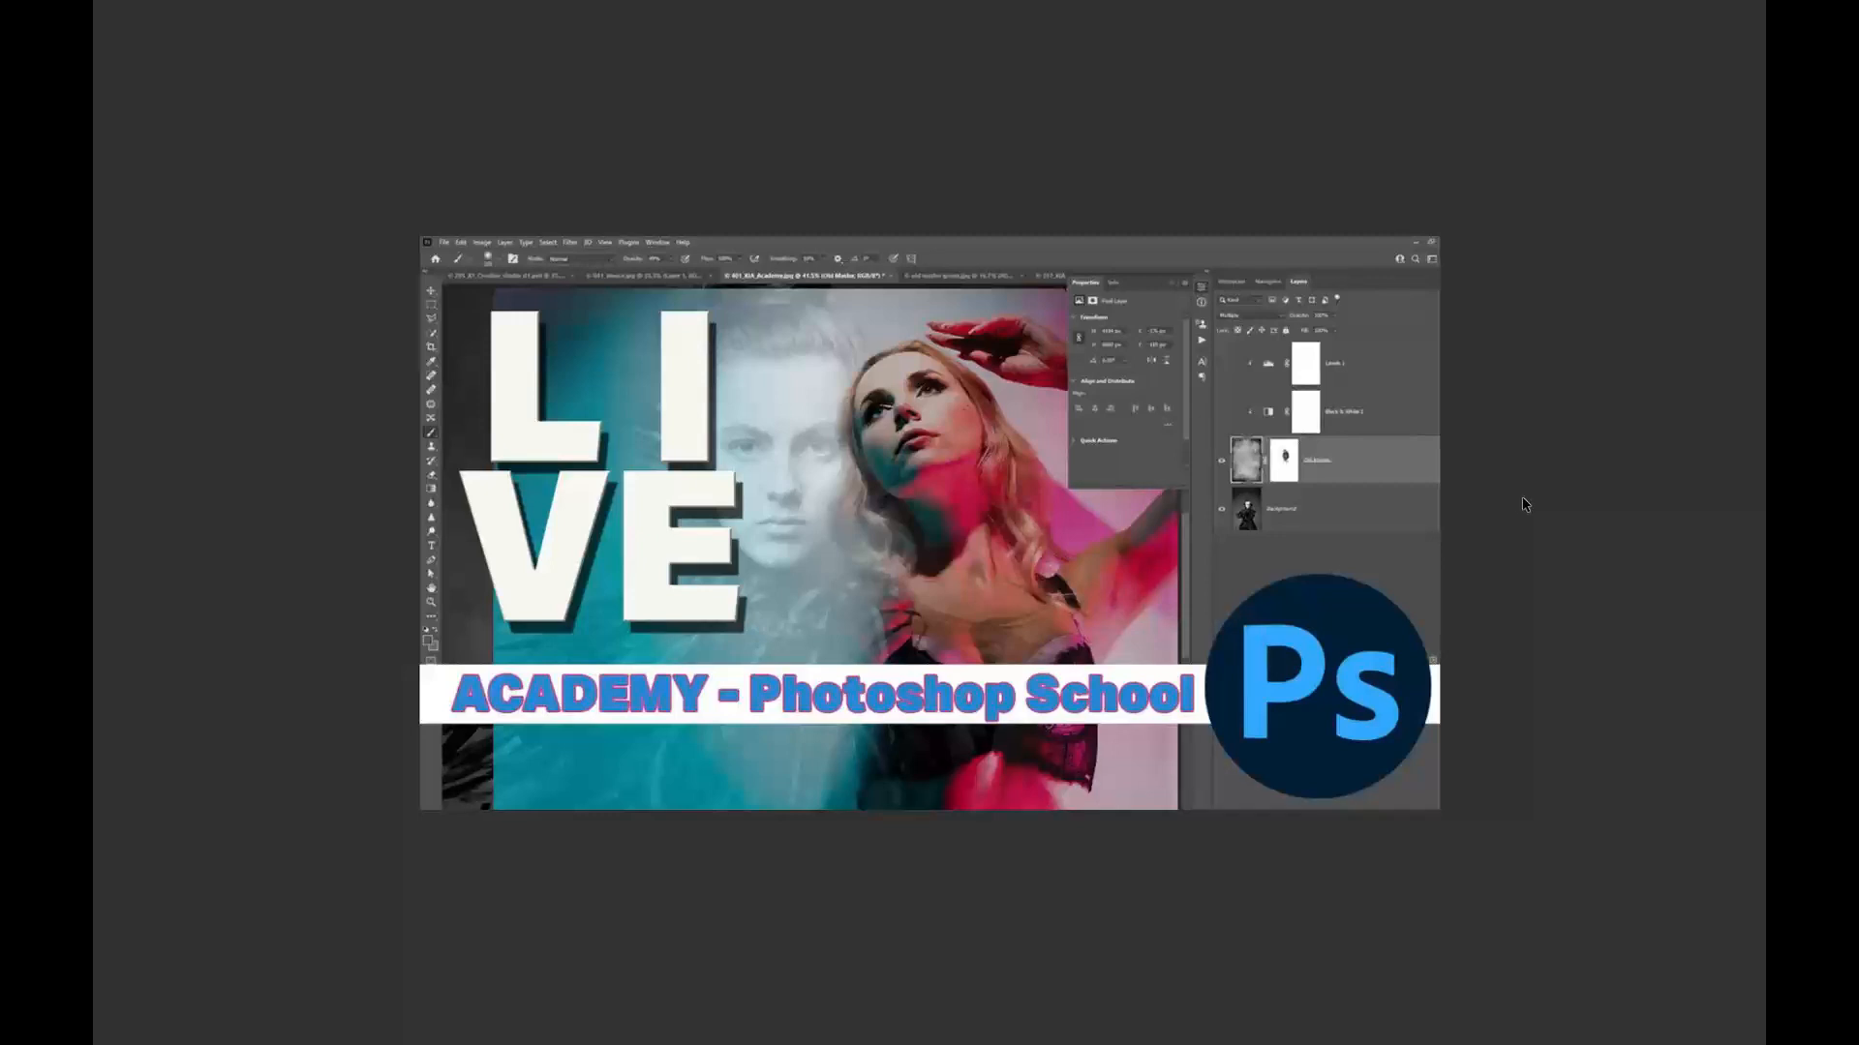
pyautogui.scroll(3, 1525, 504)
pyautogui.press('Escape')
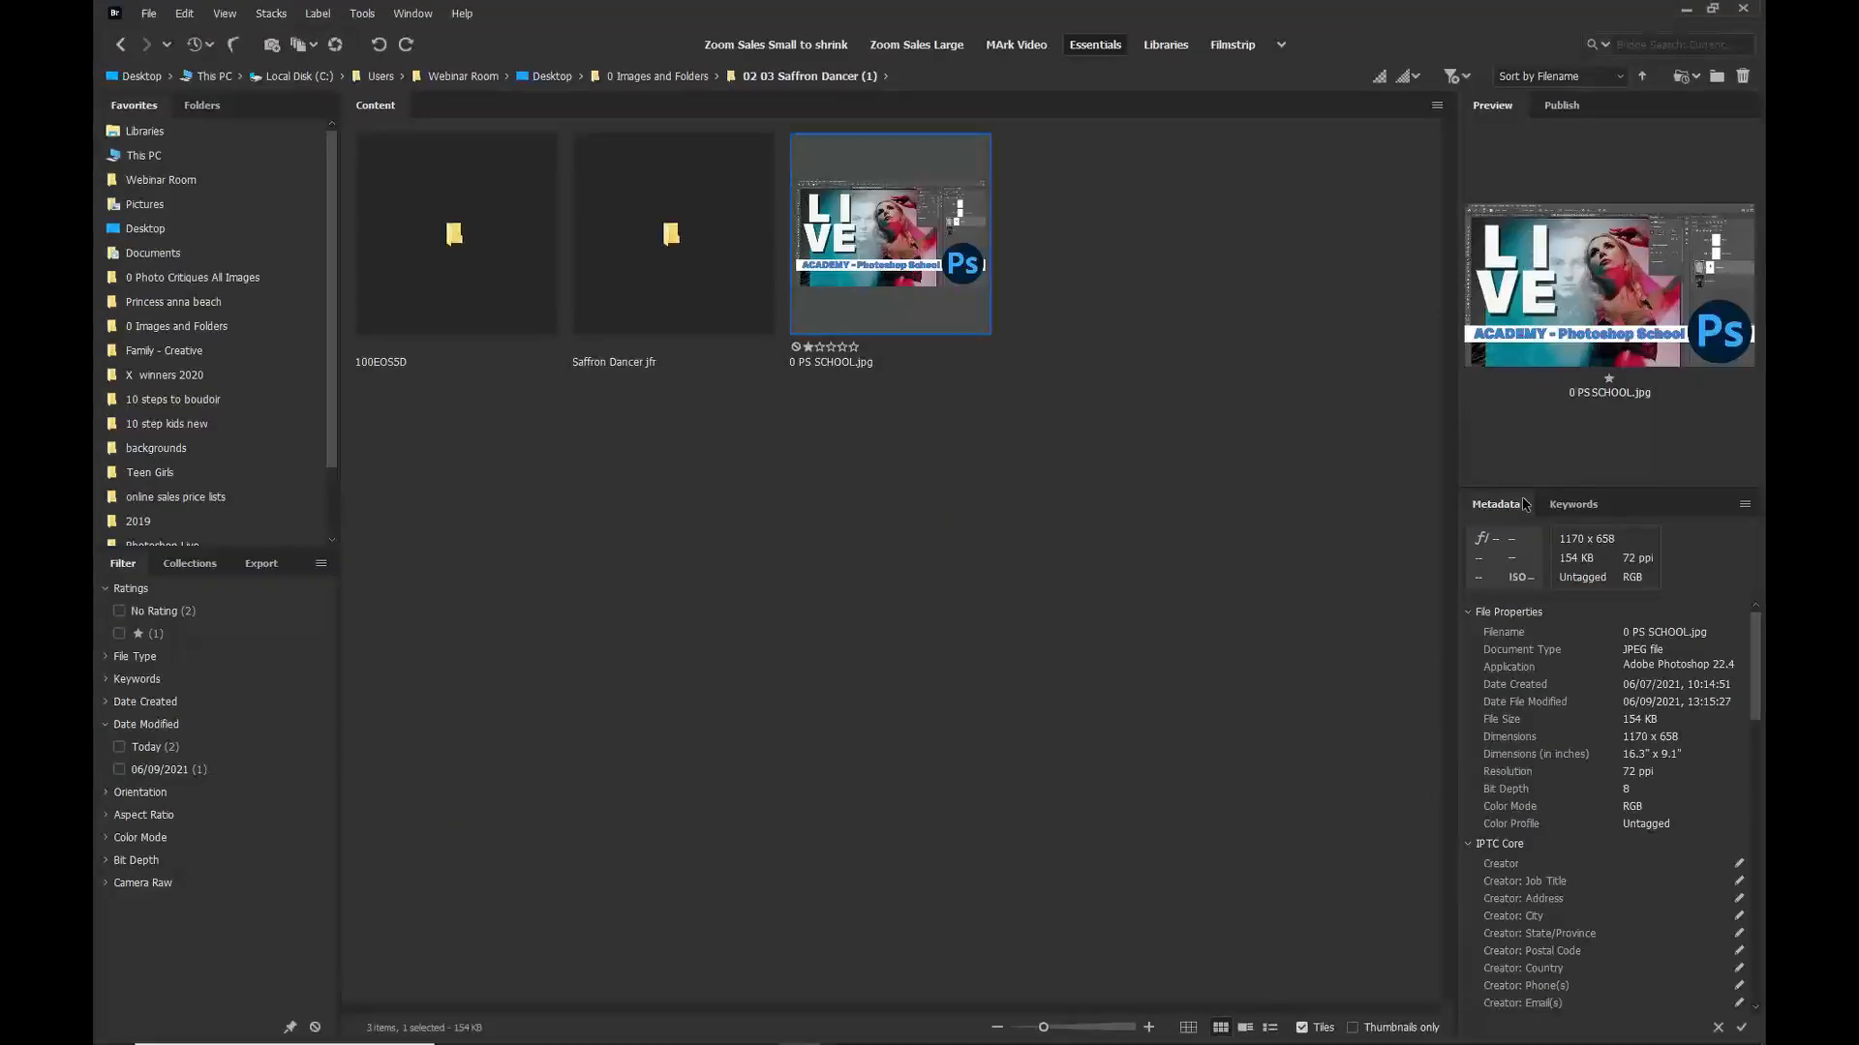
# Step: Open the 100EOS5D folder and rate 006_ELC_DANCER and 007_ELC_DANCER with three stars
pyautogui.doubleClick(430, 274)
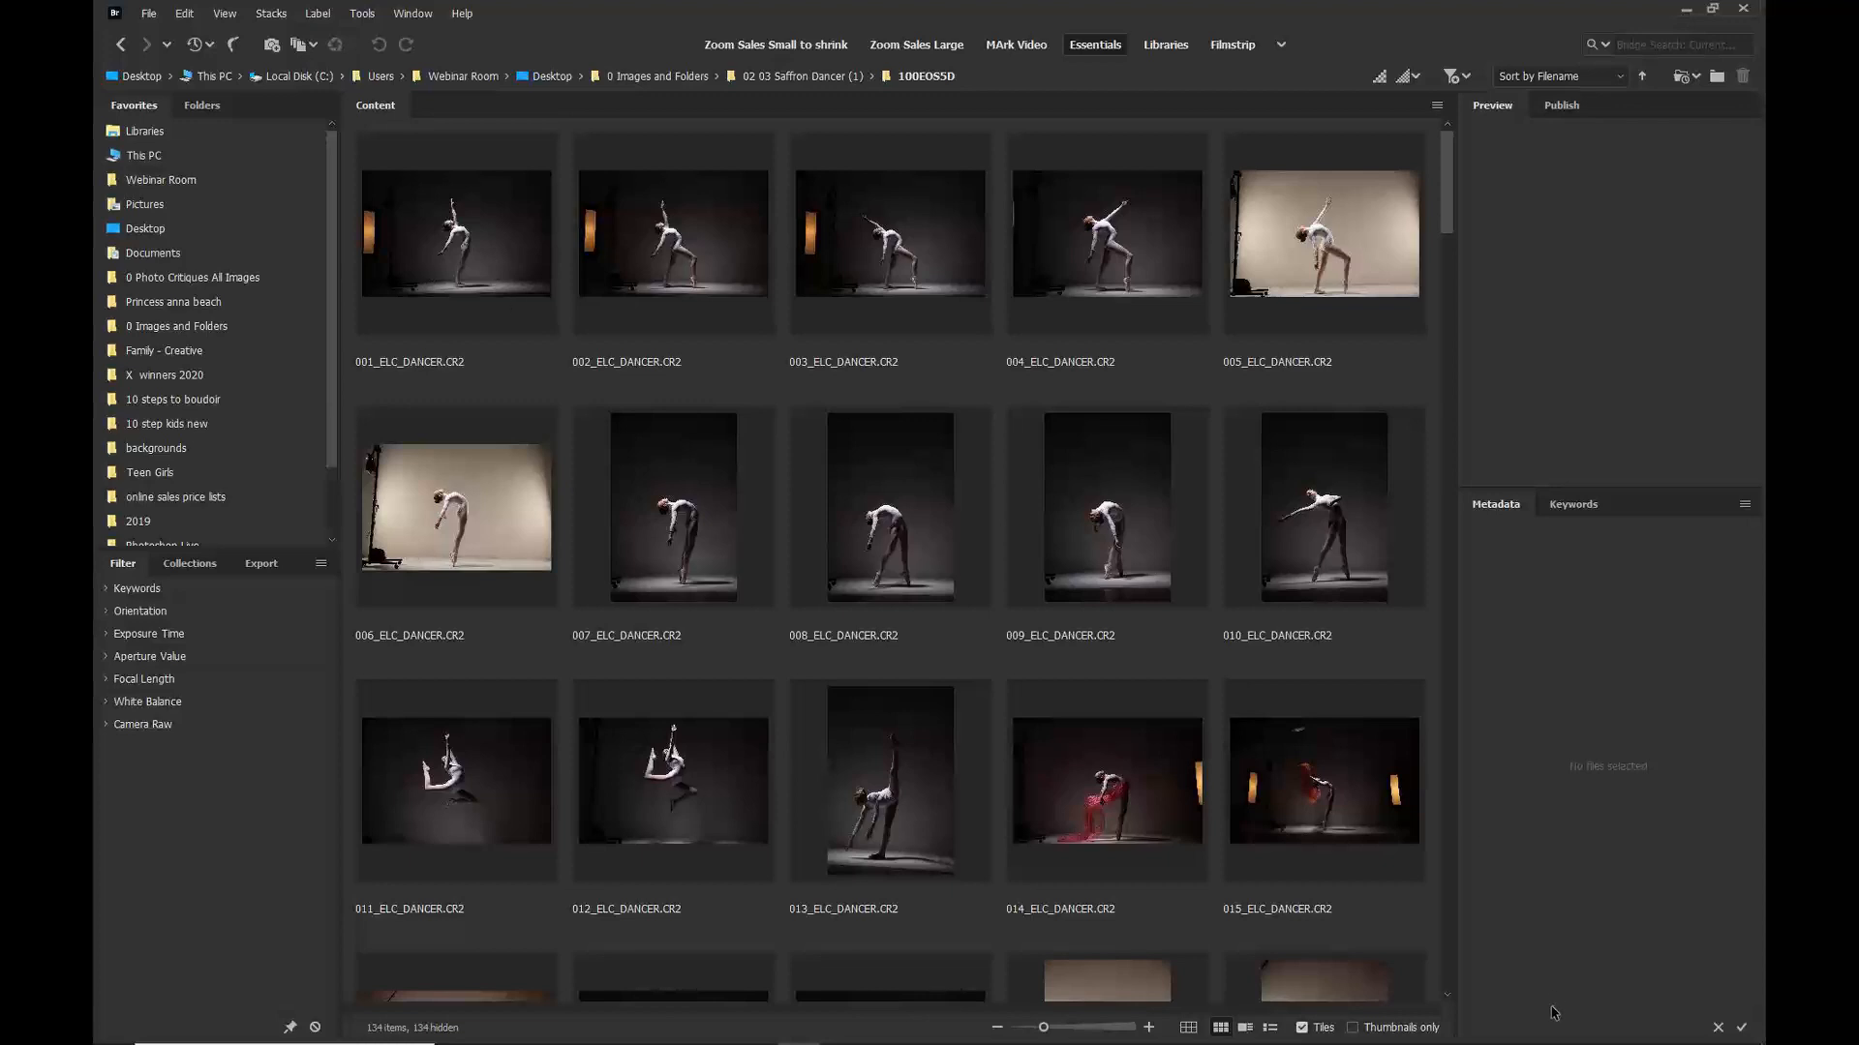
pyautogui.click(444, 523)
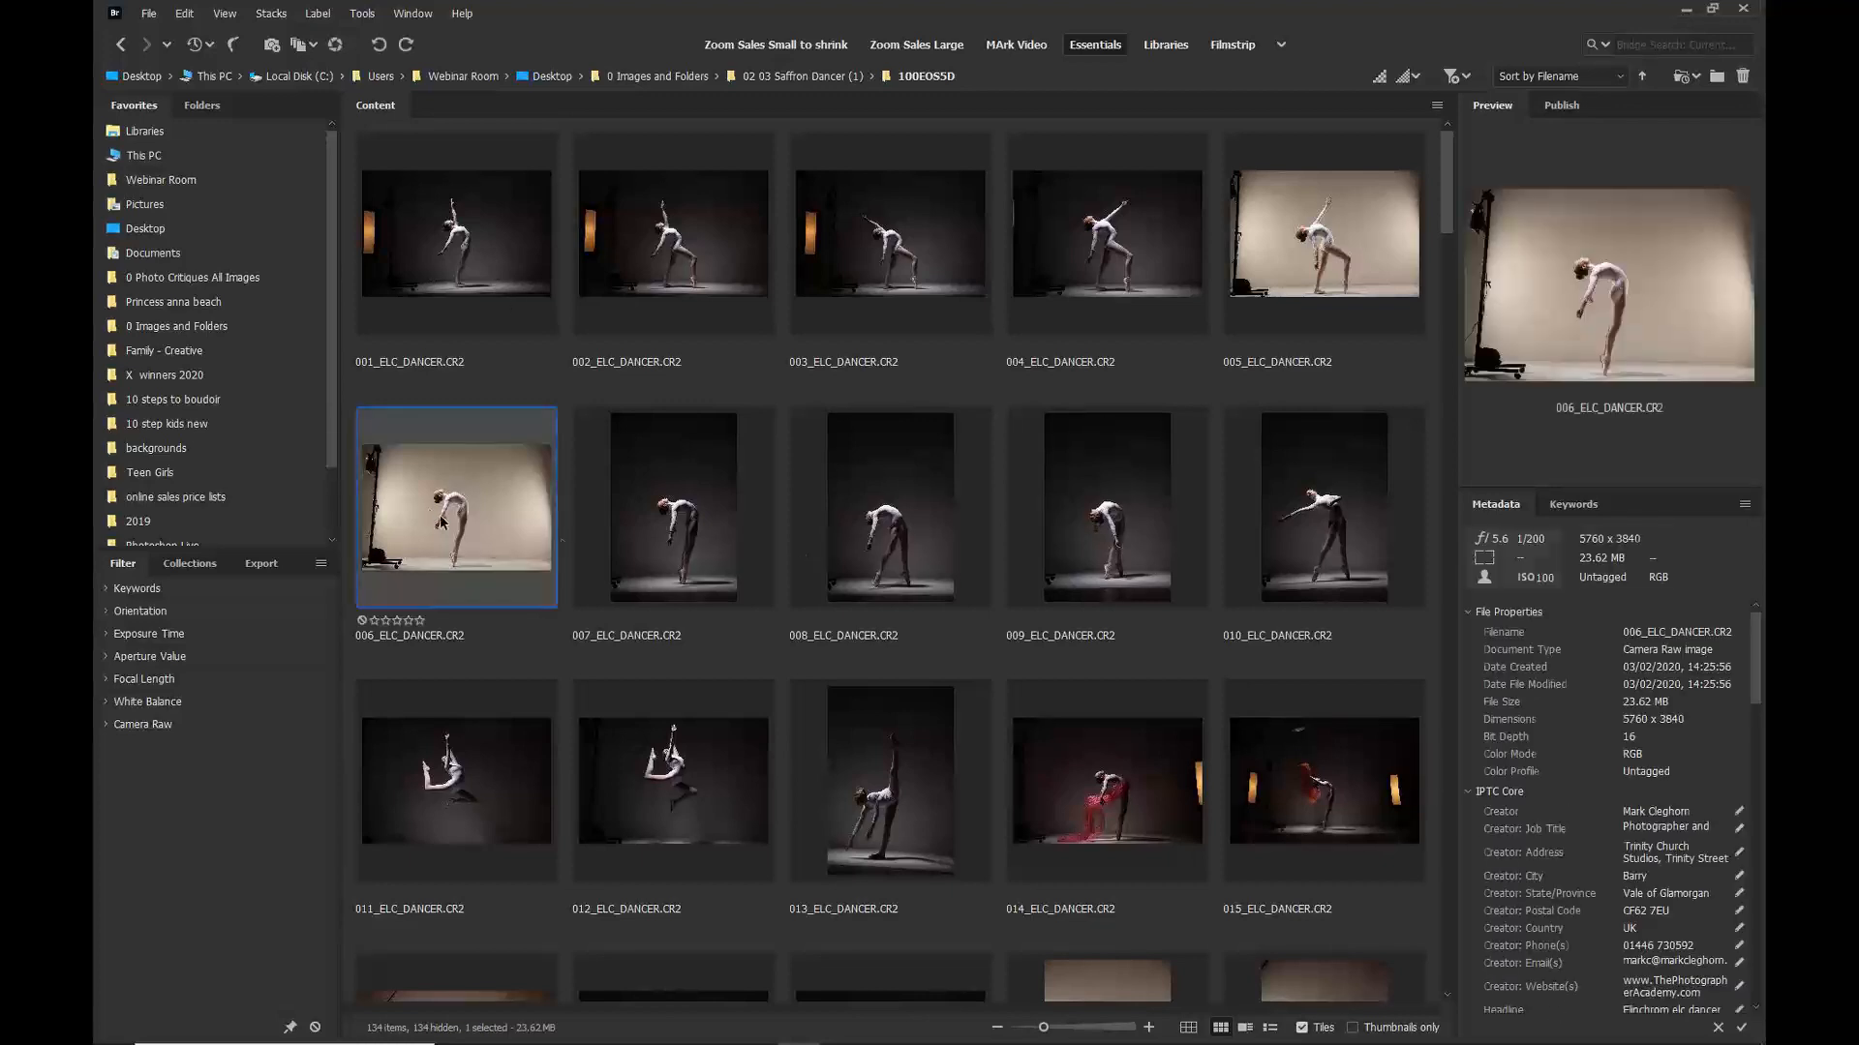
pyautogui.keyDown('ctrl'); pyautogui.click(711, 502); pyautogui.keyUp('ctrl')
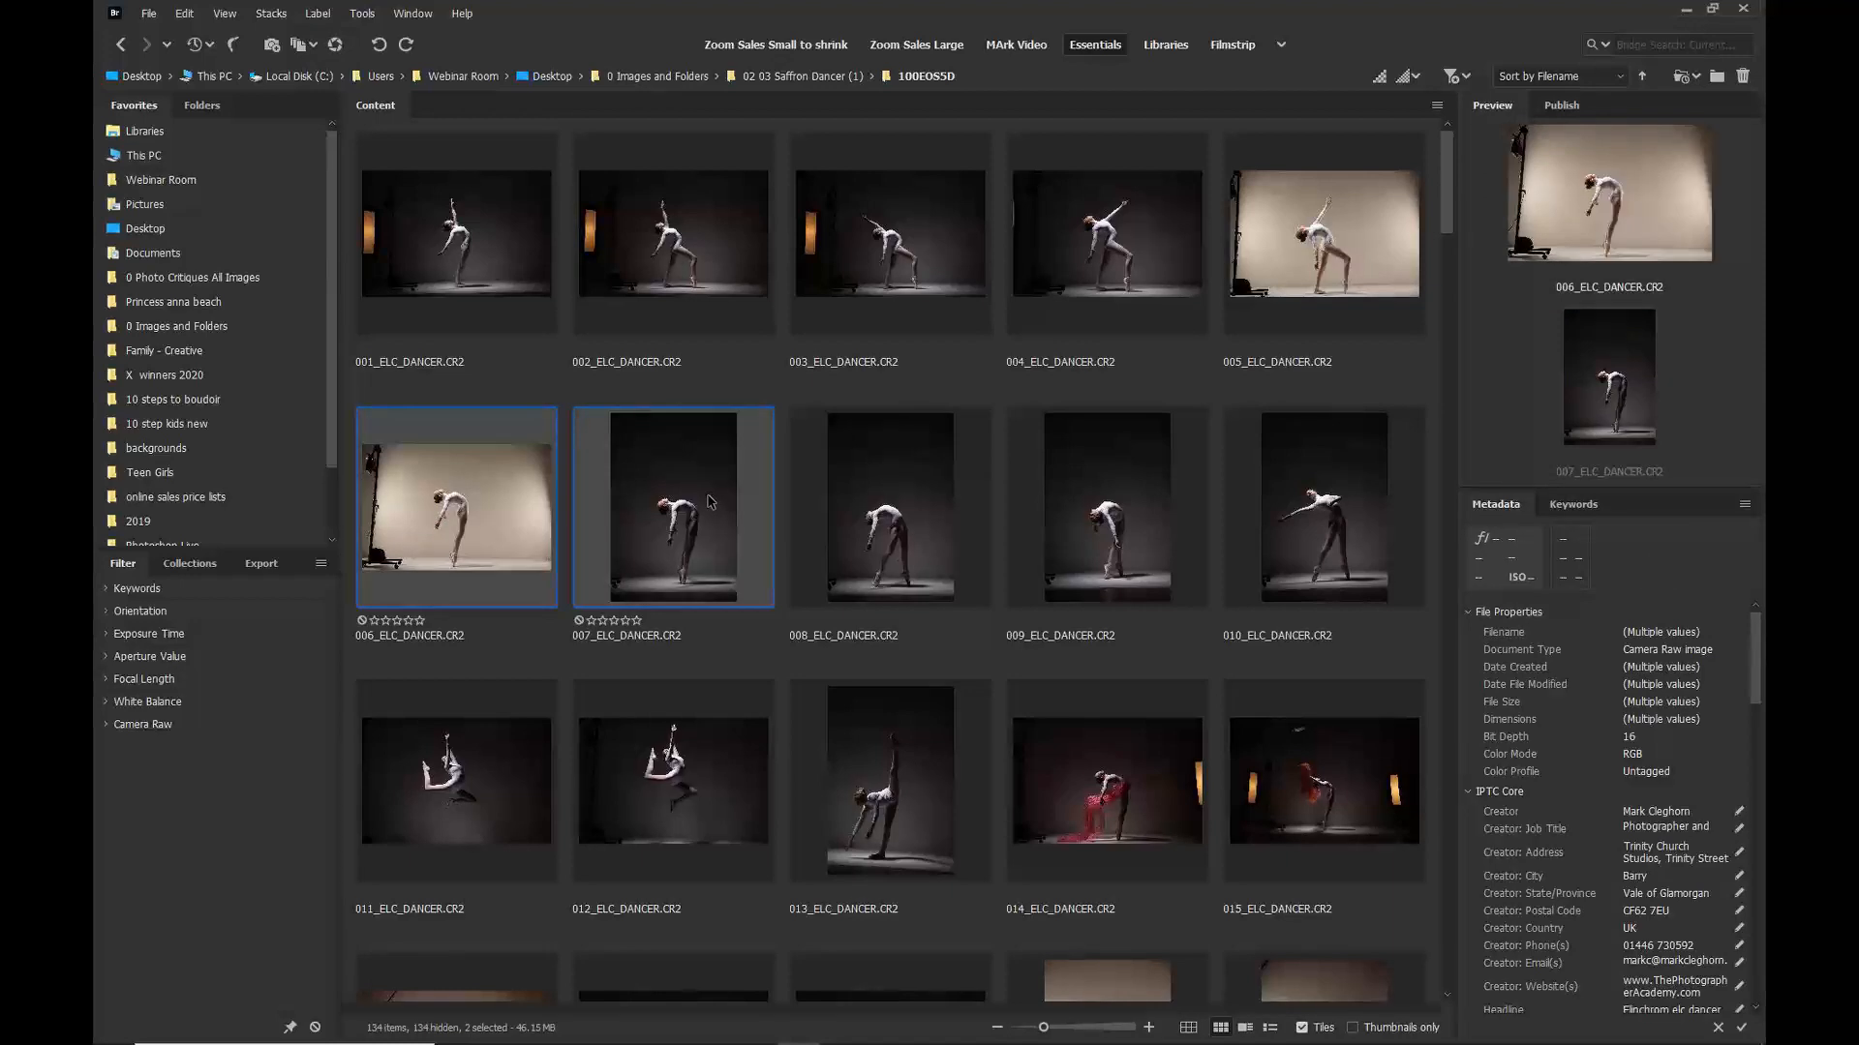
pyautogui.hotkey('ctrl', '3')
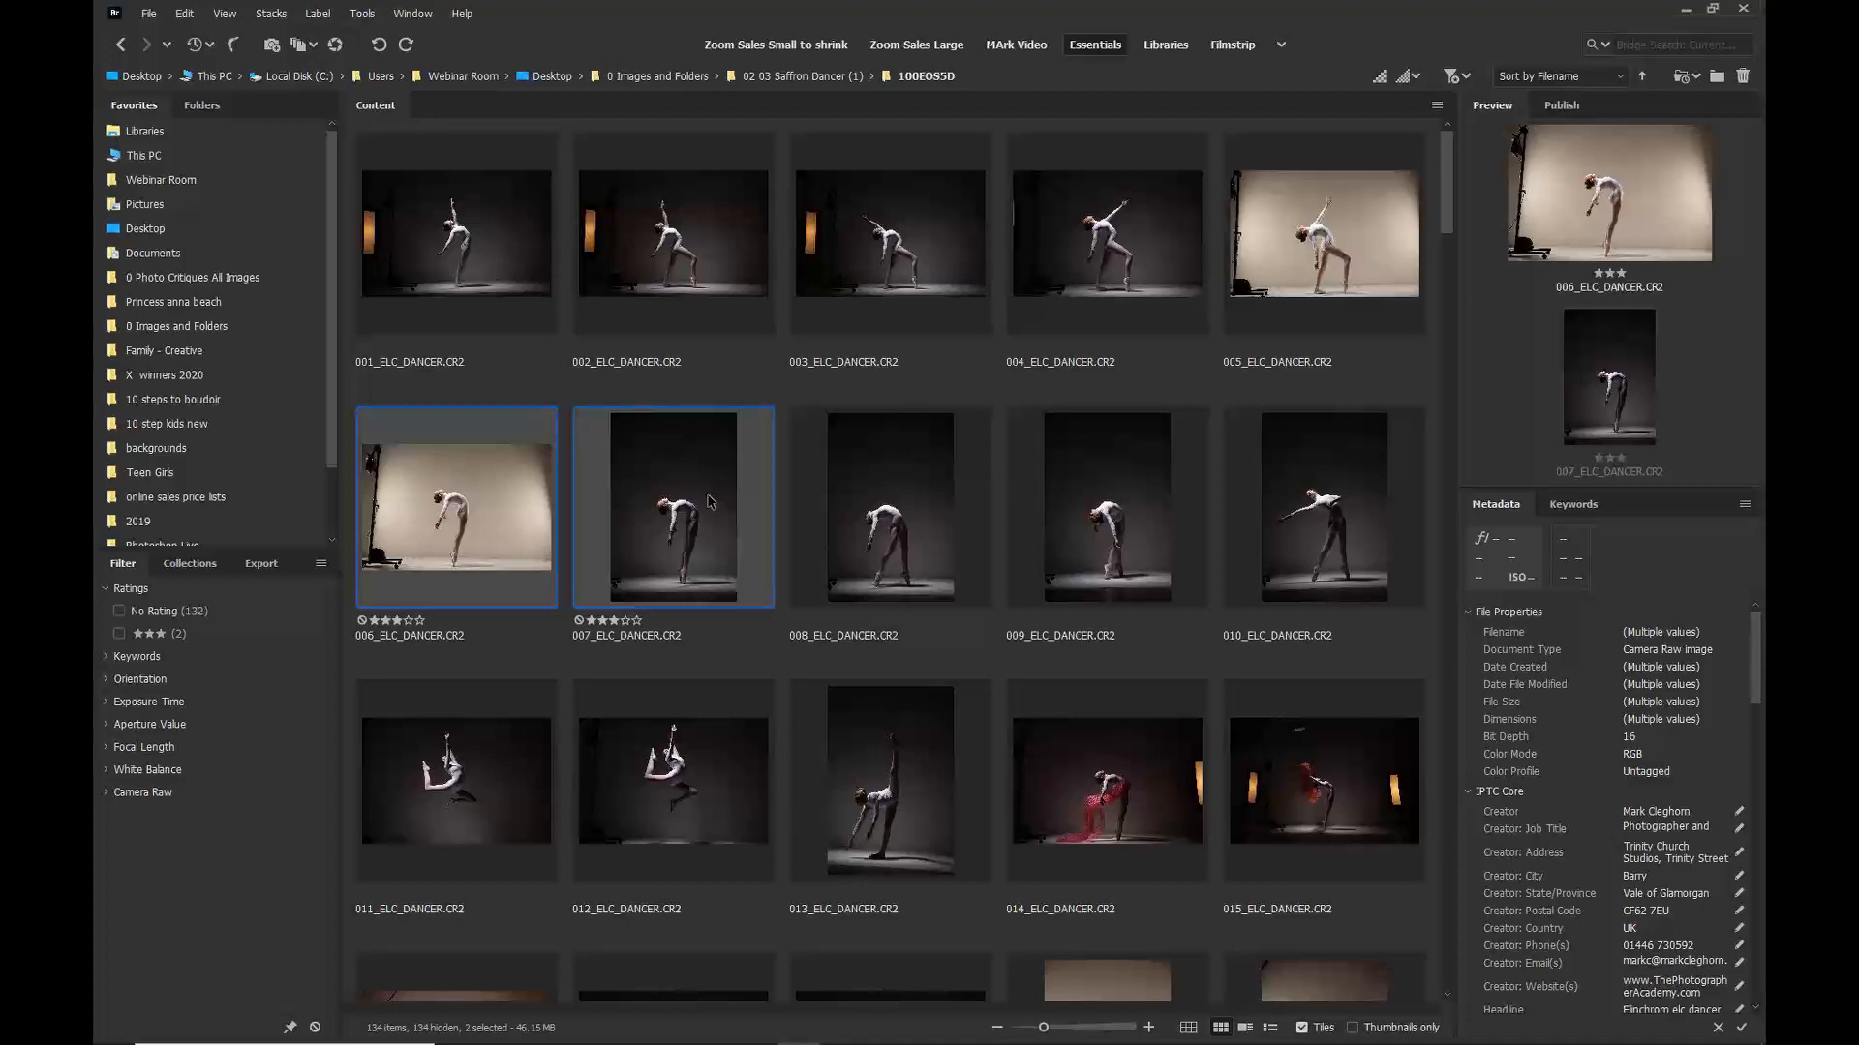
# Step: Rate 015_ELC_DANCER and 023_ELC_DANCER with three stars each
pyautogui.scroll(-3, 736, 507)
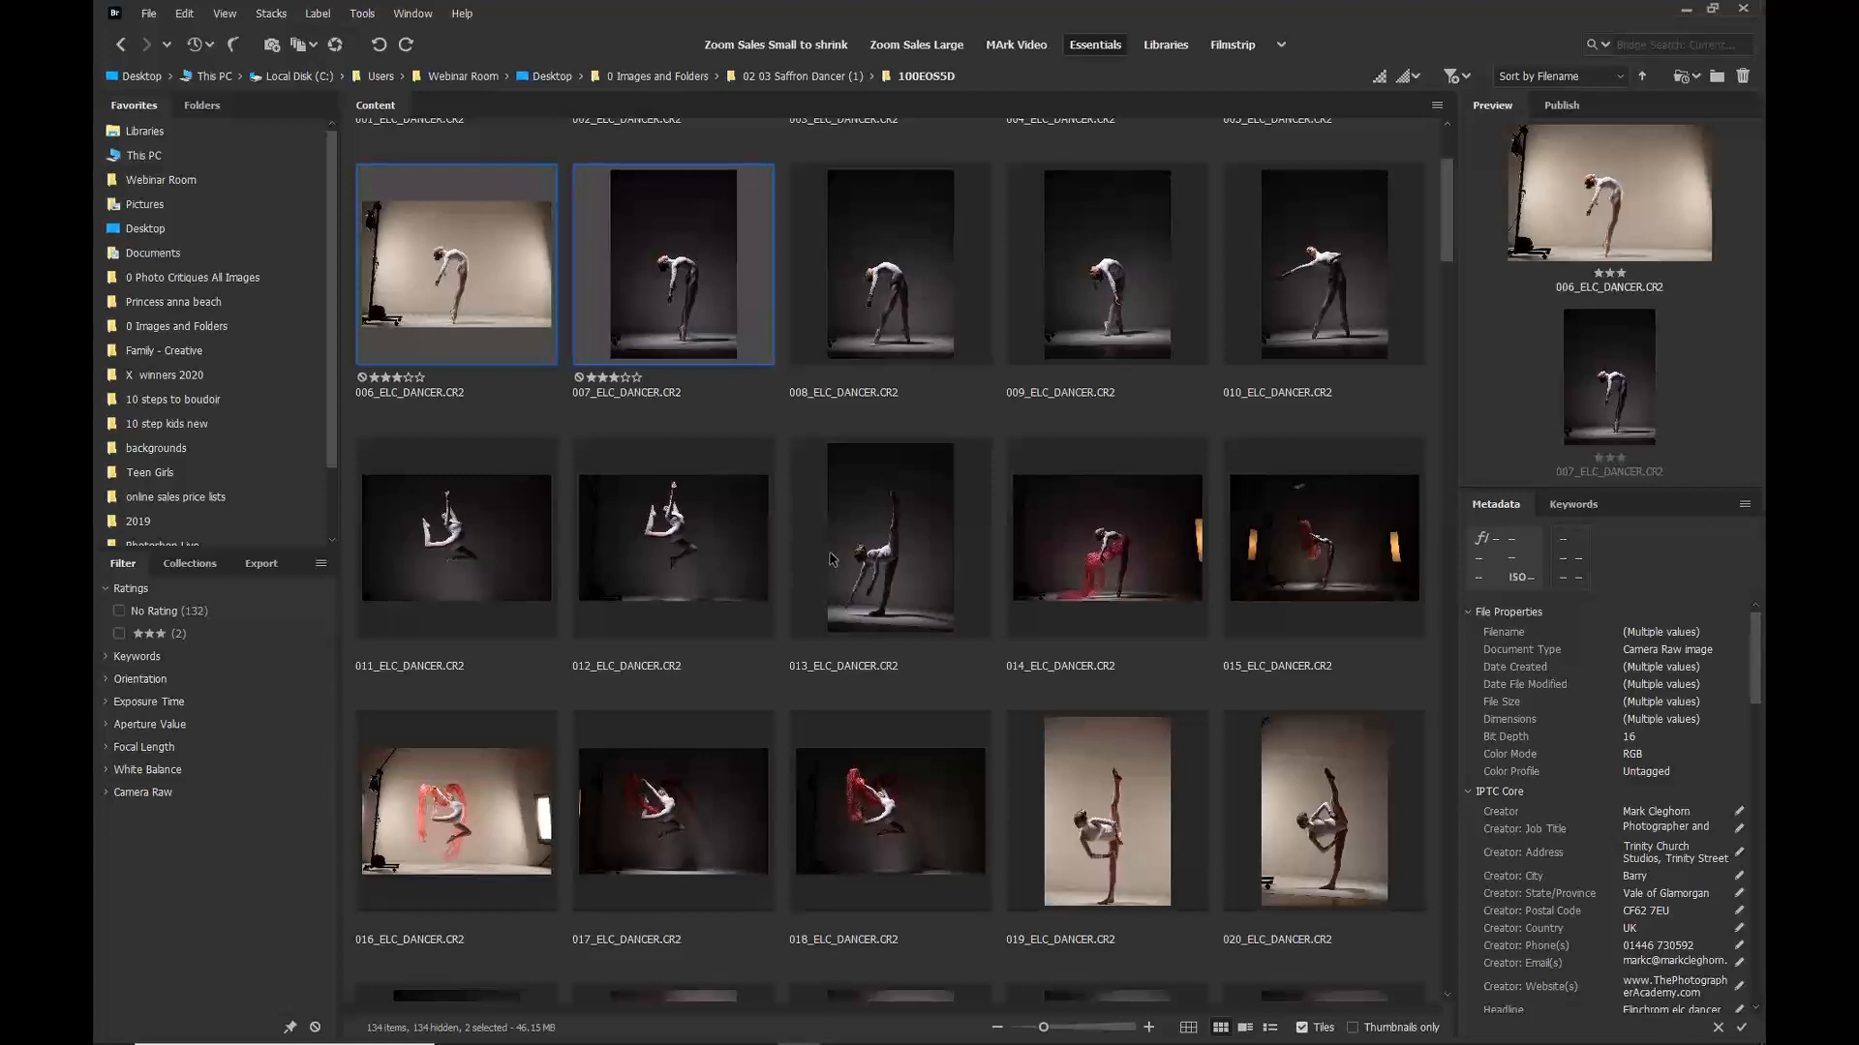
pyautogui.click(1352, 543)
pyautogui.hotkey('ctrl', '3')
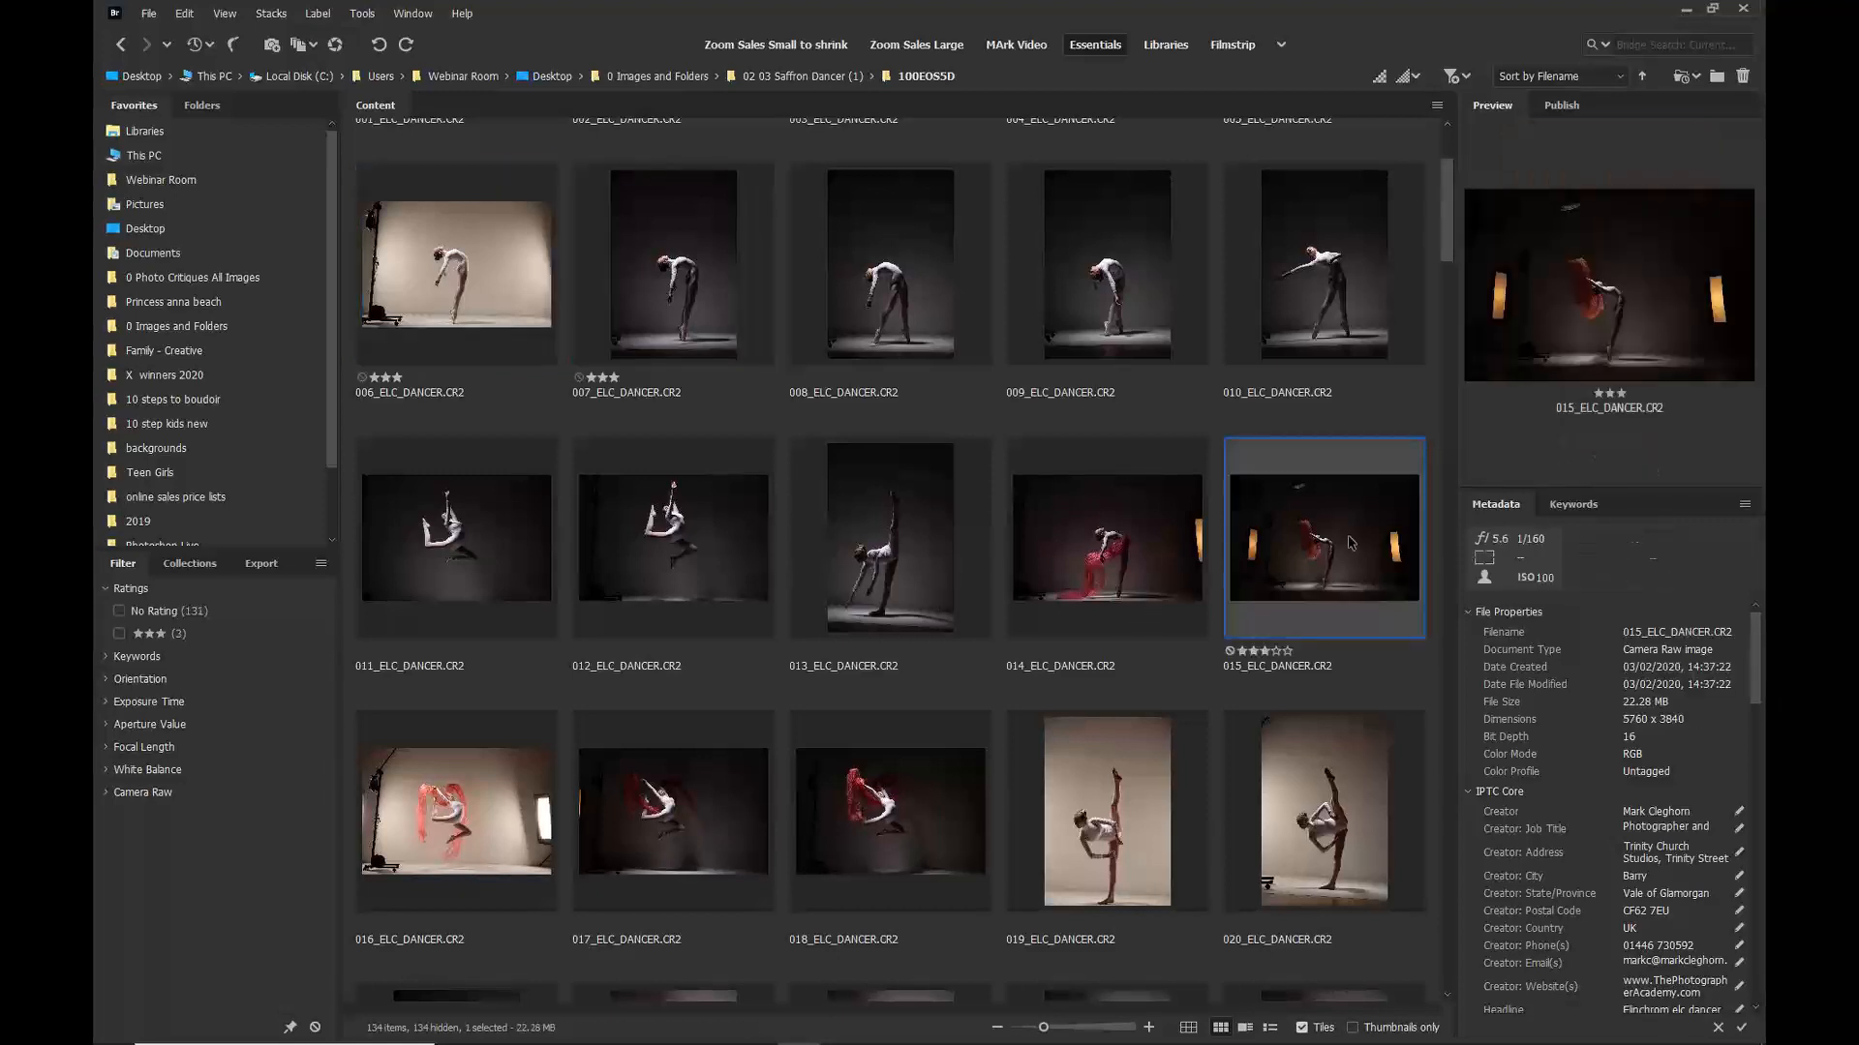
pyautogui.scroll(-5, 1140, 585)
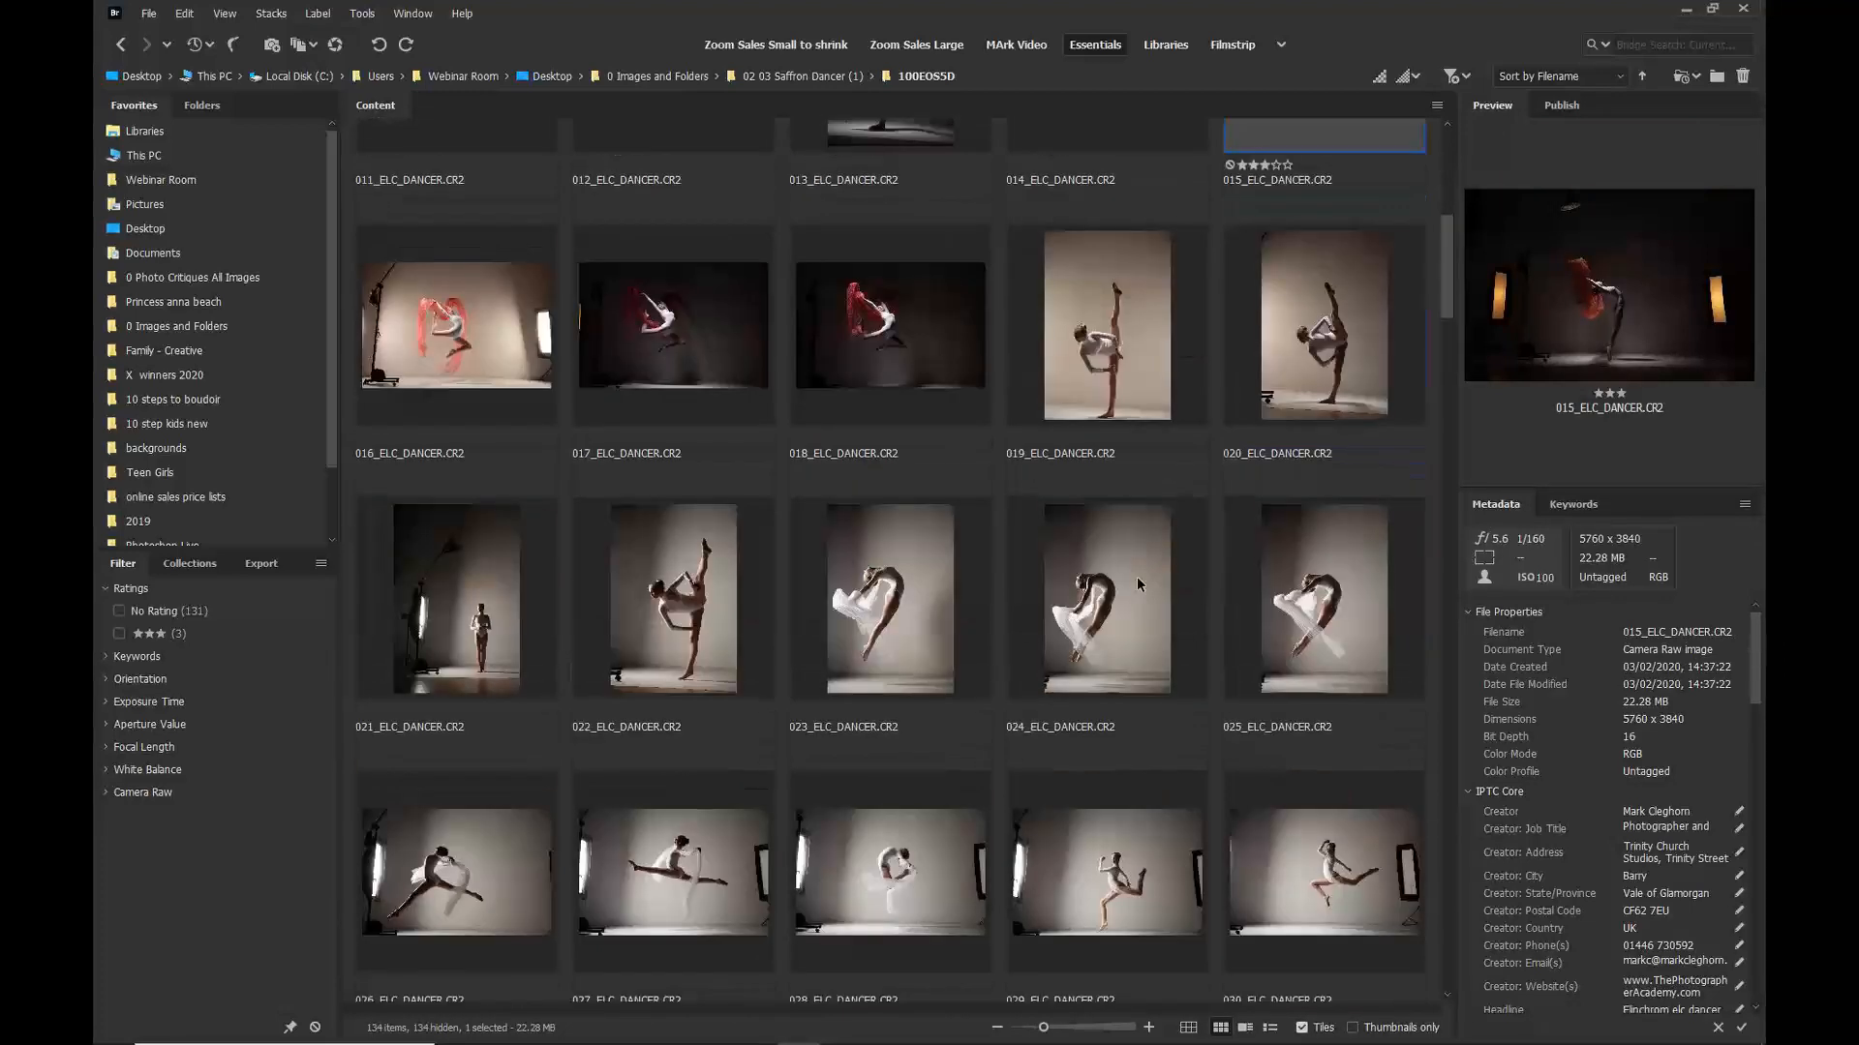
pyautogui.click(848, 623)
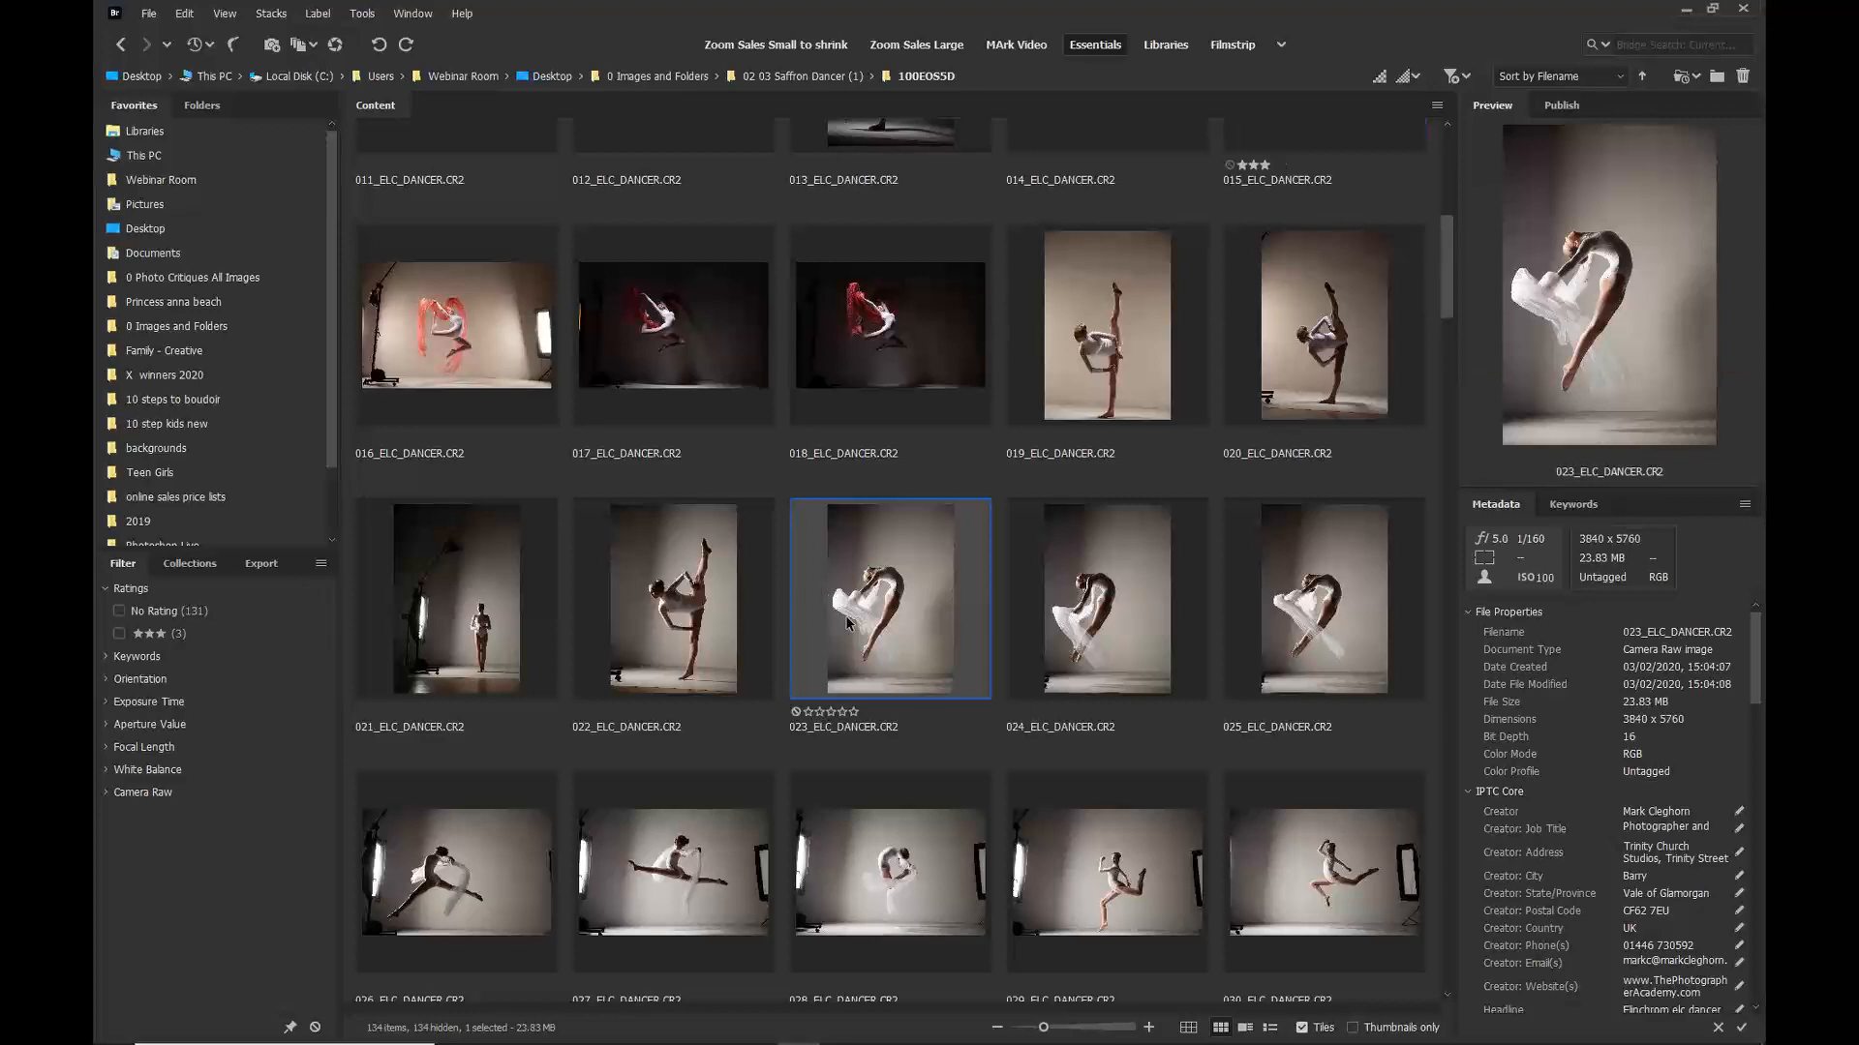
pyautogui.hotkey('ctrl', '3')
# Step: Rate 038_ELC_DANCER and 053_ELC_DANCER with five stars each
pyautogui.scroll(-8, 853, 628)
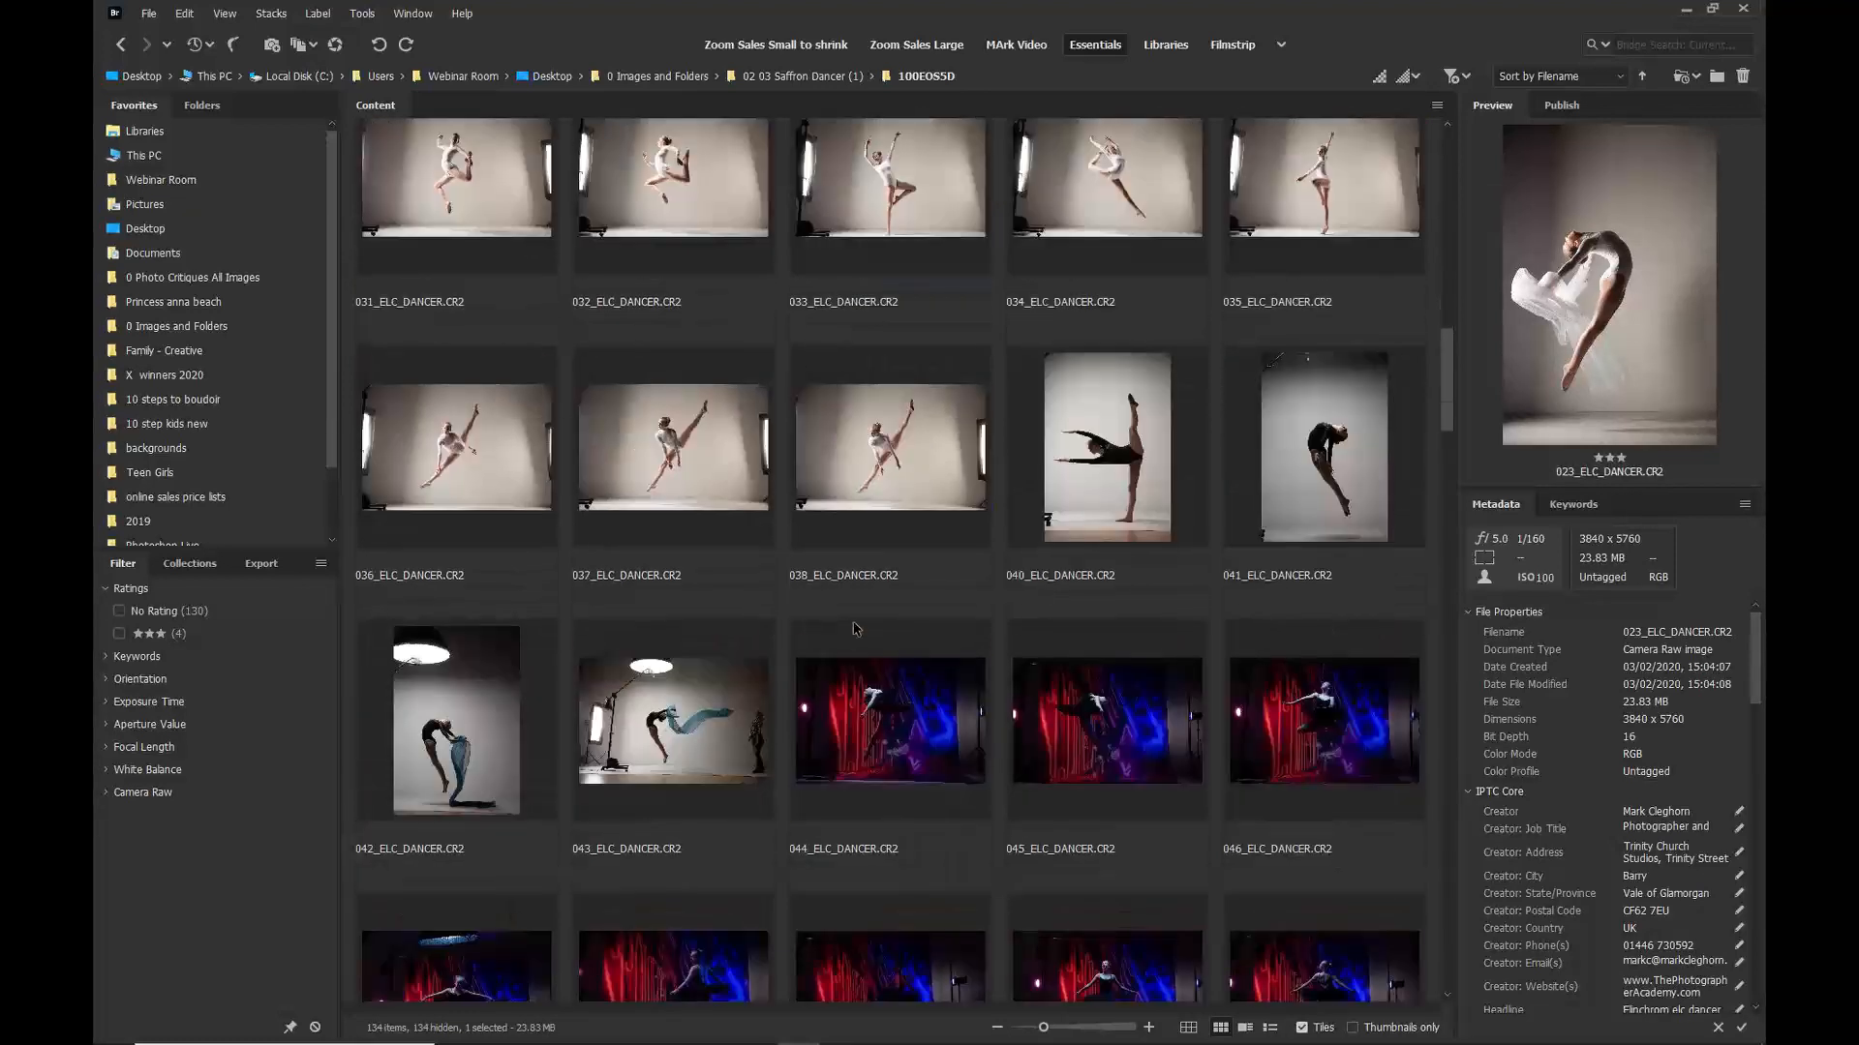
pyautogui.click(900, 476)
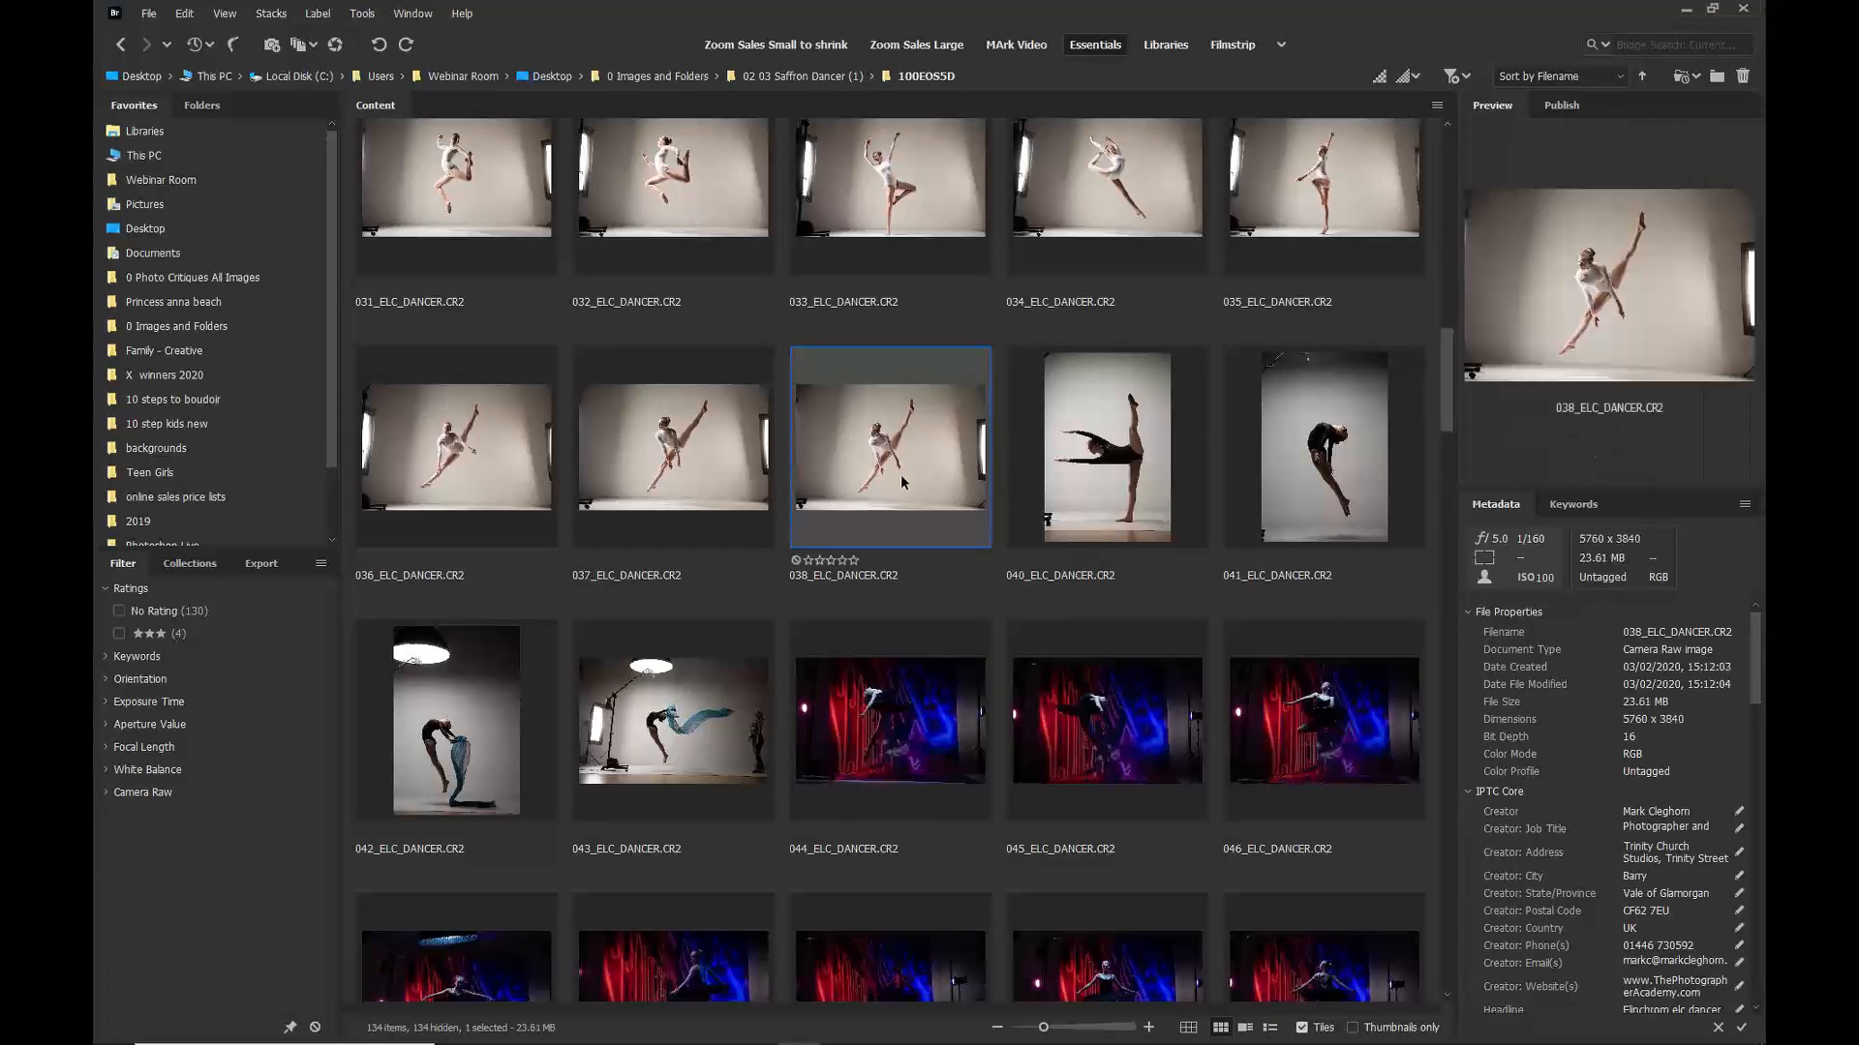
pyautogui.hotkey('ctrl', '5')
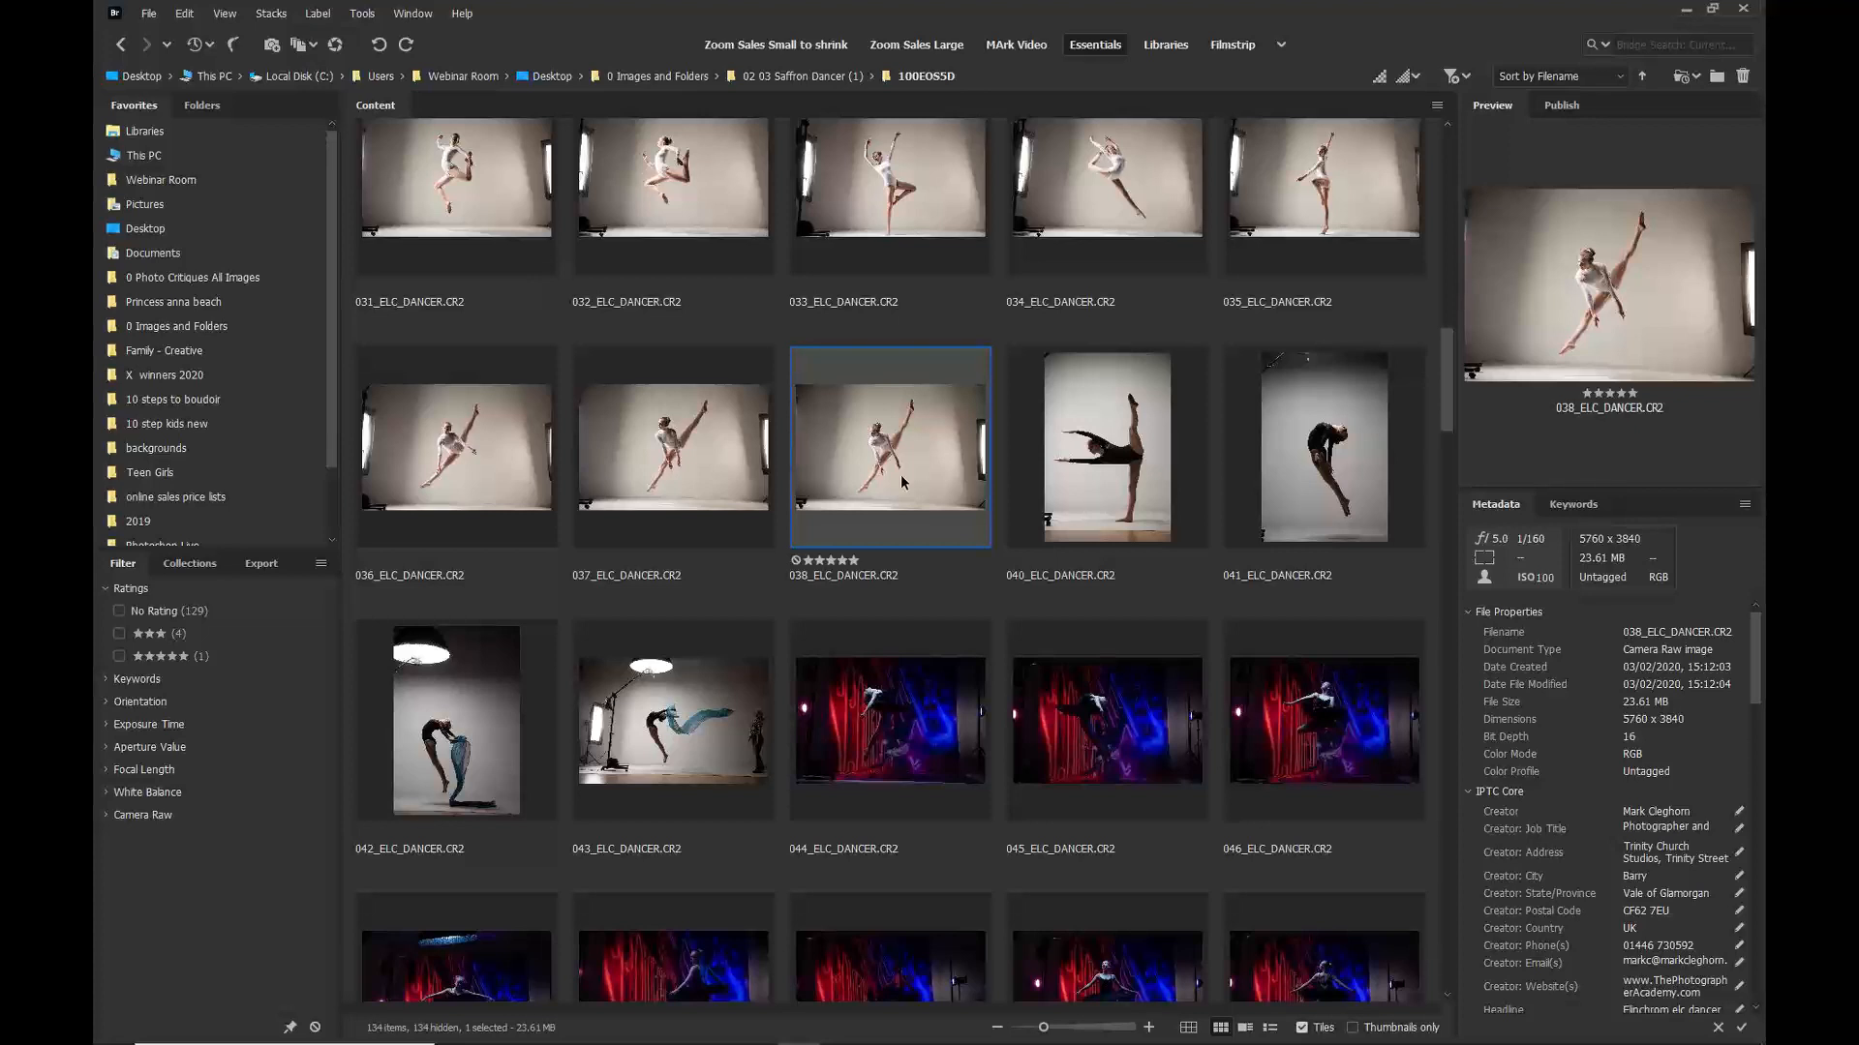
pyautogui.scroll(-5, 901, 481)
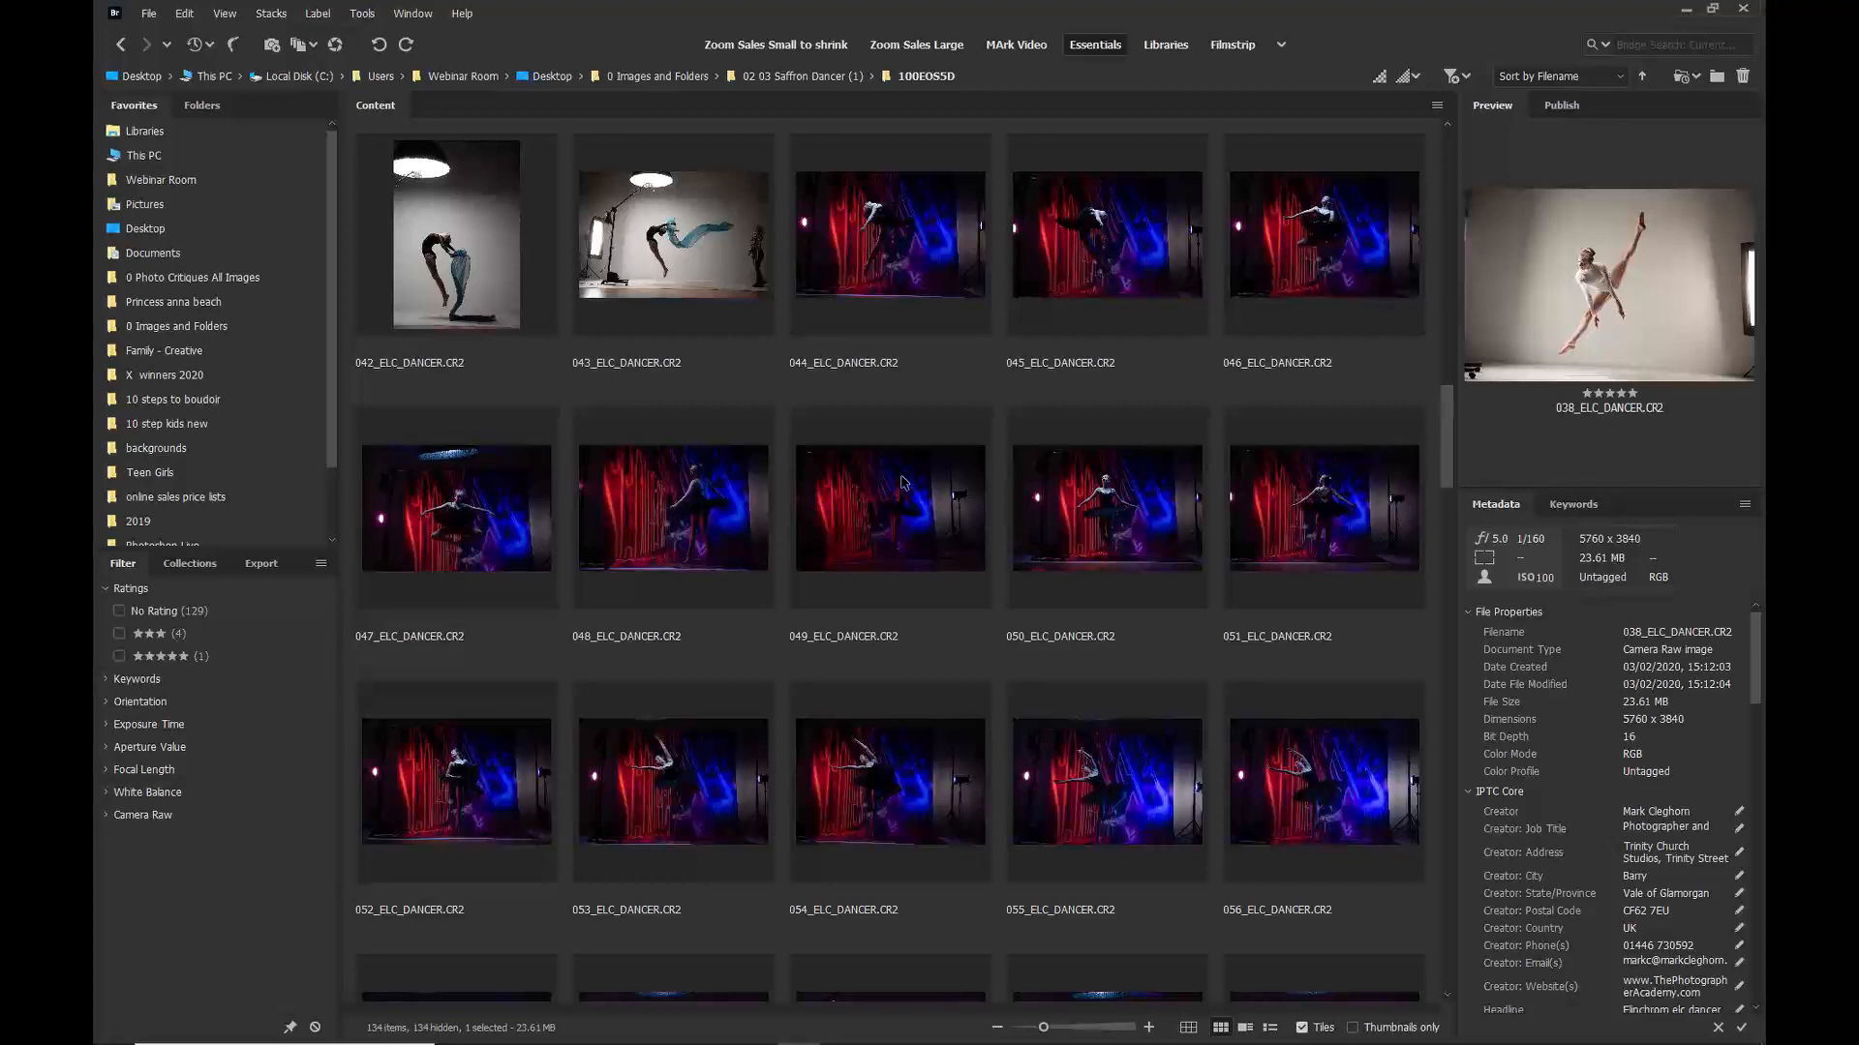
pyautogui.click(682, 794)
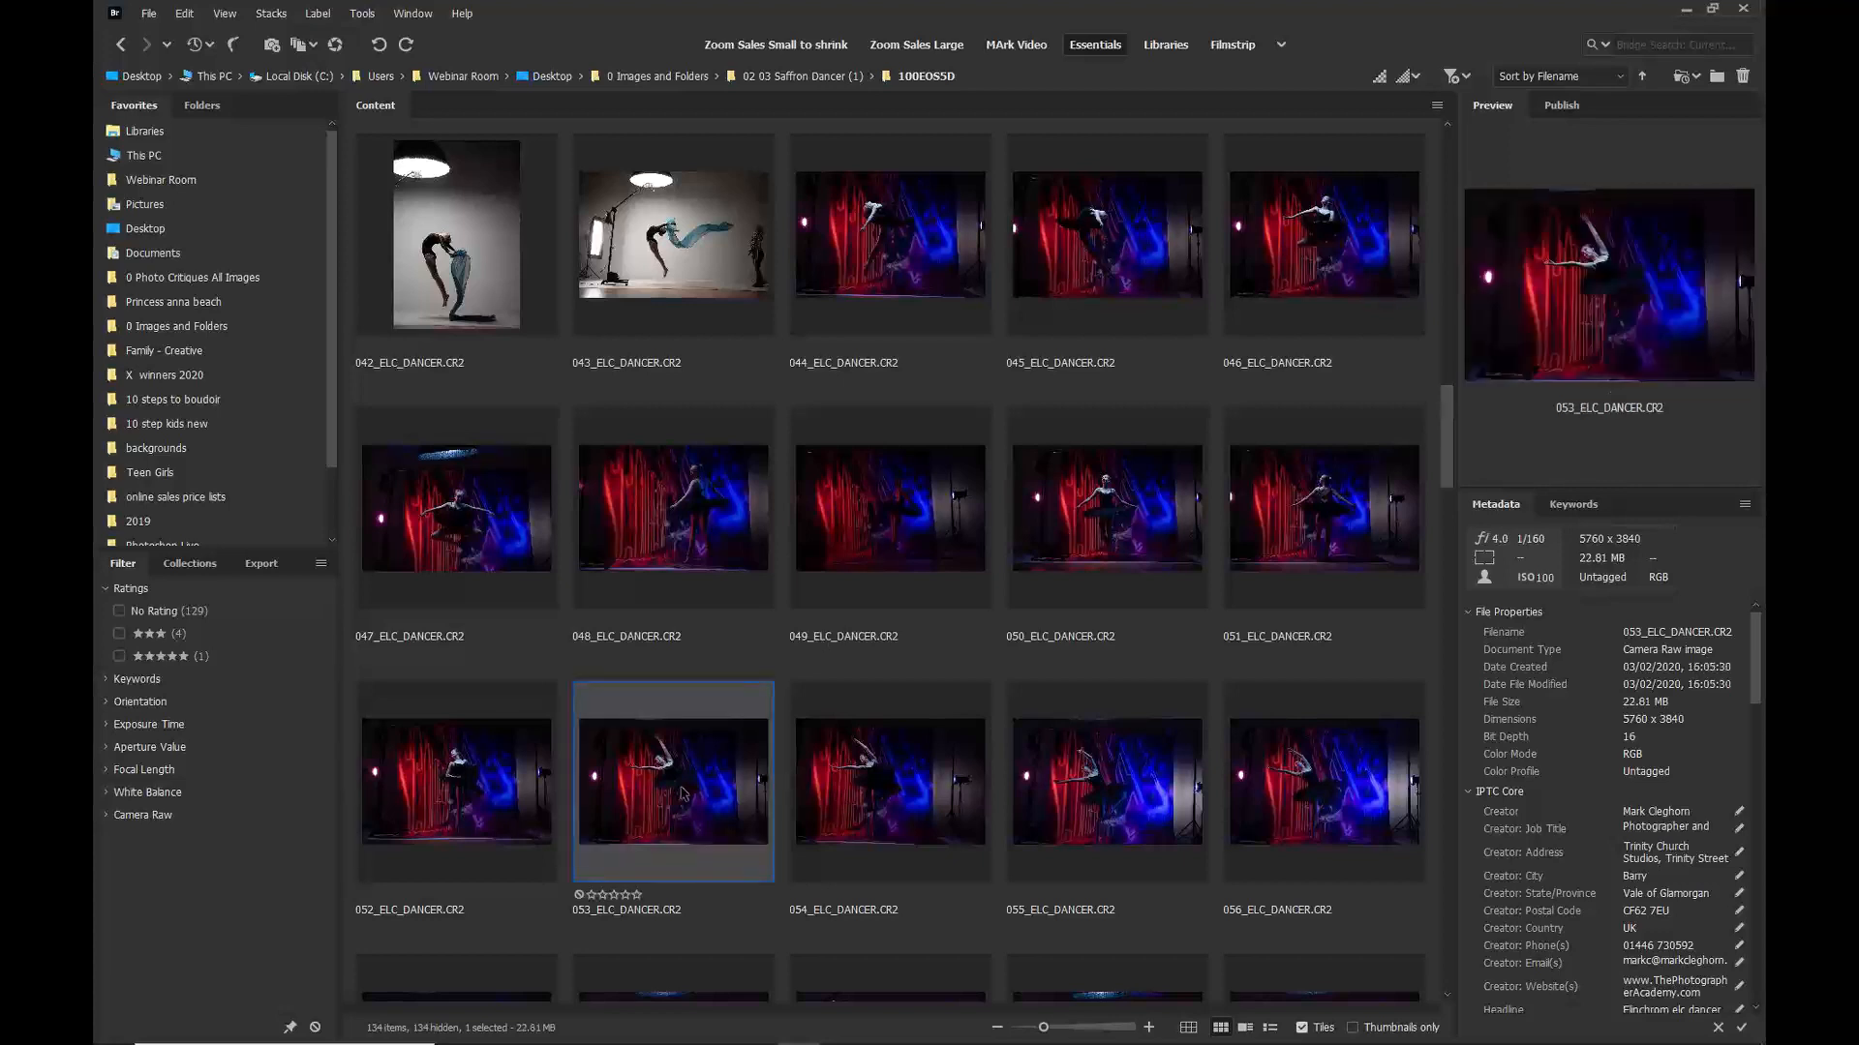
pyautogui.hotkey('ctrl', '5')
# Step: Rate 062_ELC_DANCER with three stars
pyautogui.scroll(-5, 695, 782)
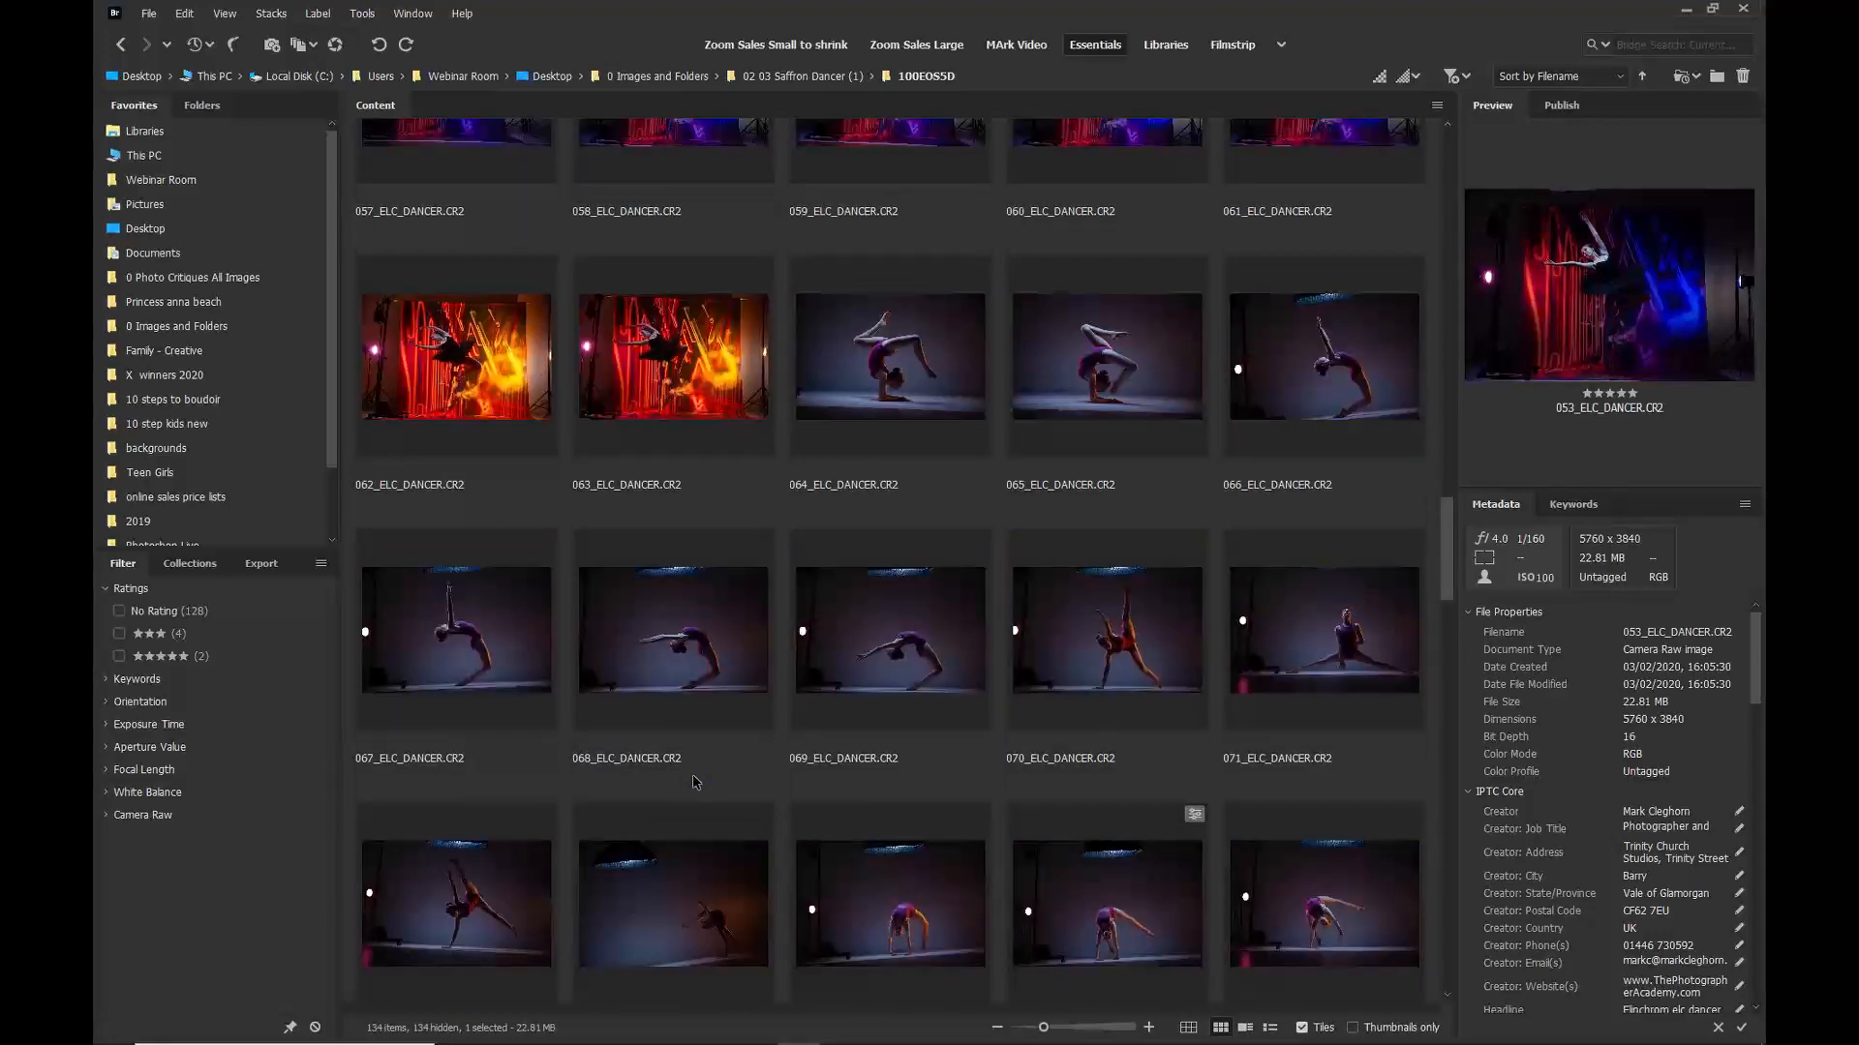
pyautogui.click(445, 358)
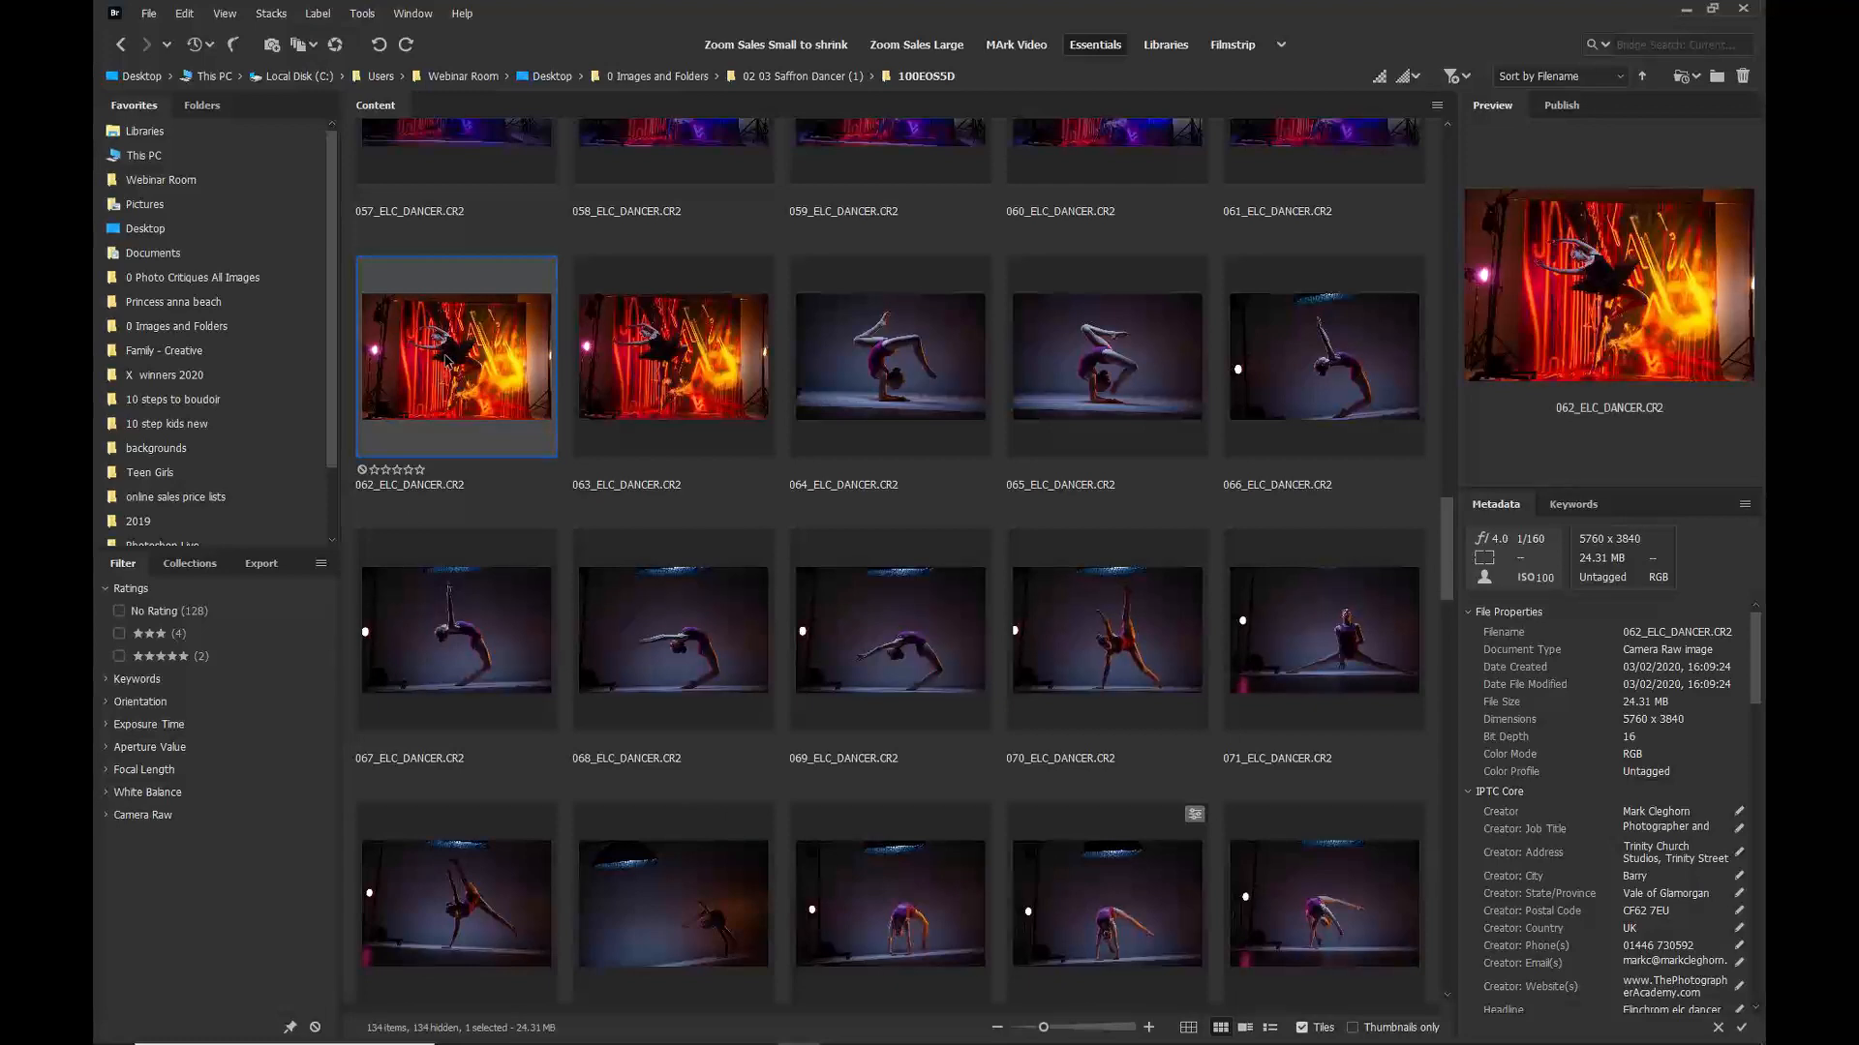
pyautogui.hotkey('ctrl', '3')
# Step: Select the range of images from 001_ELC_DANCER through 043_ELC_DANCER
pyautogui.scroll(12, 687, 484)
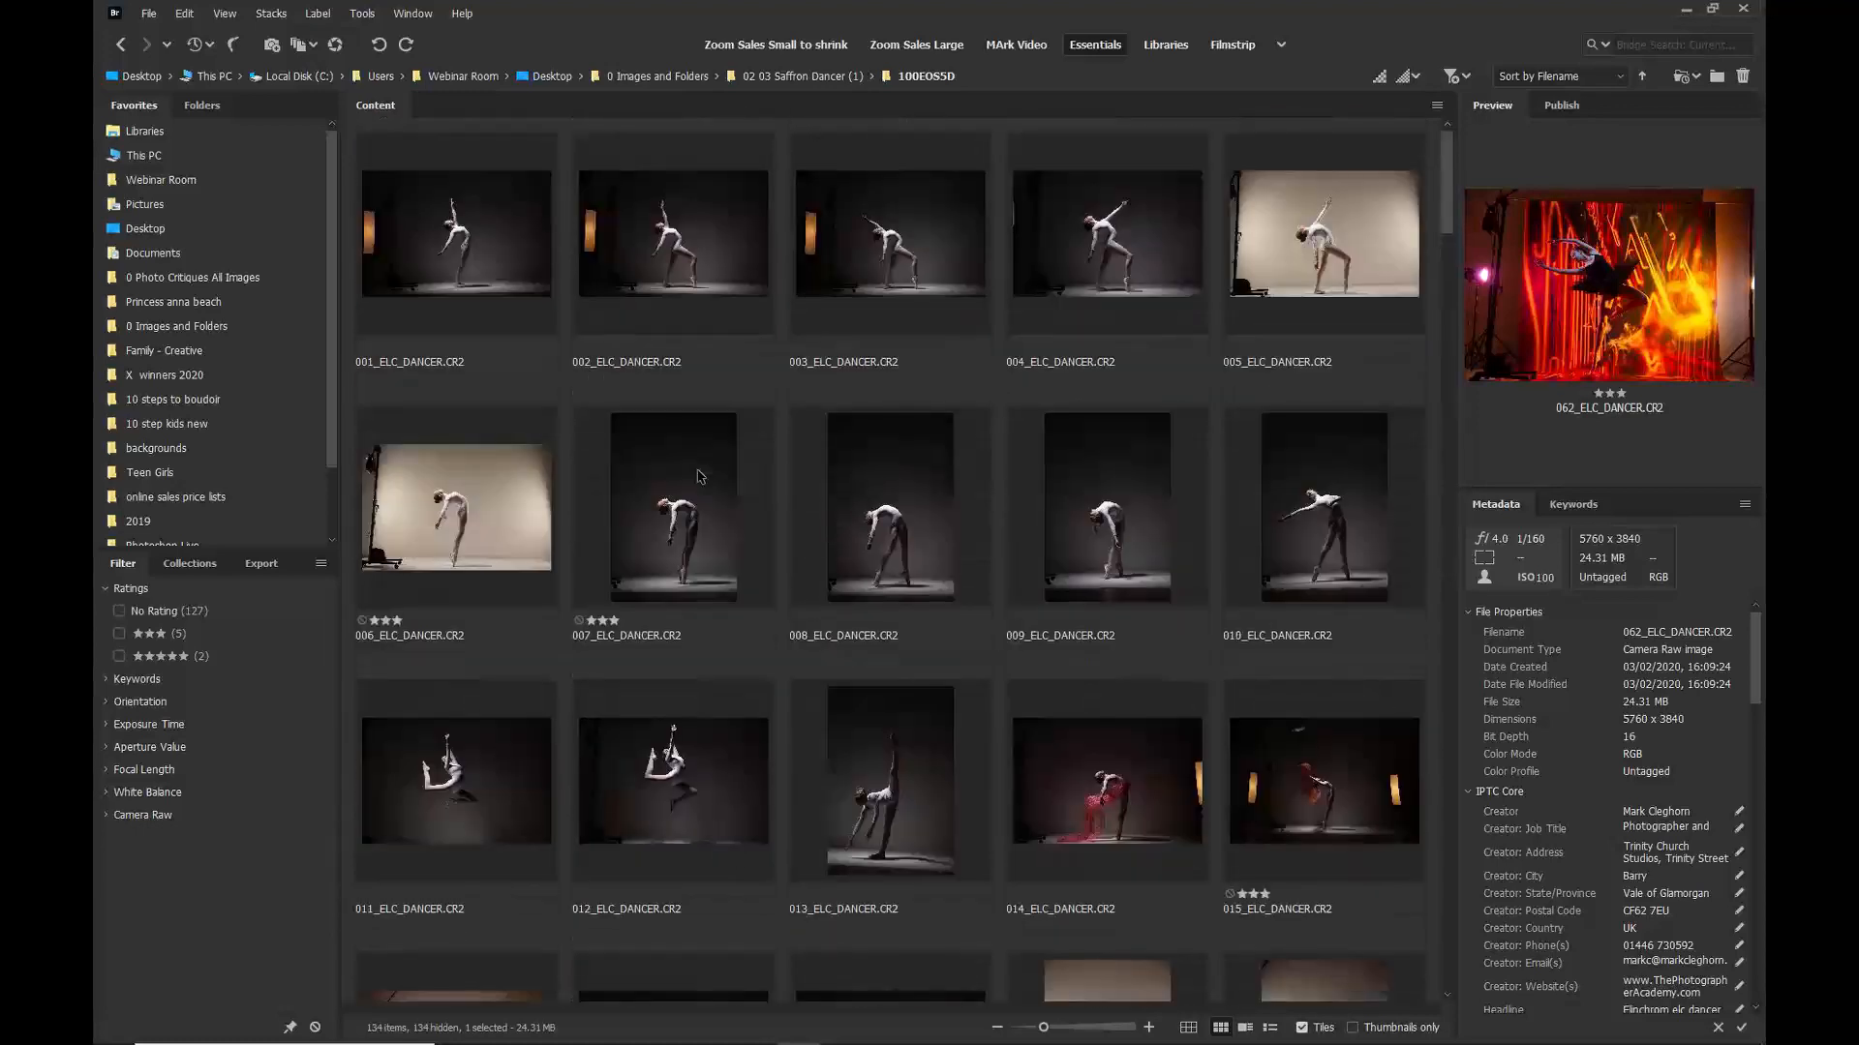
pyautogui.click(456, 213)
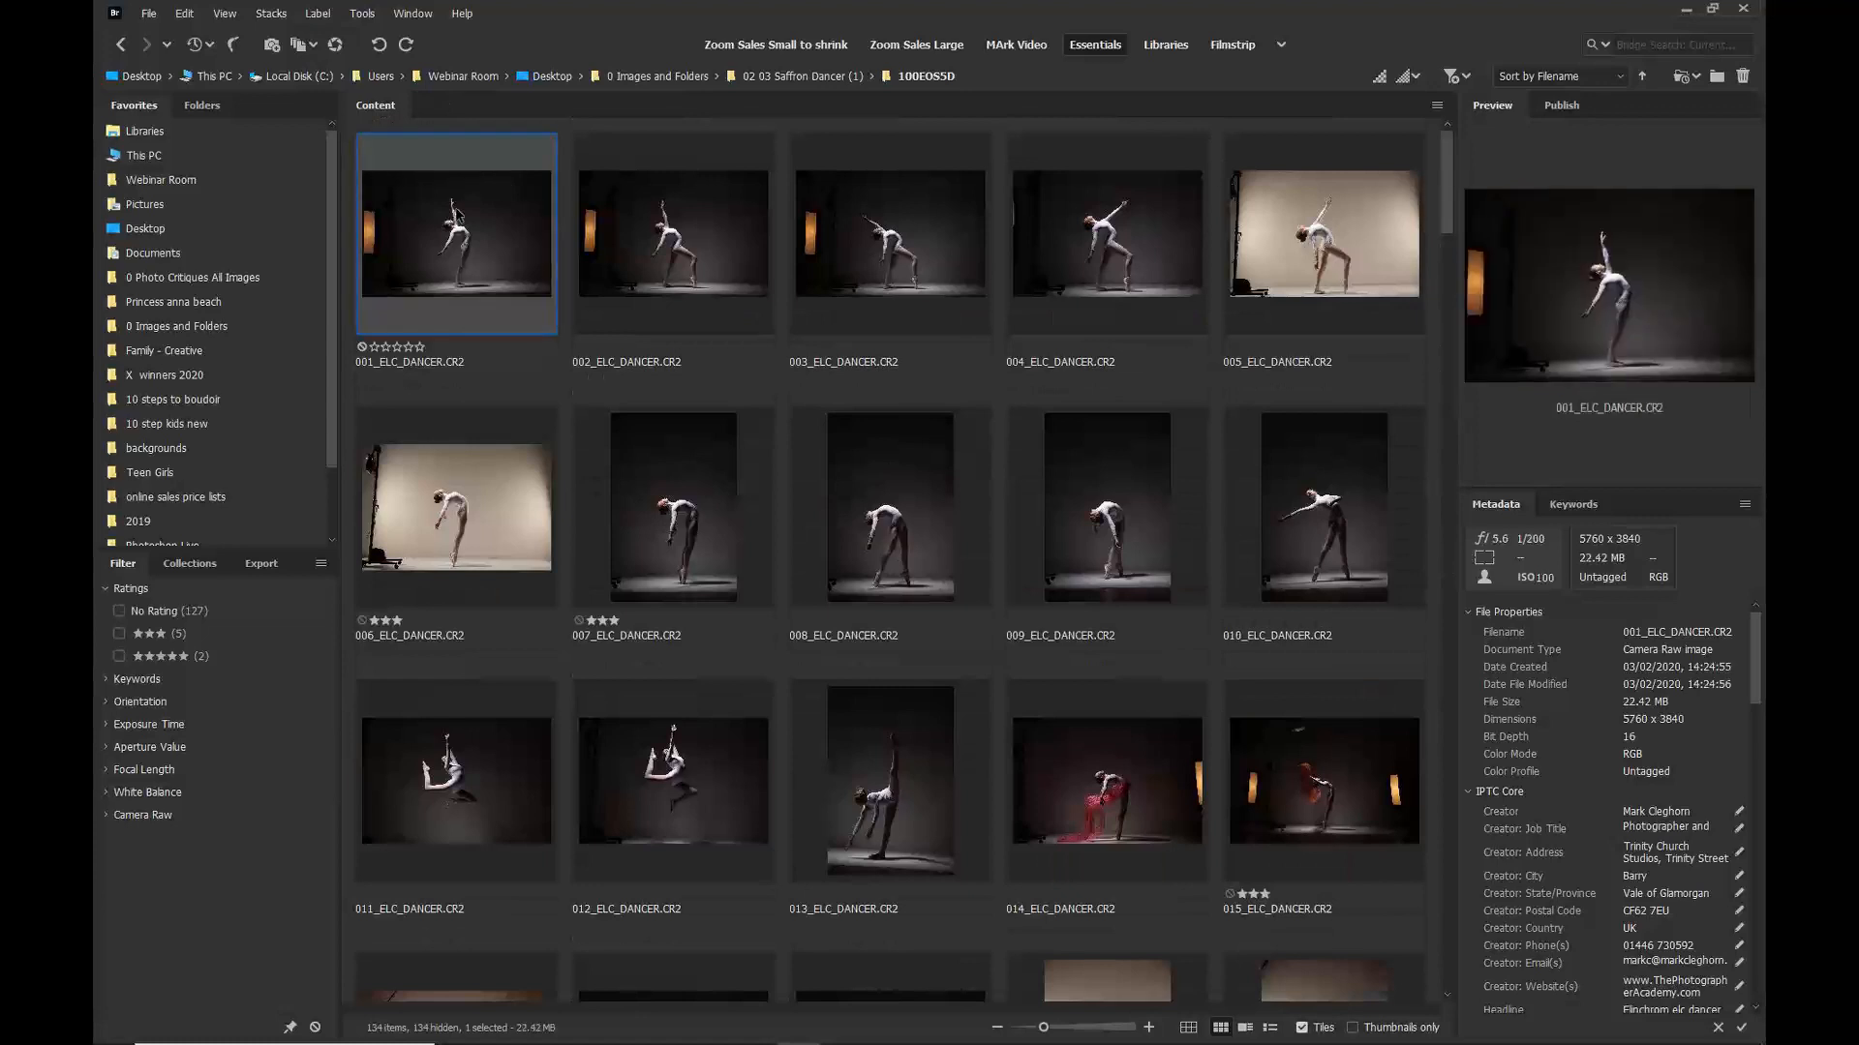
pyautogui.scroll(-5, 843, 604)
pyautogui.scroll(-3, 844, 603)
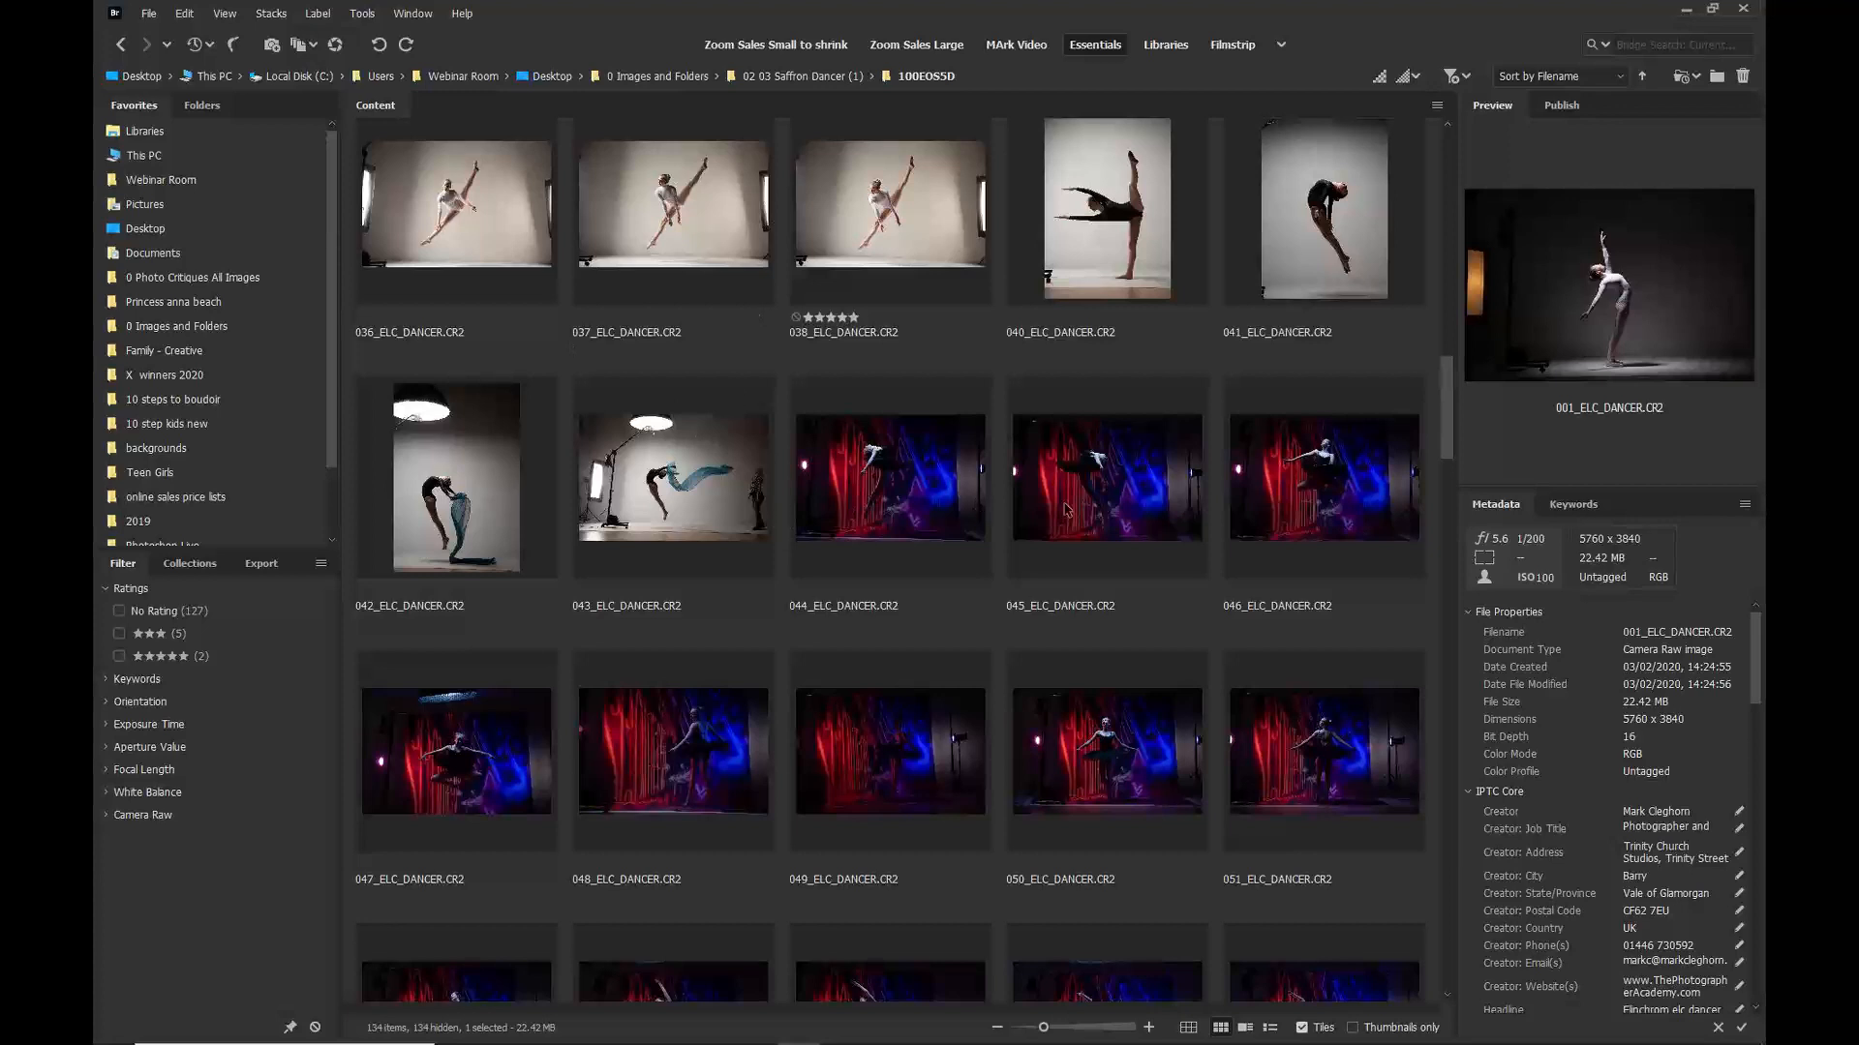
pyautogui.keyDown('shift'); pyautogui.click(631, 487); pyautogui.keyUp('shift')
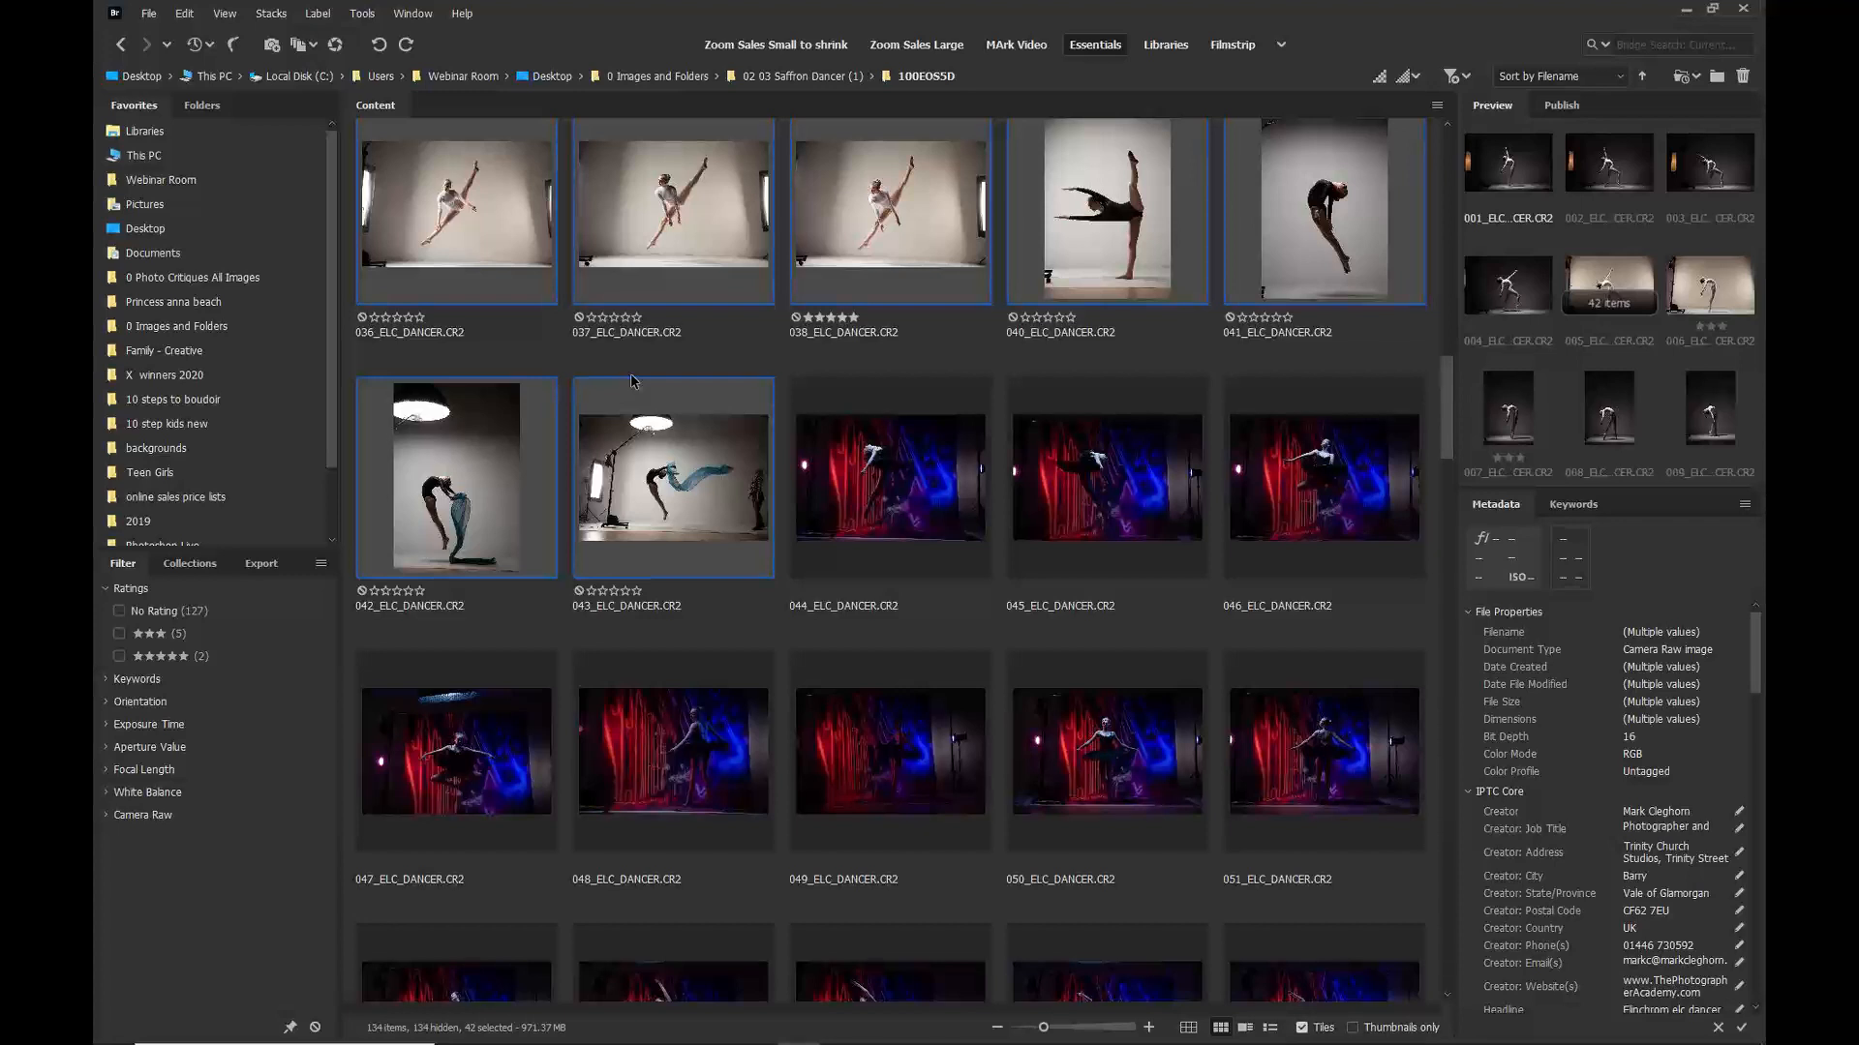
pyautogui.rightClick(634, 453)
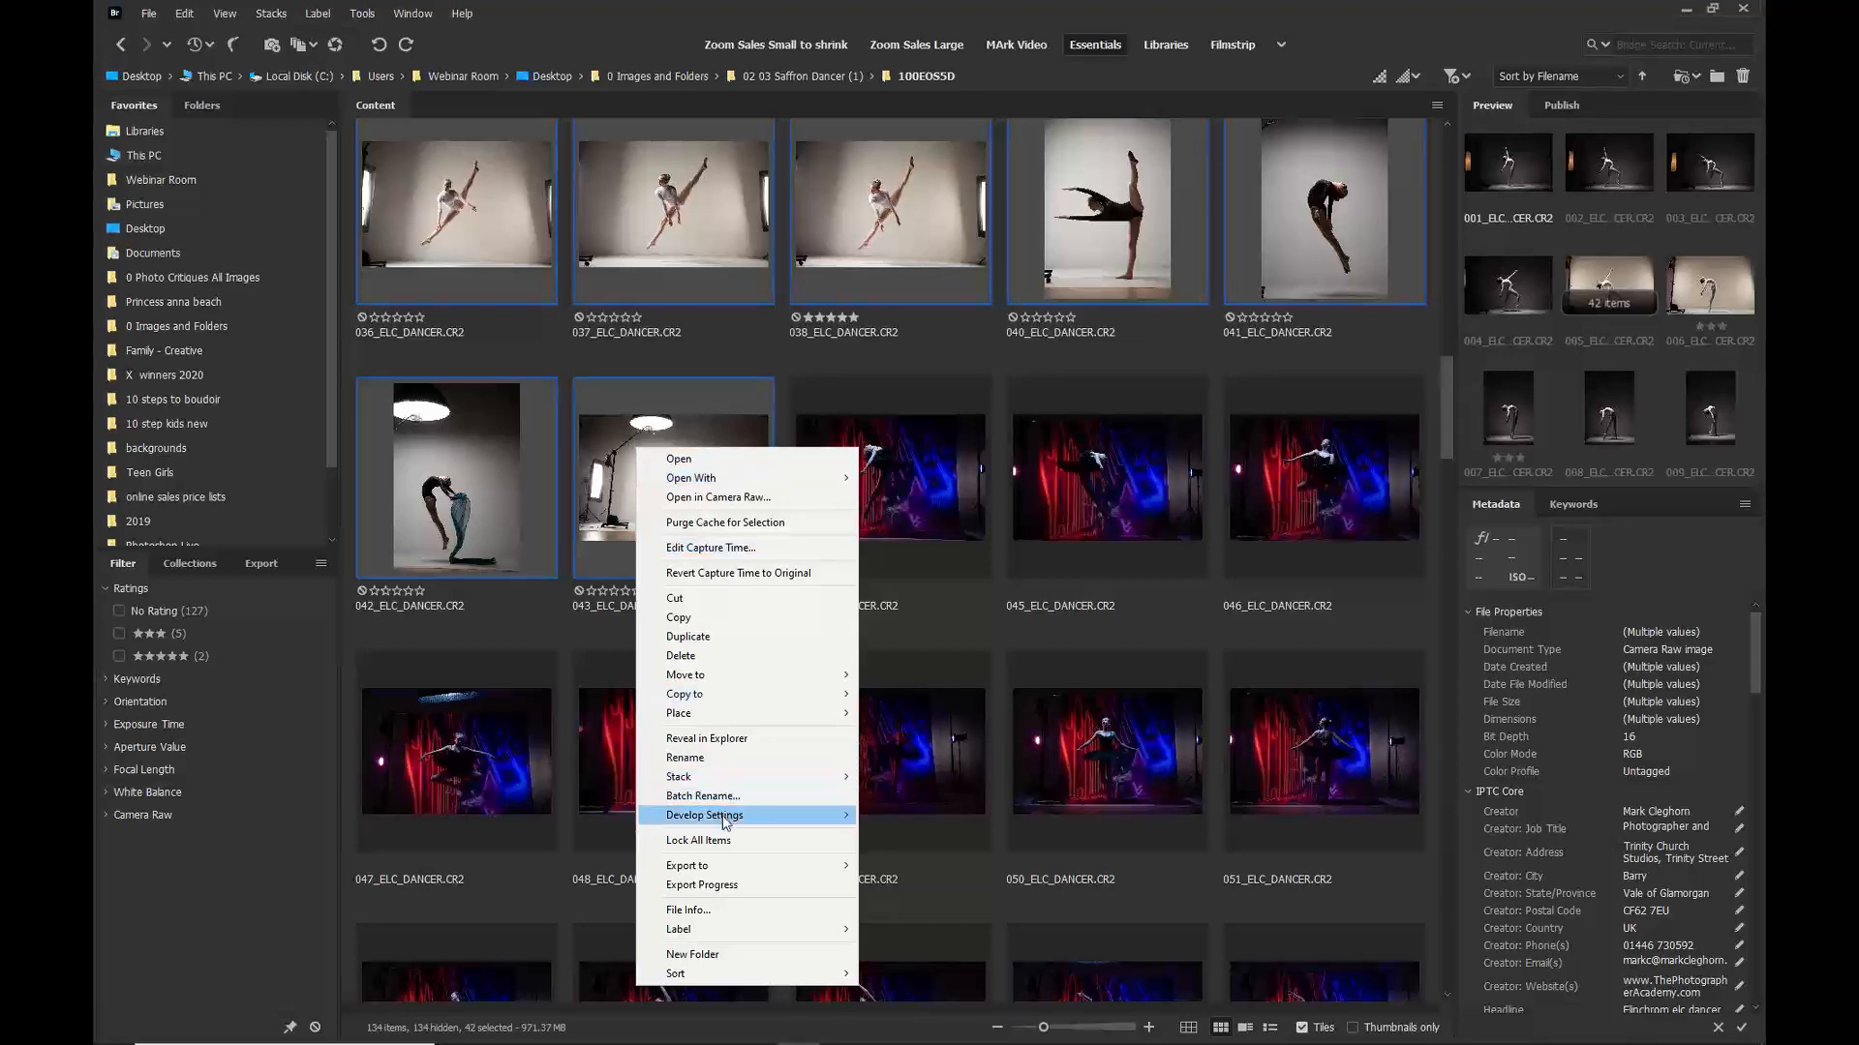
pyautogui.moveTo(727, 821)
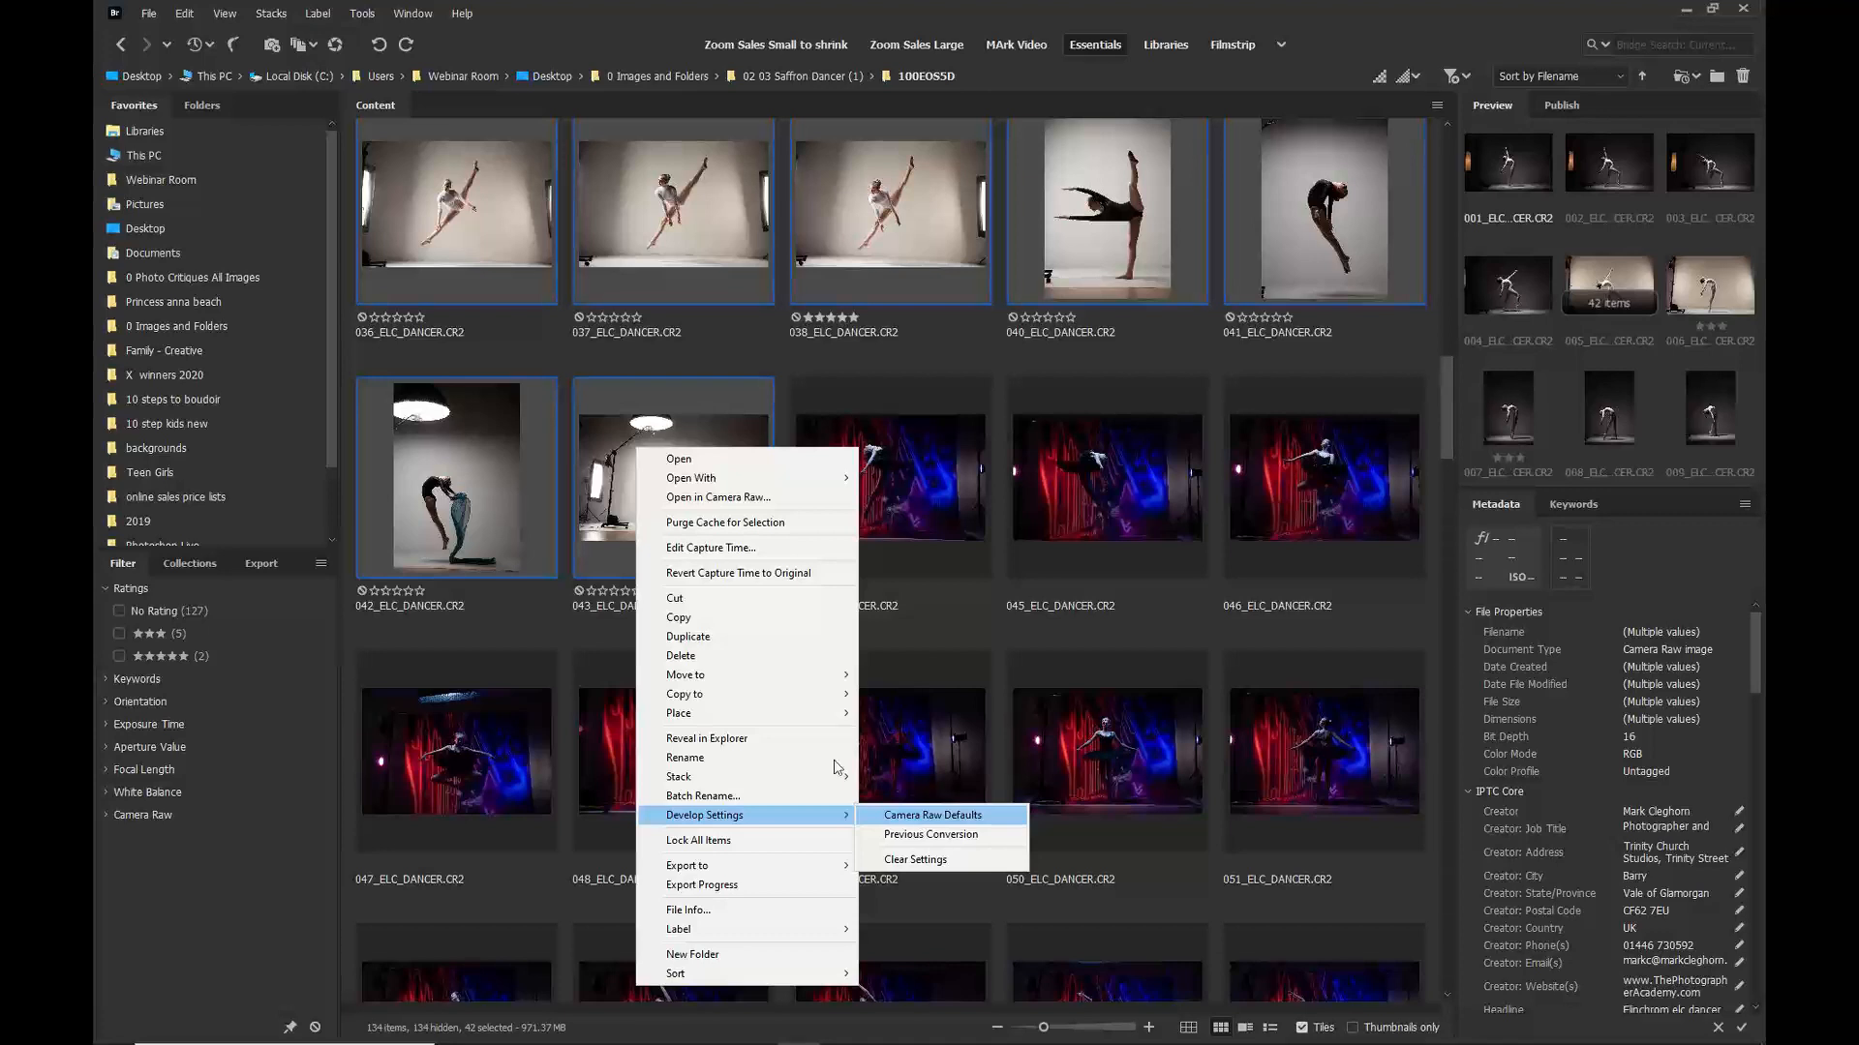
pyautogui.click(568, 9)
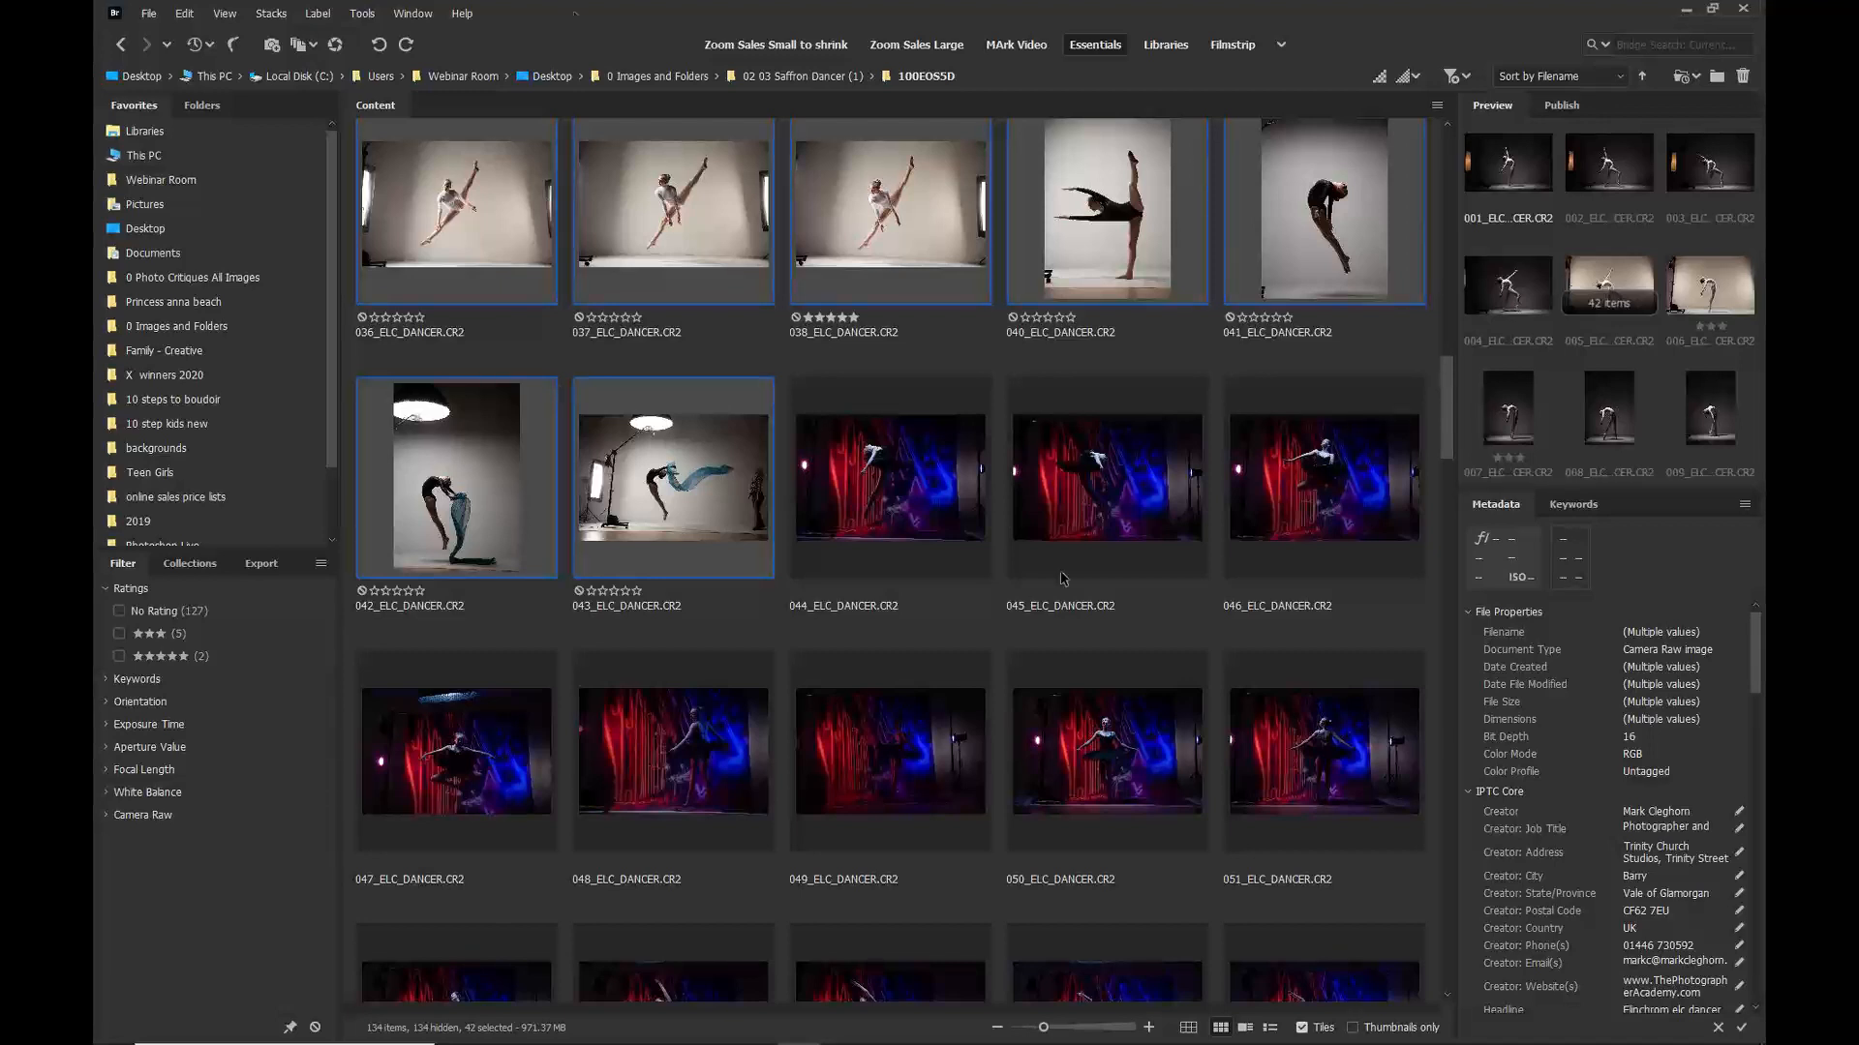
# Step: Open the selected images in Camera Raw
pyautogui.scroll(-4, 1578, 768)
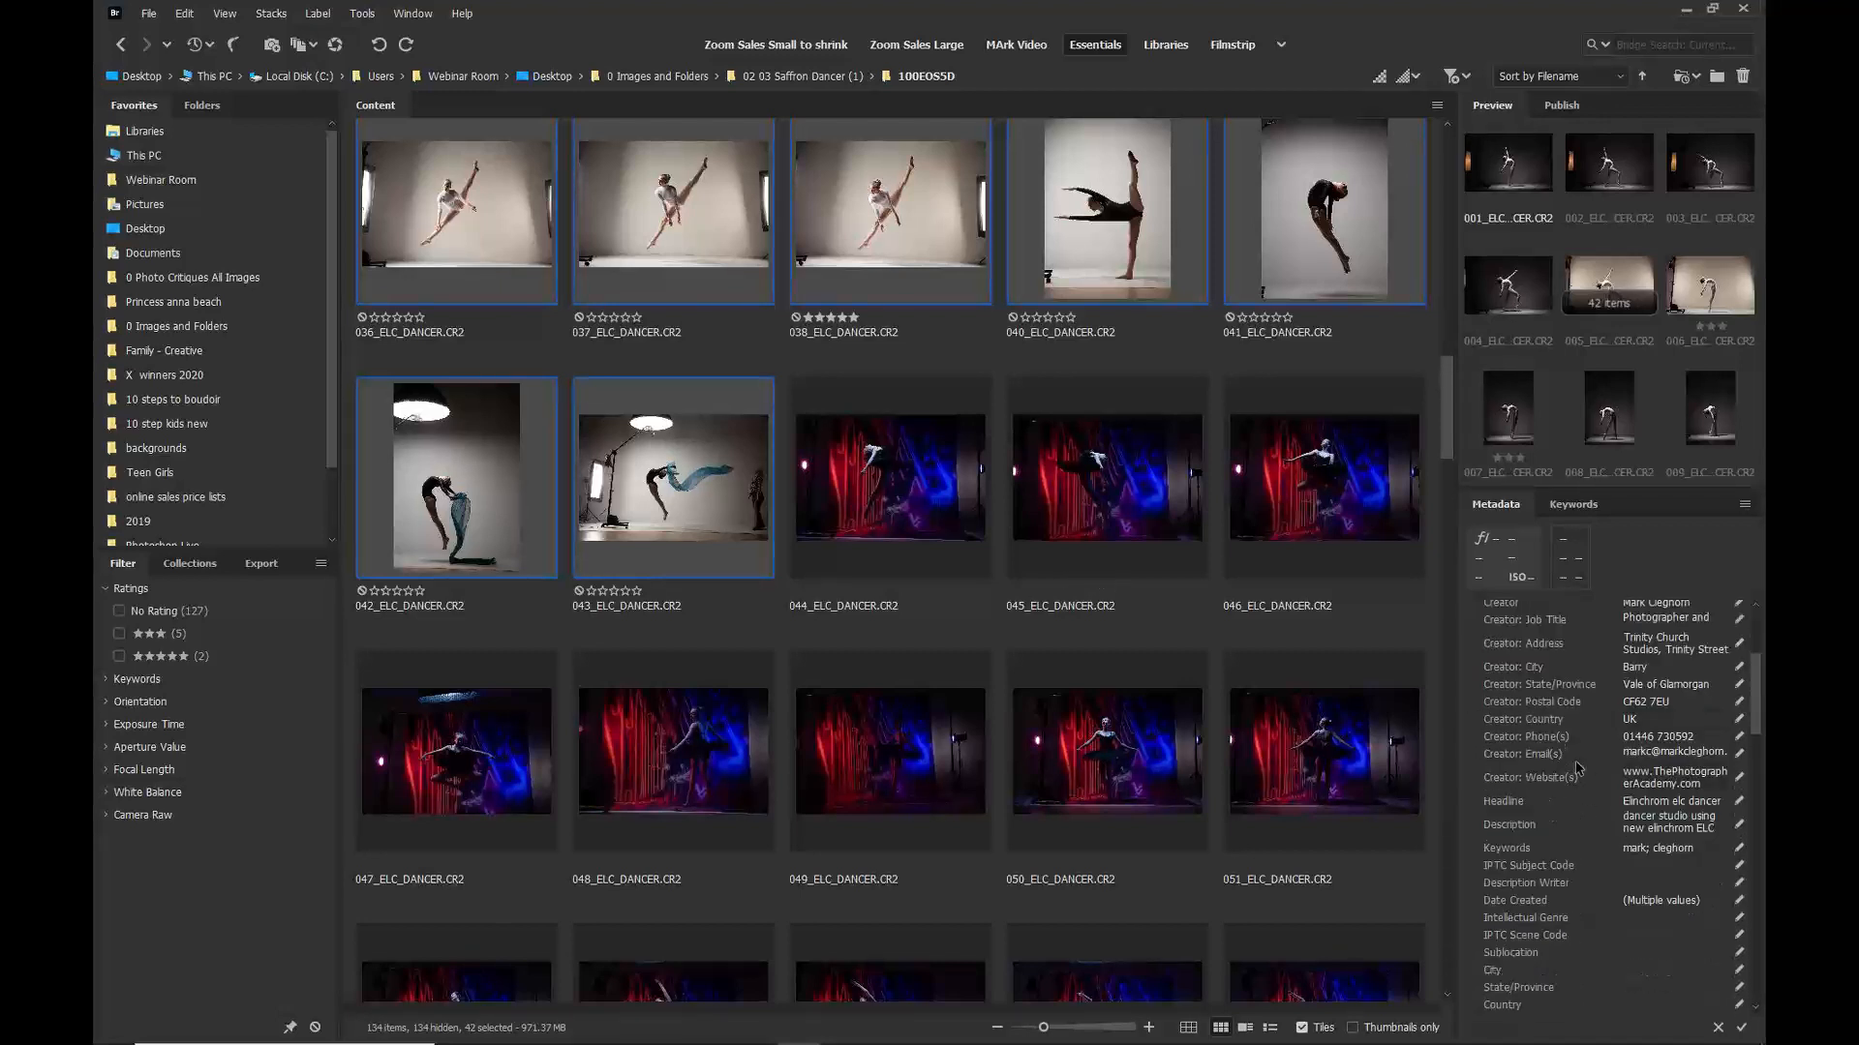
pyautogui.scroll(1, 1578, 768)
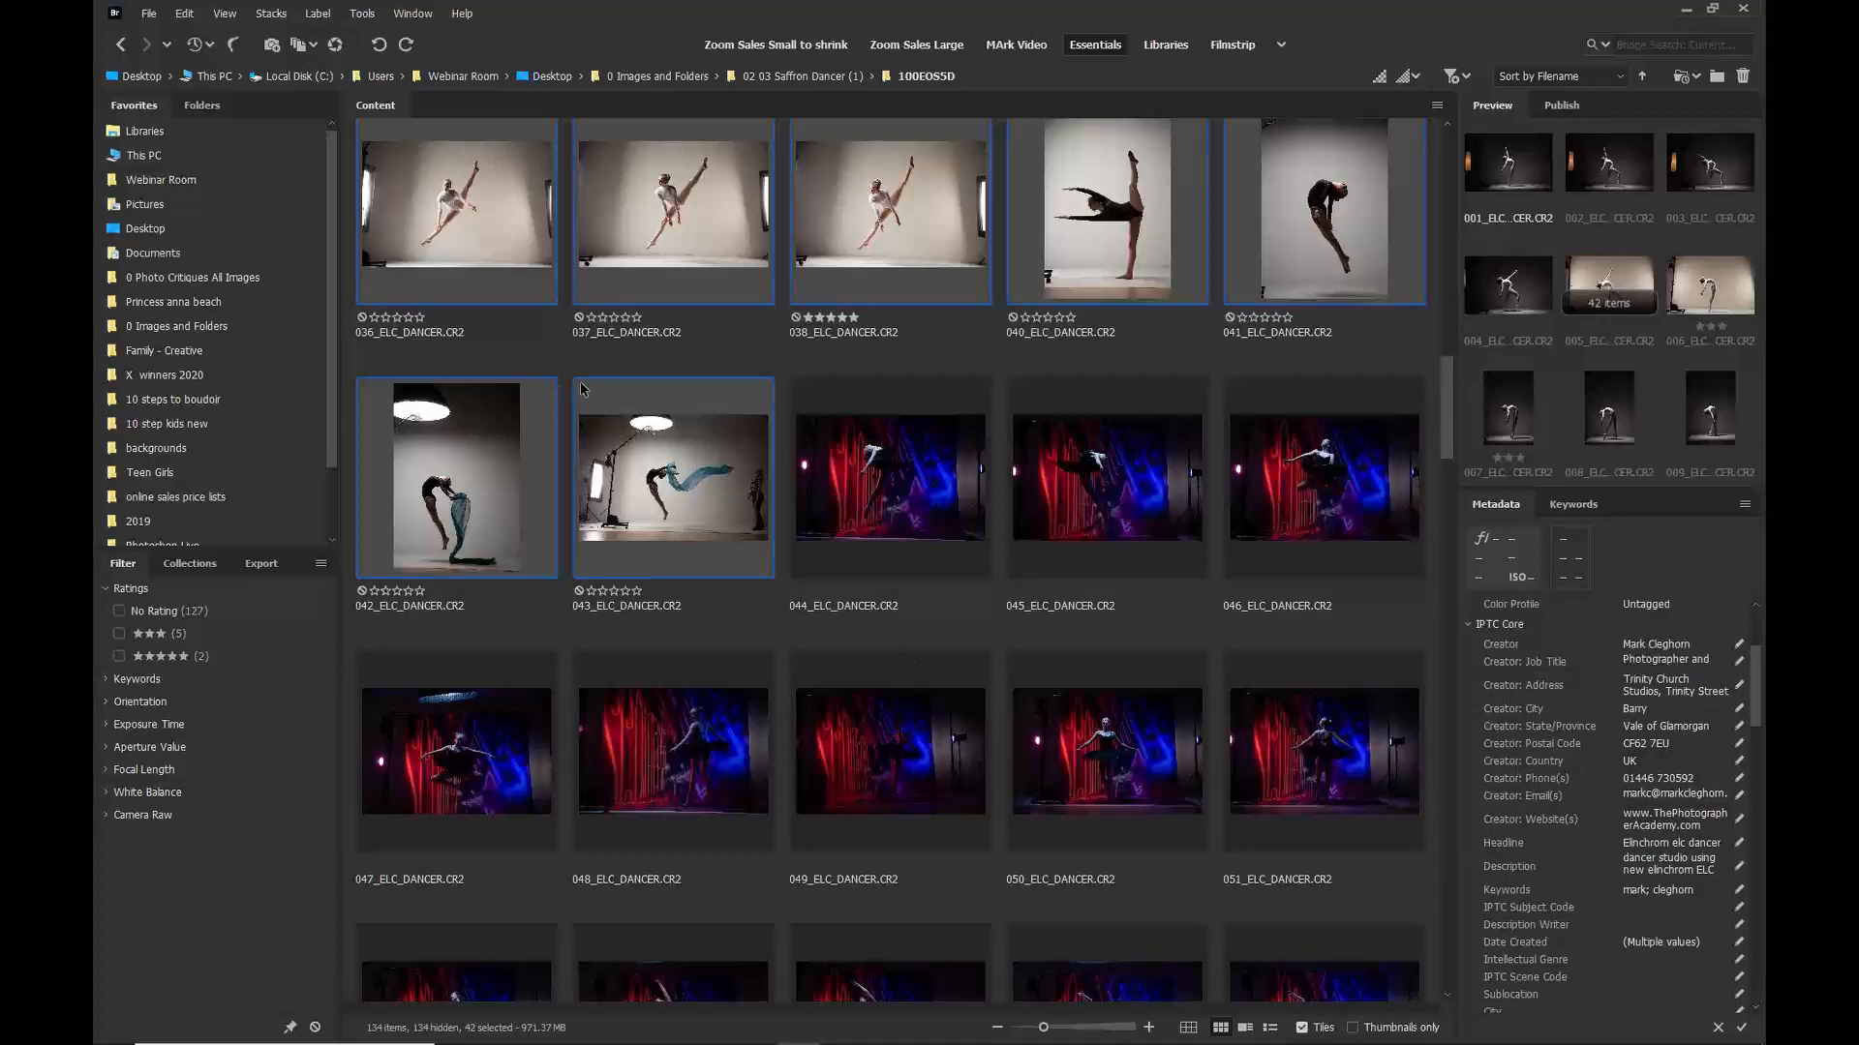
pyautogui.click(150, 15)
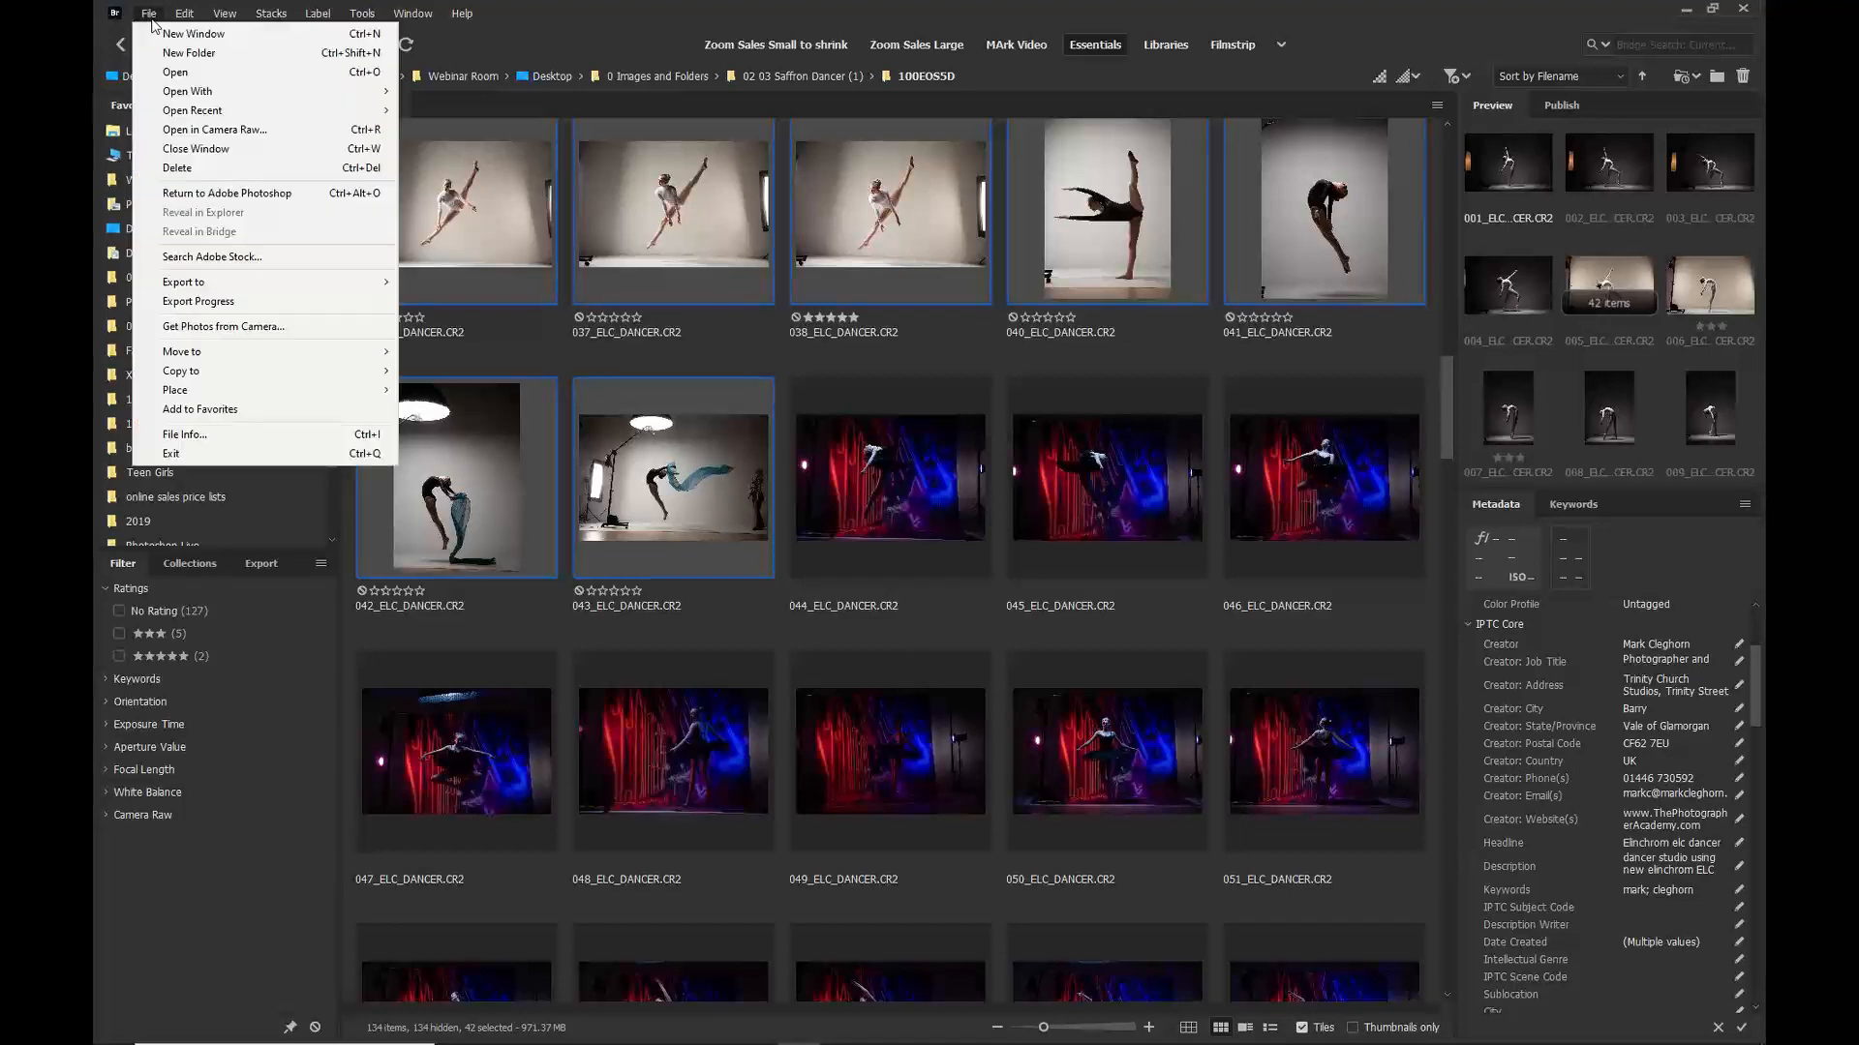
pyautogui.click(187, 131)
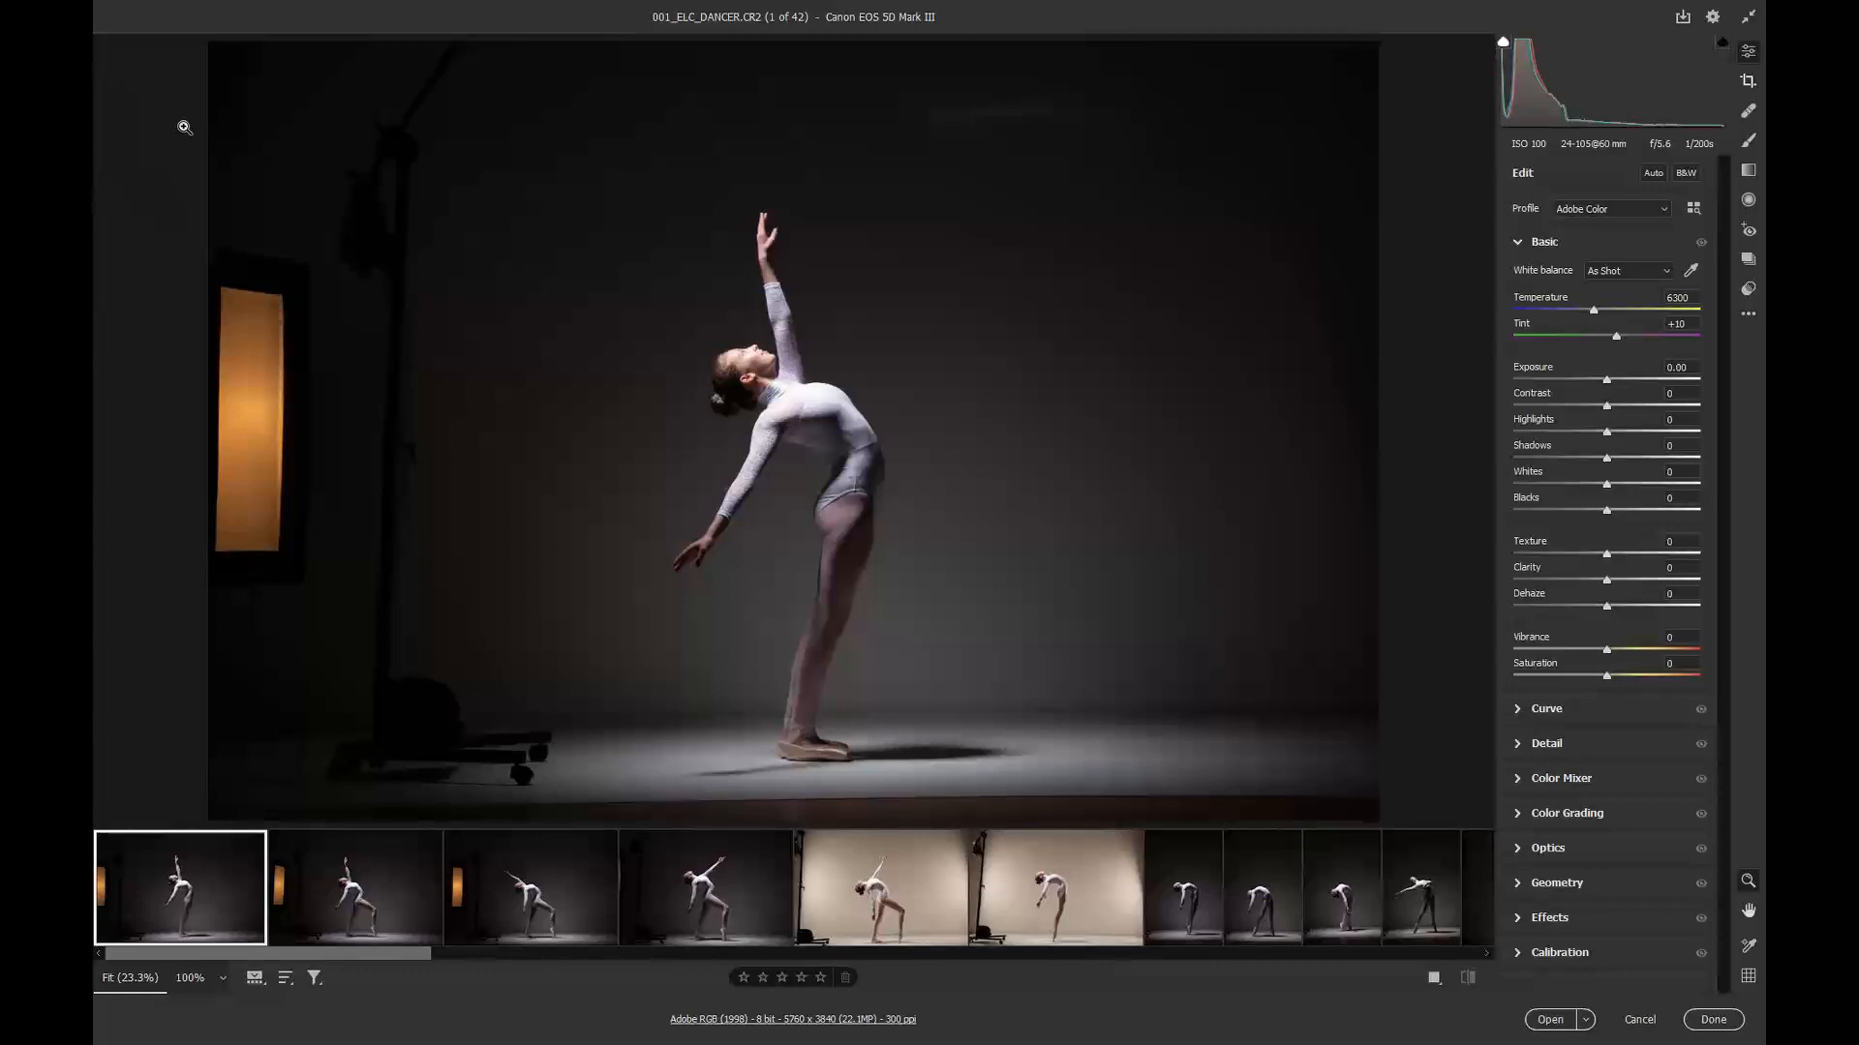
# Step: Select all images in the filmstrip and set Contrast to +8 and Blacks to -8
pyautogui.hotkey('ctrl', 'a')
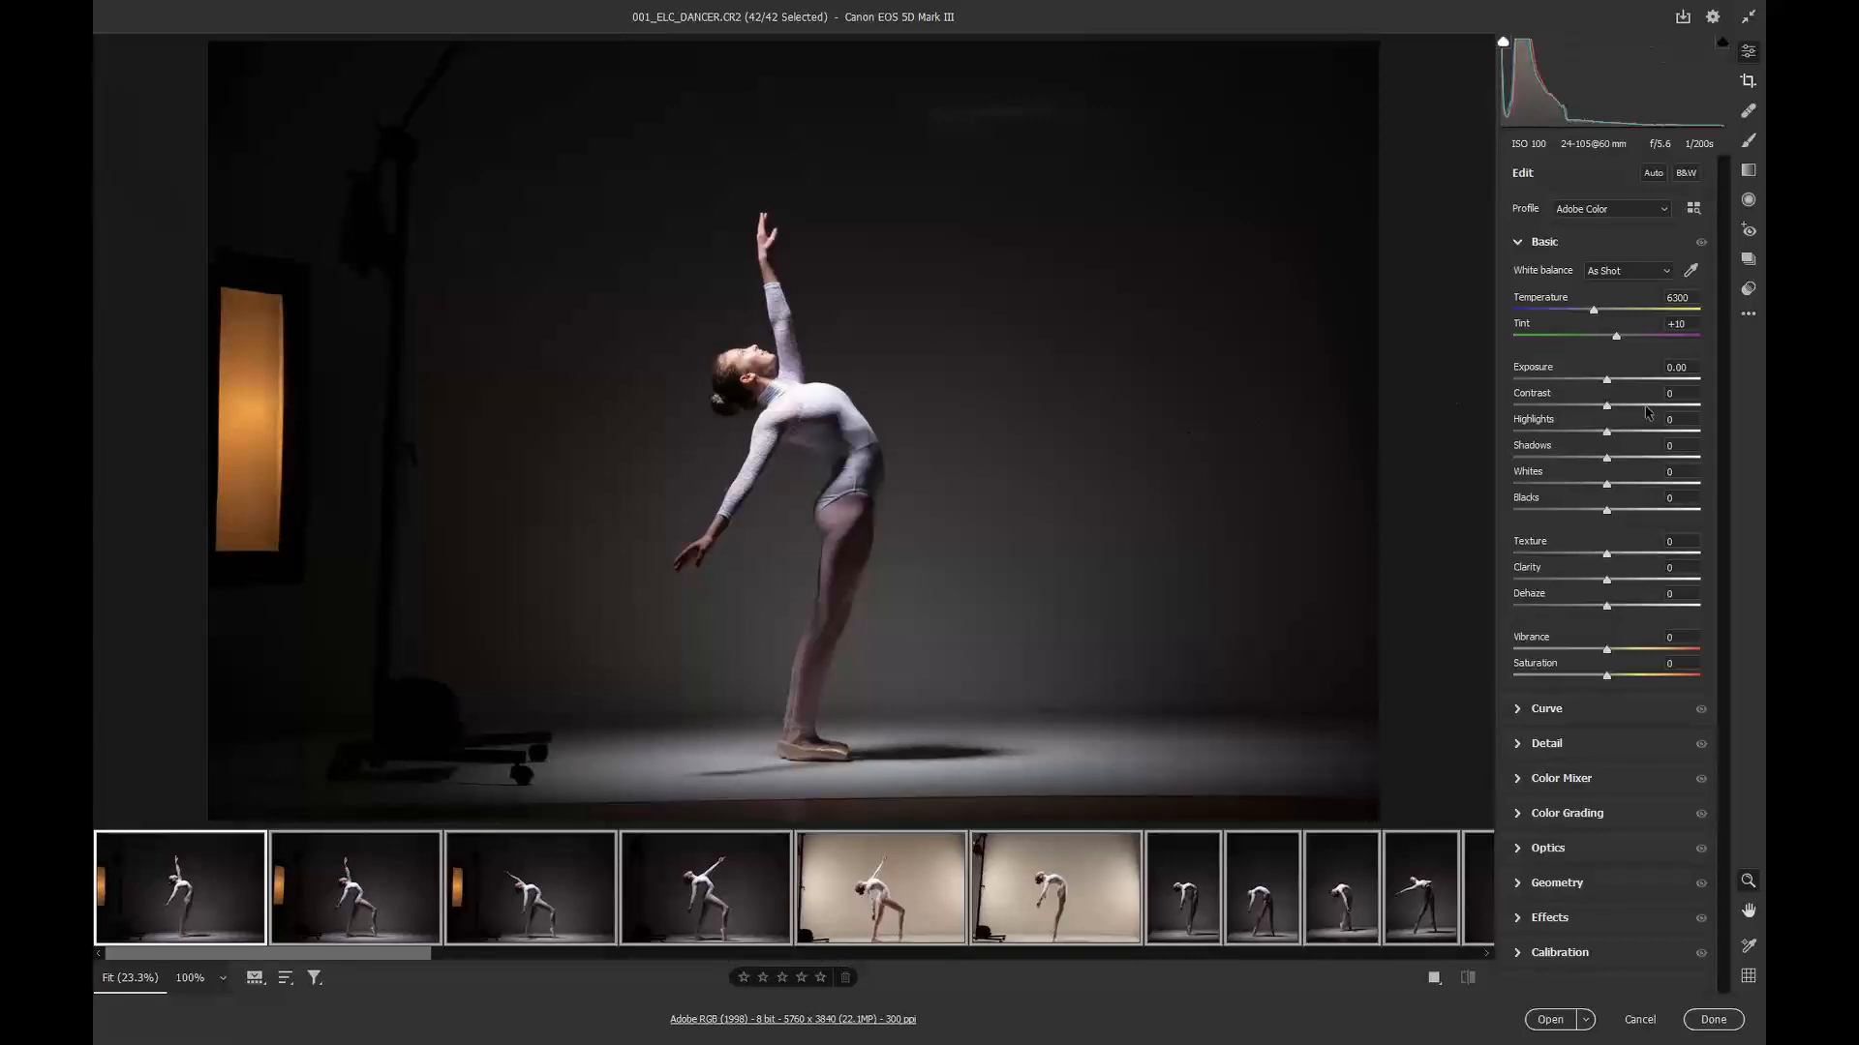
pyautogui.click(1675, 393)
pyautogui.write('8')
pyautogui.click(1667, 497)
pyautogui.write('-8')
pyautogui.press('Return')
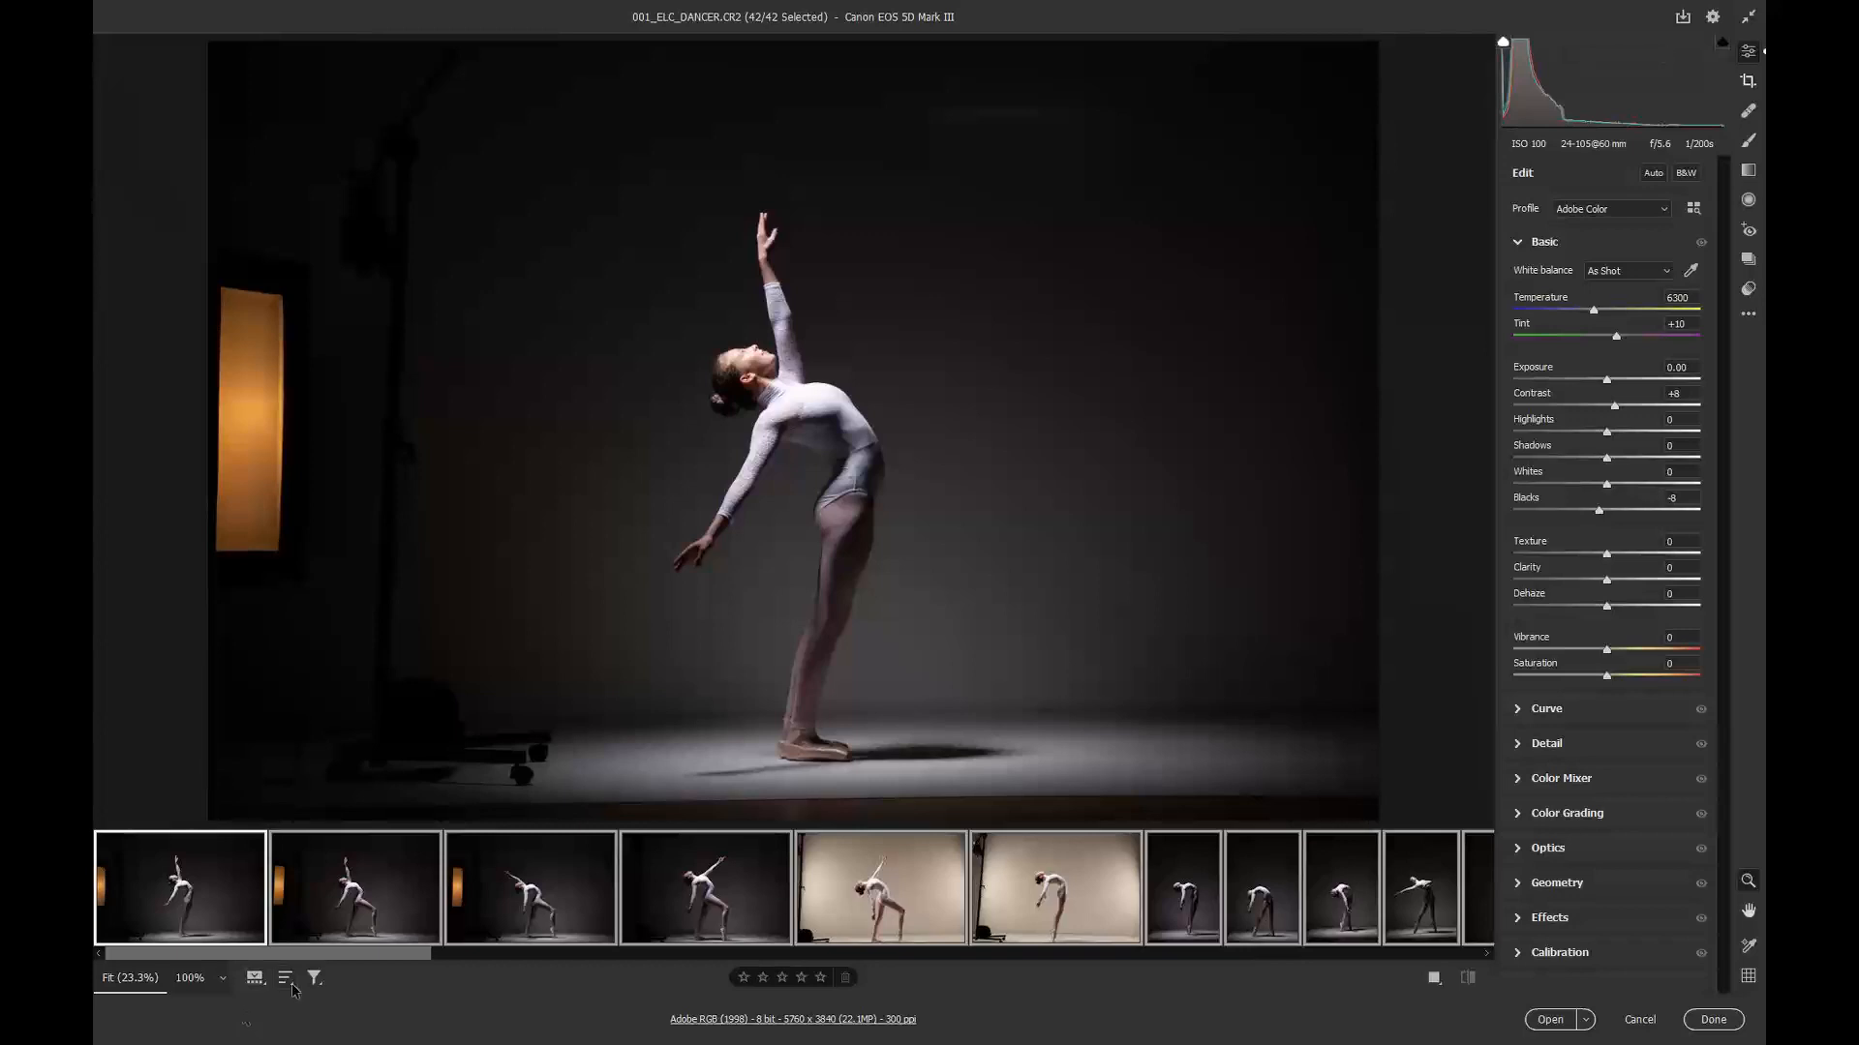
# Step: Open the Presets panel, browse the User Presets and try the Marko Perfect Checker Hilite preset
pyautogui.moveTo(388, 958); pyautogui.dragTo(745, 956)
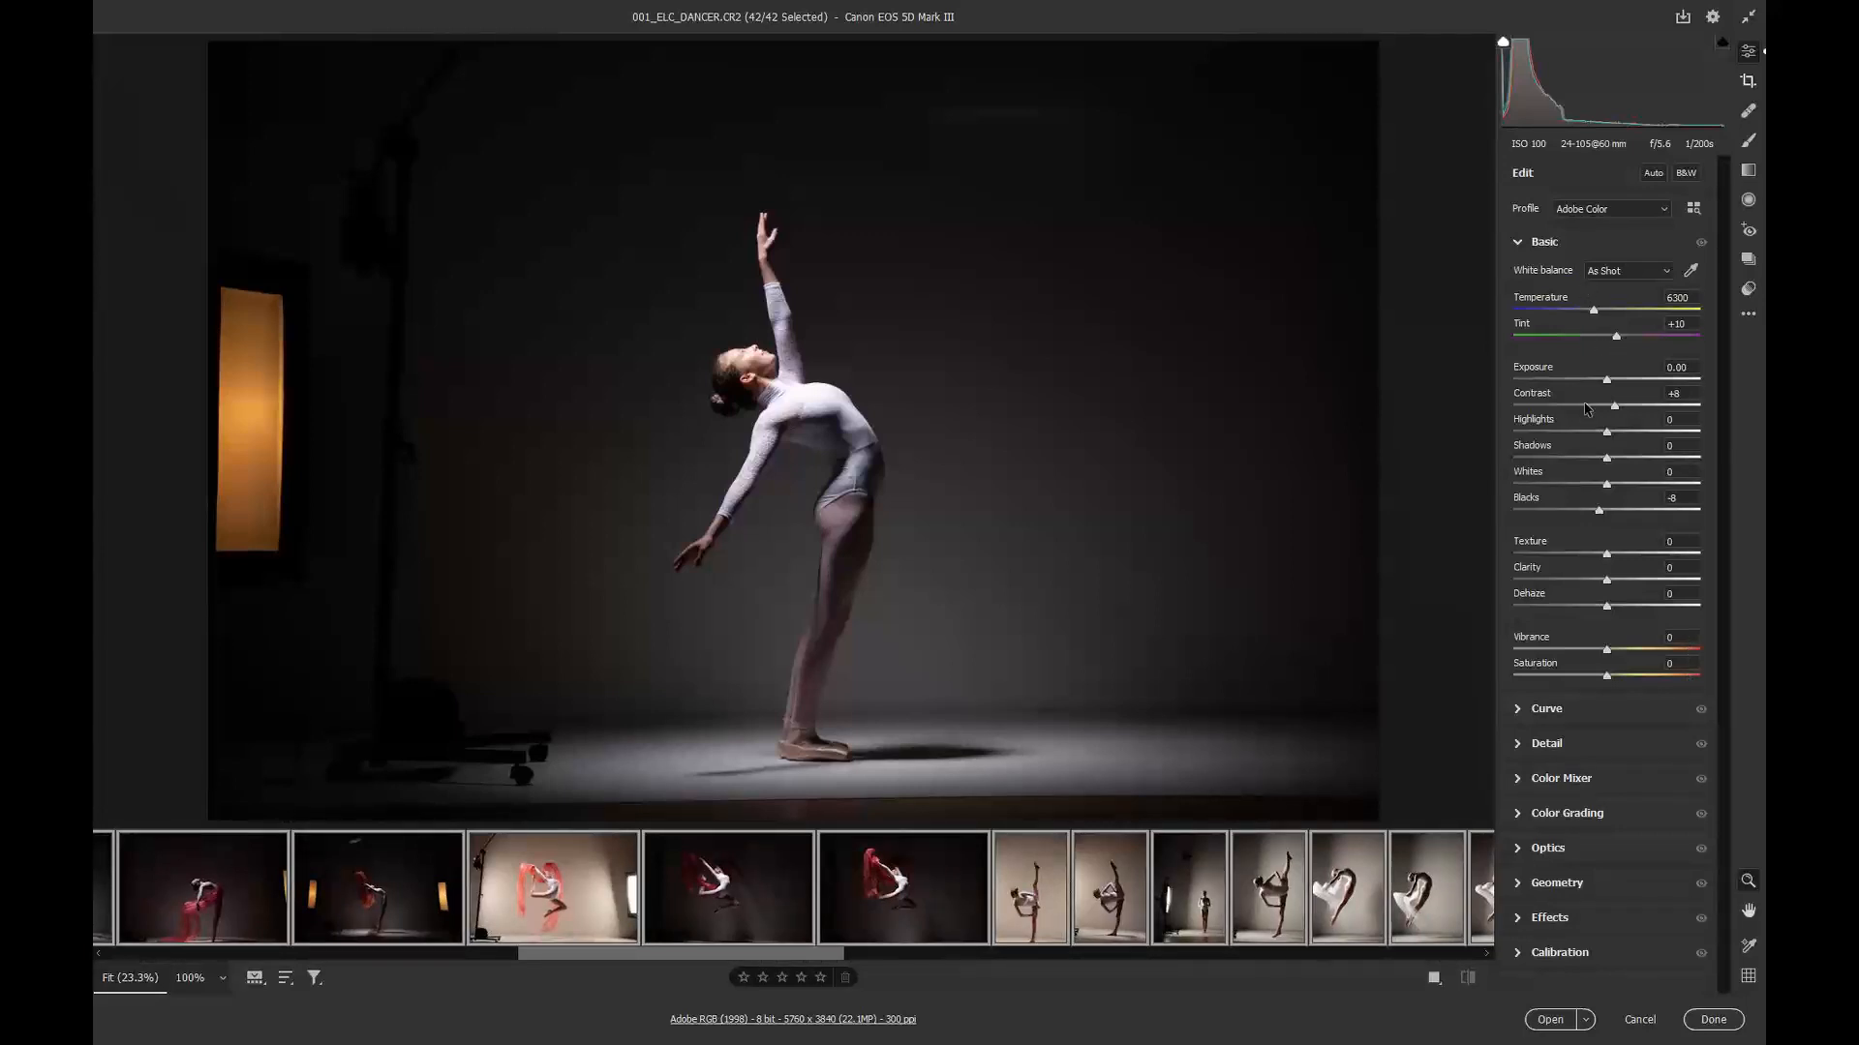
pyautogui.click(1748, 289)
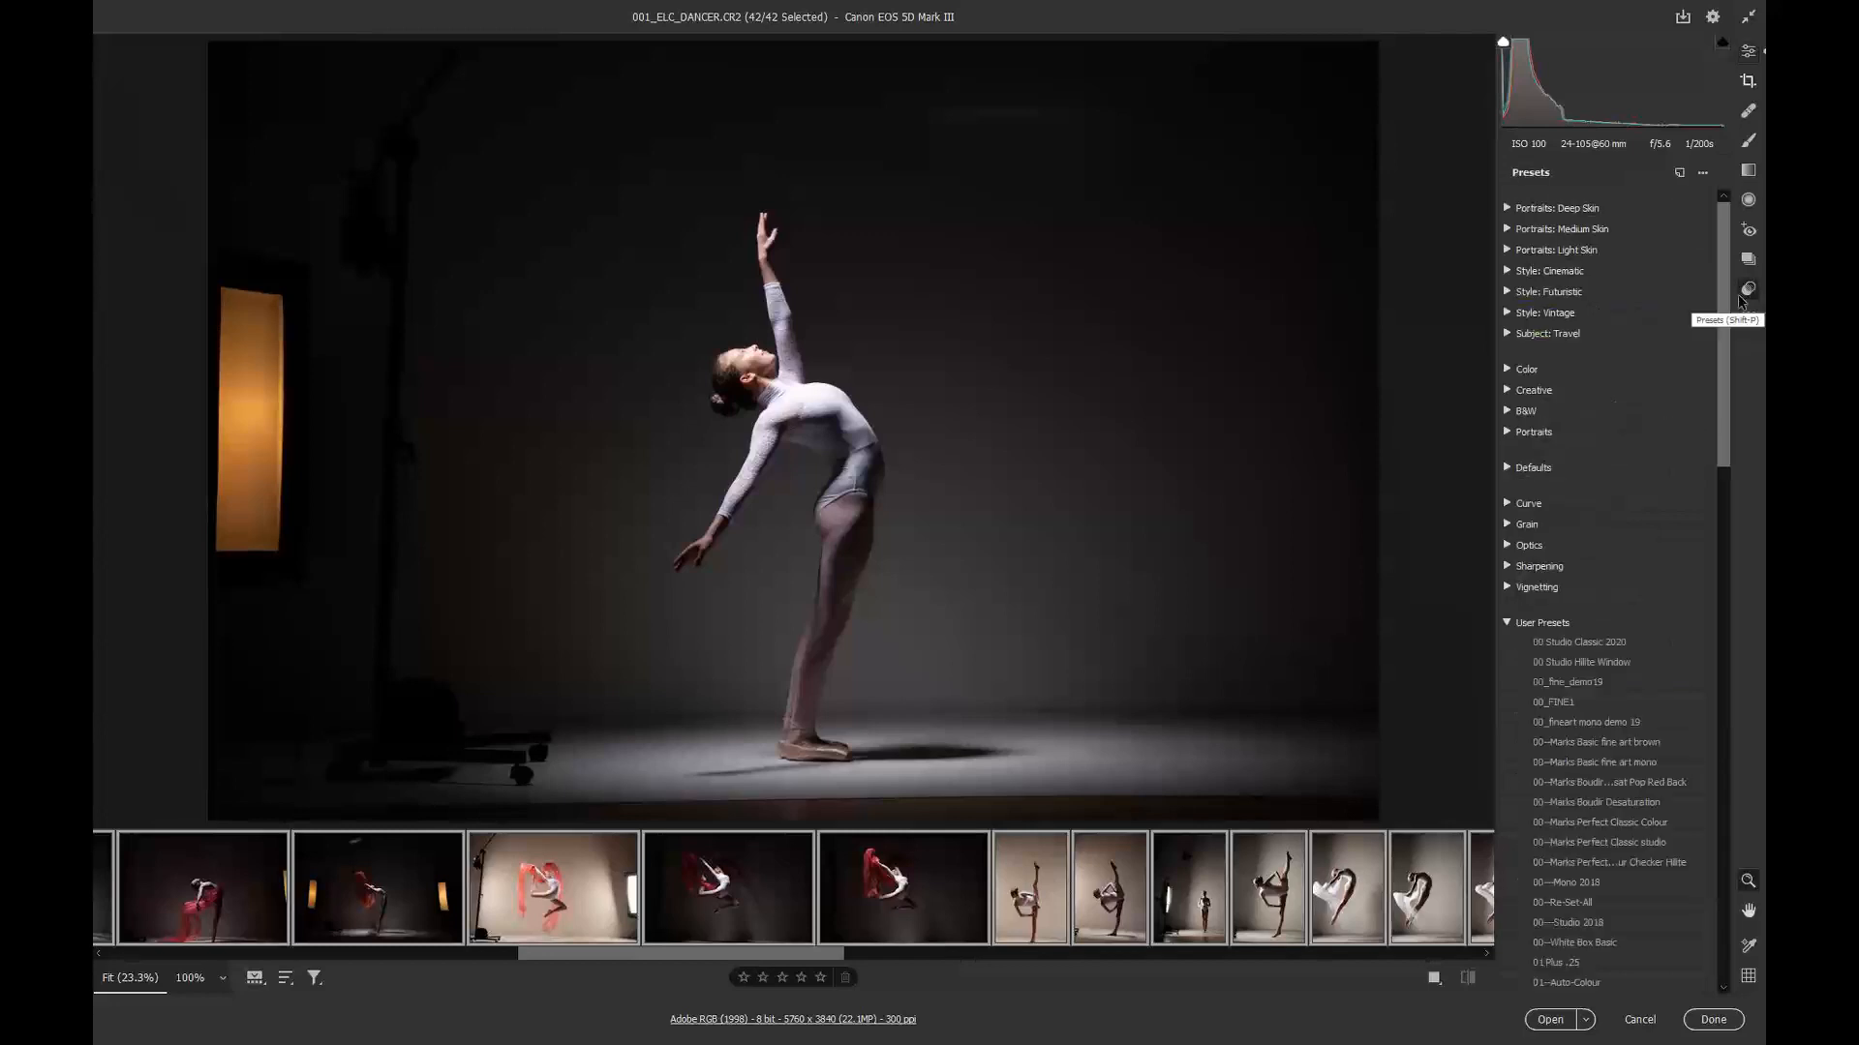
pyautogui.click(1507, 624)
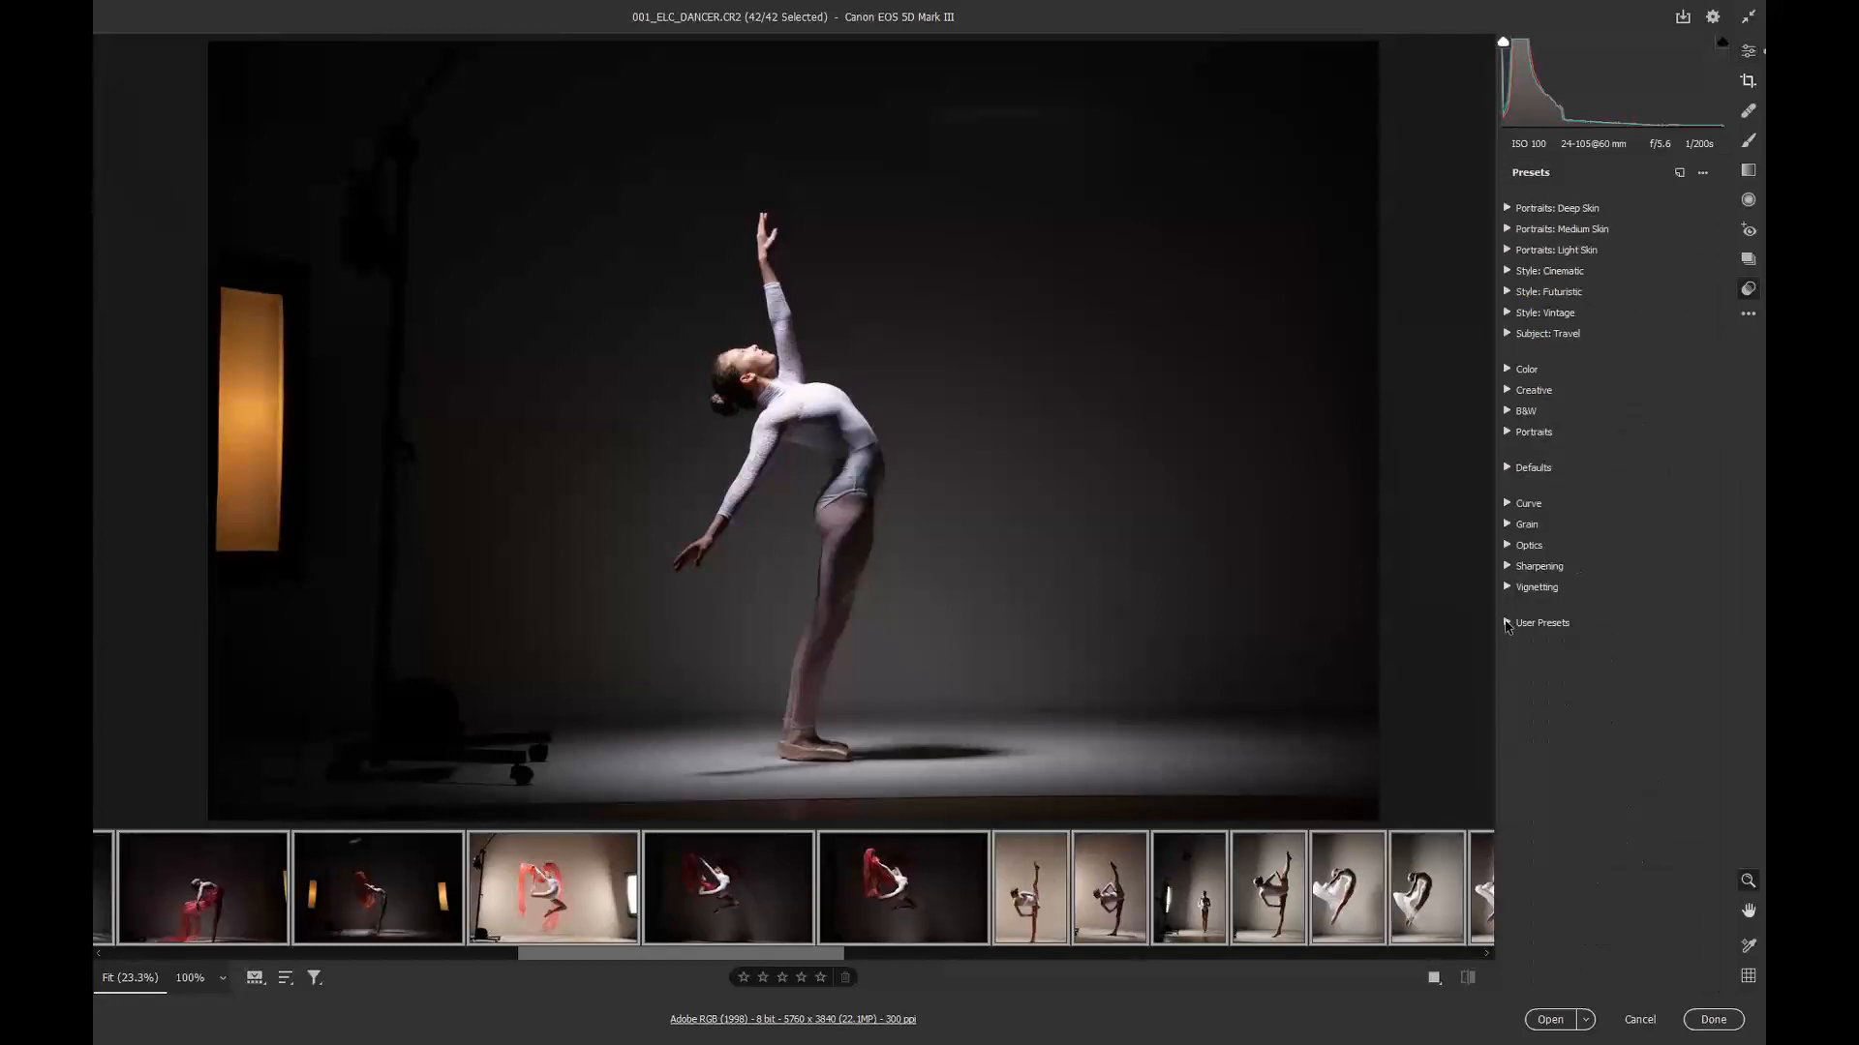
pyautogui.click(1507, 625)
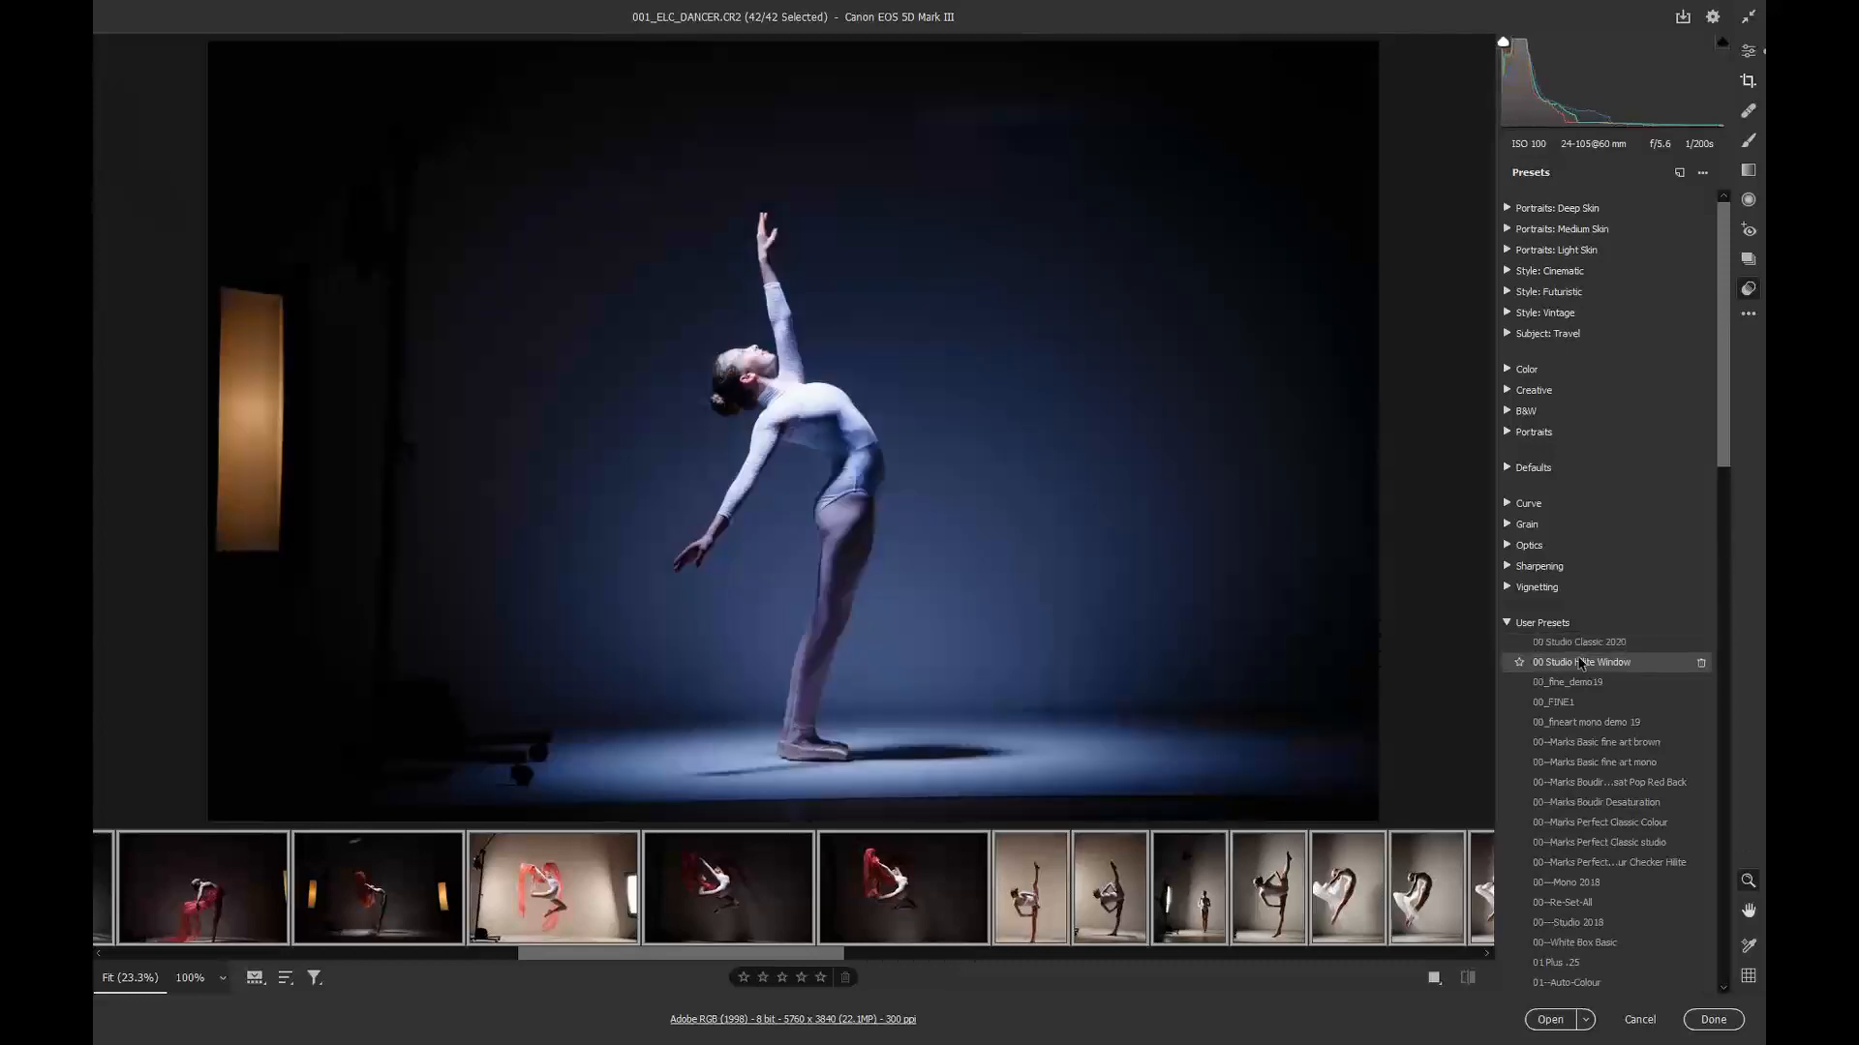
pyautogui.click(1563, 863)
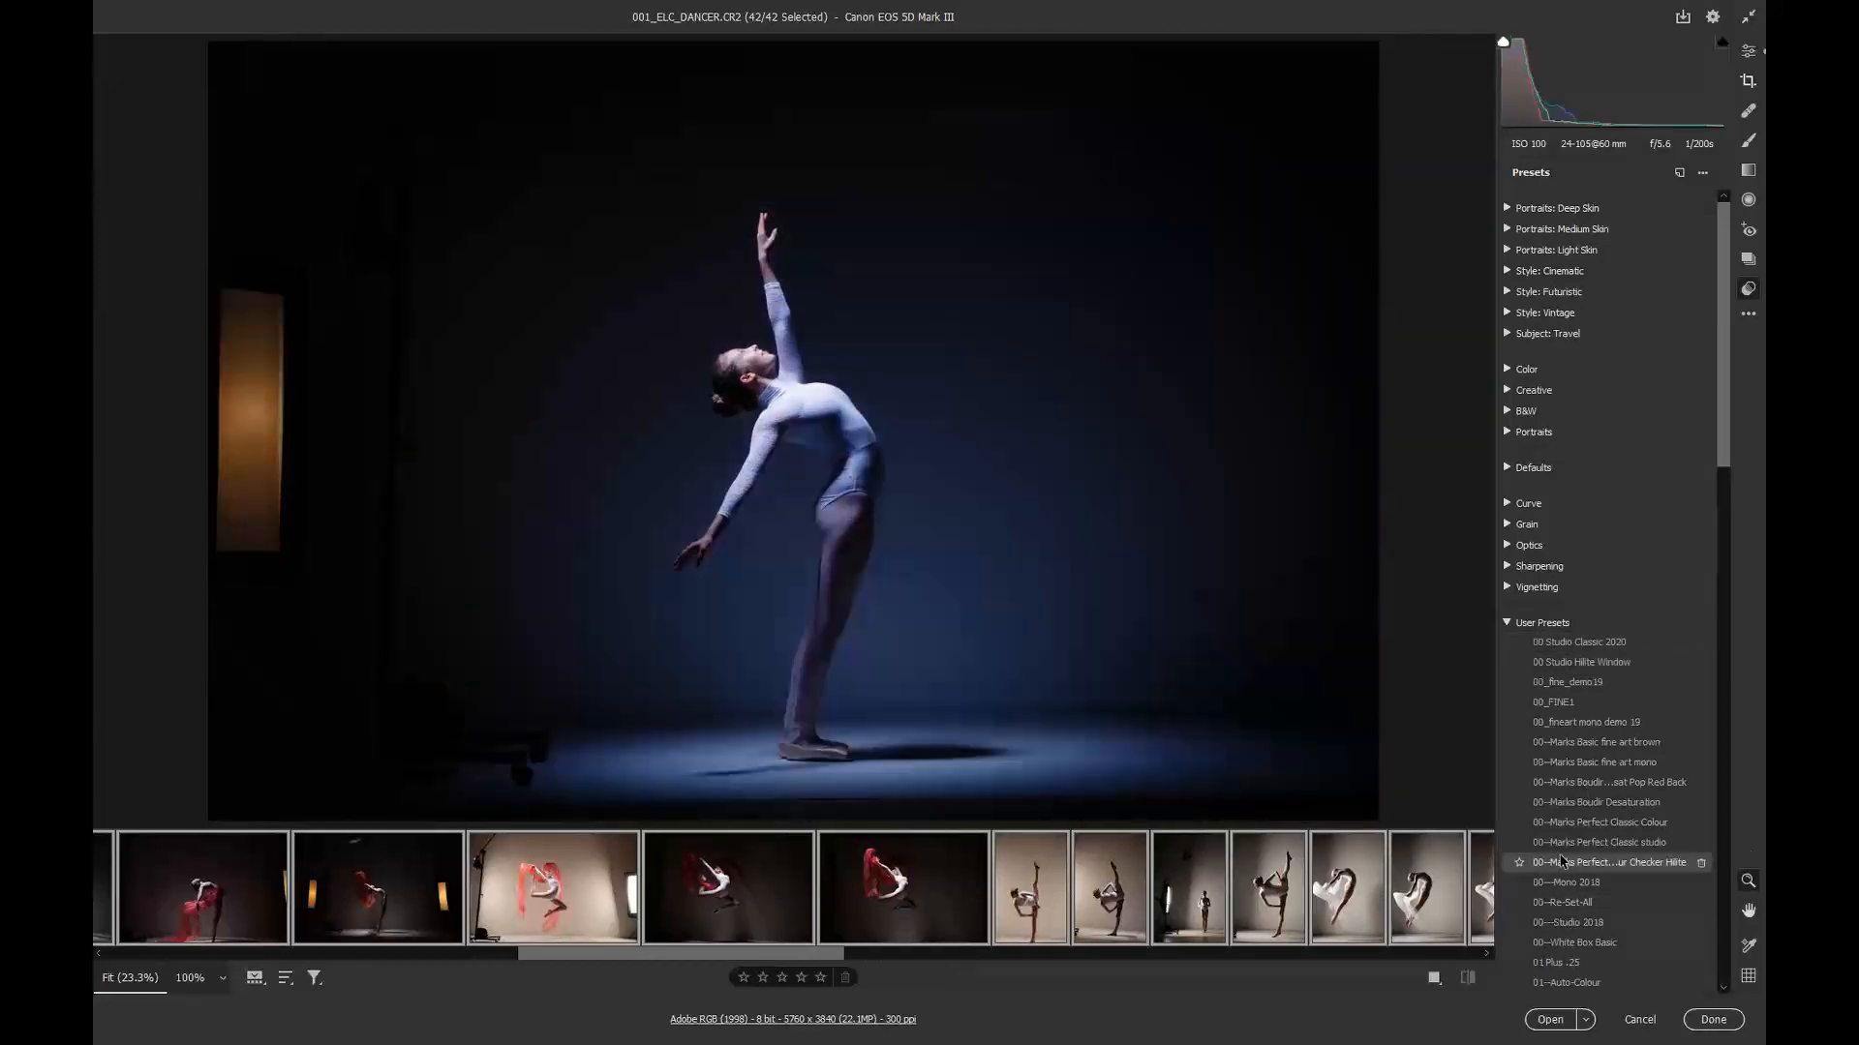
pyautogui.click(1542, 623)
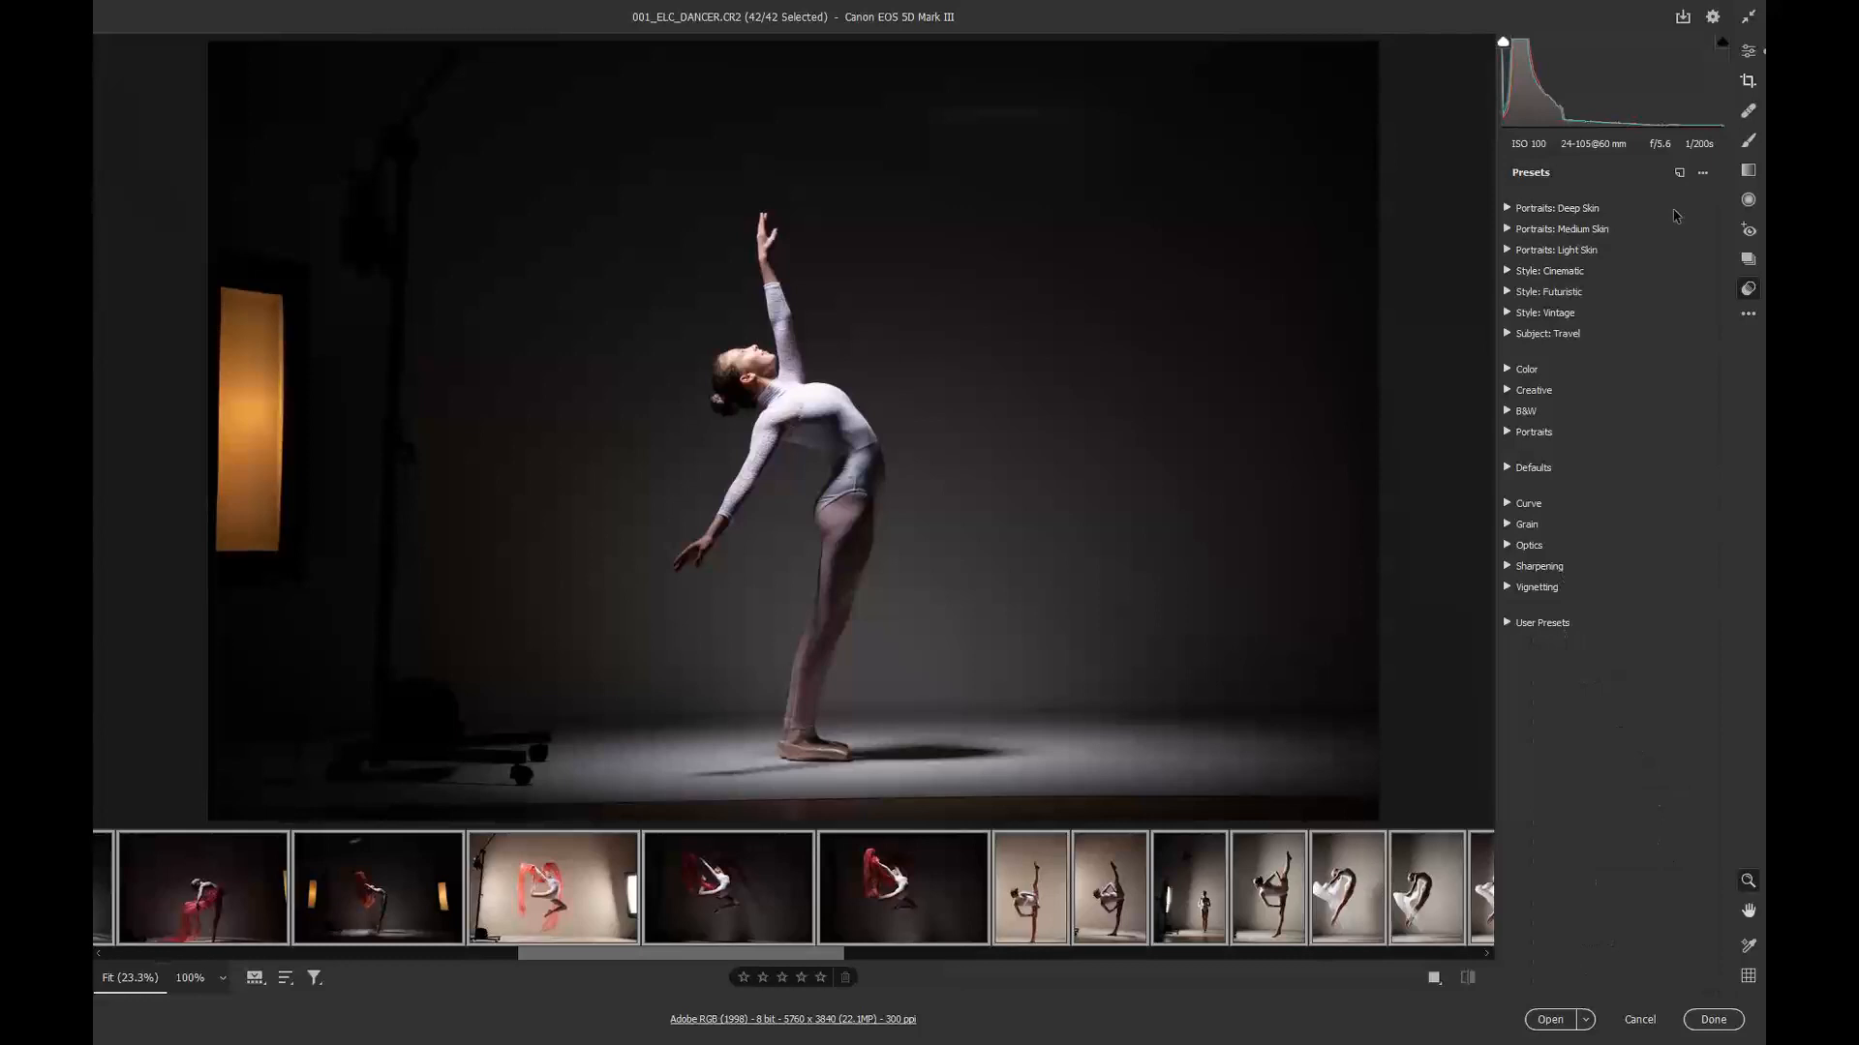
# Step: Return to the Edit settings and set Shadows to +8 for all selected images
pyautogui.click(1748, 54)
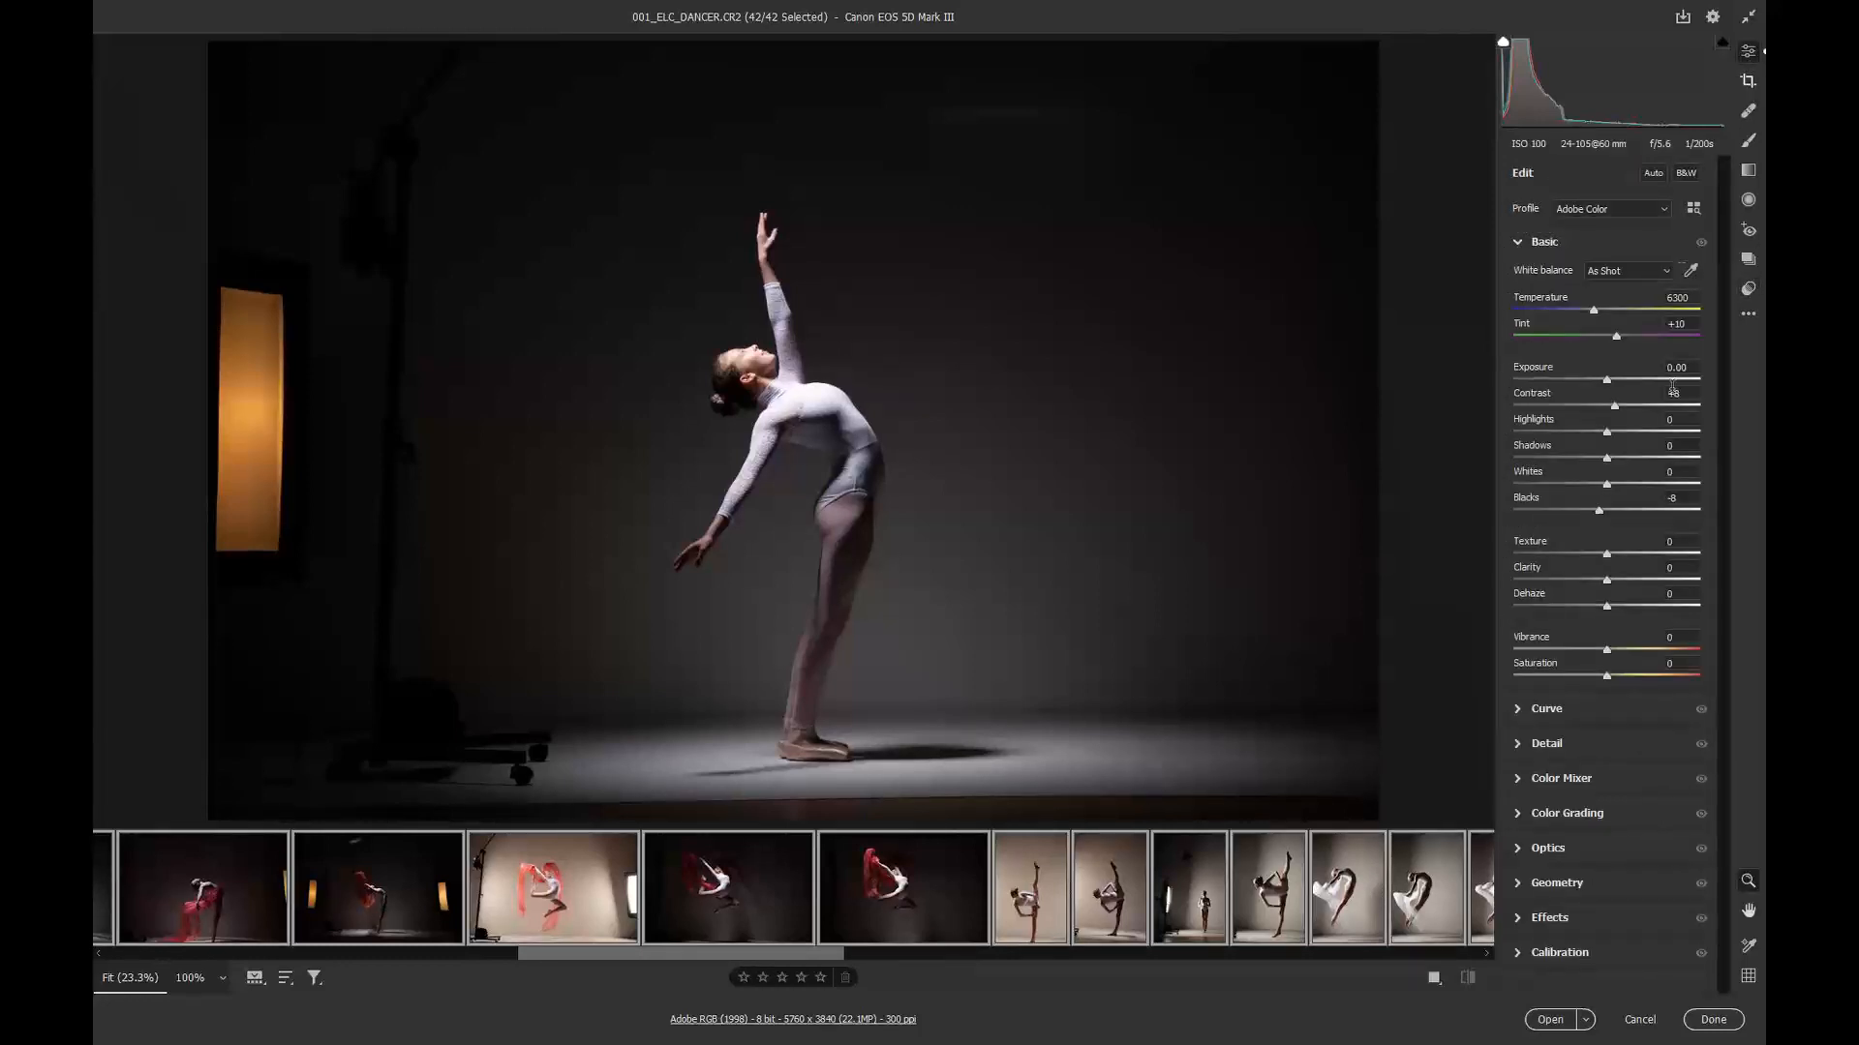
pyautogui.moveTo(1611, 468)
pyautogui.mouseDown()
pyautogui.moveTo(1639, 469)
pyautogui.moveTo(1611, 460)
pyautogui.mouseUp()
# Step: Select only the first image and crop it, trimming the left side past the light stand and nudging the bottom and top edges in
pyautogui.moveTo(550, 957); pyautogui.dragTo(142, 963)
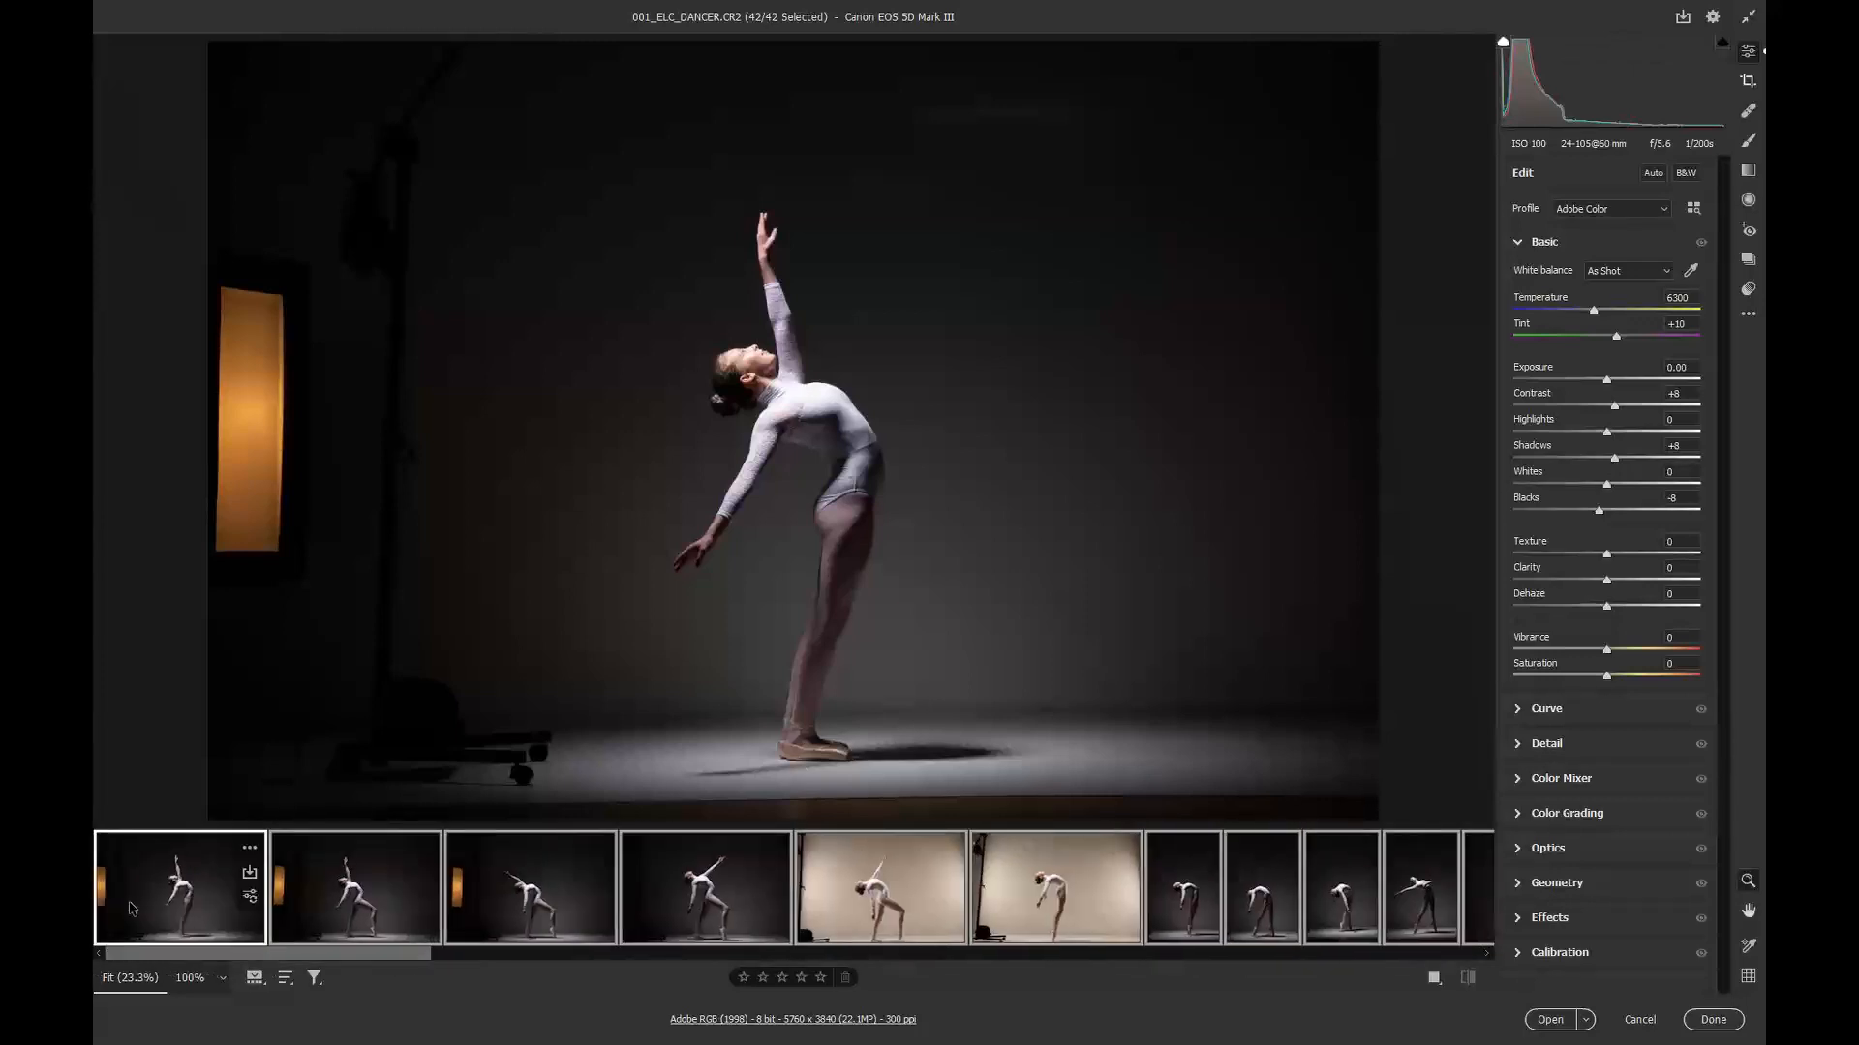
pyautogui.click(168, 877)
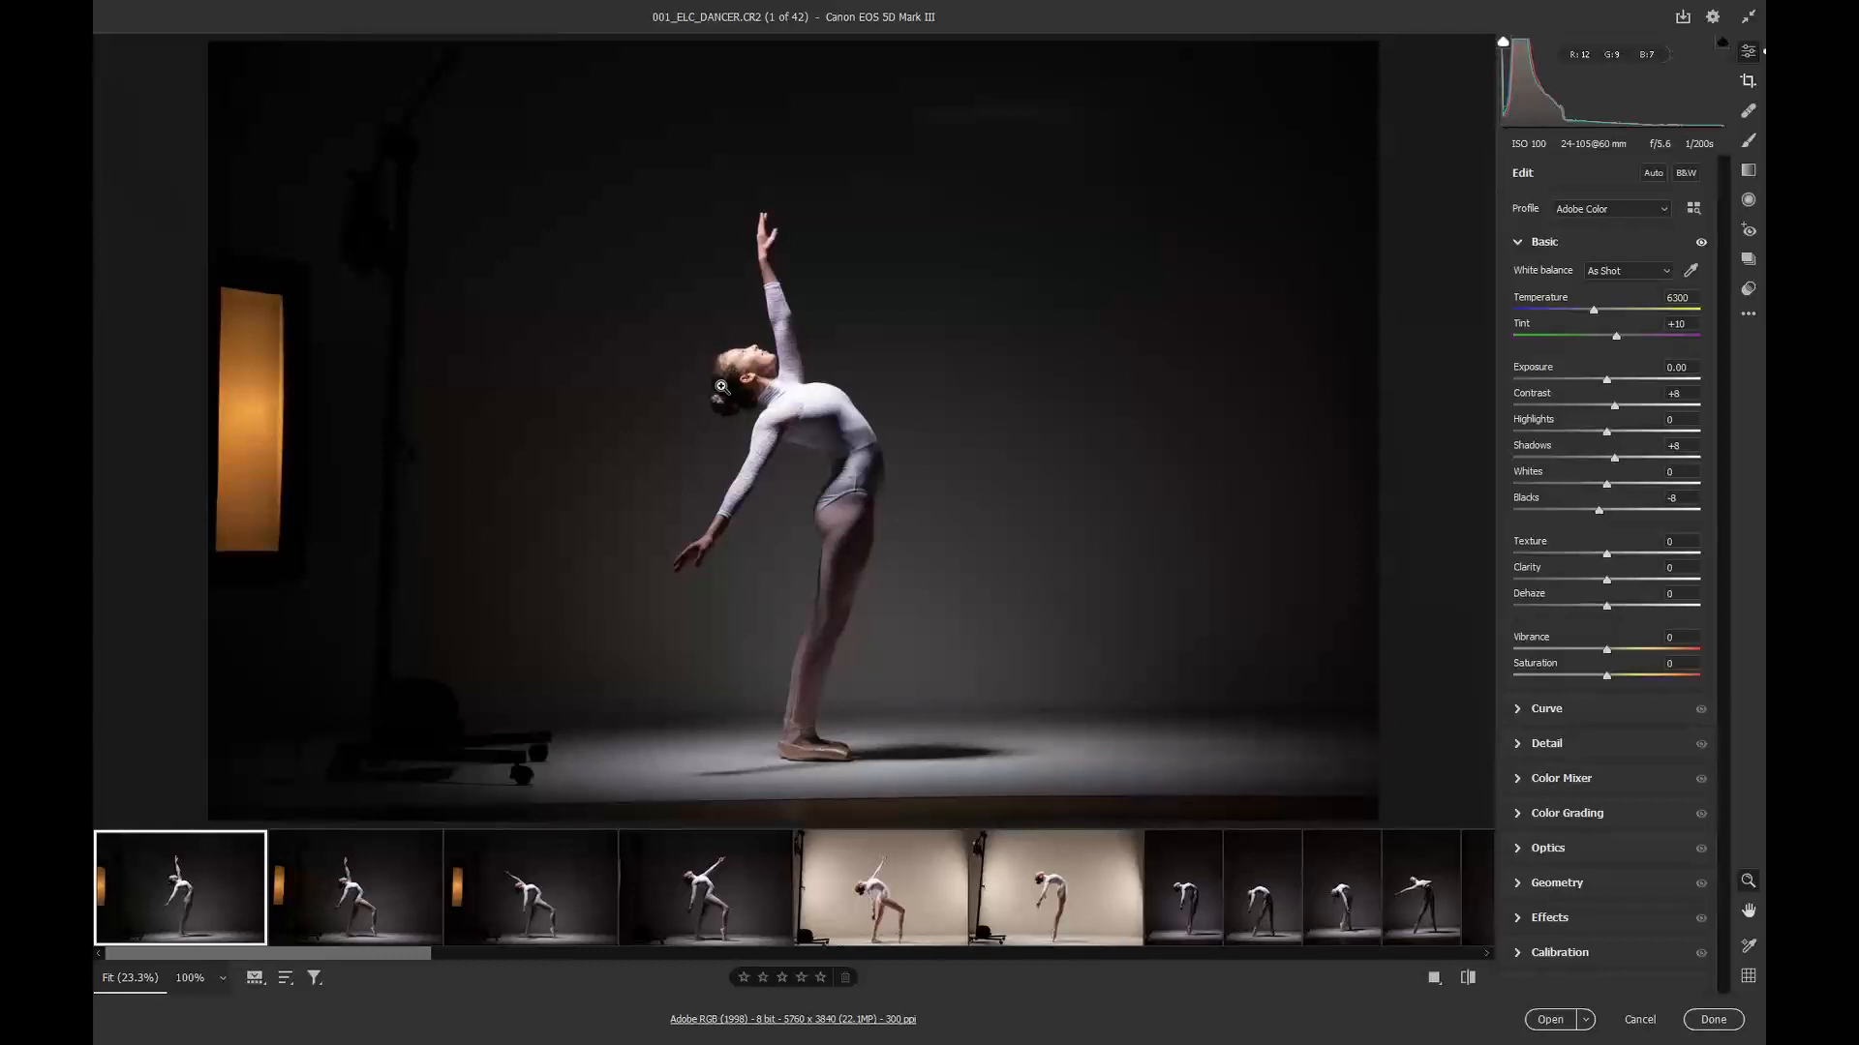
pyautogui.press('c')
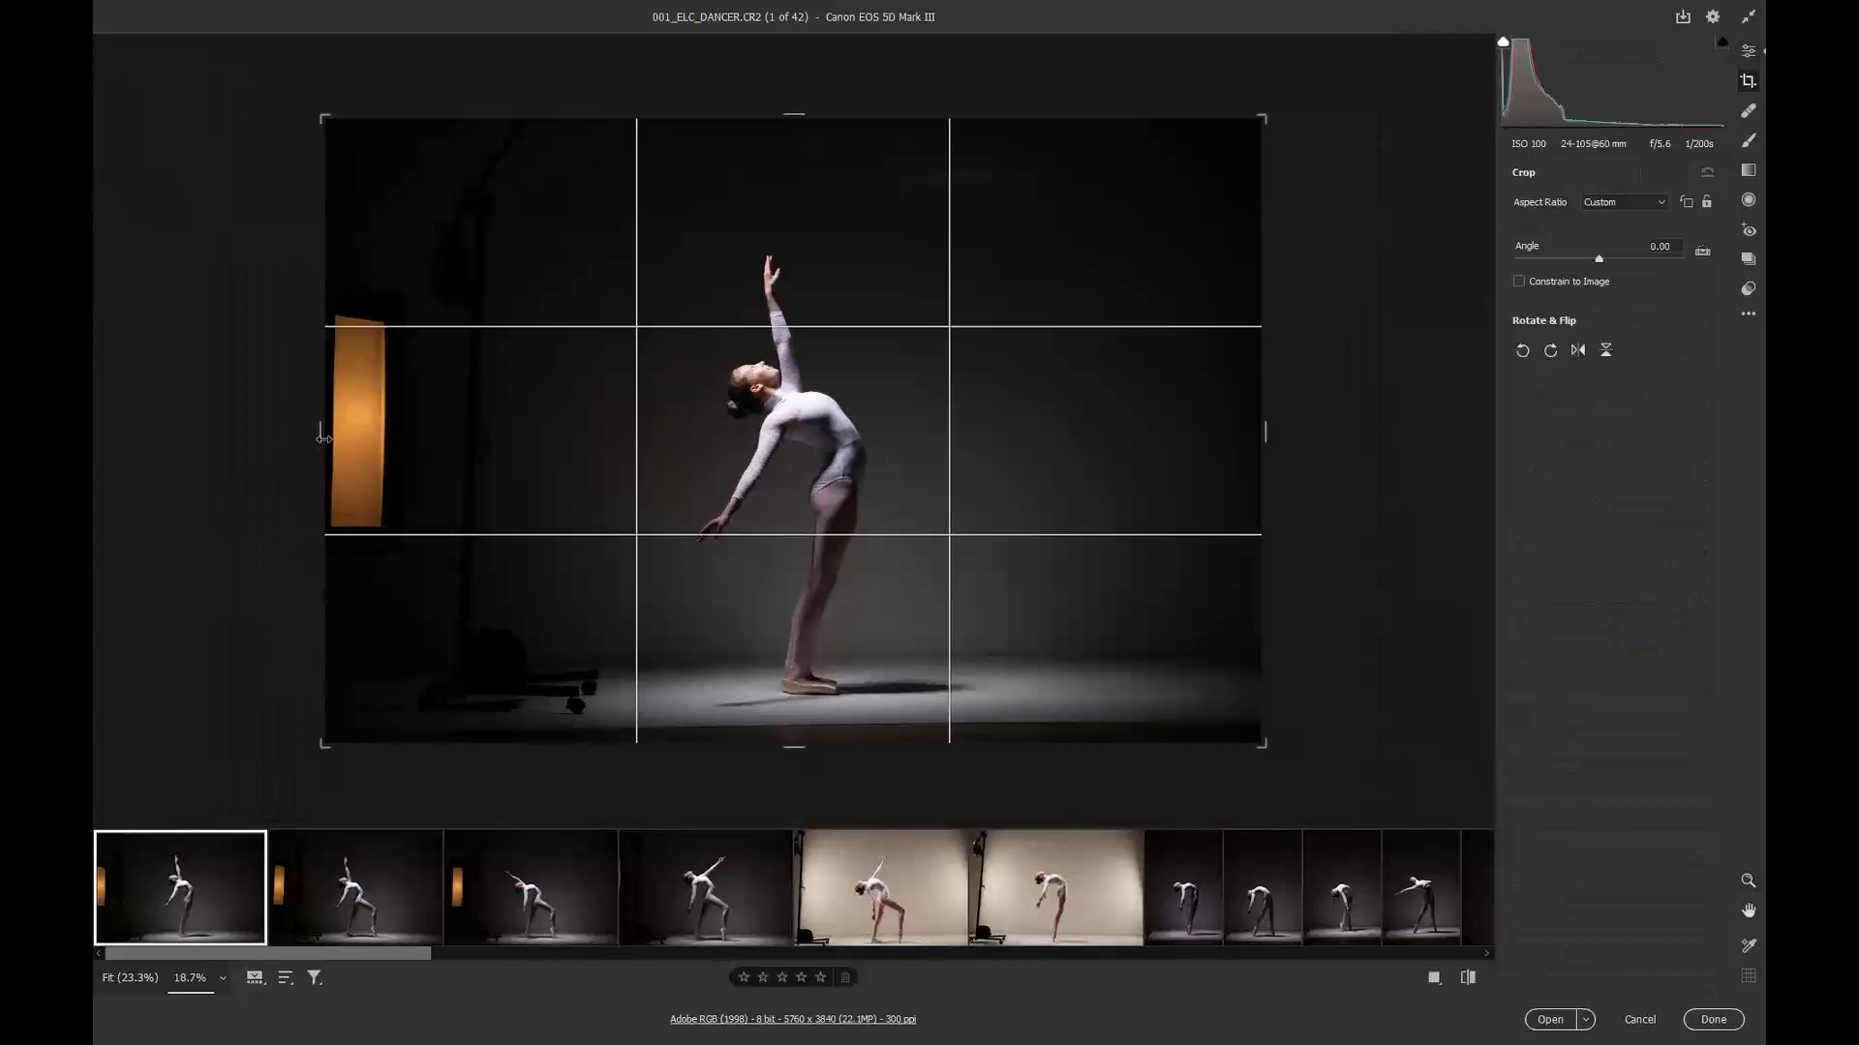
pyautogui.moveTo(346, 432); pyautogui.dragTo(497, 436)
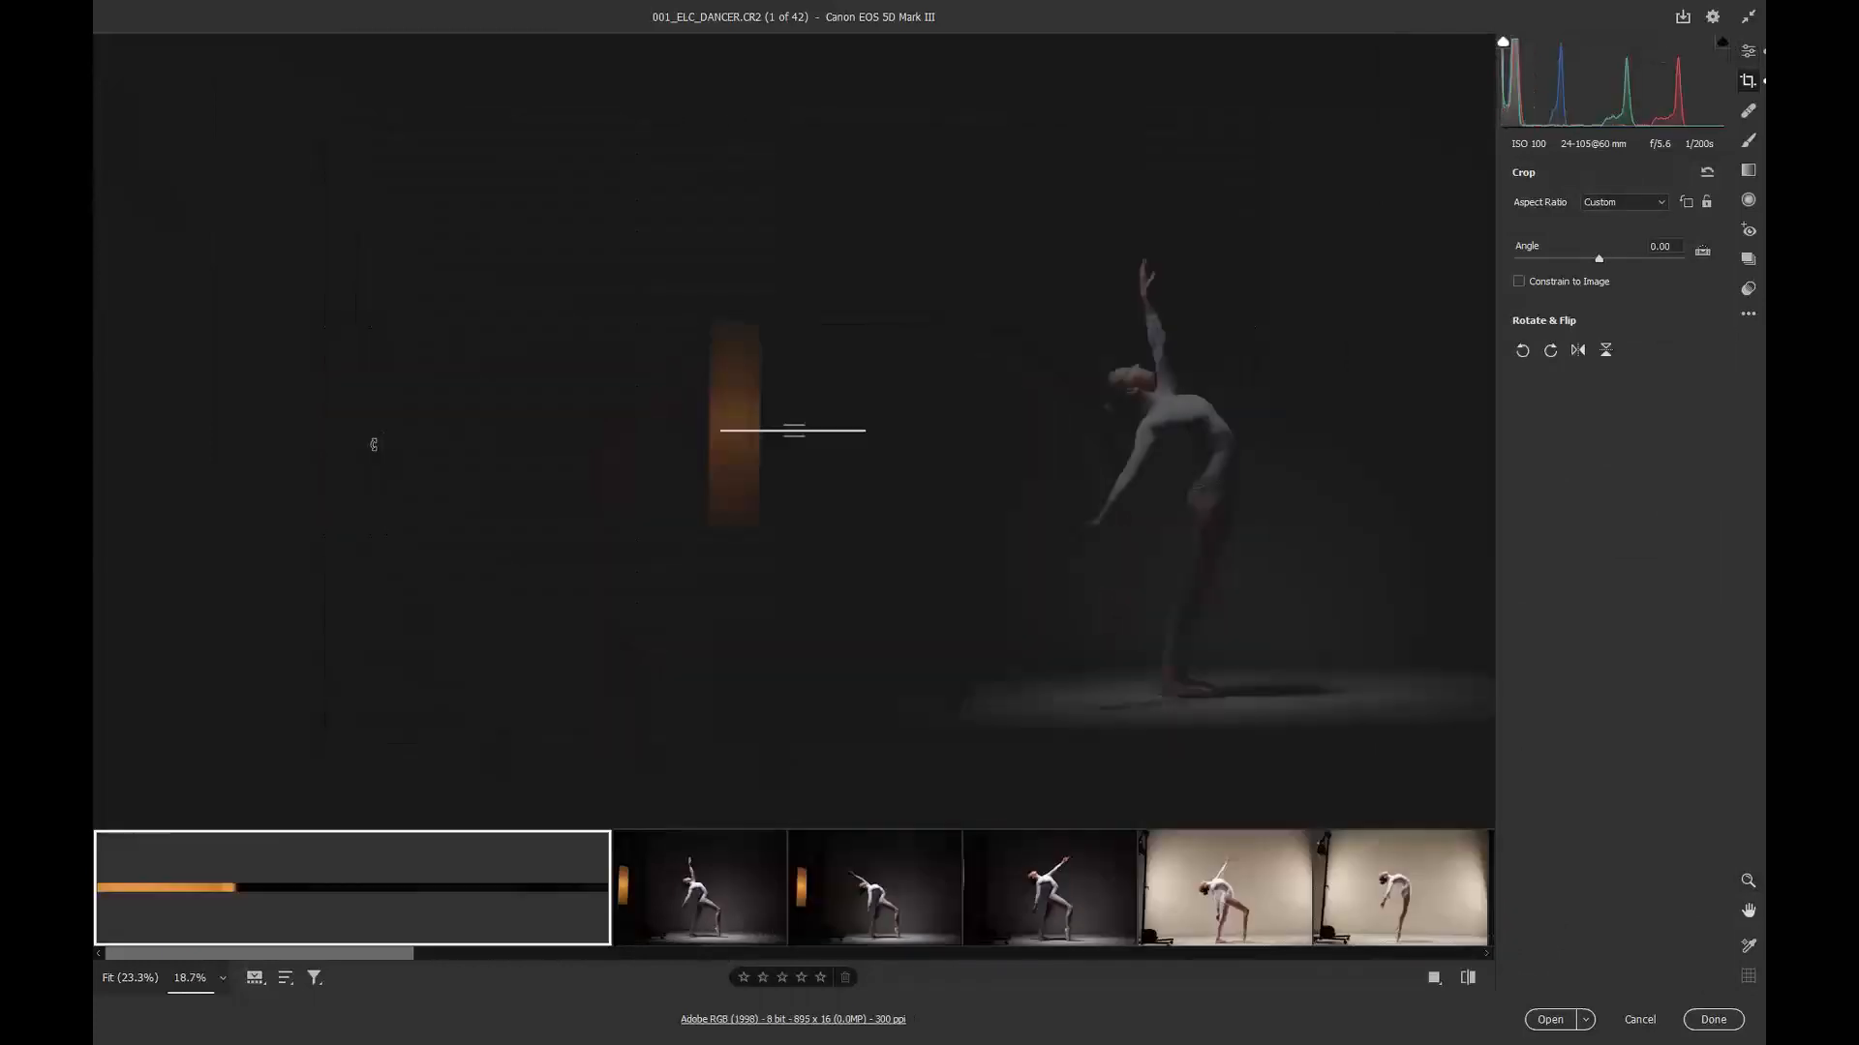
pyautogui.hotkey('ctrl', 'z')
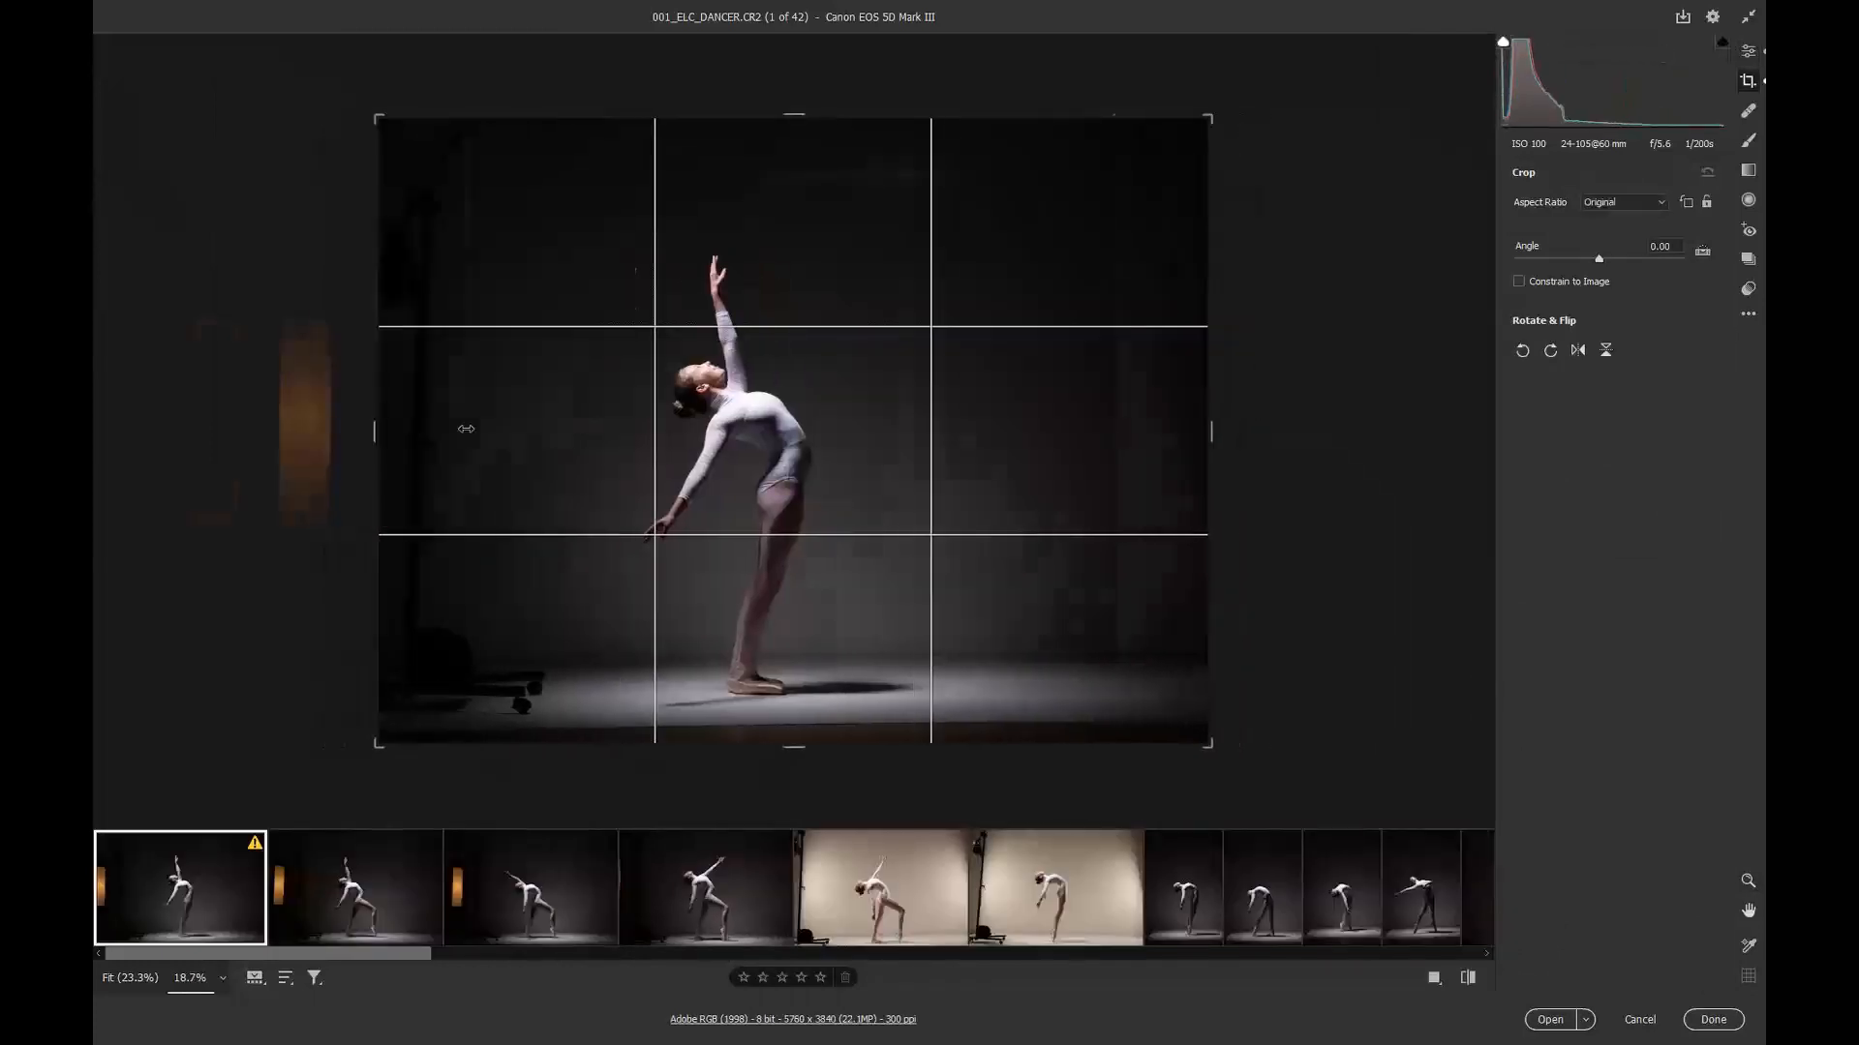
pyautogui.moveTo(466, 429); pyautogui.dragTo(648, 430)
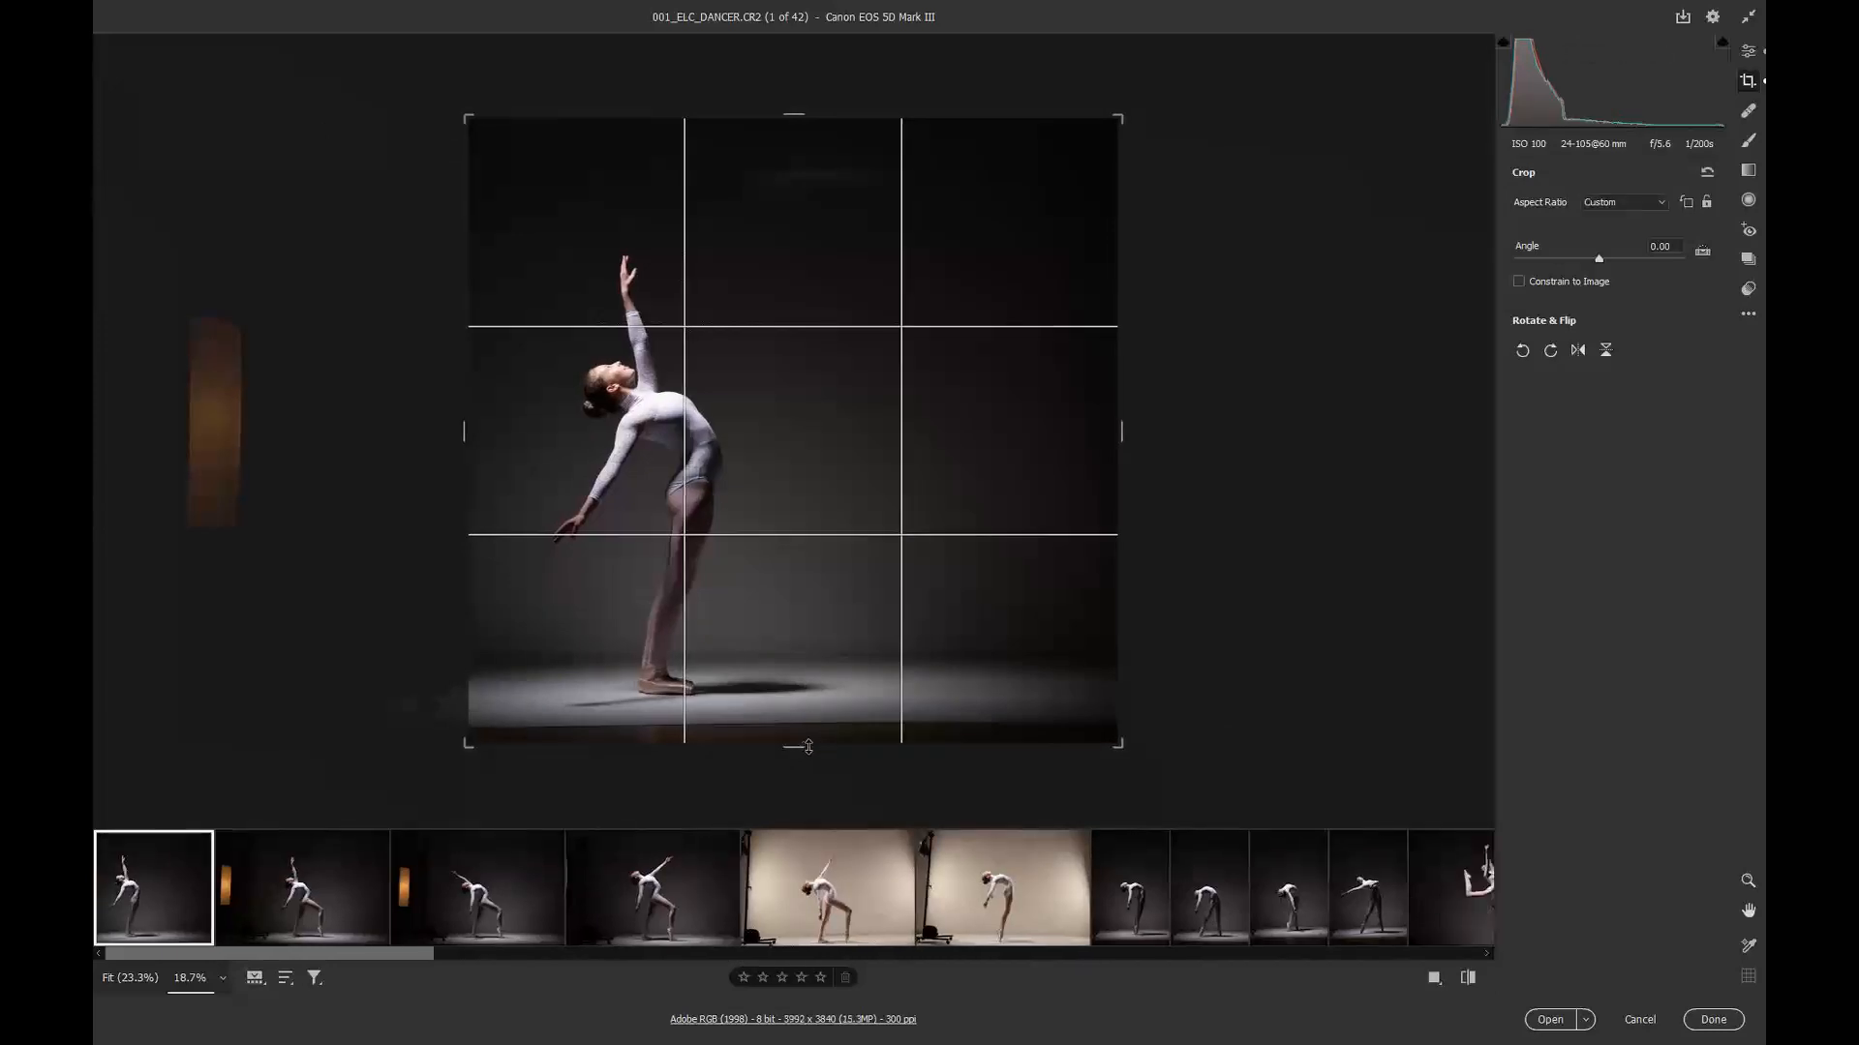
pyautogui.moveTo(808, 747); pyautogui.dragTo(808, 720)
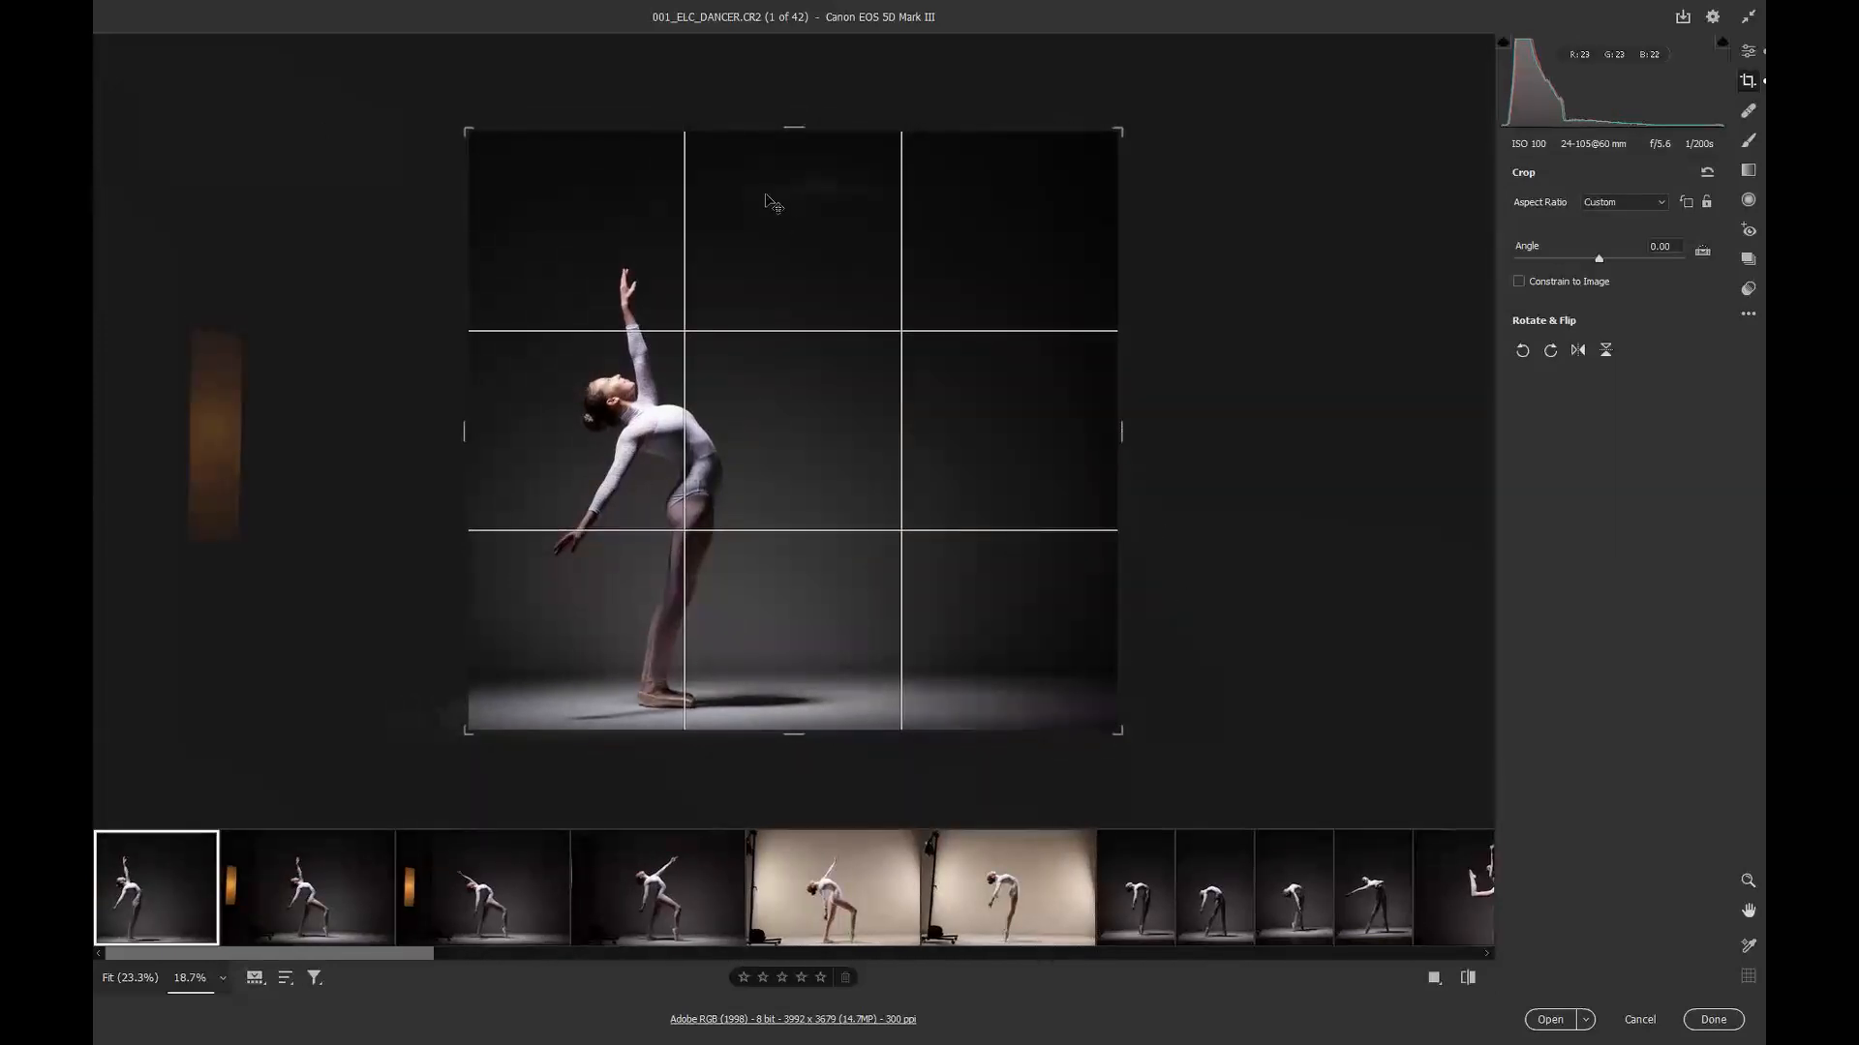
pyautogui.moveTo(789, 127); pyautogui.dragTo(781, 156)
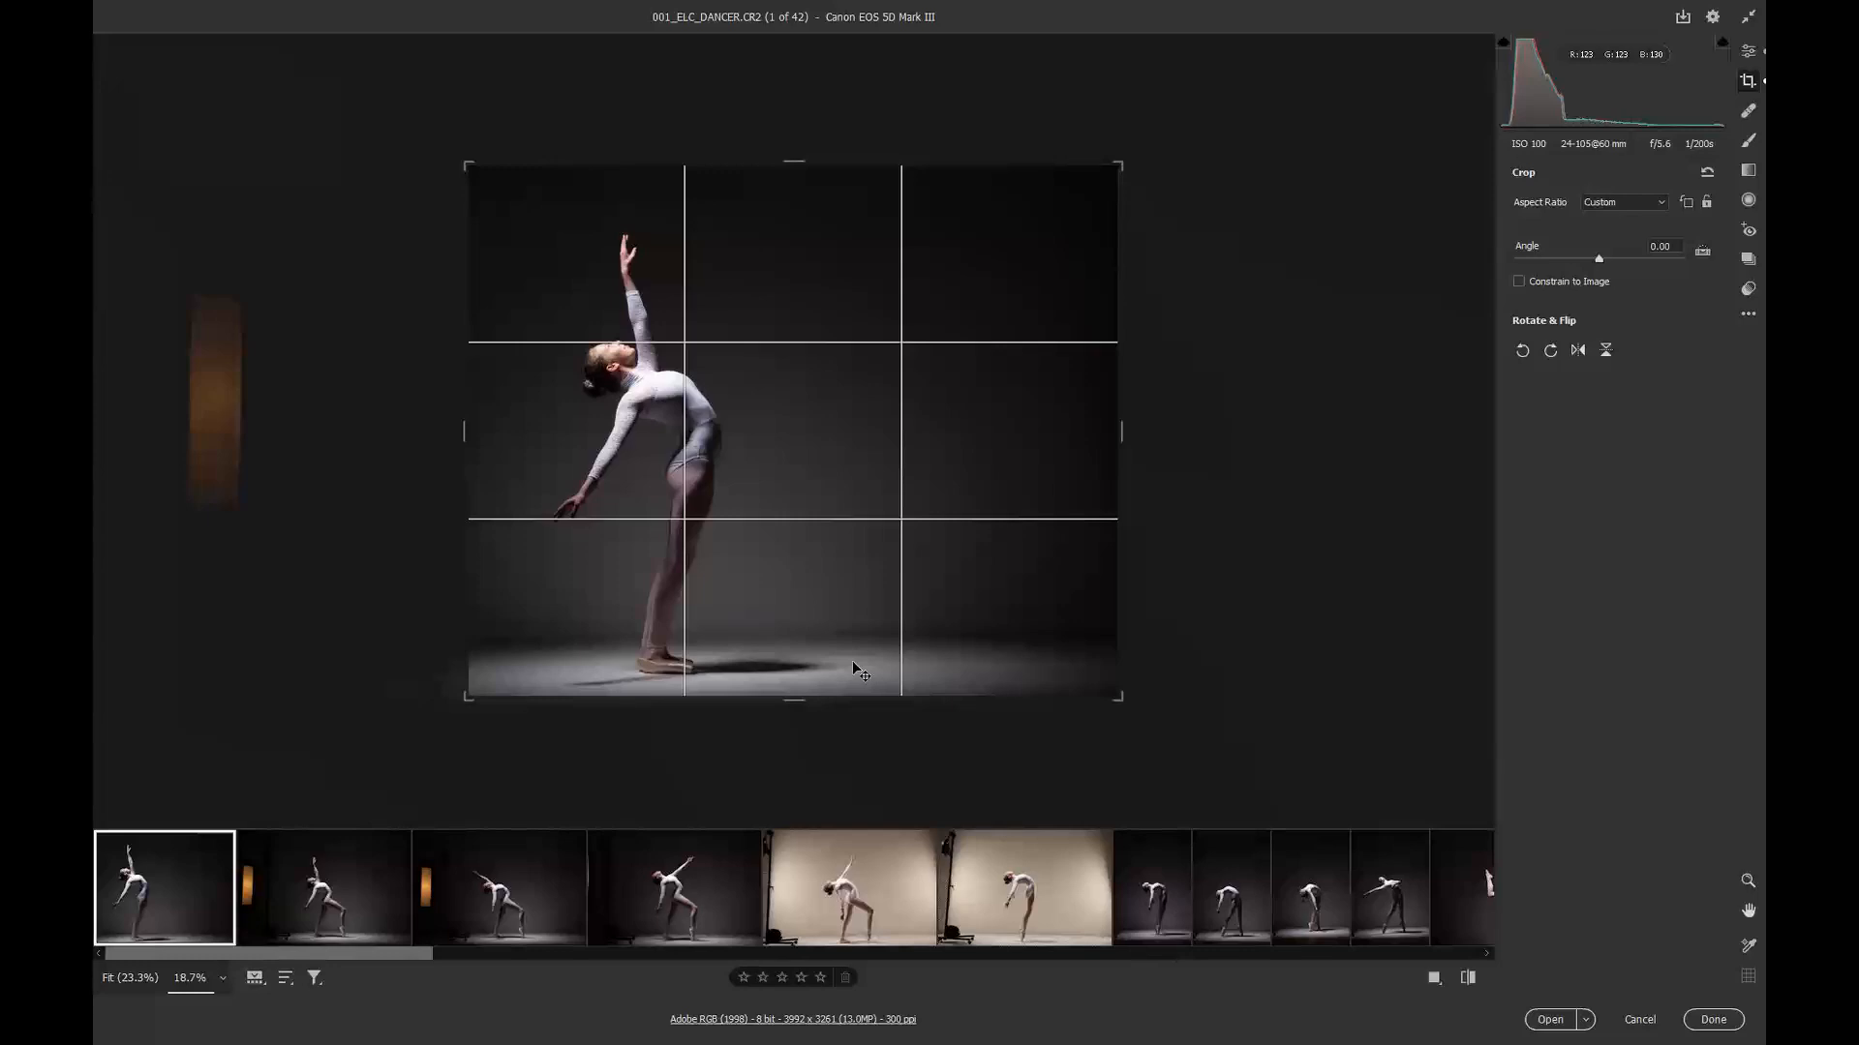
# Step: Add images 3 through 6 to the selection and apply the same custom crop to all six images
pyautogui.keyDown('shift'); pyautogui.click(450, 903); pyautogui.keyUp('shift')
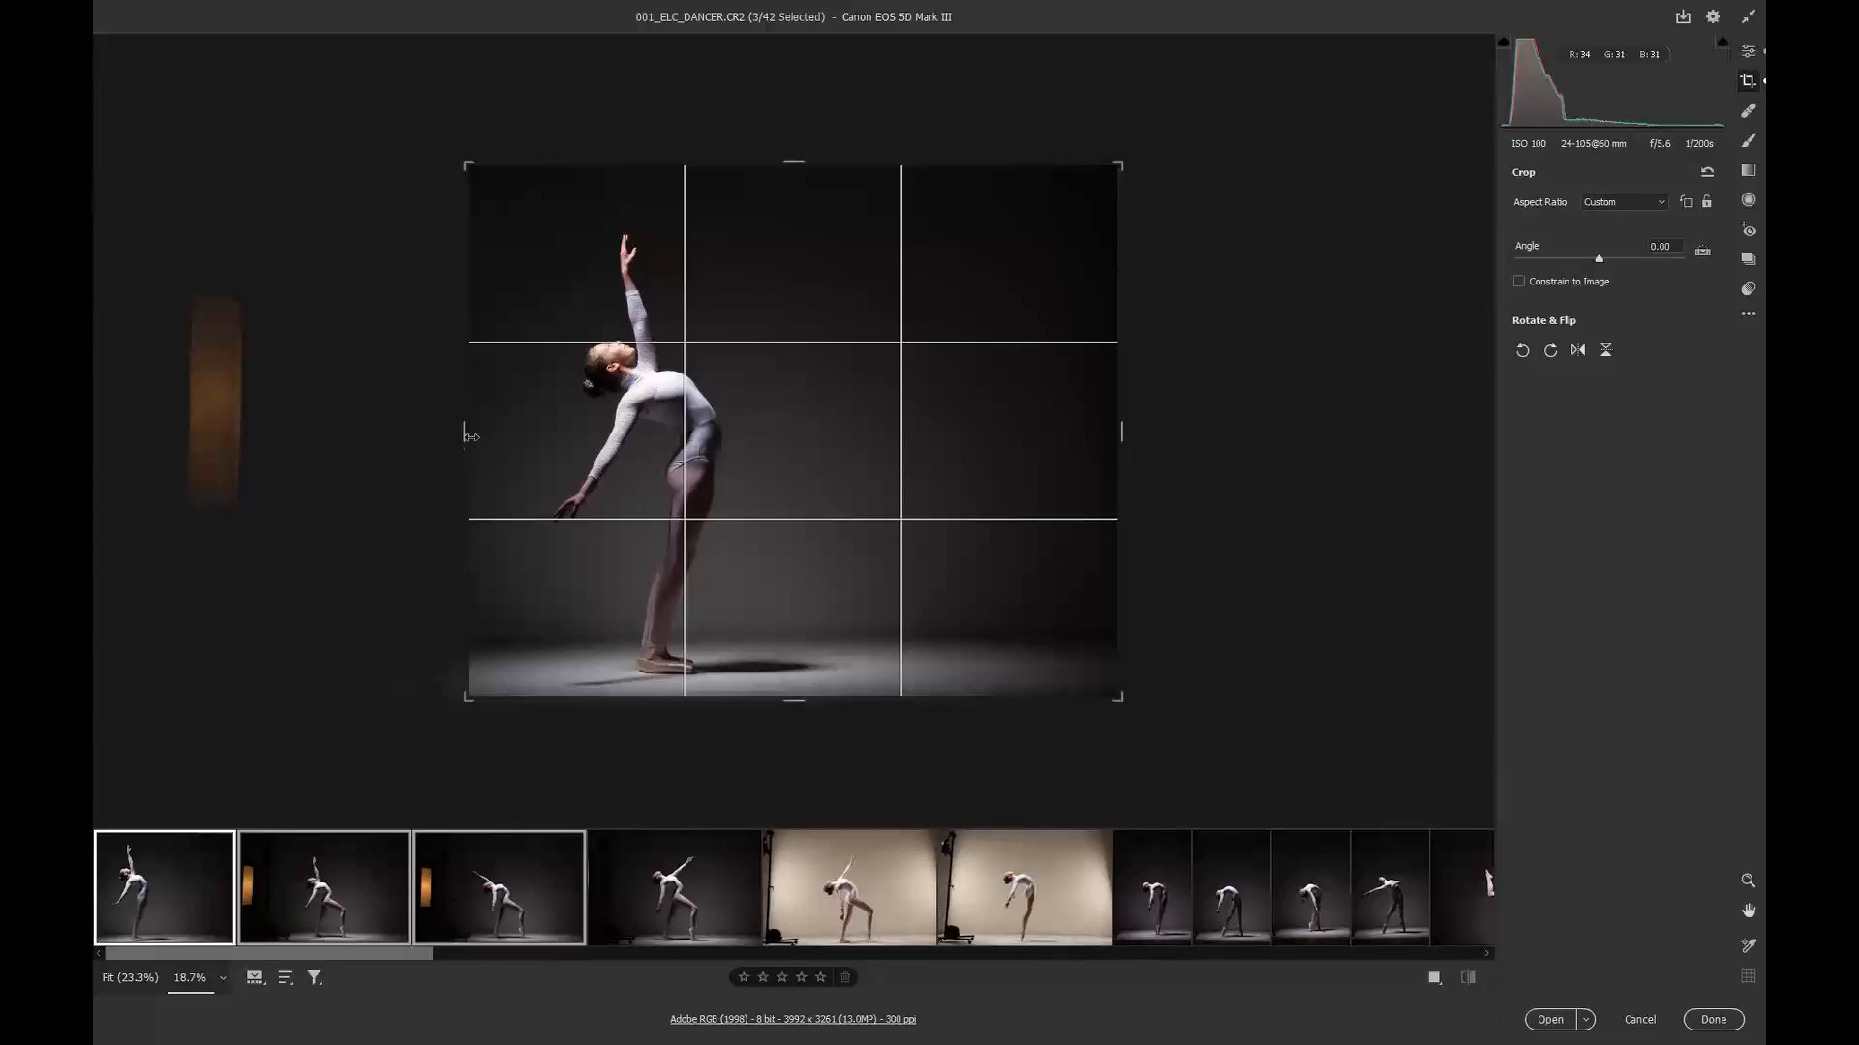
pyautogui.moveTo(471, 436); pyautogui.dragTo(465, 432)
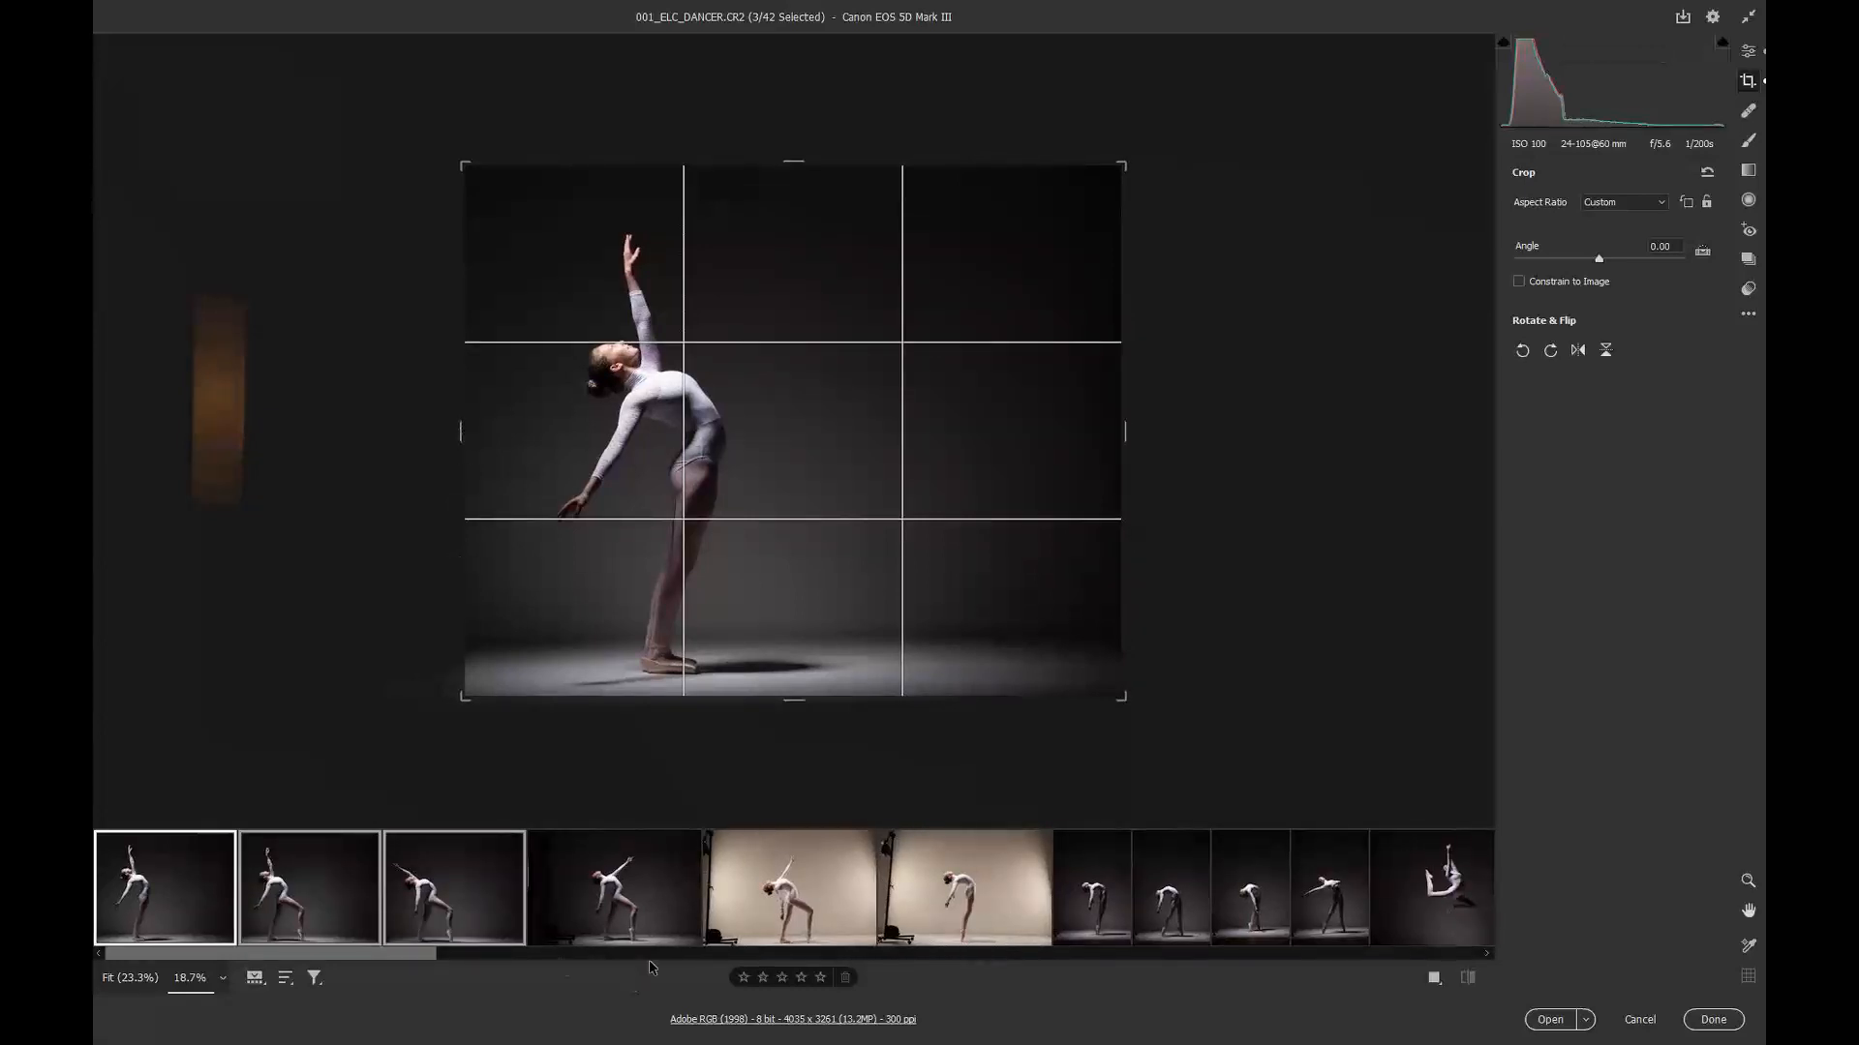
pyautogui.keyDown('shift'); pyautogui.click(620, 885); pyautogui.keyUp('shift')
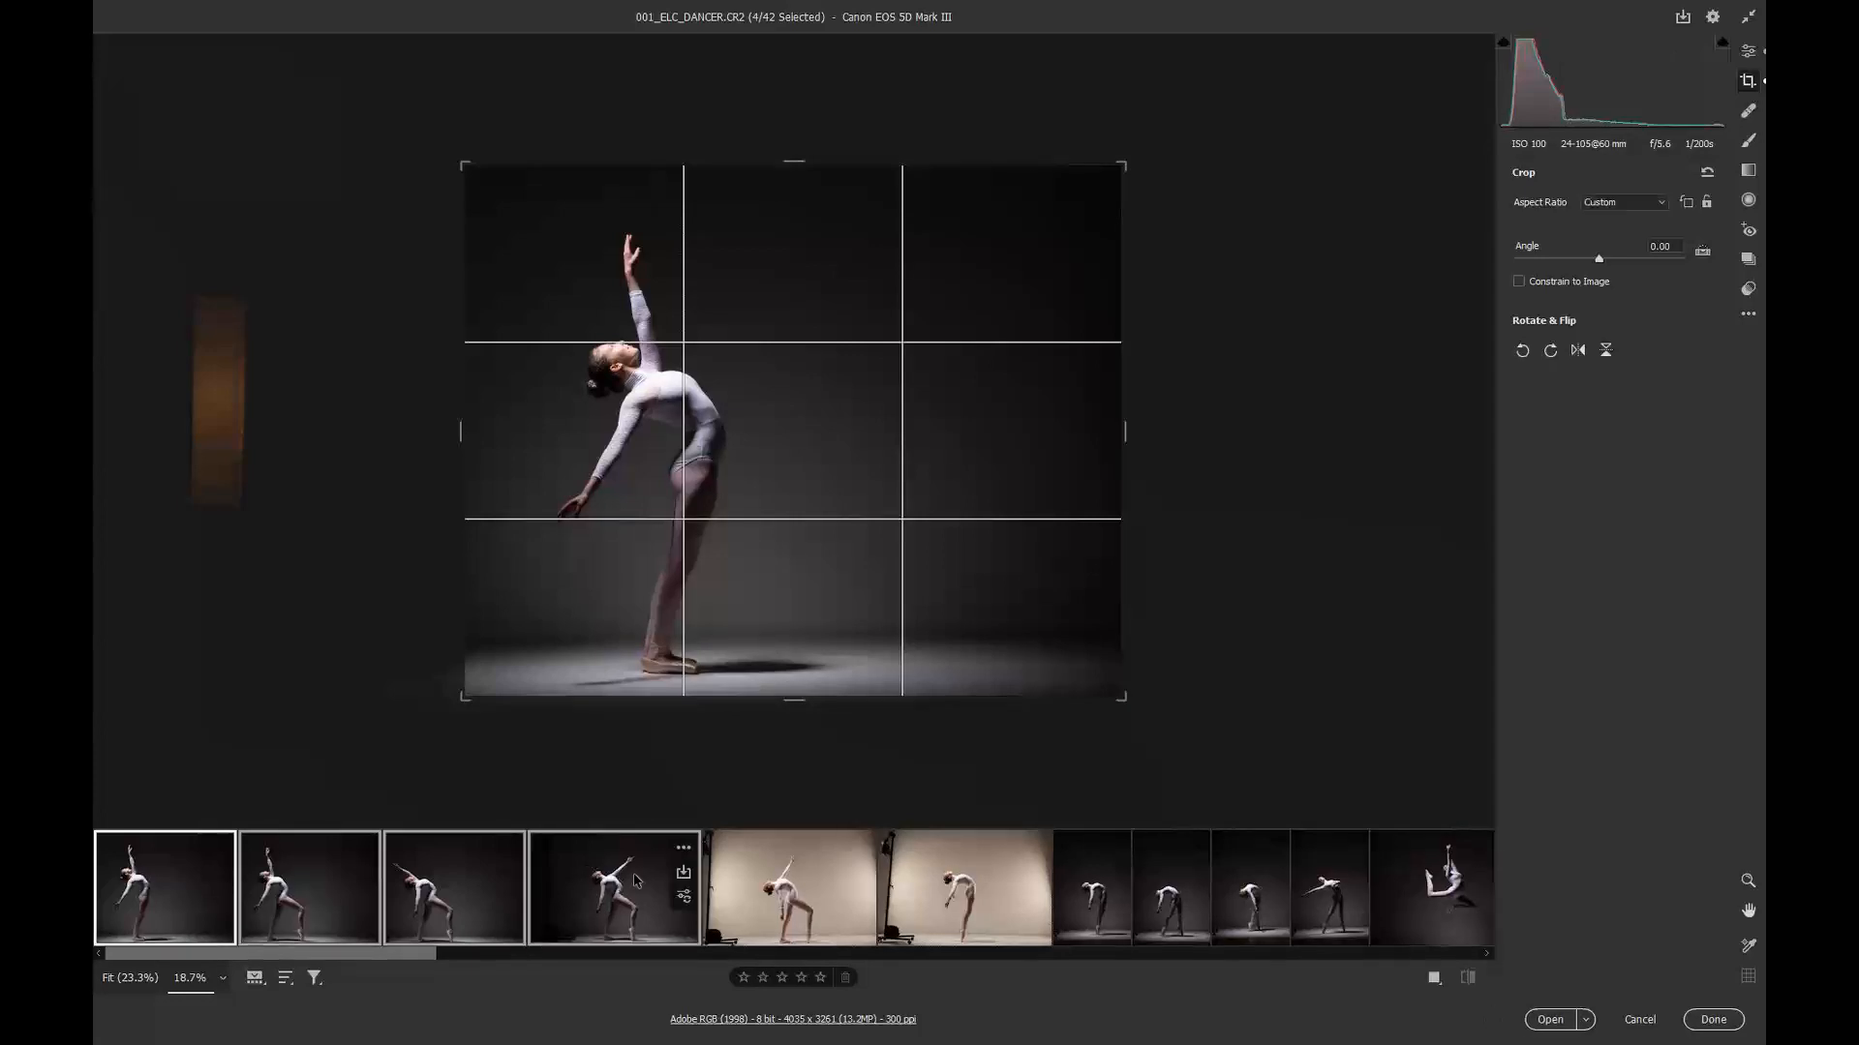
pyautogui.keyDown('shift'); pyautogui.click(798, 898); pyautogui.keyUp('shift')
pyautogui.keyDown('shift'); pyautogui.click(965, 895); pyautogui.keyUp('shift')
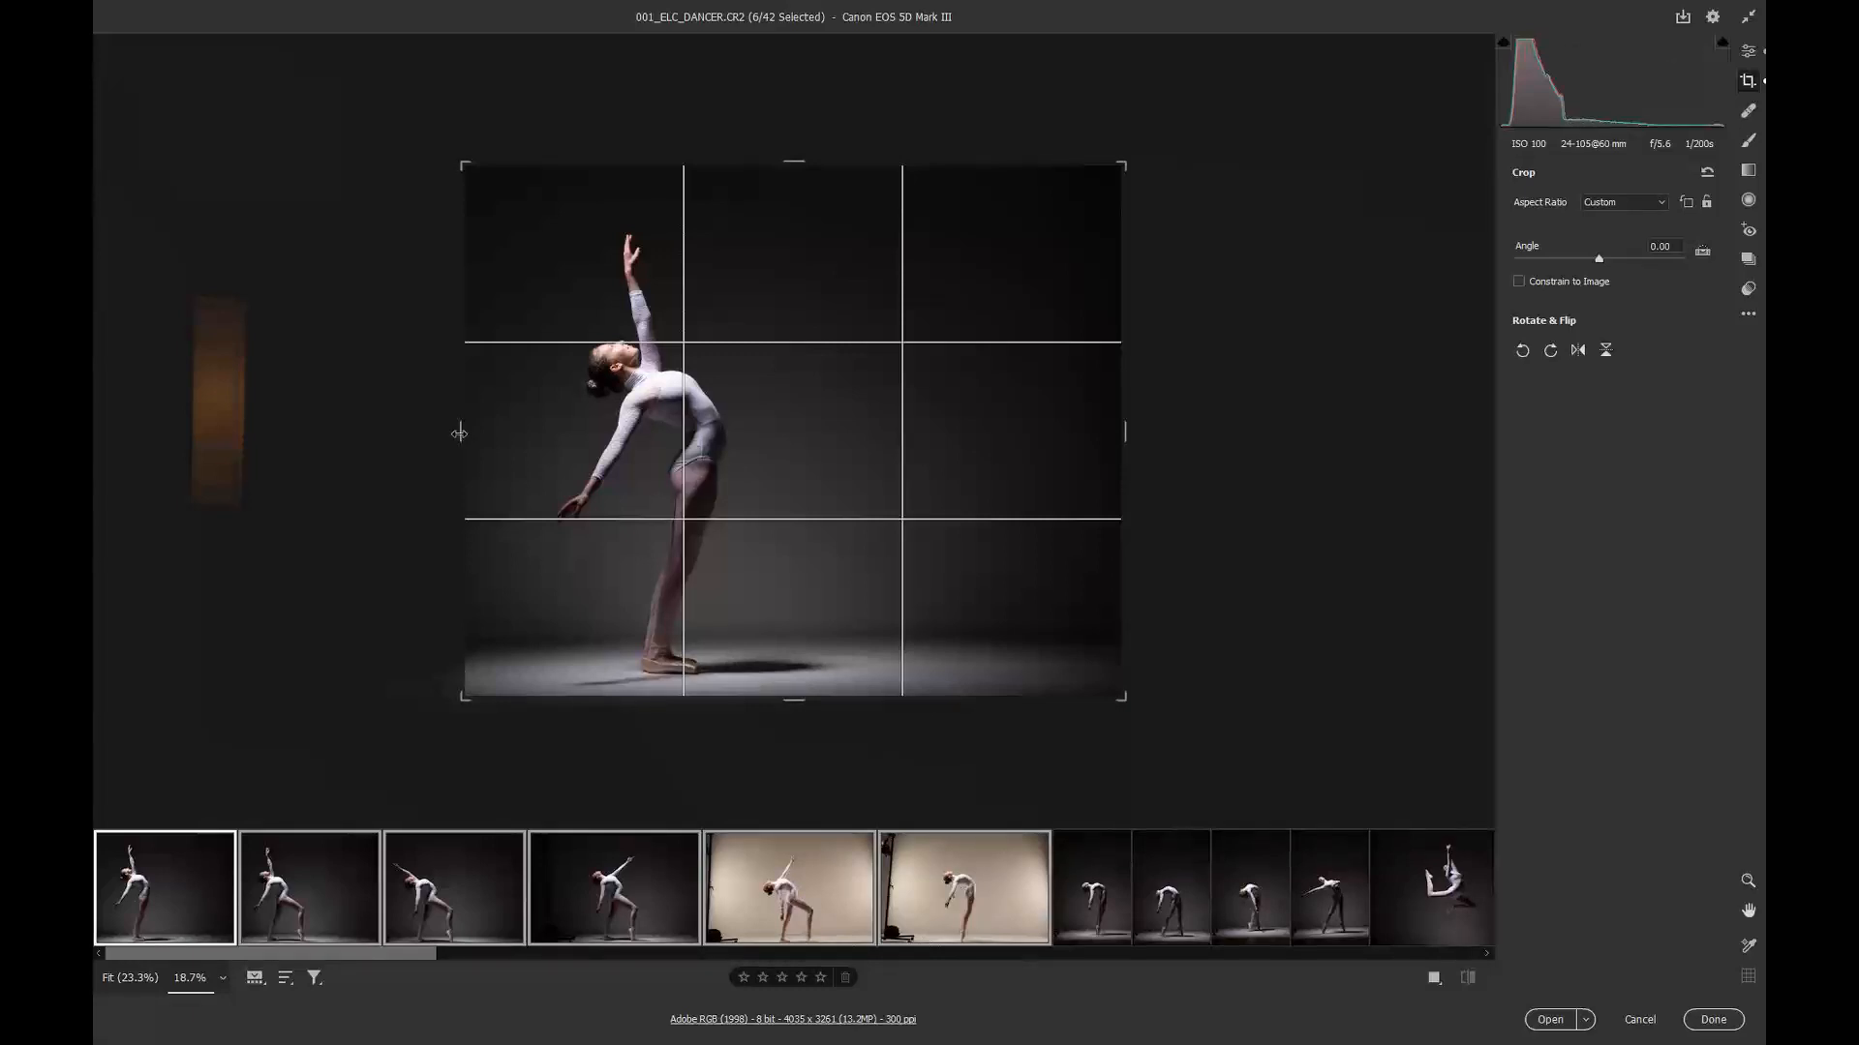
pyautogui.moveTo(459, 434); pyautogui.dragTo(300, 412)
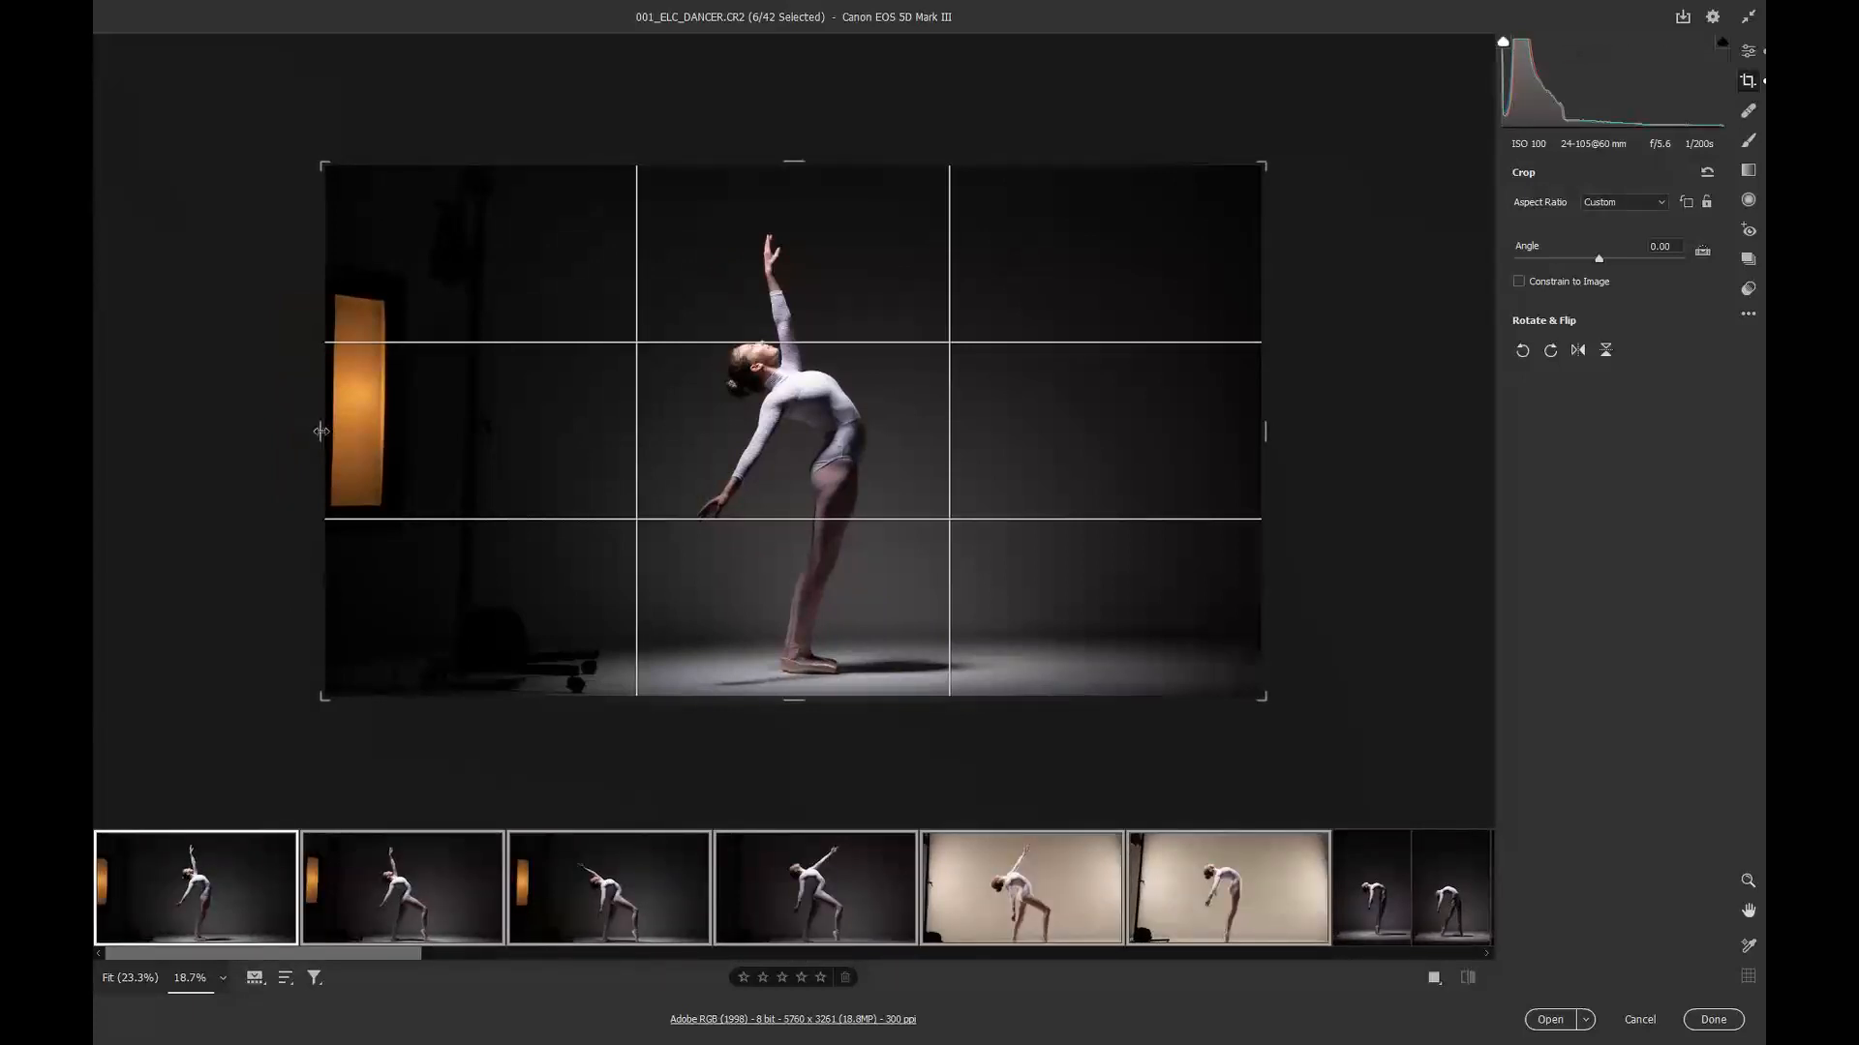
pyautogui.moveTo(319, 432); pyautogui.dragTo(459, 408)
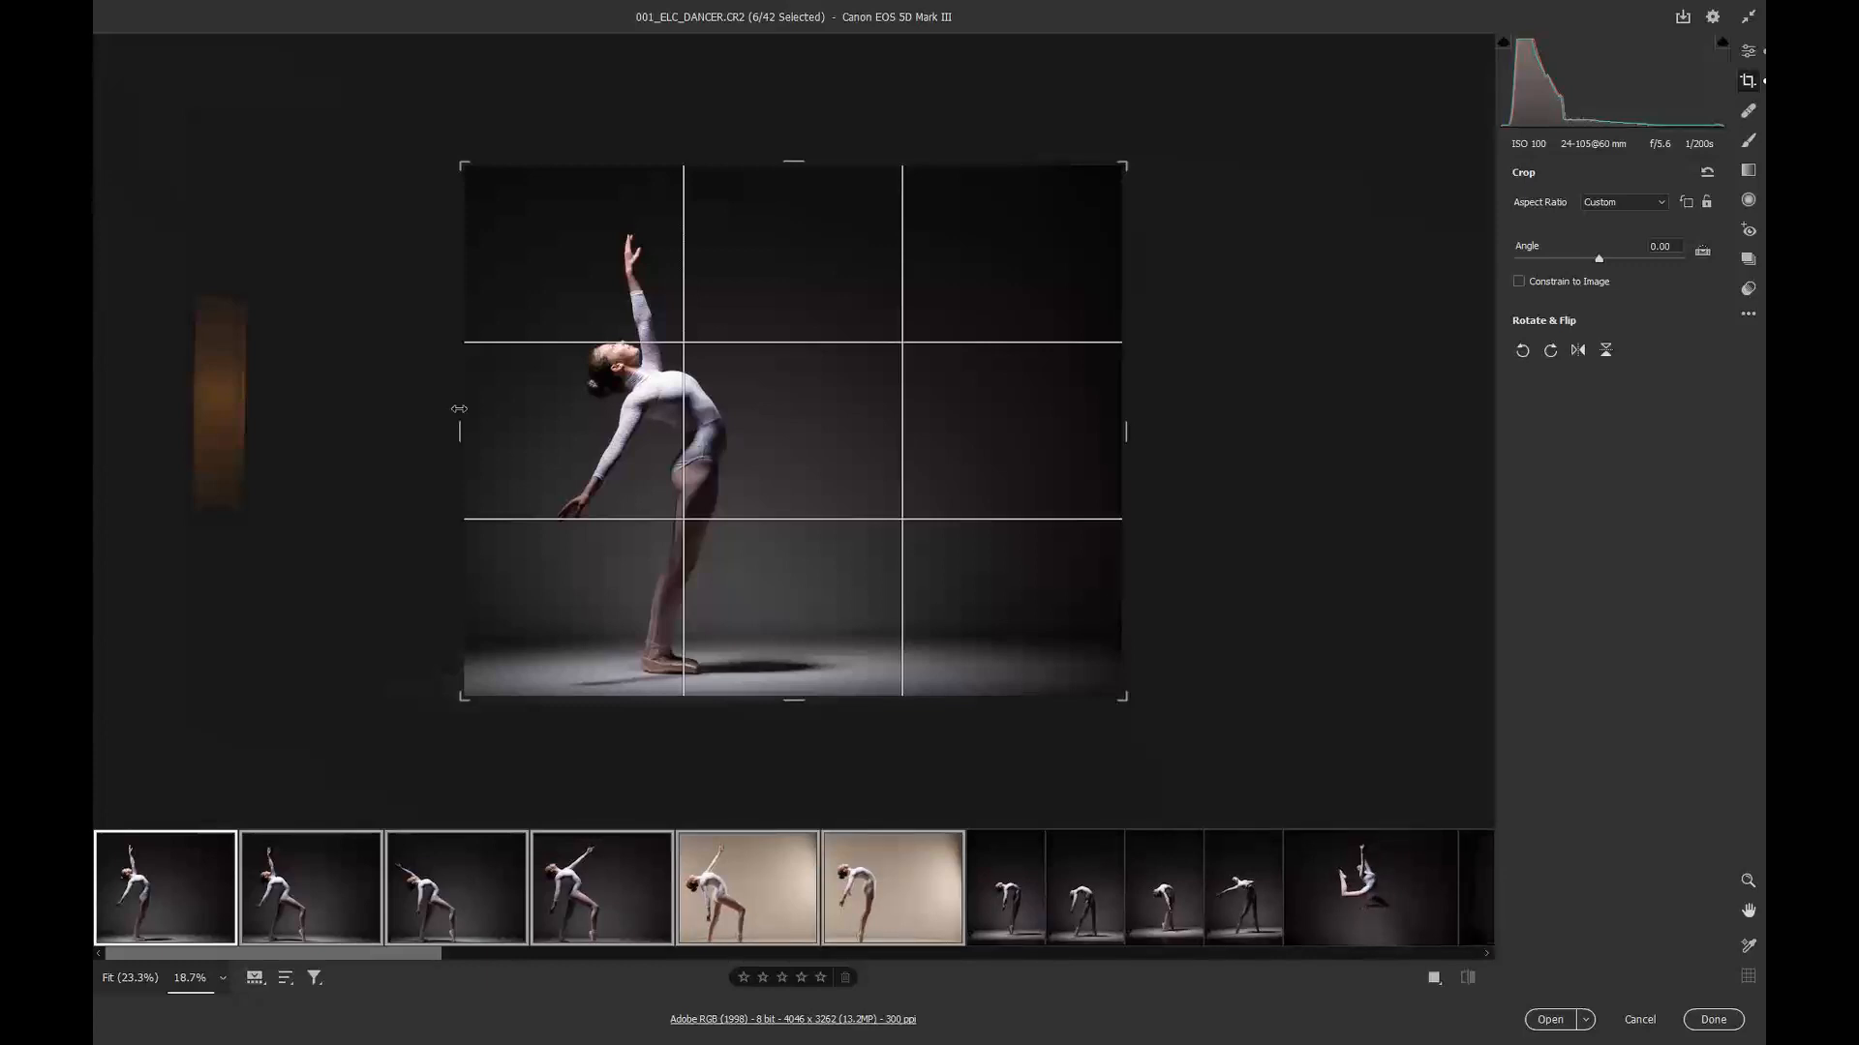
# Step: Check the second image's crop, then widen the third image's crop slightly on the left
pyautogui.click(281, 905)
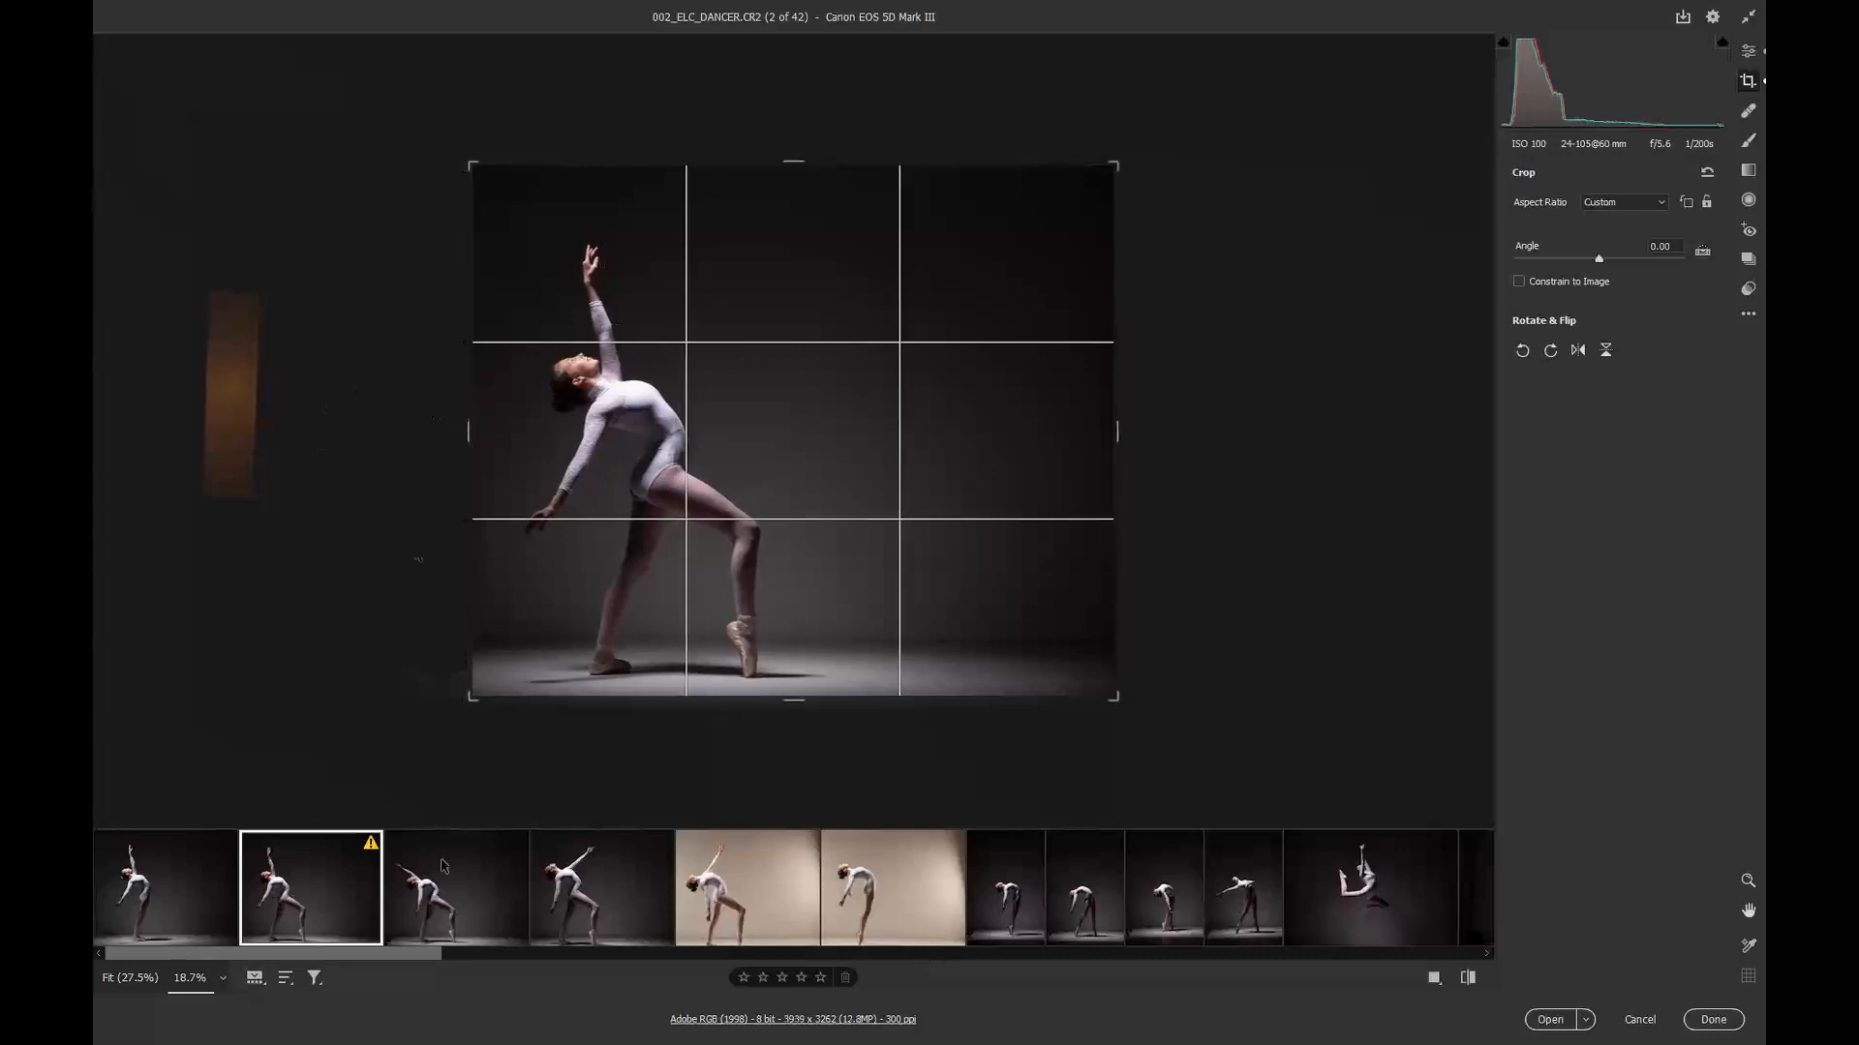
pyautogui.click(438, 914)
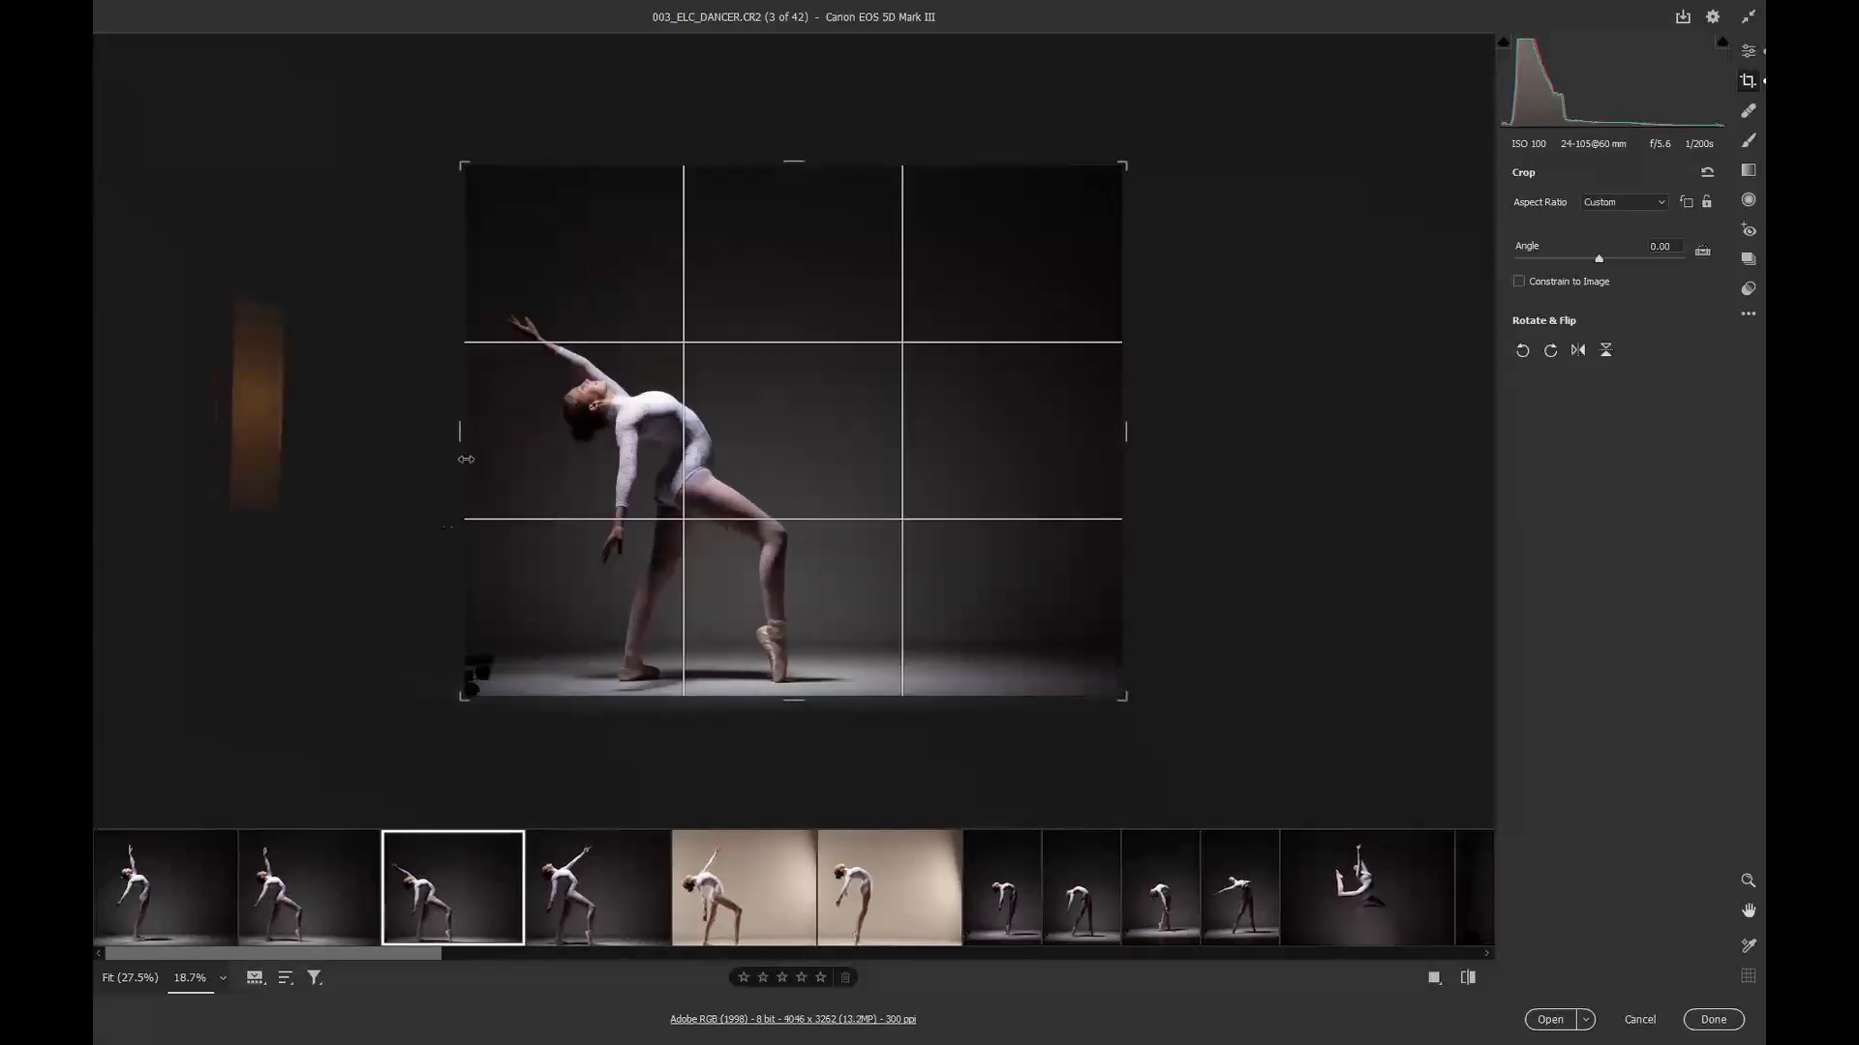
pyautogui.moveTo(461, 431)
pyautogui.mouseDown()
pyautogui.moveTo(481, 428)
pyautogui.moveTo(452, 423)
pyautogui.mouseUp()
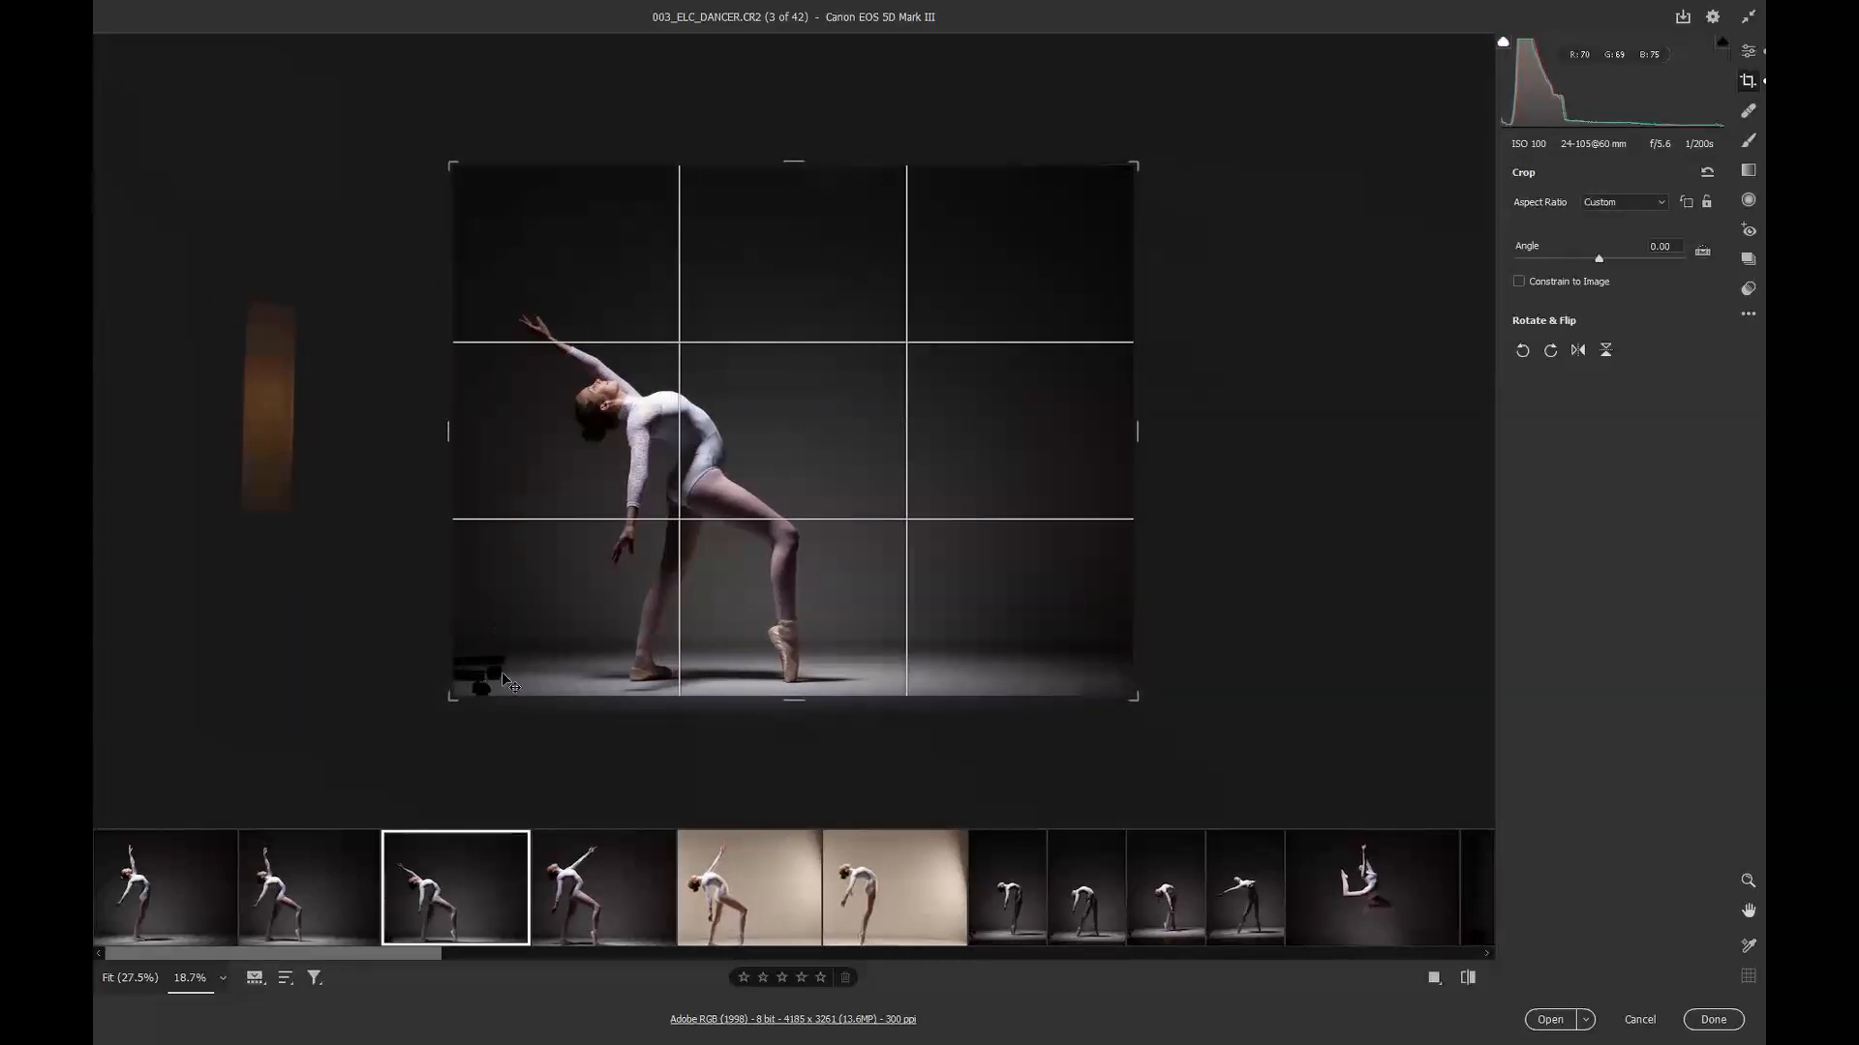
# Step: On the fourth image, extend the crop outward on the left and down at the bottom
pyautogui.click(568, 898)
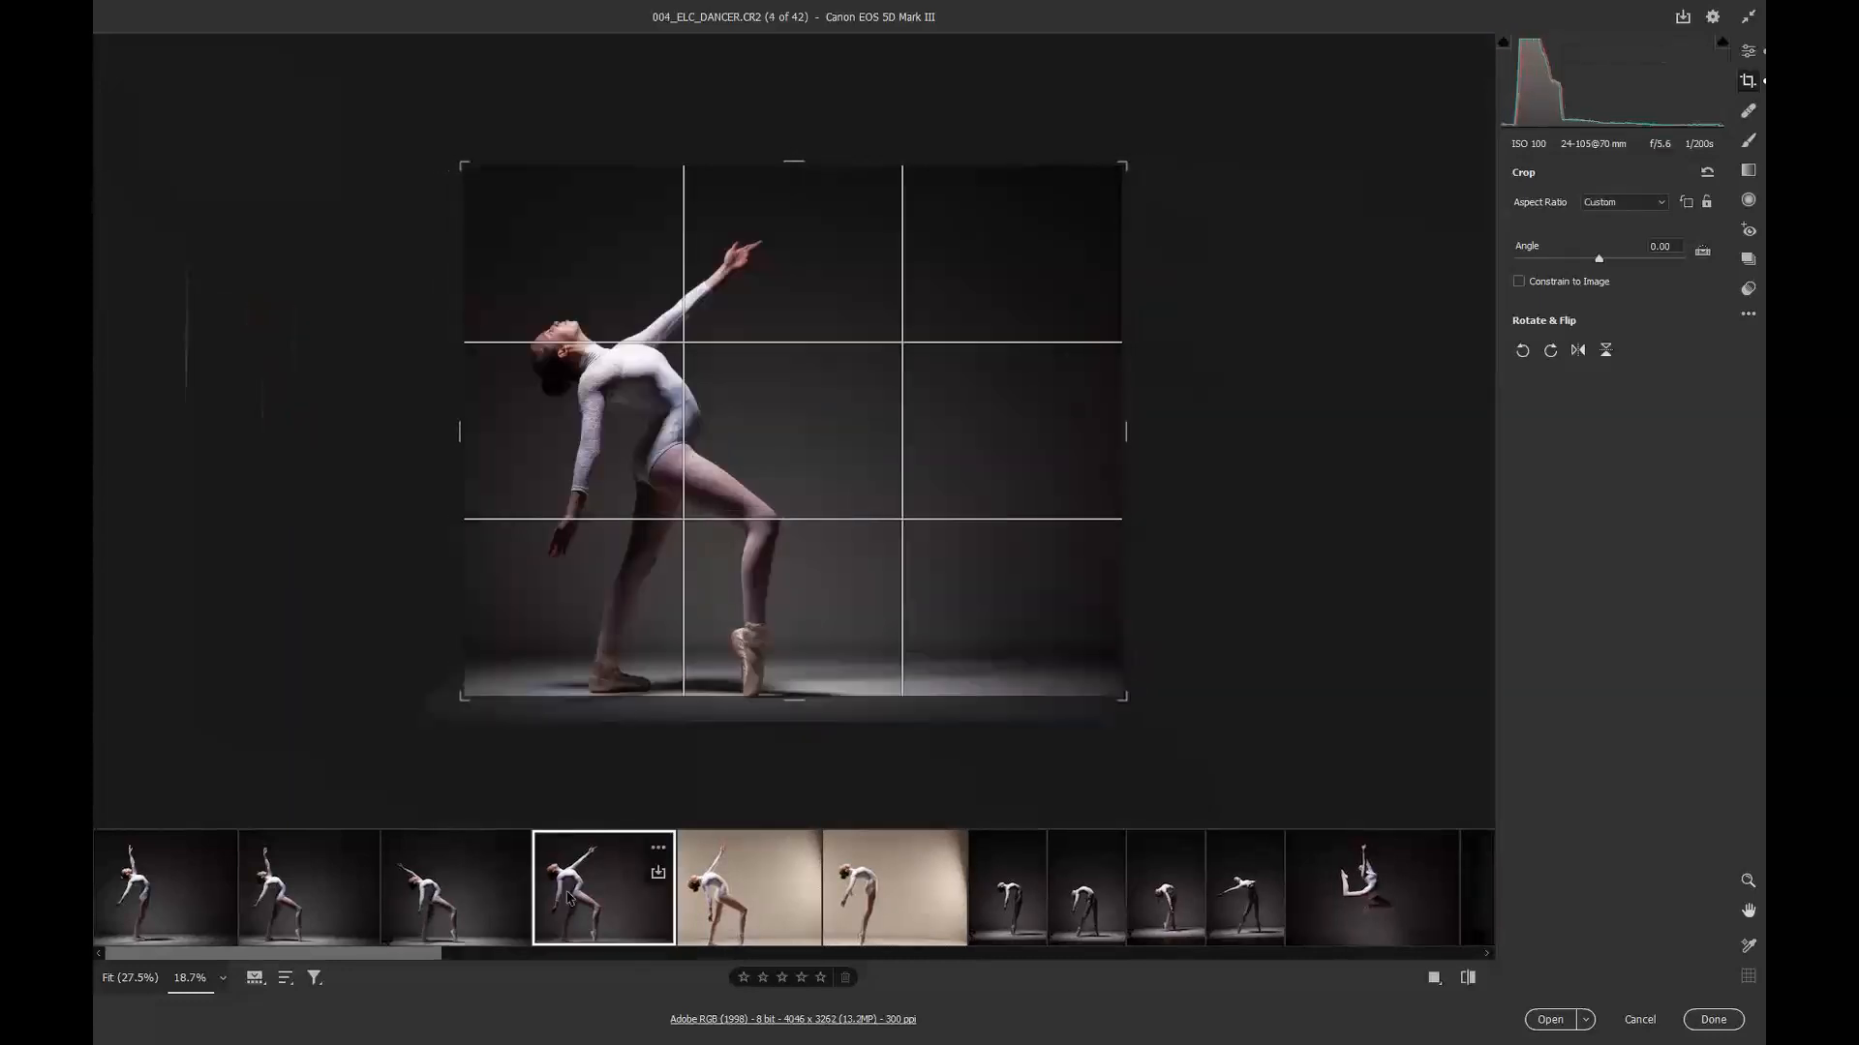
pyautogui.moveTo(461, 429); pyautogui.dragTo(417, 428)
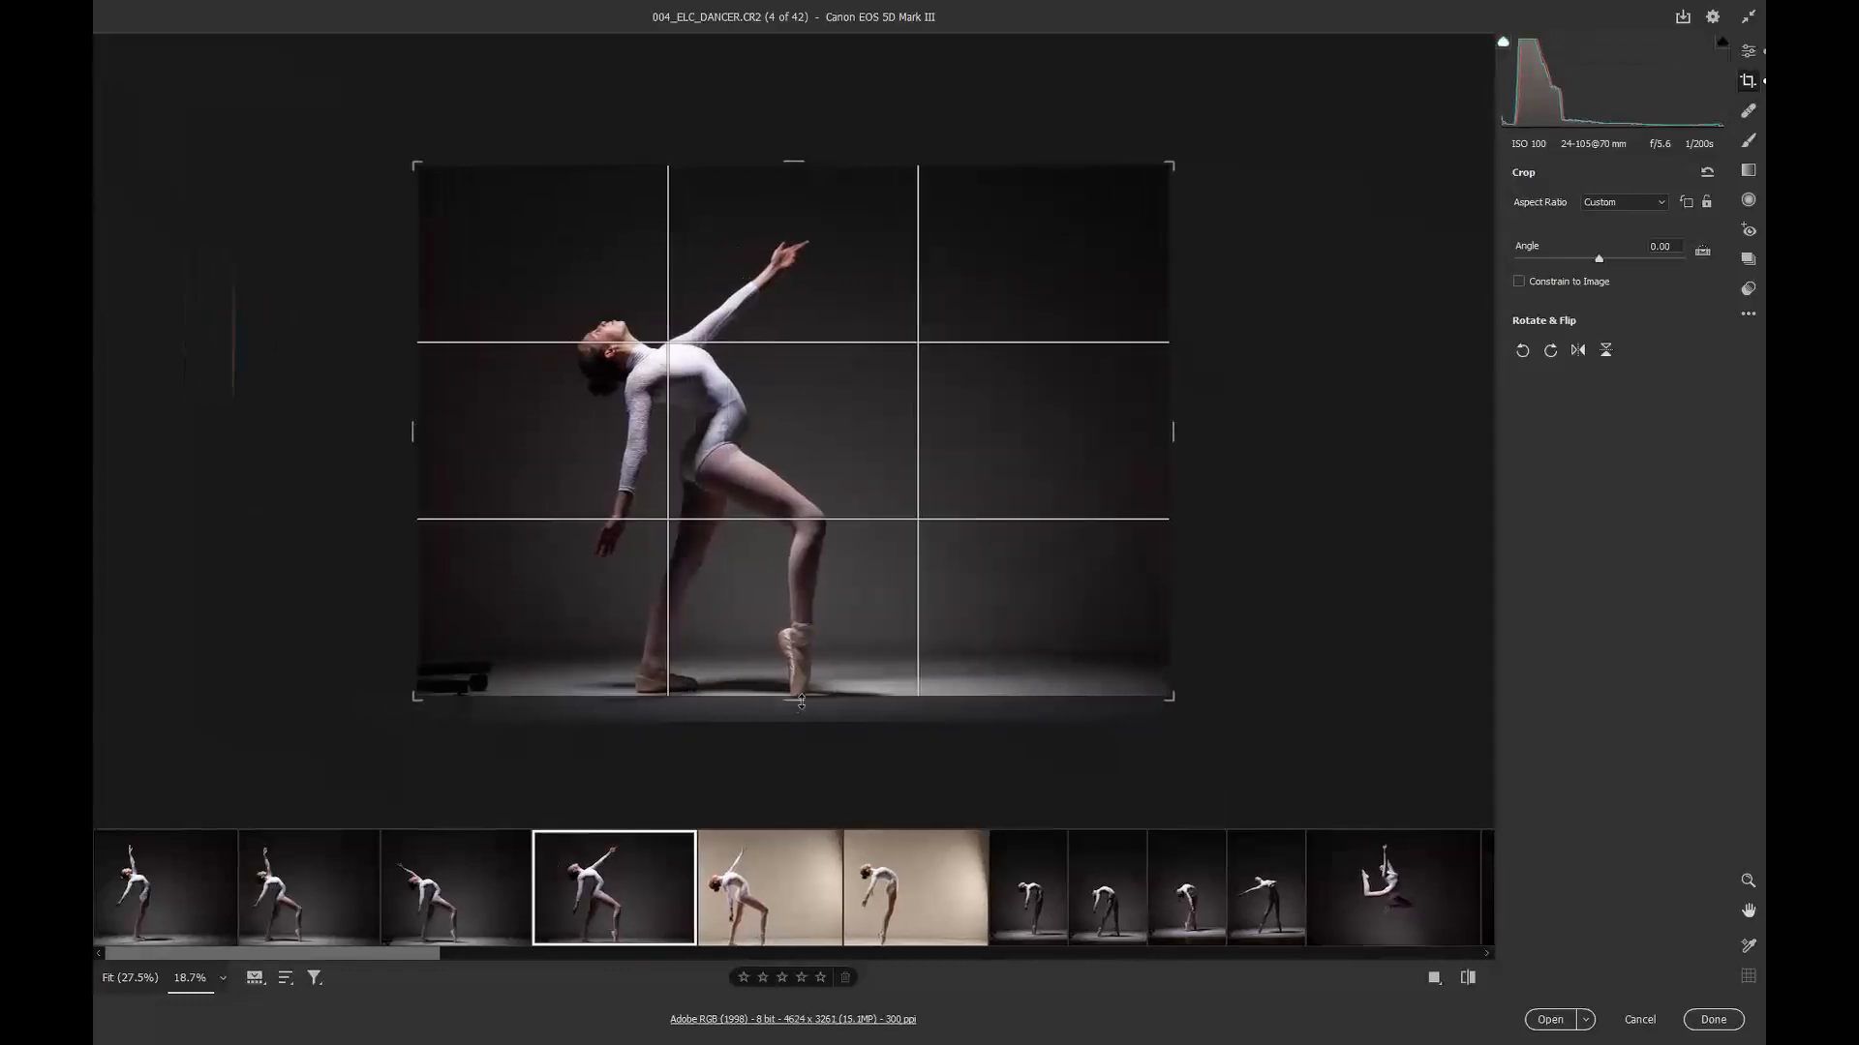
pyautogui.moveTo(794, 698)
pyautogui.mouseDown()
pyautogui.moveTo(788, 734)
pyautogui.moveTo(785, 709)
pyautogui.mouseUp()
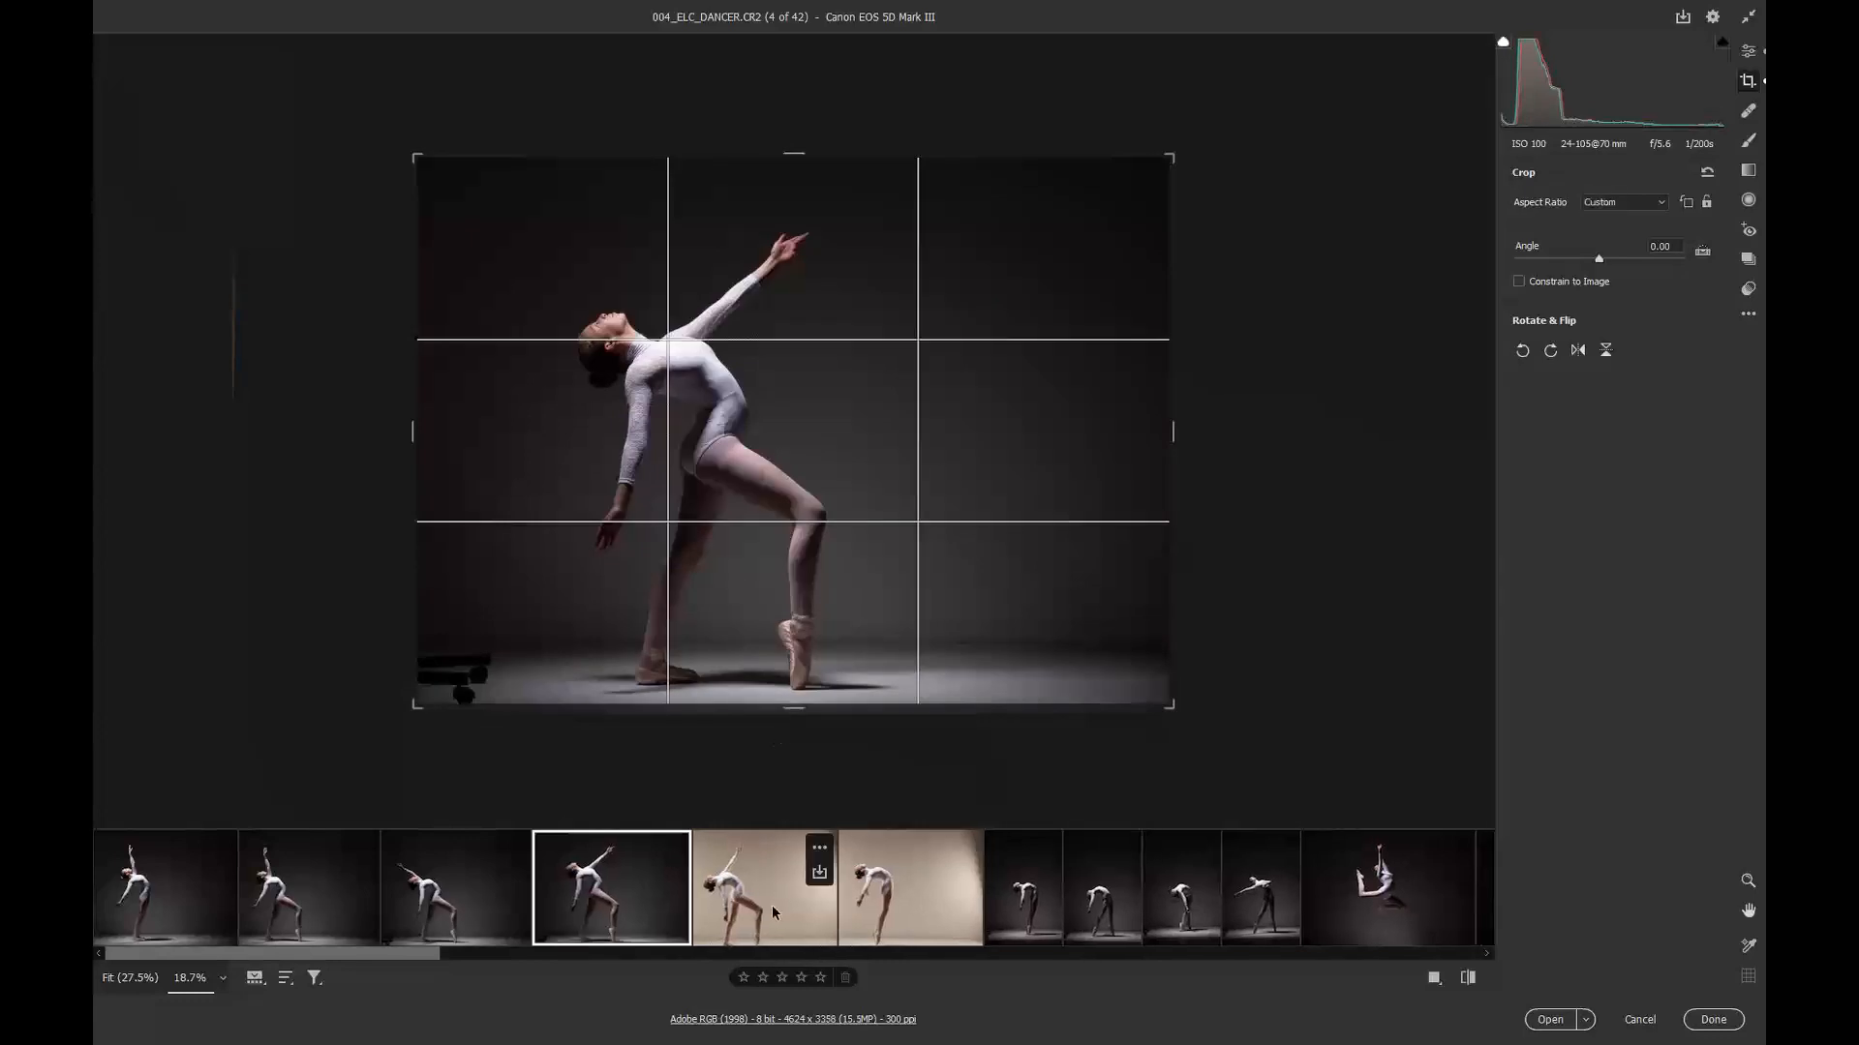
# Step: Select images 4 to 6 and lower their crop's bottom edge, then pull in the sixth image's right edge
pyautogui.keyDown('shift'); pyautogui.click(919, 885); pyautogui.keyUp('shift')
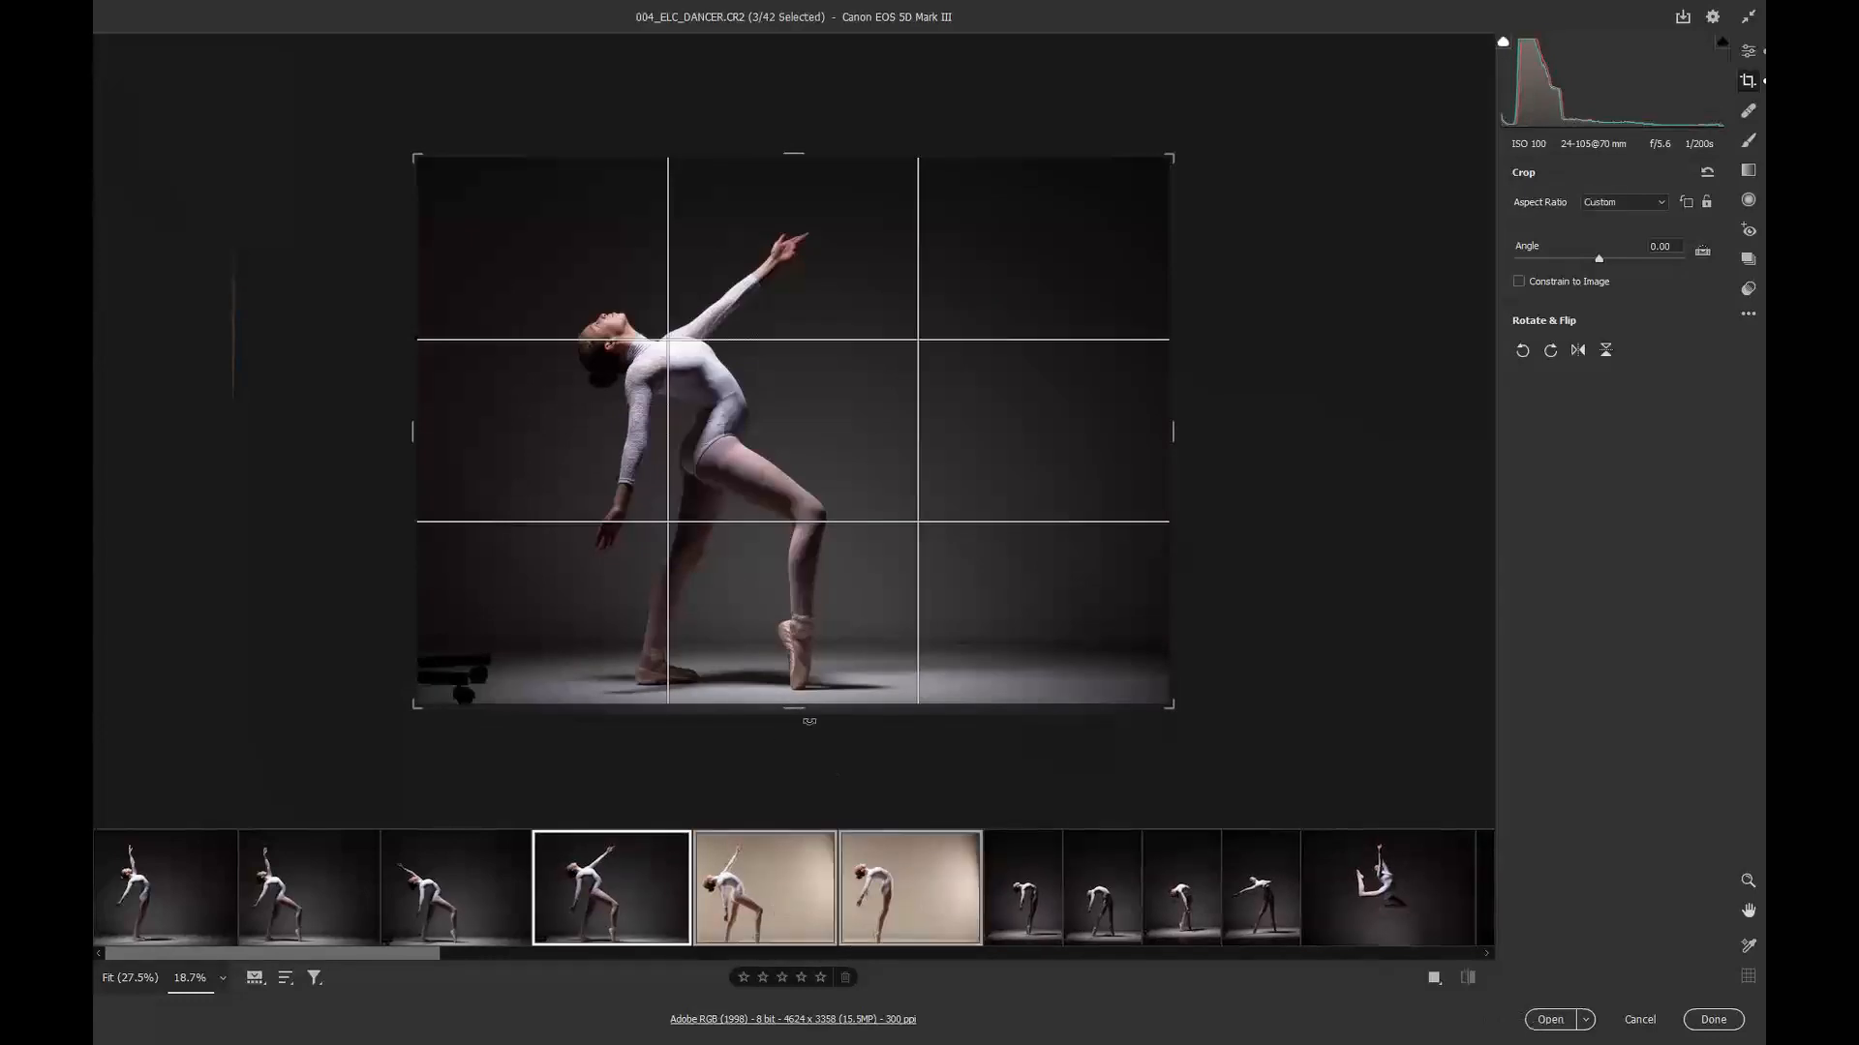
pyautogui.moveTo(802, 709); pyautogui.dragTo(794, 720)
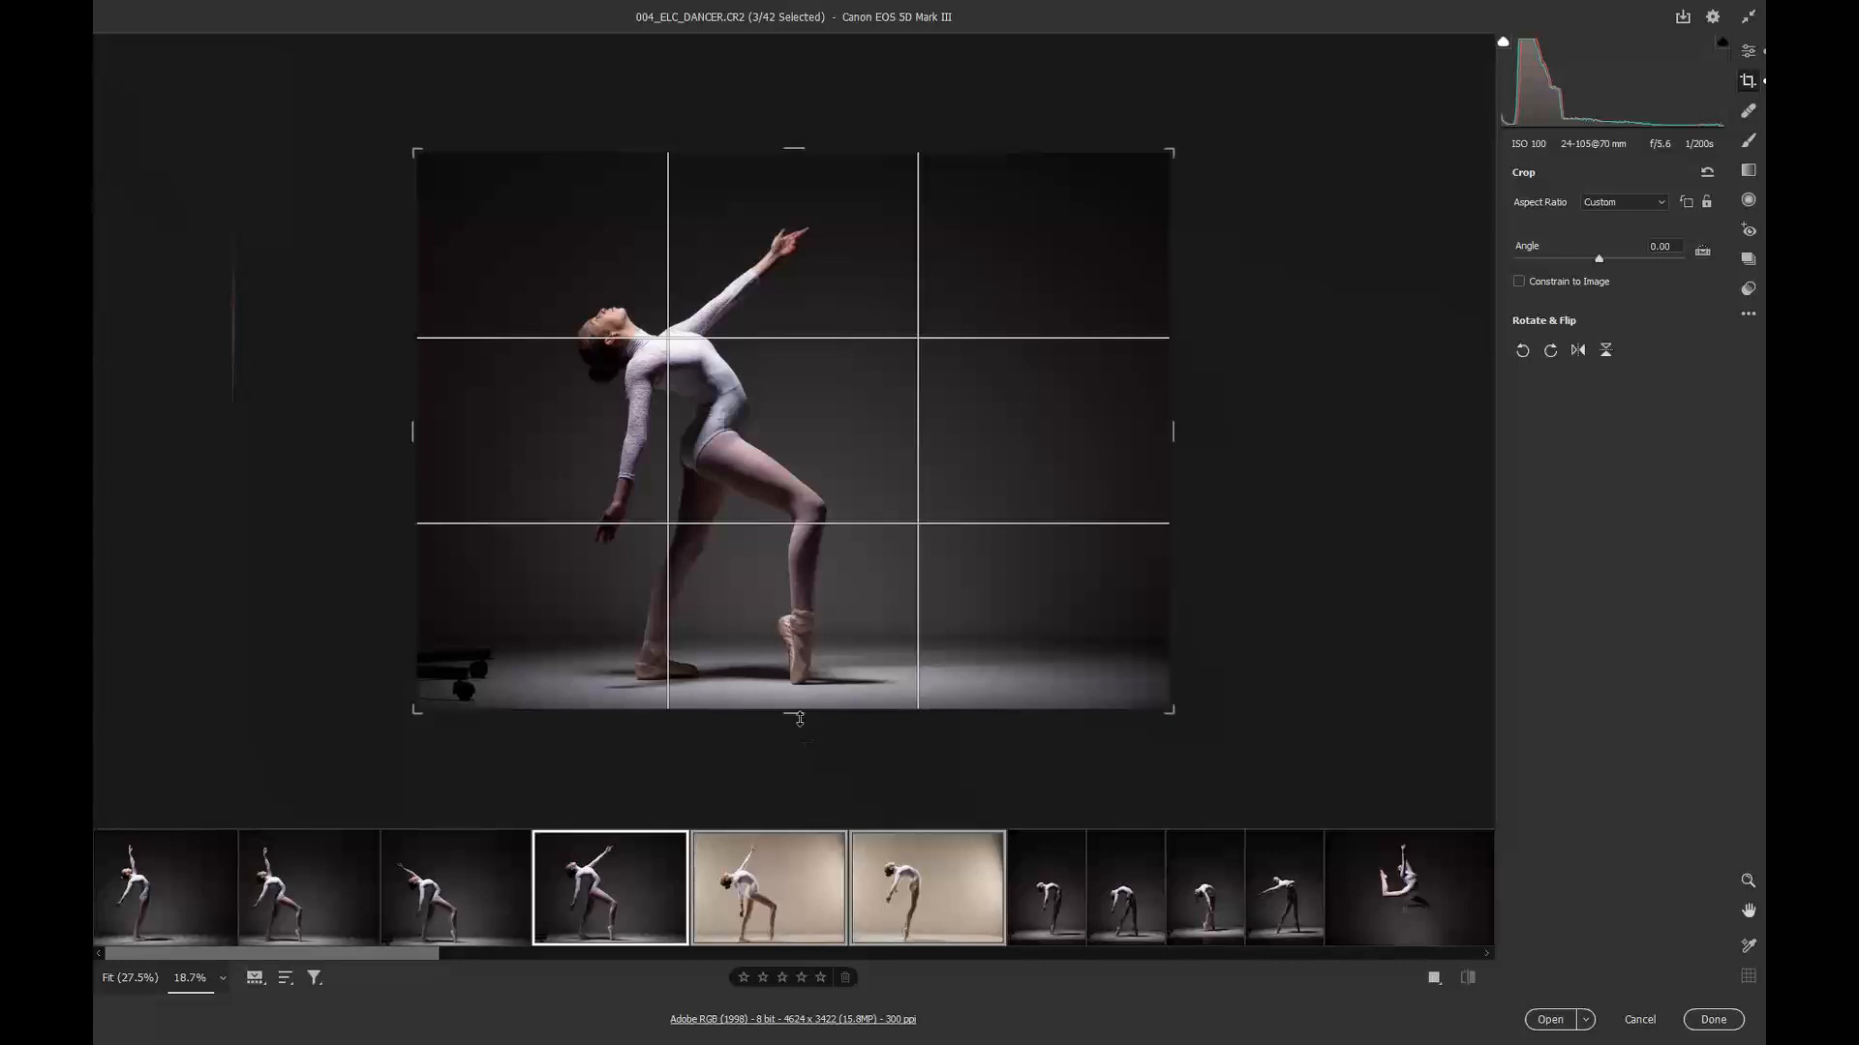
pyautogui.click(929, 903)
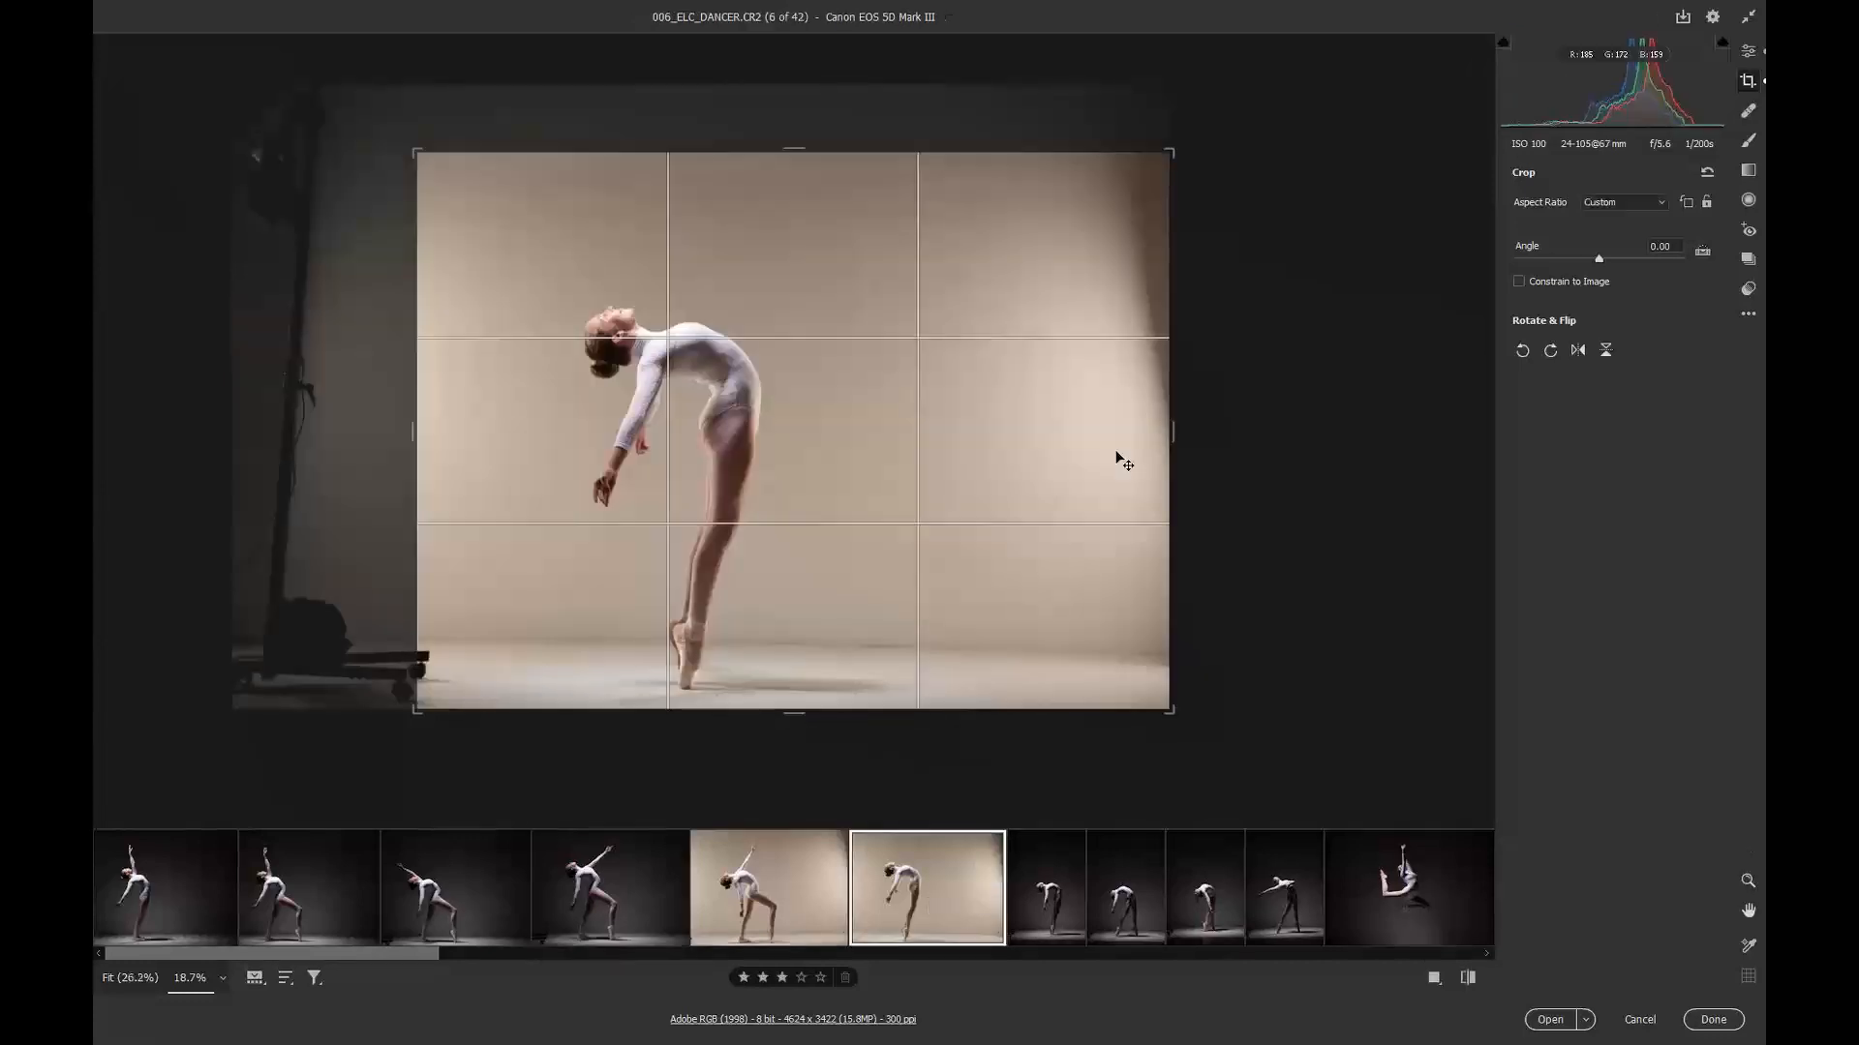
pyautogui.moveTo(1169, 429); pyautogui.dragTo(1104, 429)
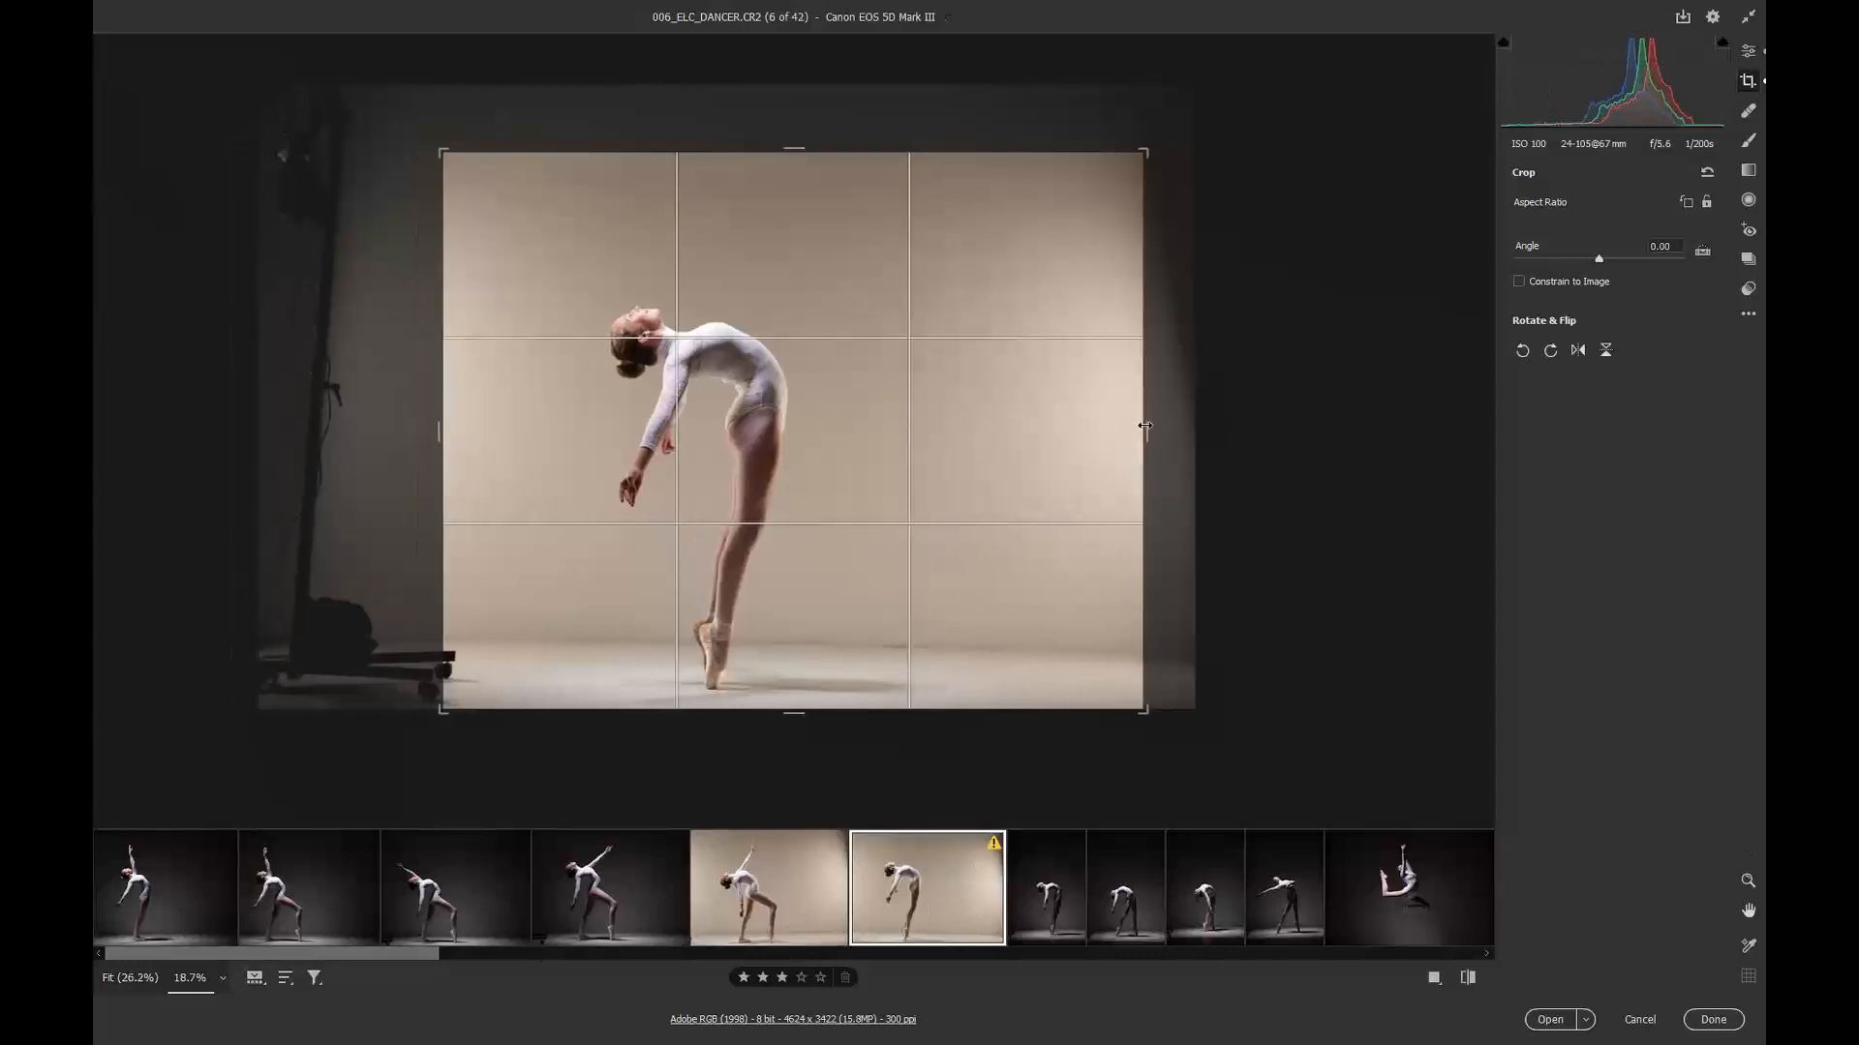
# Step: Select images 7 to 10 and tighten their vertical crop from the bottom, top and left edges
pyautogui.click(1045, 919)
pyautogui.keyDown('shift'); pyautogui.click(1268, 905); pyautogui.keyUp('shift')
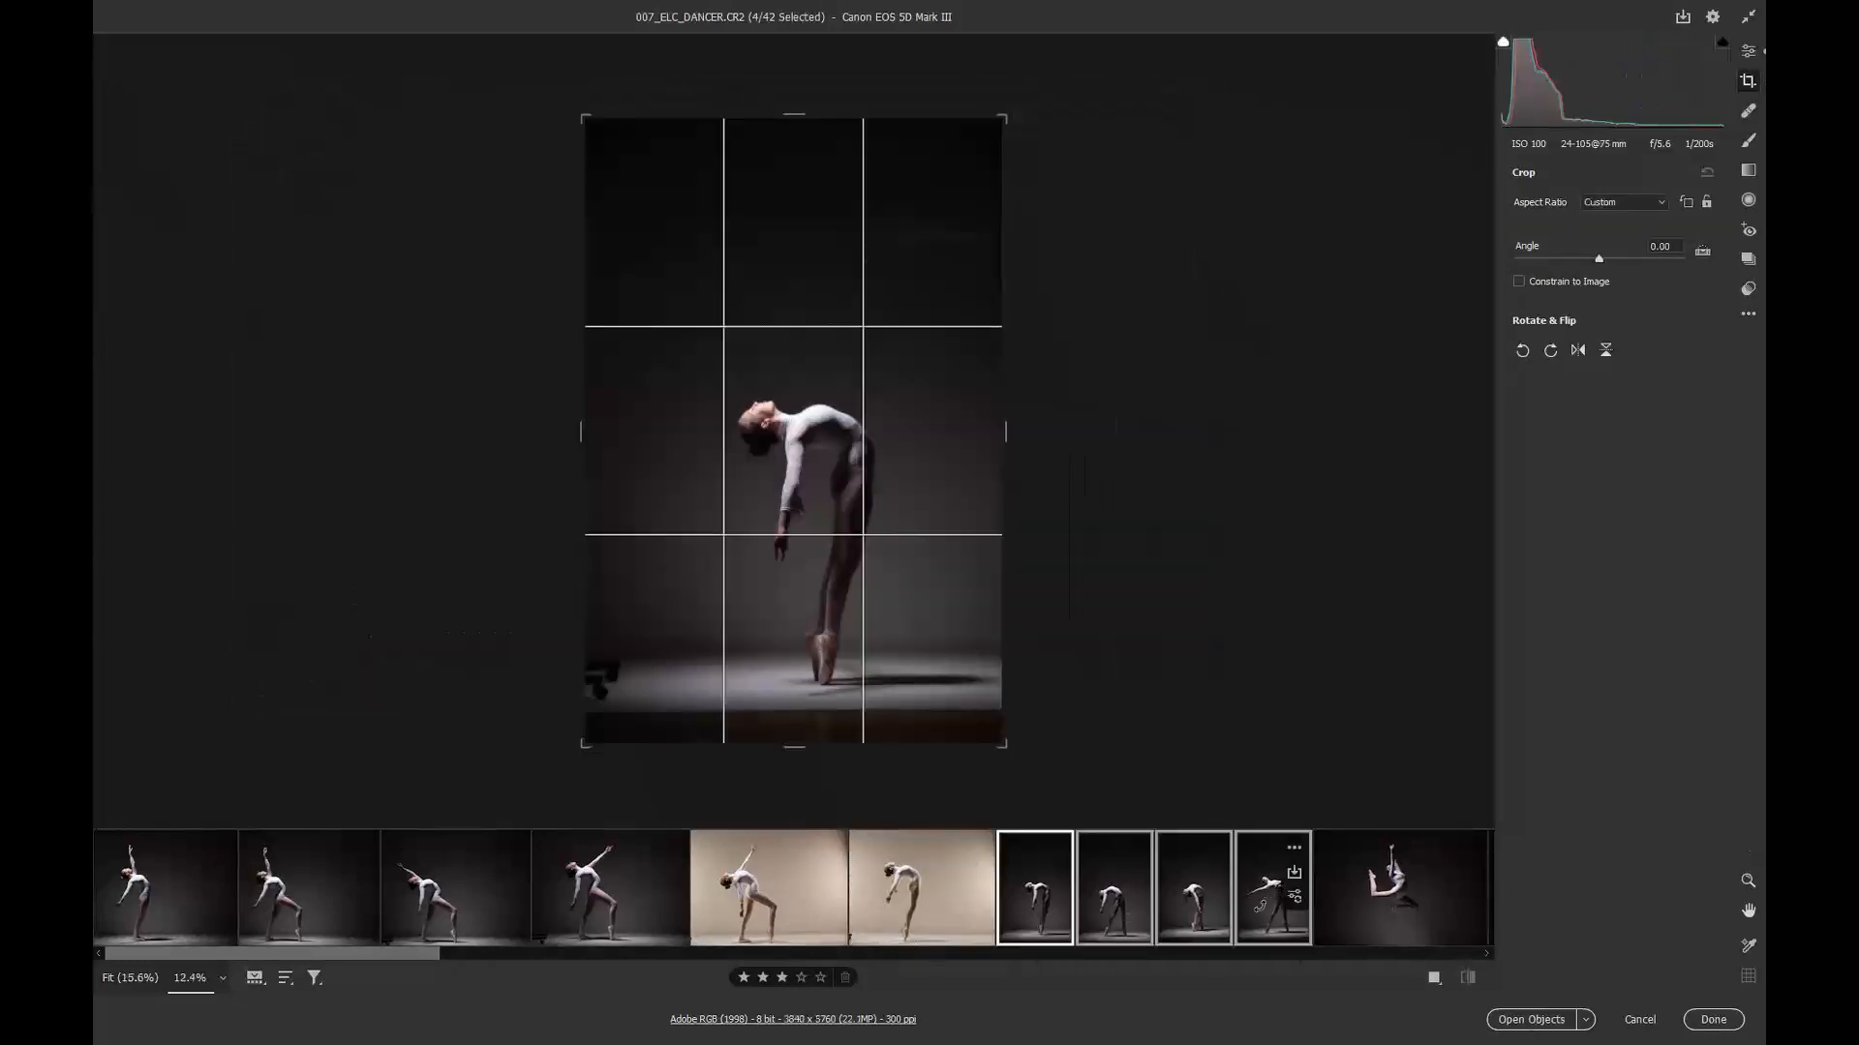
pyautogui.moveTo(794, 747); pyautogui.dragTo(783, 739)
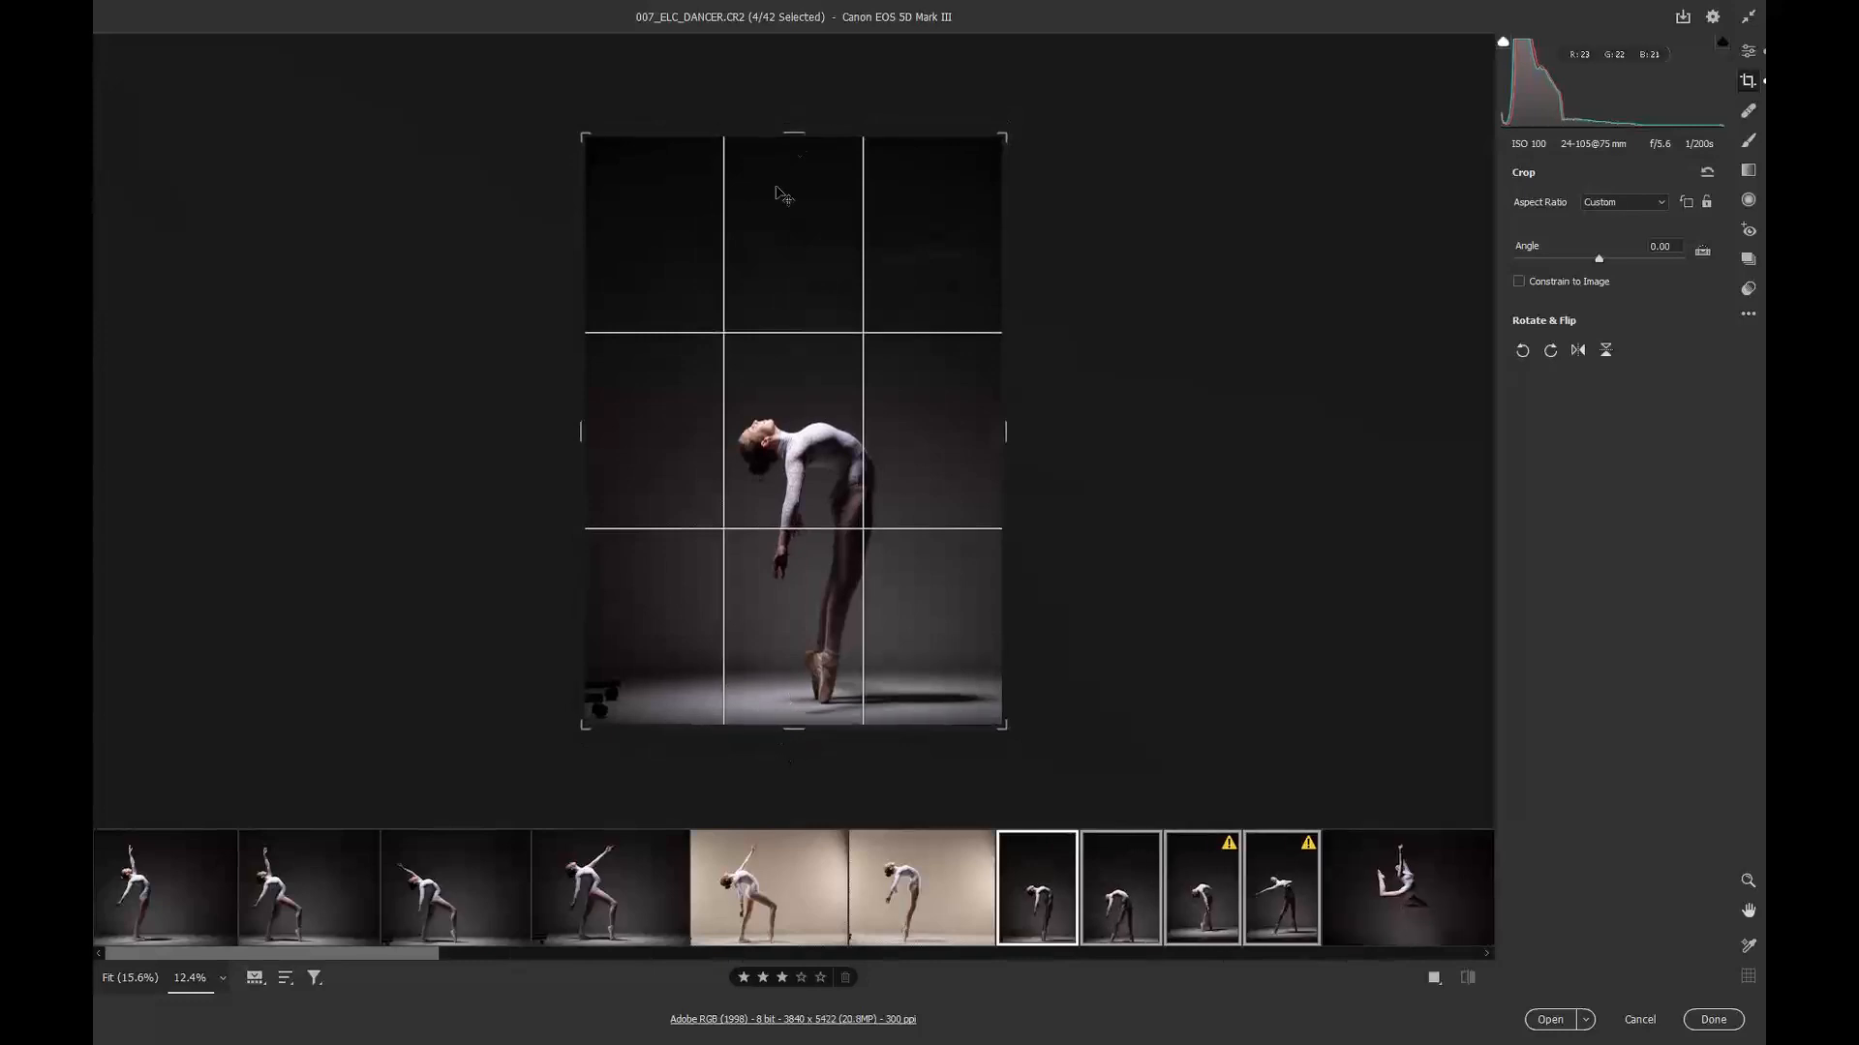
pyautogui.moveTo(789, 143); pyautogui.dragTo(789, 159)
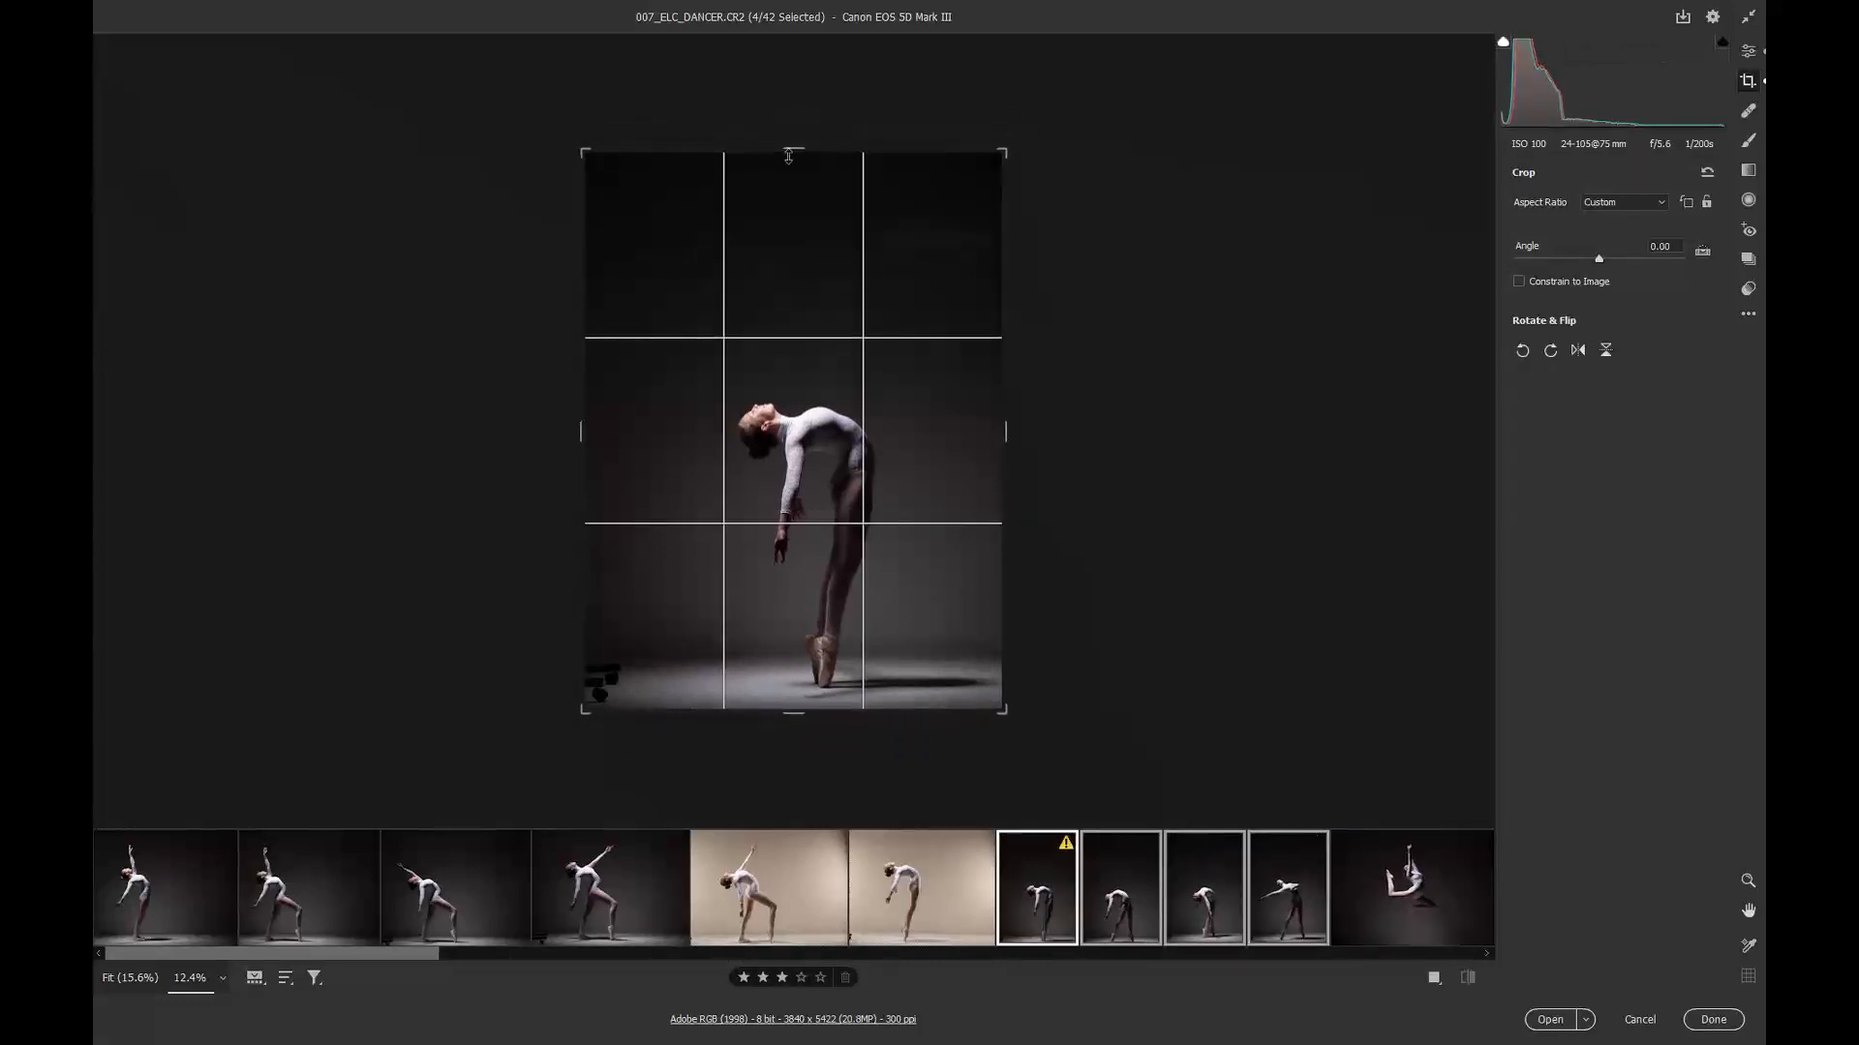
pyautogui.moveTo(574, 437); pyautogui.dragTo(609, 437)
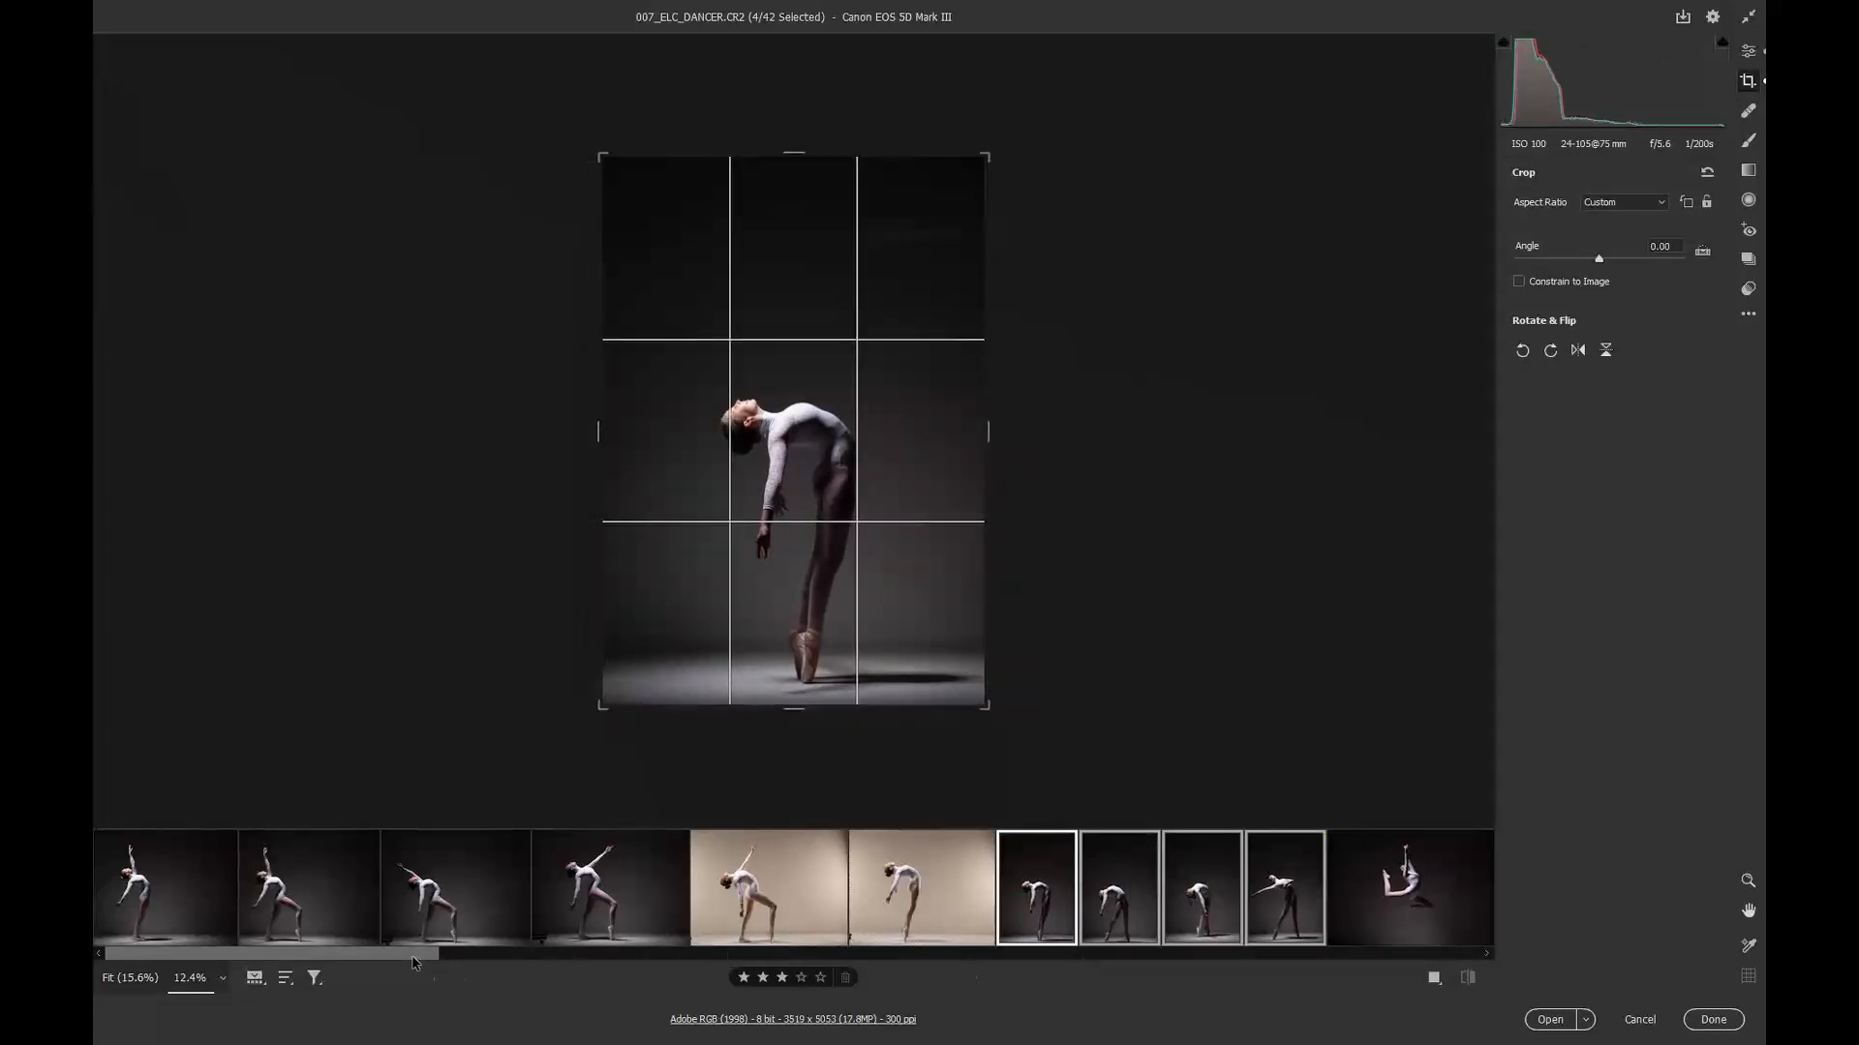
# Step: Scroll to the leaping images and trim image 12's crop on the left and bottom, then return to image 11
pyautogui.moveTo(413, 962); pyautogui.dragTo(590, 961)
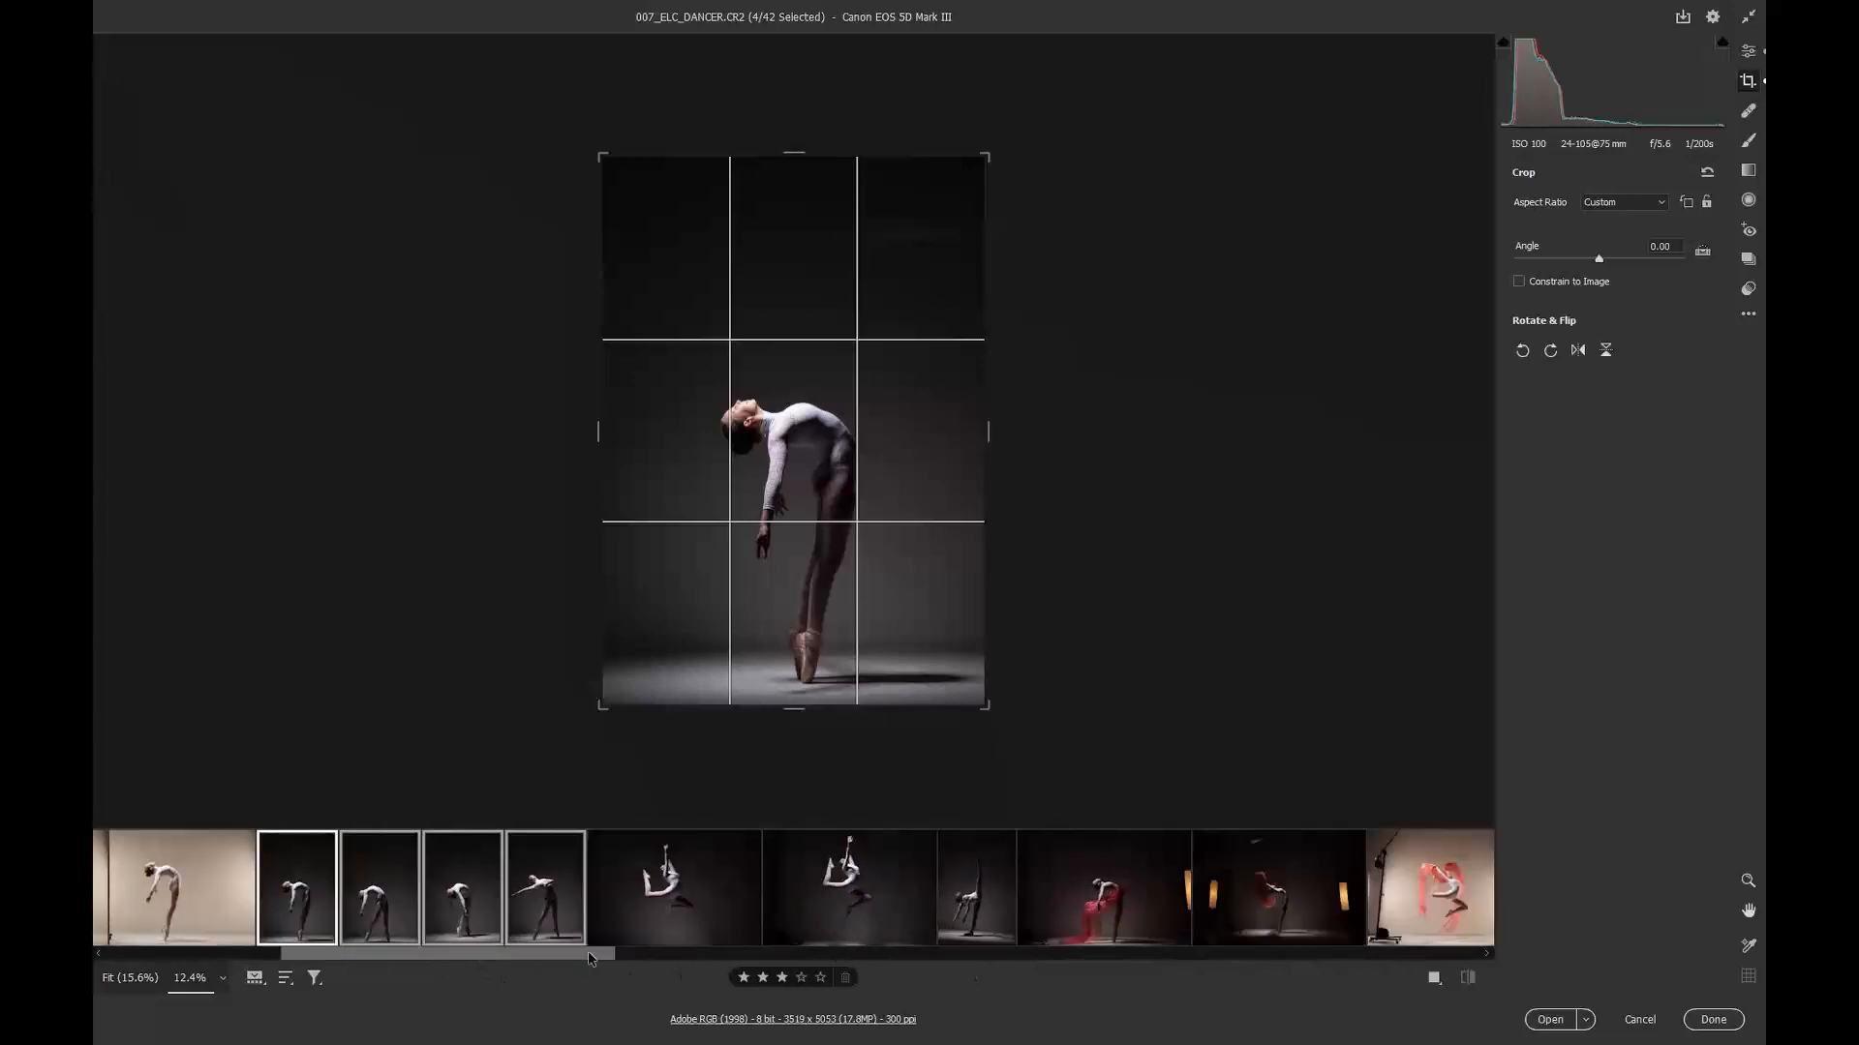
pyautogui.click(630, 881)
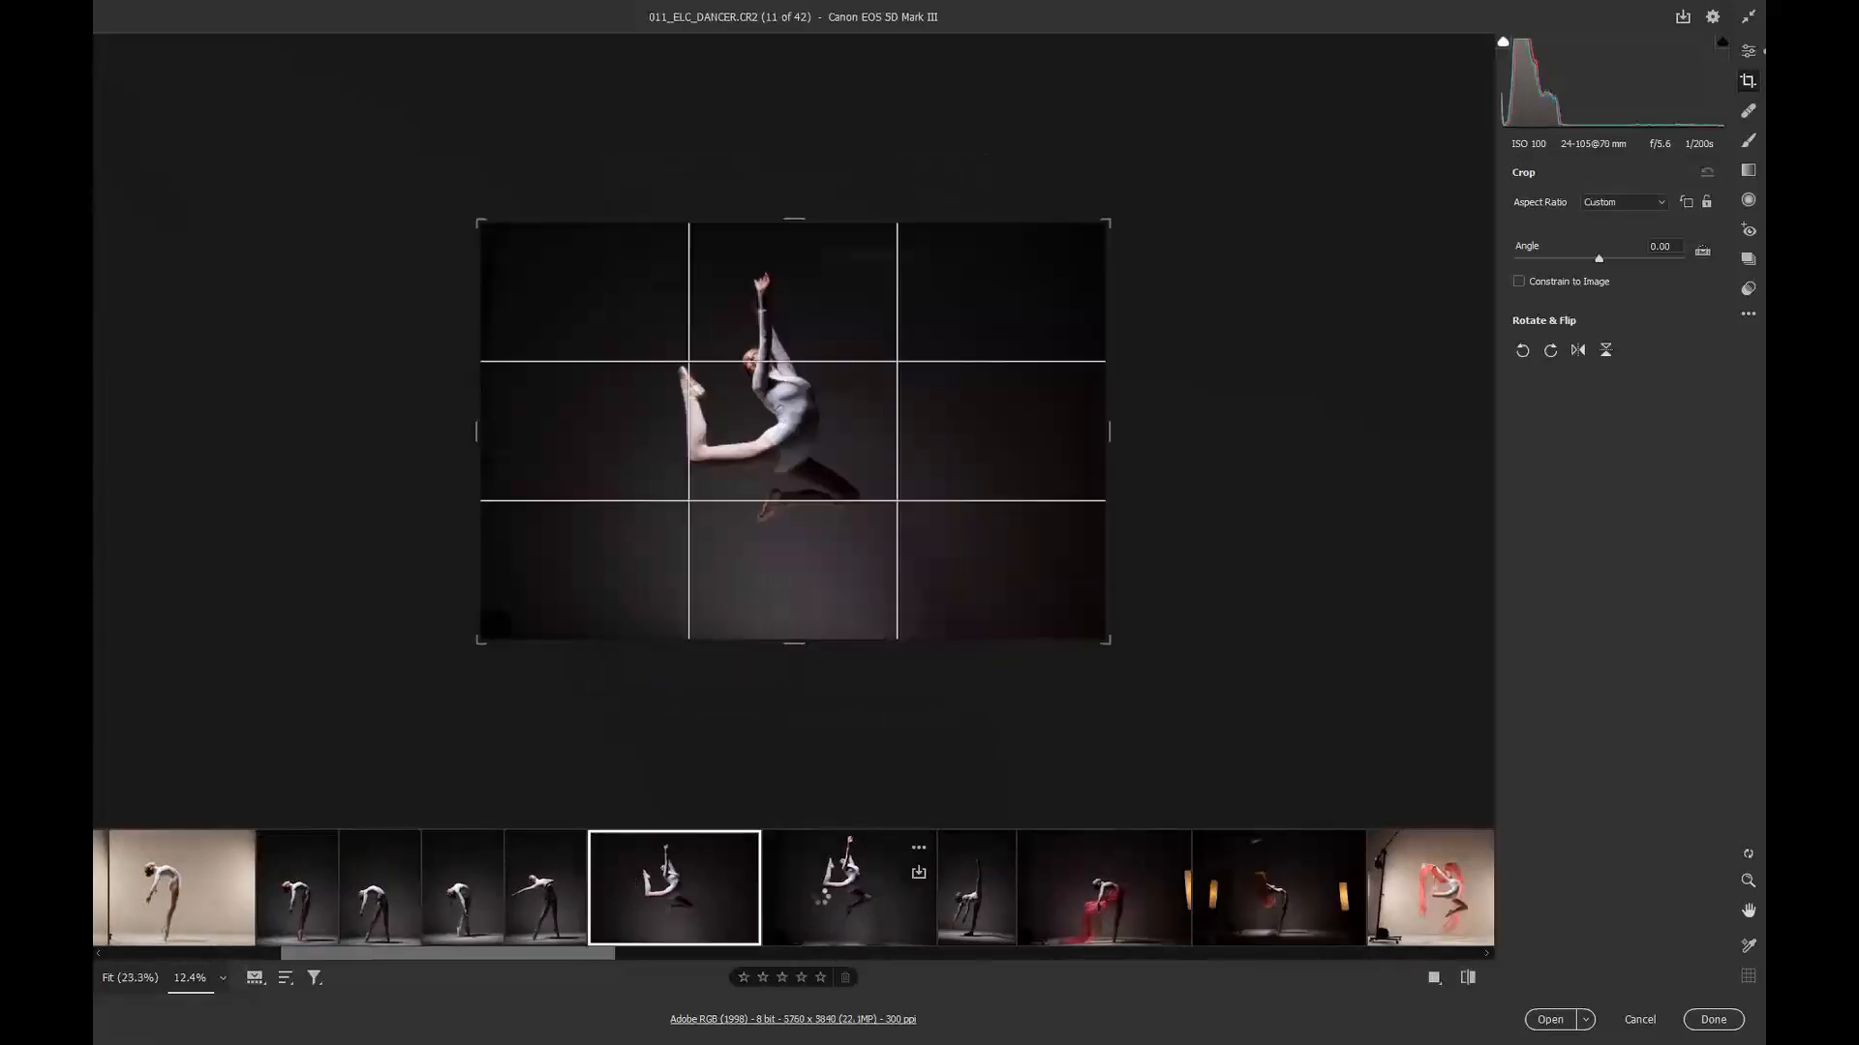
pyautogui.click(821, 902)
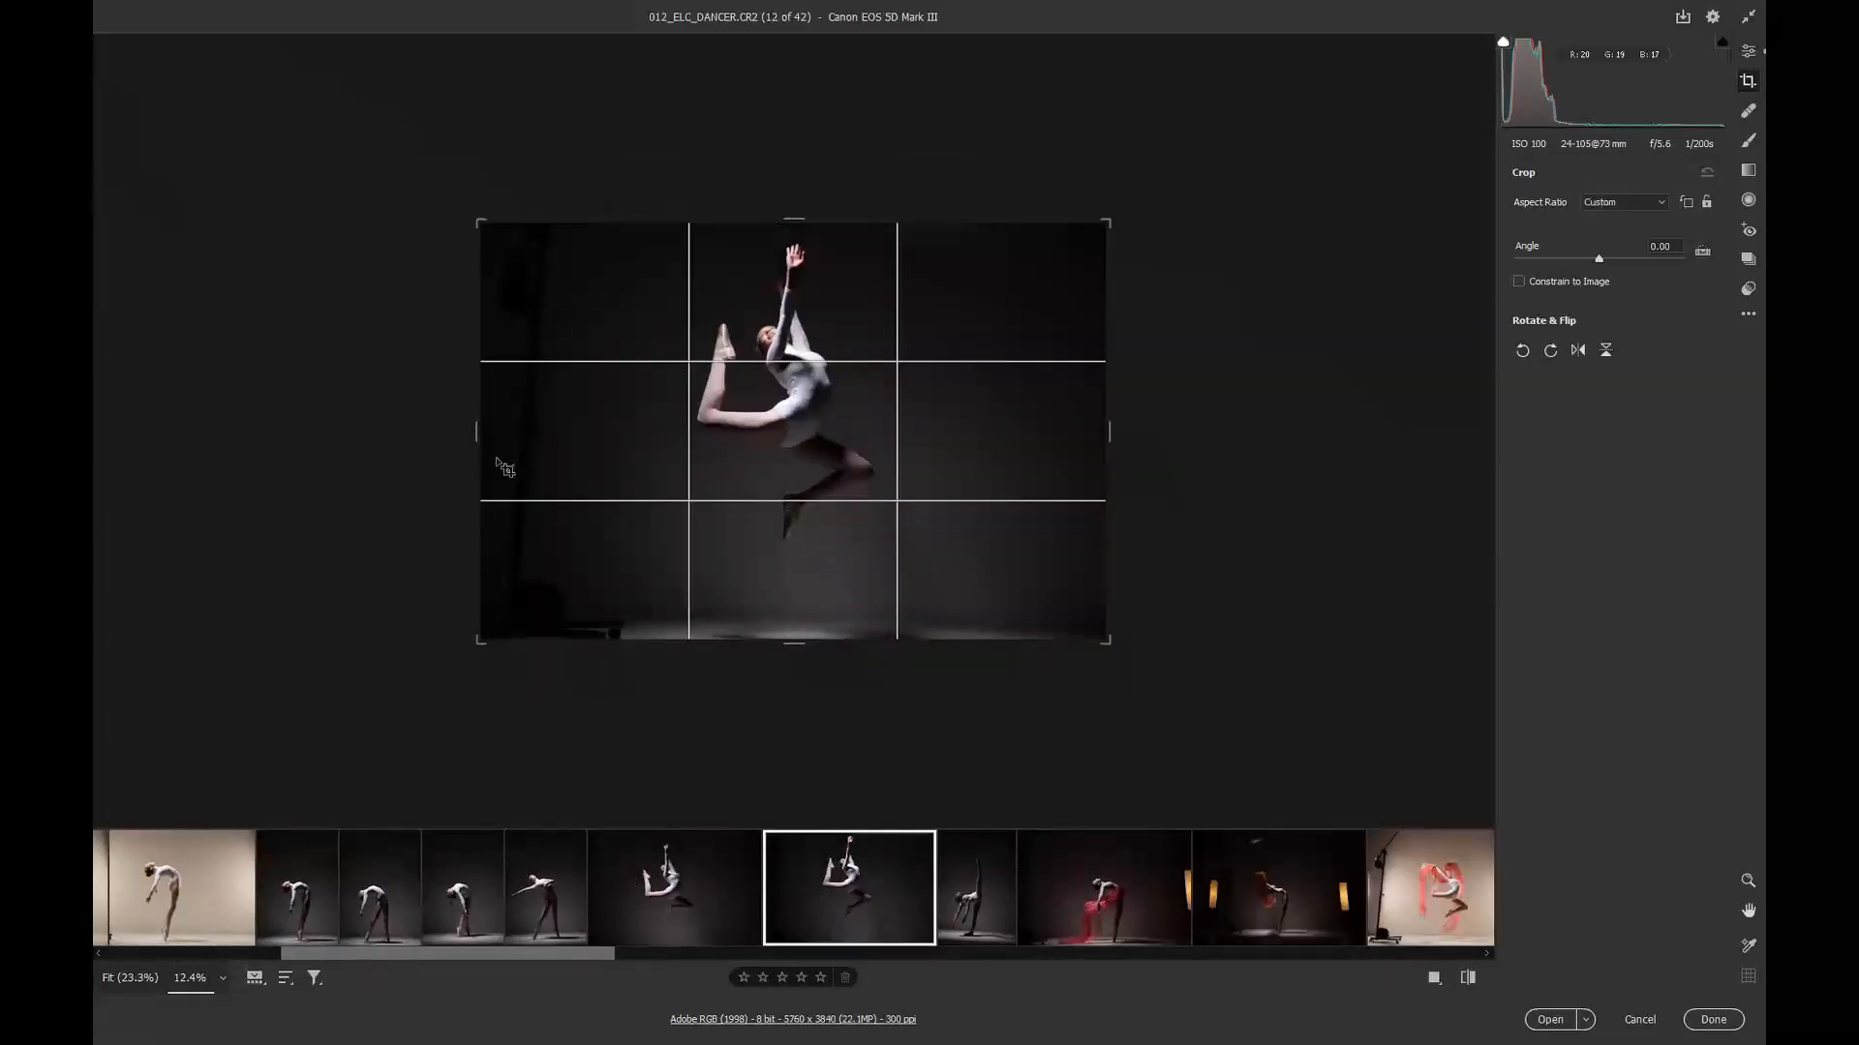
pyautogui.moveTo(478, 431); pyautogui.dragTo(503, 426)
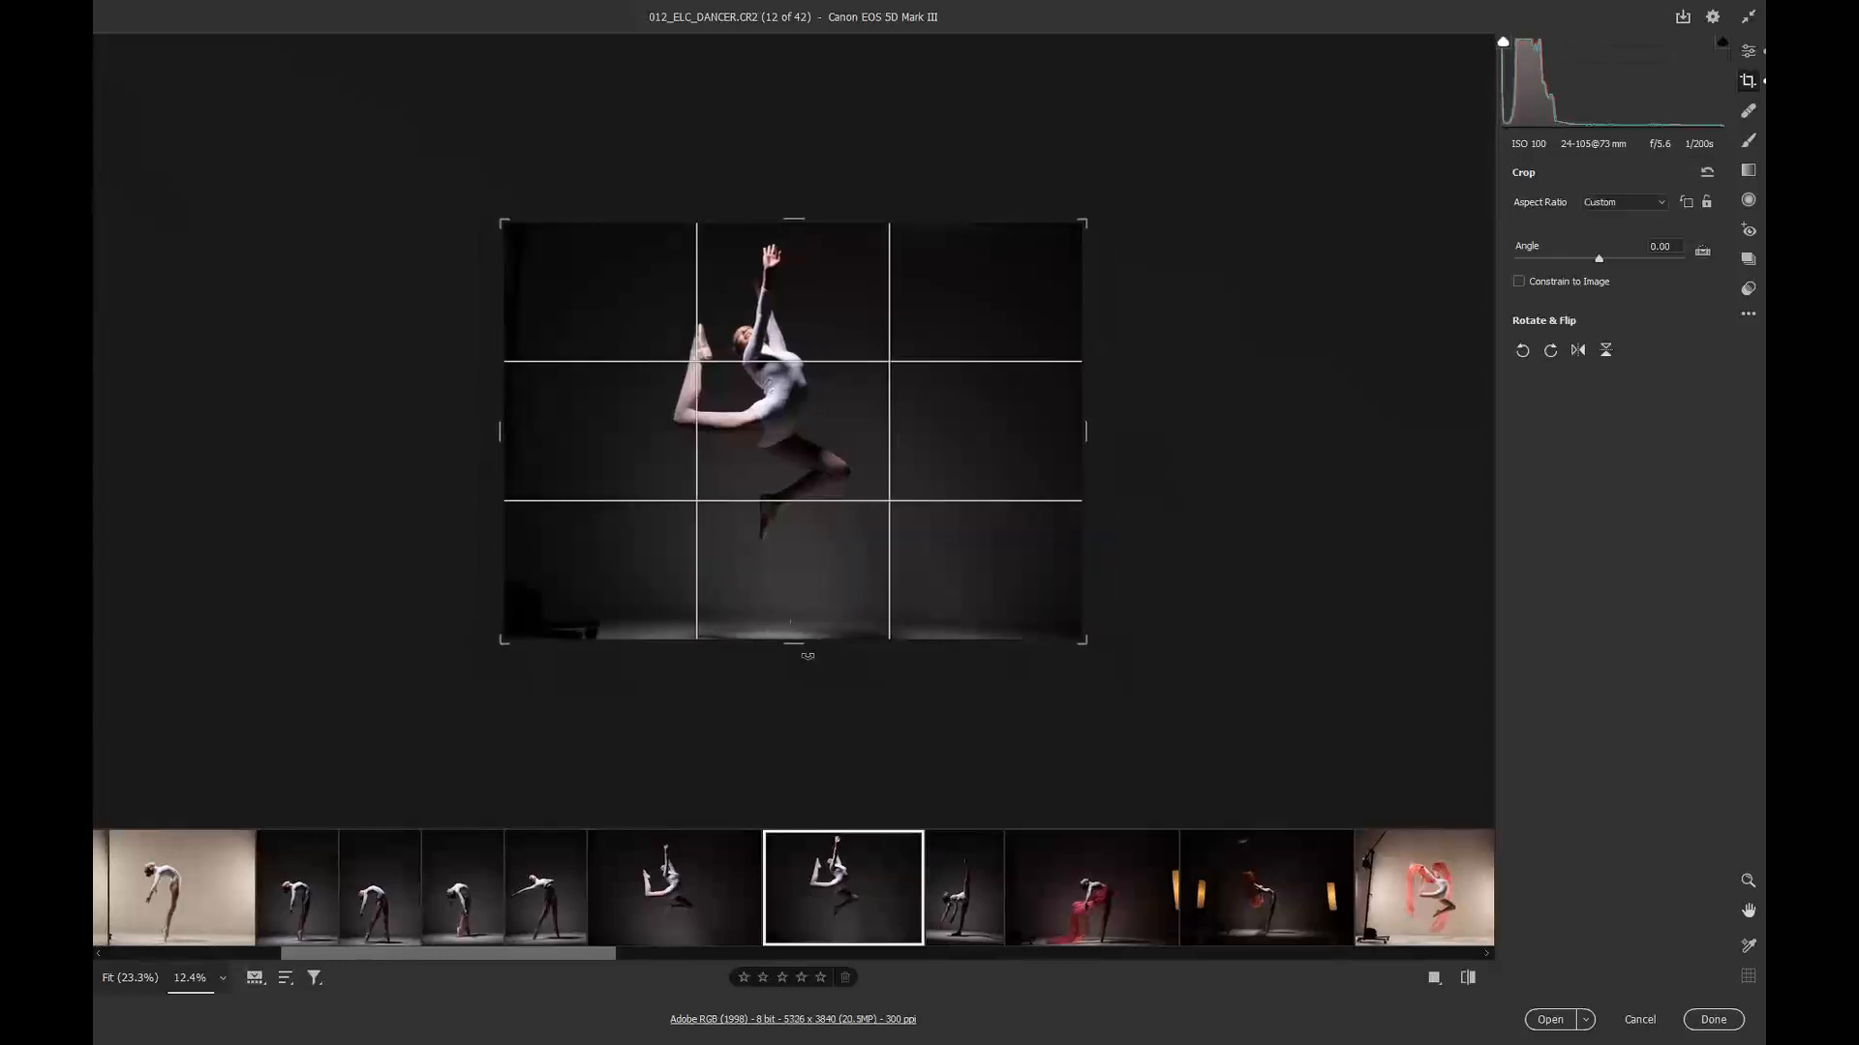
pyautogui.moveTo(795, 643); pyautogui.dragTo(795, 585)
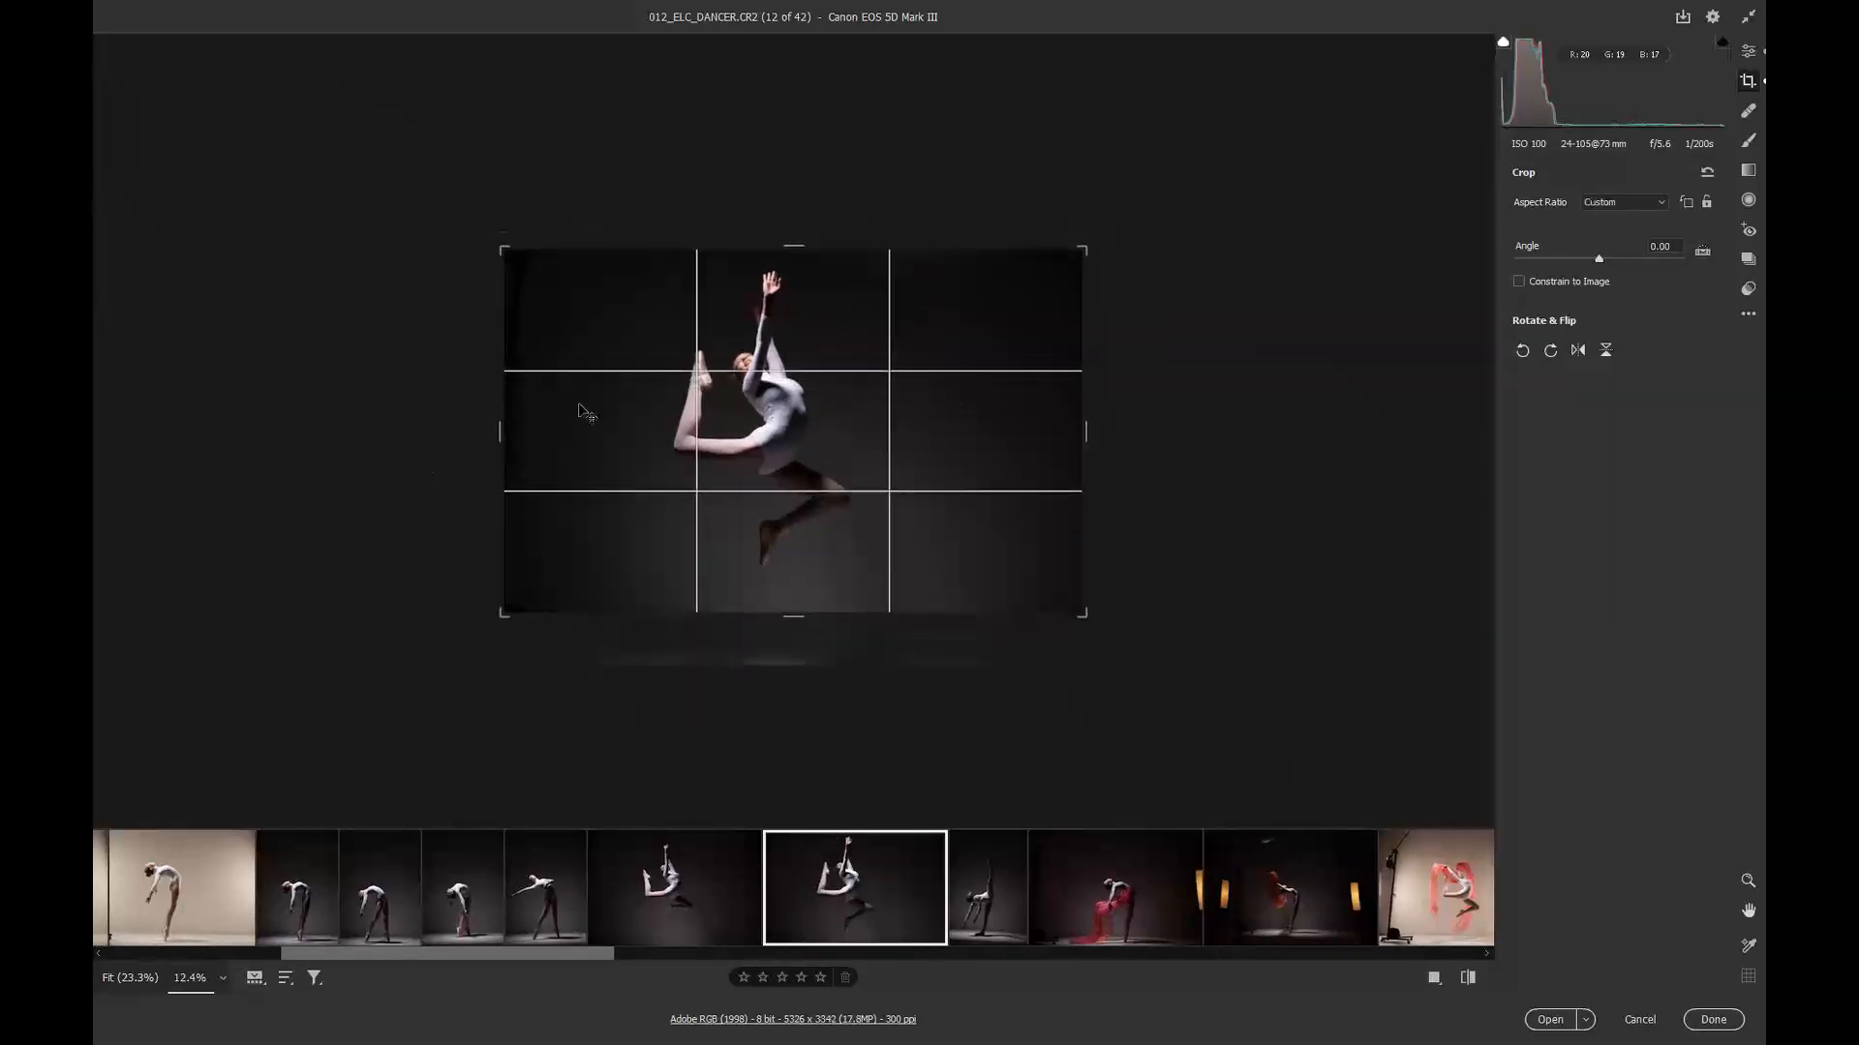
pyautogui.click(645, 921)
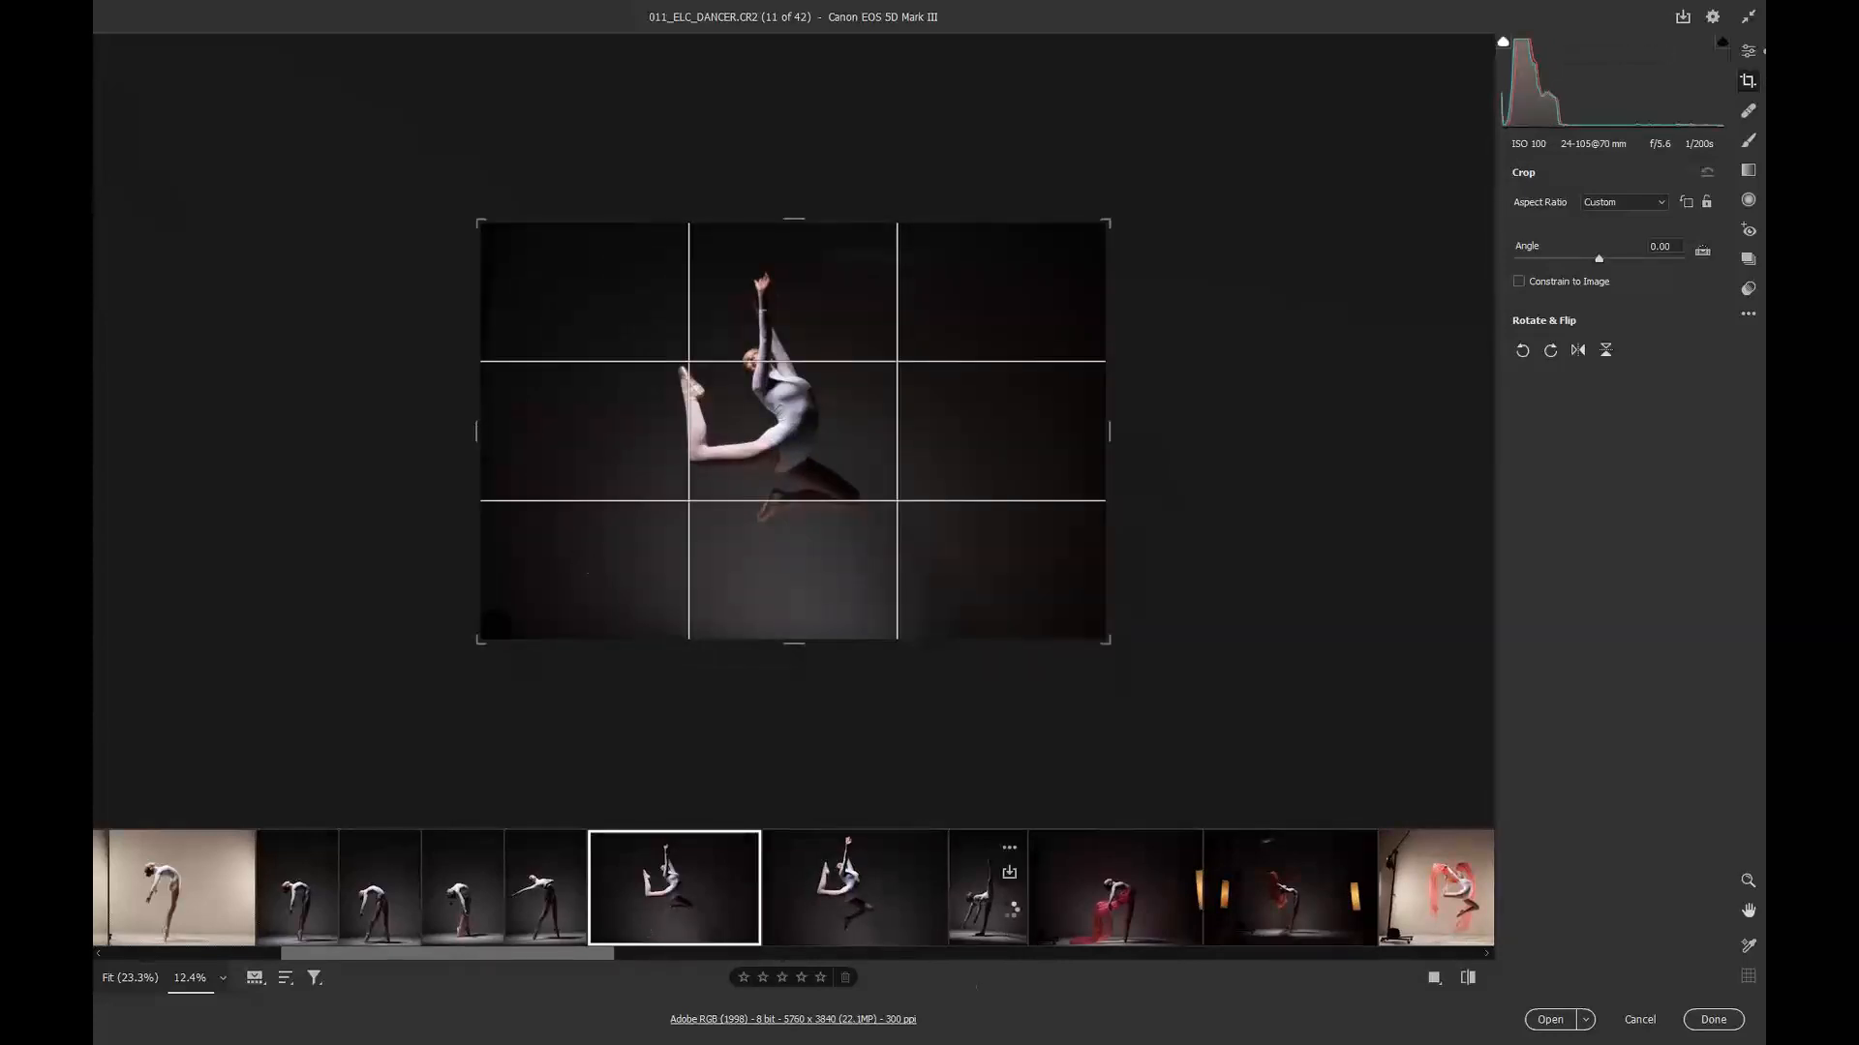
# Step: Open image 13 and rotate its crop to straighten it, about -3.61 degrees
pyautogui.click(1014, 910)
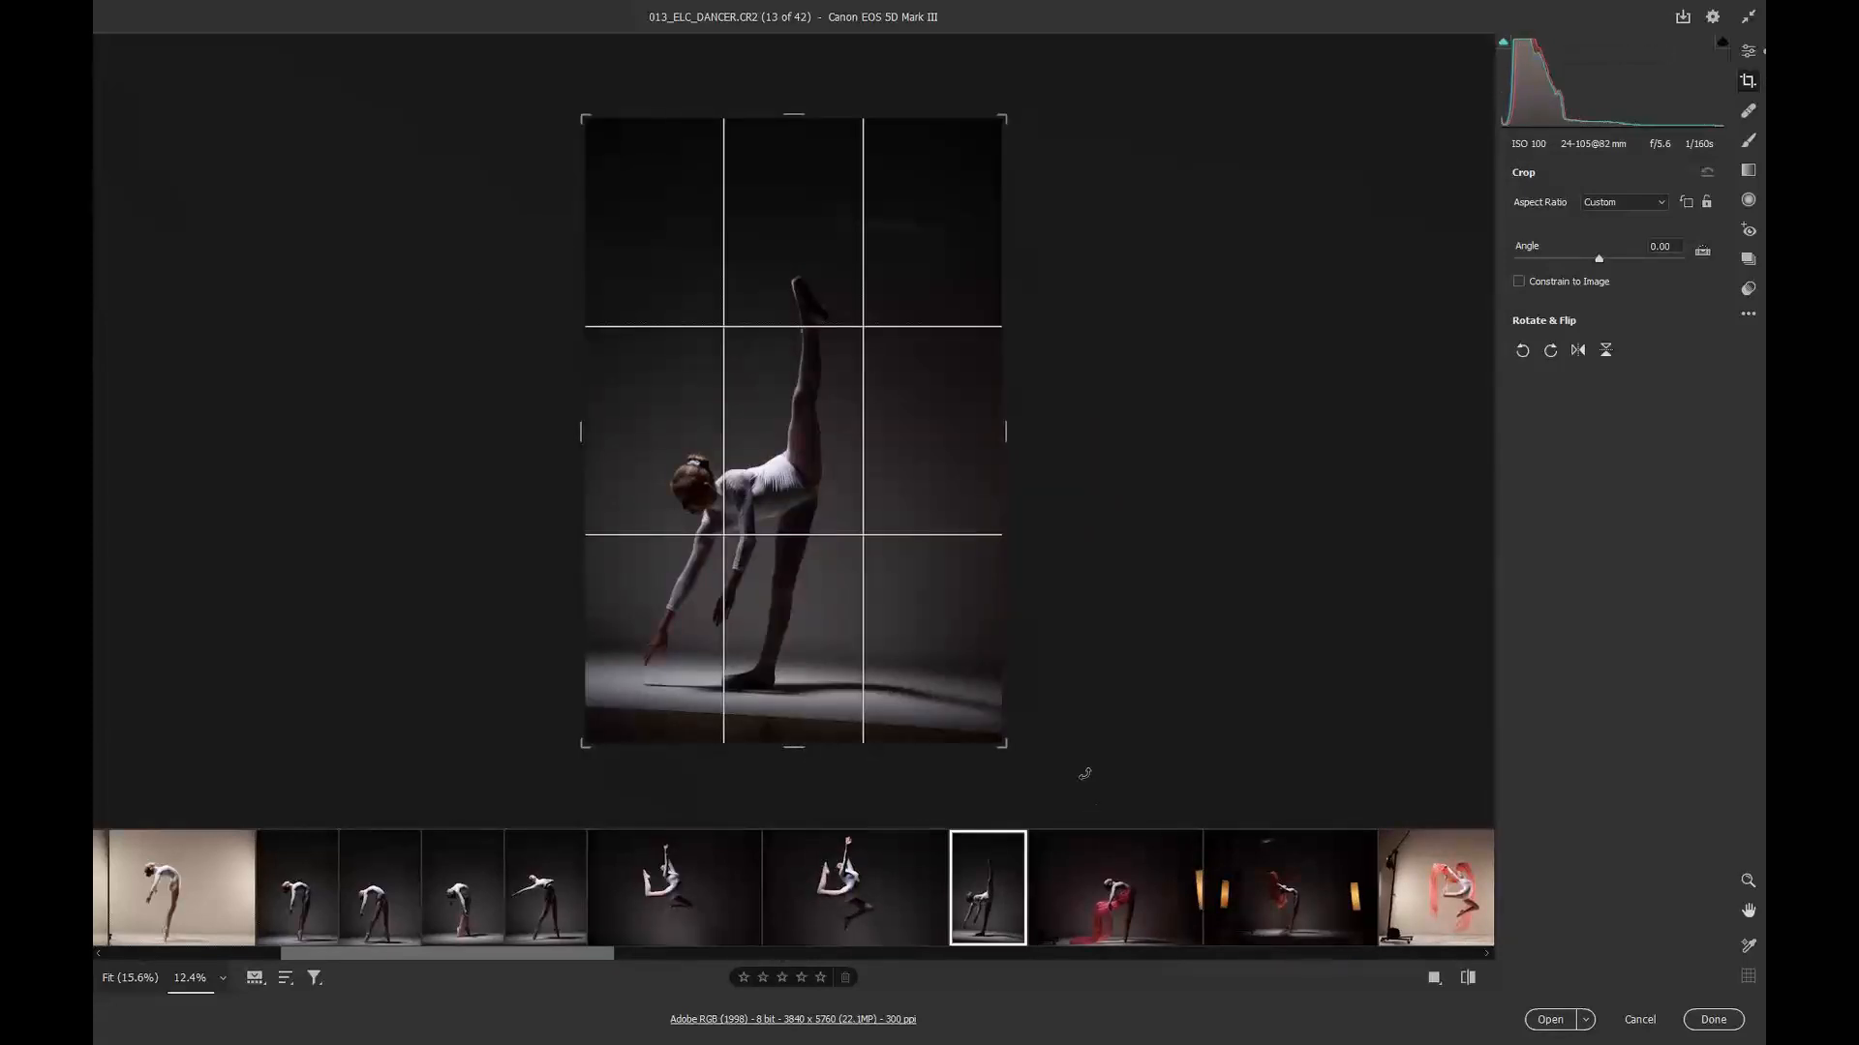
pyautogui.moveTo(1084, 773)
pyautogui.mouseDown()
pyautogui.moveTo(1100, 755)
pyautogui.moveTo(1047, 775)
pyautogui.moveTo(1096, 747)
pyautogui.mouseUp()
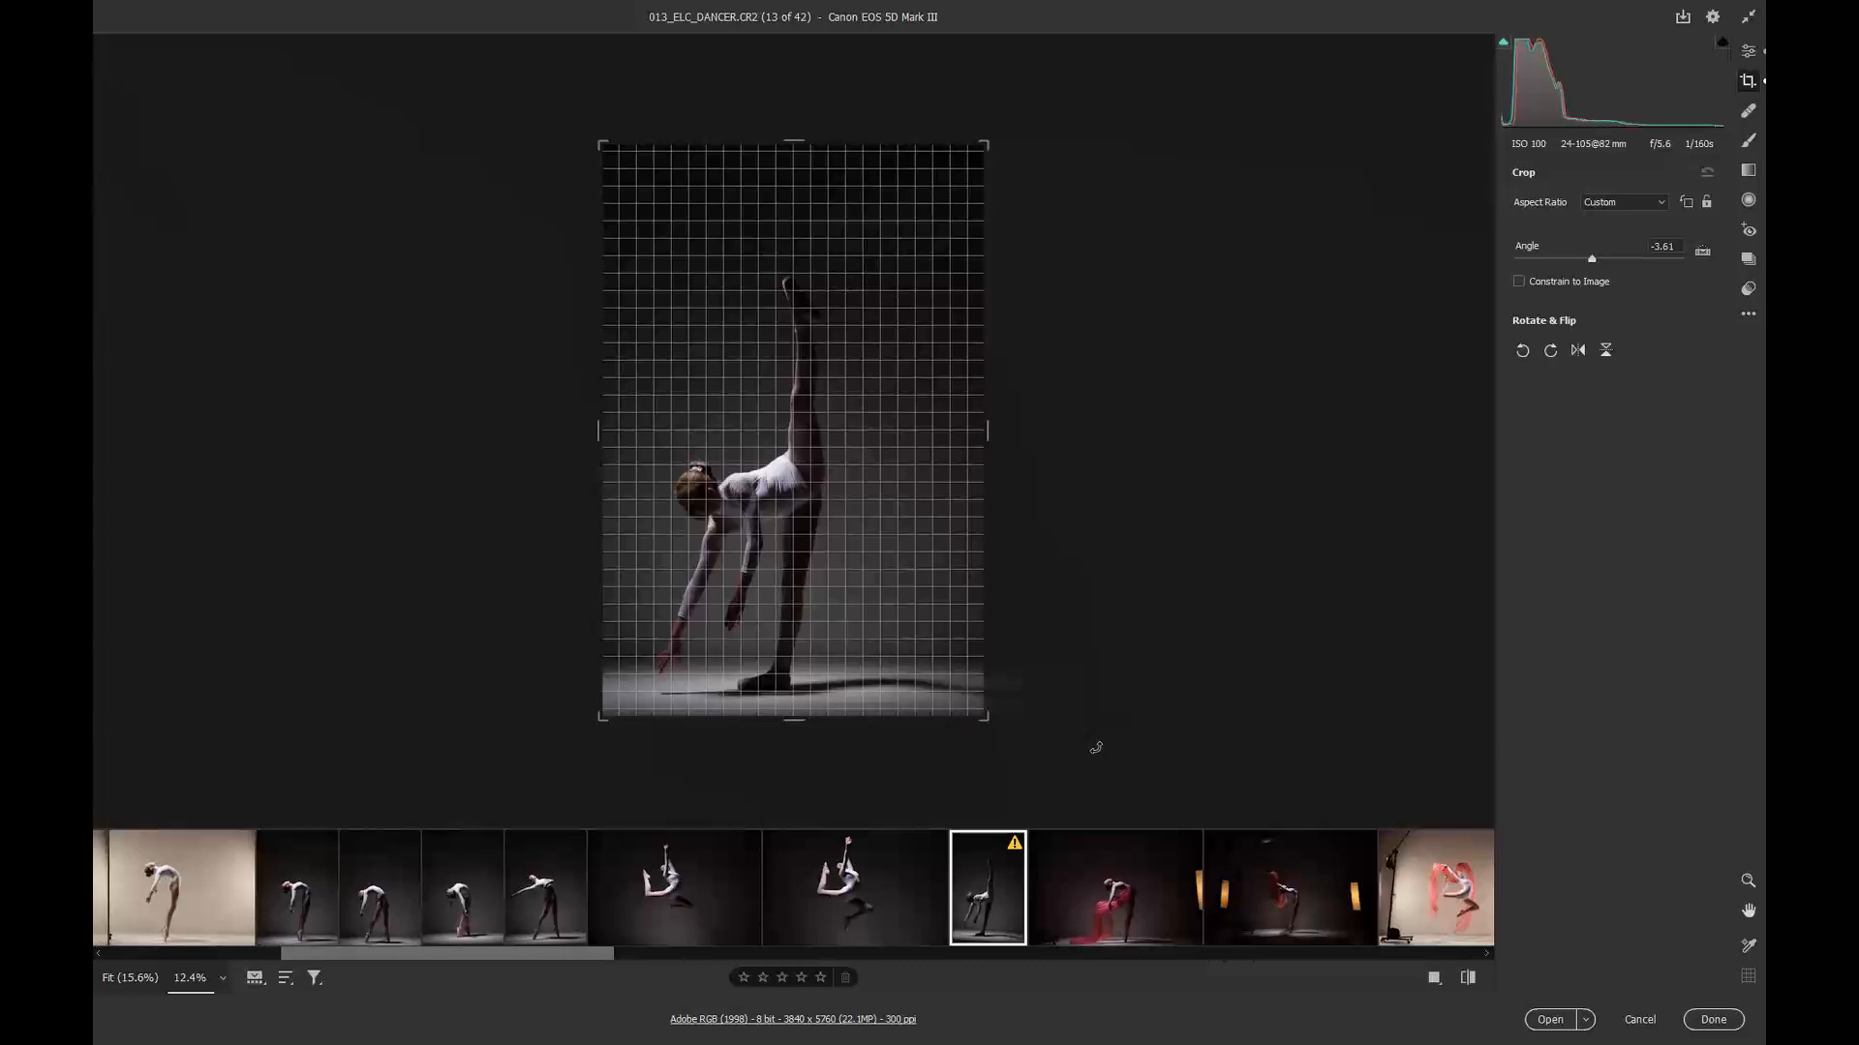
pyautogui.moveTo(1096, 747); pyautogui.dragTo(1096, 748)
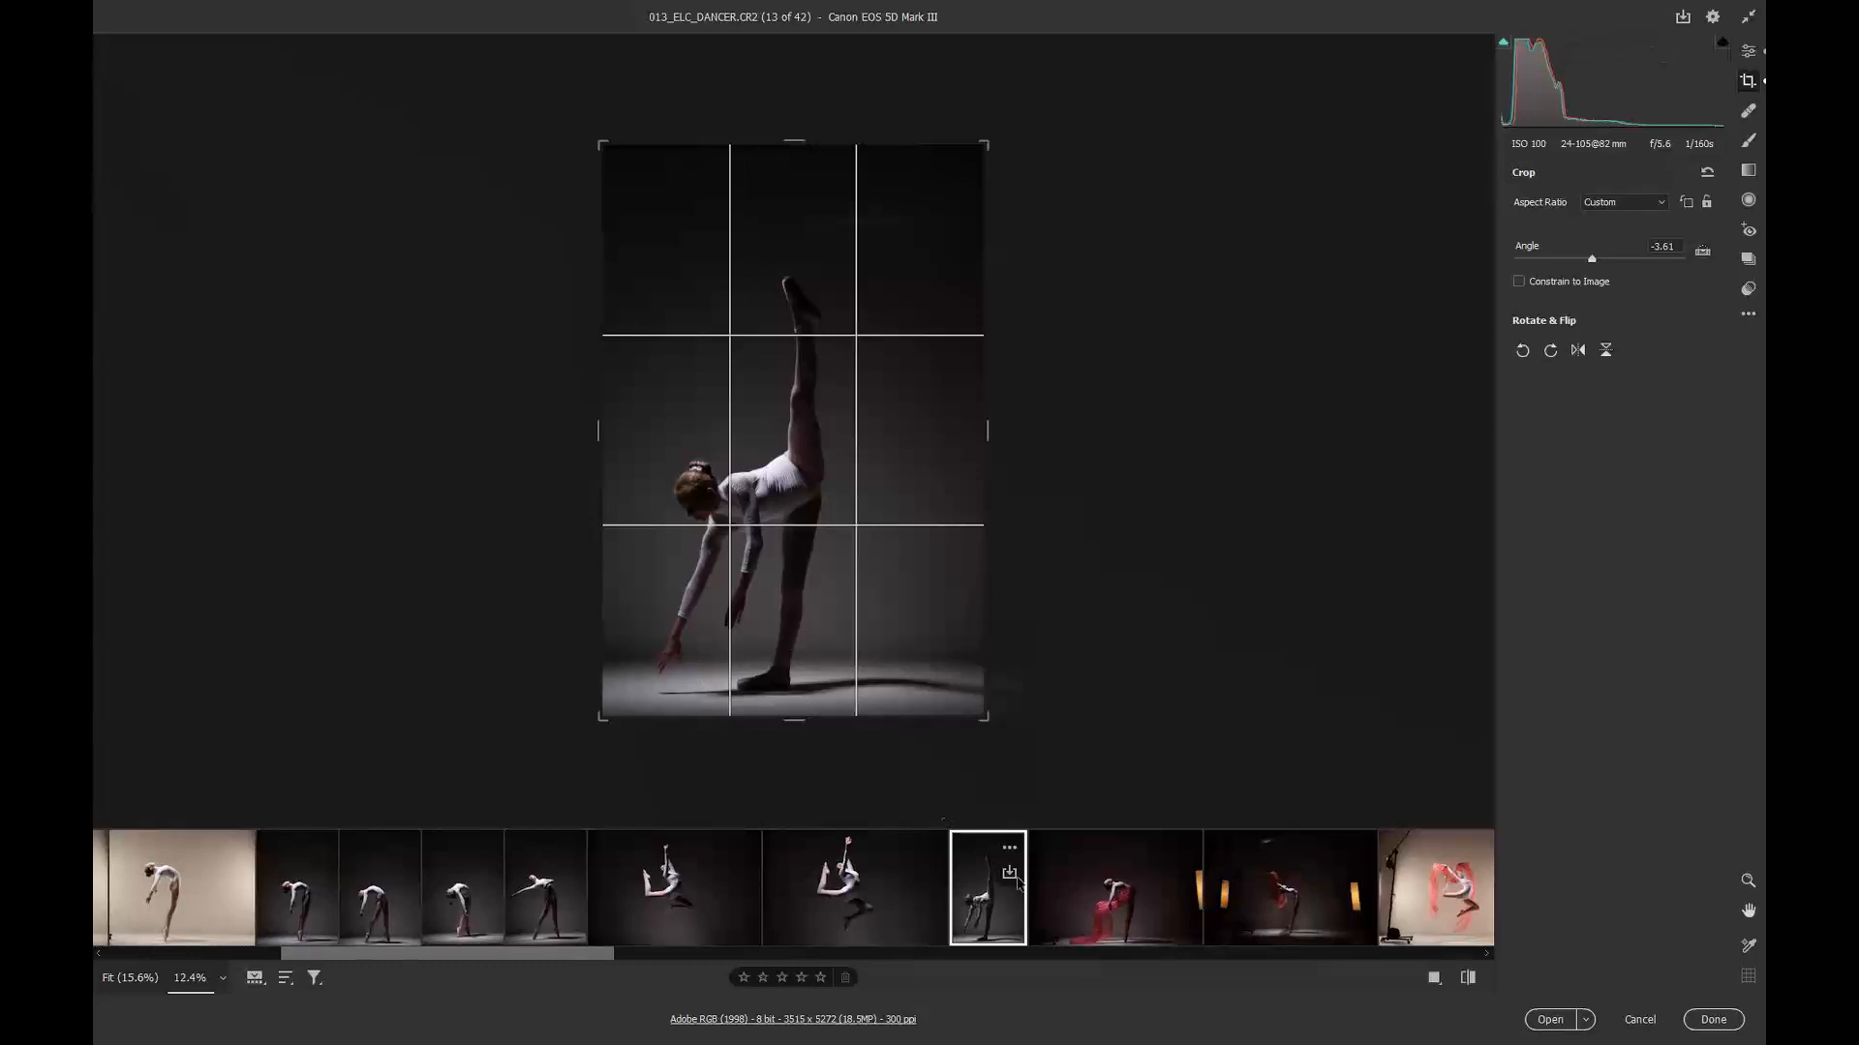
# Step: Straighten image 14 along the floor line, then add image 15 to the selection and pull in the crop's right and left edges
pyautogui.click(1097, 905)
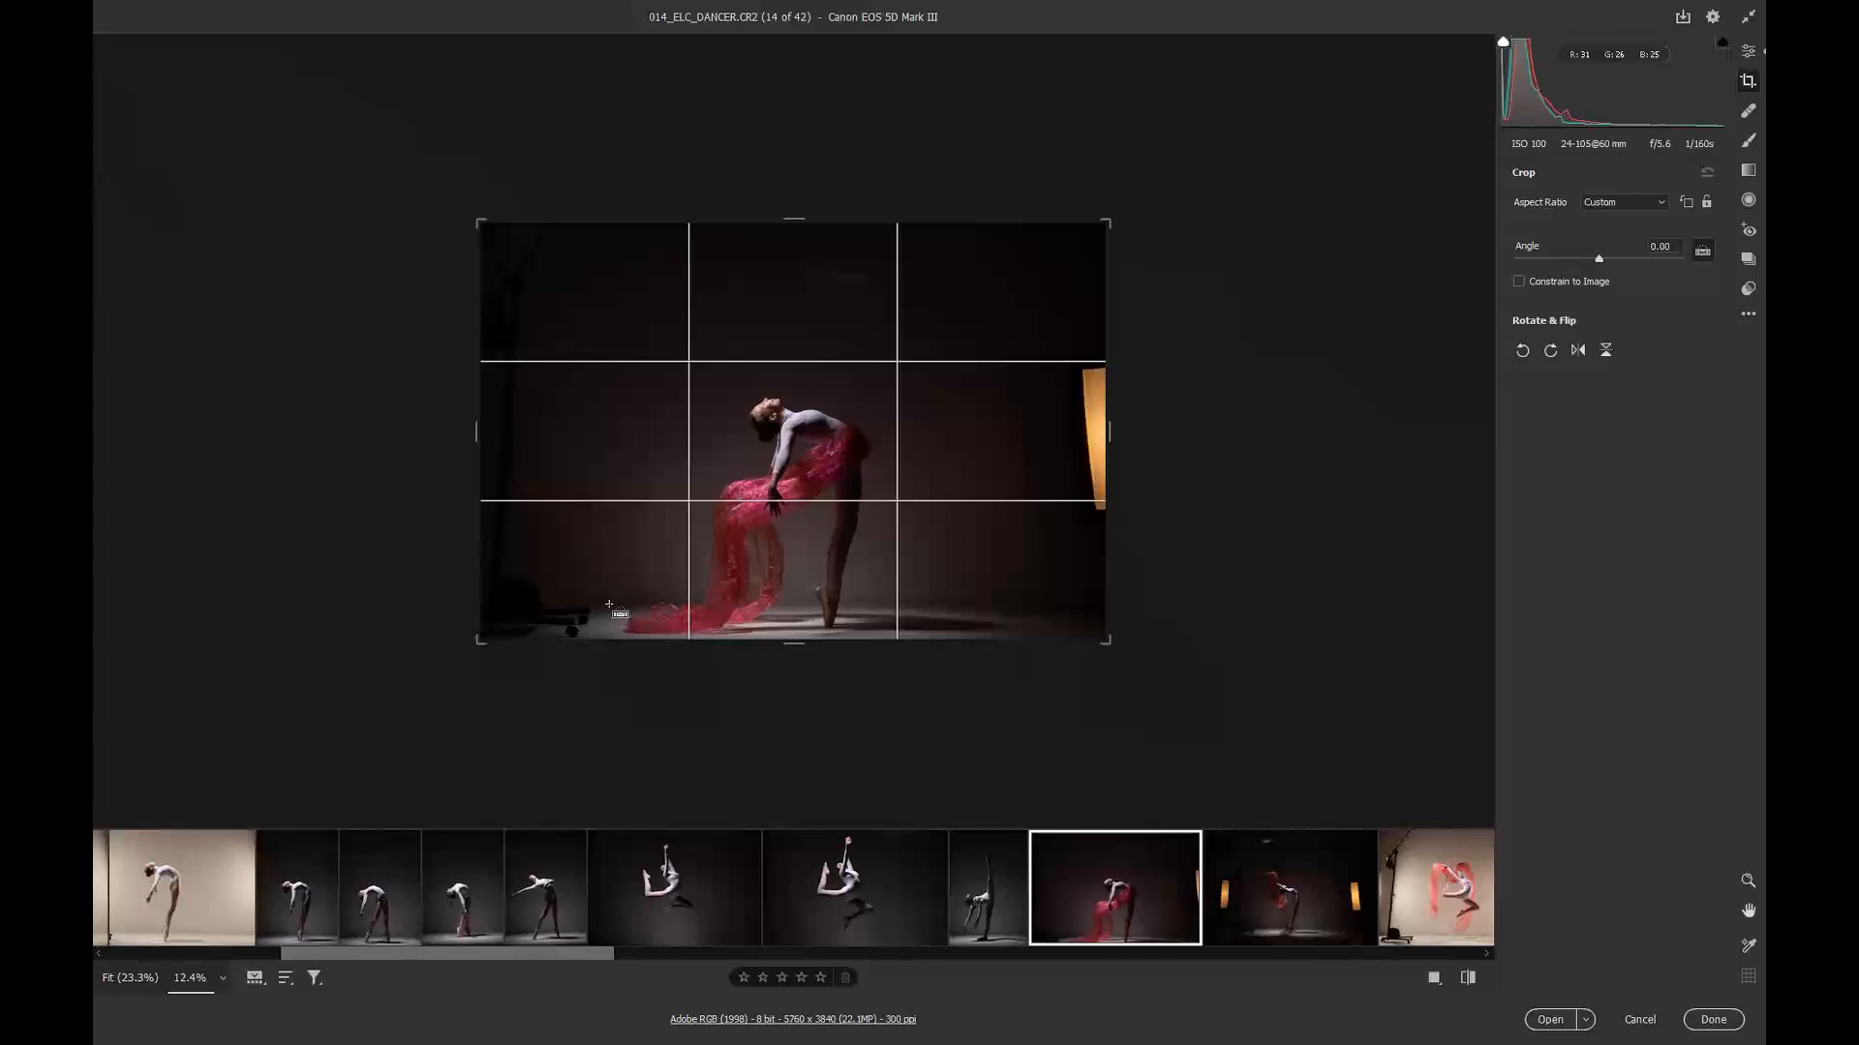
pyautogui.moveTo(609, 604); pyautogui.dragTo(1028, 609)
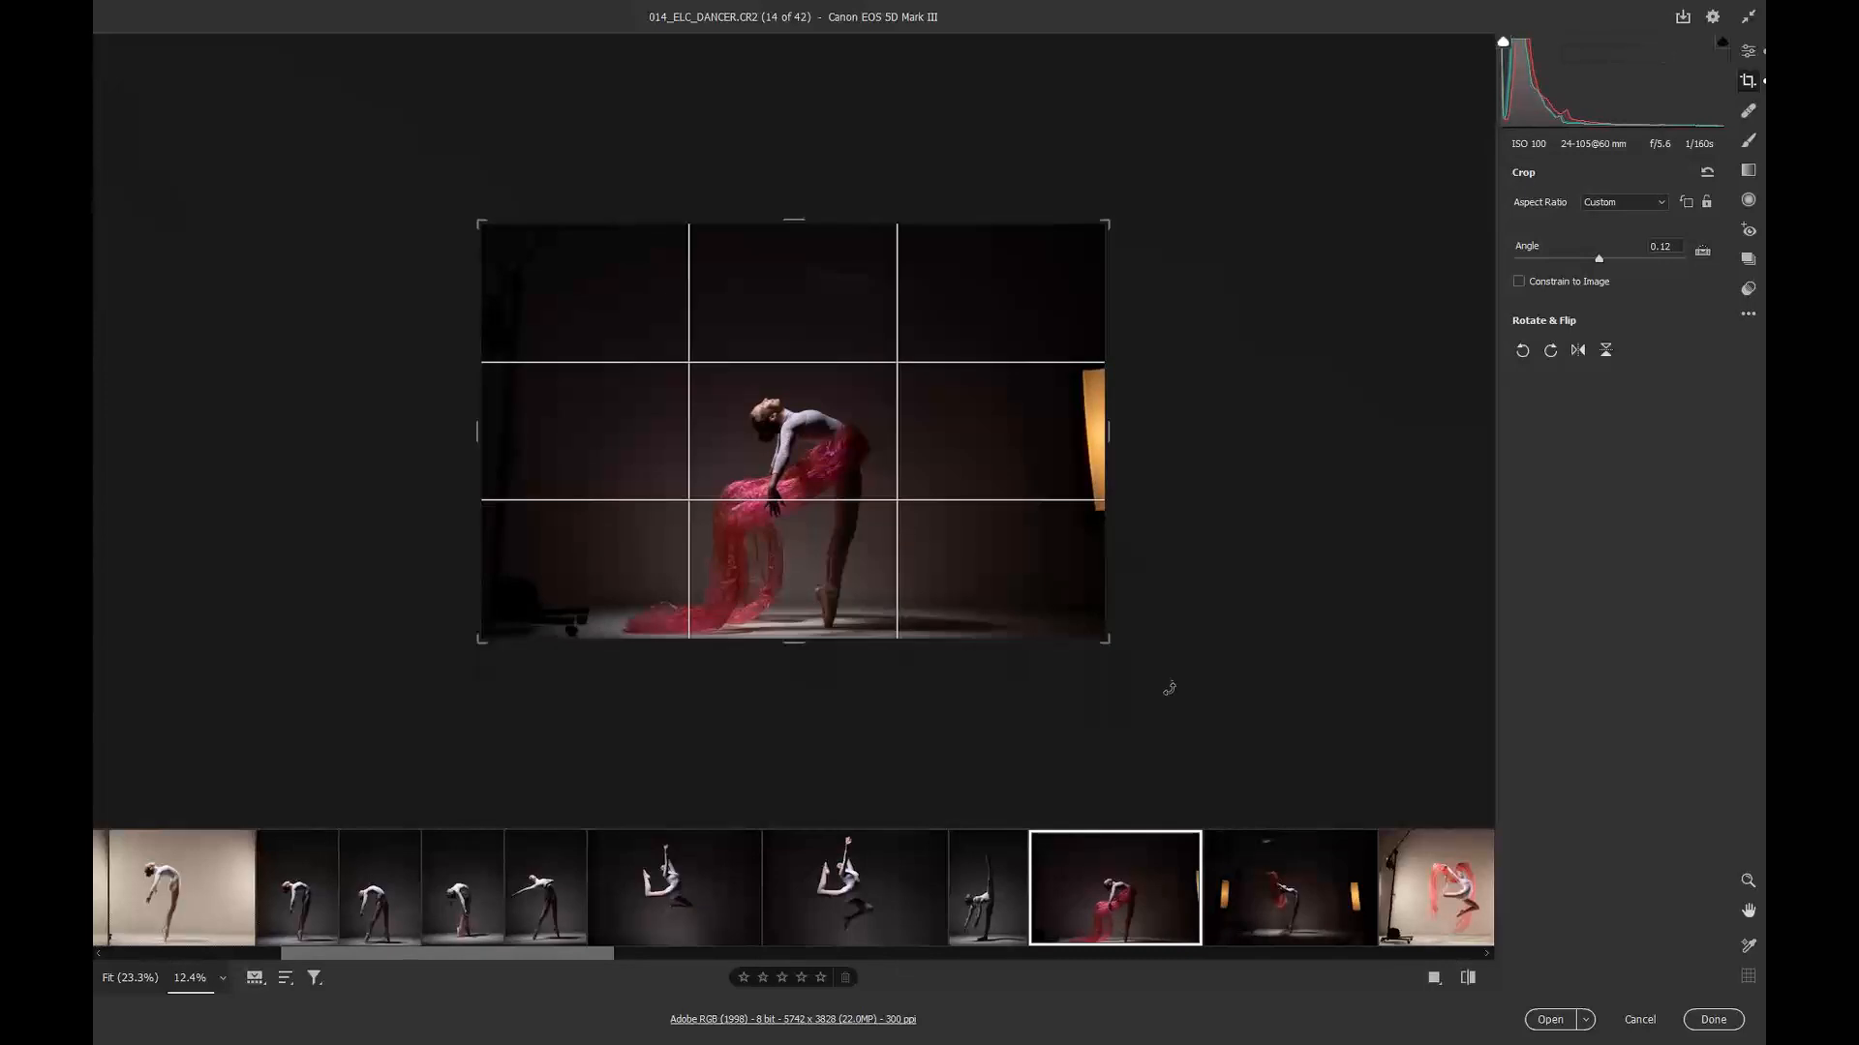
pyautogui.keyDown('shift'); pyautogui.click(1249, 873); pyautogui.keyUp('shift')
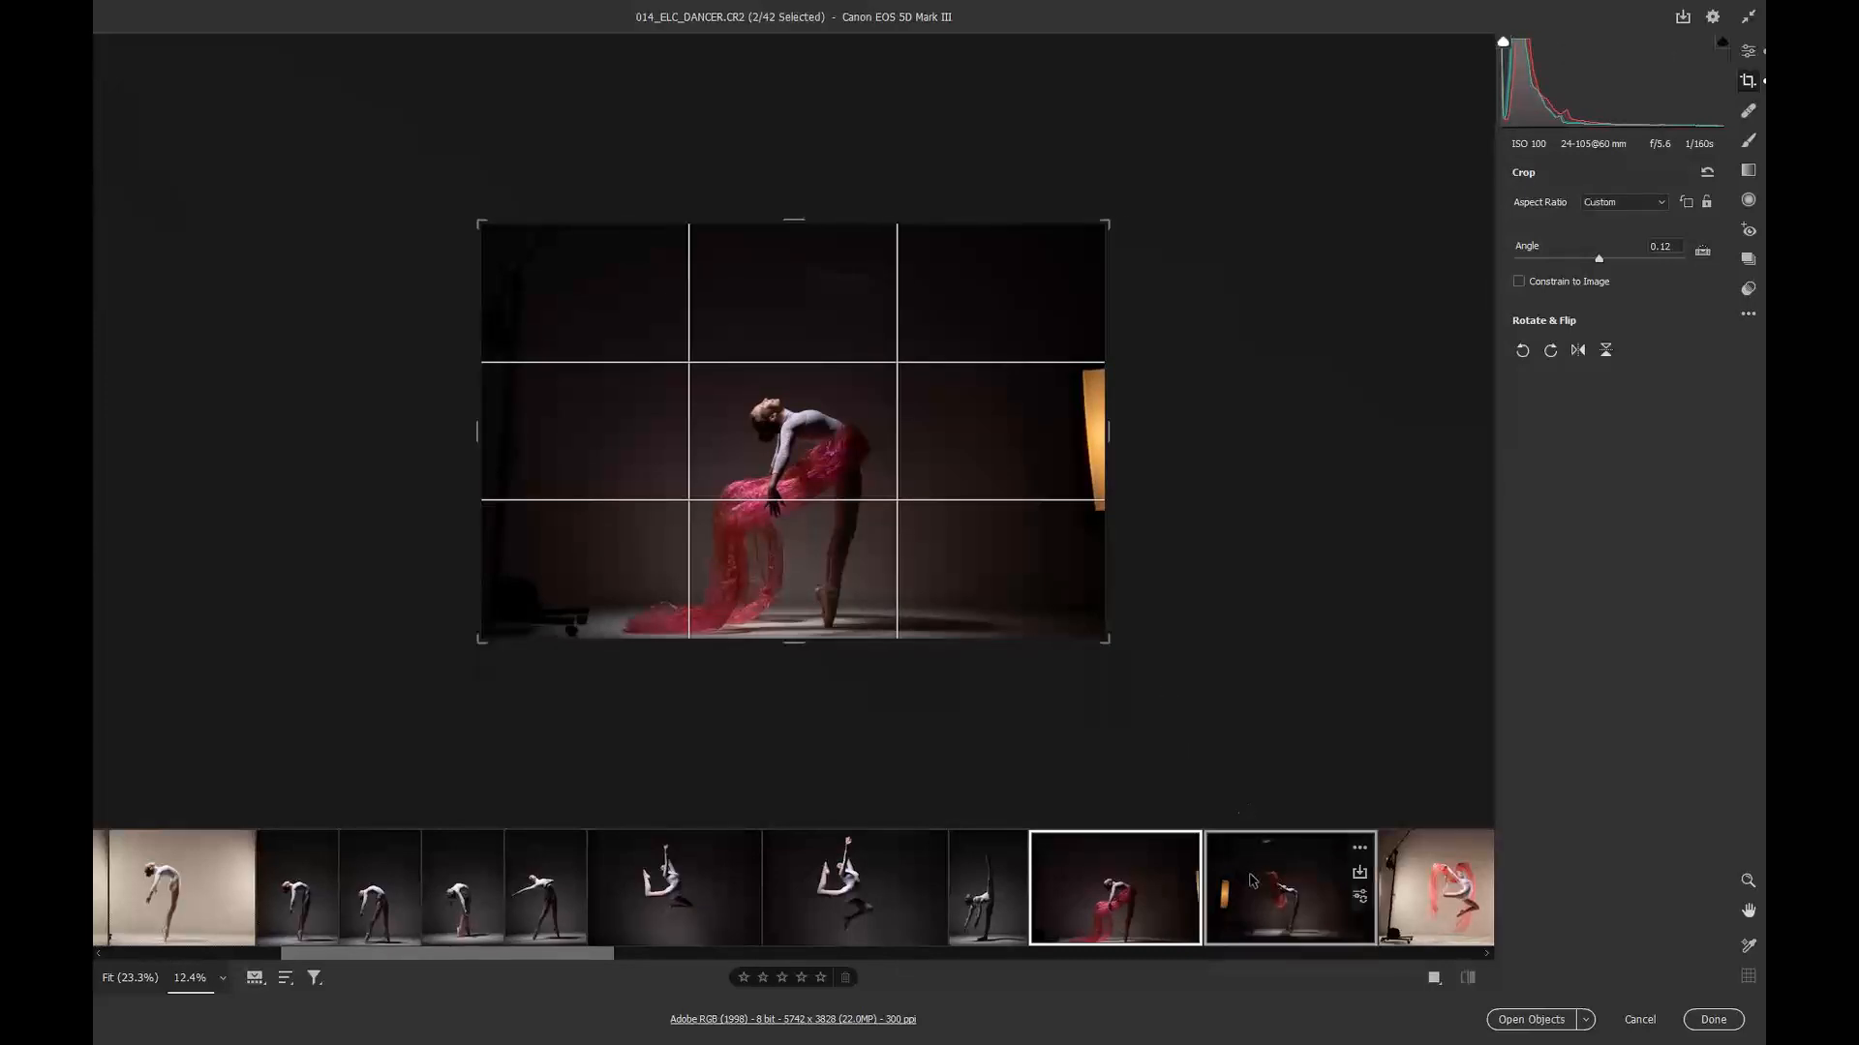
pyautogui.moveTo(1106, 419); pyautogui.dragTo(1079, 419)
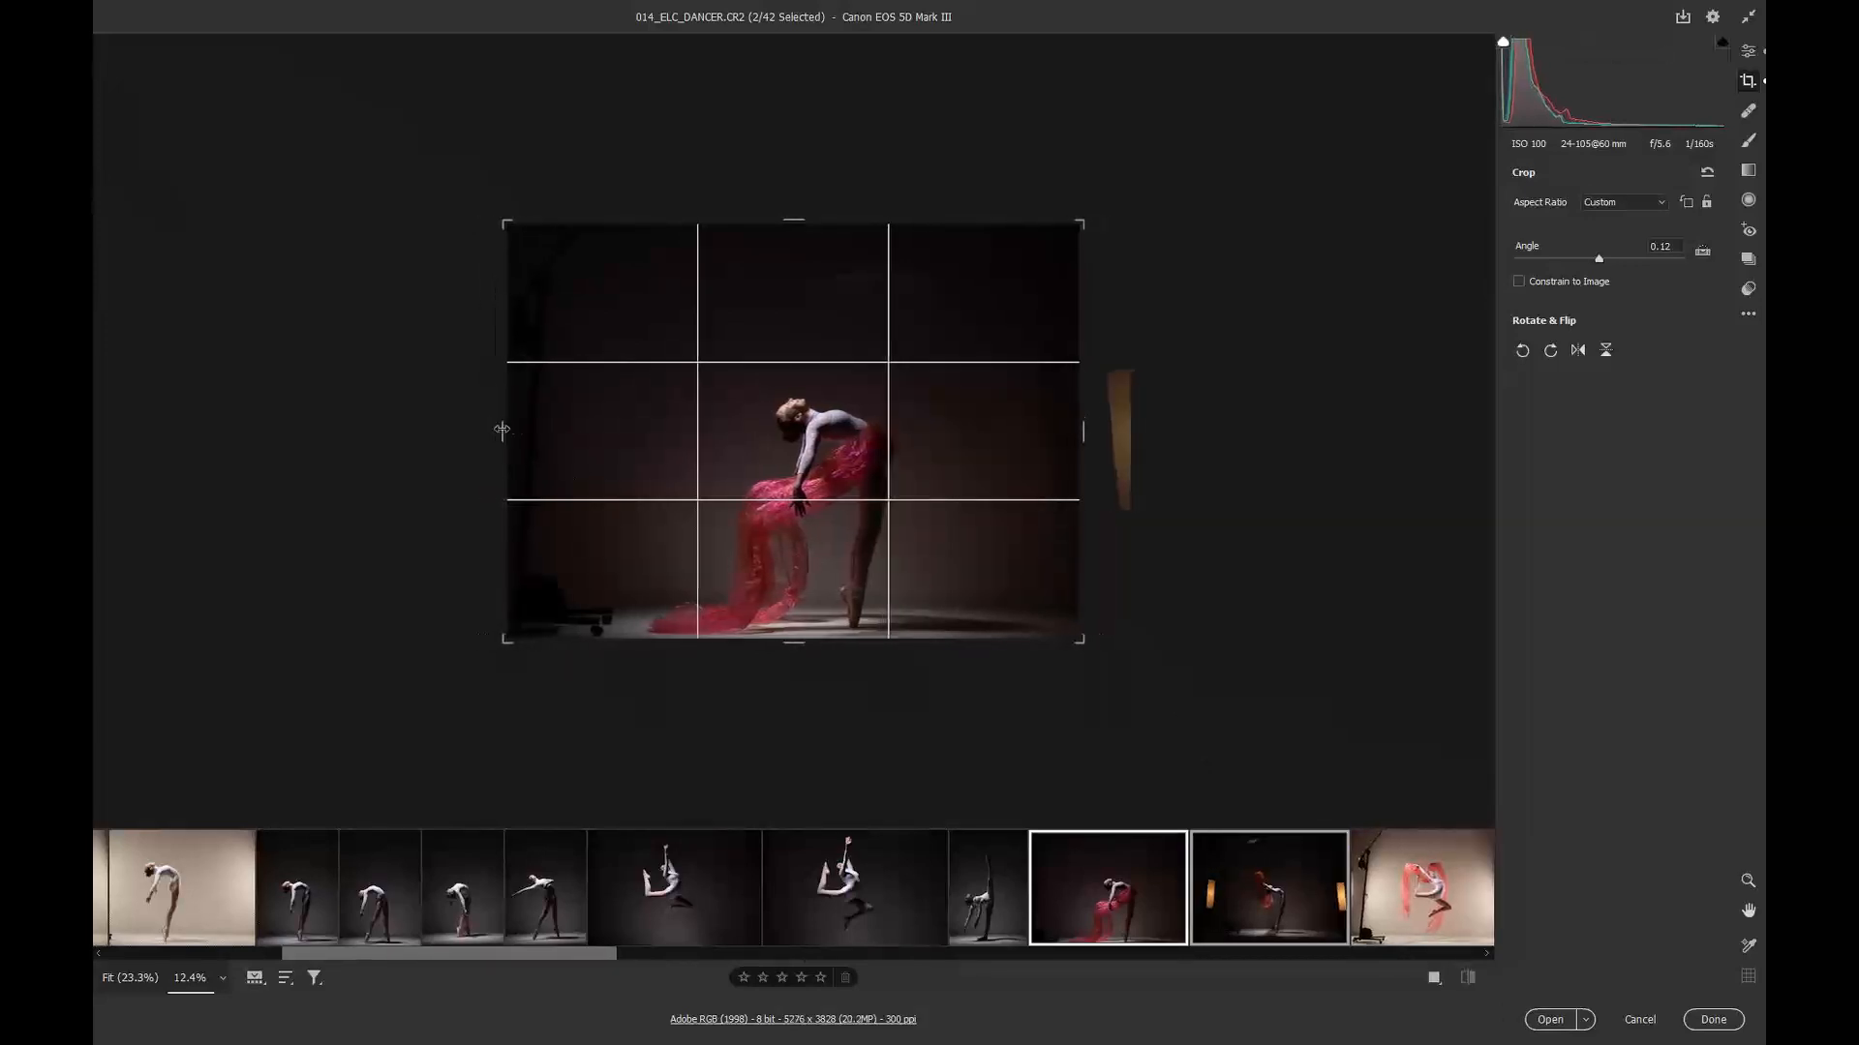
pyautogui.moveTo(501, 428); pyautogui.dragTo(553, 464)
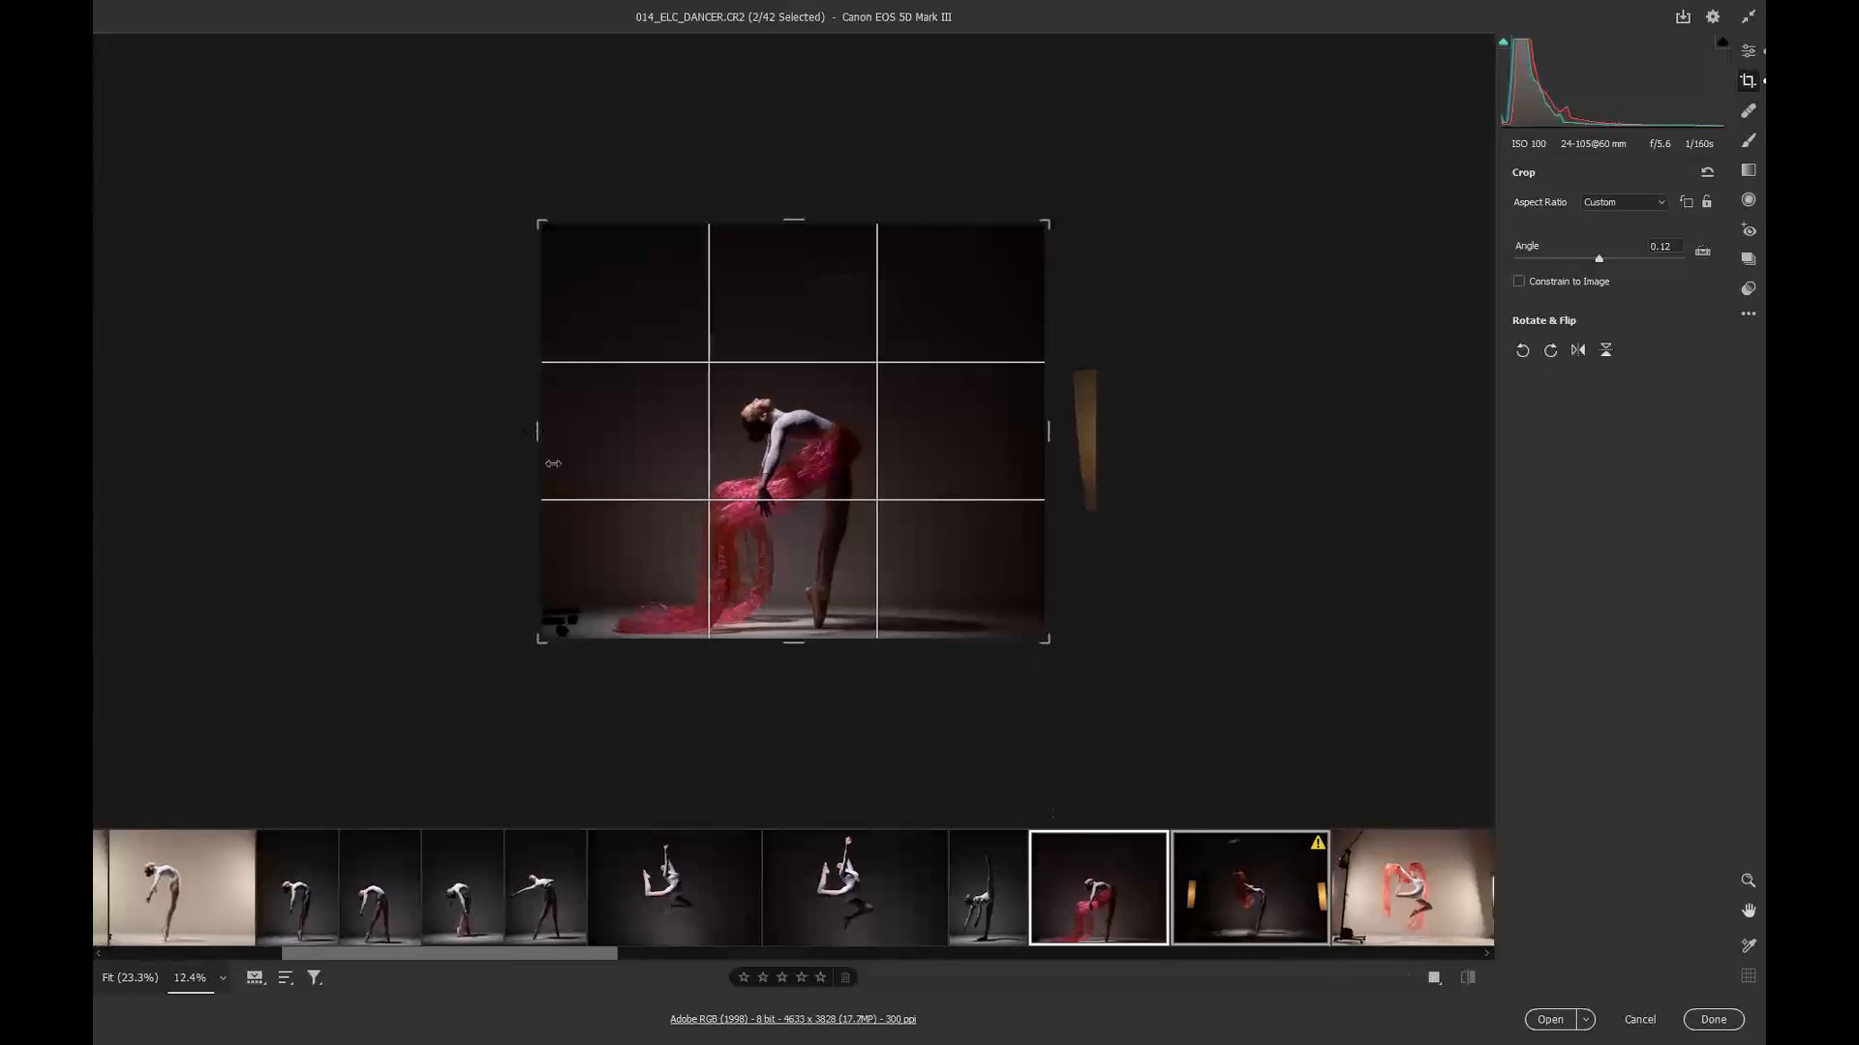
# Step: On image 15 alone, tighten the crop from the right, left, top and bottom edges and rotate it about -0.34 degrees
pyautogui.press('Right')
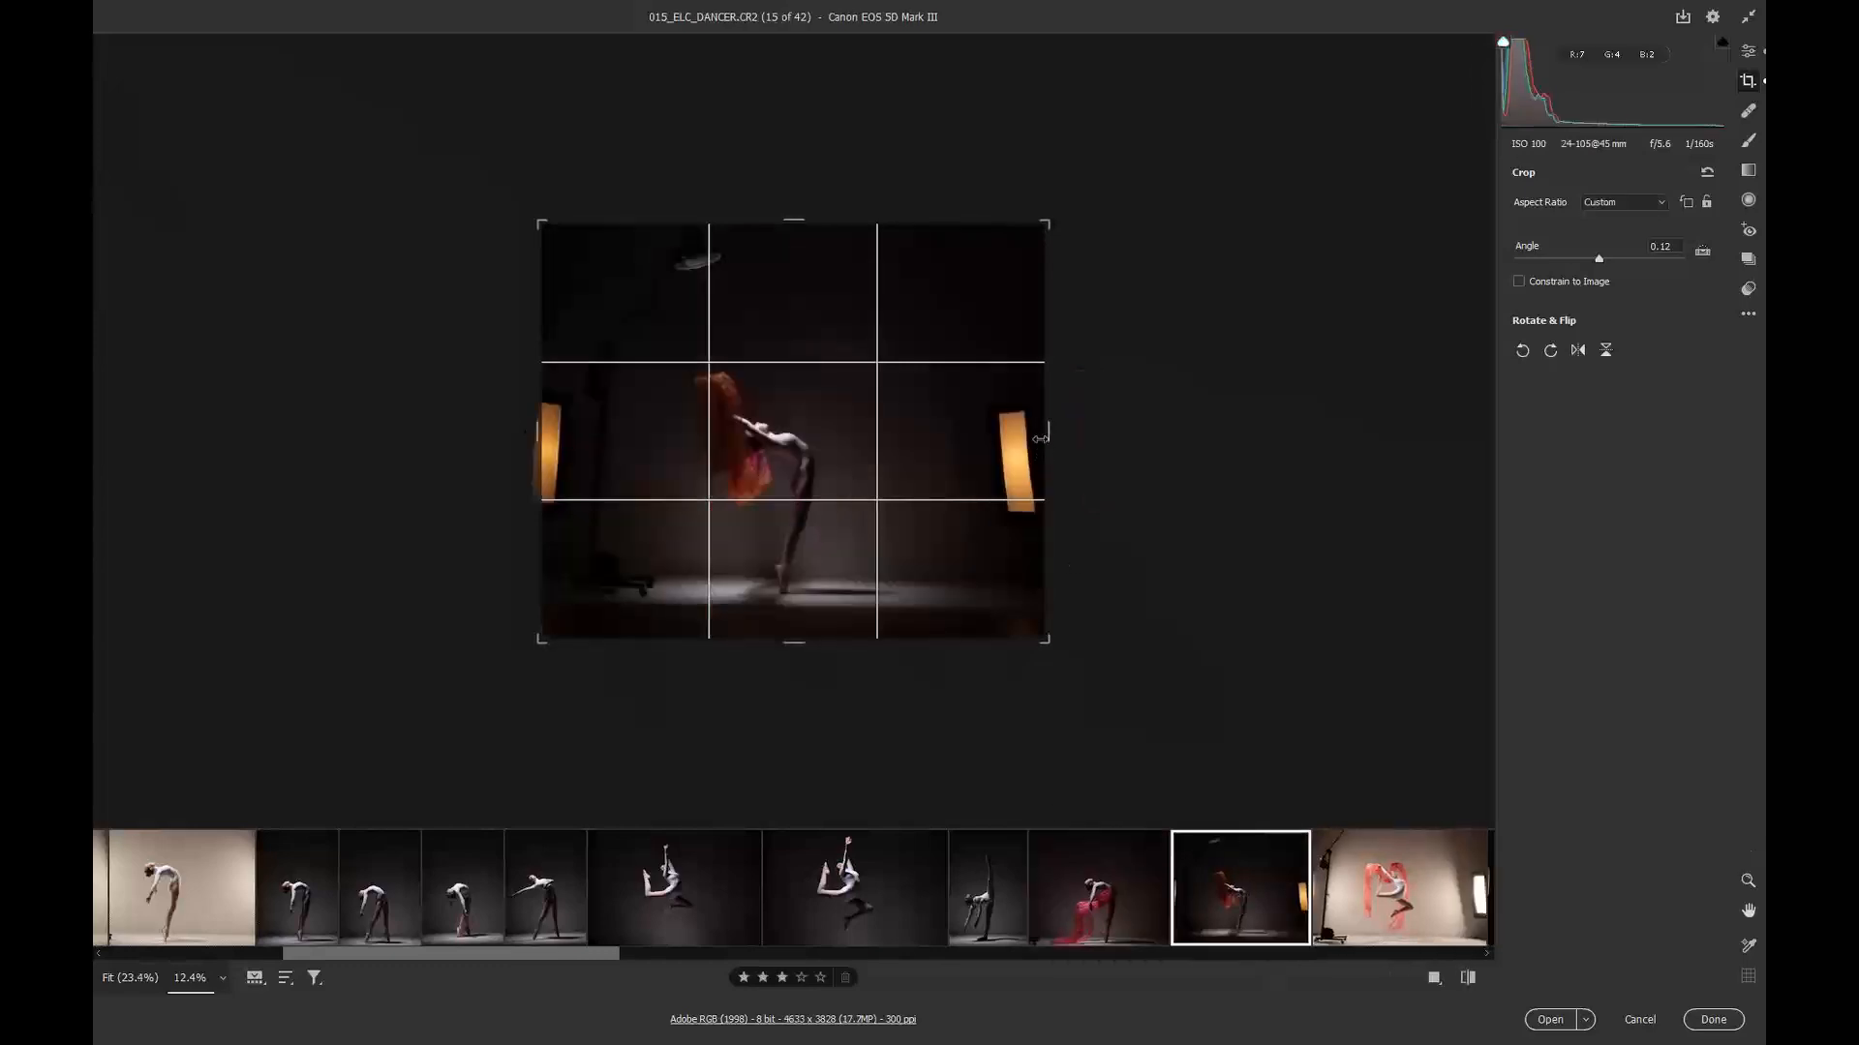
pyautogui.moveTo(1039, 438); pyautogui.dragTo(985, 439)
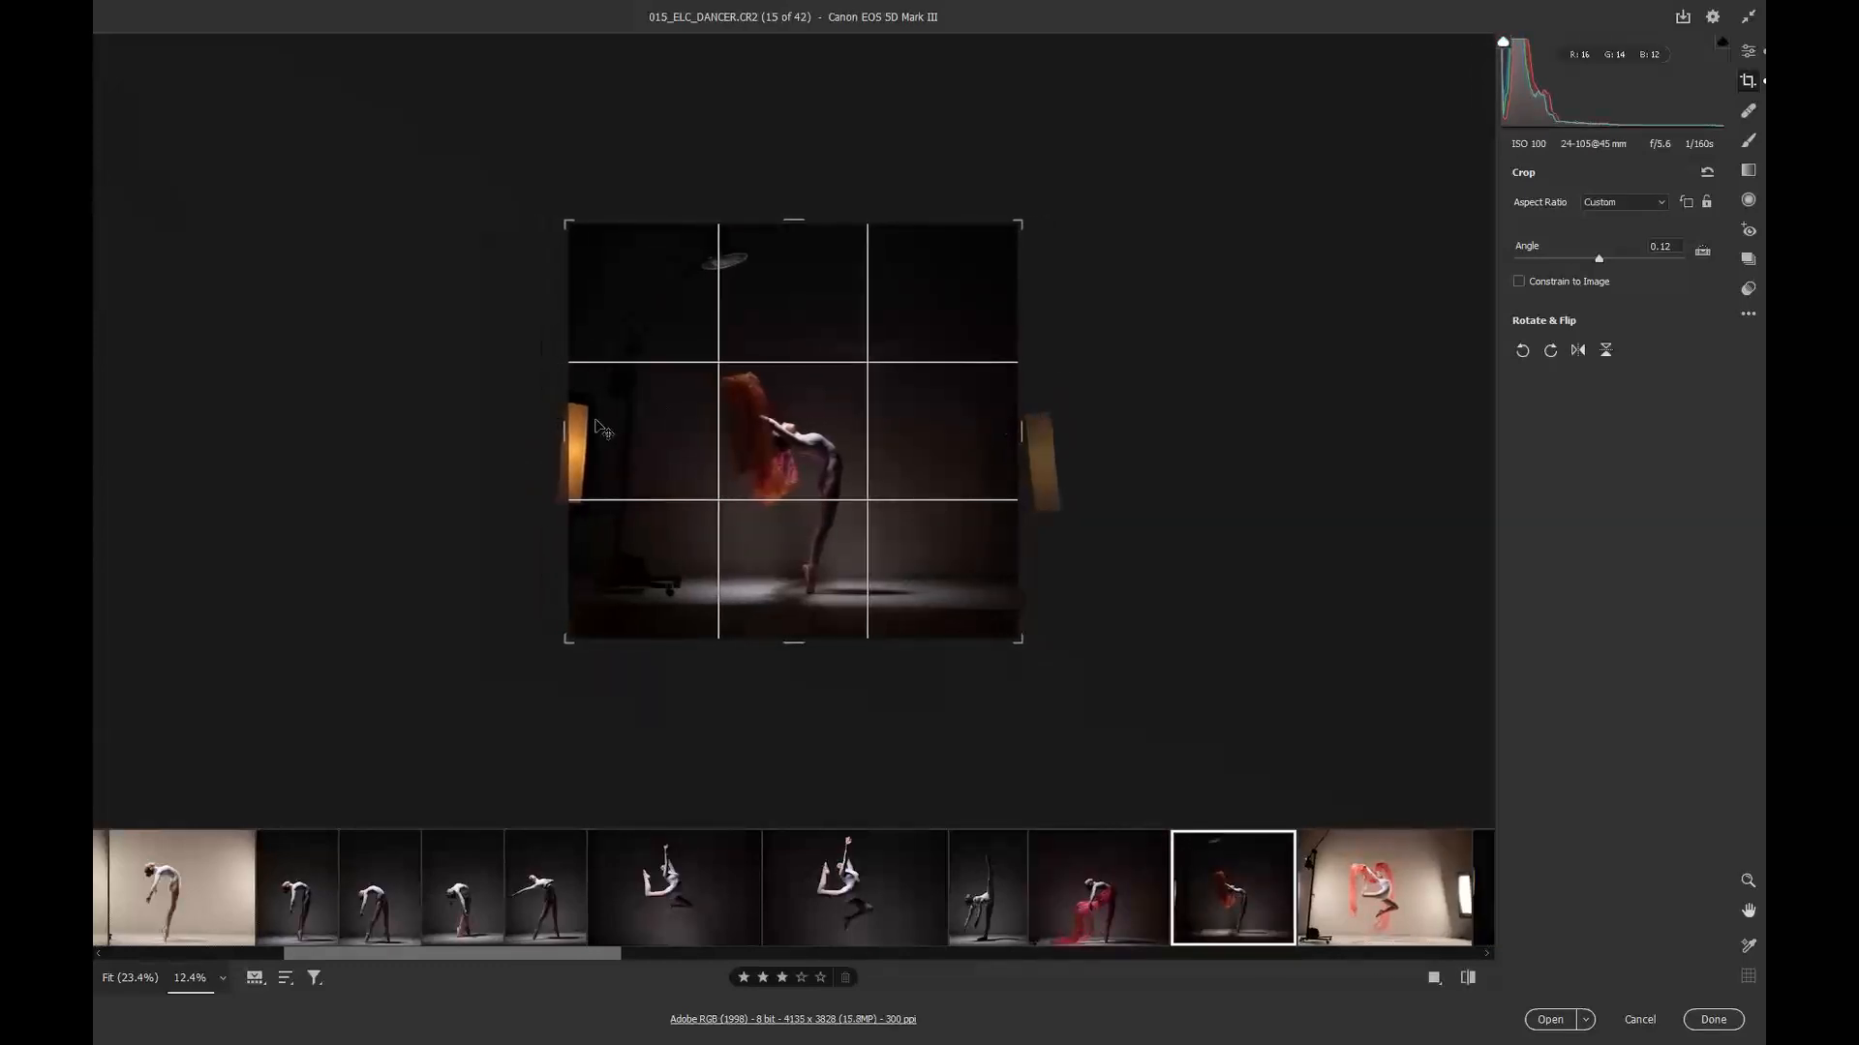
pyautogui.moveTo(566, 433); pyautogui.dragTo(651, 434)
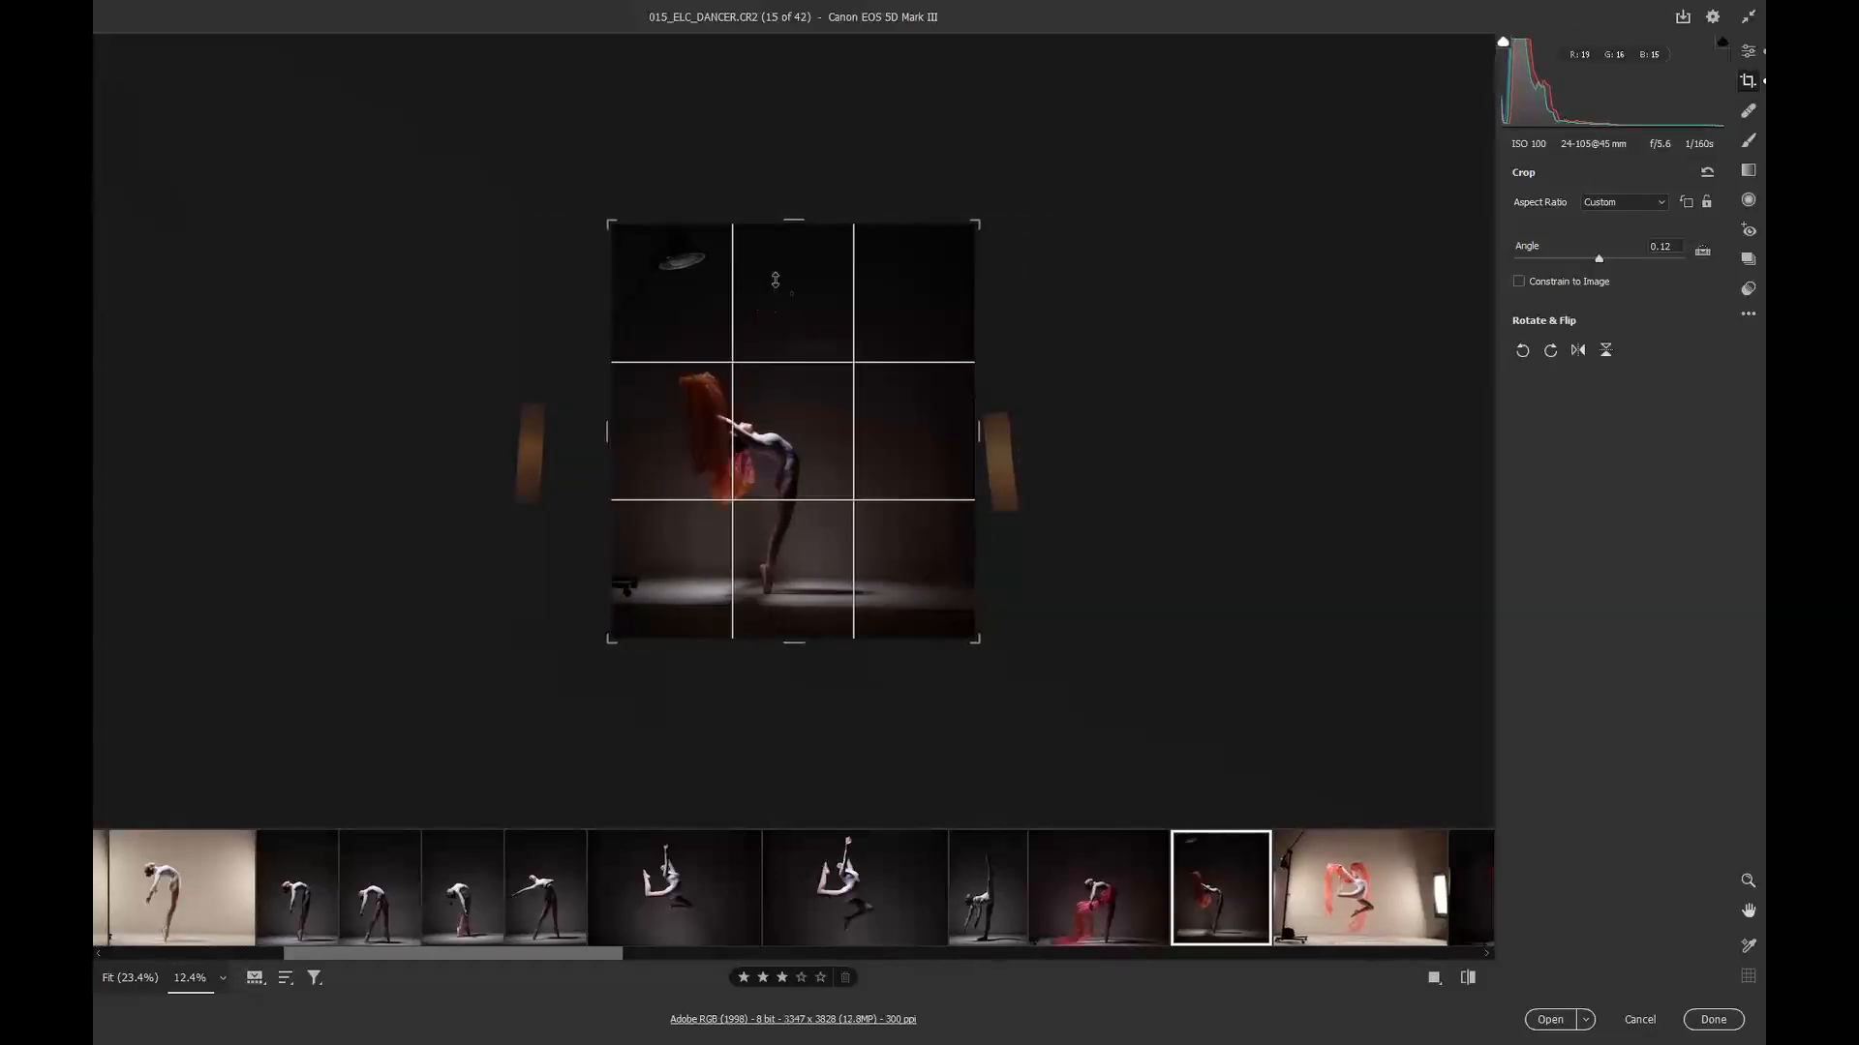
pyautogui.moveTo(781, 221); pyautogui.dragTo(774, 282)
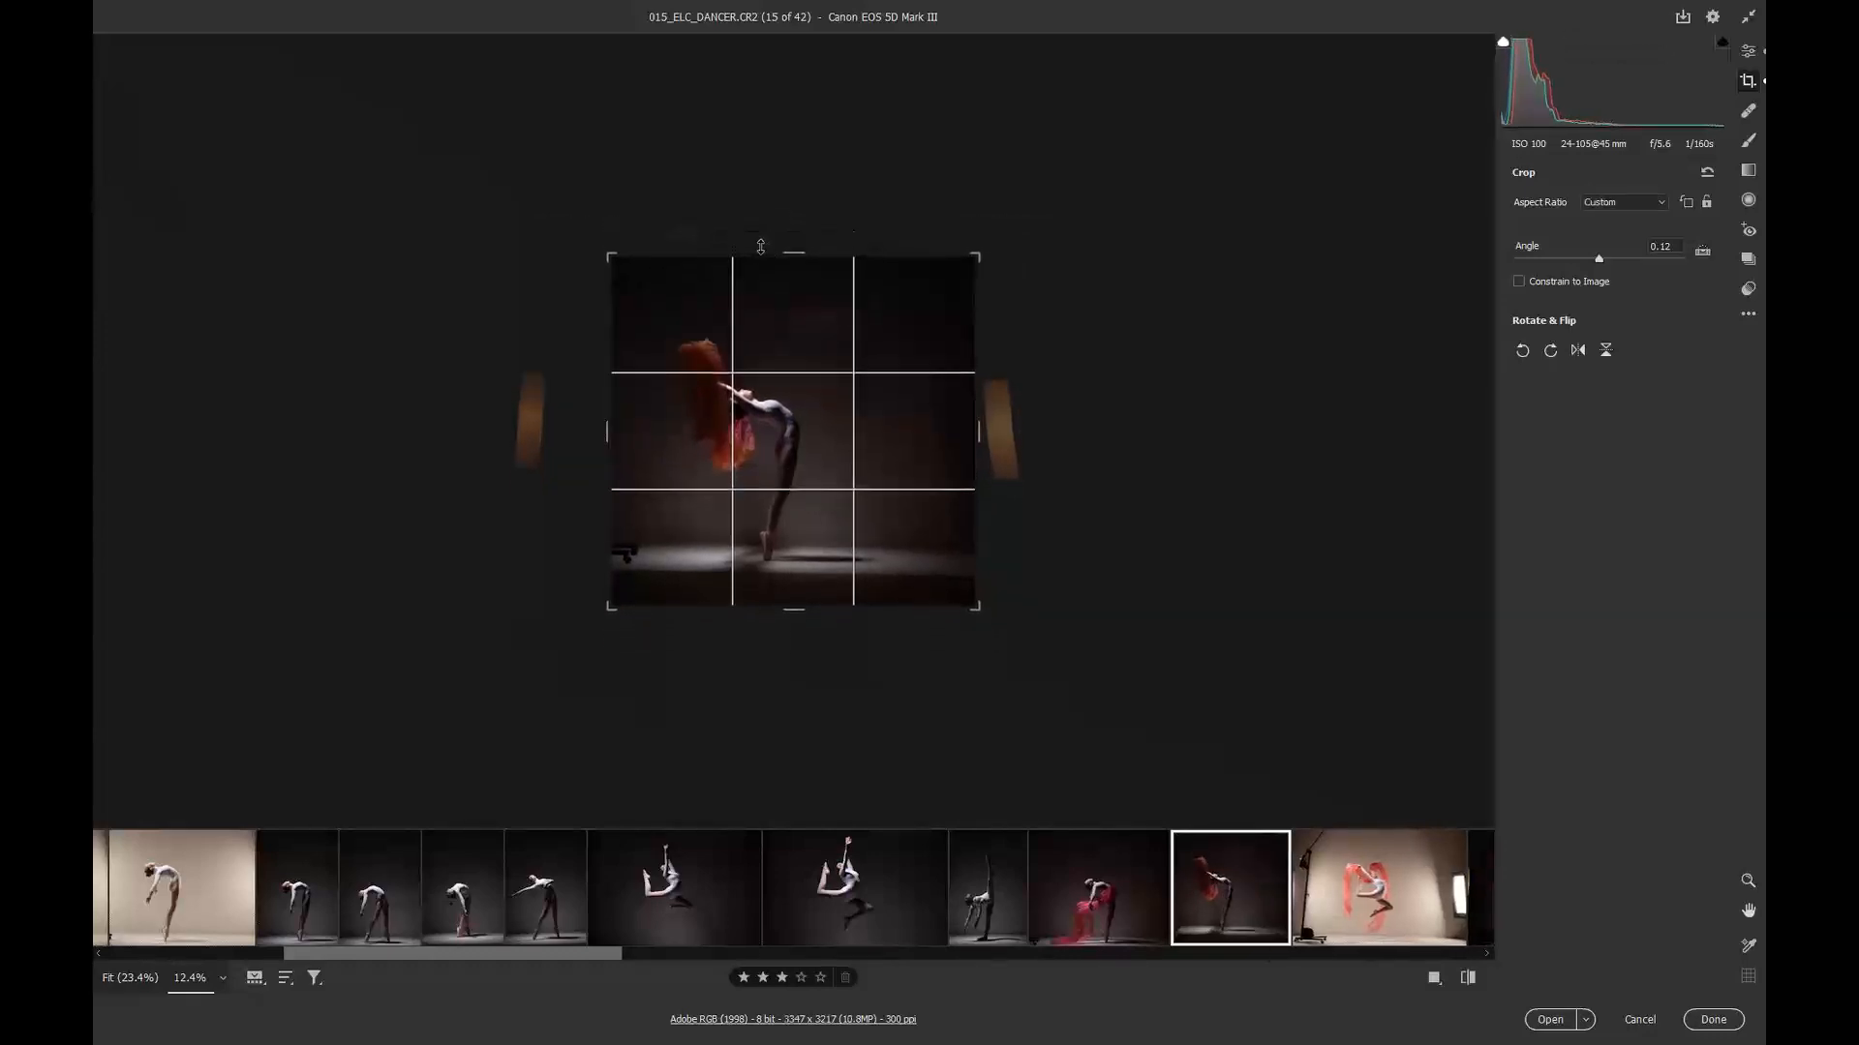
pyautogui.moveTo(788, 610); pyautogui.dragTo(784, 556)
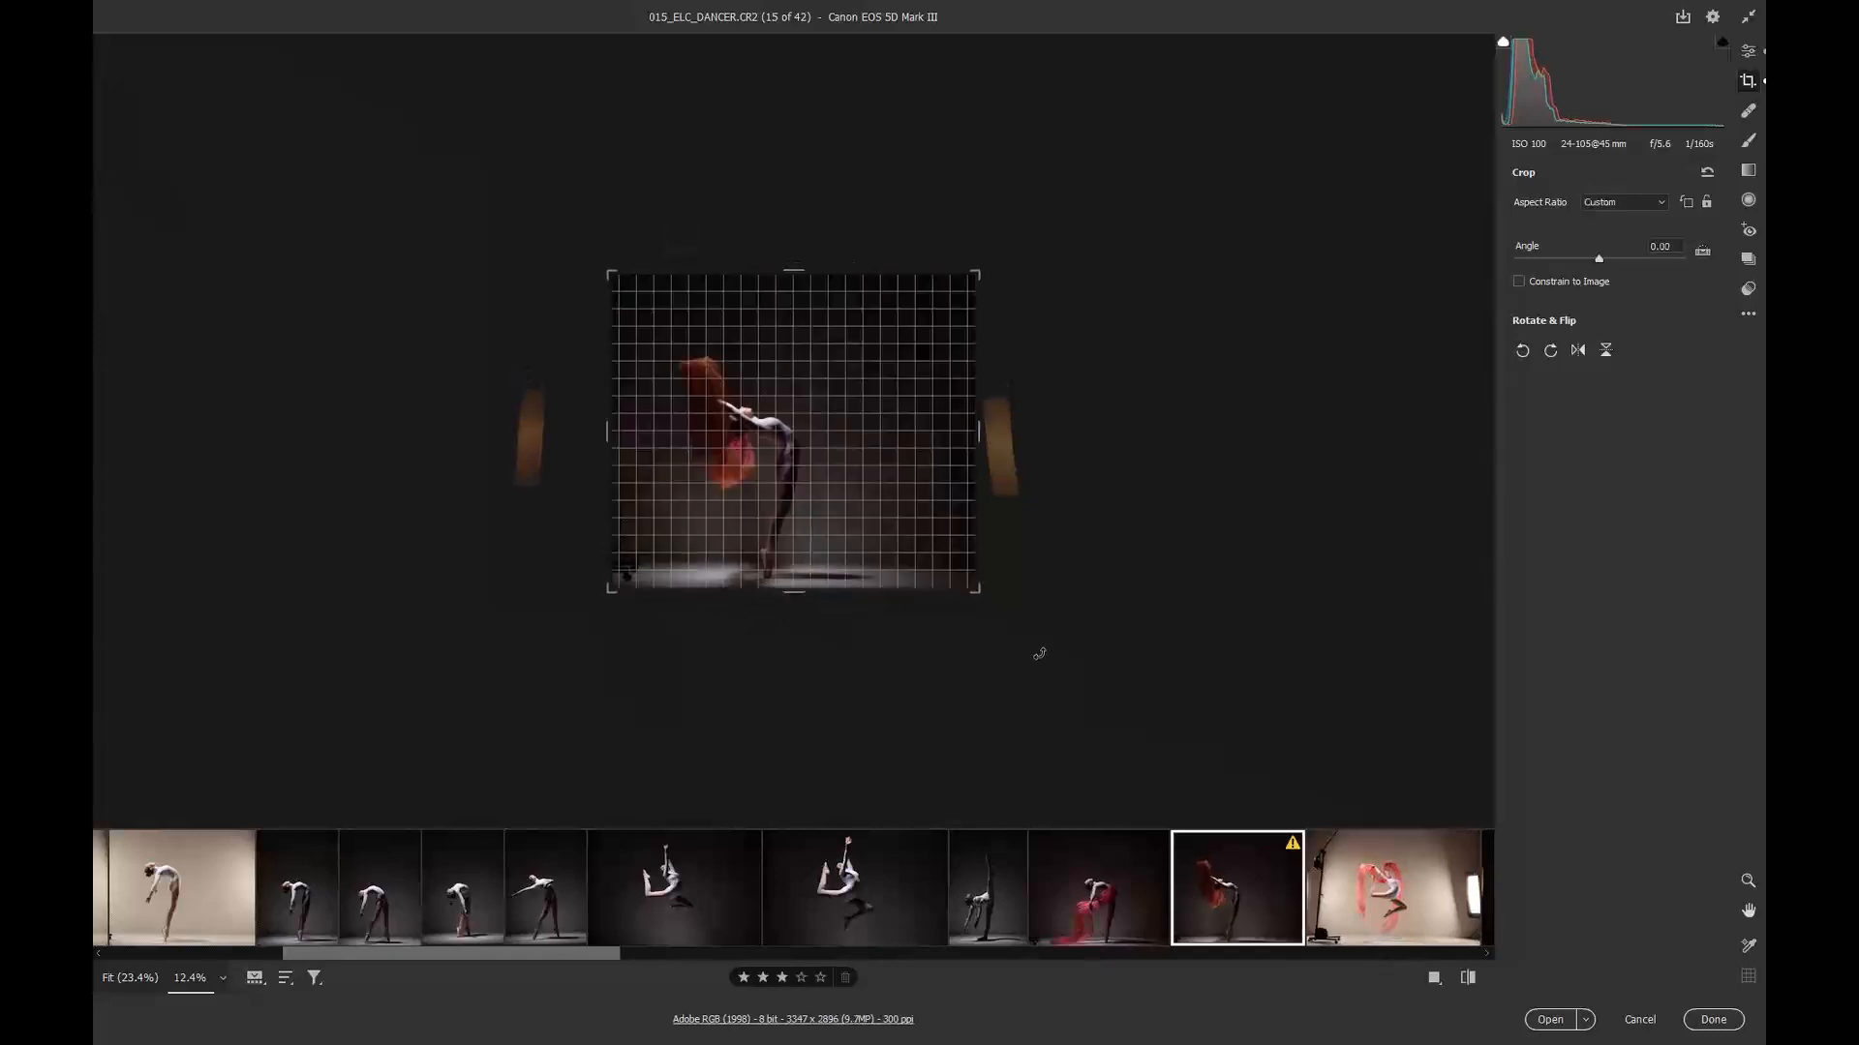
pyautogui.moveTo(1039, 655); pyautogui.dragTo(1040, 651)
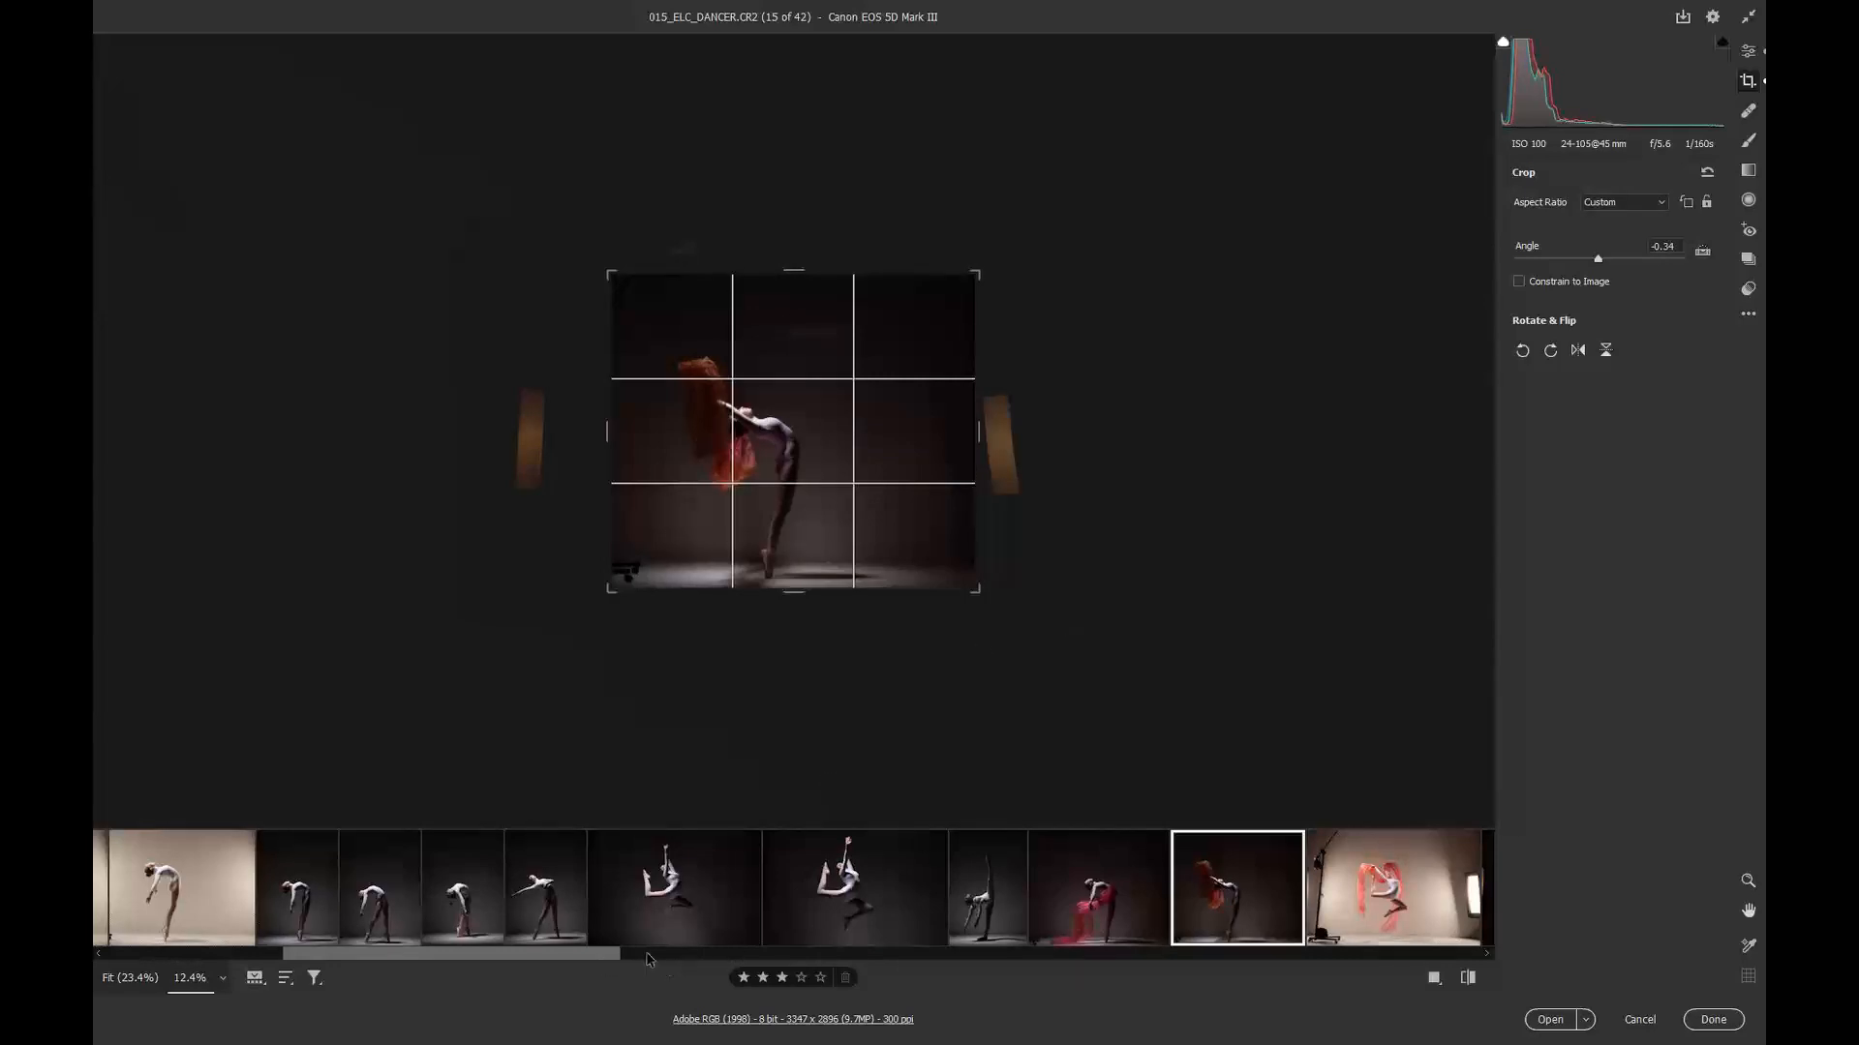
# Step: Scroll to image 16, trim its crop on the left, top, right and bottom, and rotate it about -1.77 degrees
pyautogui.moveTo(611, 957); pyautogui.dragTo(777, 960)
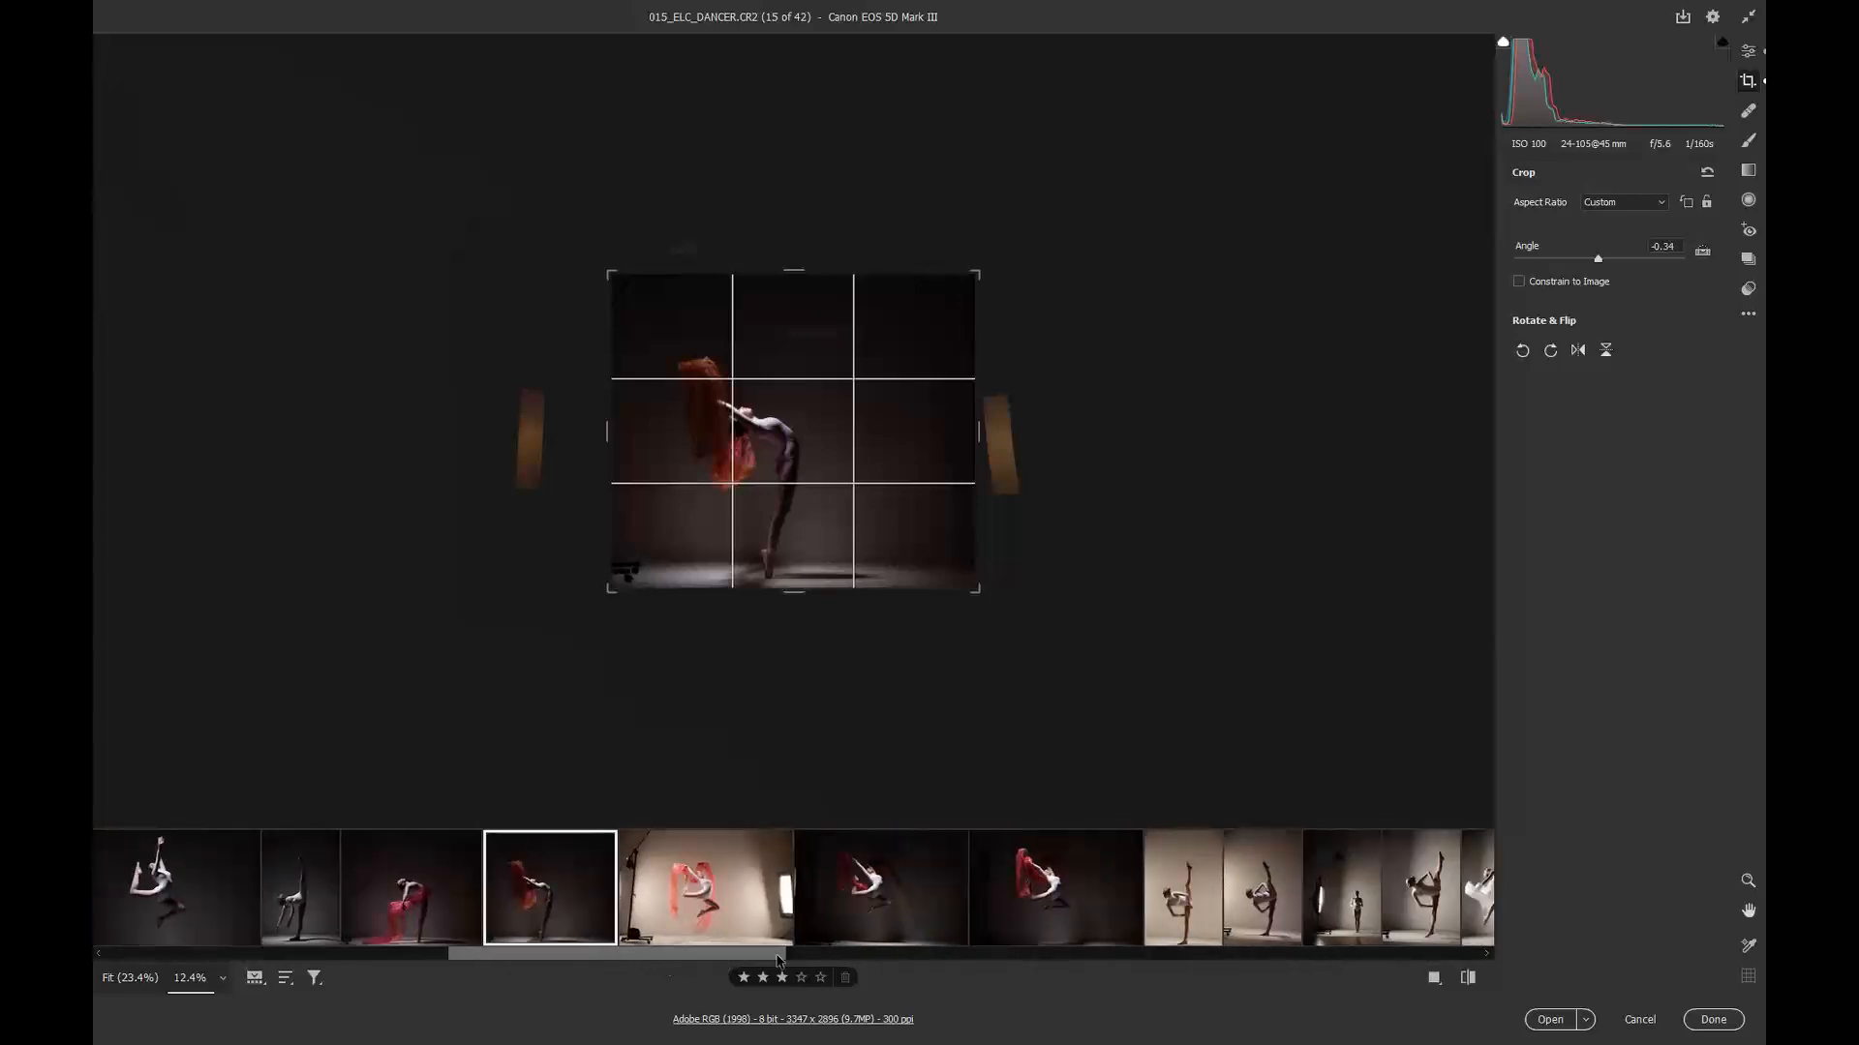
pyautogui.click(638, 879)
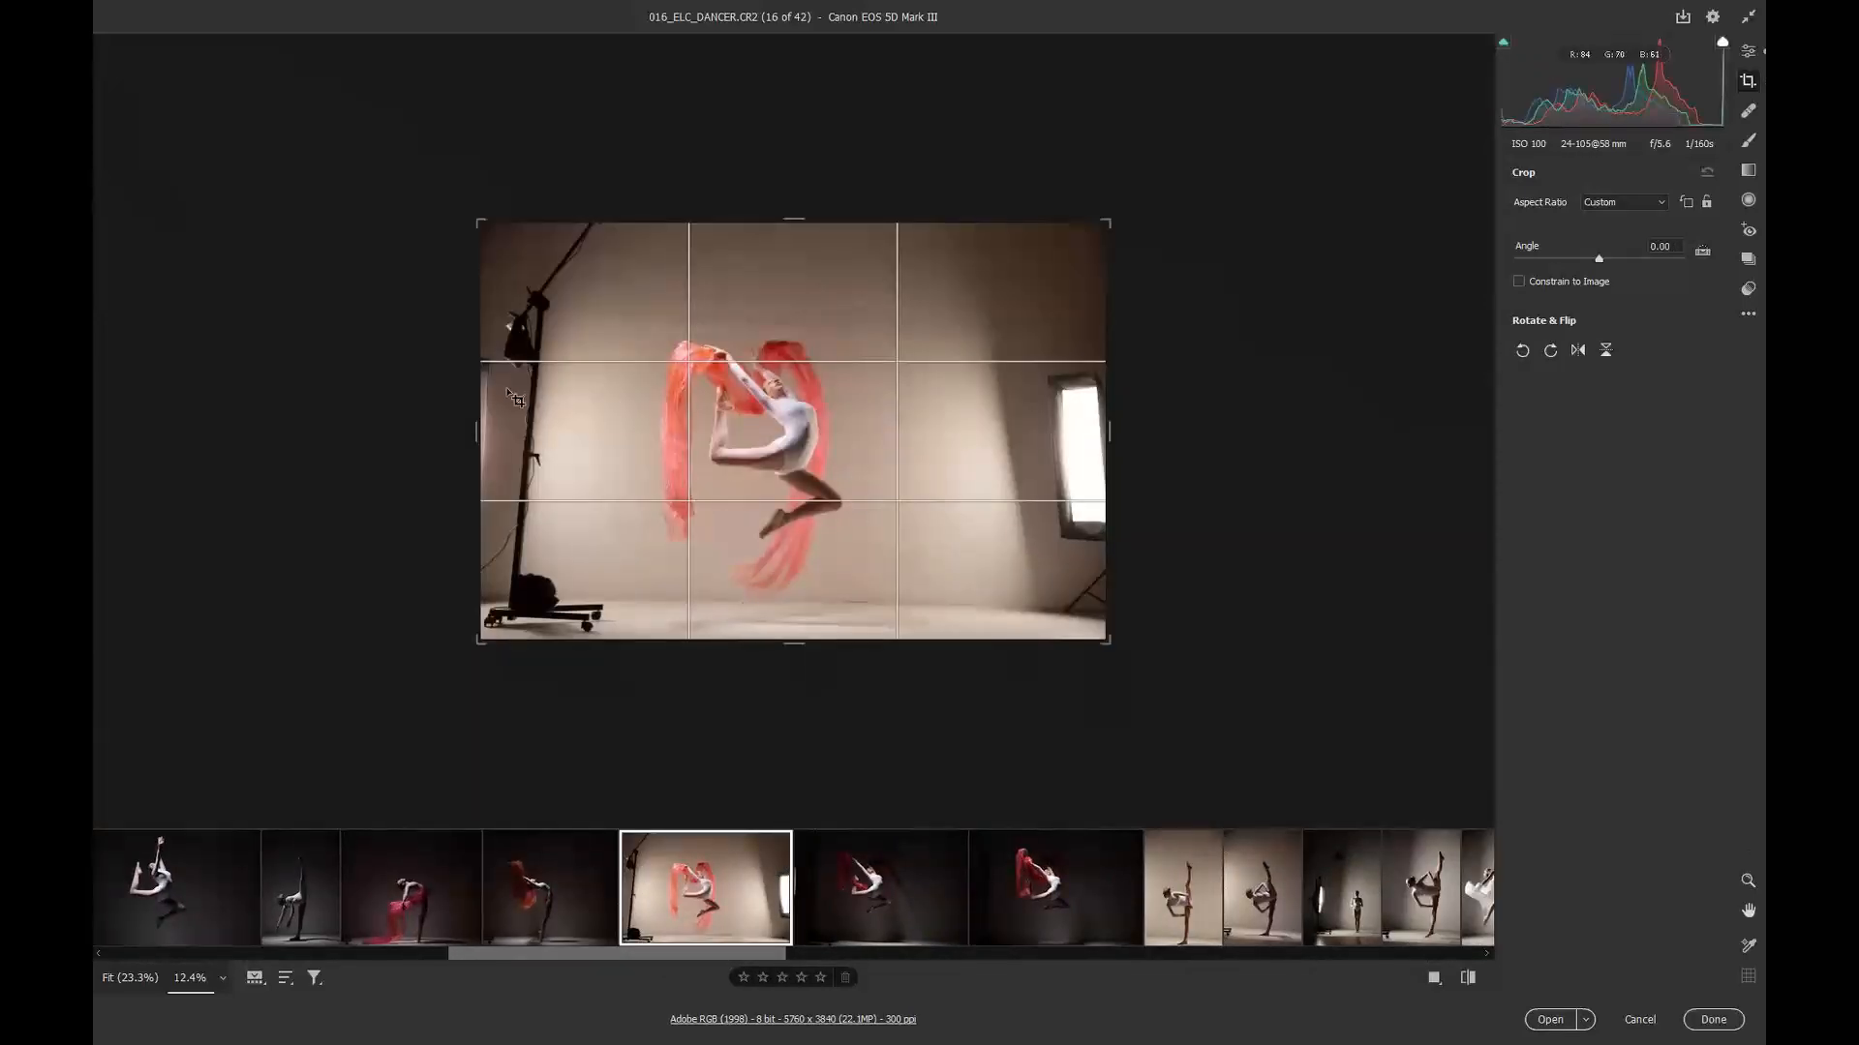
pyautogui.moveTo(474, 432); pyautogui.dragTo(549, 433)
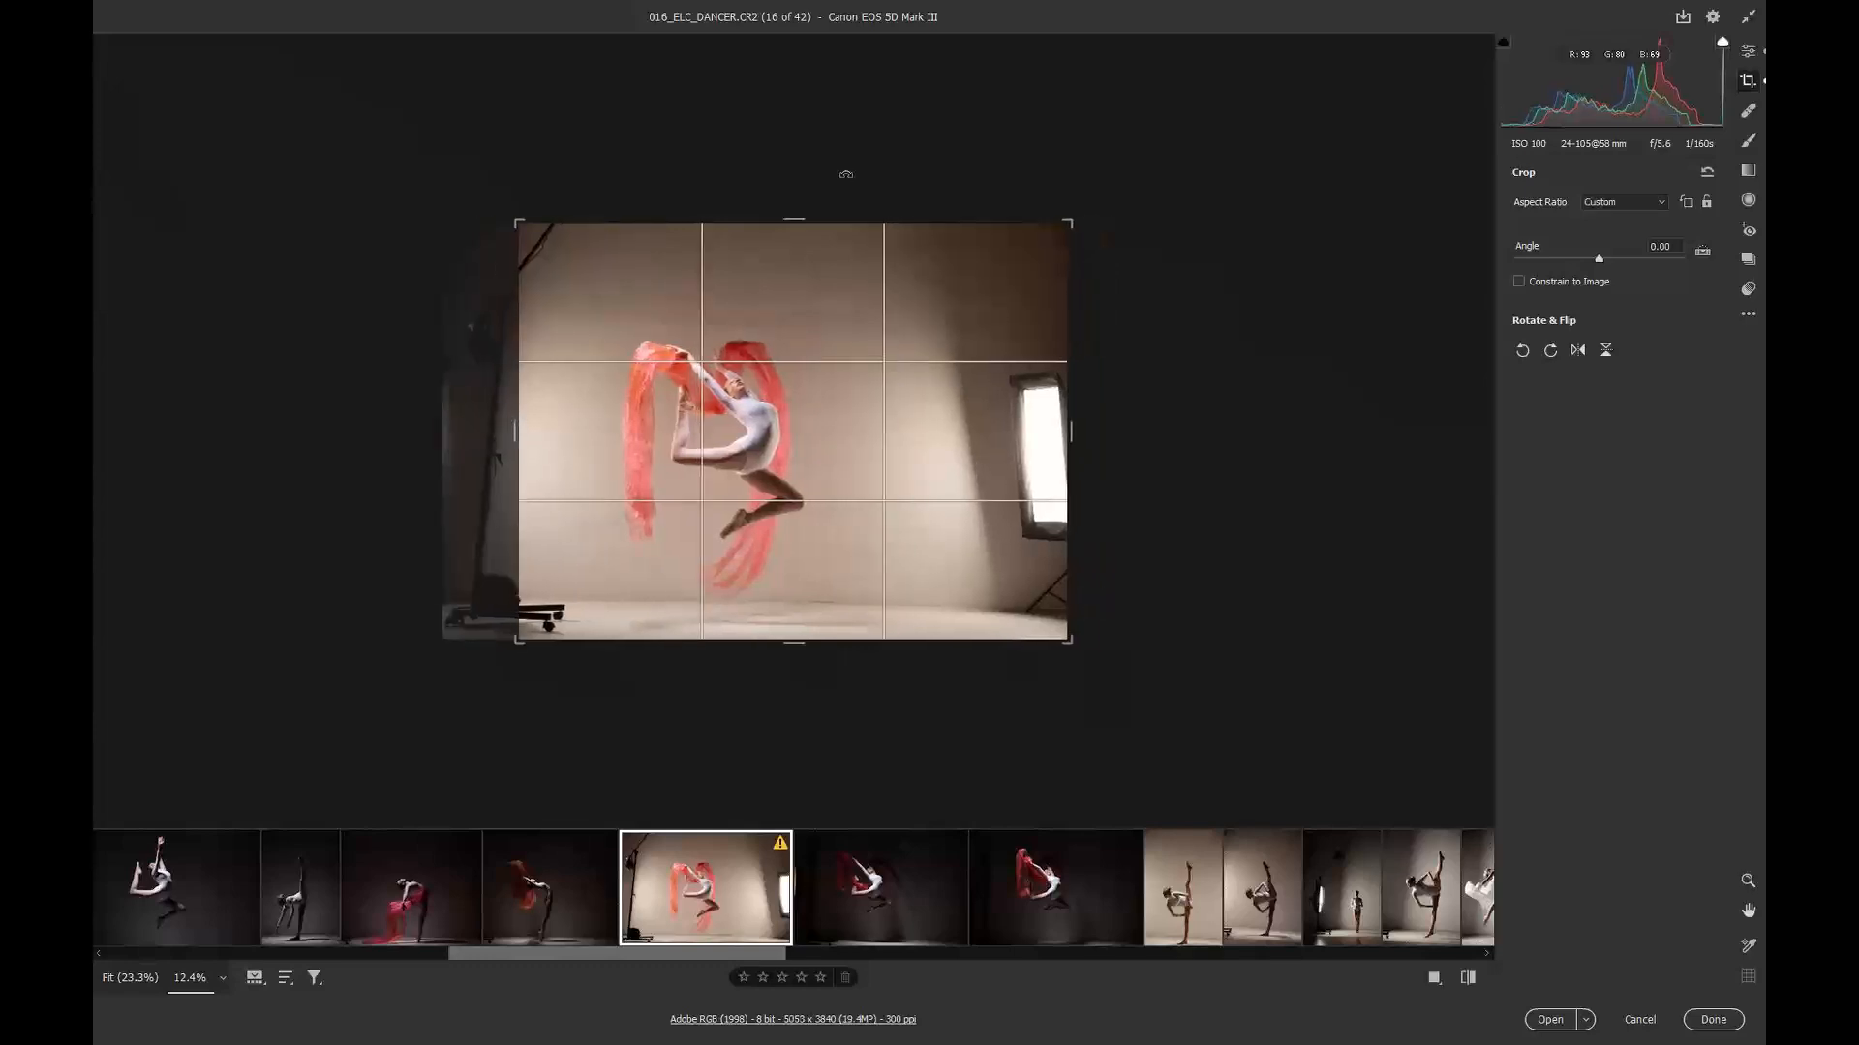
pyautogui.moveTo(797, 208); pyautogui.dragTo(798, 264)
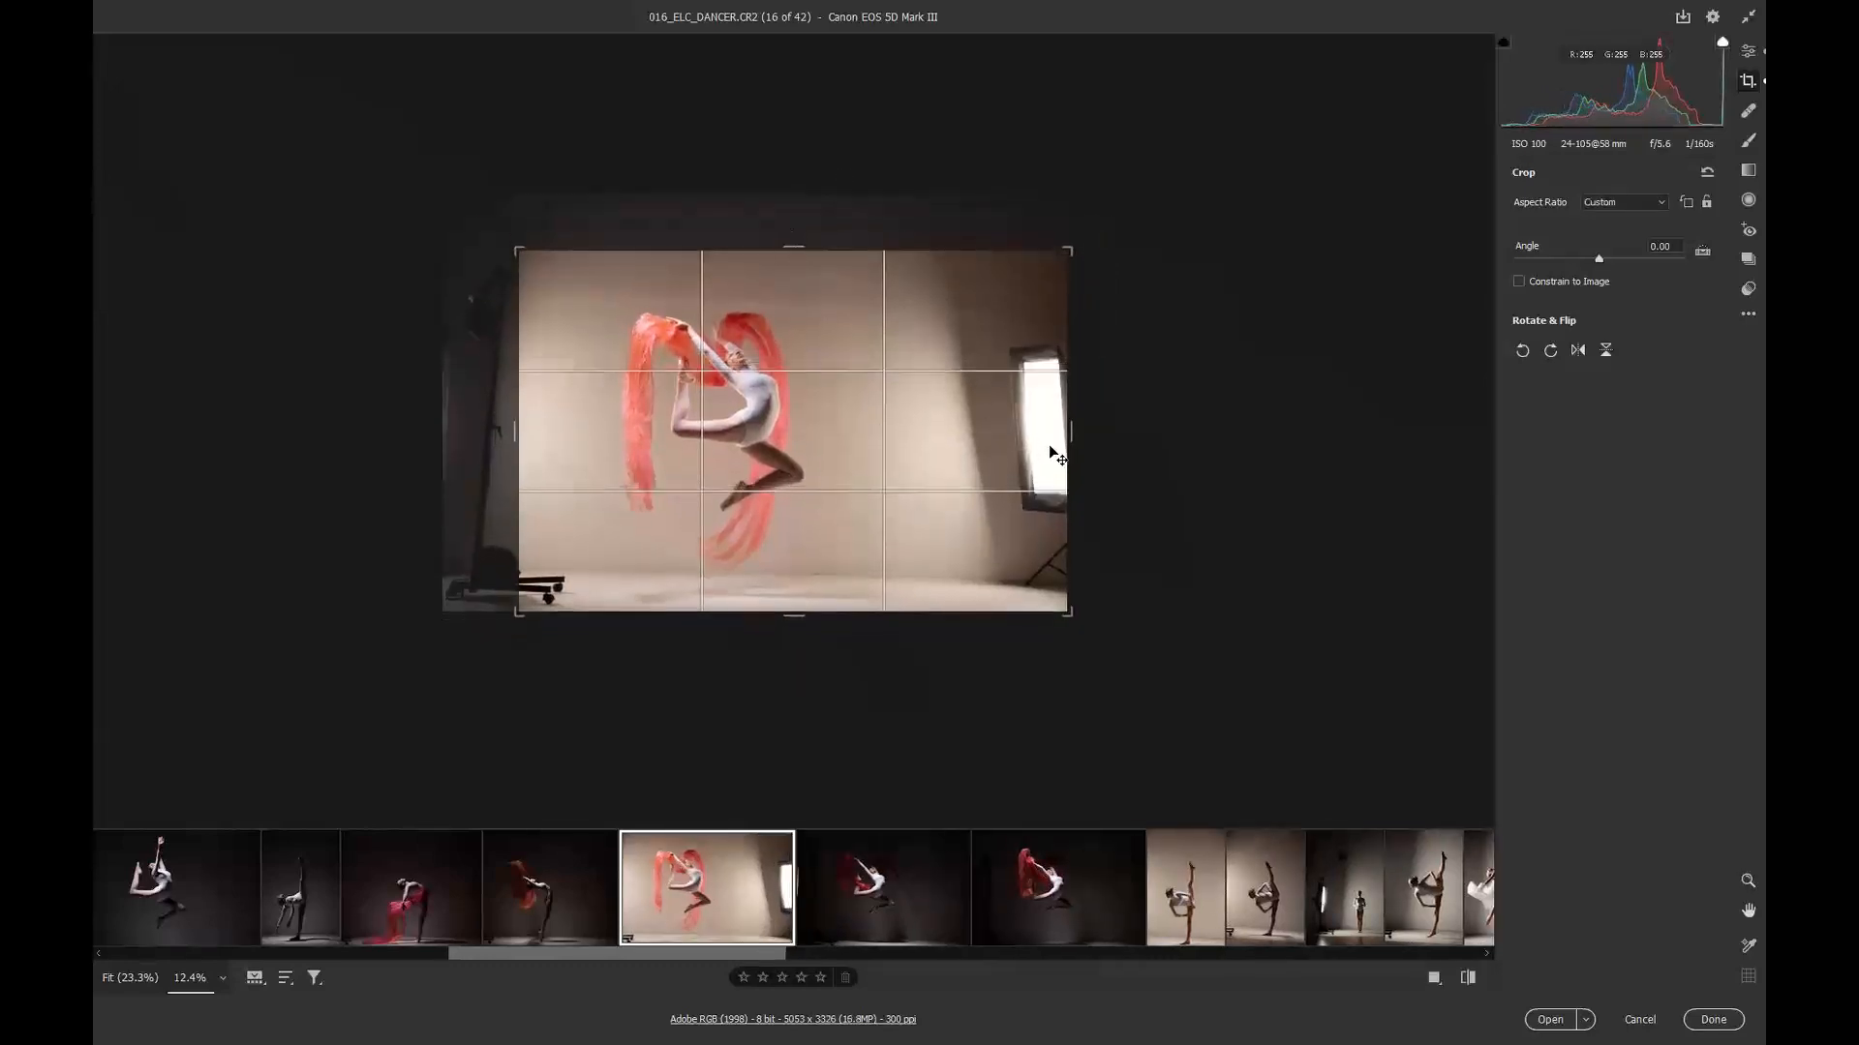
pyautogui.moveTo(1074, 433); pyautogui.dragTo(989, 433)
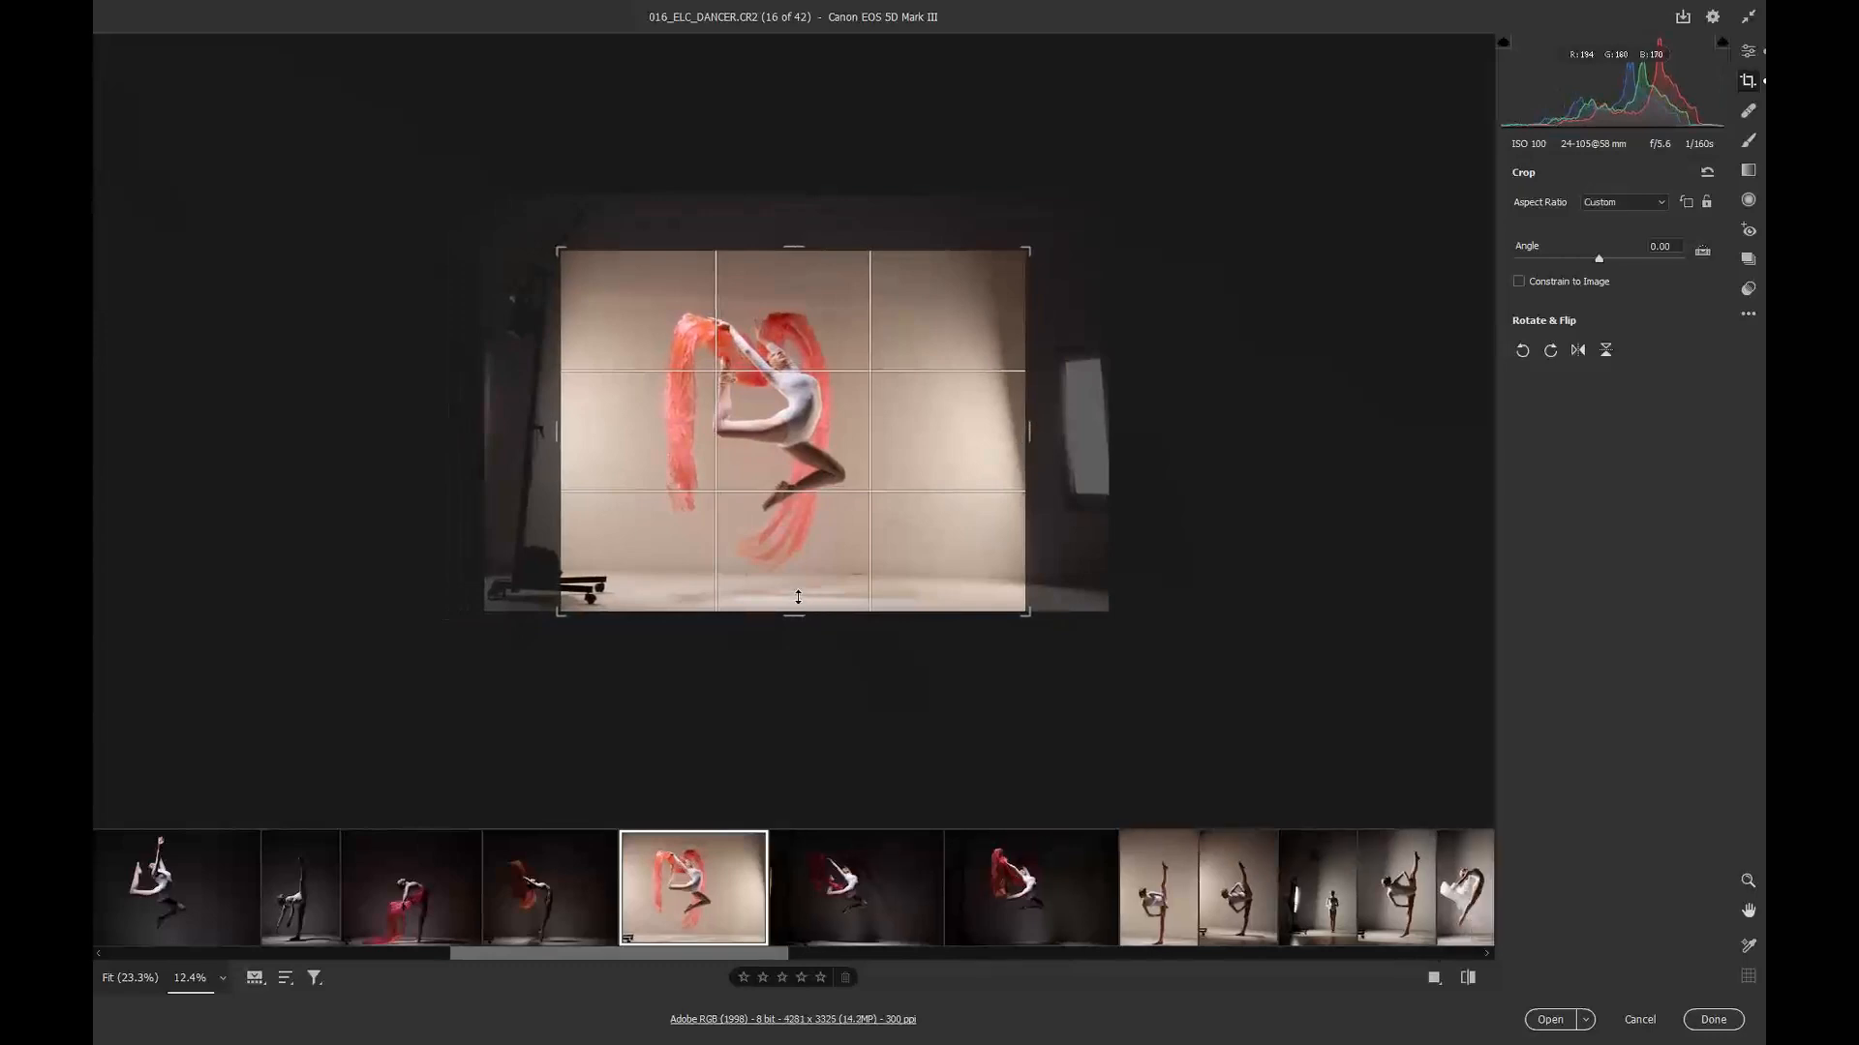
pyautogui.moveTo(793, 612); pyautogui.dragTo(793, 603)
pyautogui.moveTo(1079, 608); pyautogui.dragTo(1083, 597)
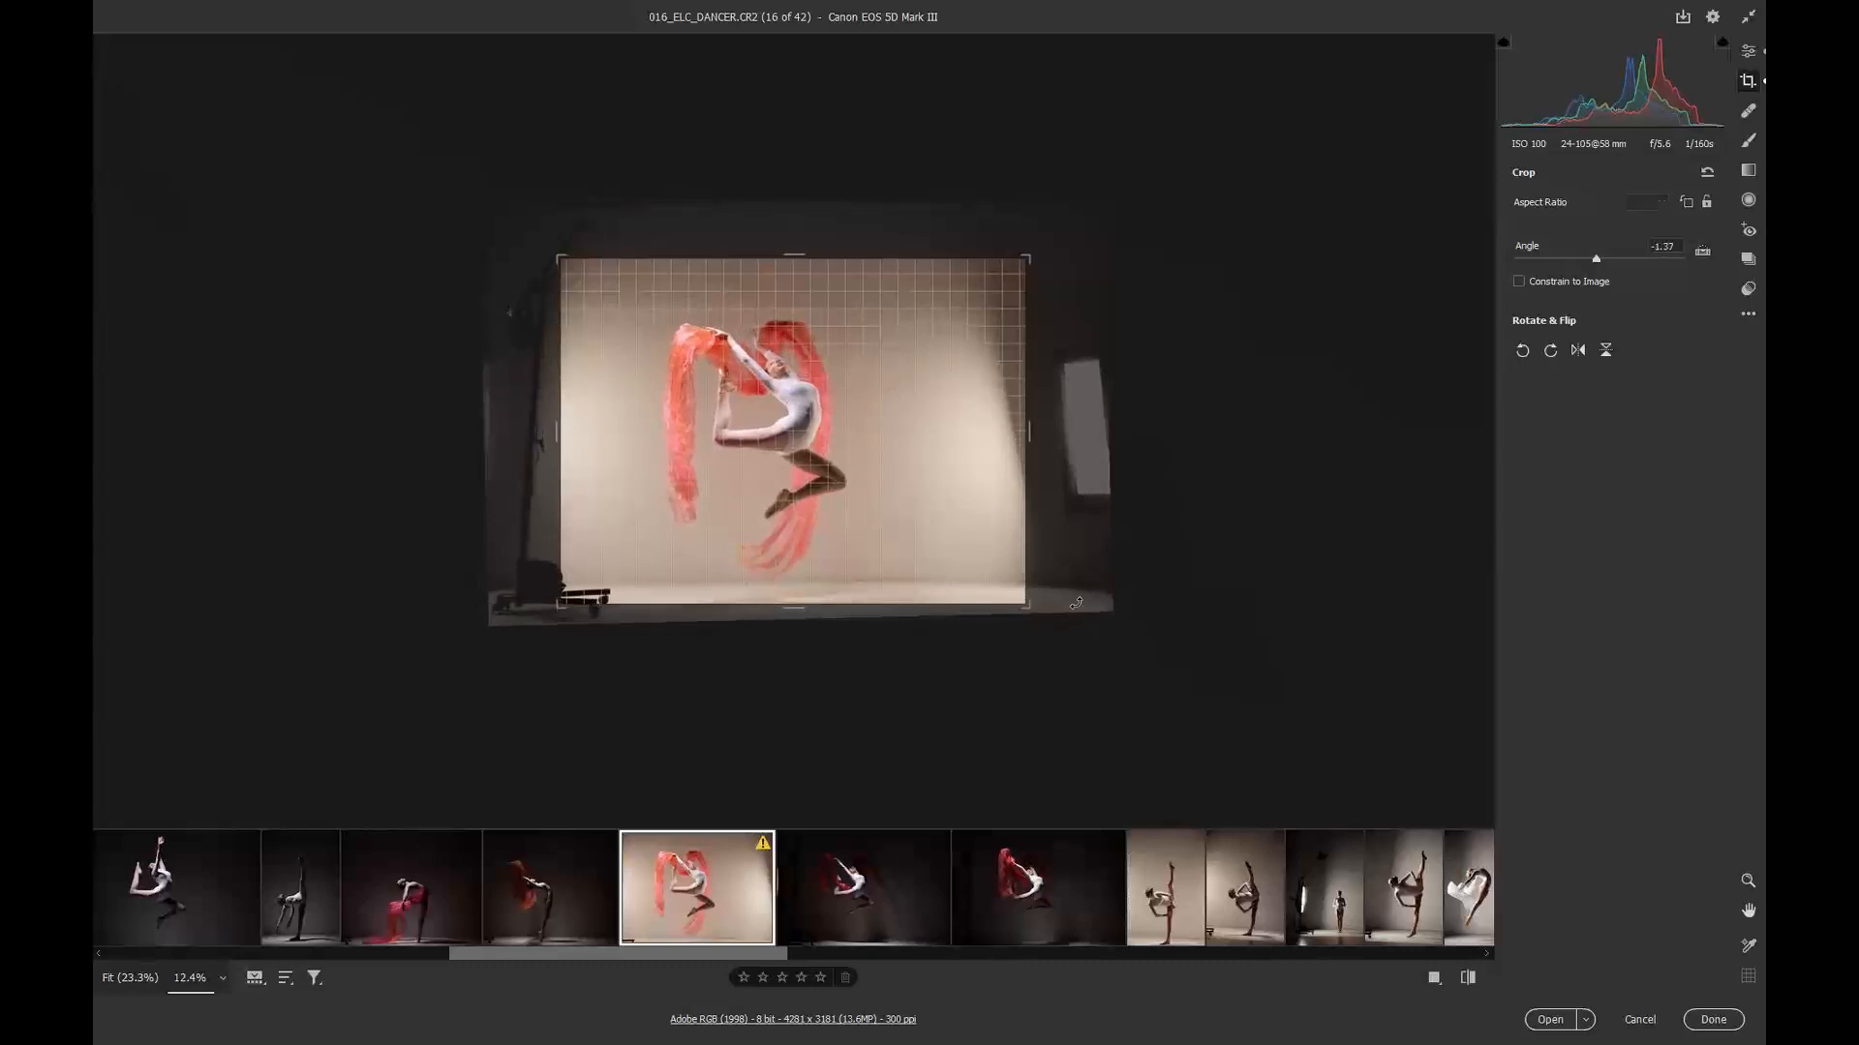
# Step: Draw a new crop rectangle around the dancer on image 17, then add image 18 and nudge the right crop edge
pyautogui.click(892, 883)
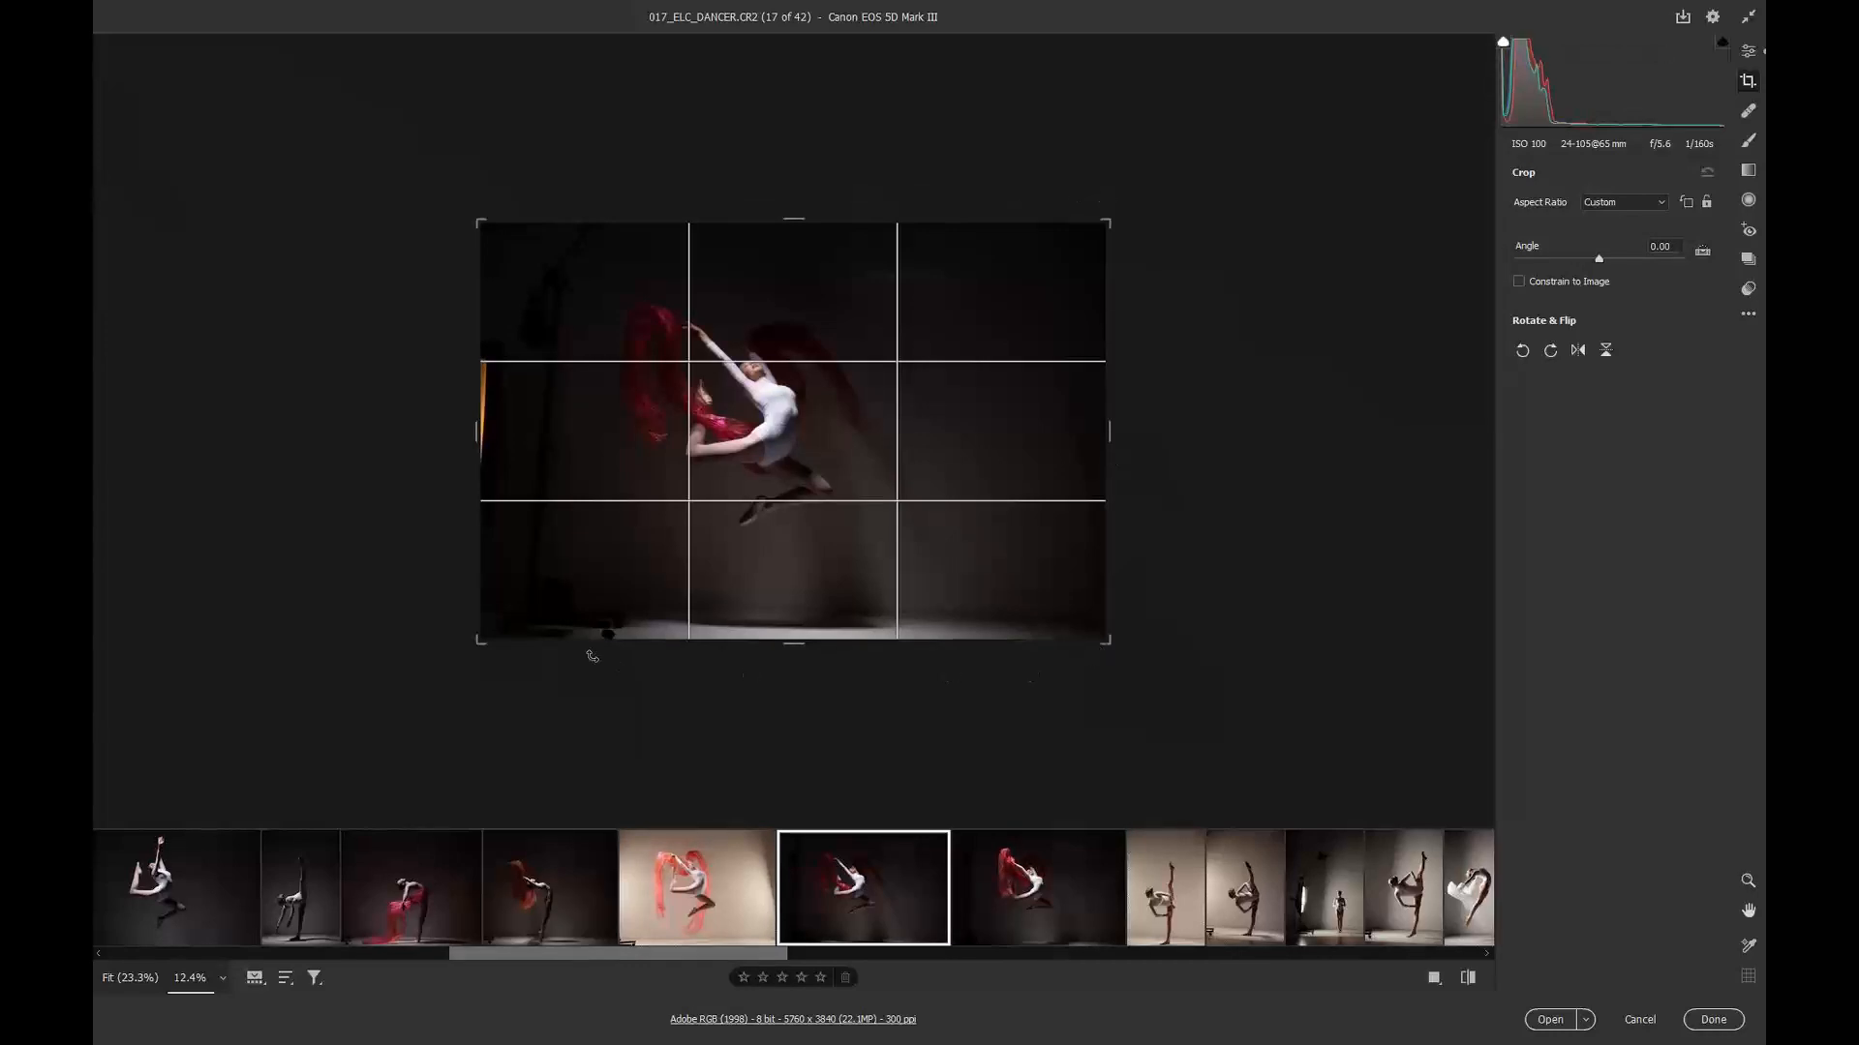
pyautogui.moveTo(499, 237); pyautogui.dragTo(1083, 600)
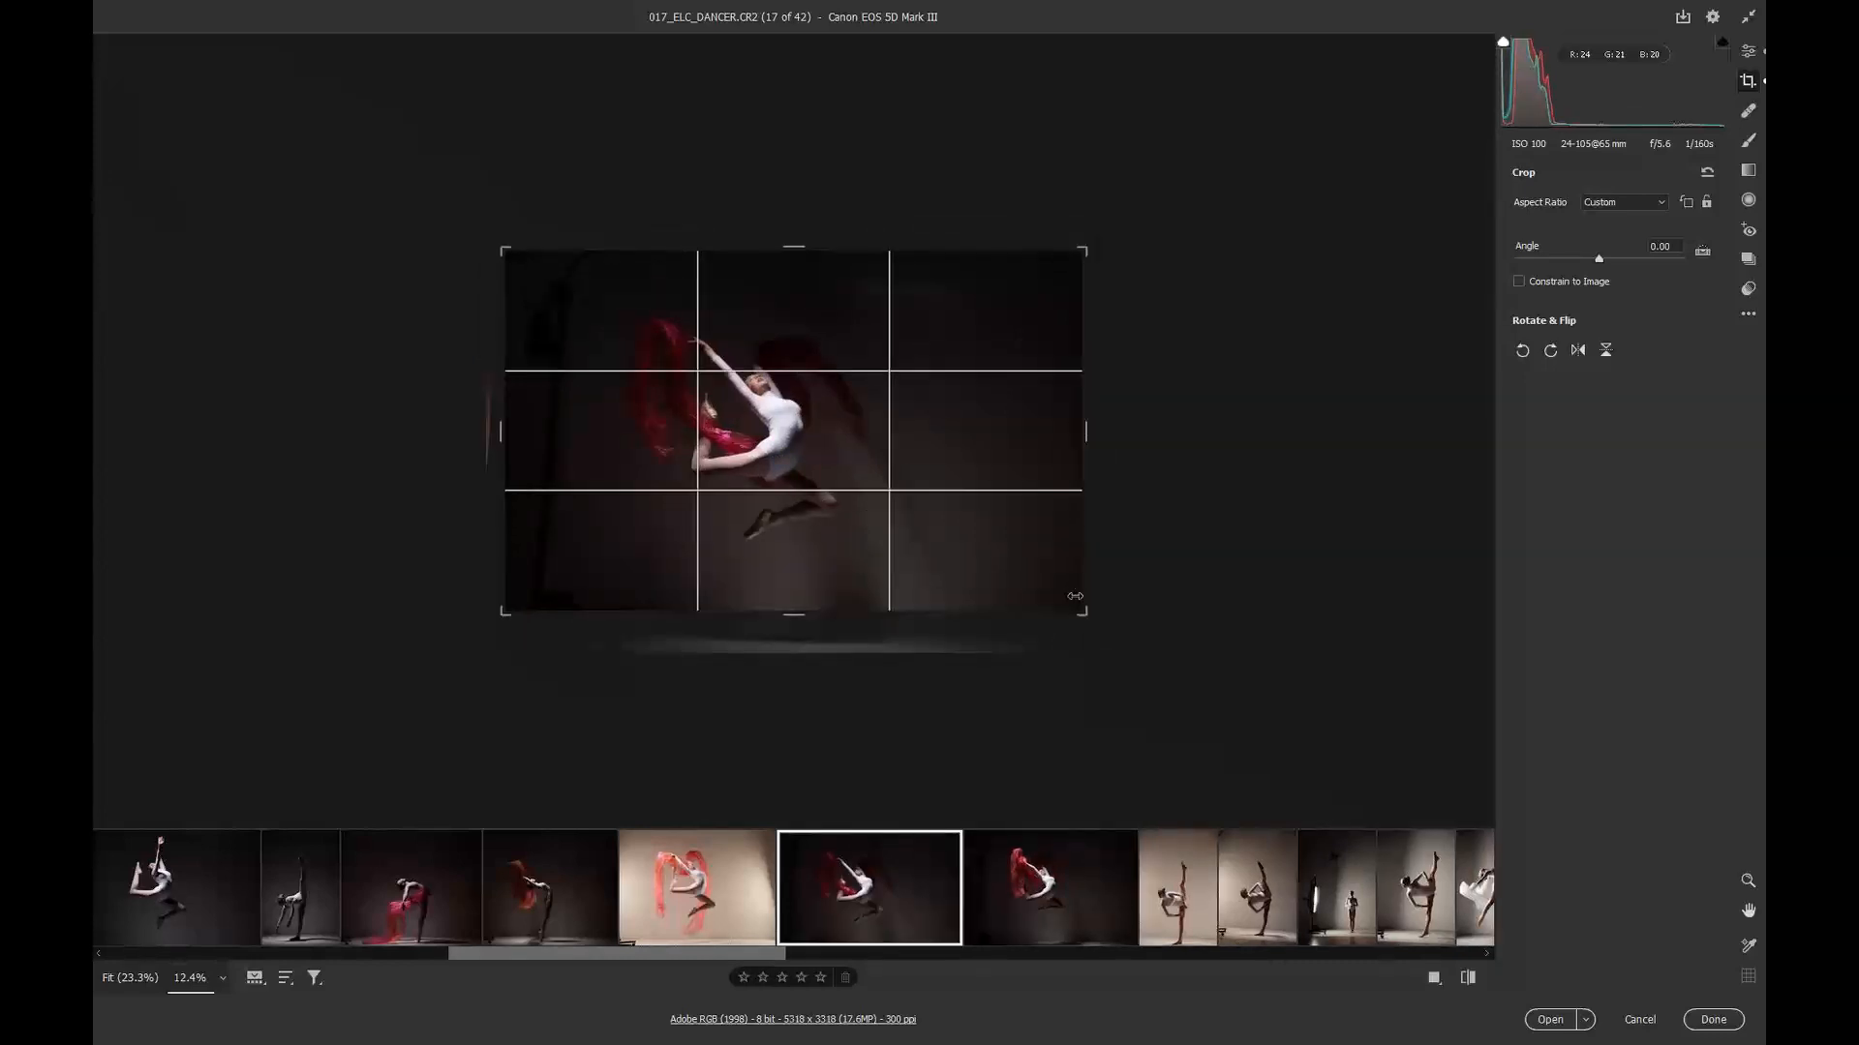
pyautogui.keyDown('ctrl'); pyautogui.click(1004, 890); pyautogui.keyUp('ctrl')
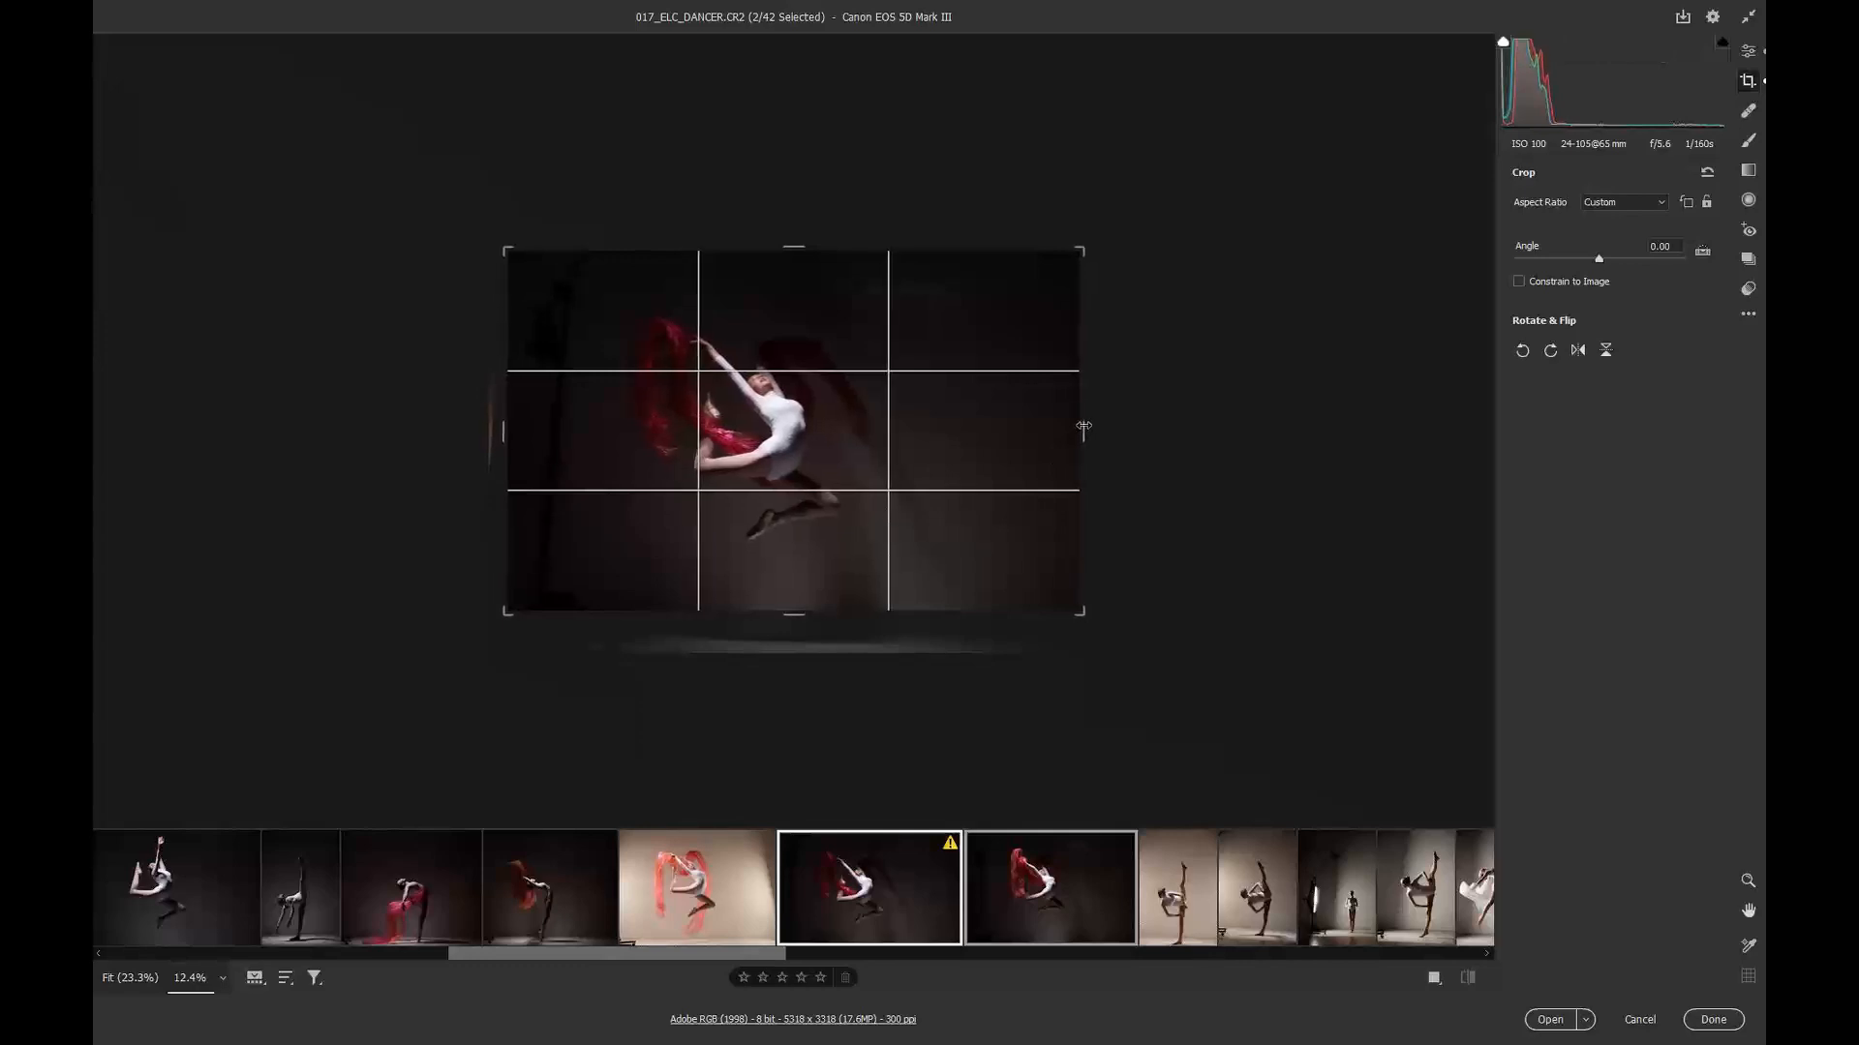
pyautogui.click(1085, 426)
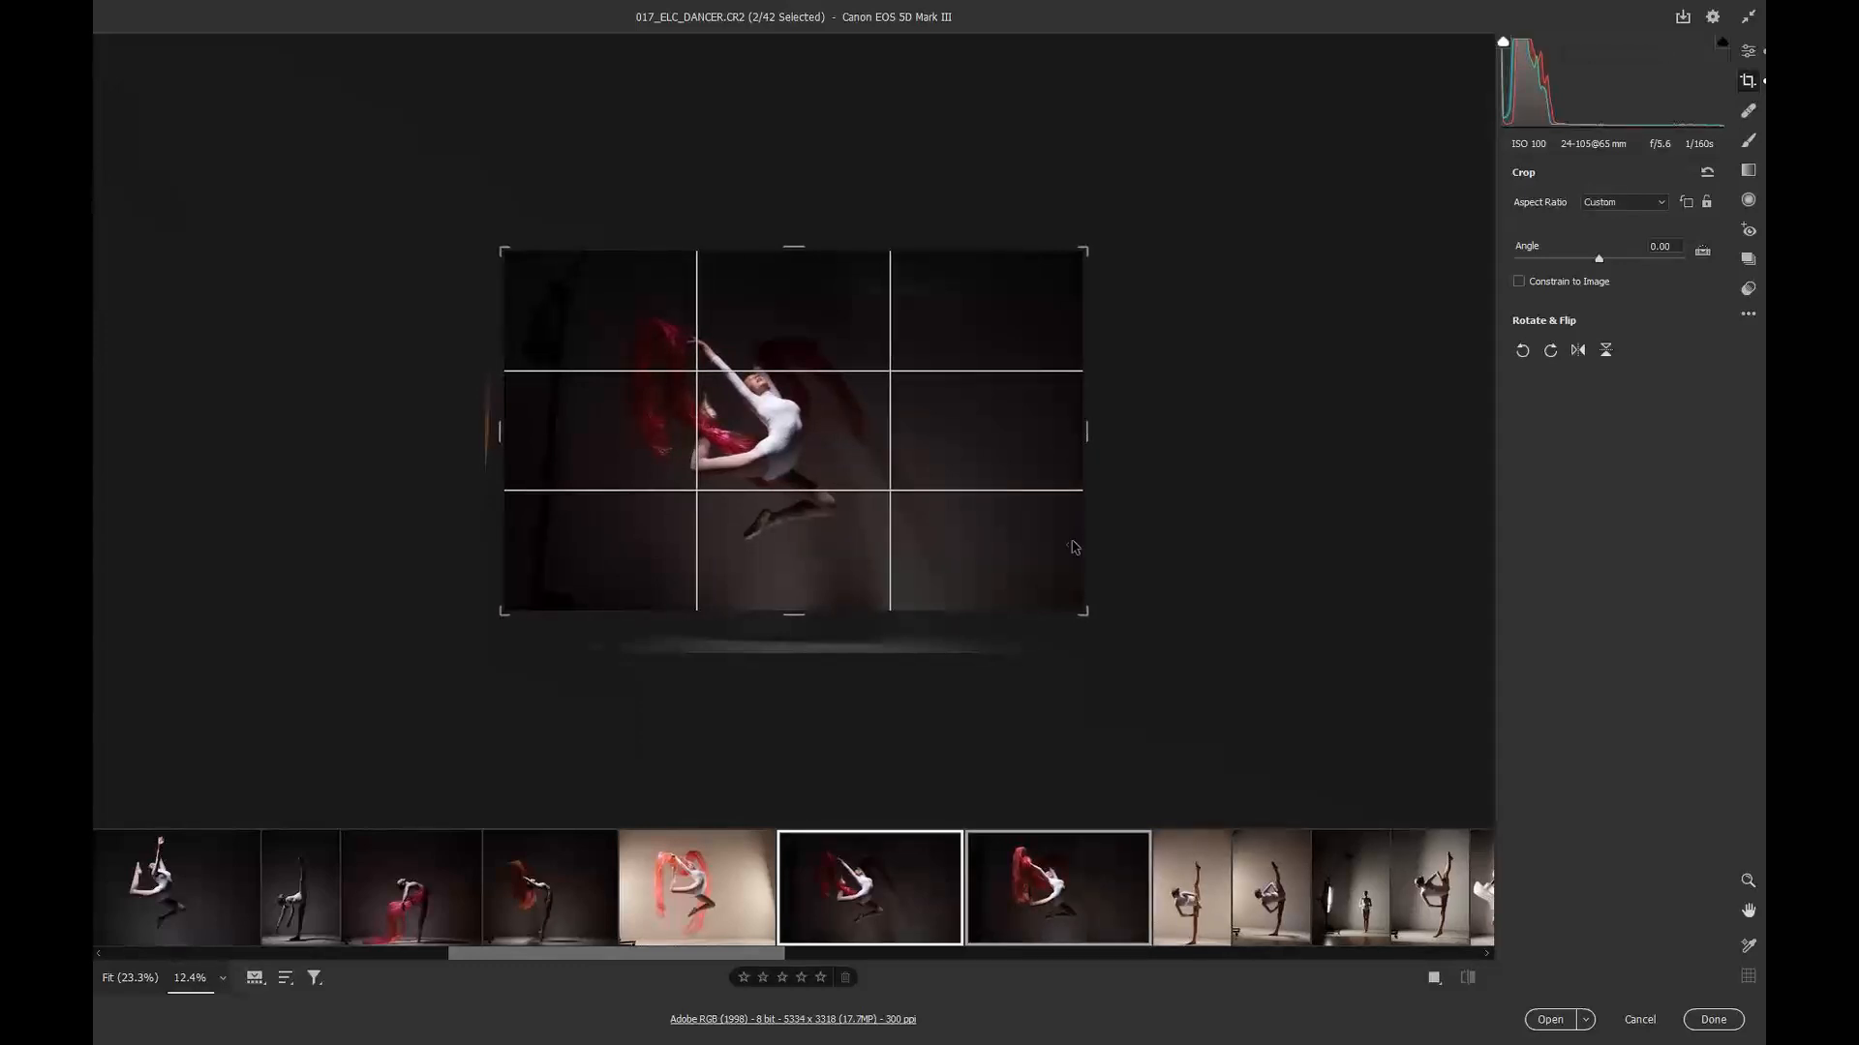
# Step: Pull in the left crop edge on image 18, then on image 17
pyautogui.click(1056, 905)
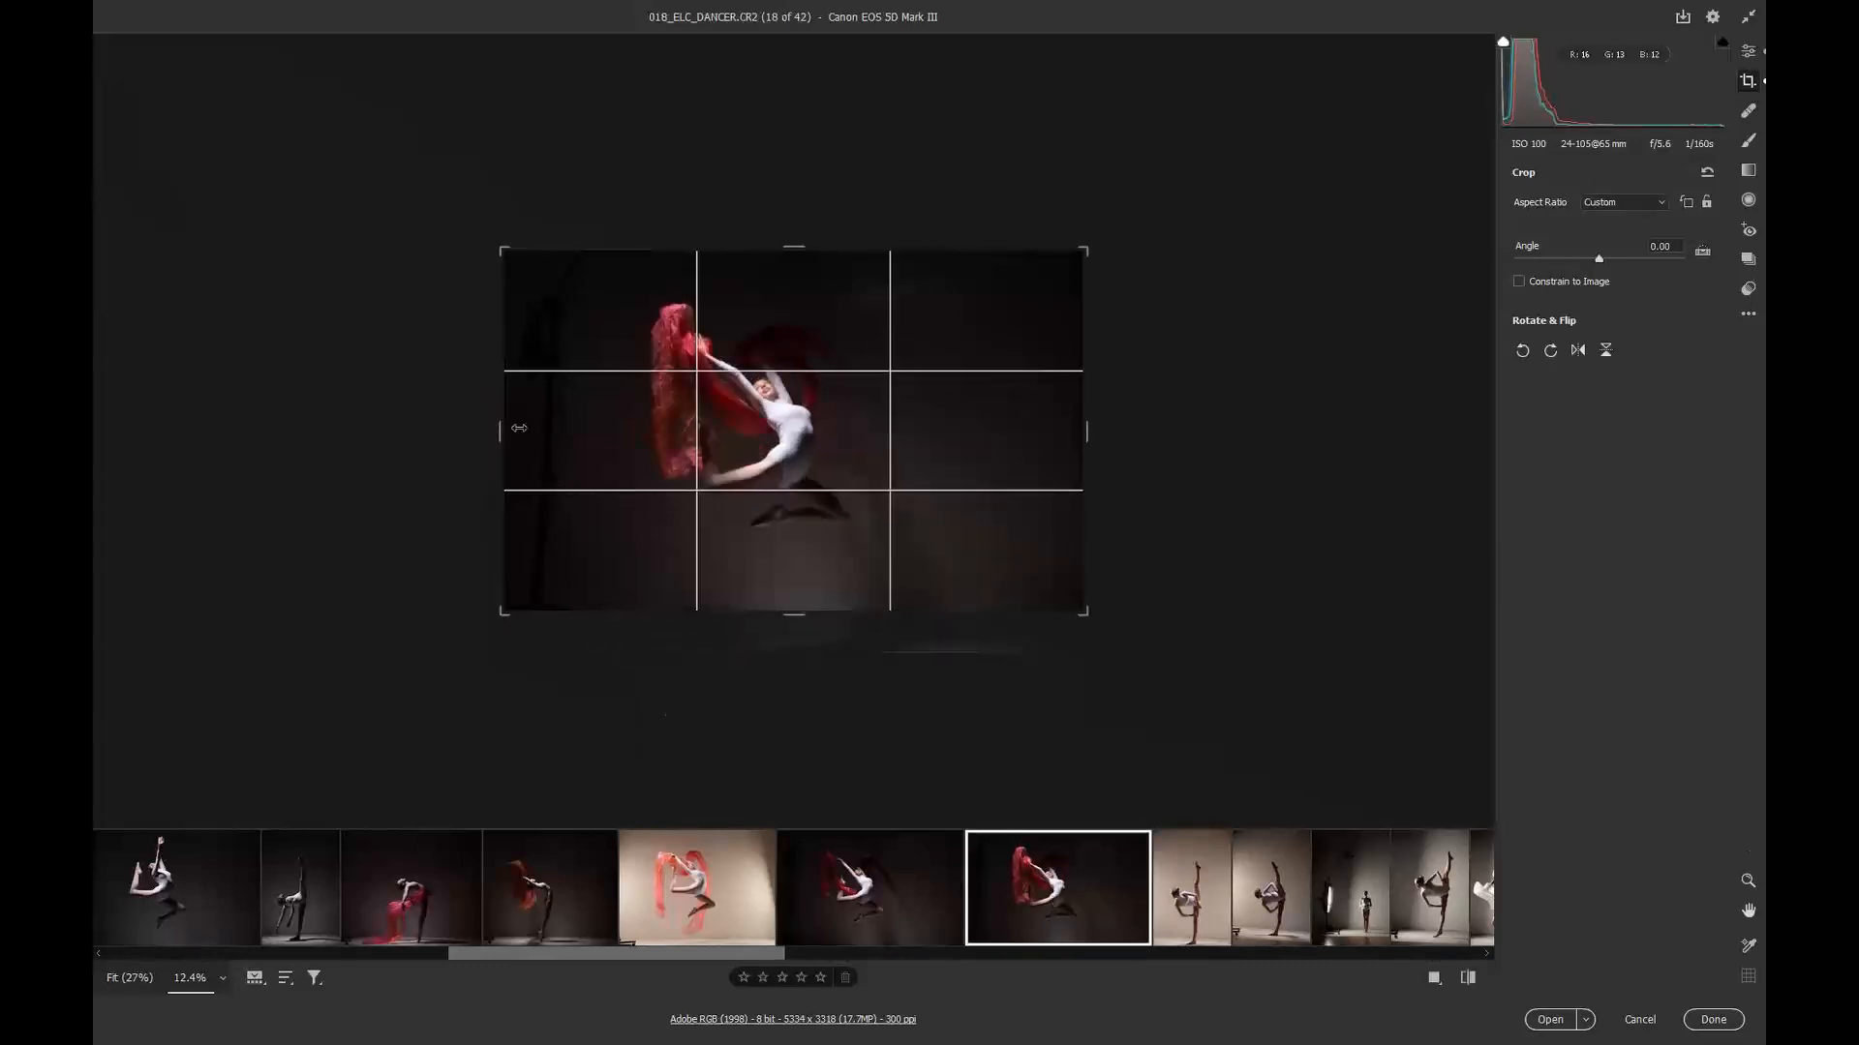
pyautogui.moveTo(500, 430); pyautogui.dragTo(535, 431)
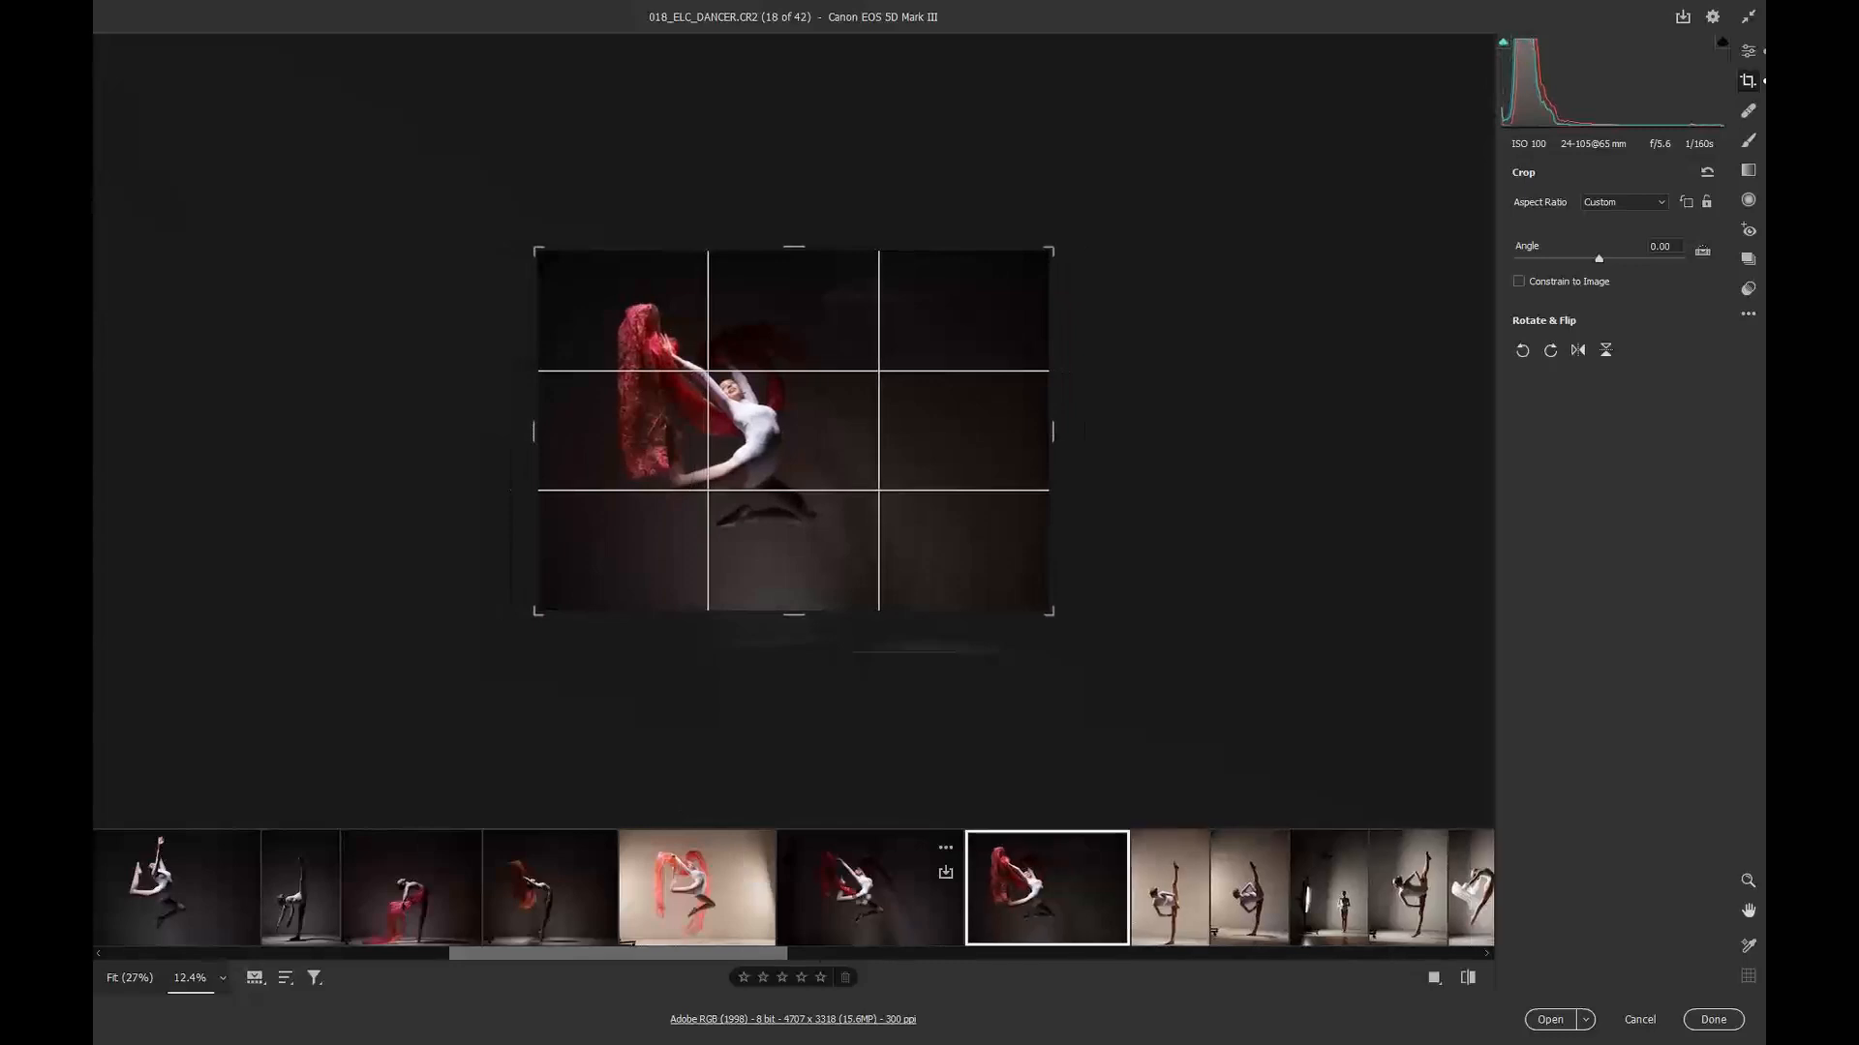
pyautogui.click(862, 898)
pyautogui.moveTo(511, 429); pyautogui.dragTo(528, 429)
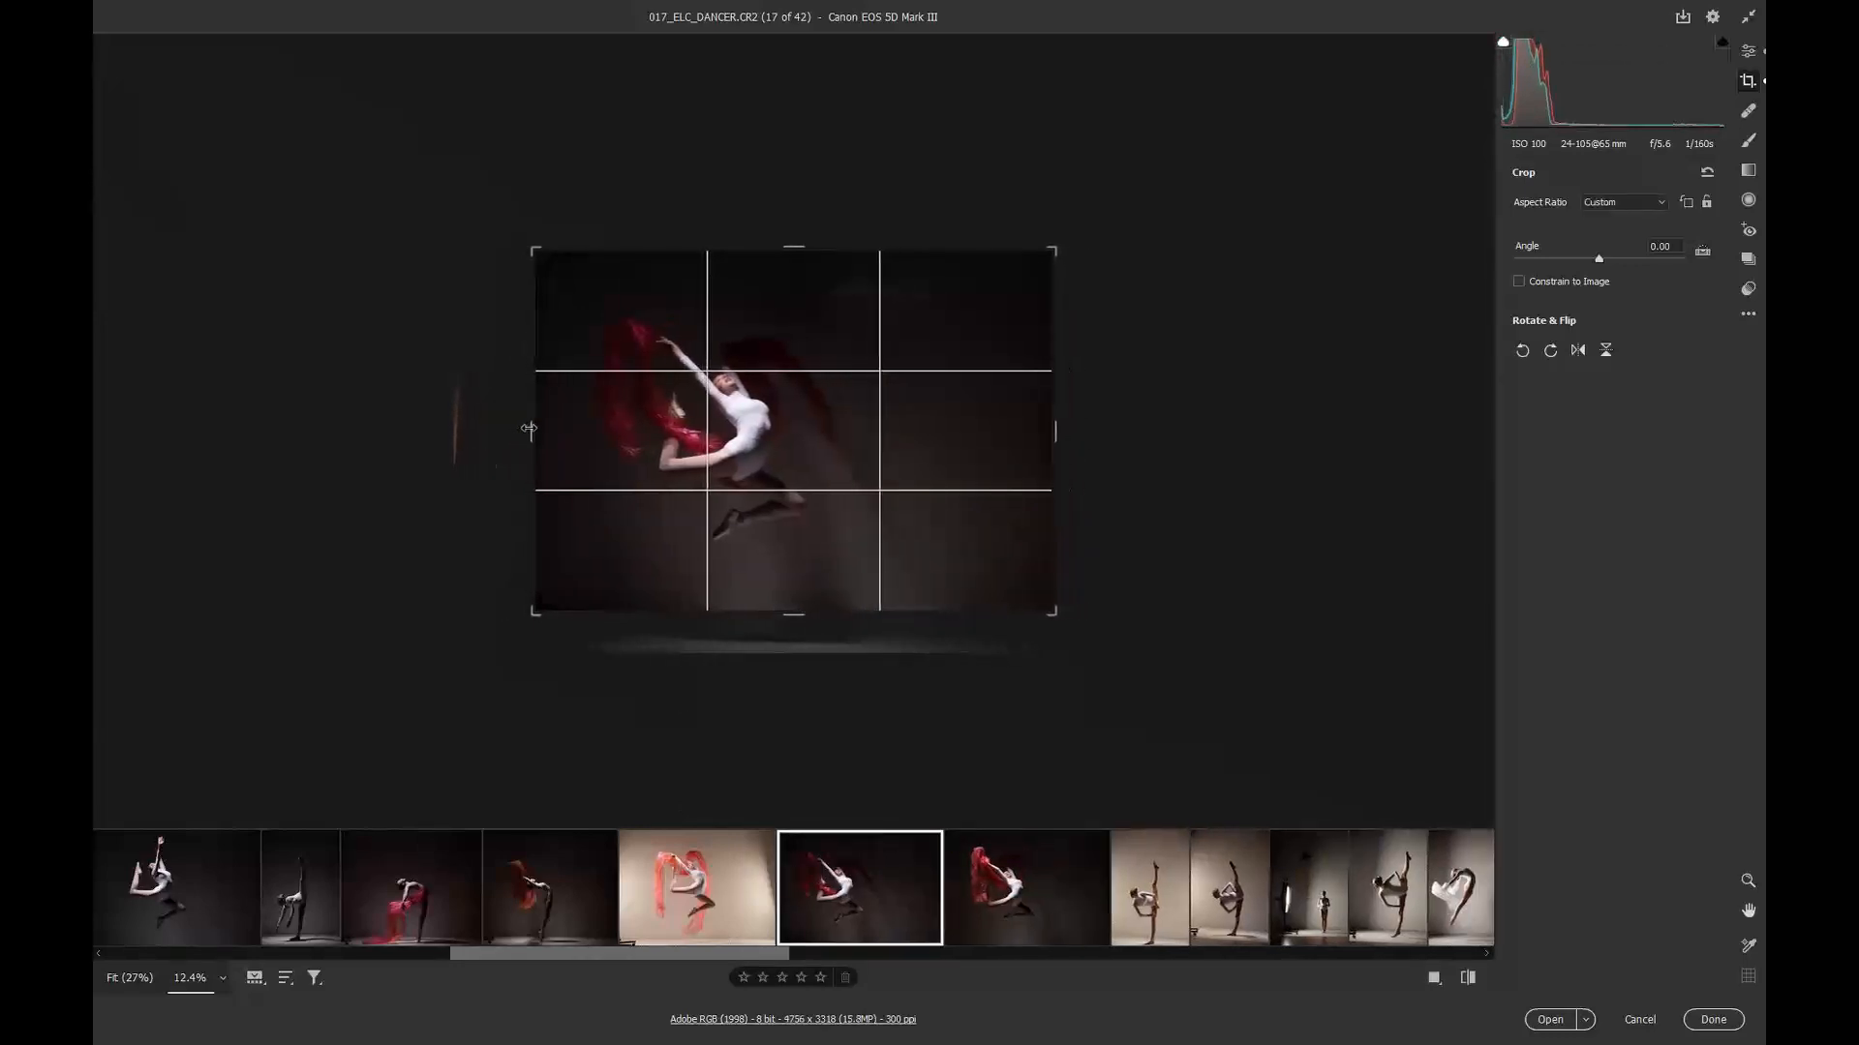
# Step: Try rotating image 19's crop about -3.06 degrees, then undo the rotation
pyautogui.click(1133, 900)
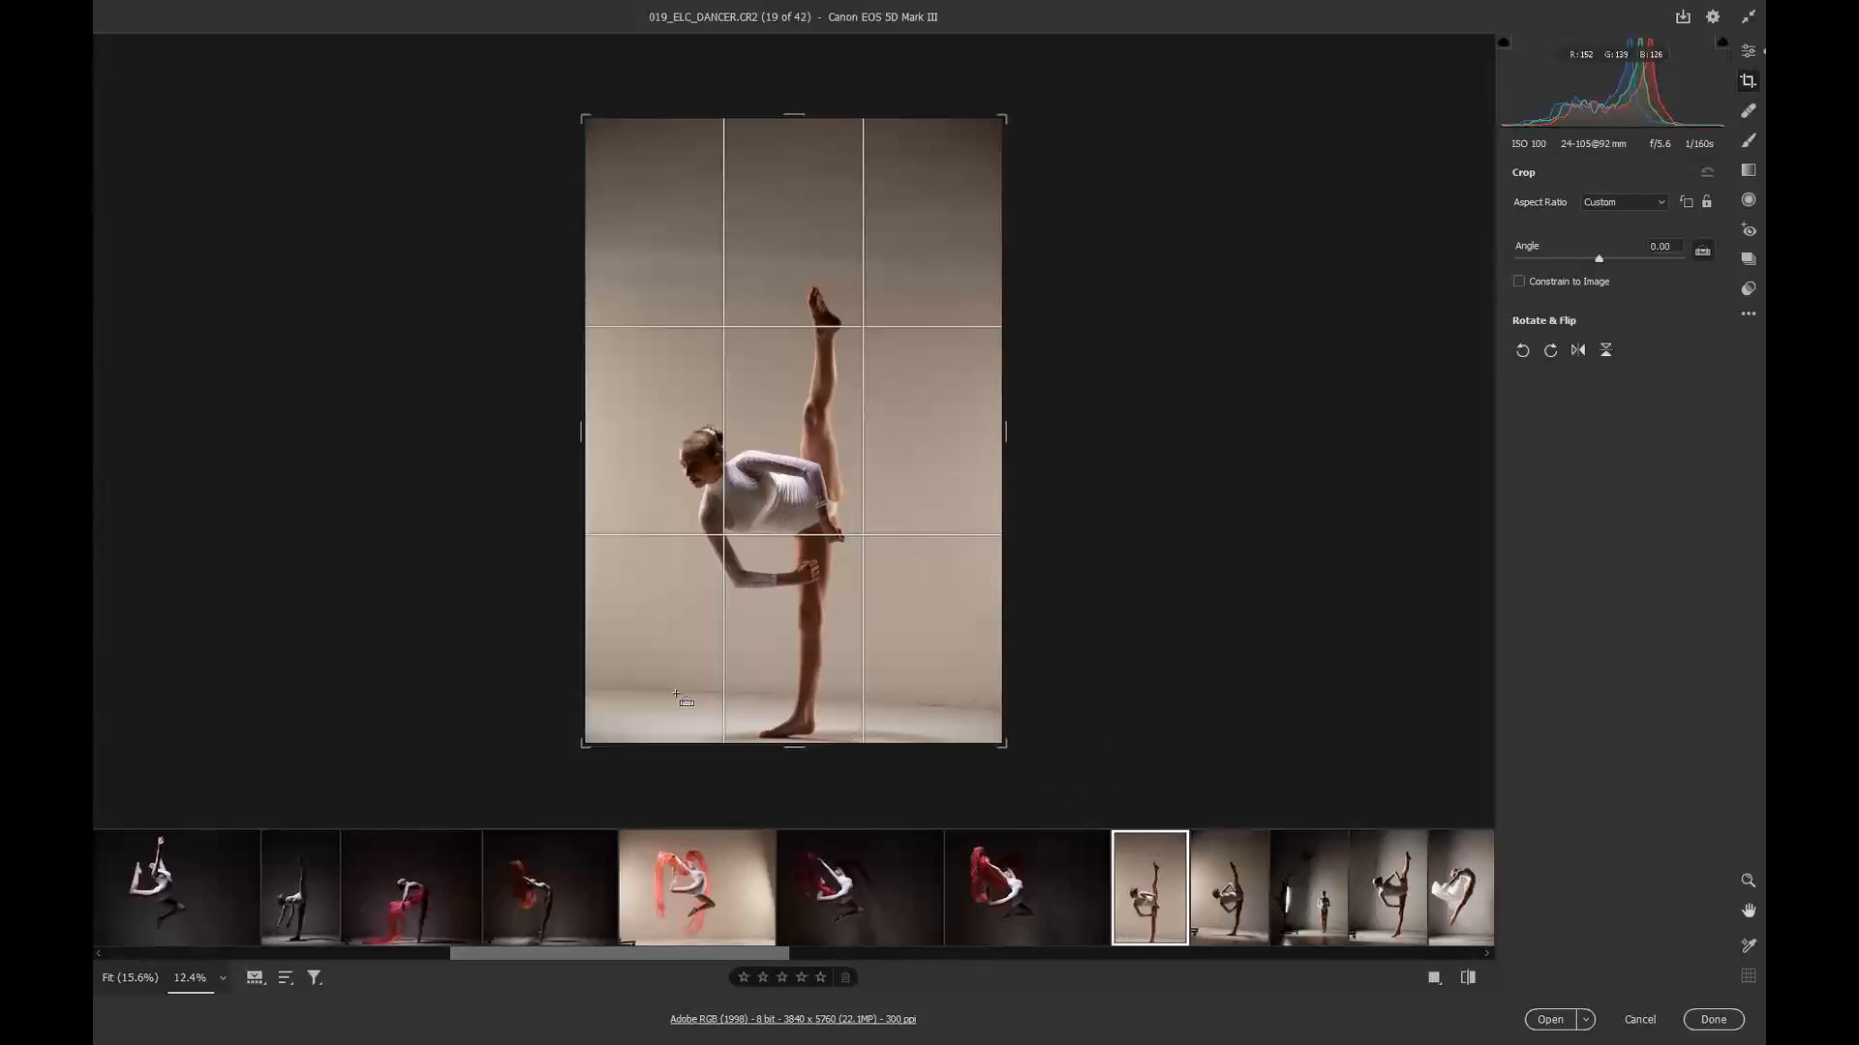
pyautogui.moveTo(676, 693); pyautogui.dragTo(952, 708)
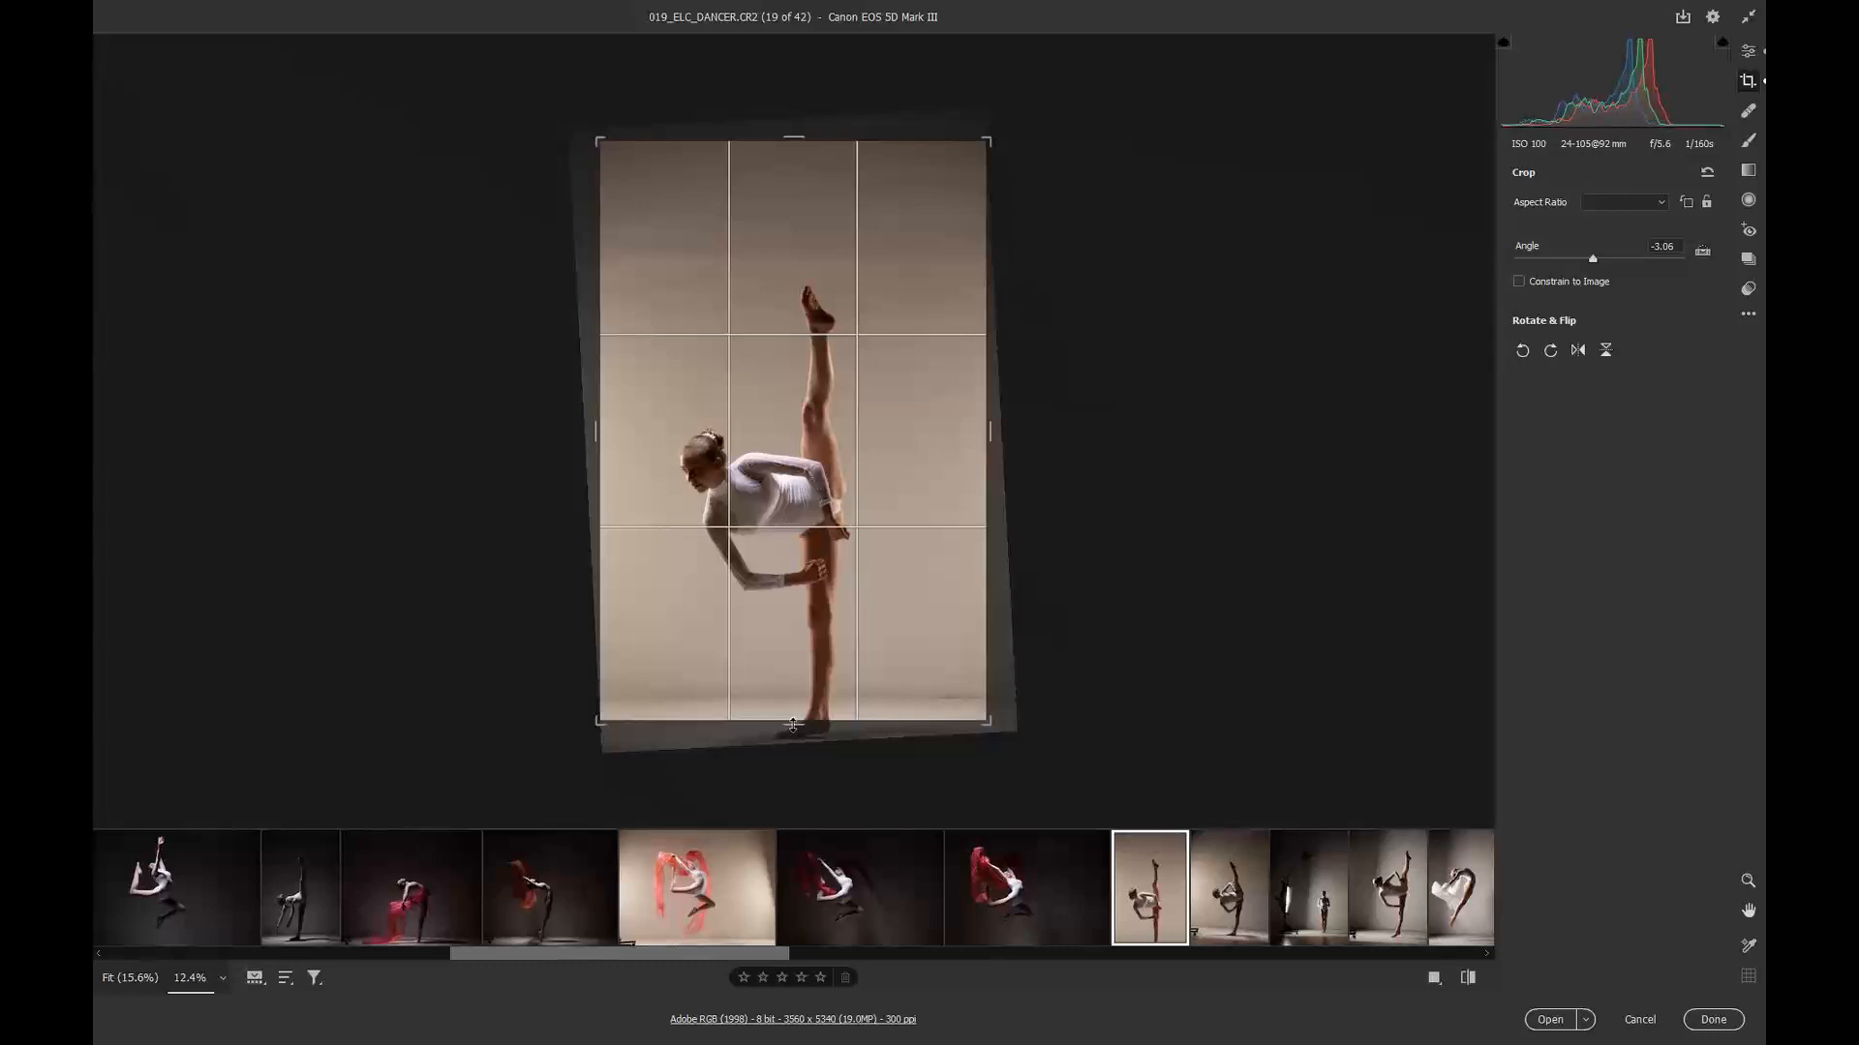
pyautogui.hotkey('ctrl', 'z')
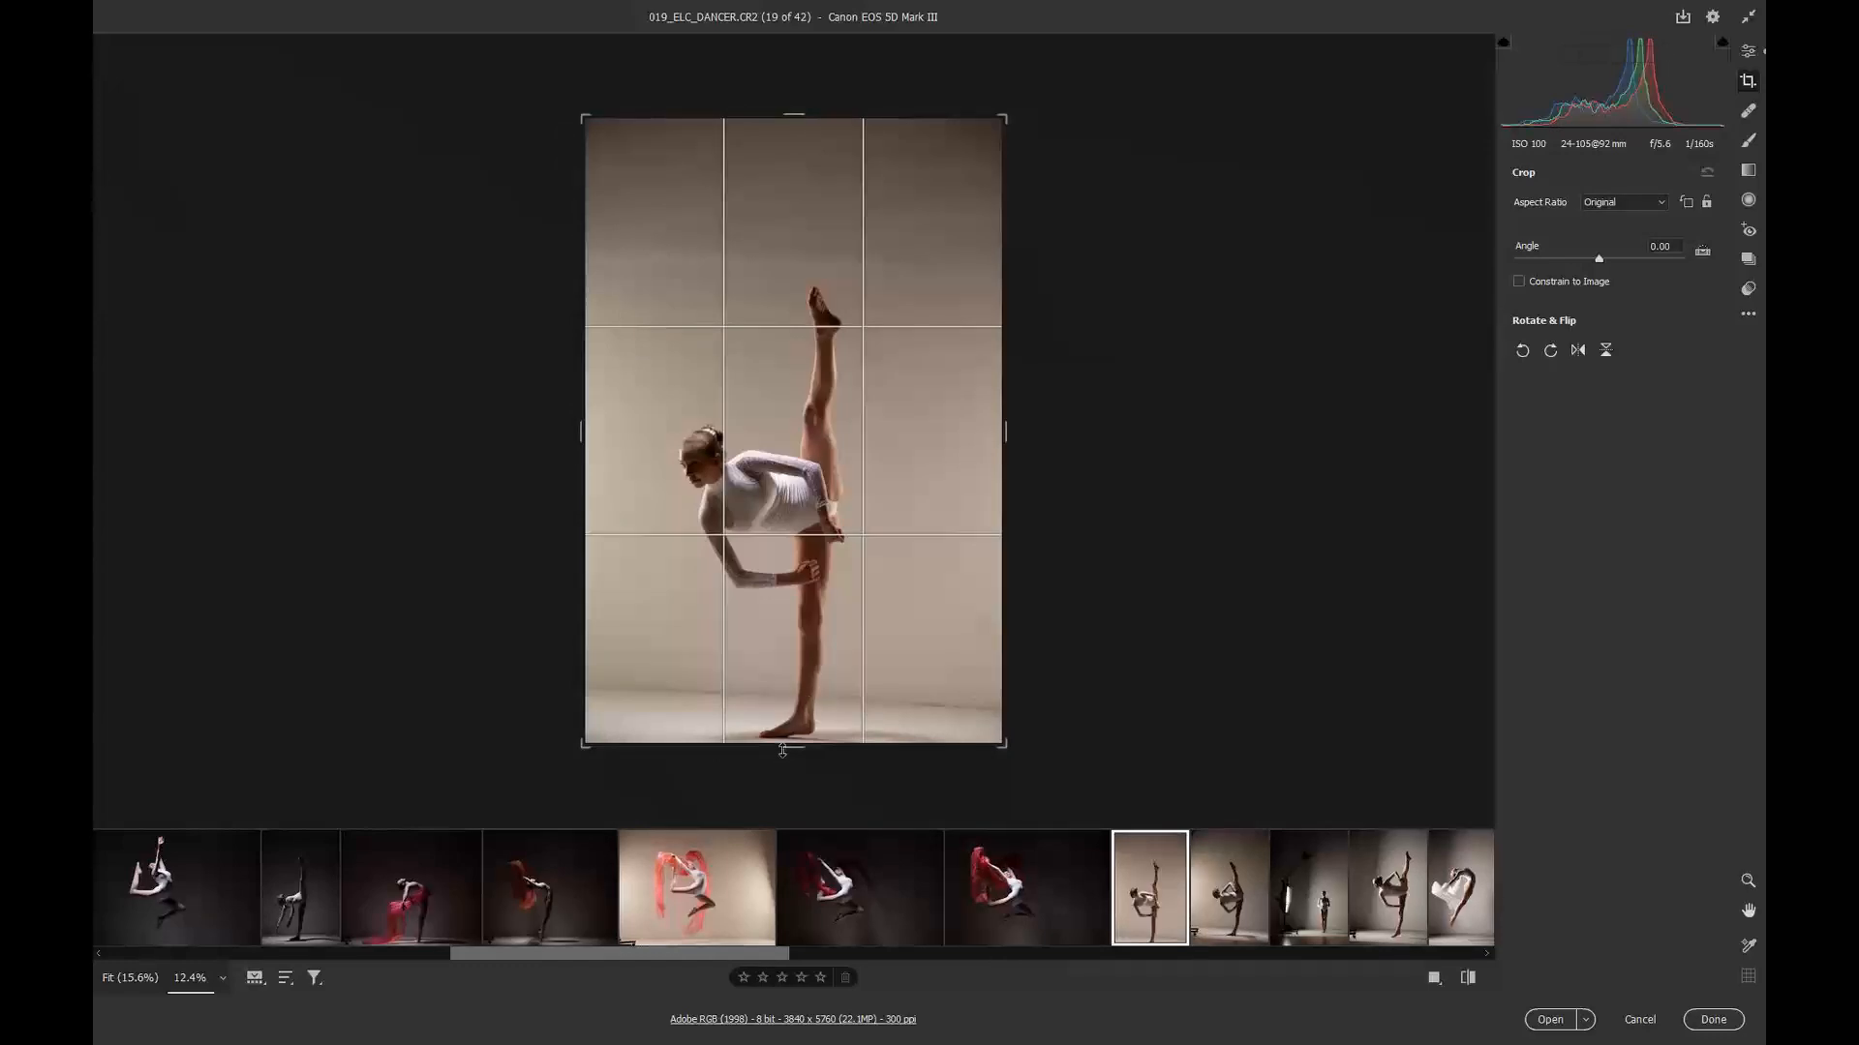
# Step: Rotate image 20's crop about -4.99 degrees and pull in its left edge, then open image 21
pyautogui.click(1238, 912)
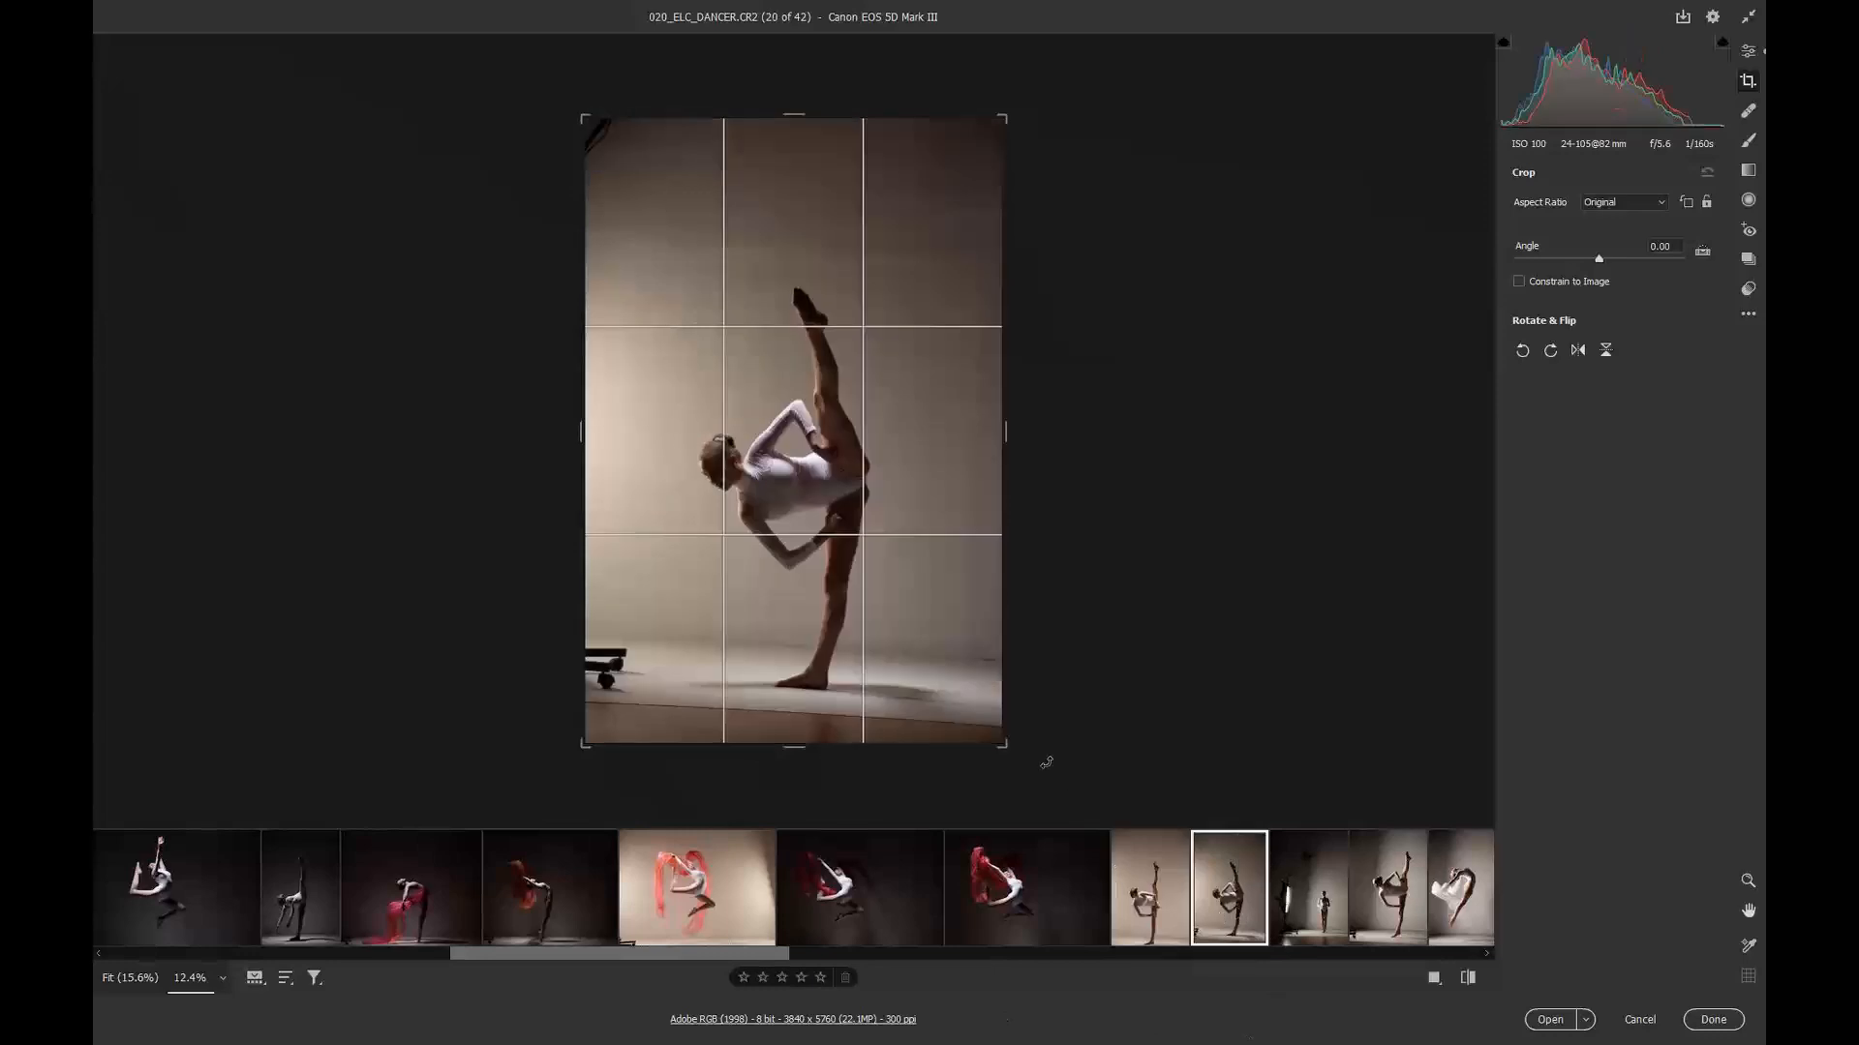
pyautogui.moveTo(1041, 759); pyautogui.dragTo(1066, 740)
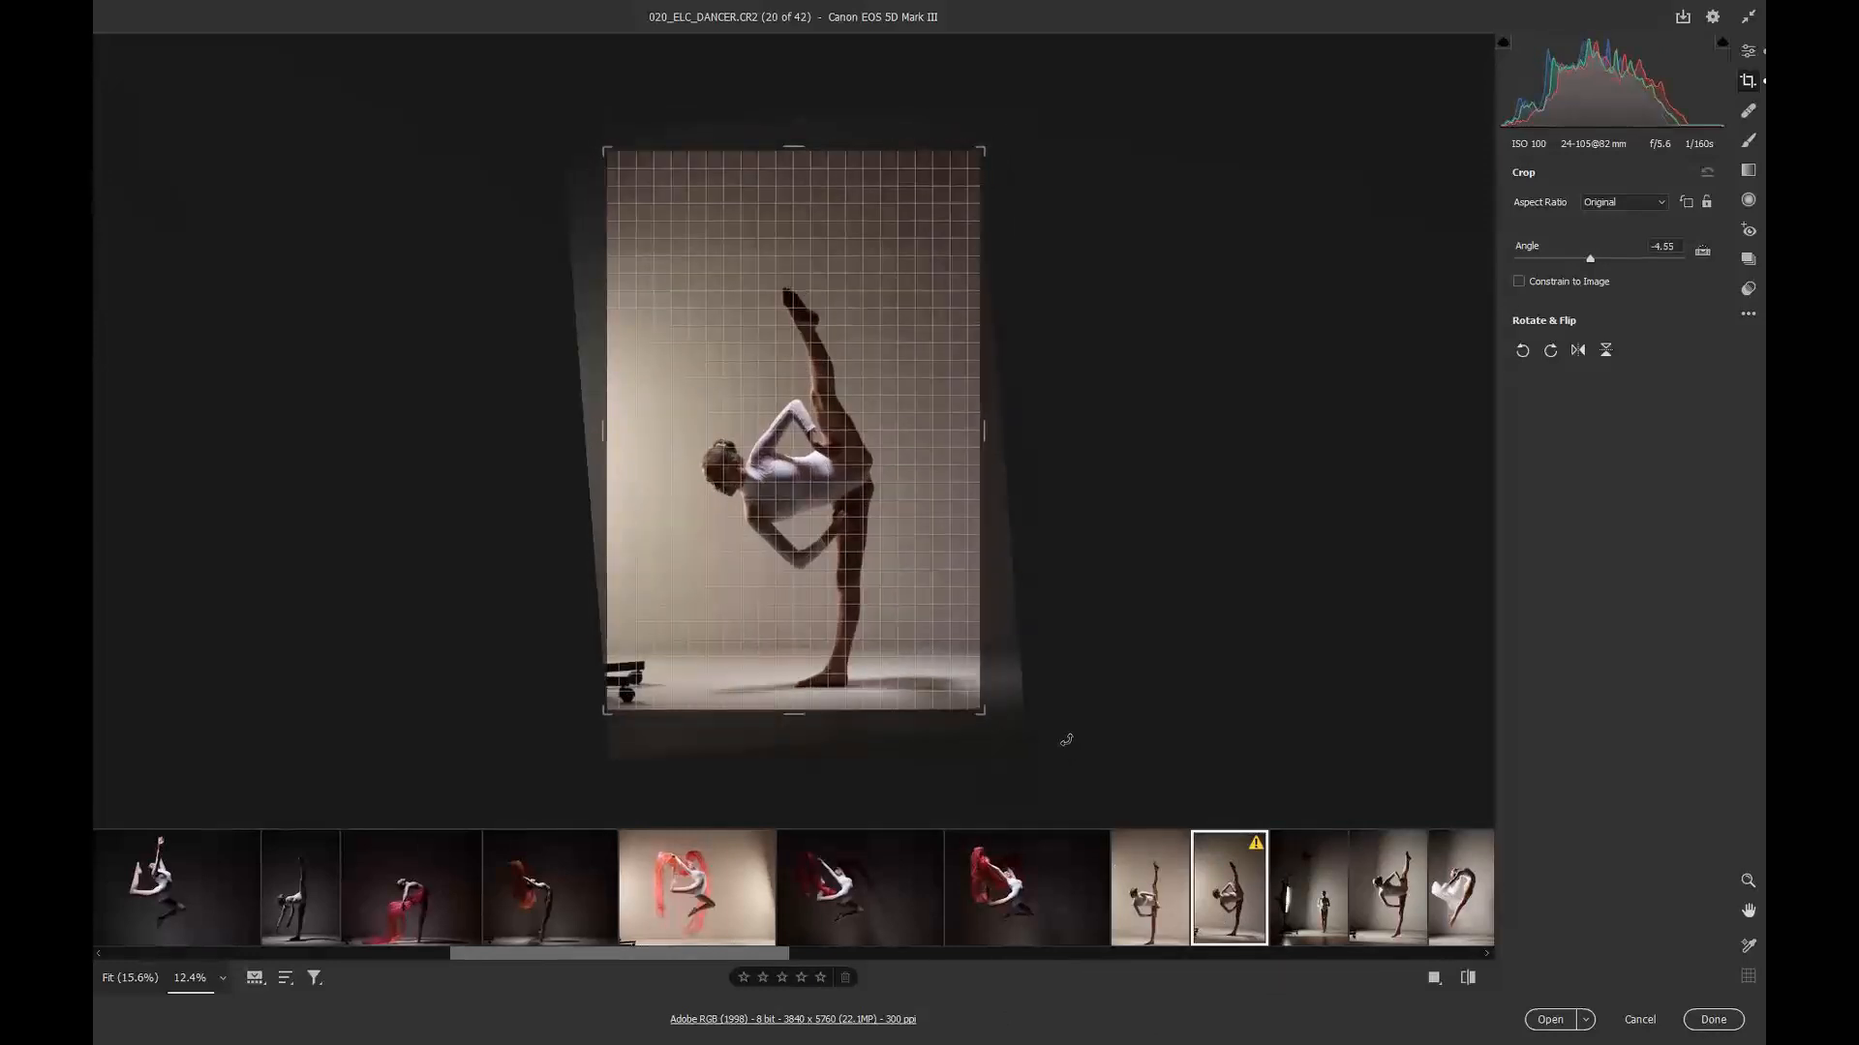
pyautogui.moveTo(1066, 740); pyautogui.dragTo(1070, 738)
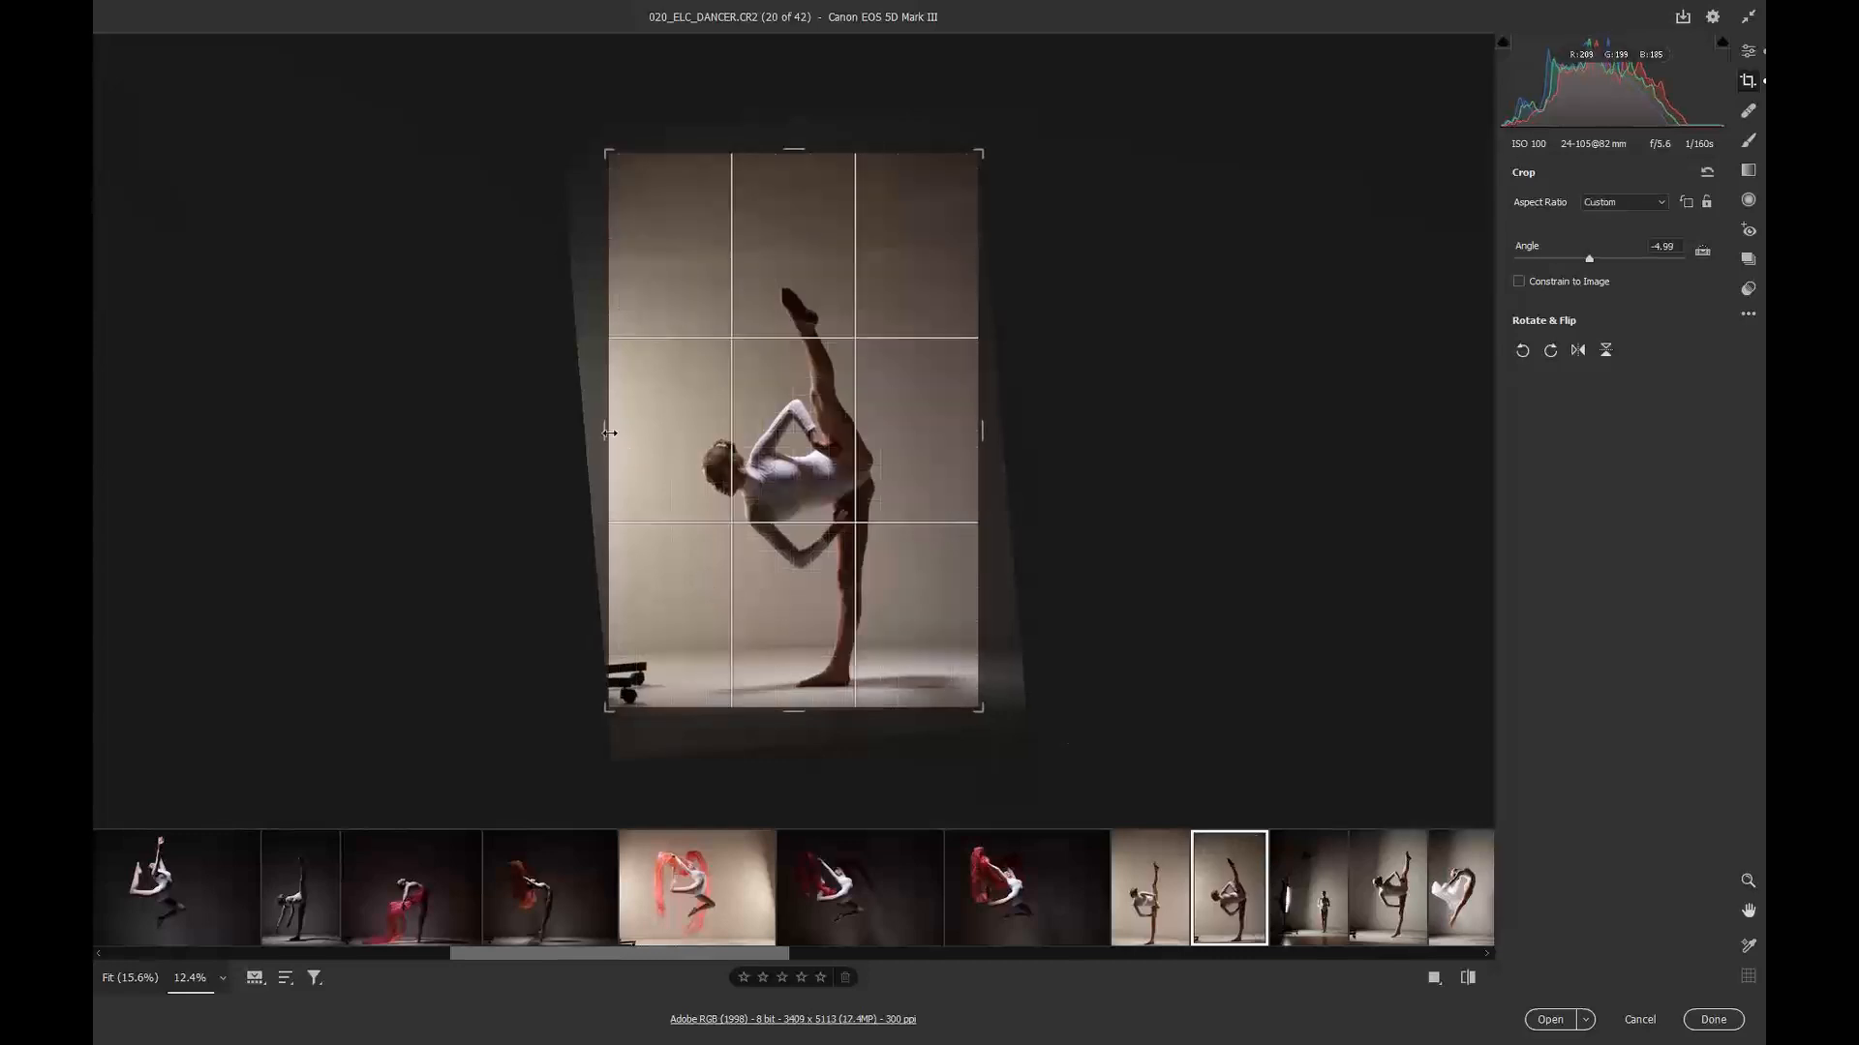
pyautogui.moveTo(609, 432); pyautogui.dragTo(650, 432)
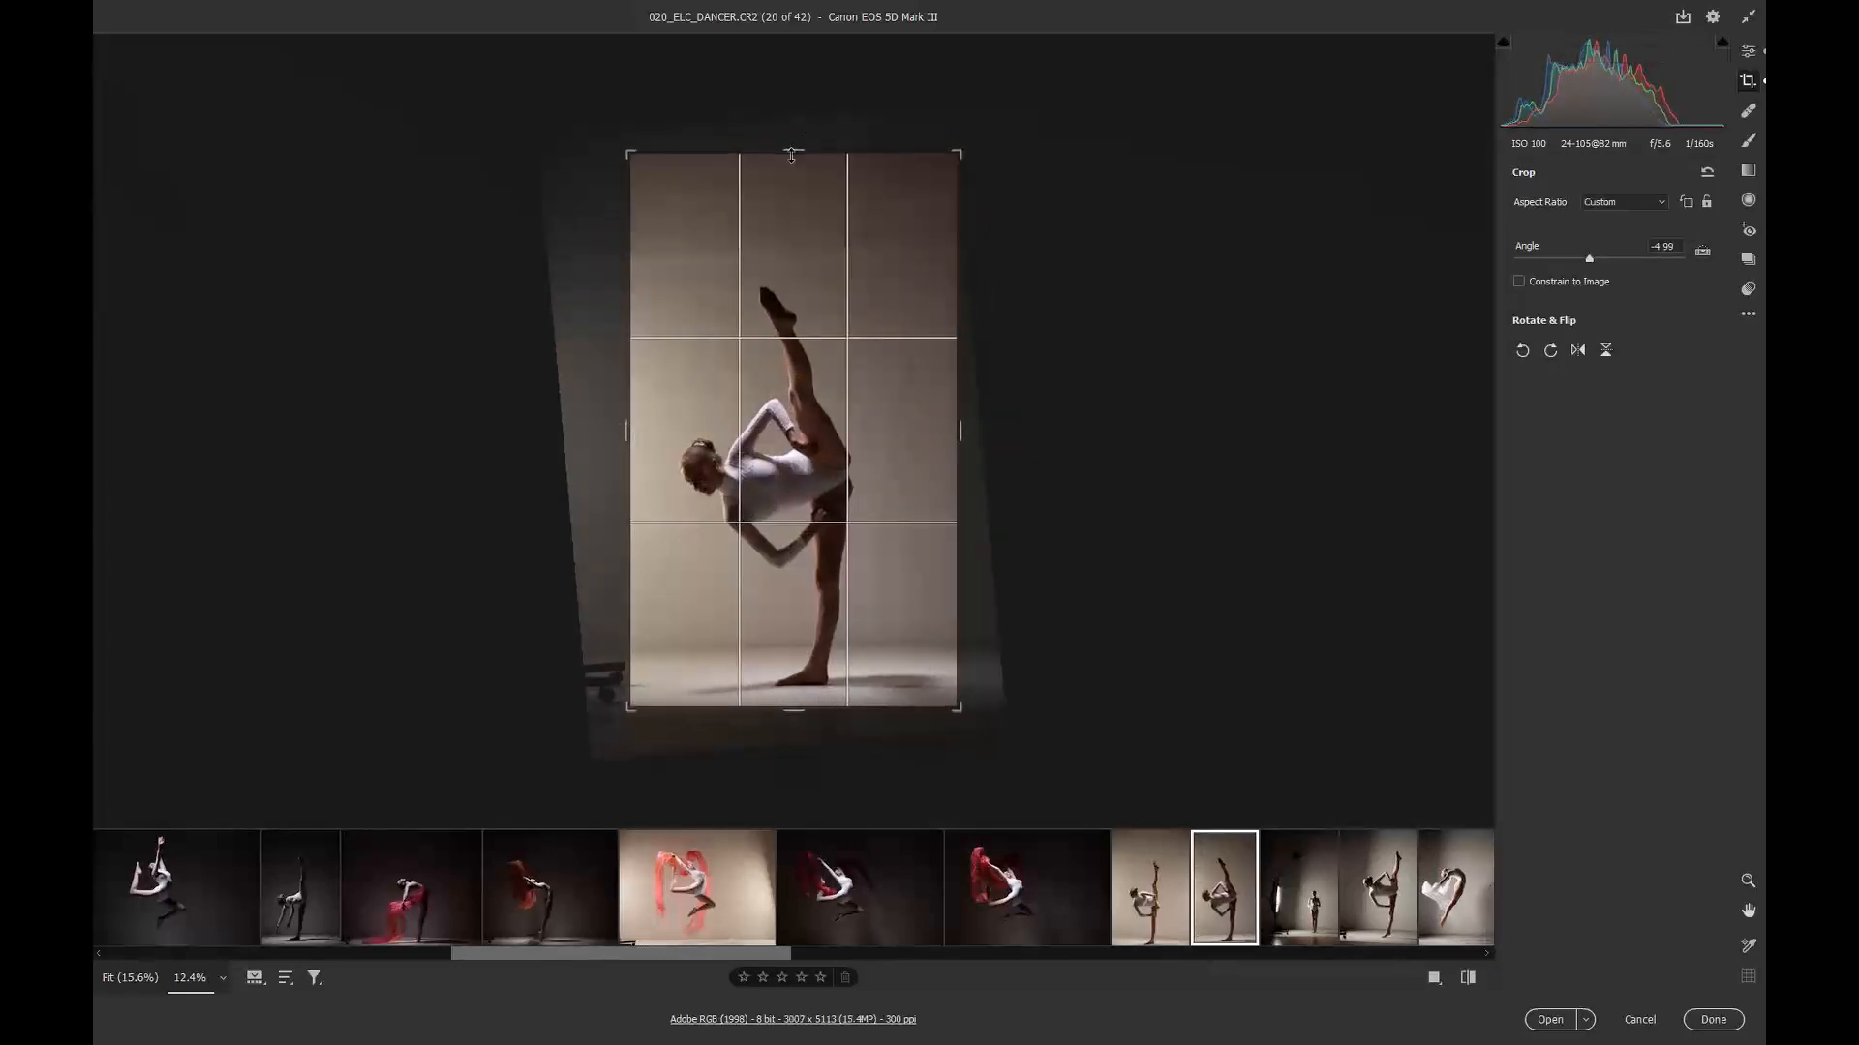
pyautogui.click(1339, 918)
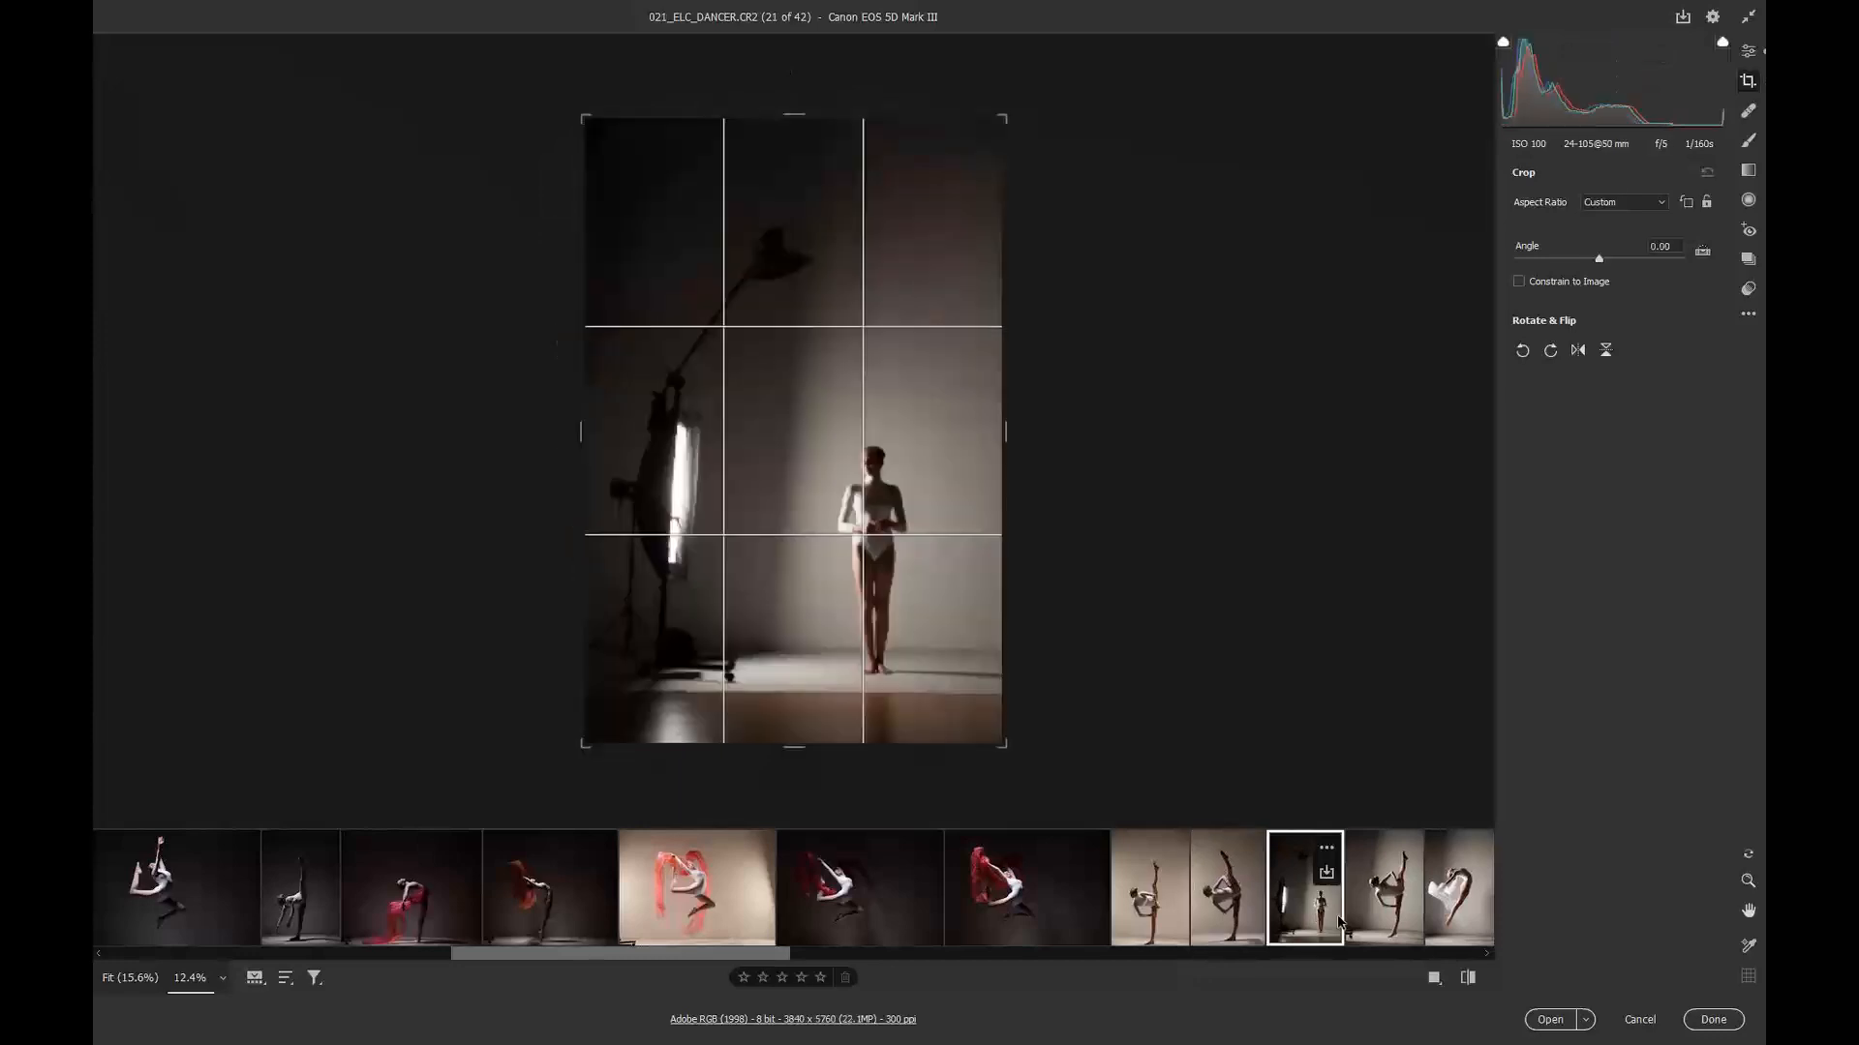
# Step: Open image 22, rotate its crop about -3.41 degrees and nudge its left crop edge inward
pyautogui.click(1366, 915)
pyautogui.moveTo(1026, 772); pyautogui.dragTo(1042, 758)
pyautogui.moveTo(600, 430); pyautogui.dragTo(614, 433)
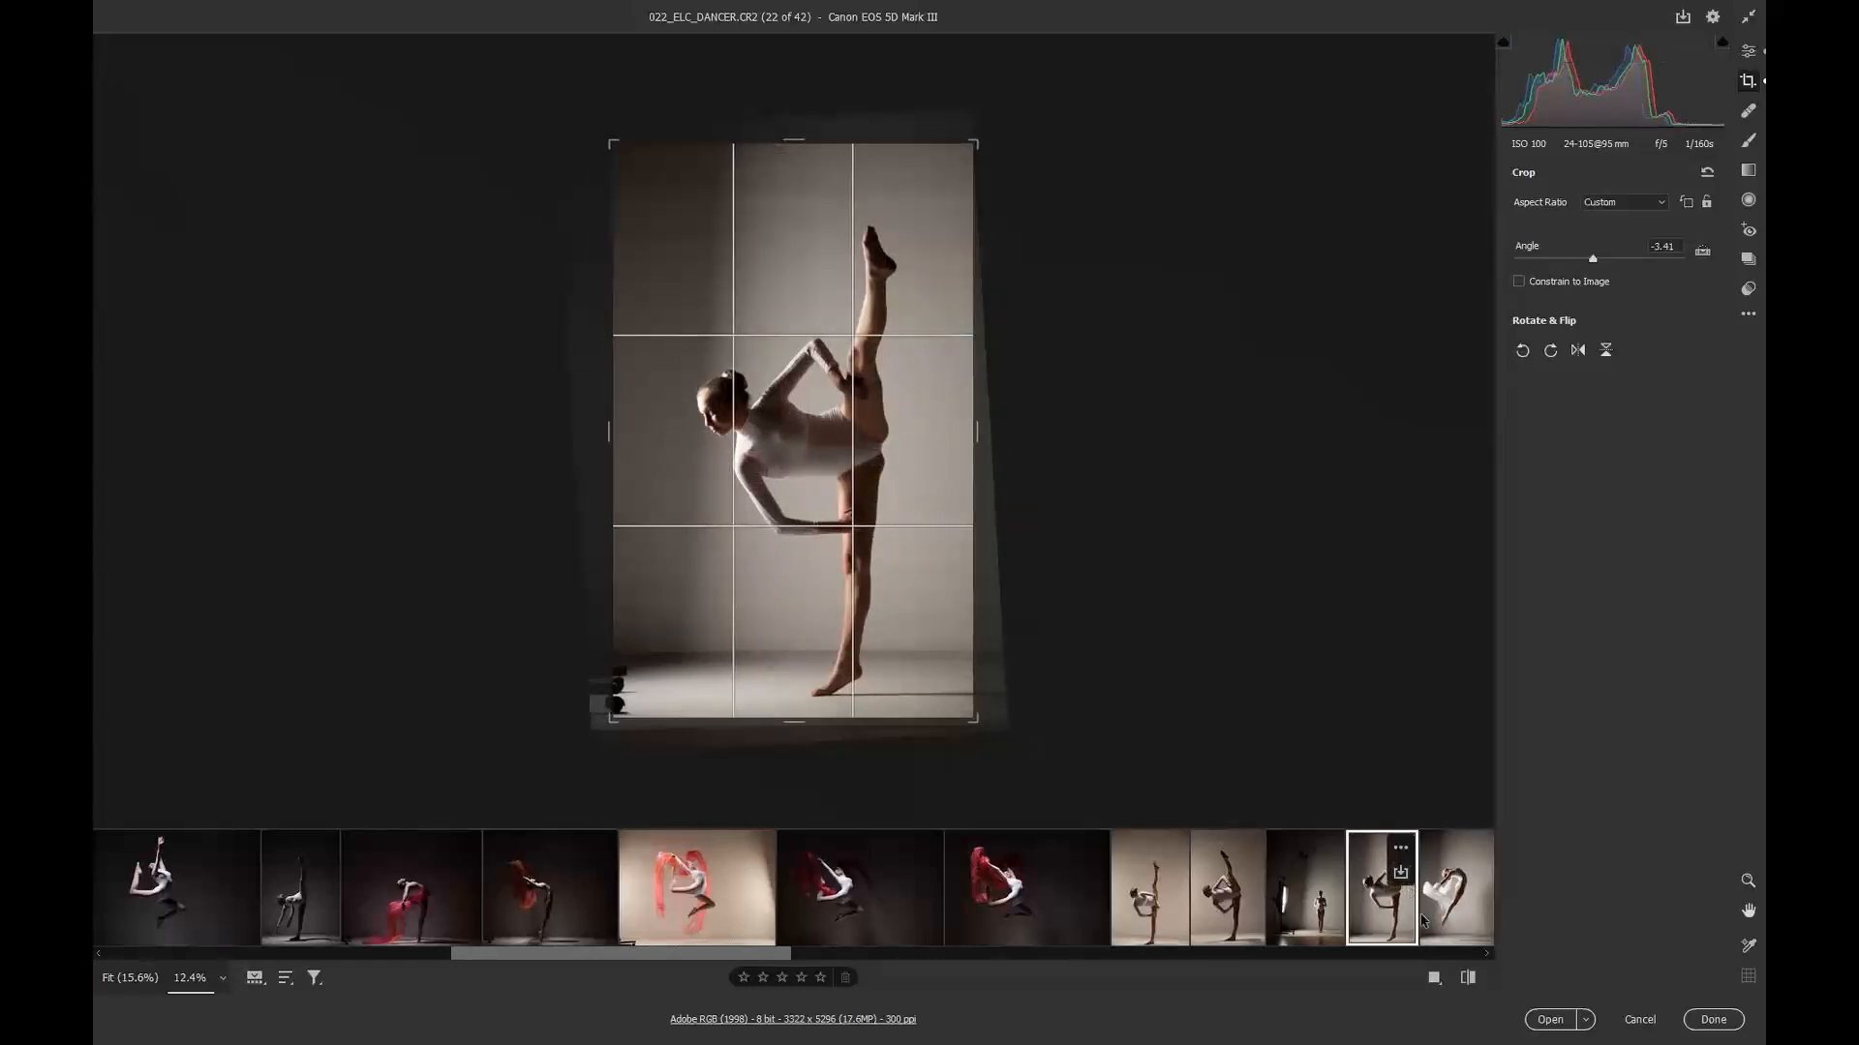
# Step: Open image 23, extend the selection through image 25, and raise their shared bottom crop edge
pyautogui.moveTo(776, 959); pyautogui.dragTo(869, 959)
pyautogui.click(1097, 918)
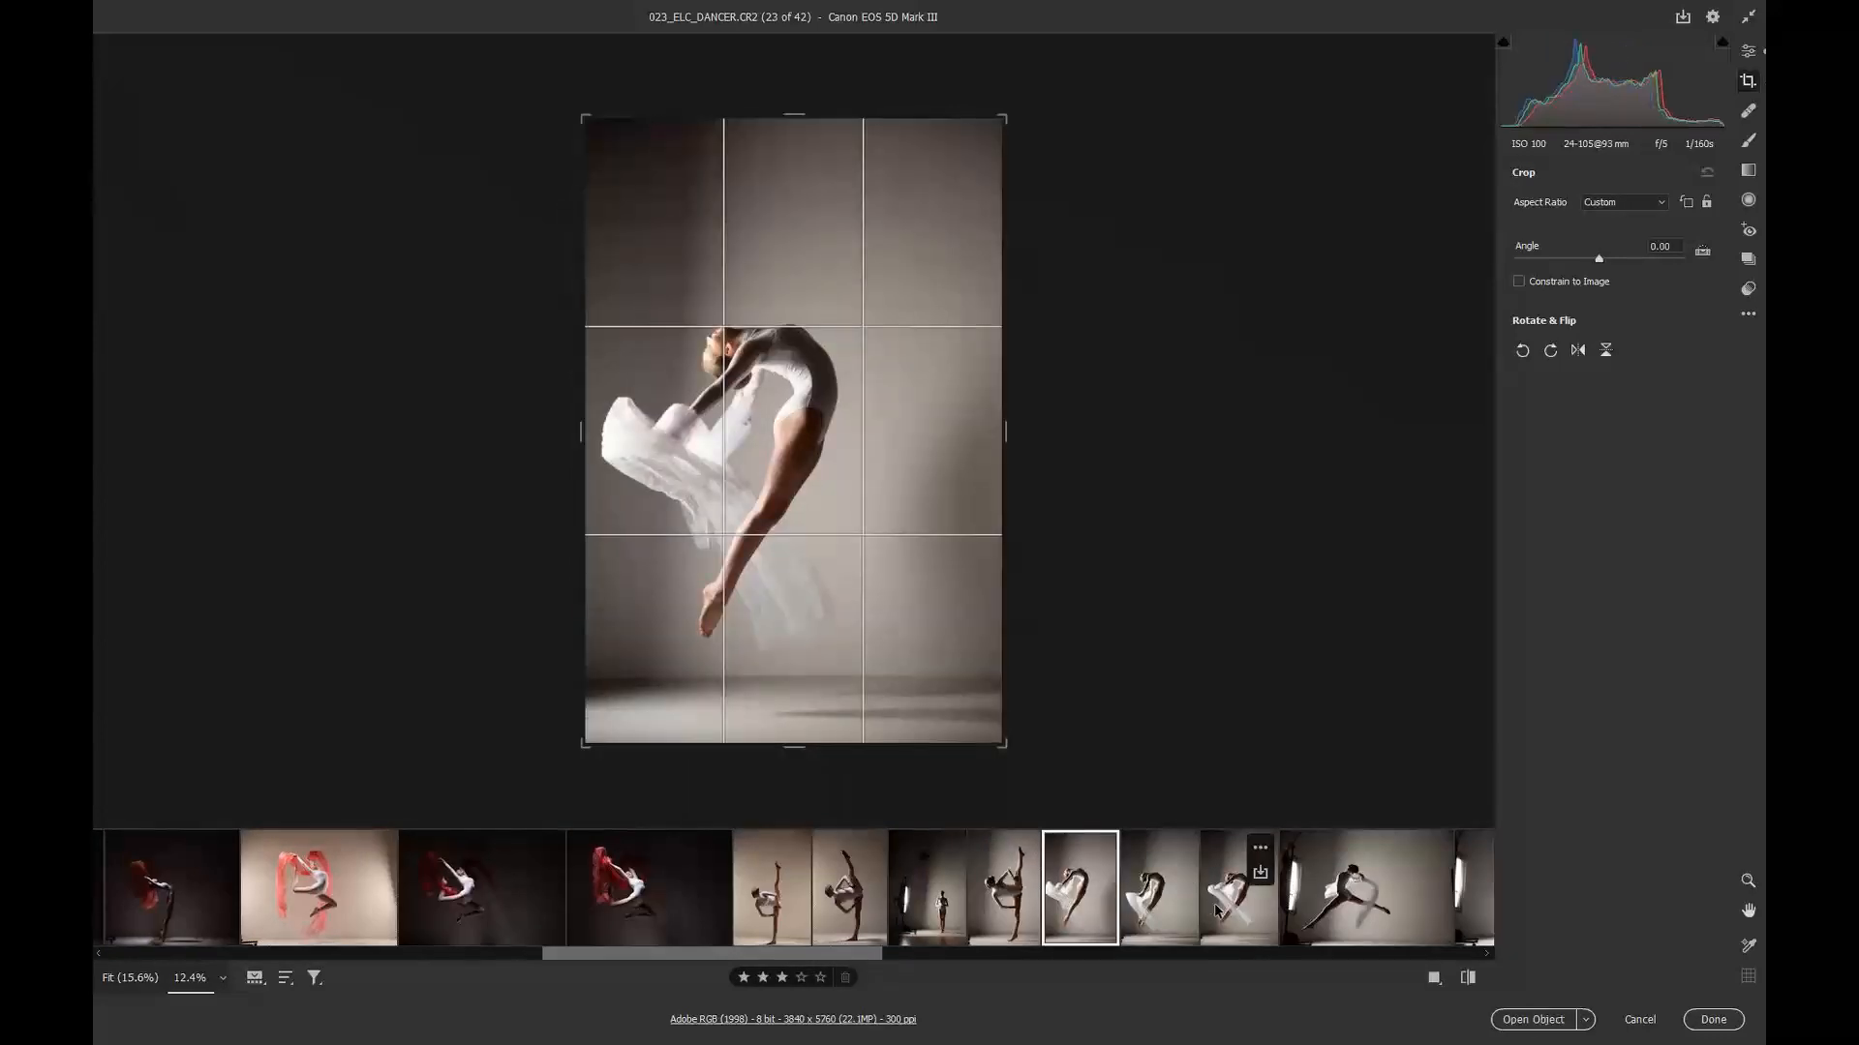
pyautogui.keyDown('shift'); pyautogui.click(1249, 910); pyautogui.keyUp('shift')
pyautogui.moveTo(806, 744); pyautogui.dragTo(797, 710)
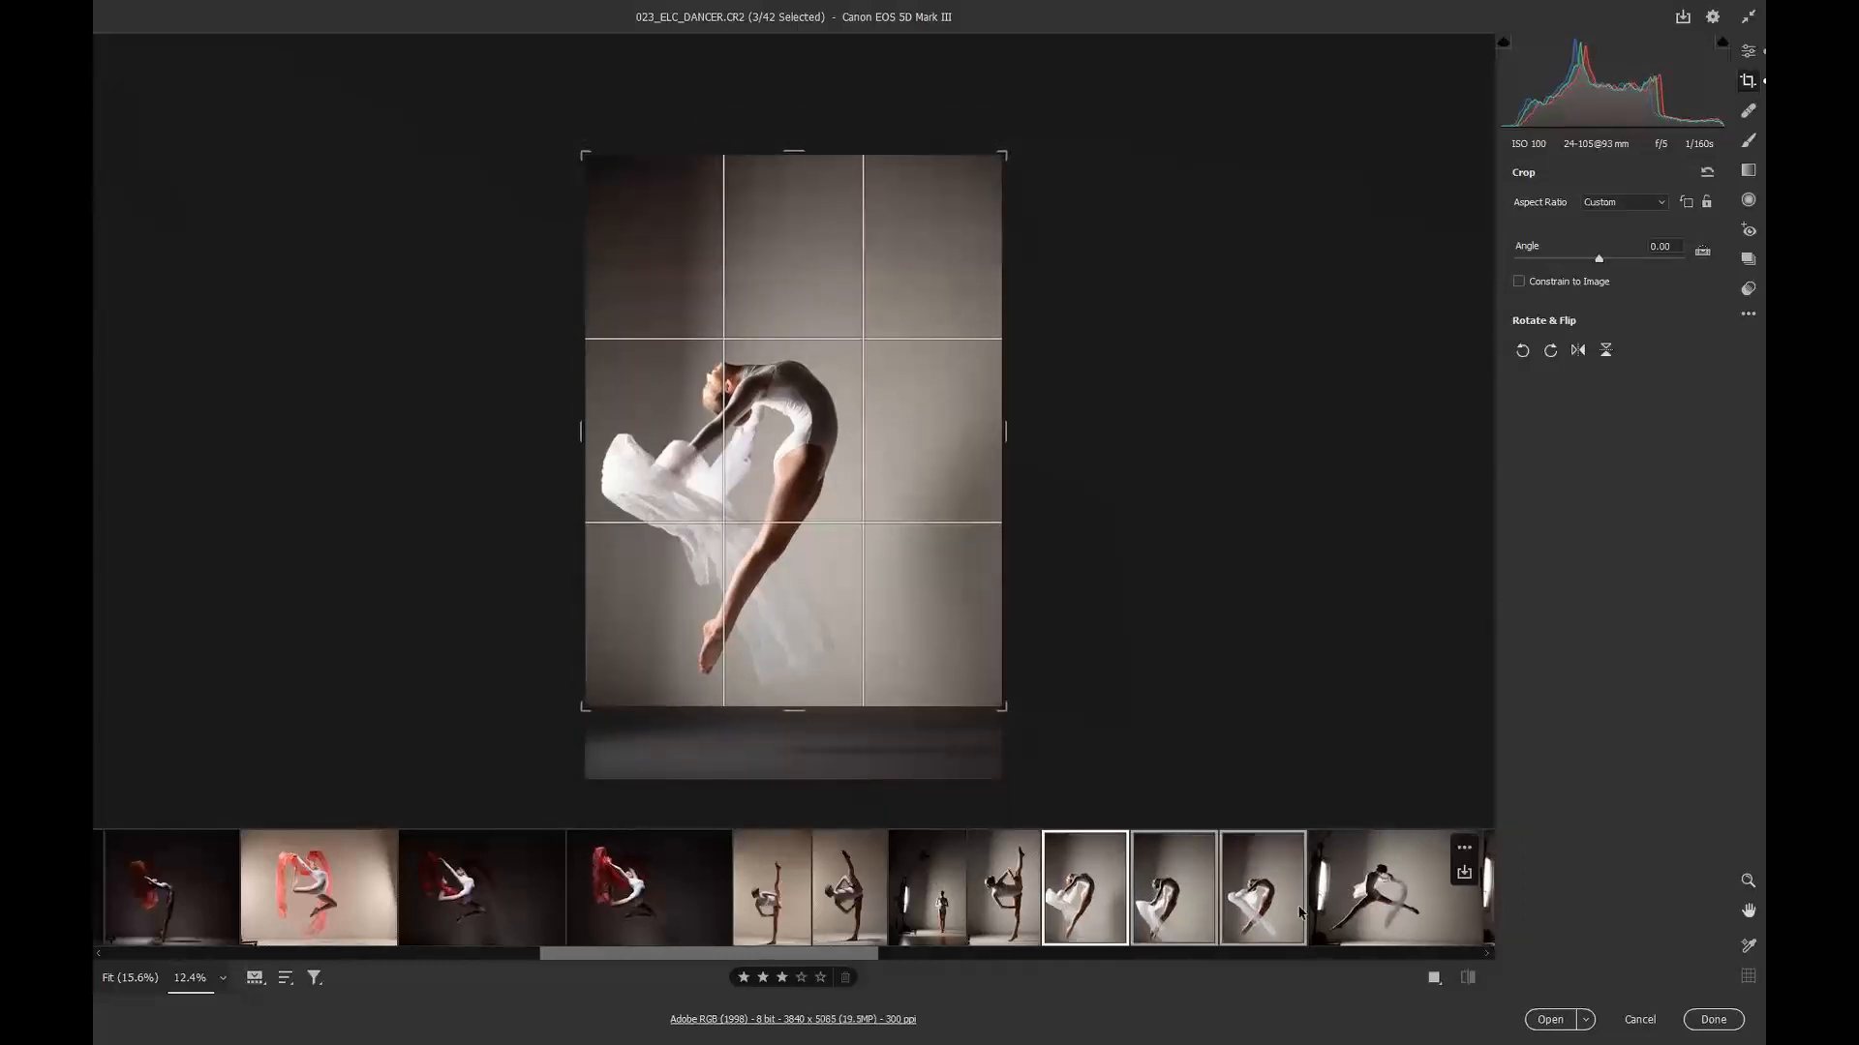
# Step: Open image 26 and raise its bottom crop edge slightly
pyautogui.click(1394, 900)
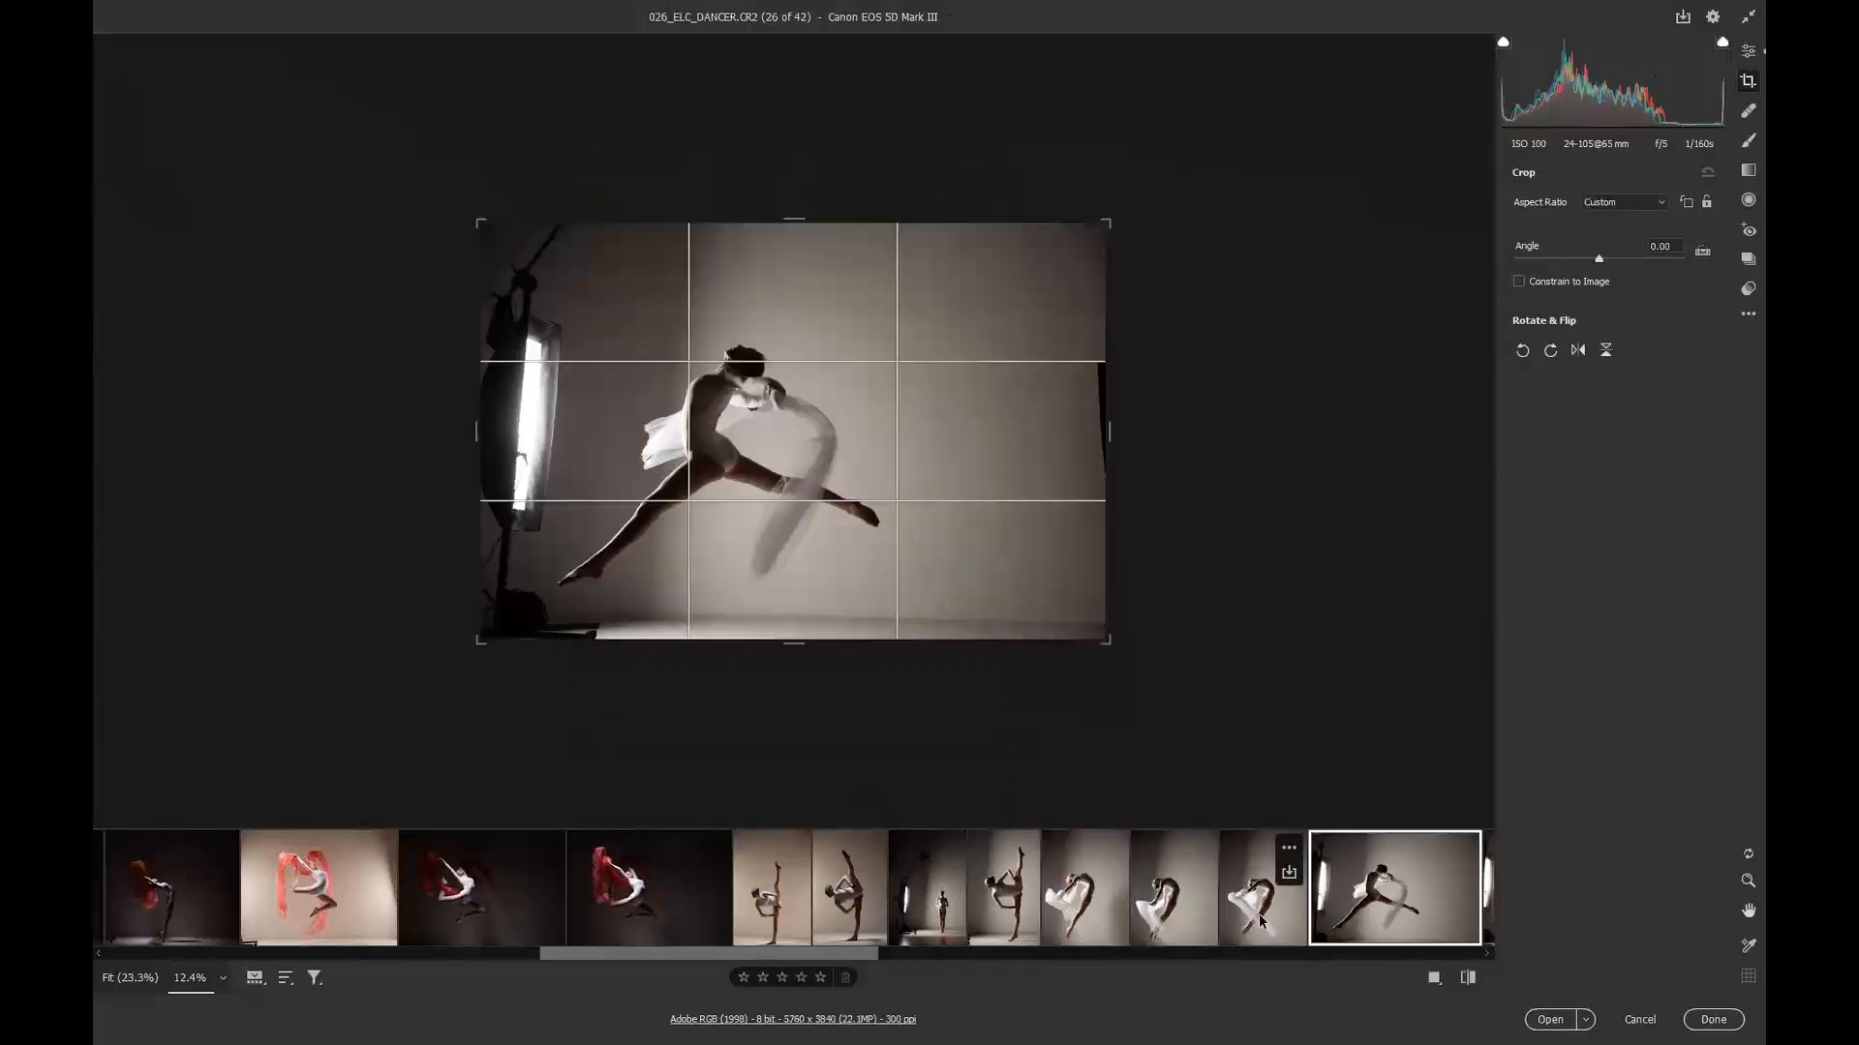
pyautogui.moveTo(794, 647); pyautogui.dragTo(792, 633)
# Step: Open image 27, rotate its crop about -1.01 degrees and raise its bottom crop edge
pyautogui.moveTo(874, 955); pyautogui.dragTo(1029, 953)
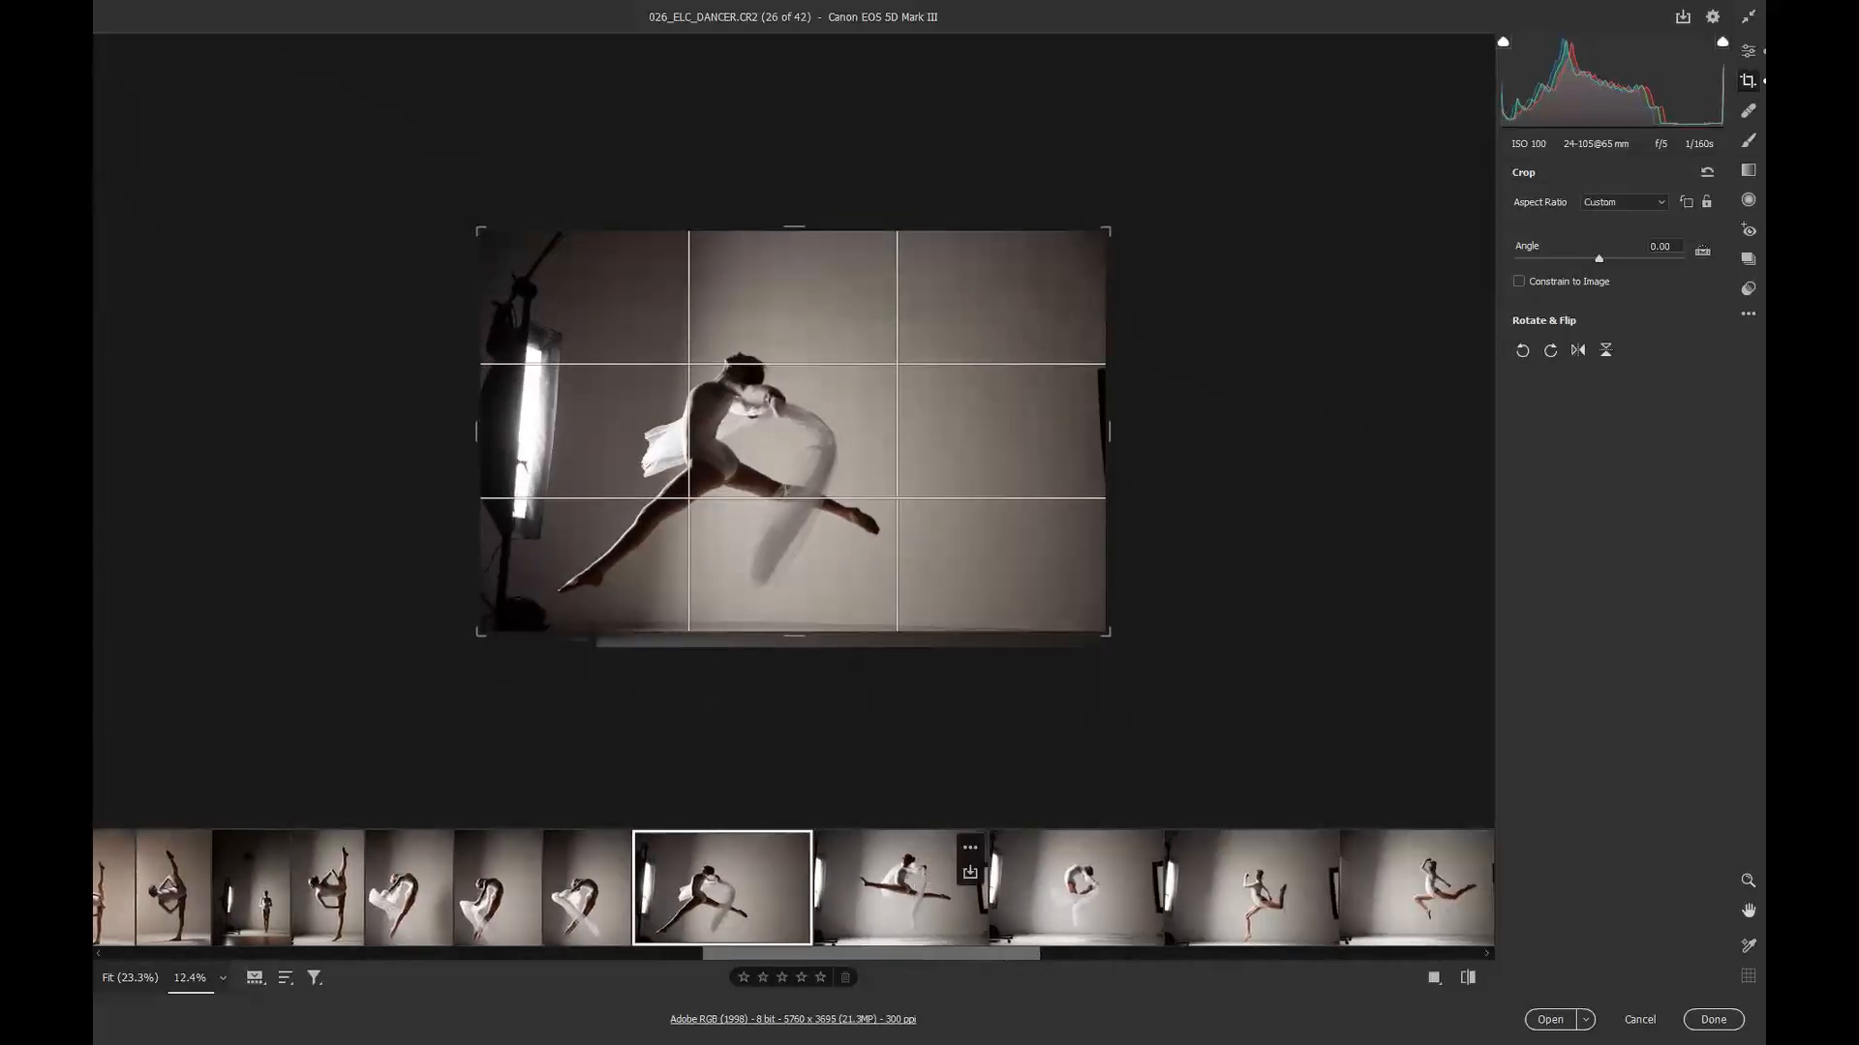
pyautogui.click(963, 867)
pyautogui.moveTo(1139, 702); pyautogui.dragTo(1149, 694)
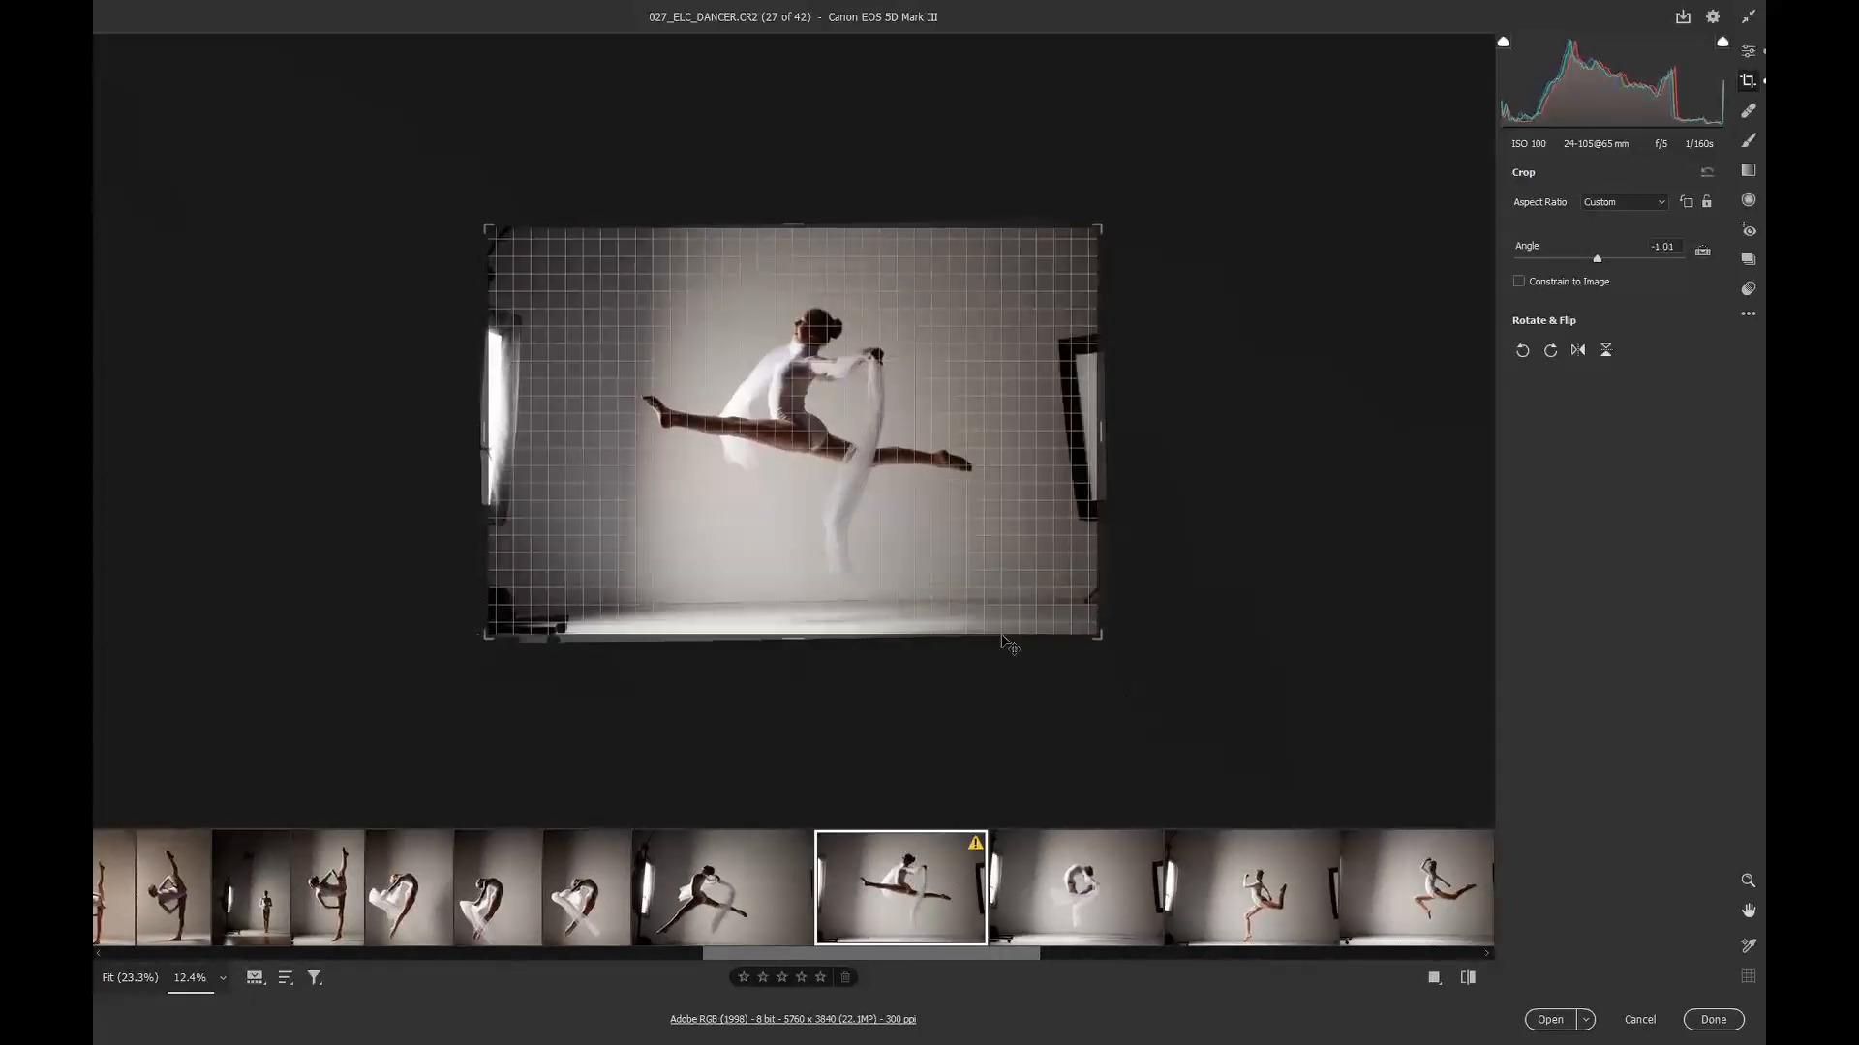
pyautogui.moveTo(796, 643); pyautogui.dragTo(796, 620)
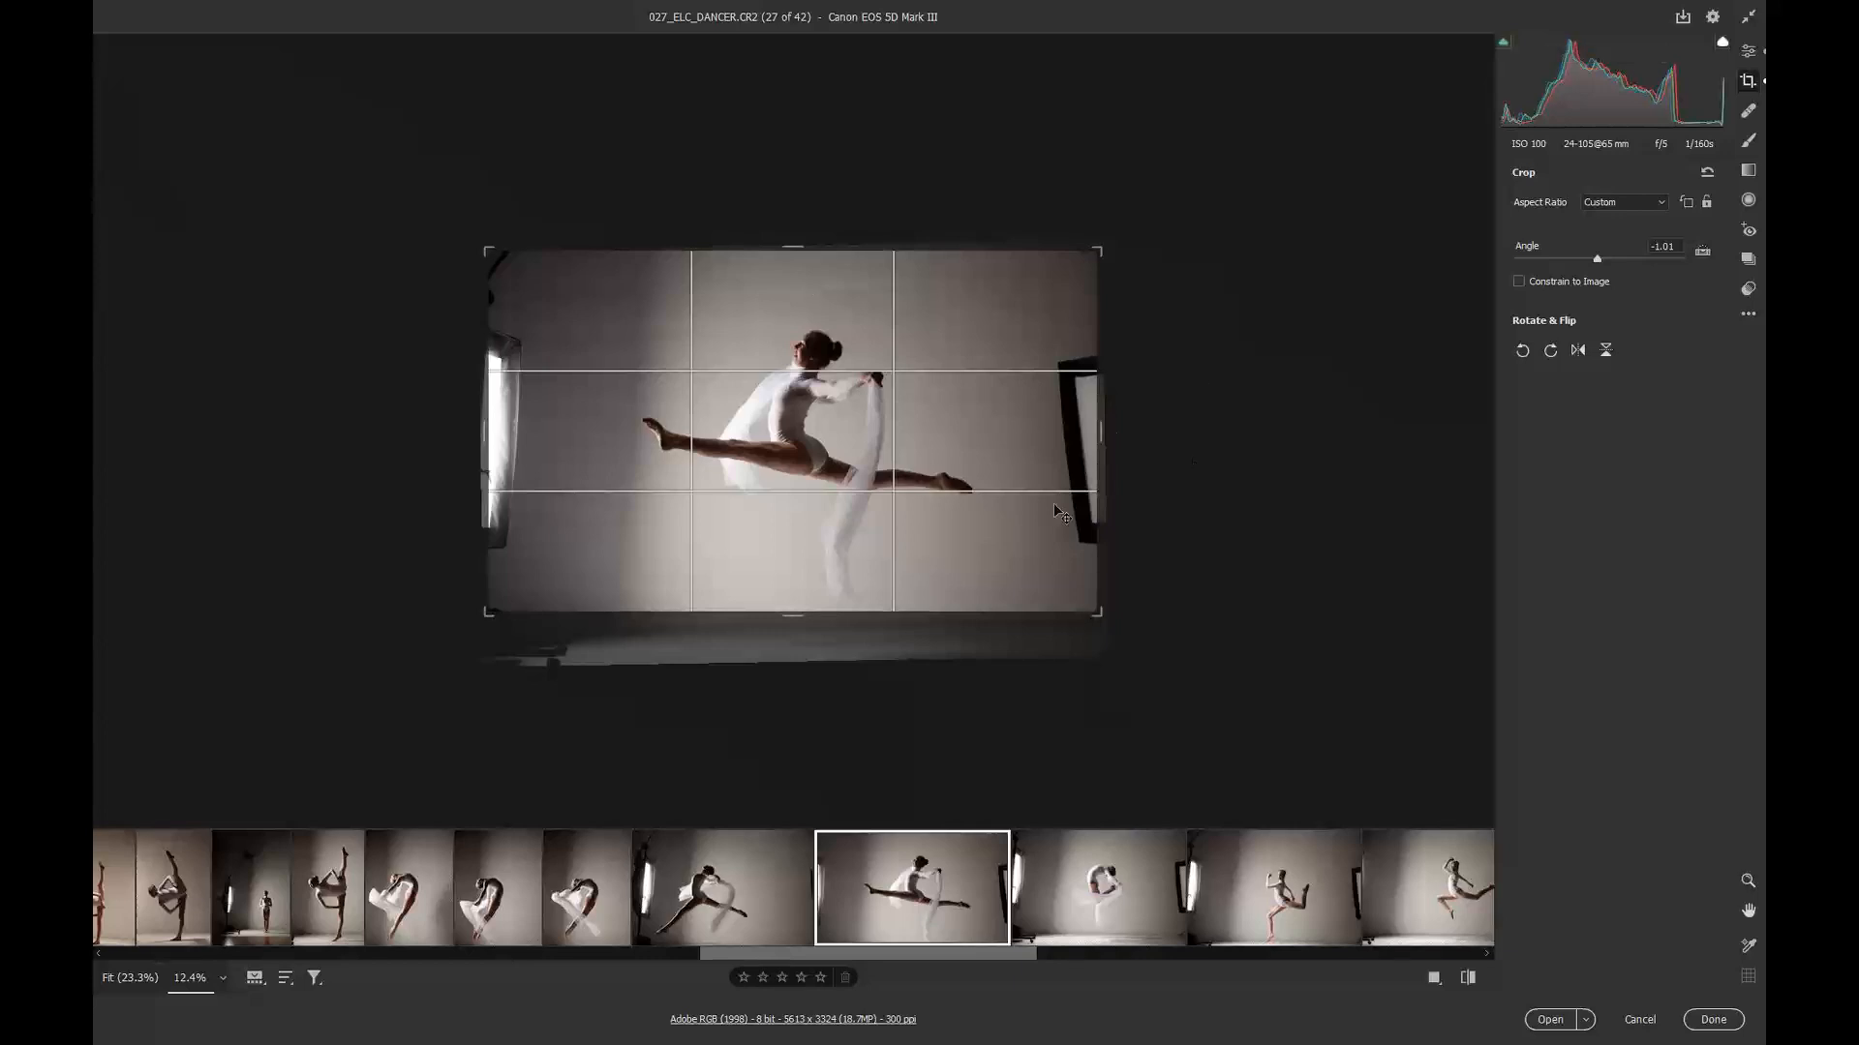
# Step: Open image 28 and draw a tighter crop rectangle around the dancer
pyautogui.click(1101, 917)
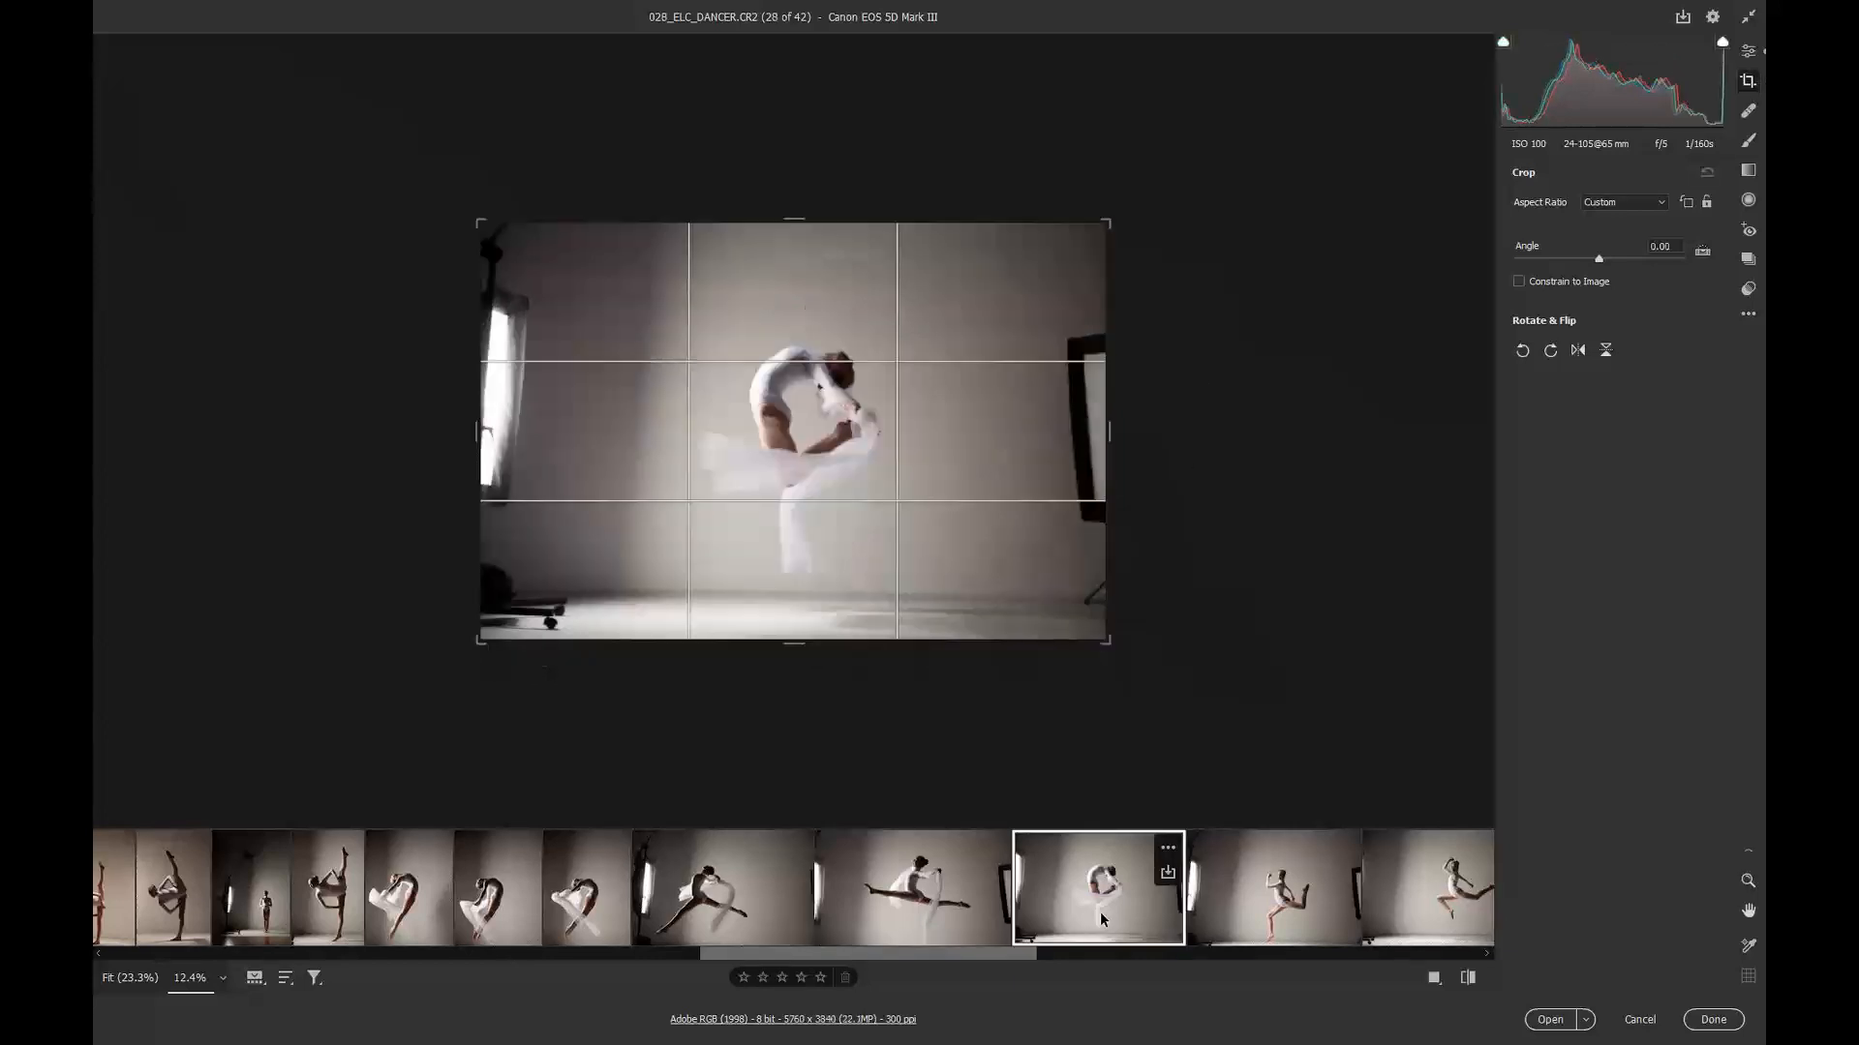
pyautogui.moveTo(561, 239); pyautogui.dragTo(1010, 588)
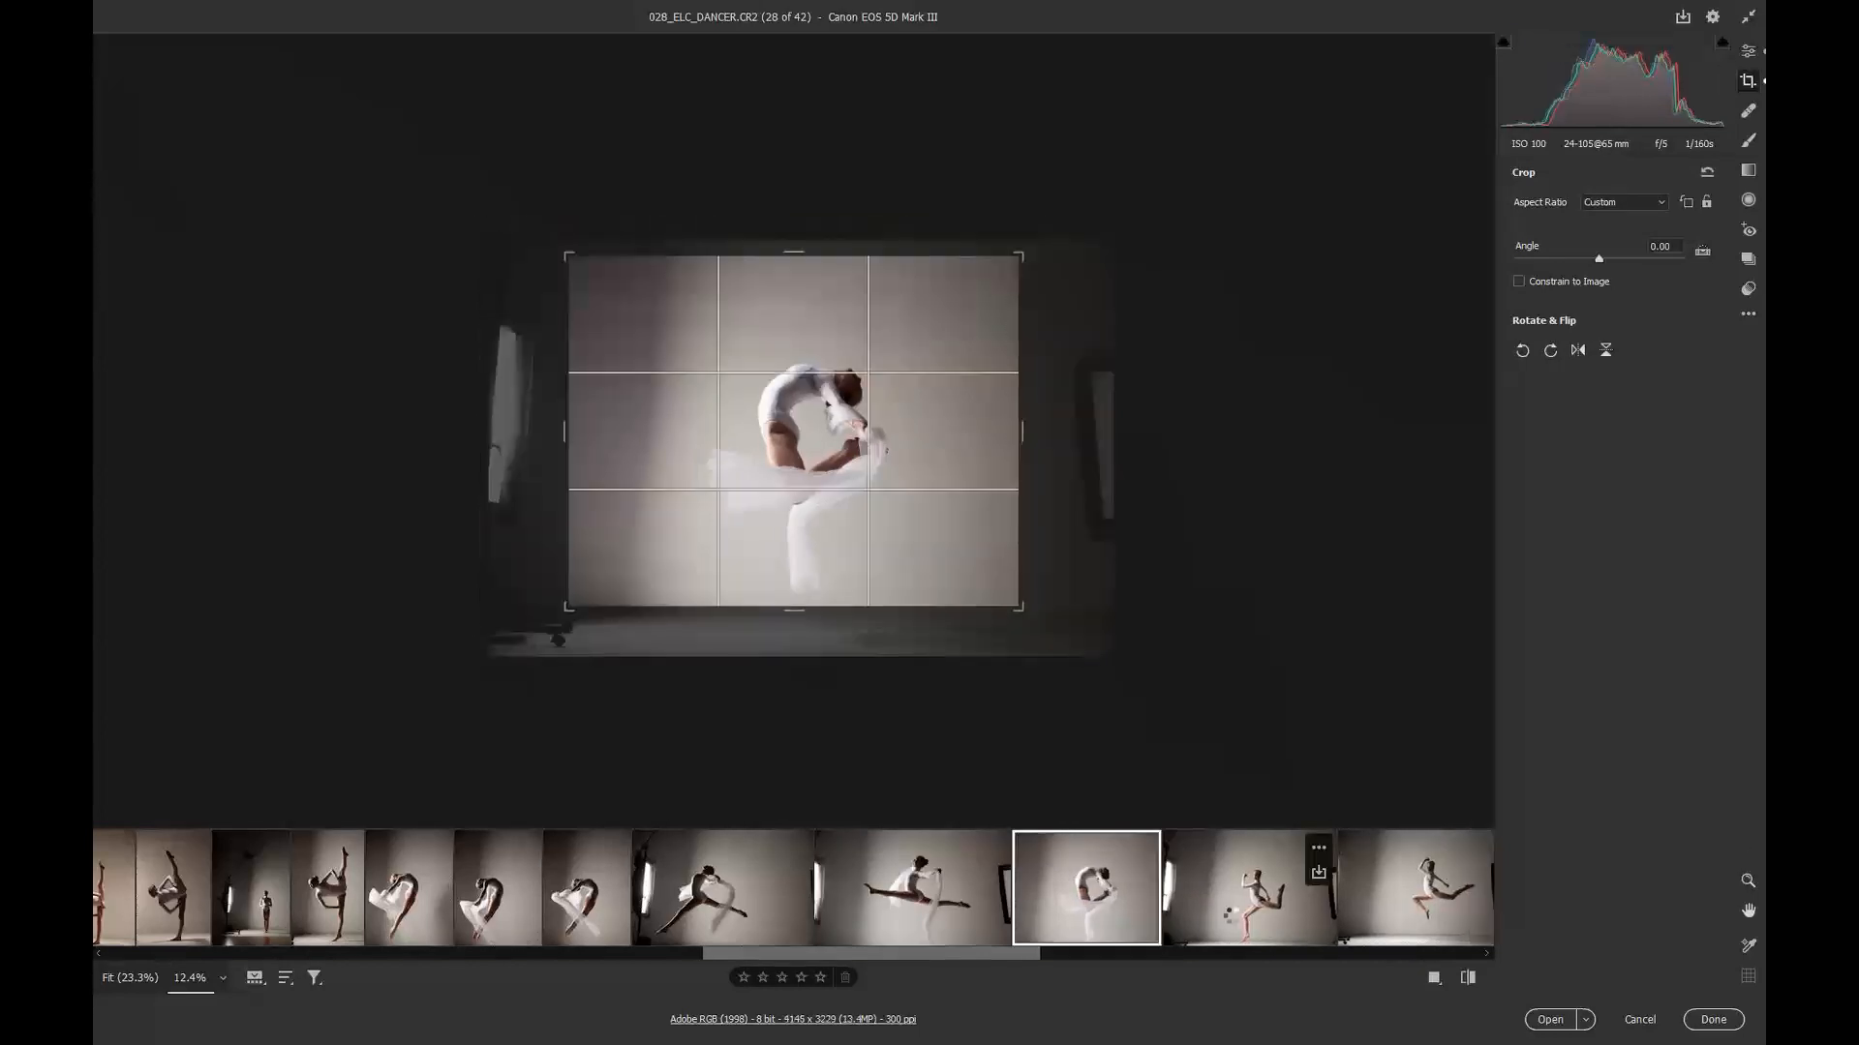
# Step: Open image 29 and rotate its crop slightly
pyautogui.click(1231, 919)
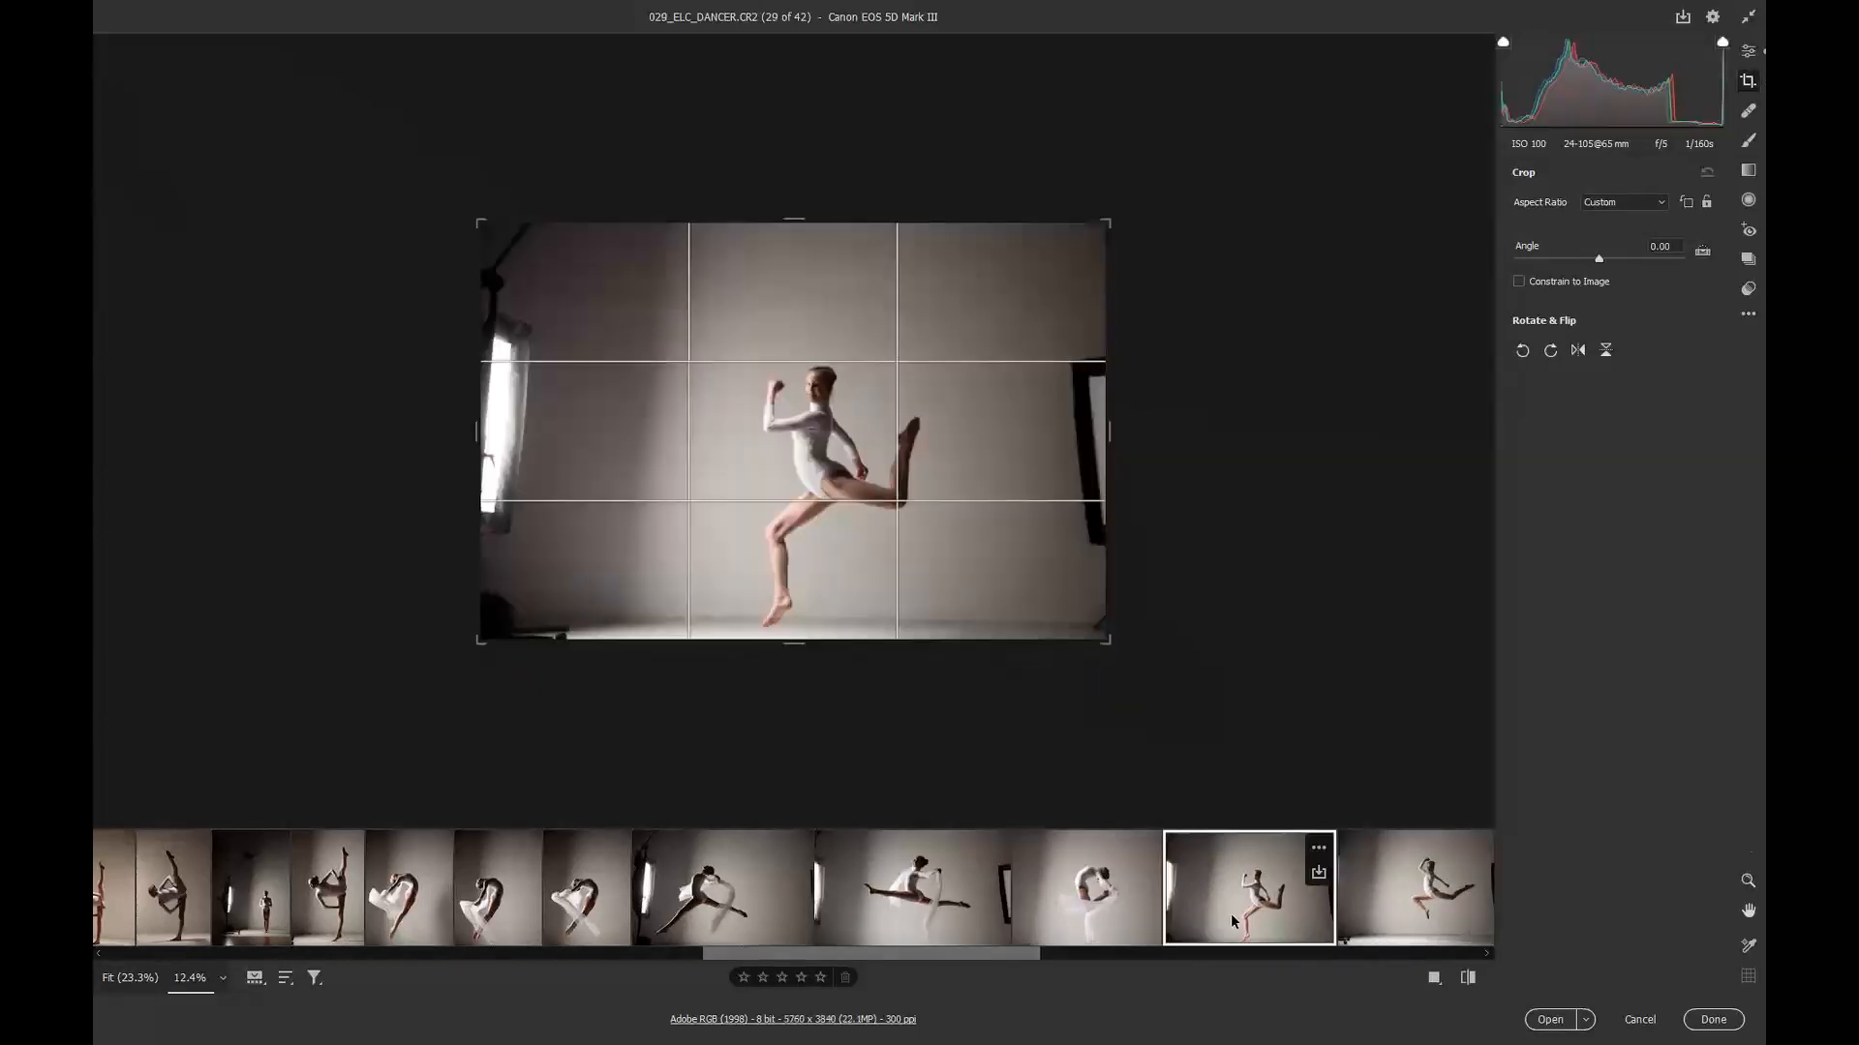
pyautogui.moveTo(1211, 741); pyautogui.dragTo(1202, 723)
# Step: Open image 30 and draw a tighter crop rectangle around the leaping dancer
pyautogui.moveTo(938, 953); pyautogui.dragTo(1054, 954)
pyautogui.click(955, 904)
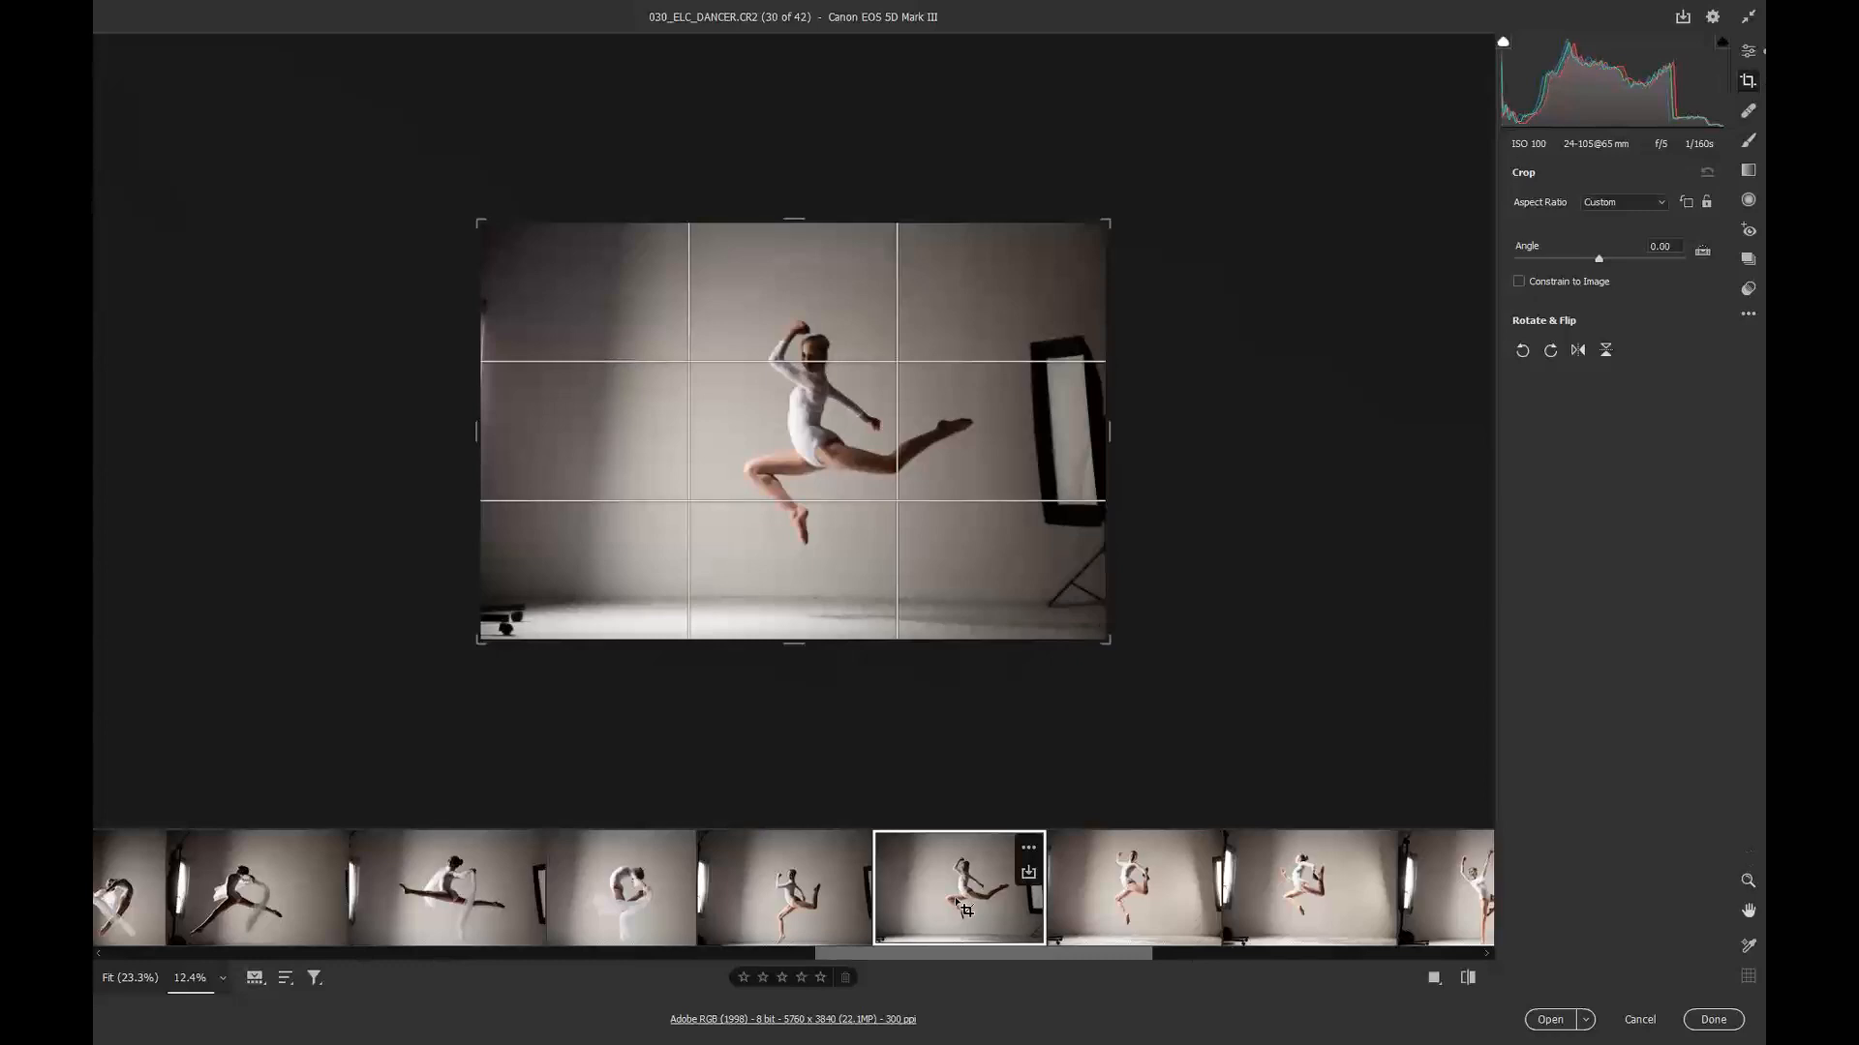
pyautogui.moveTo(515, 242); pyautogui.dragTo(1028, 595)
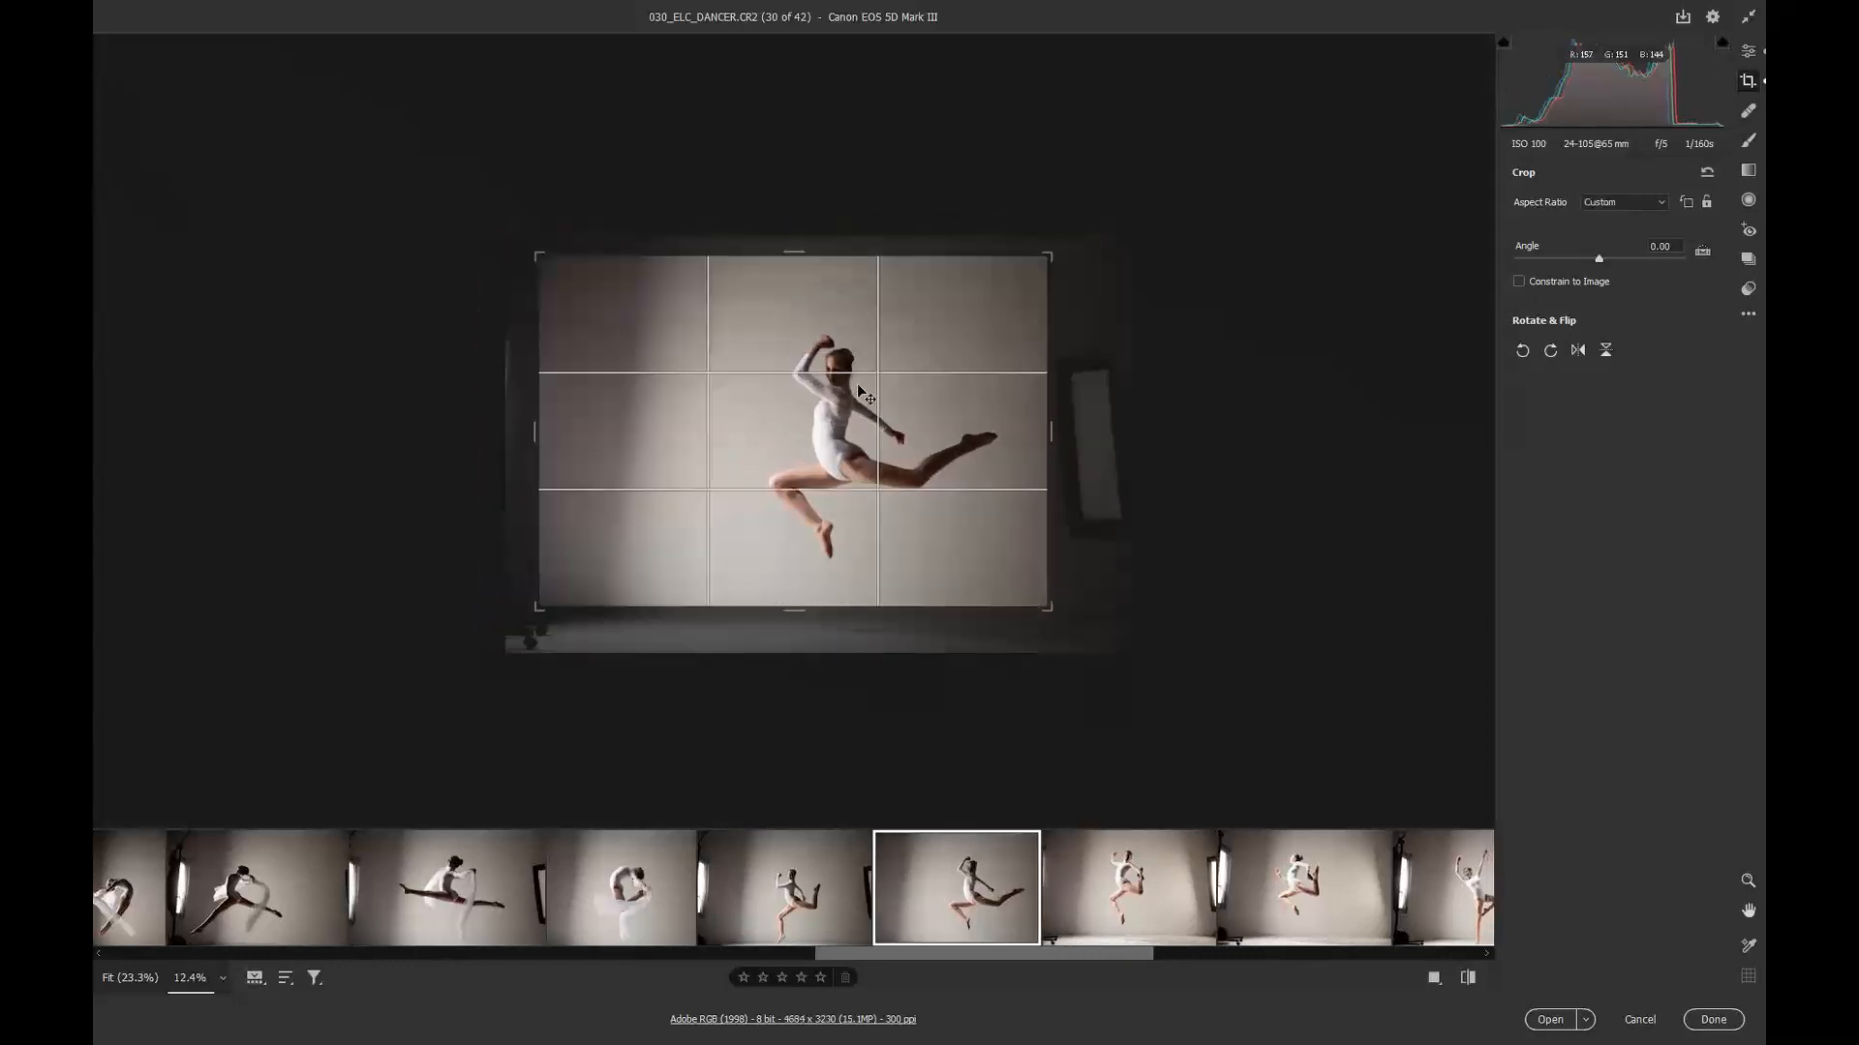
# Step: Open image 31, add image 32 to the selection, and draw a tighter crop rectangle around the dancer
pyautogui.click(1113, 915)
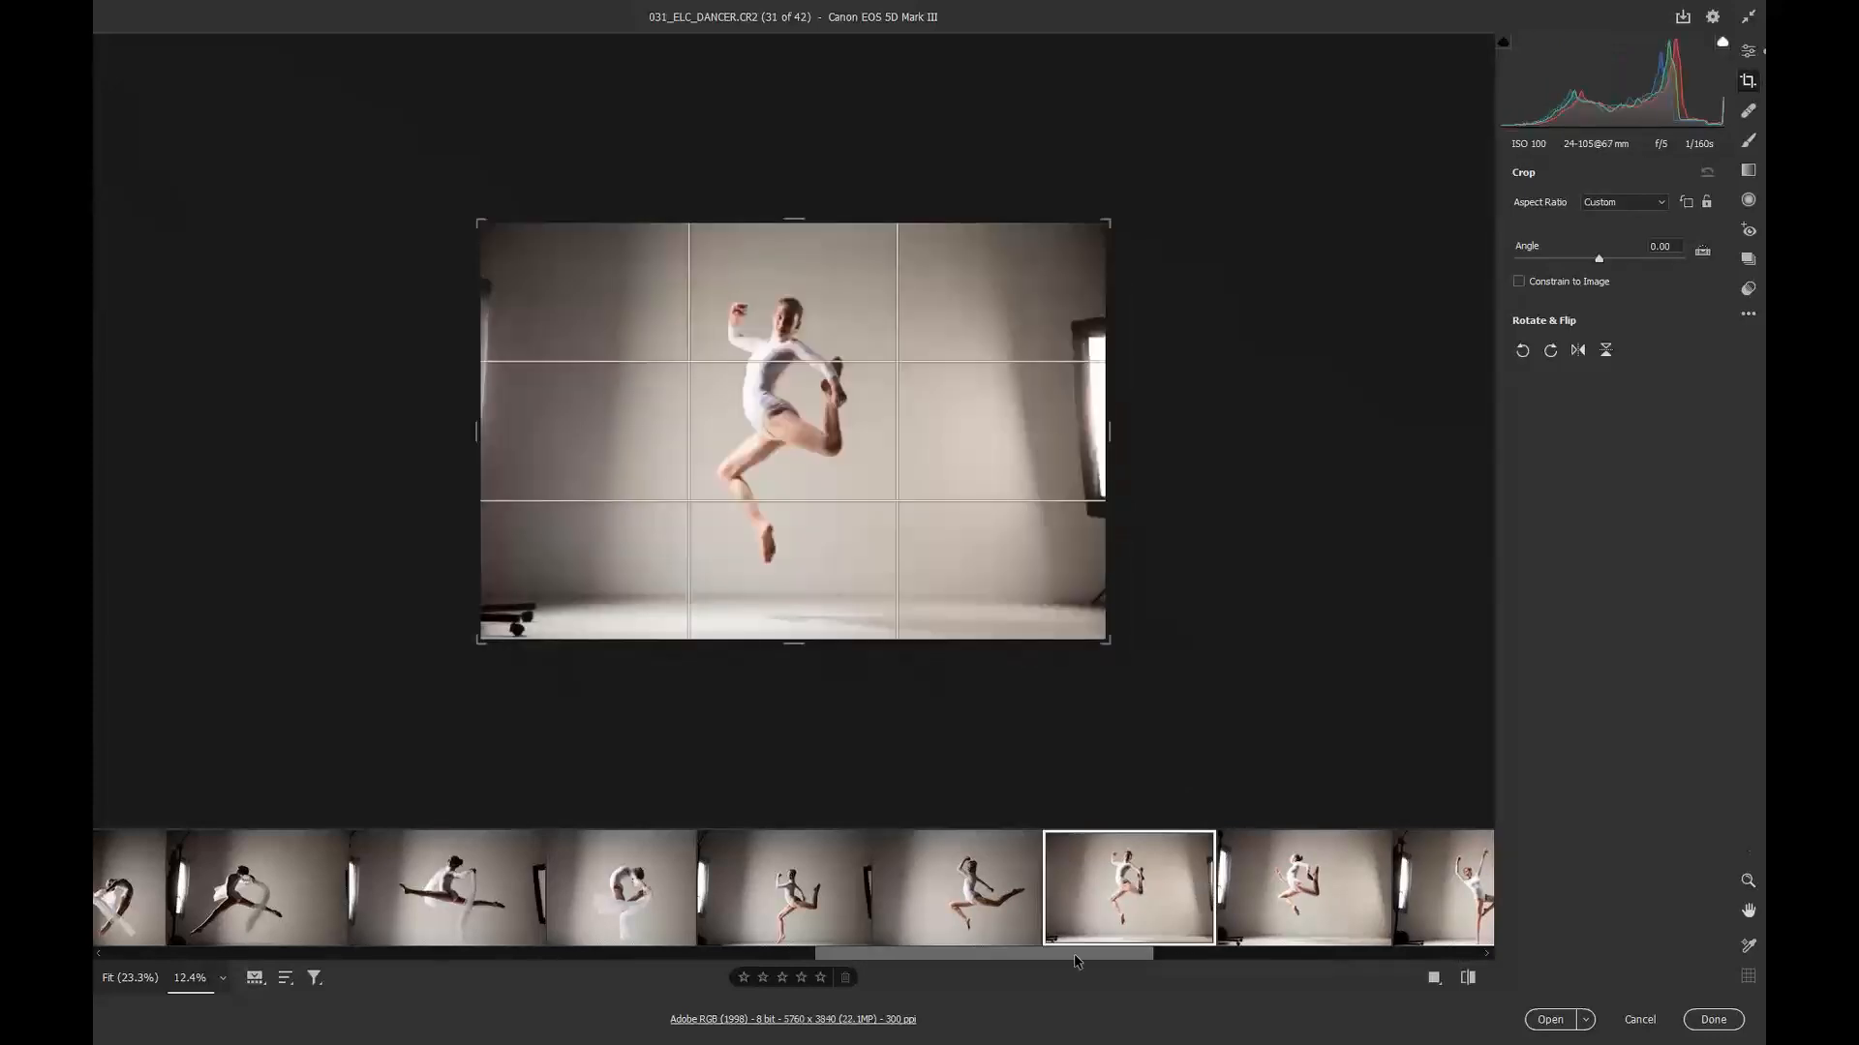
pyautogui.scroll(-5, 1082, 958)
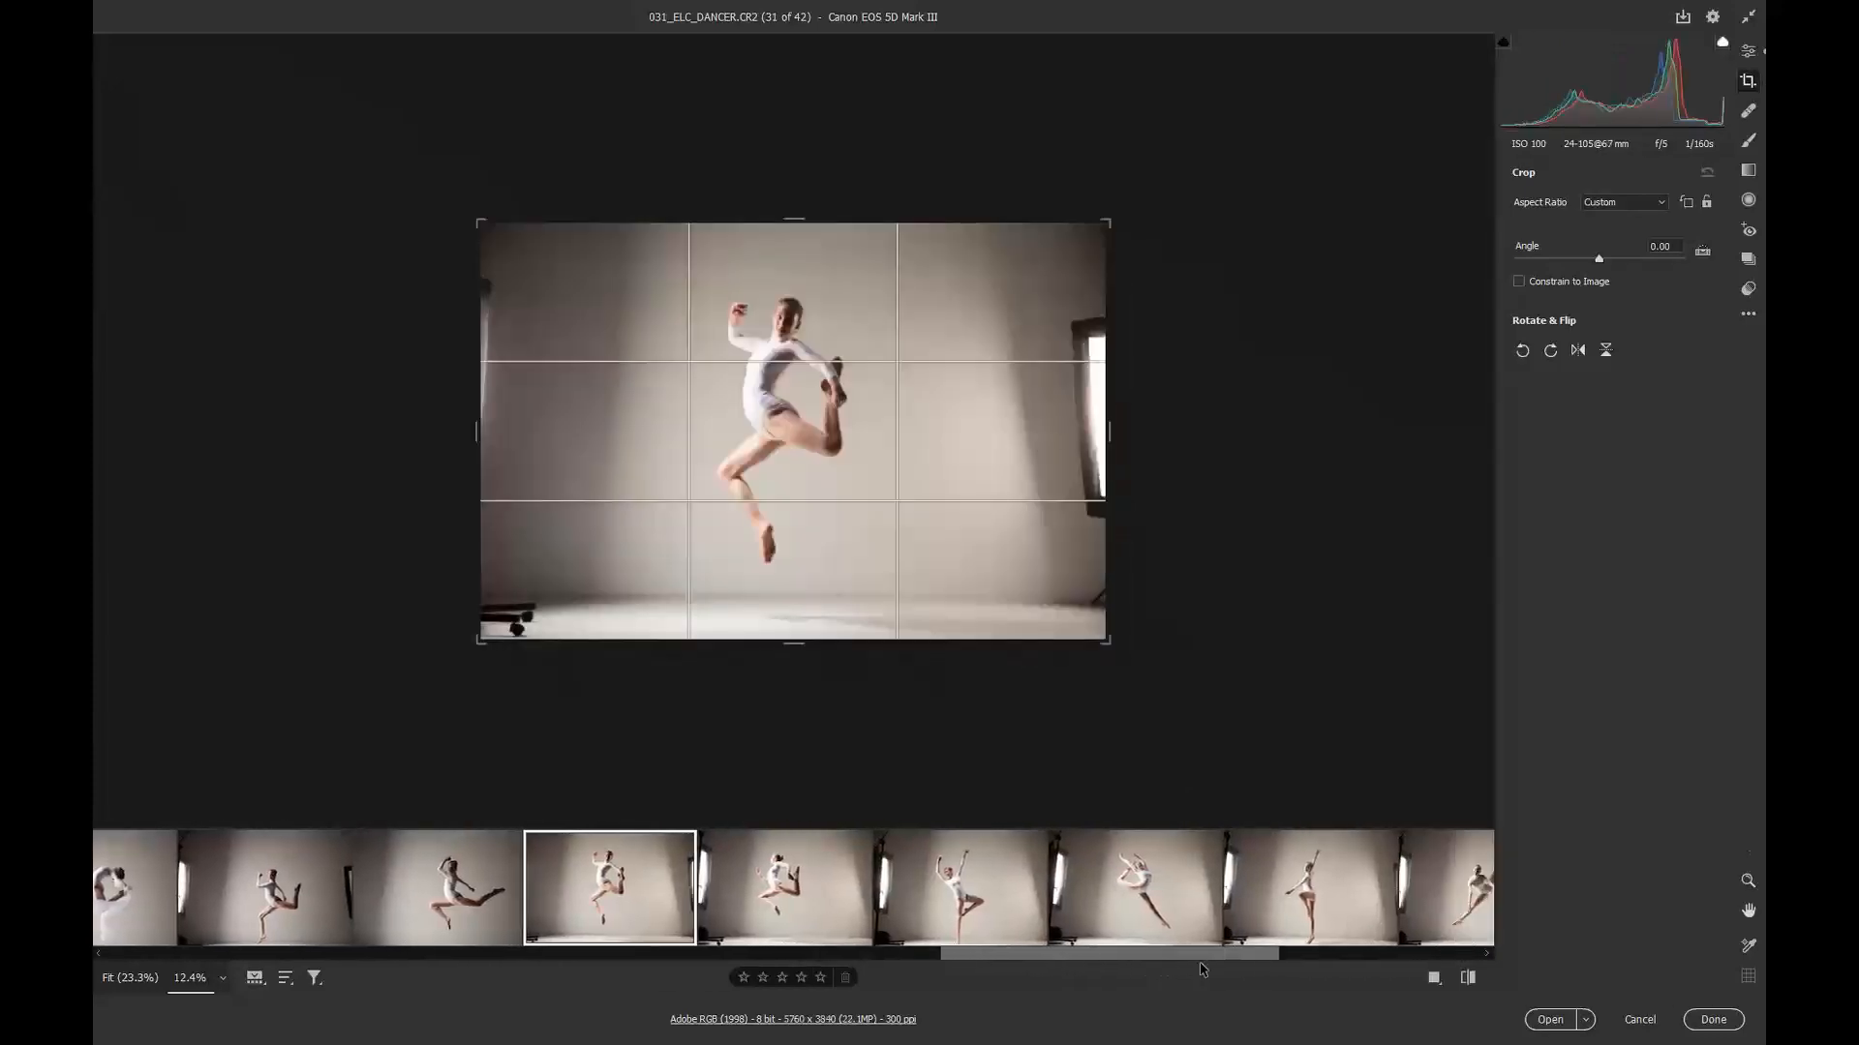
pyautogui.keyDown('ctrl'); pyautogui.click(798, 902); pyautogui.keyUp('ctrl')
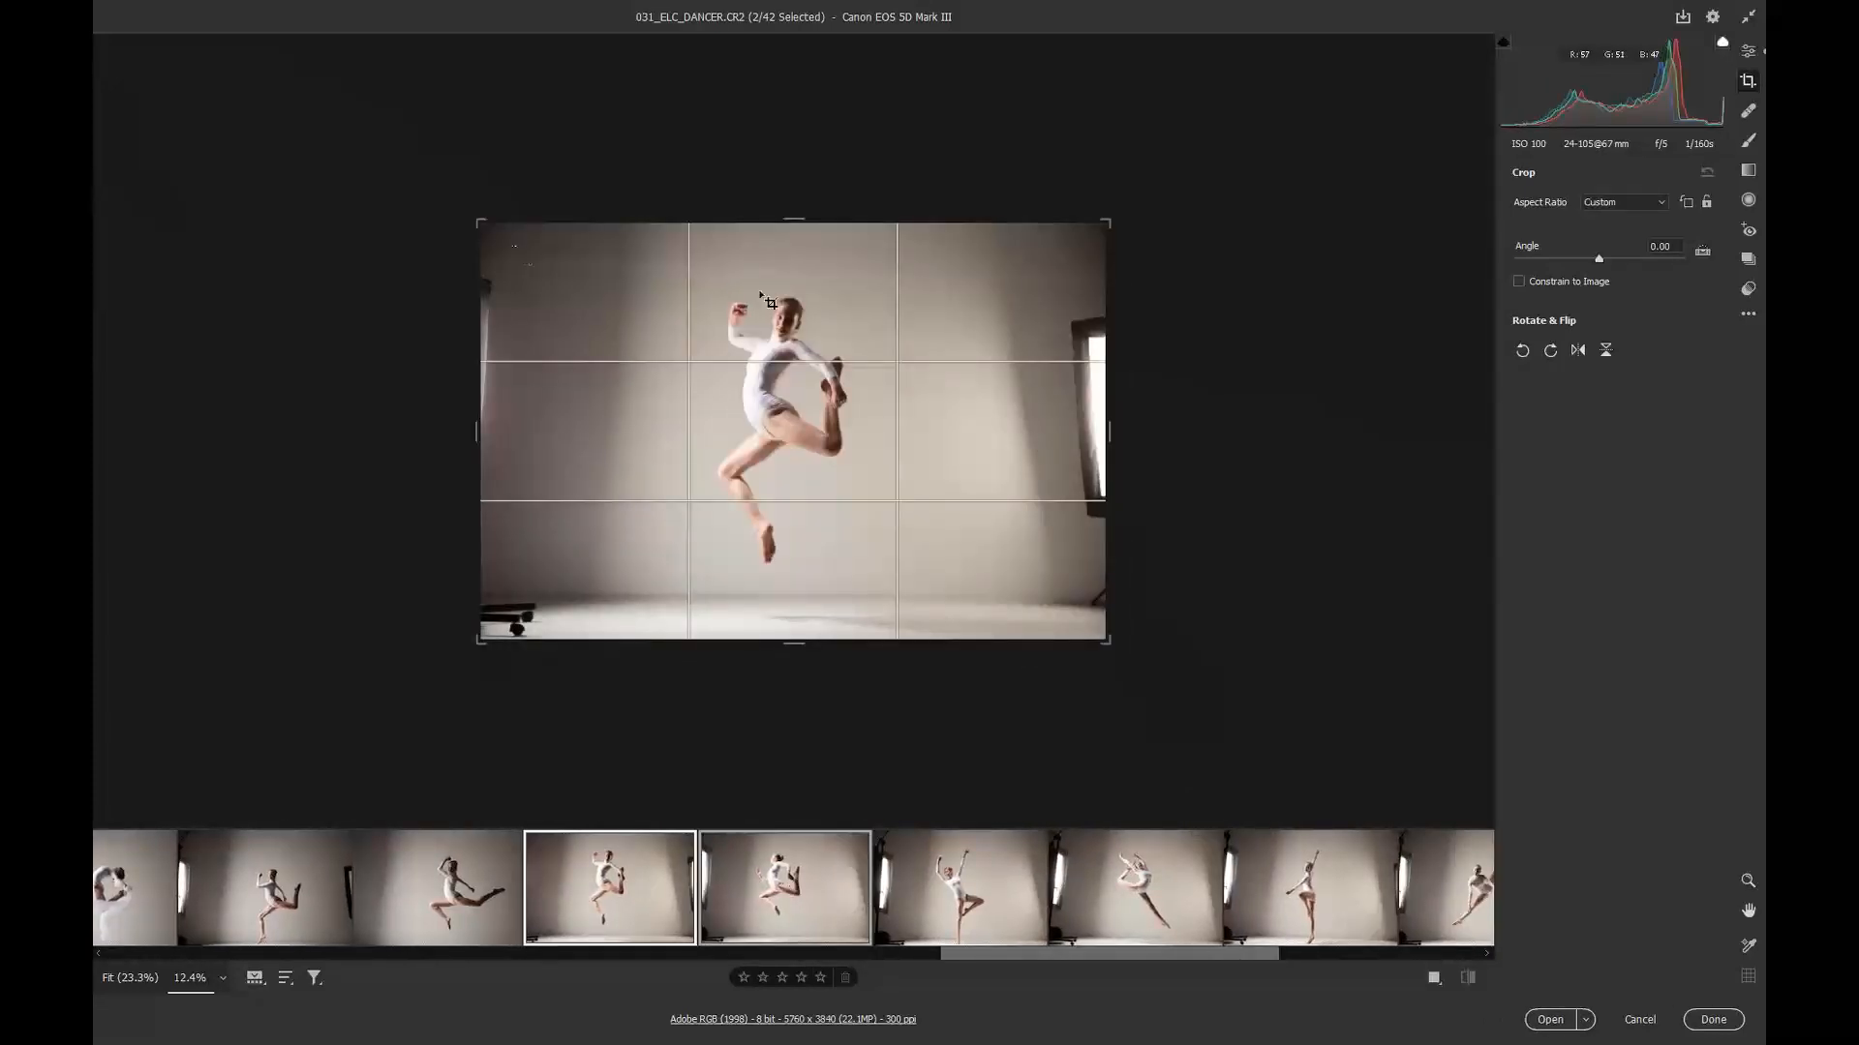
pyautogui.moveTo(512, 246); pyautogui.dragTo(1060, 595)
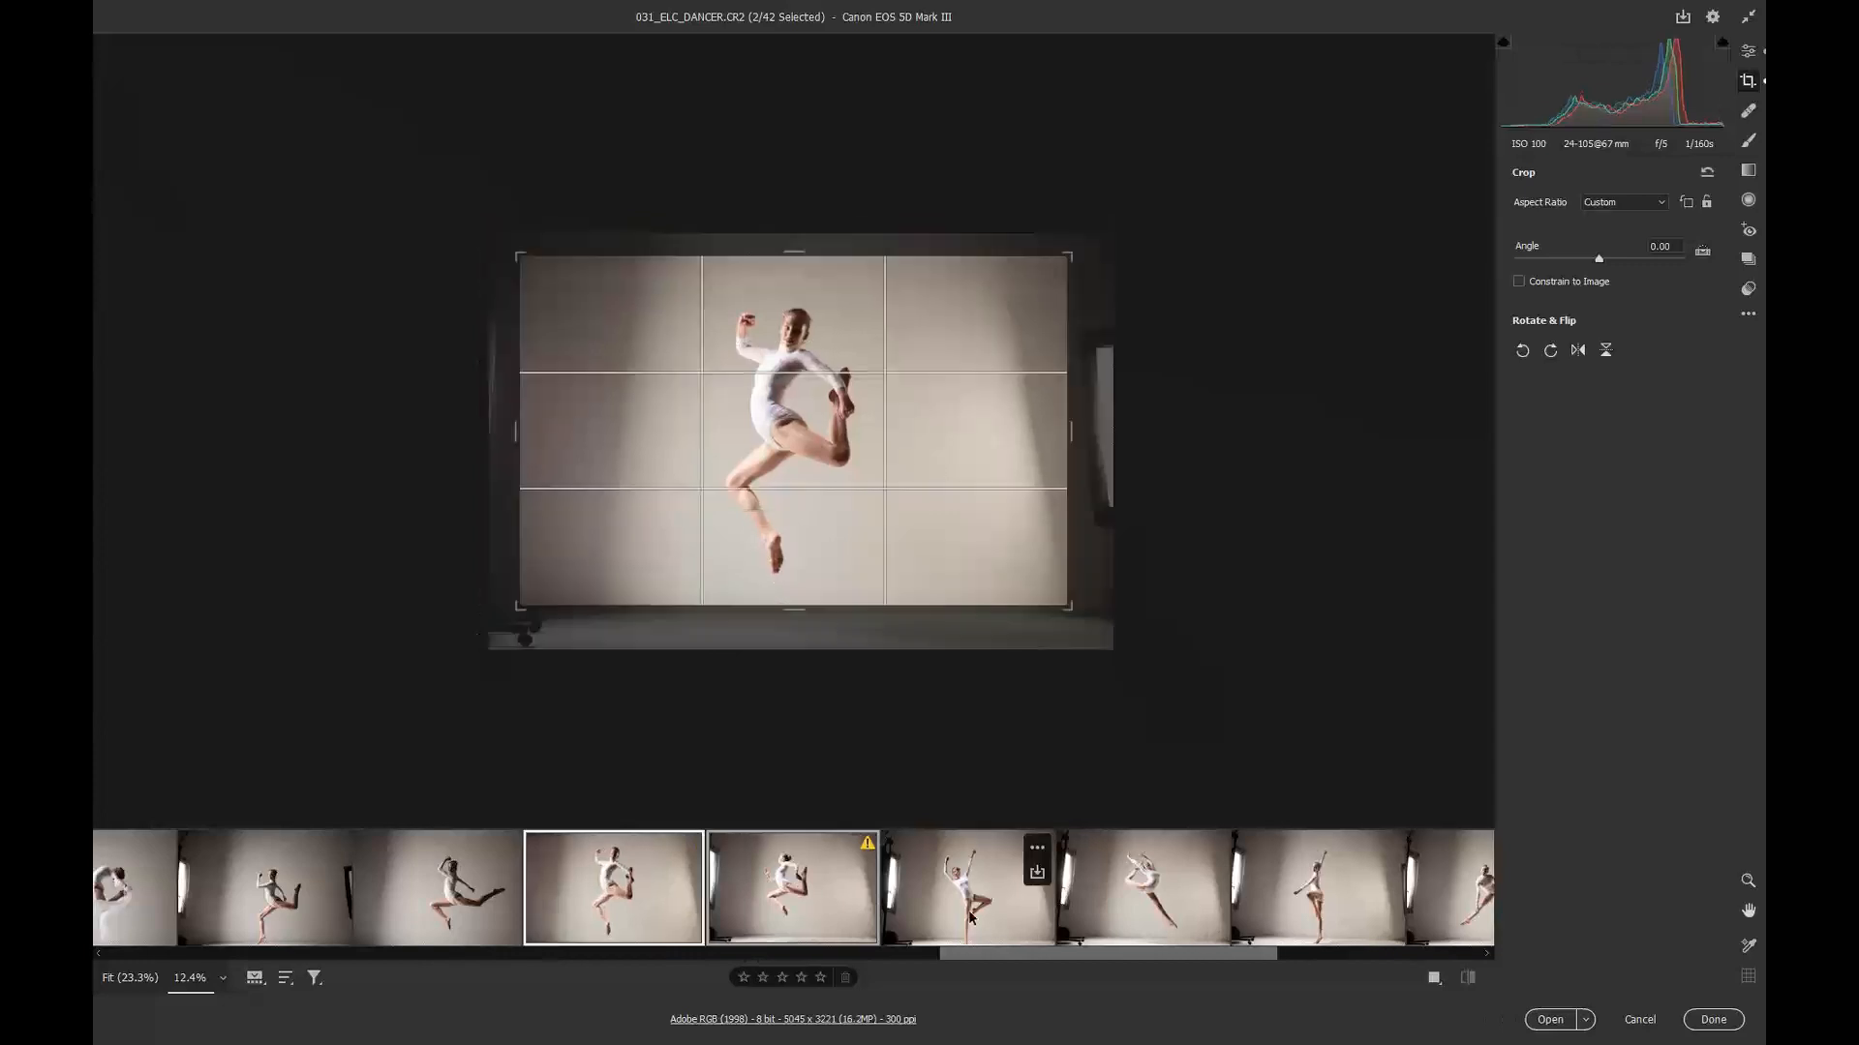
# Step: Open image 33 and pull in its right and left crop edges around the dancer
pyautogui.click(964, 923)
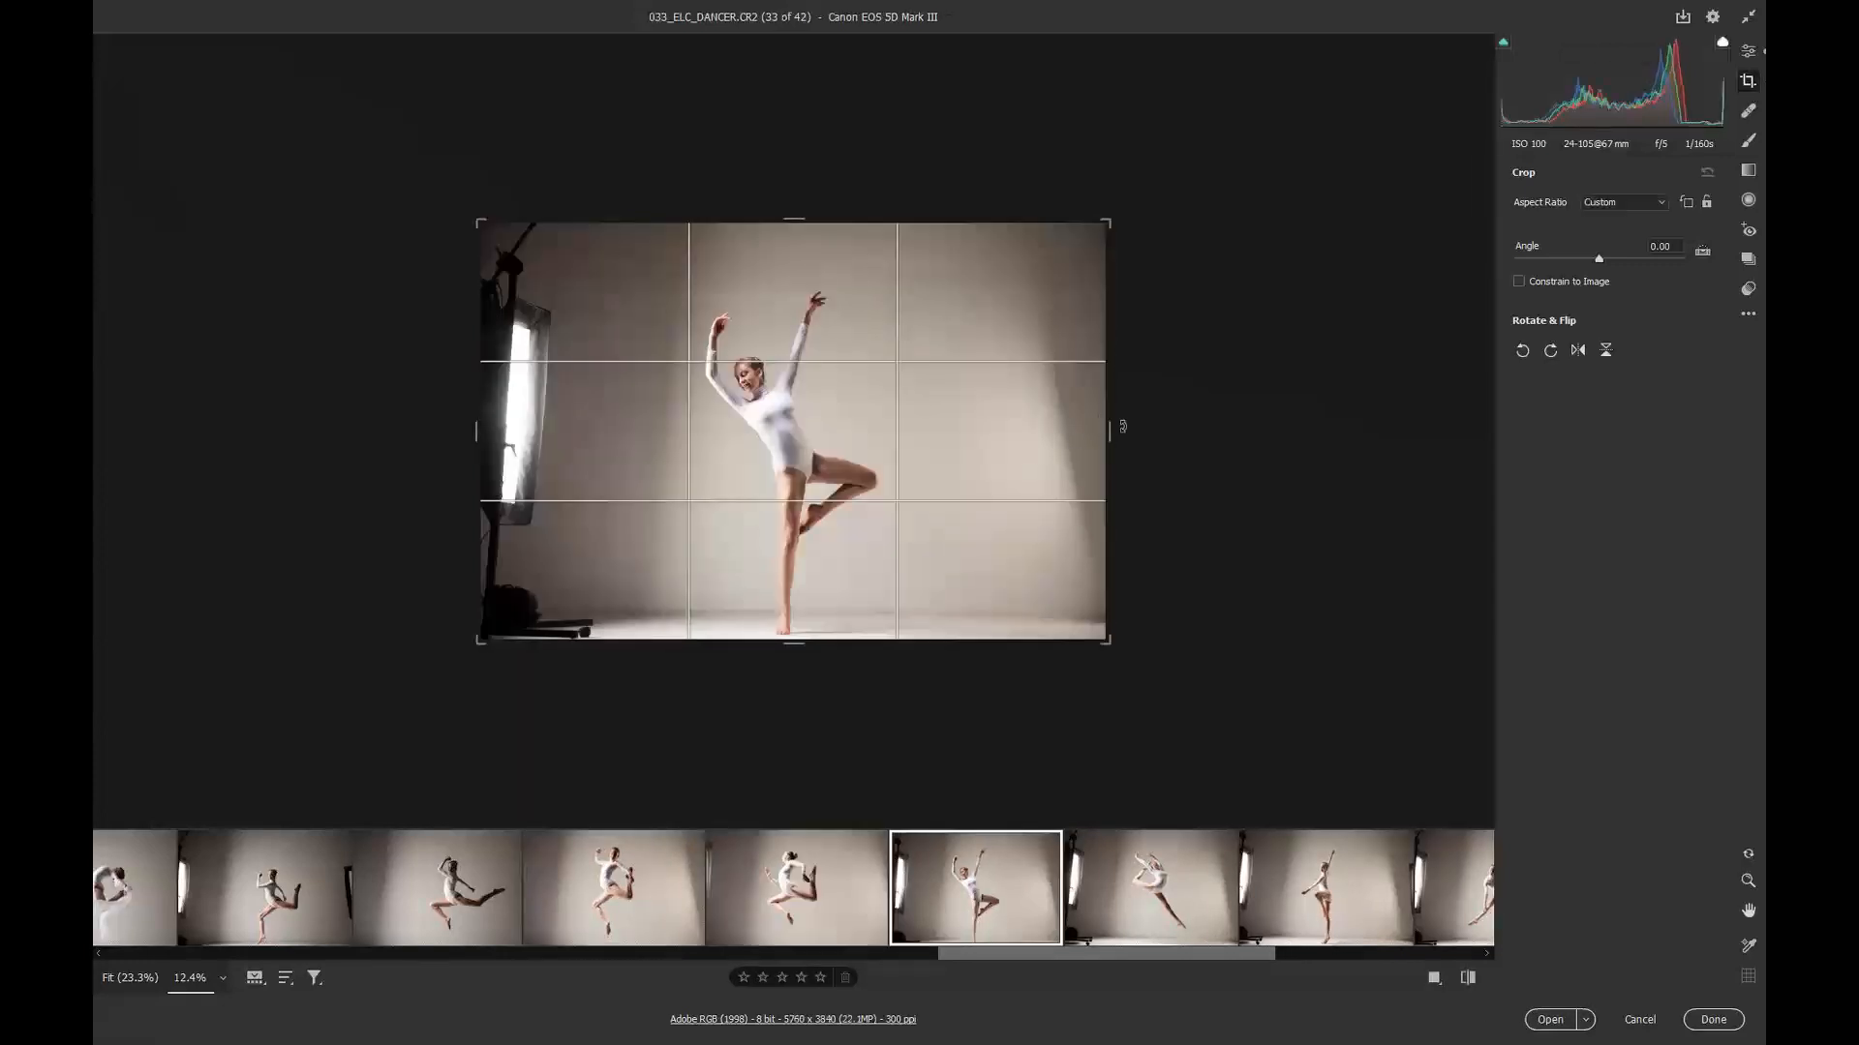
pyautogui.moveTo(1109, 431); pyautogui.dragTo(1058, 430)
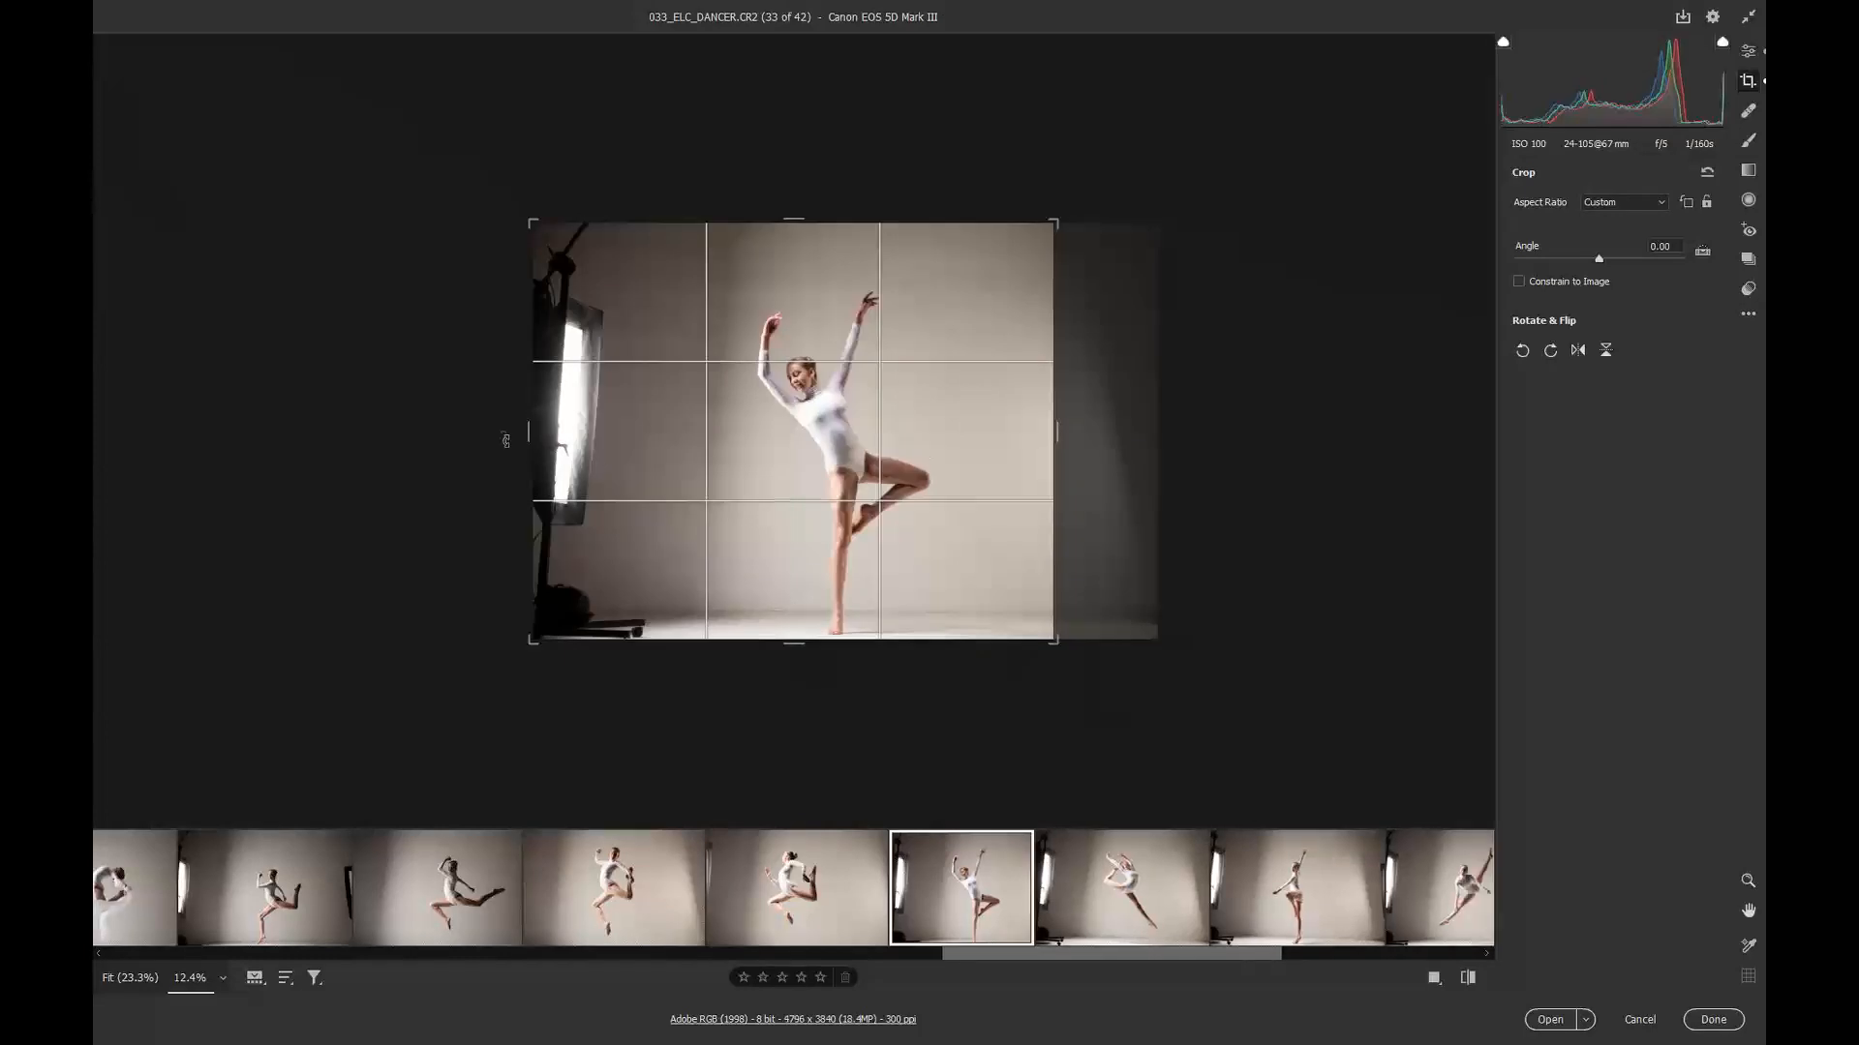
pyautogui.moveTo(510, 430); pyautogui.dragTo(645, 430)
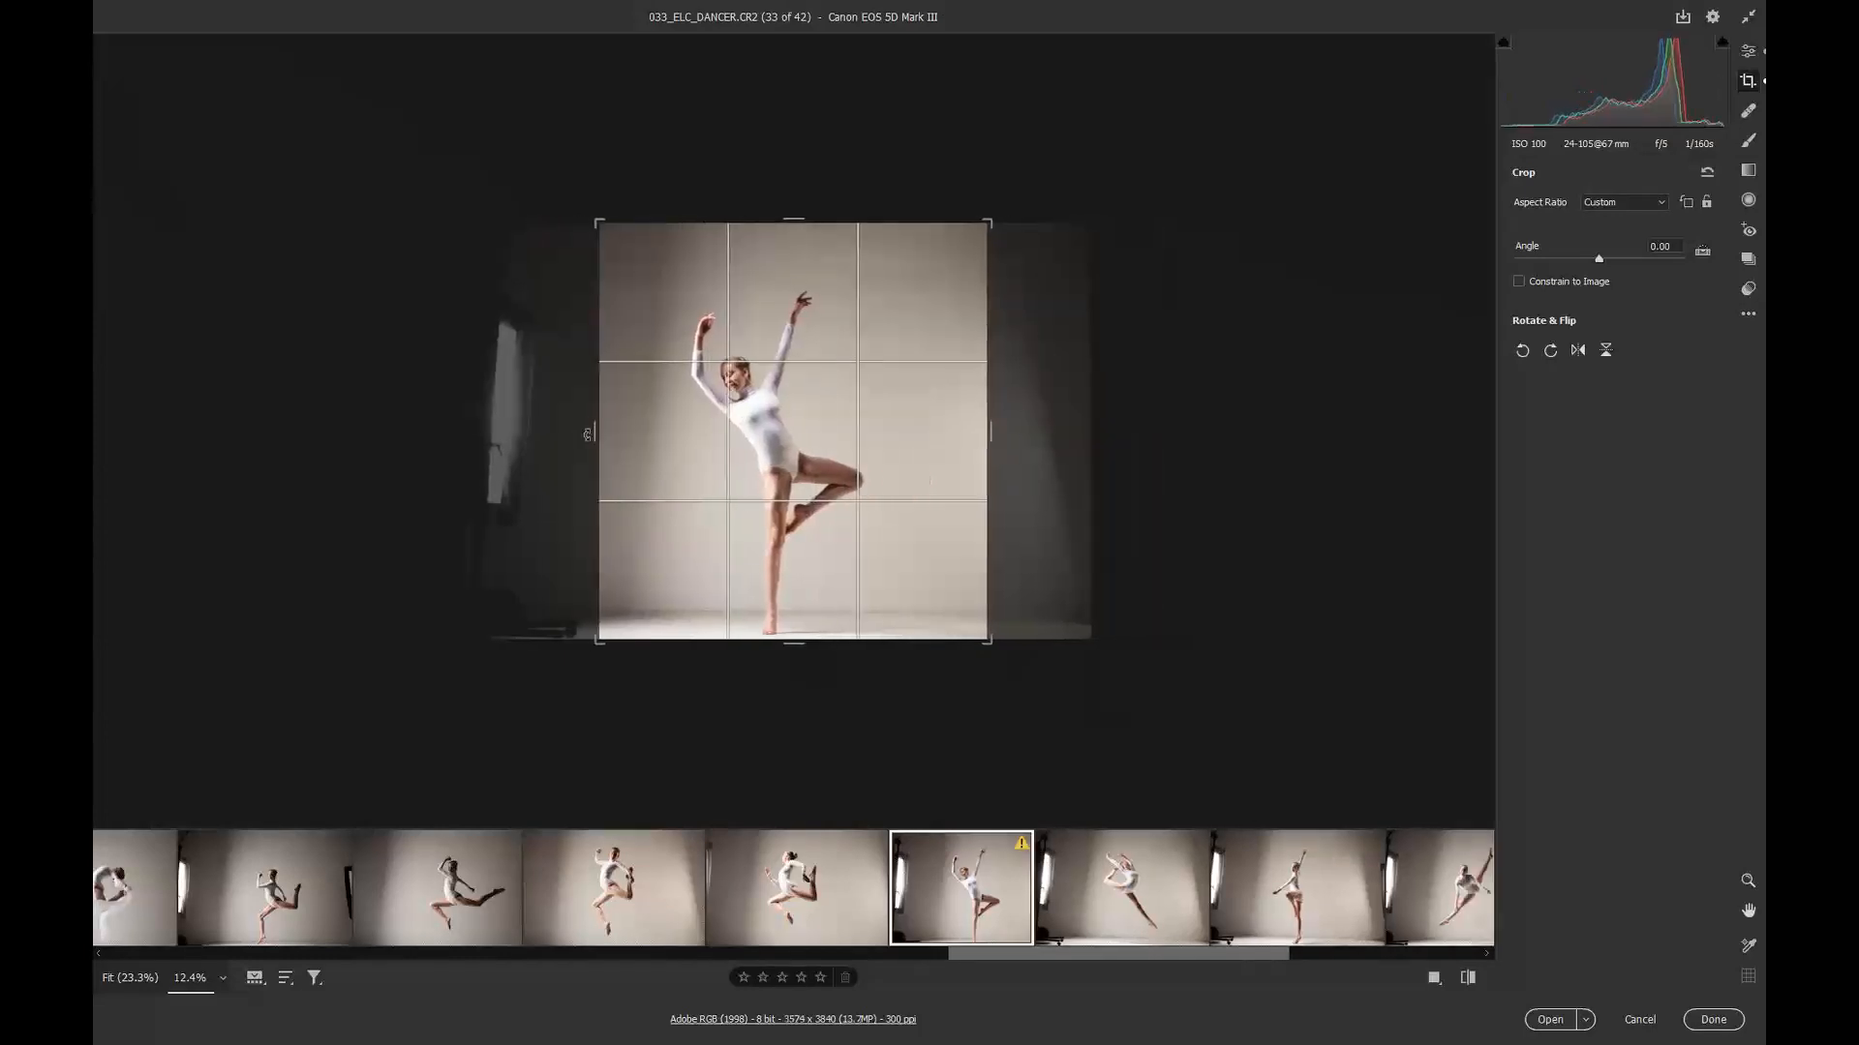
# Step: On image 34, pull in the left crop edge, rotate the crop about -1.80 degrees and raise the bottom edge
pyautogui.click(1094, 910)
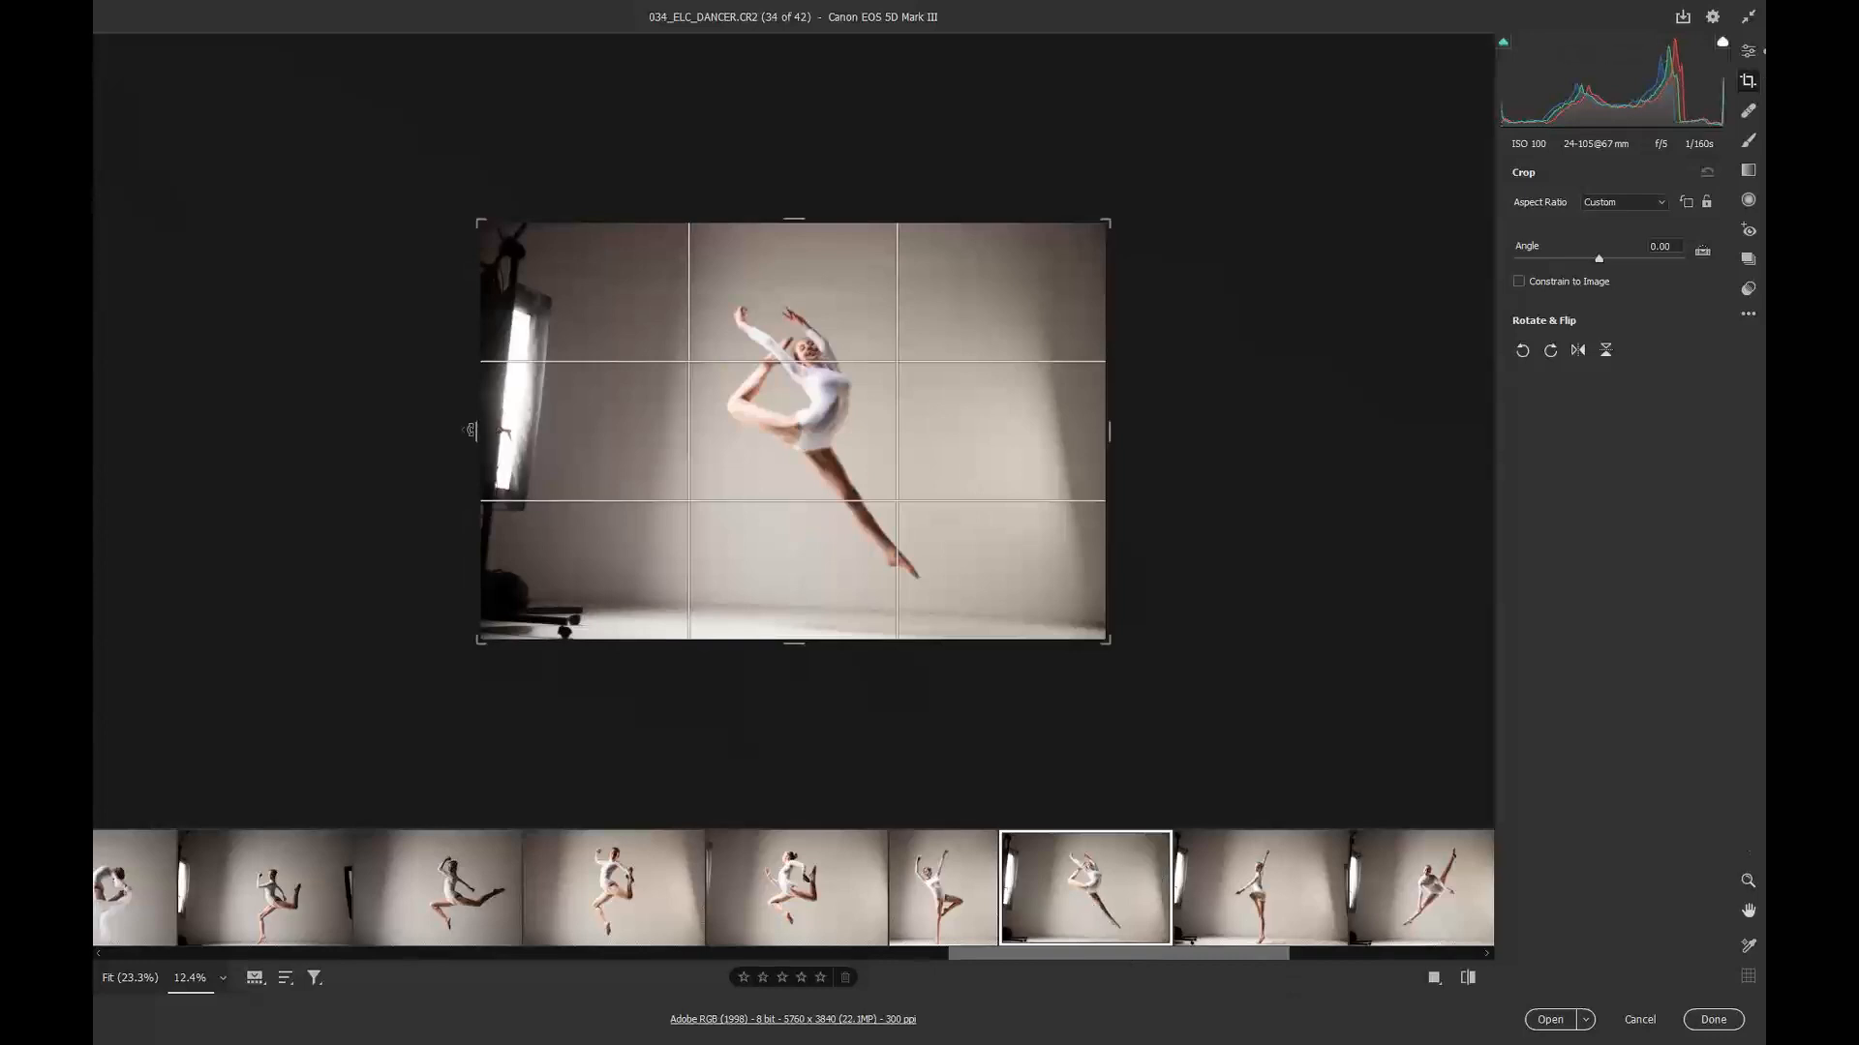
pyautogui.moveTo(471, 430); pyautogui.dragTo(584, 430)
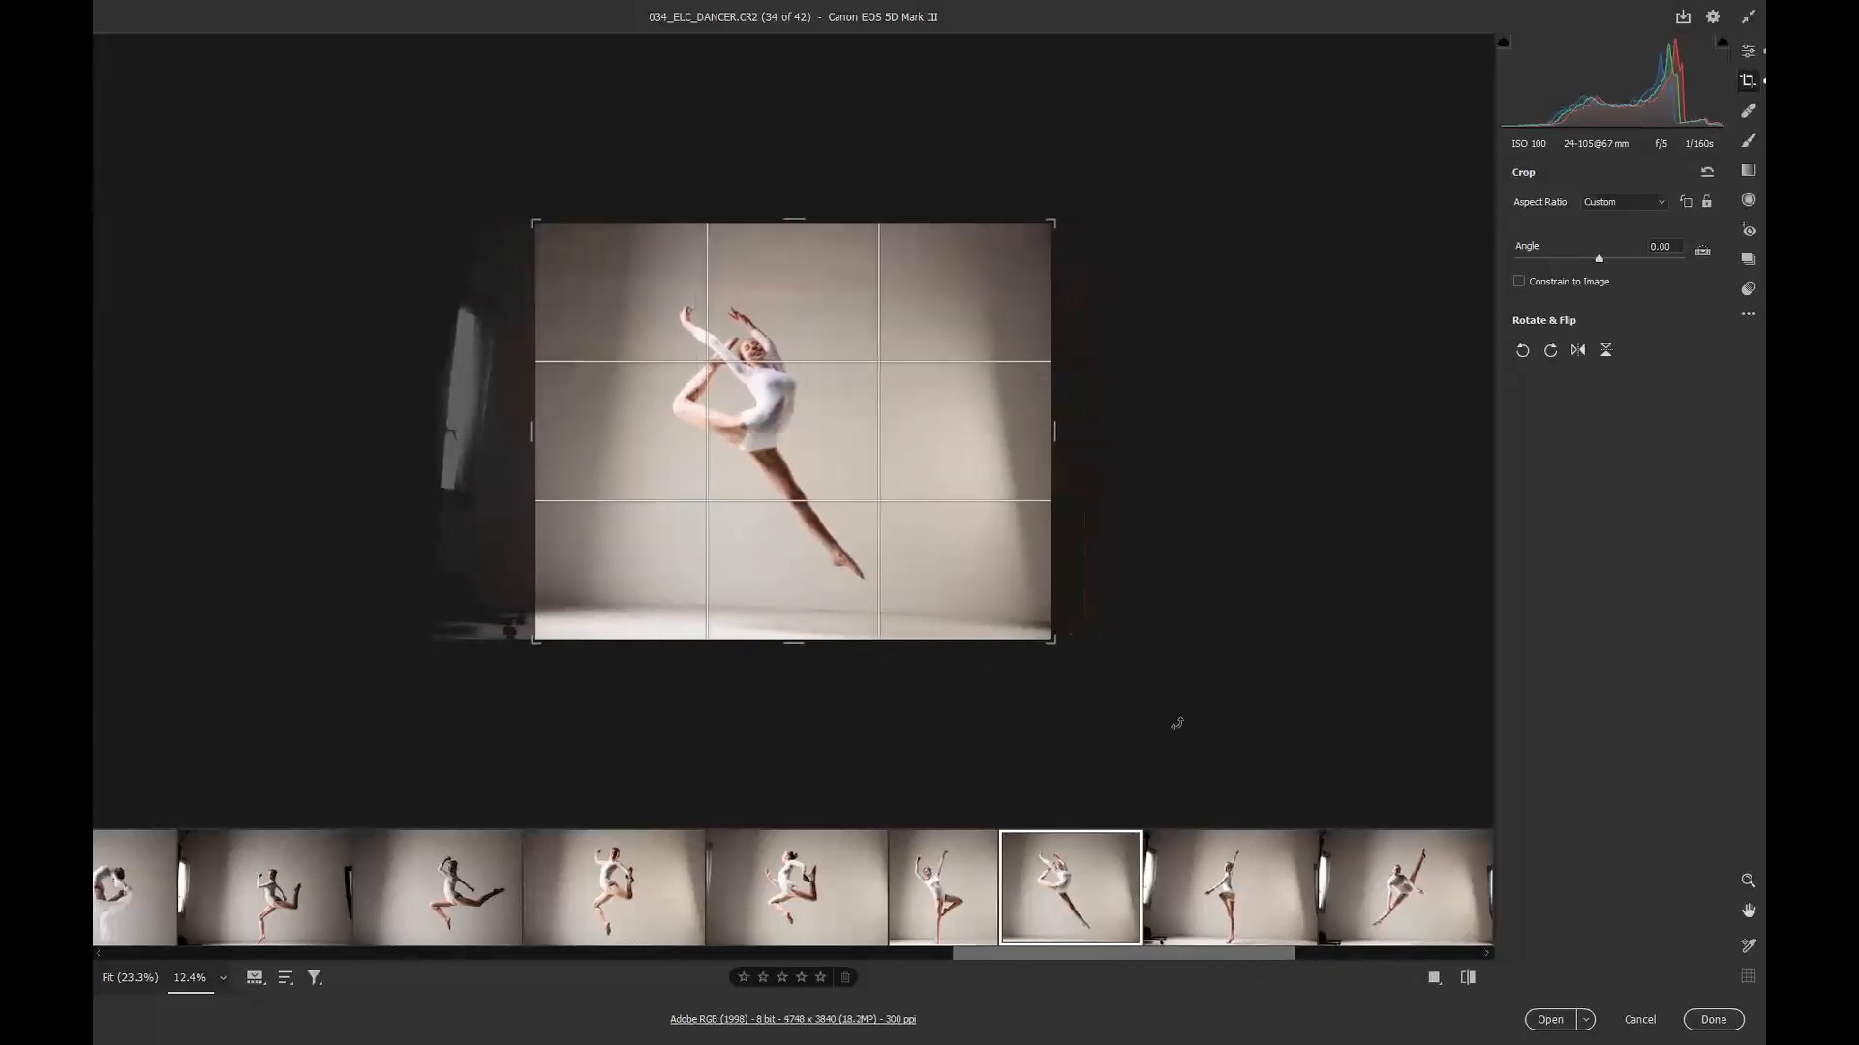
pyautogui.moveTo(1177, 723); pyautogui.dragTo(1118, 695)
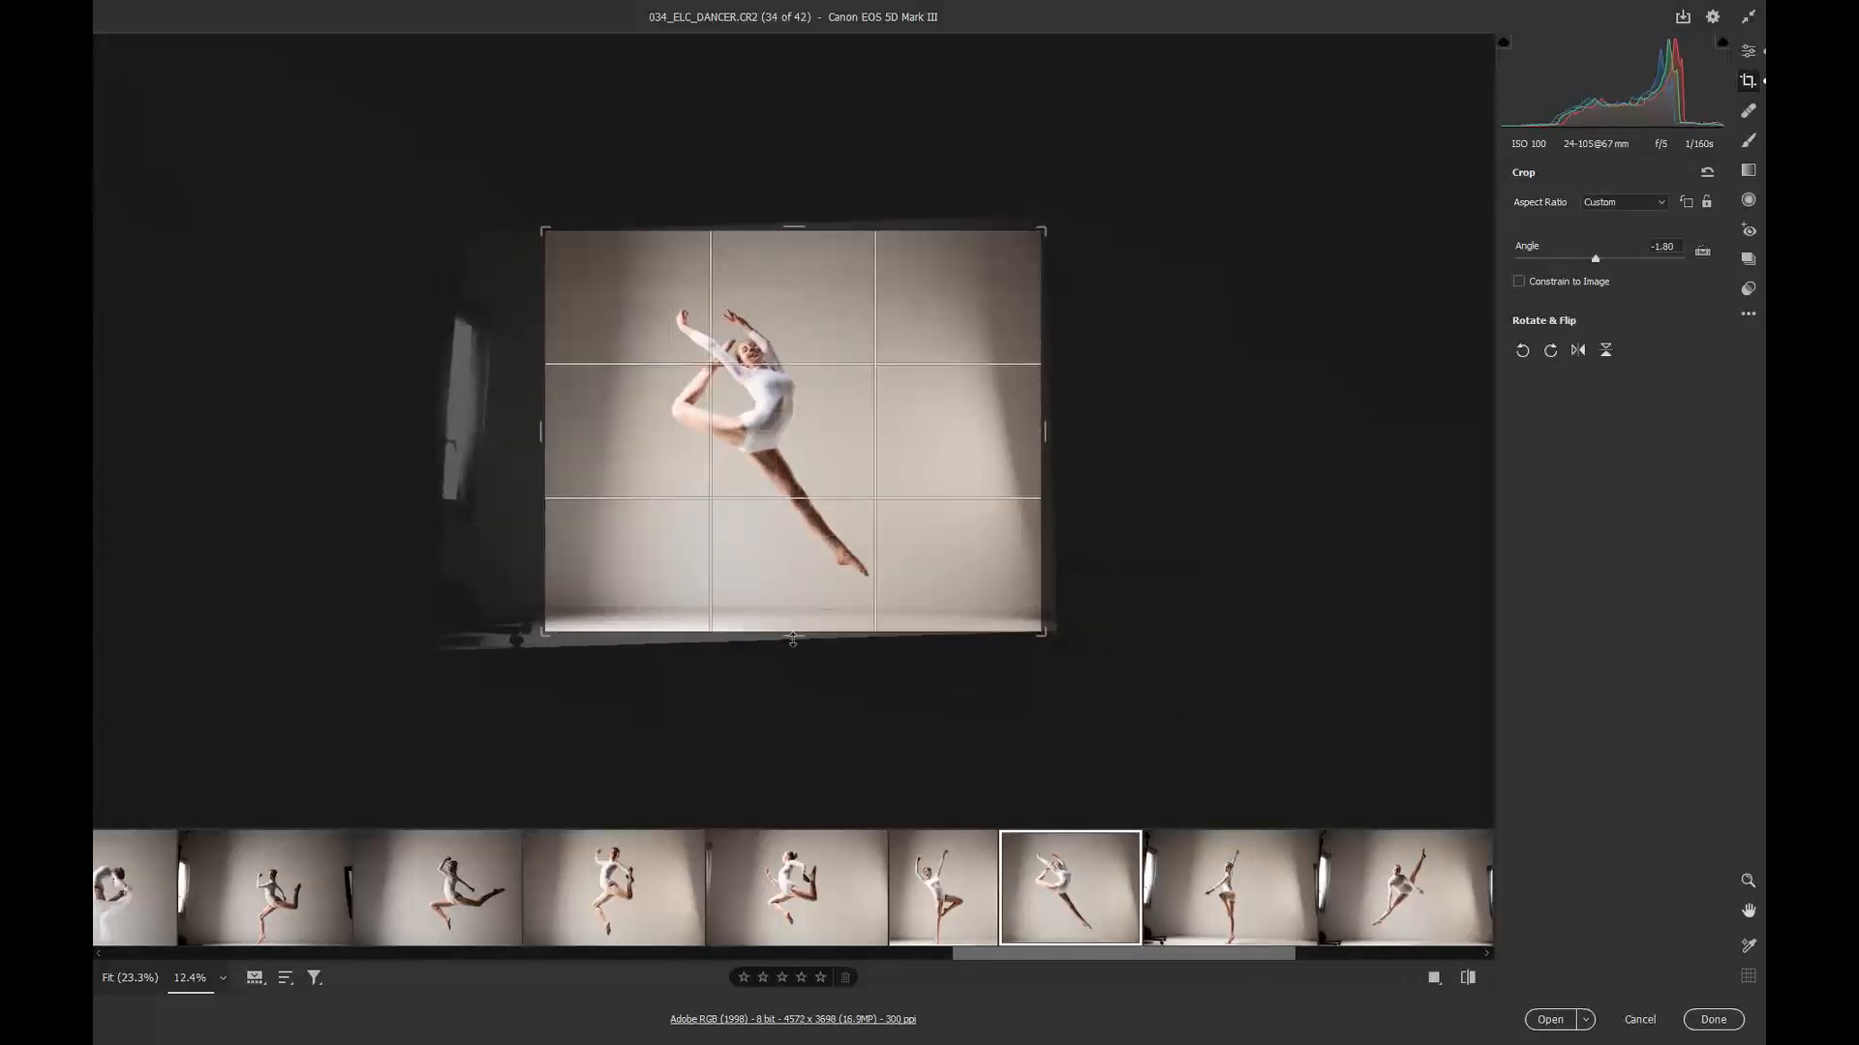
pyautogui.moveTo(793, 639); pyautogui.dragTo(793, 610)
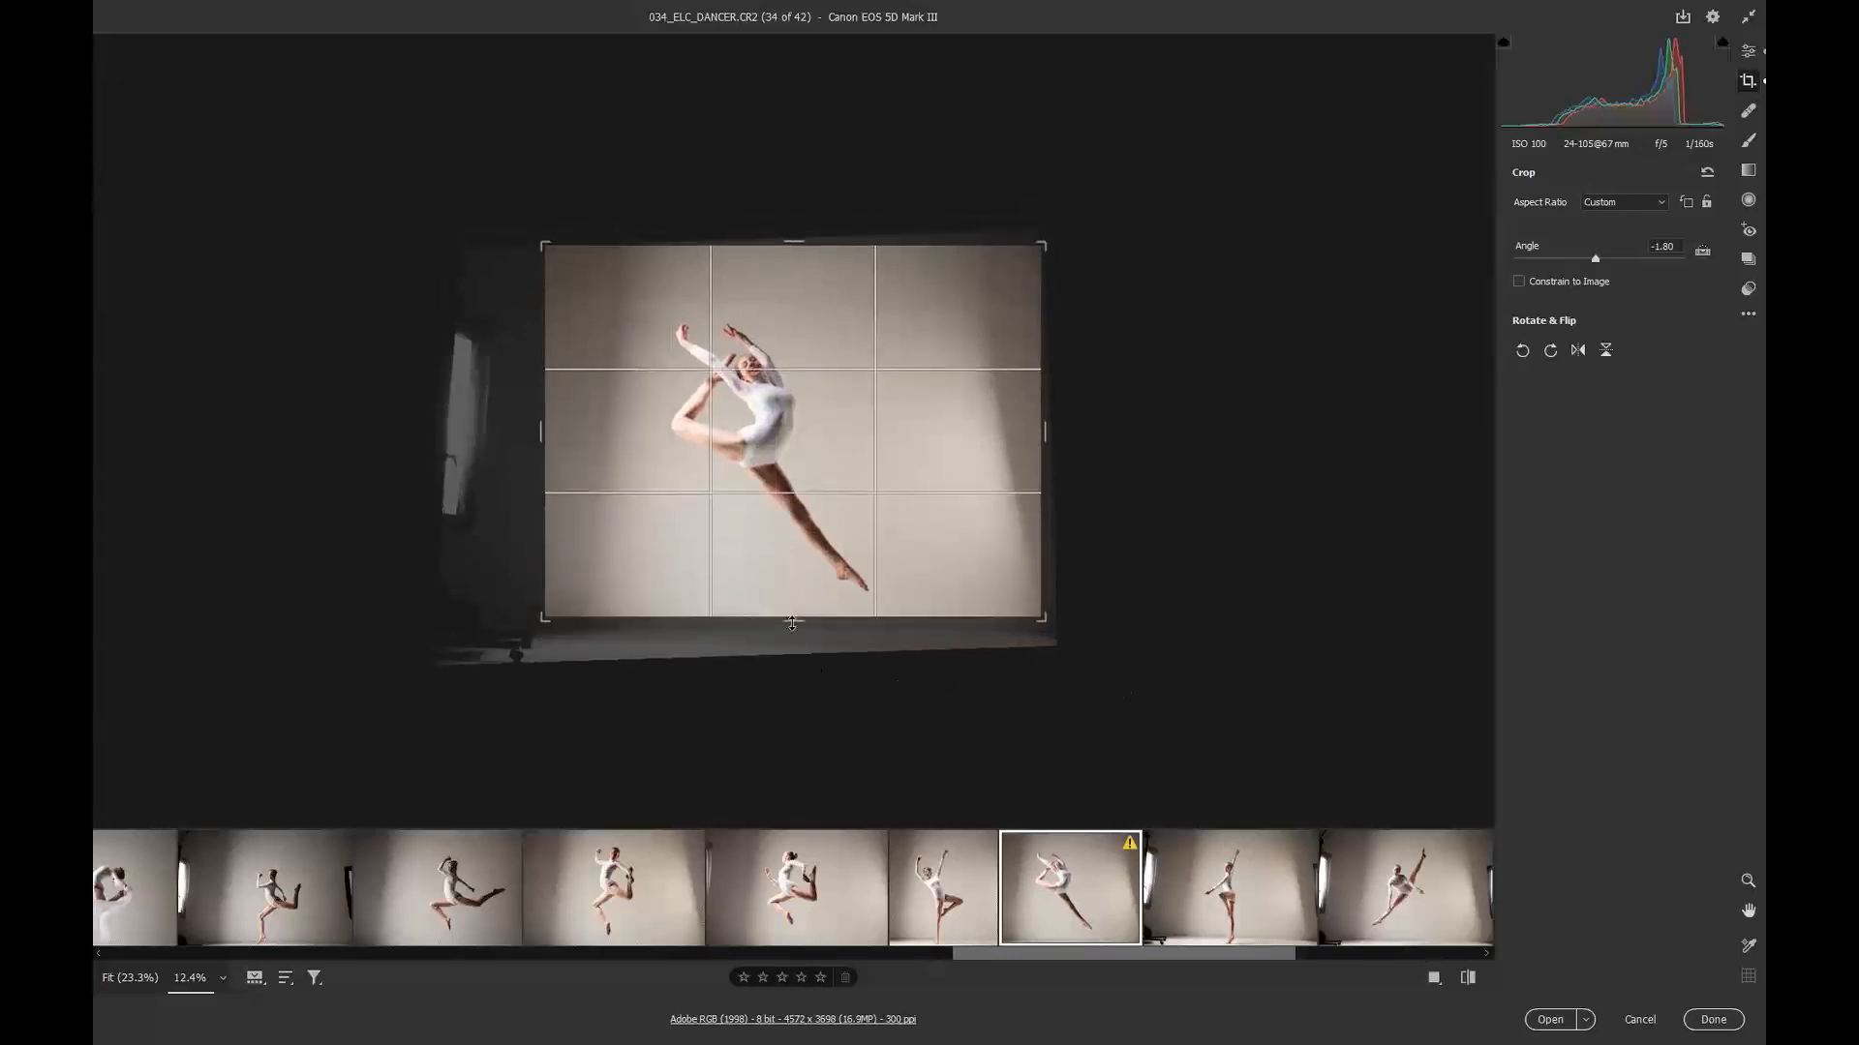
# Step: Open image 35 and draw a narrow portrait crop around the dancer
pyautogui.click(1261, 918)
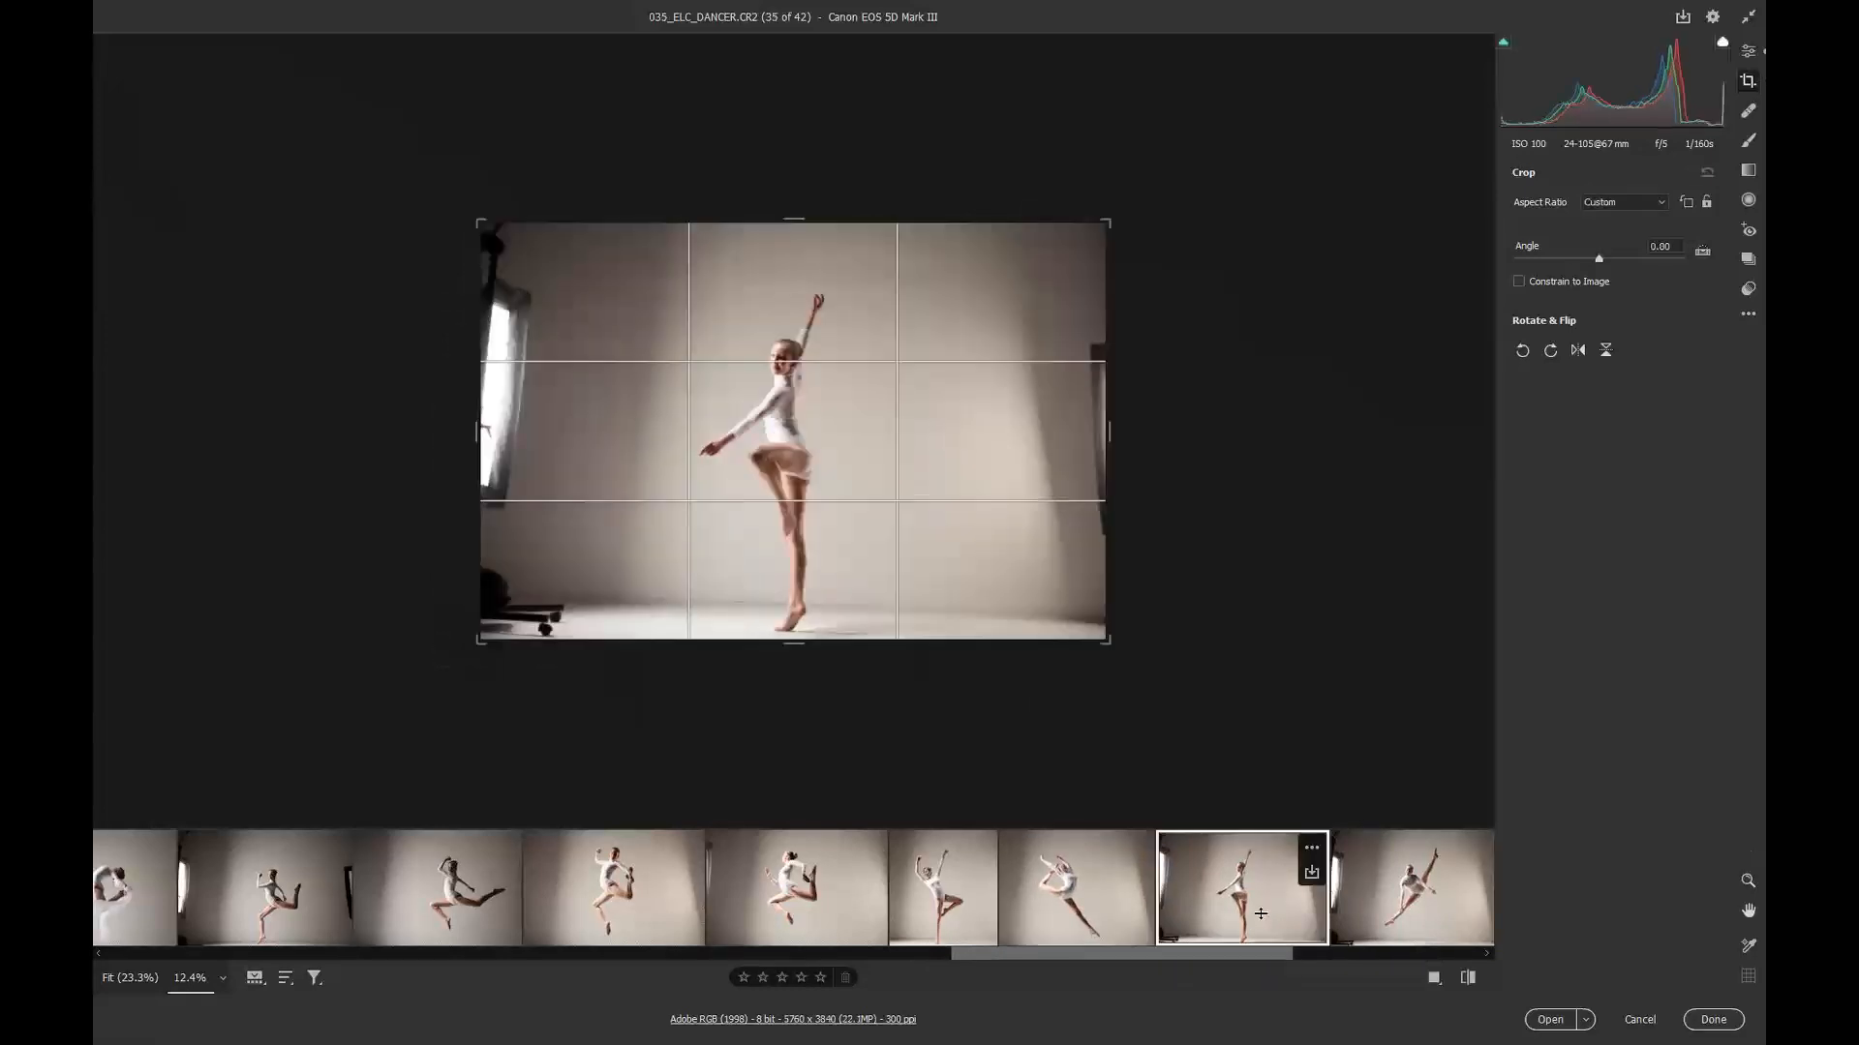
pyautogui.moveTo(610, 239); pyautogui.dragTo(963, 690)
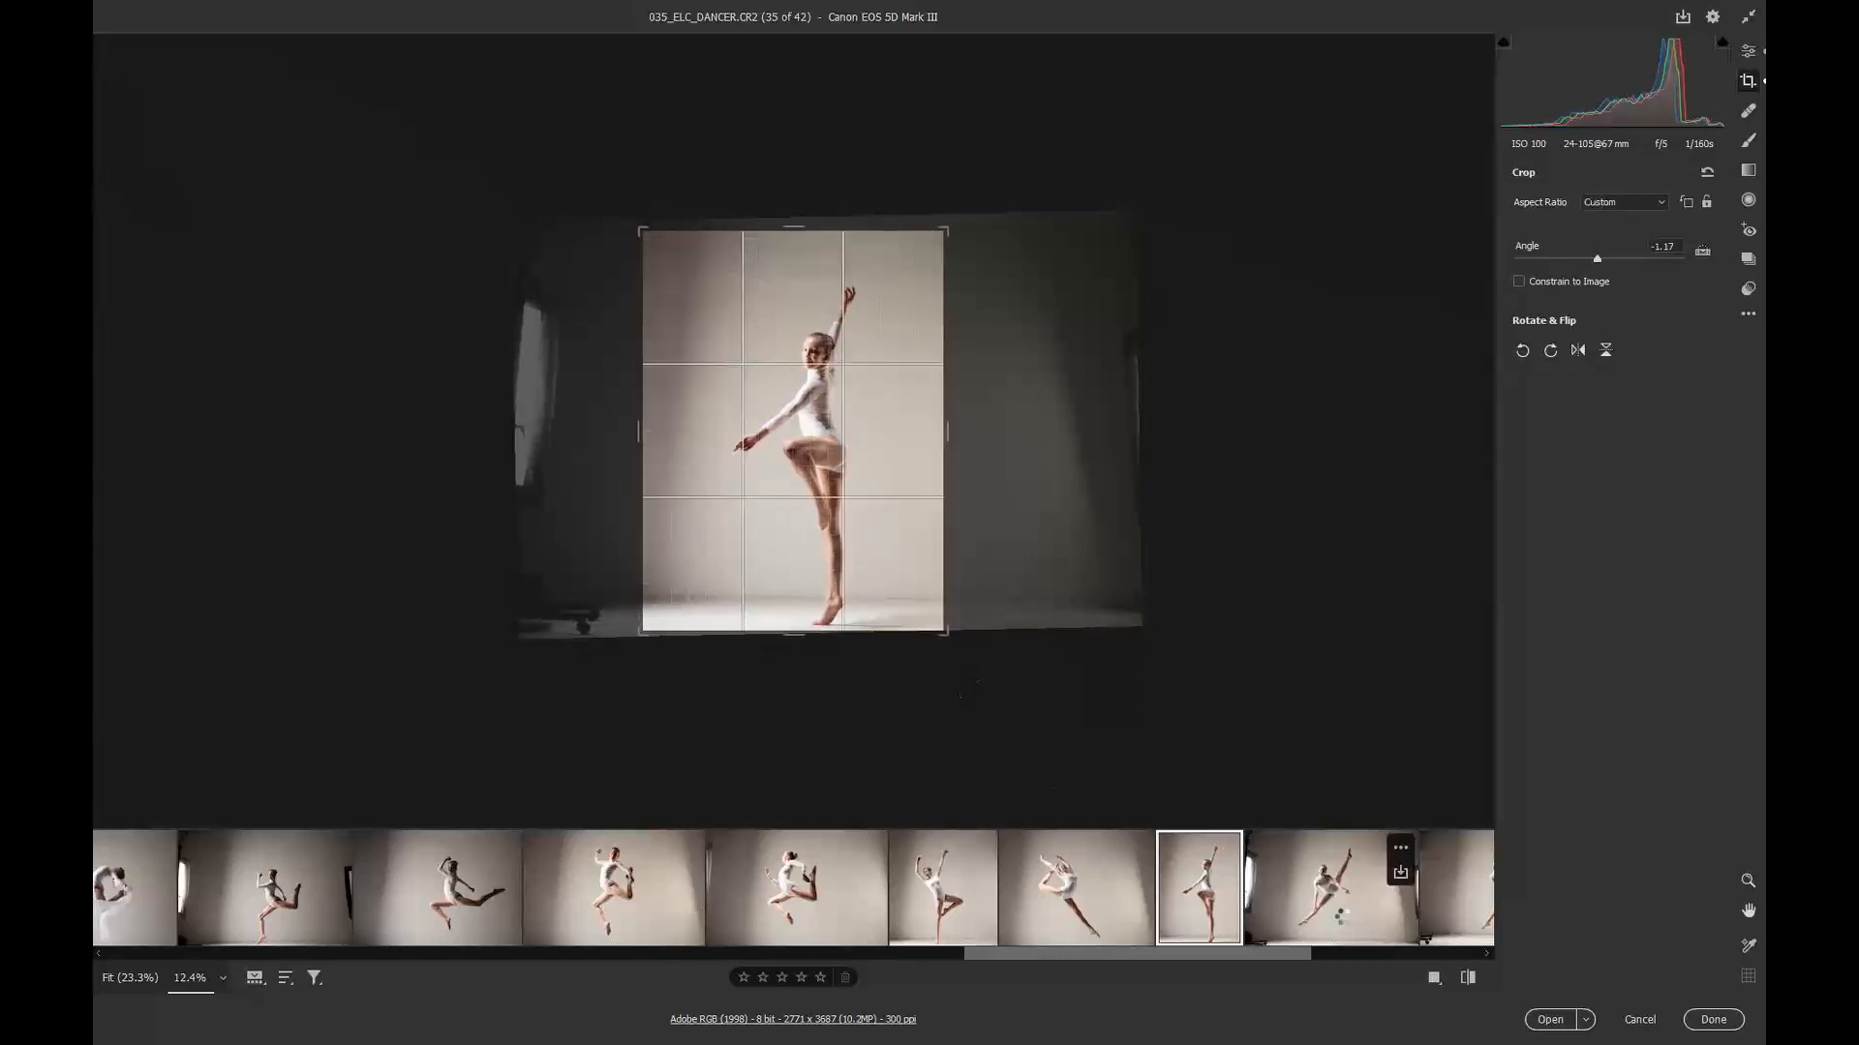
# Step: Open image 36 and draw a tighter crop rectangle around the dancer
pyautogui.click(1340, 915)
pyautogui.moveTo(534, 238); pyautogui.dragTo(1050, 619)
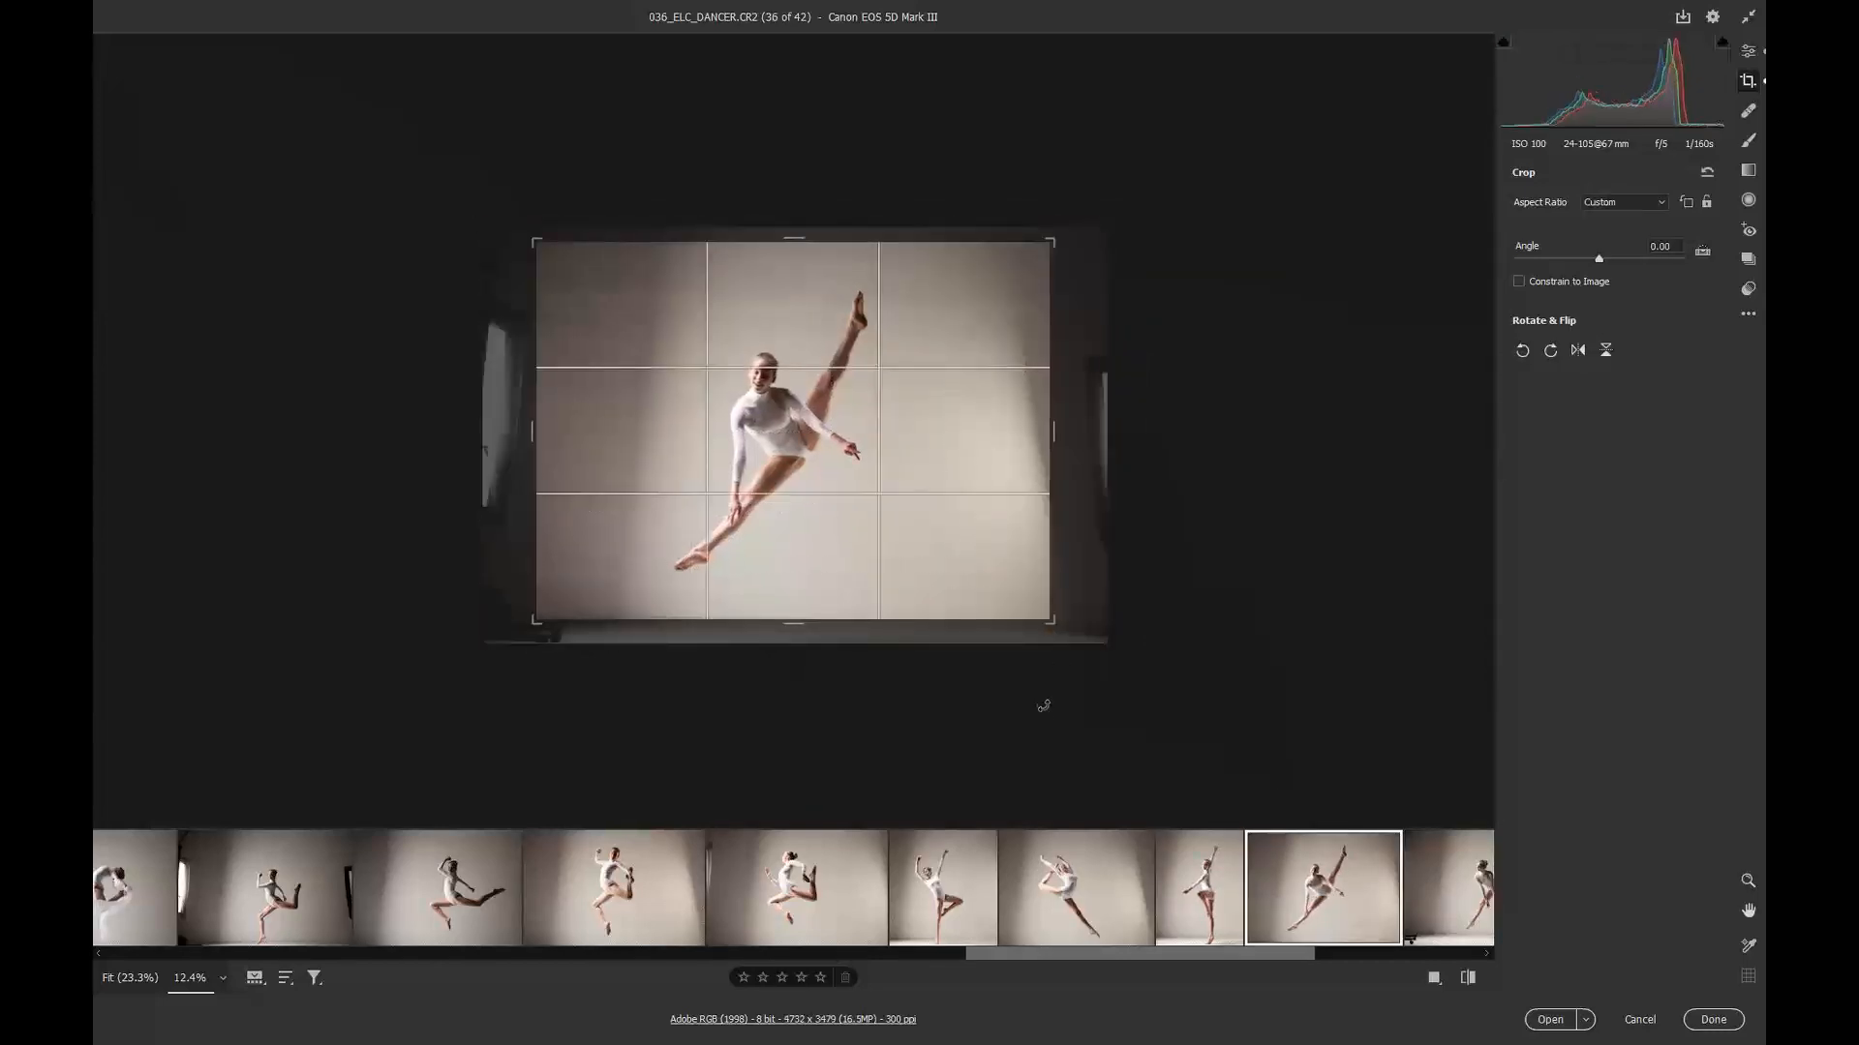
# Step: Select images 36 through 38 together and widen their right crop edge slightly
pyautogui.moveTo(1012, 968); pyautogui.dragTo(1198, 968)
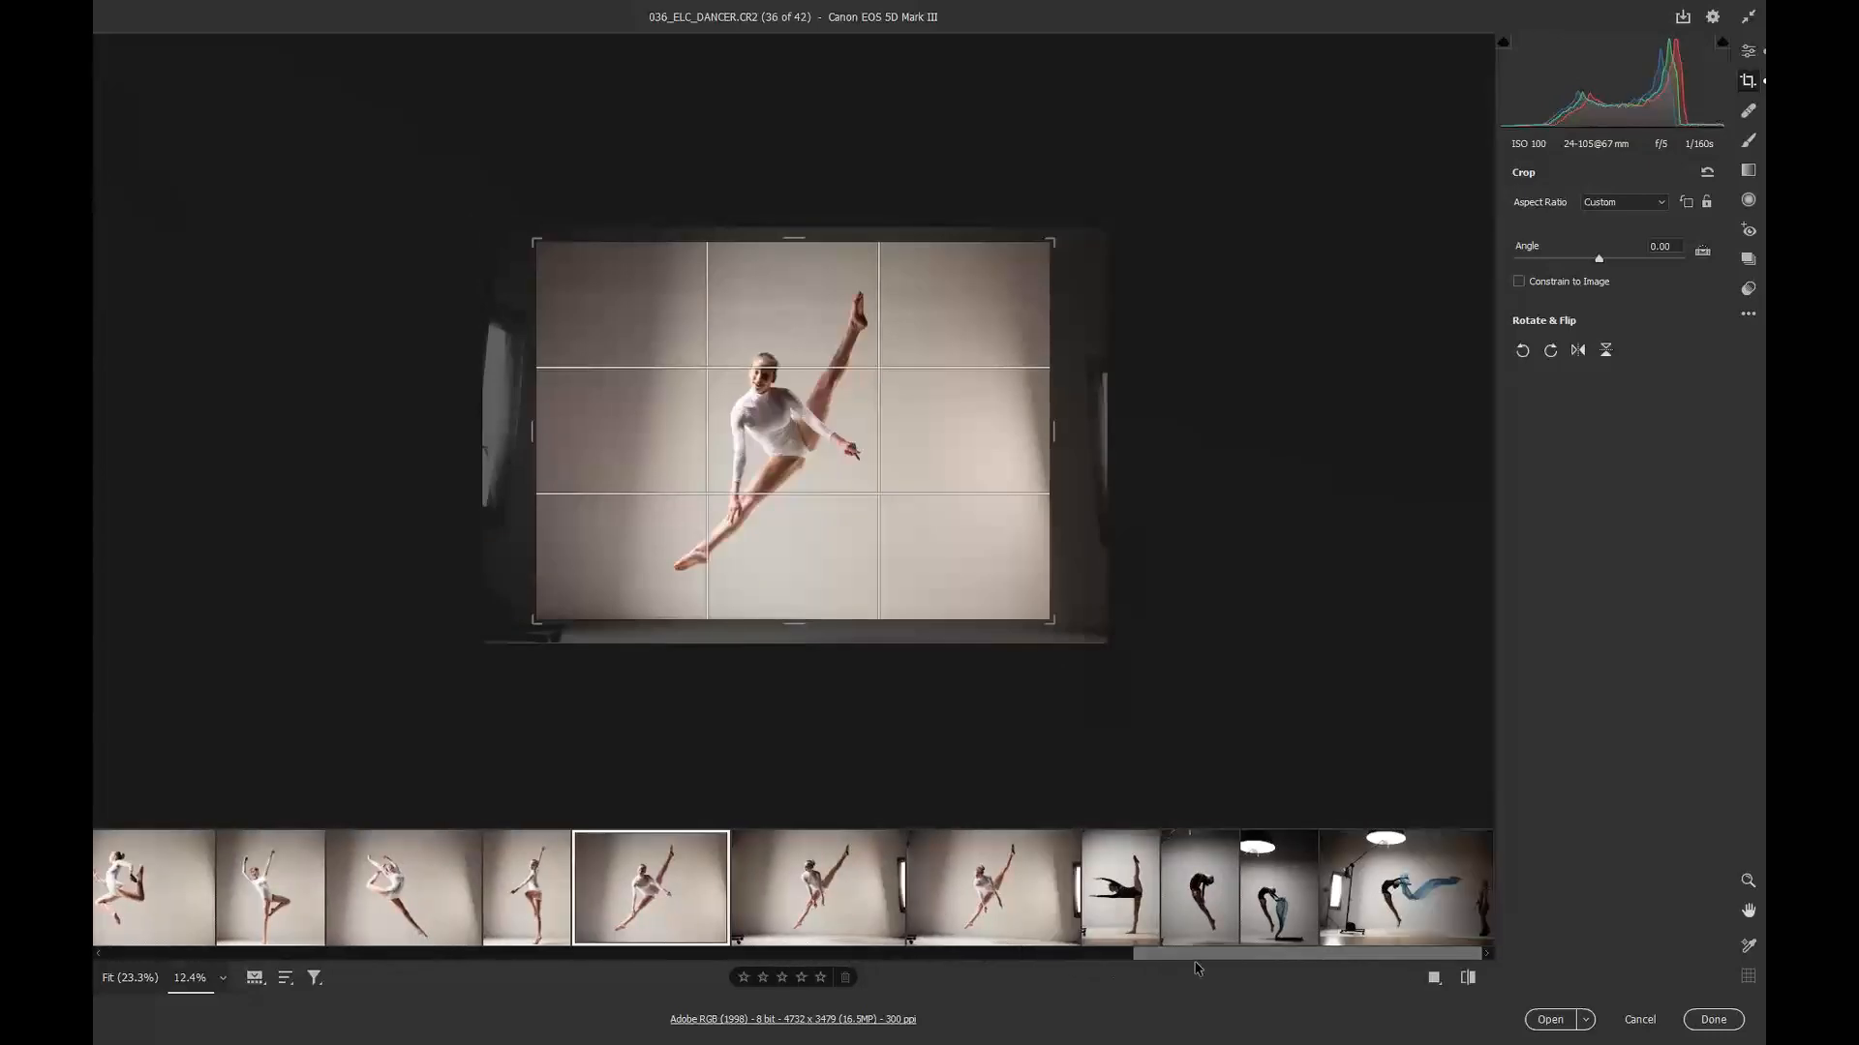
pyautogui.click(825, 891)
pyautogui.click(684, 896)
pyautogui.keyDown('shift'); pyautogui.click(997, 891); pyautogui.keyUp('shift')
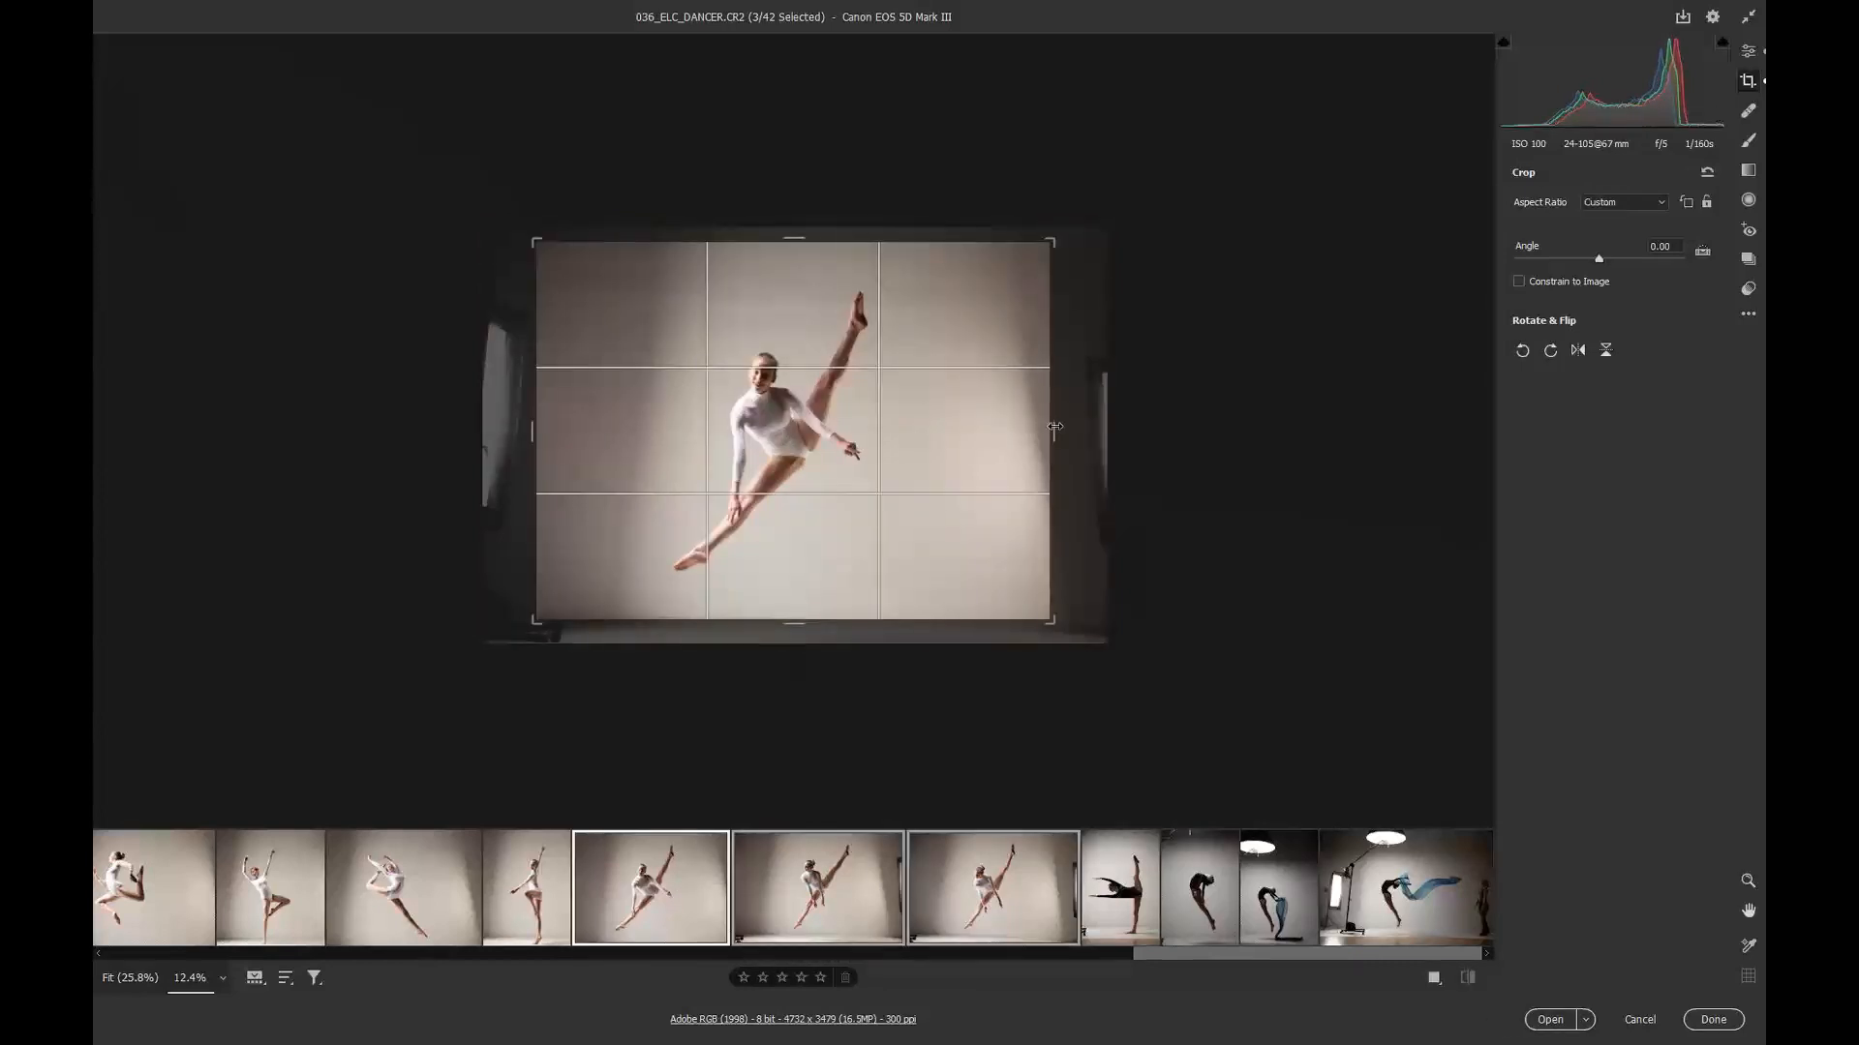
pyautogui.moveTo(1054, 427); pyautogui.dragTo(1058, 427)
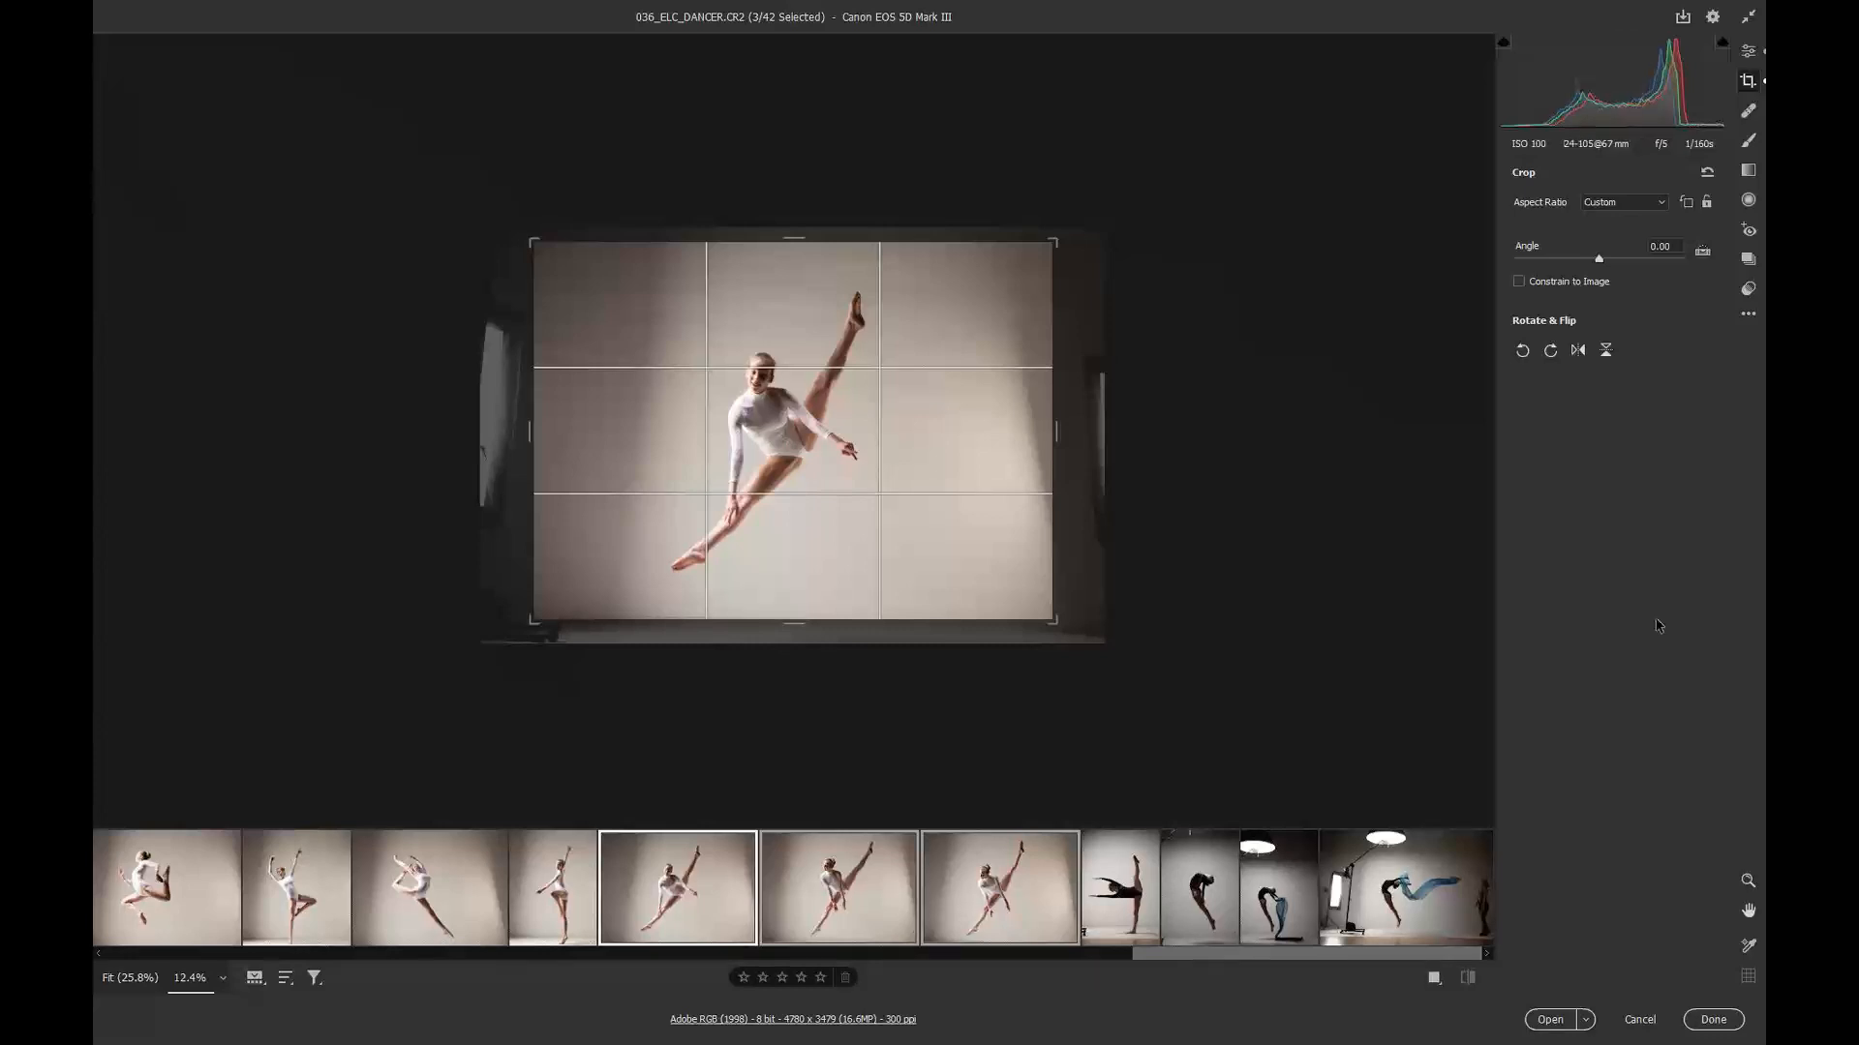
# Step: Open image 040 and raise its bottom crop edge
pyautogui.click(1120, 887)
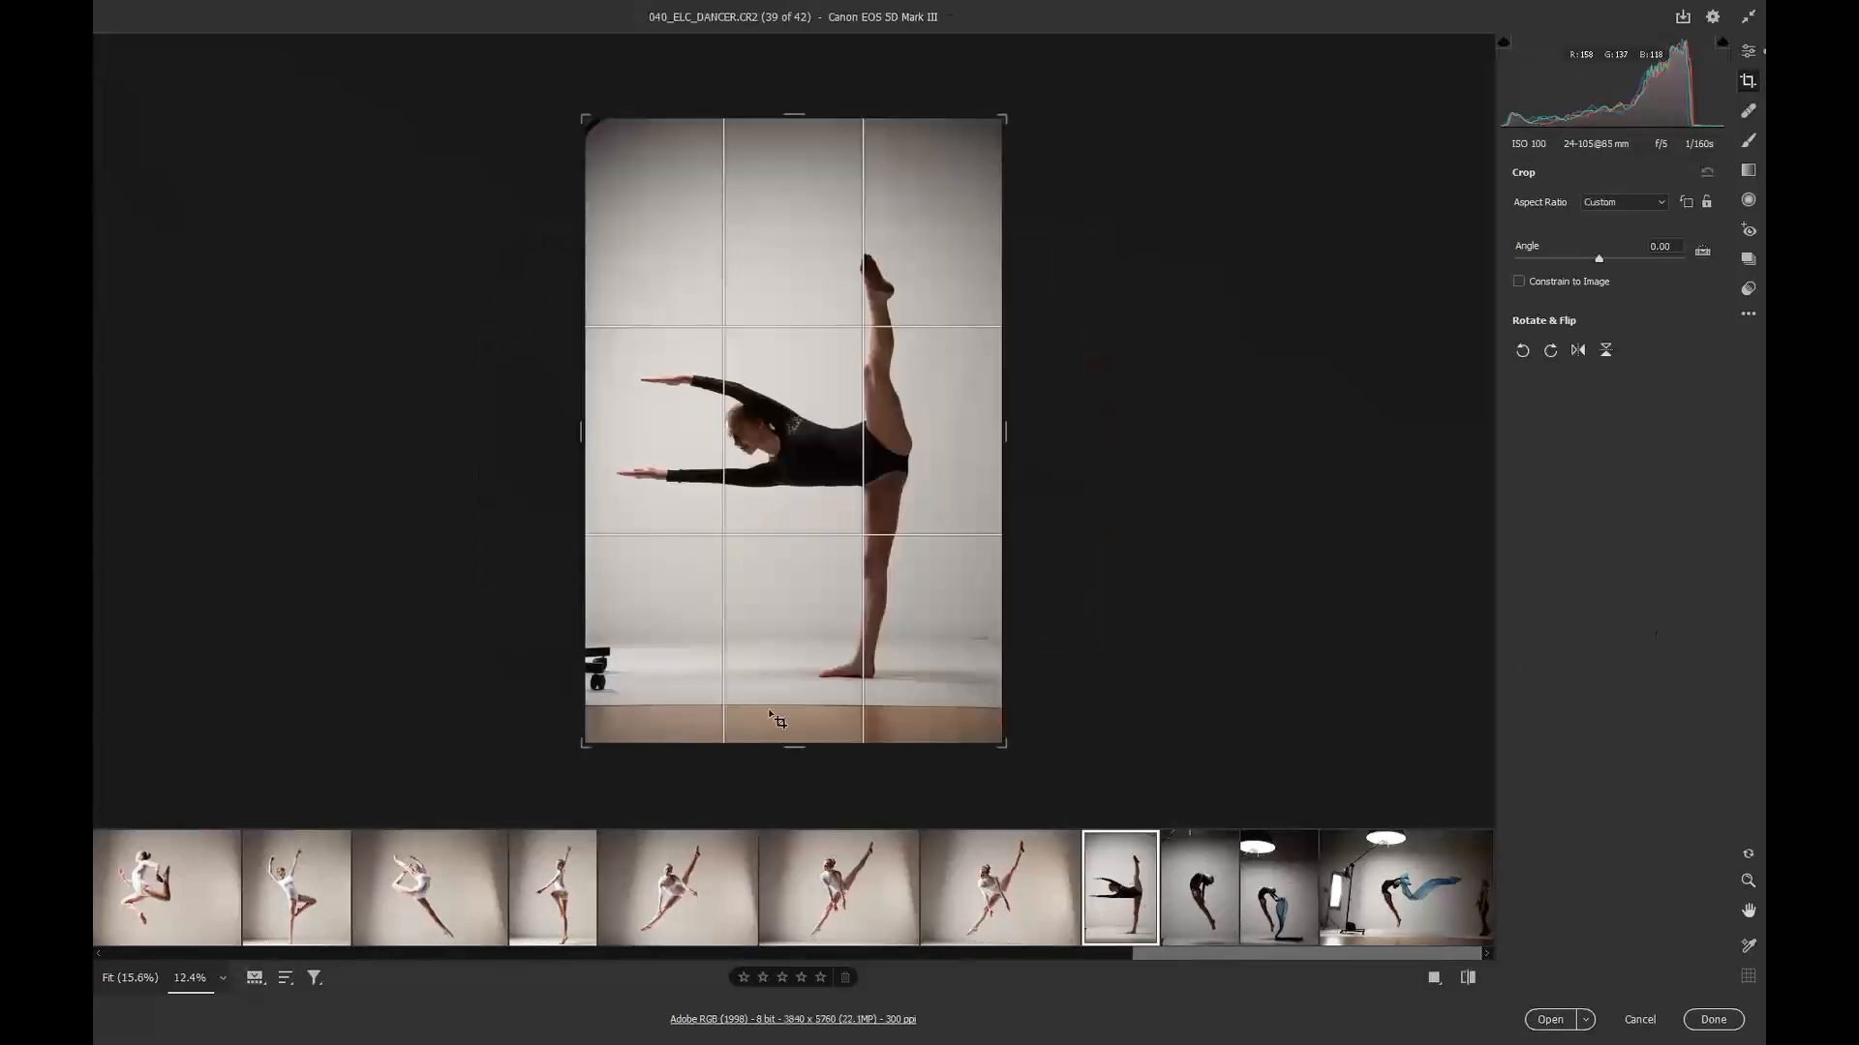
pyautogui.moveTo(782, 746); pyautogui.dragTo(792, 705)
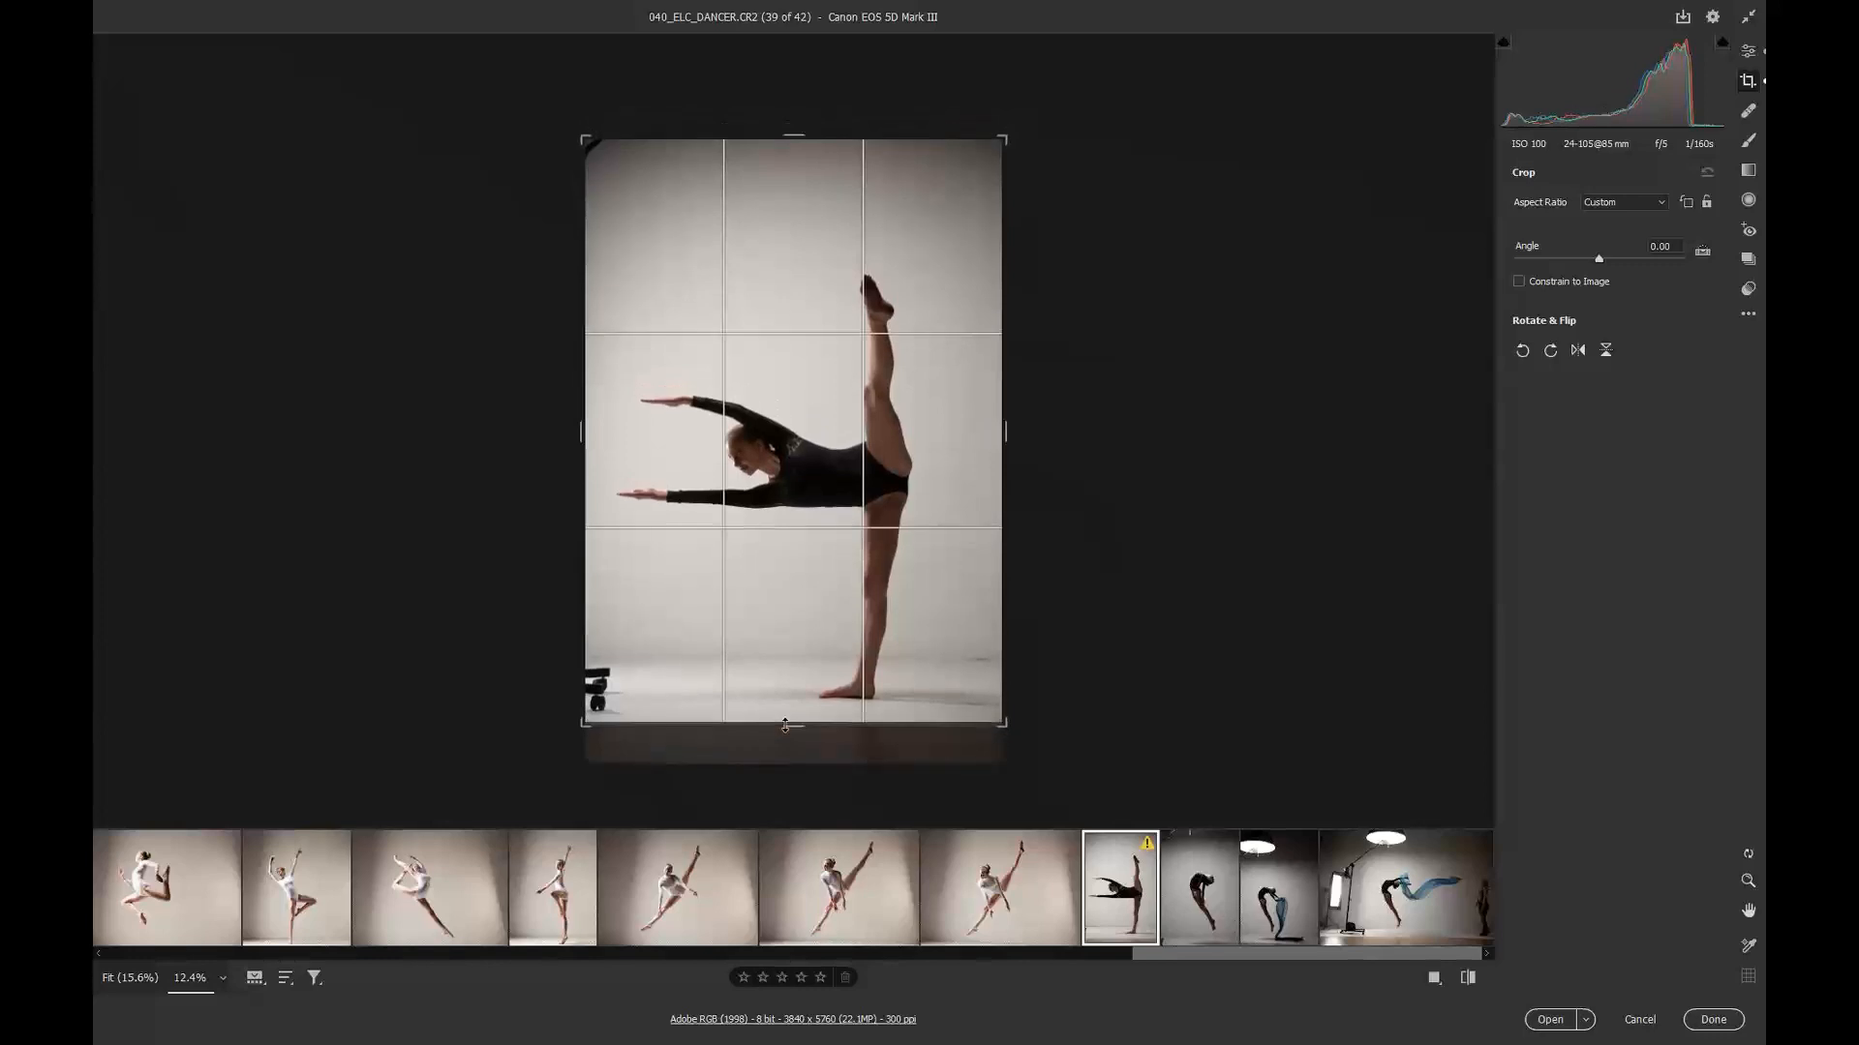
# Step: Open image 041, draw a tighter crop rectangle around the dancer, then open image 042
pyautogui.click(1222, 867)
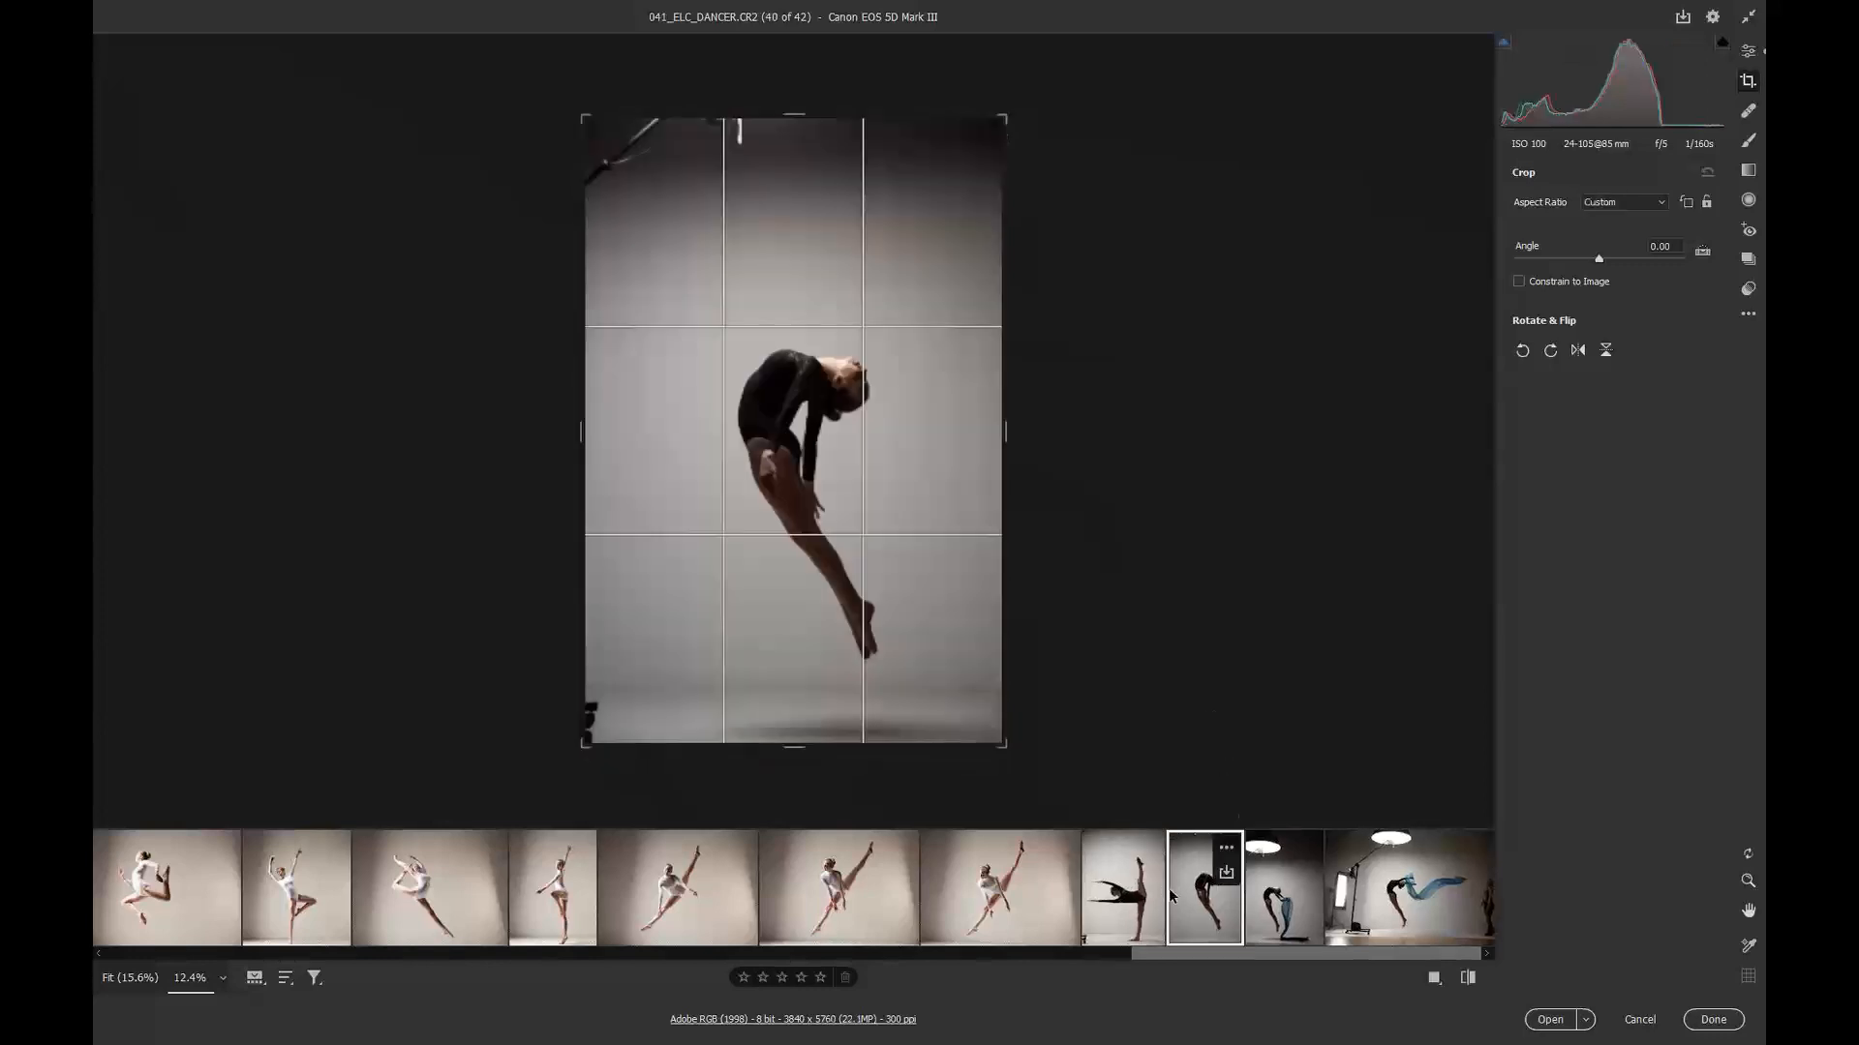
pyautogui.moveTo(976, 687); pyautogui.dragTo(595, 188)
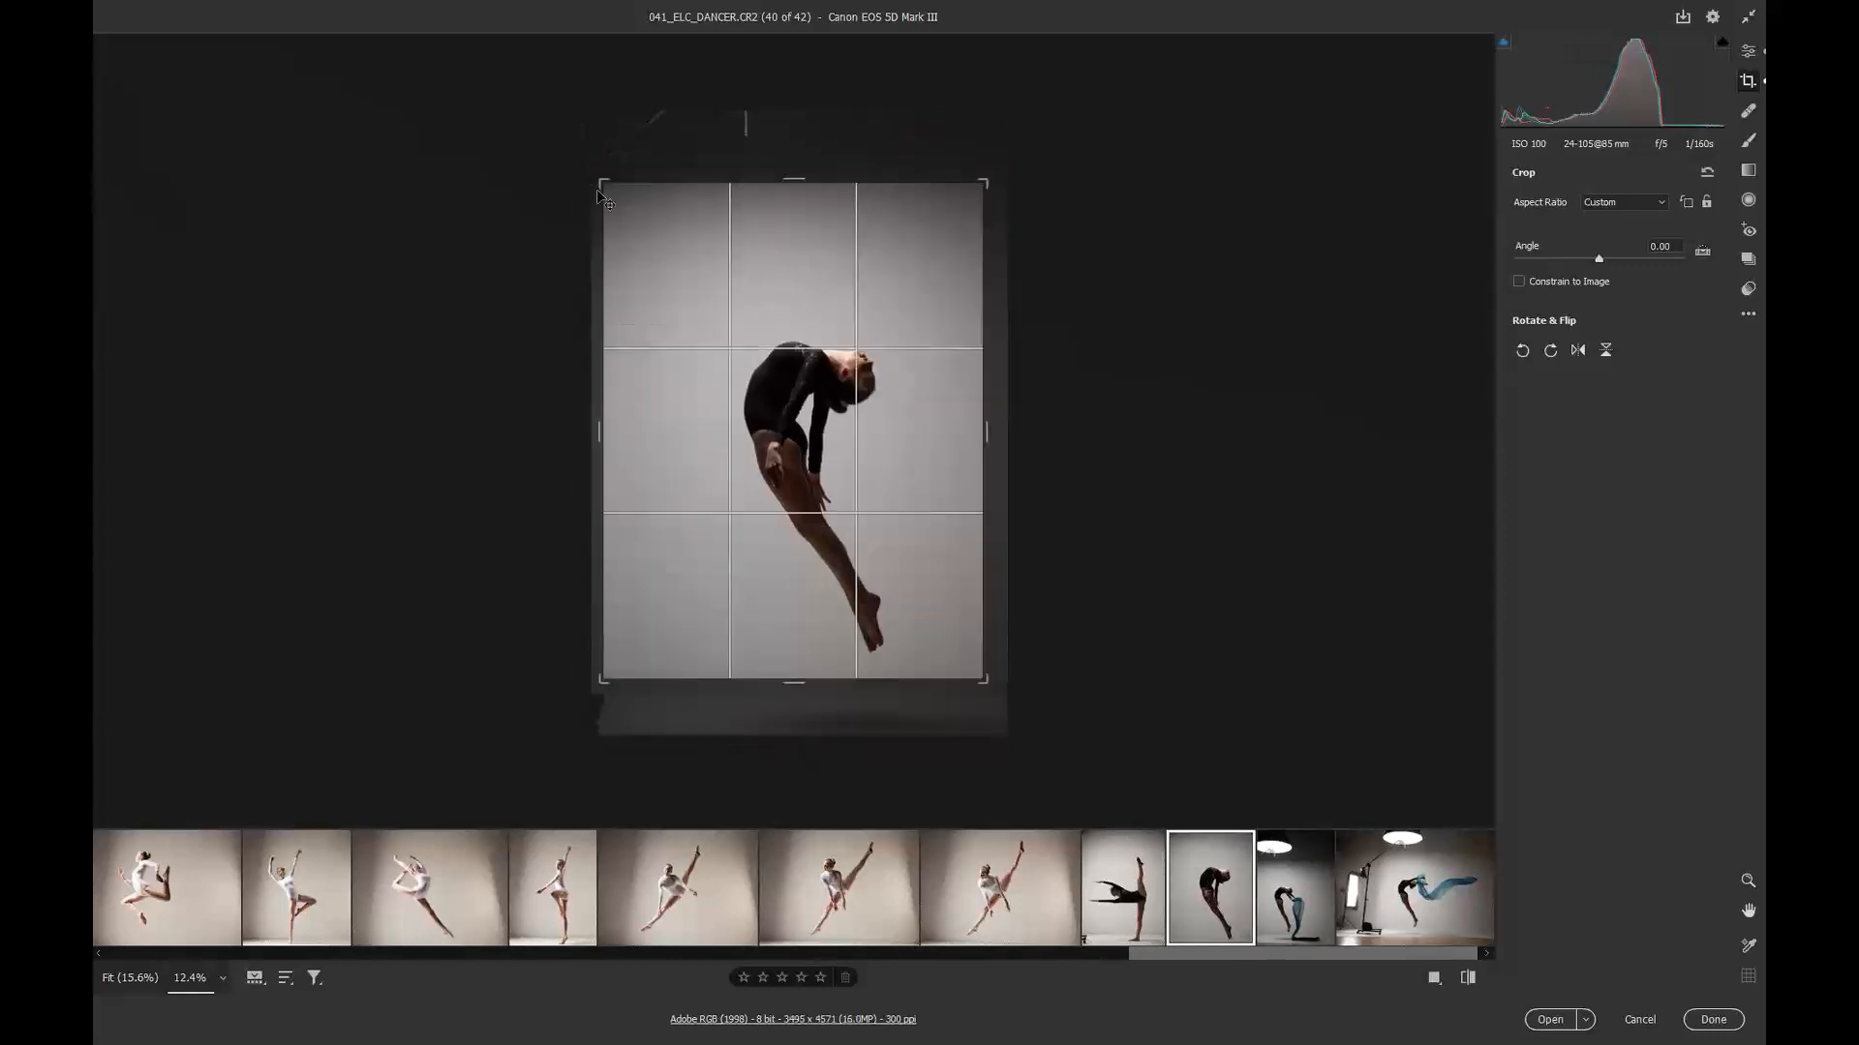
pyautogui.click(1296, 901)
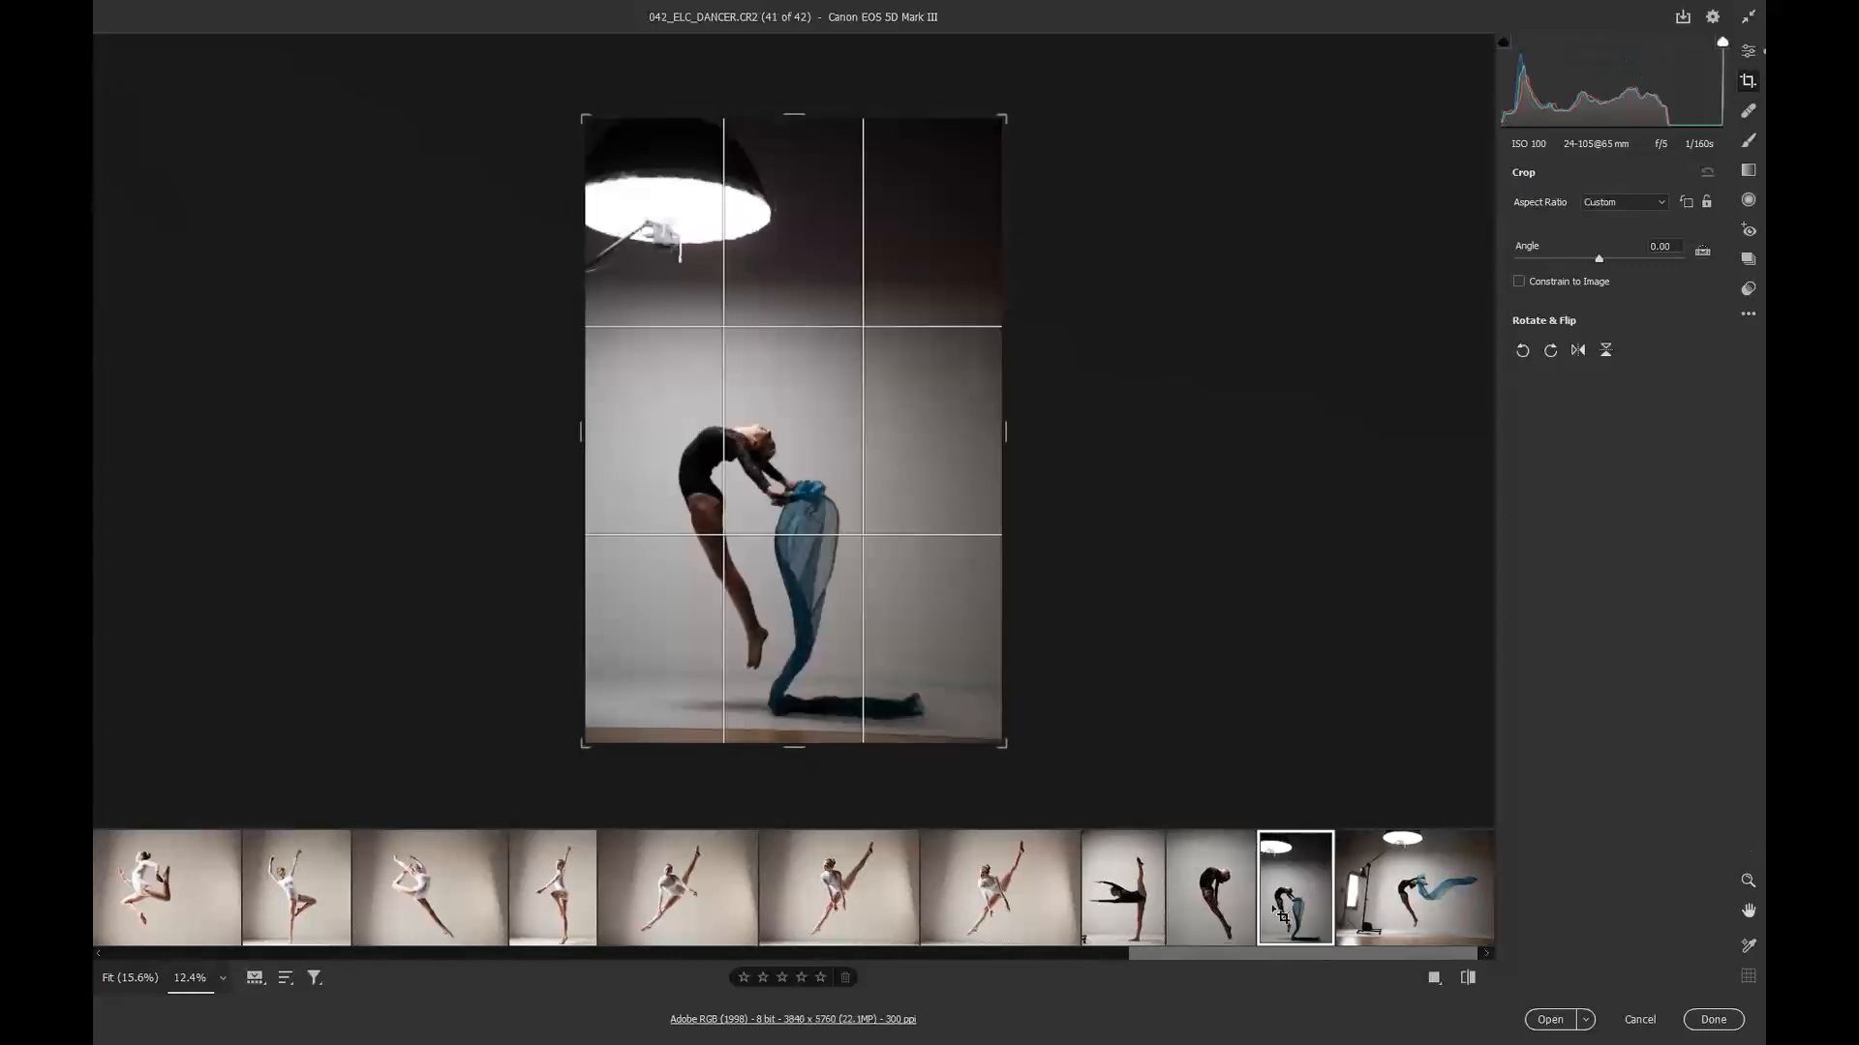
# Step: Lower the top crop edge of image 042 and rotate the crop to about -2.39°
pyautogui.moveTo(800, 113); pyautogui.dragTo(788, 188)
pyautogui.moveTo(1053, 740); pyautogui.dragTo(1071, 716)
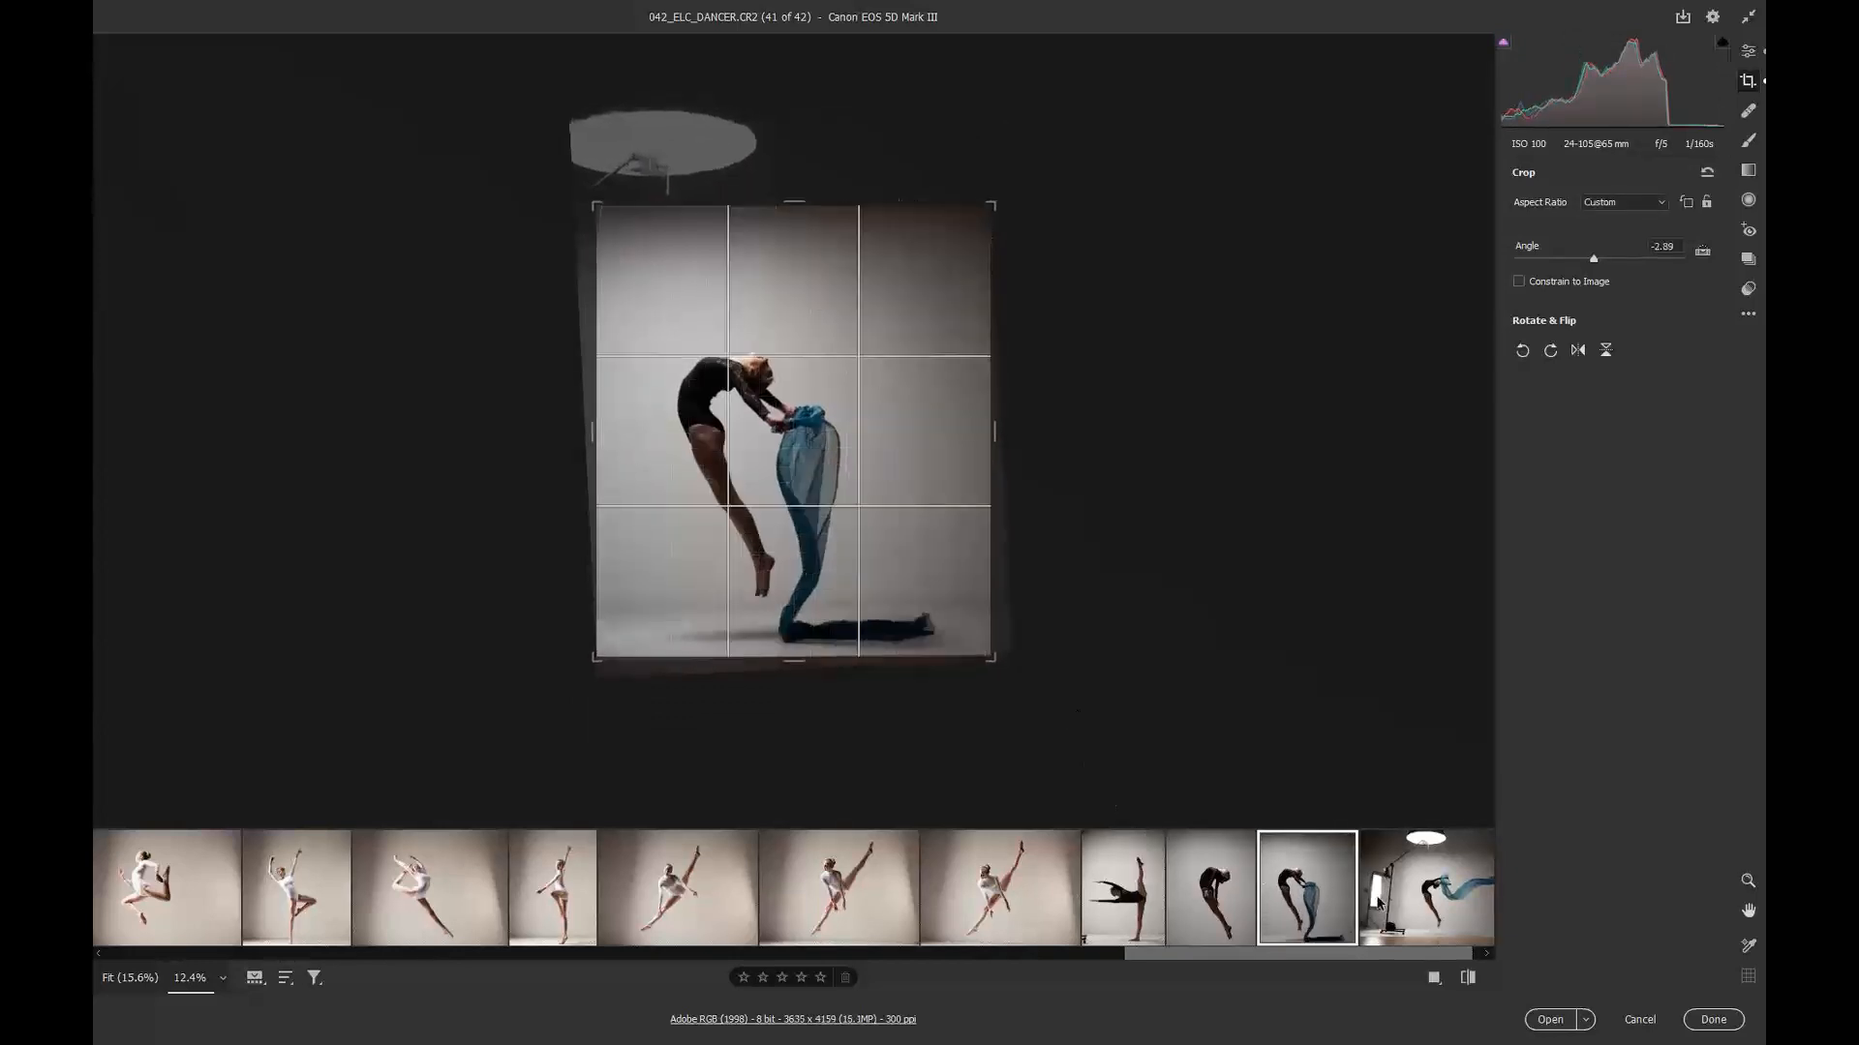
# Step: Open image 043, pull in its right, left, bottom and top crop edges and rotate the crop to about -1.10°
pyautogui.click(1423, 886)
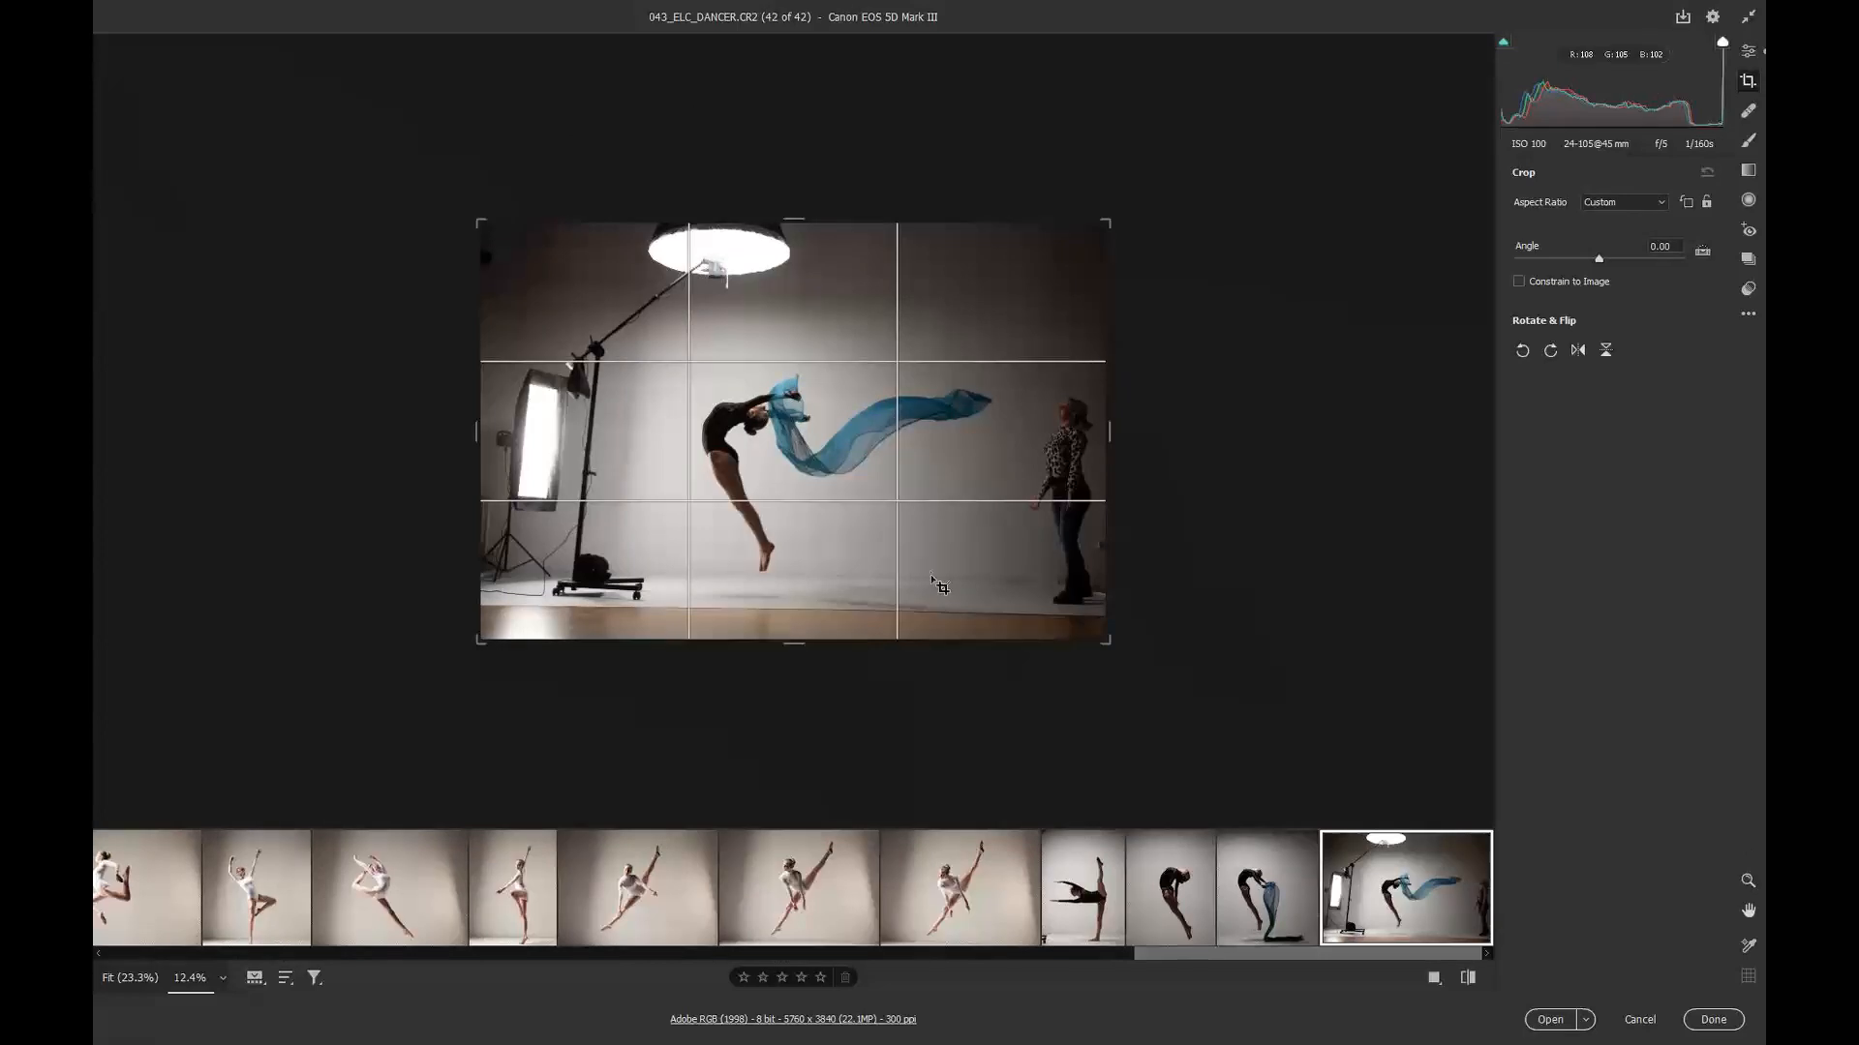
pyautogui.moveTo(1110, 434); pyautogui.dragTo(1064, 434)
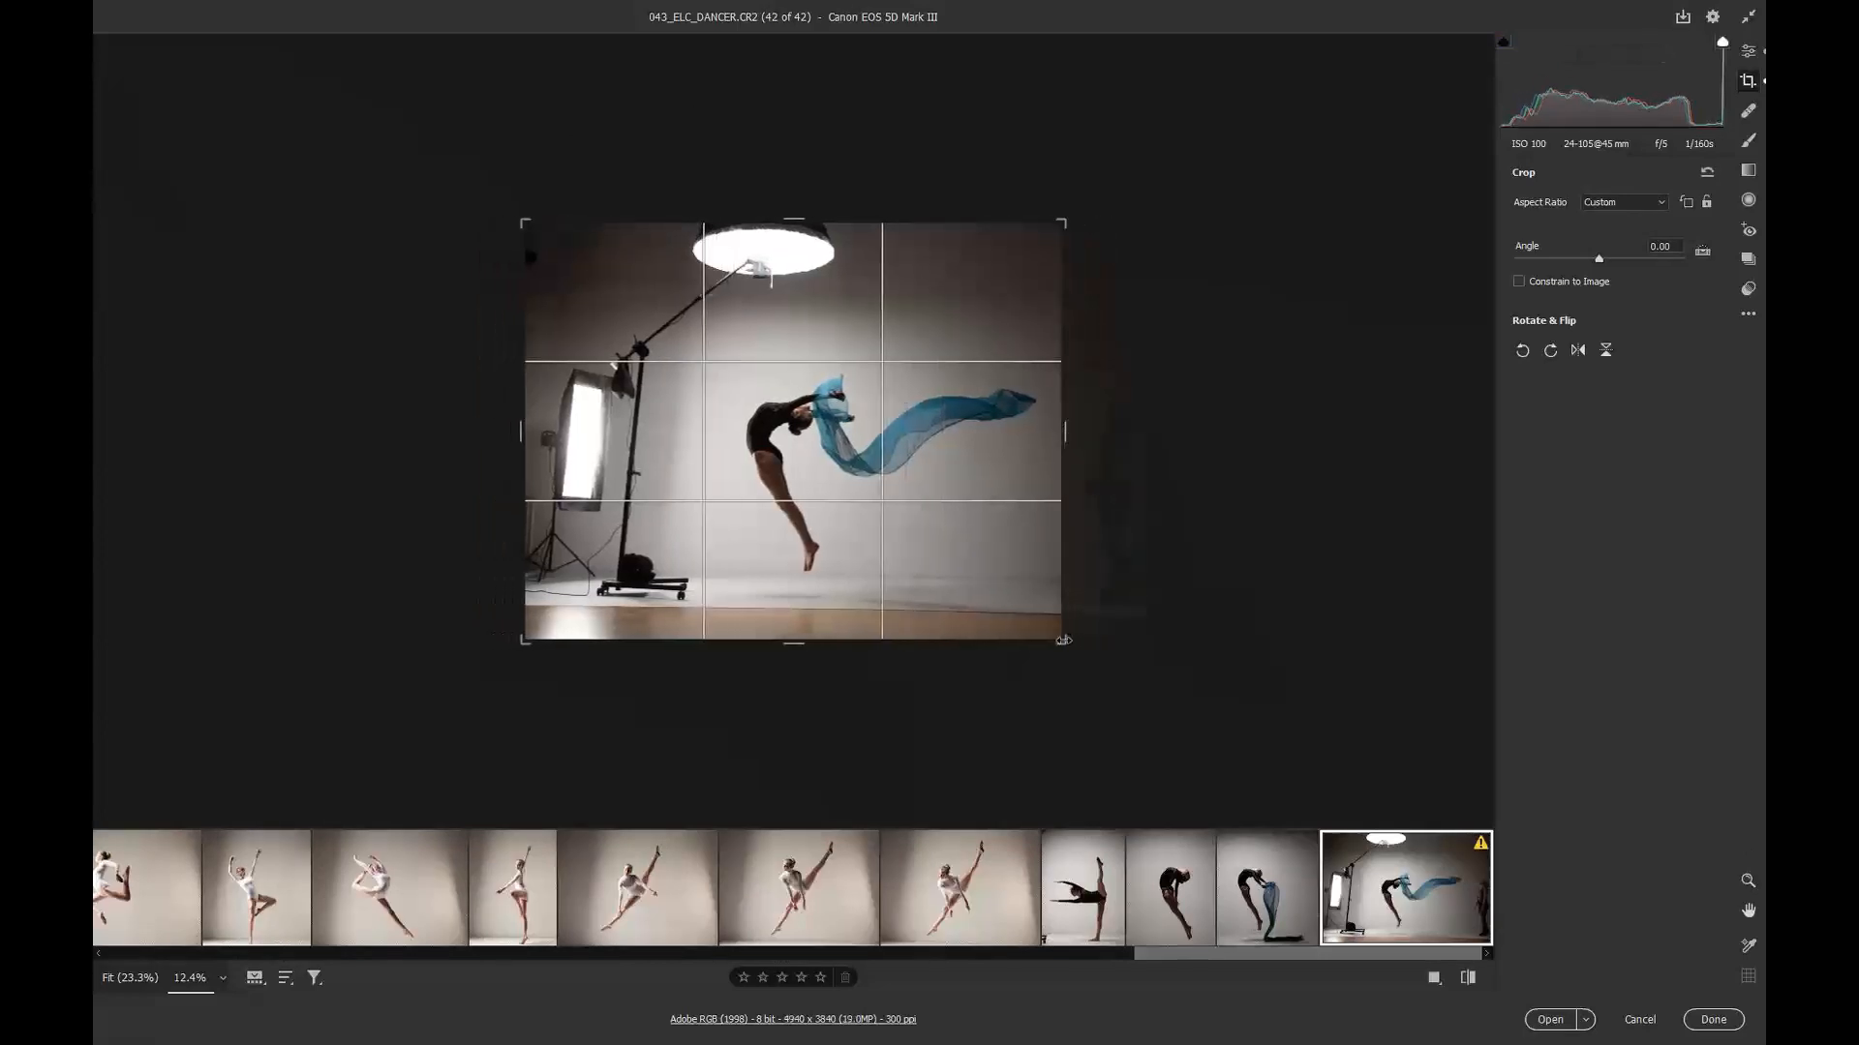
pyautogui.moveTo(1095, 712); pyautogui.dragTo(1086, 691)
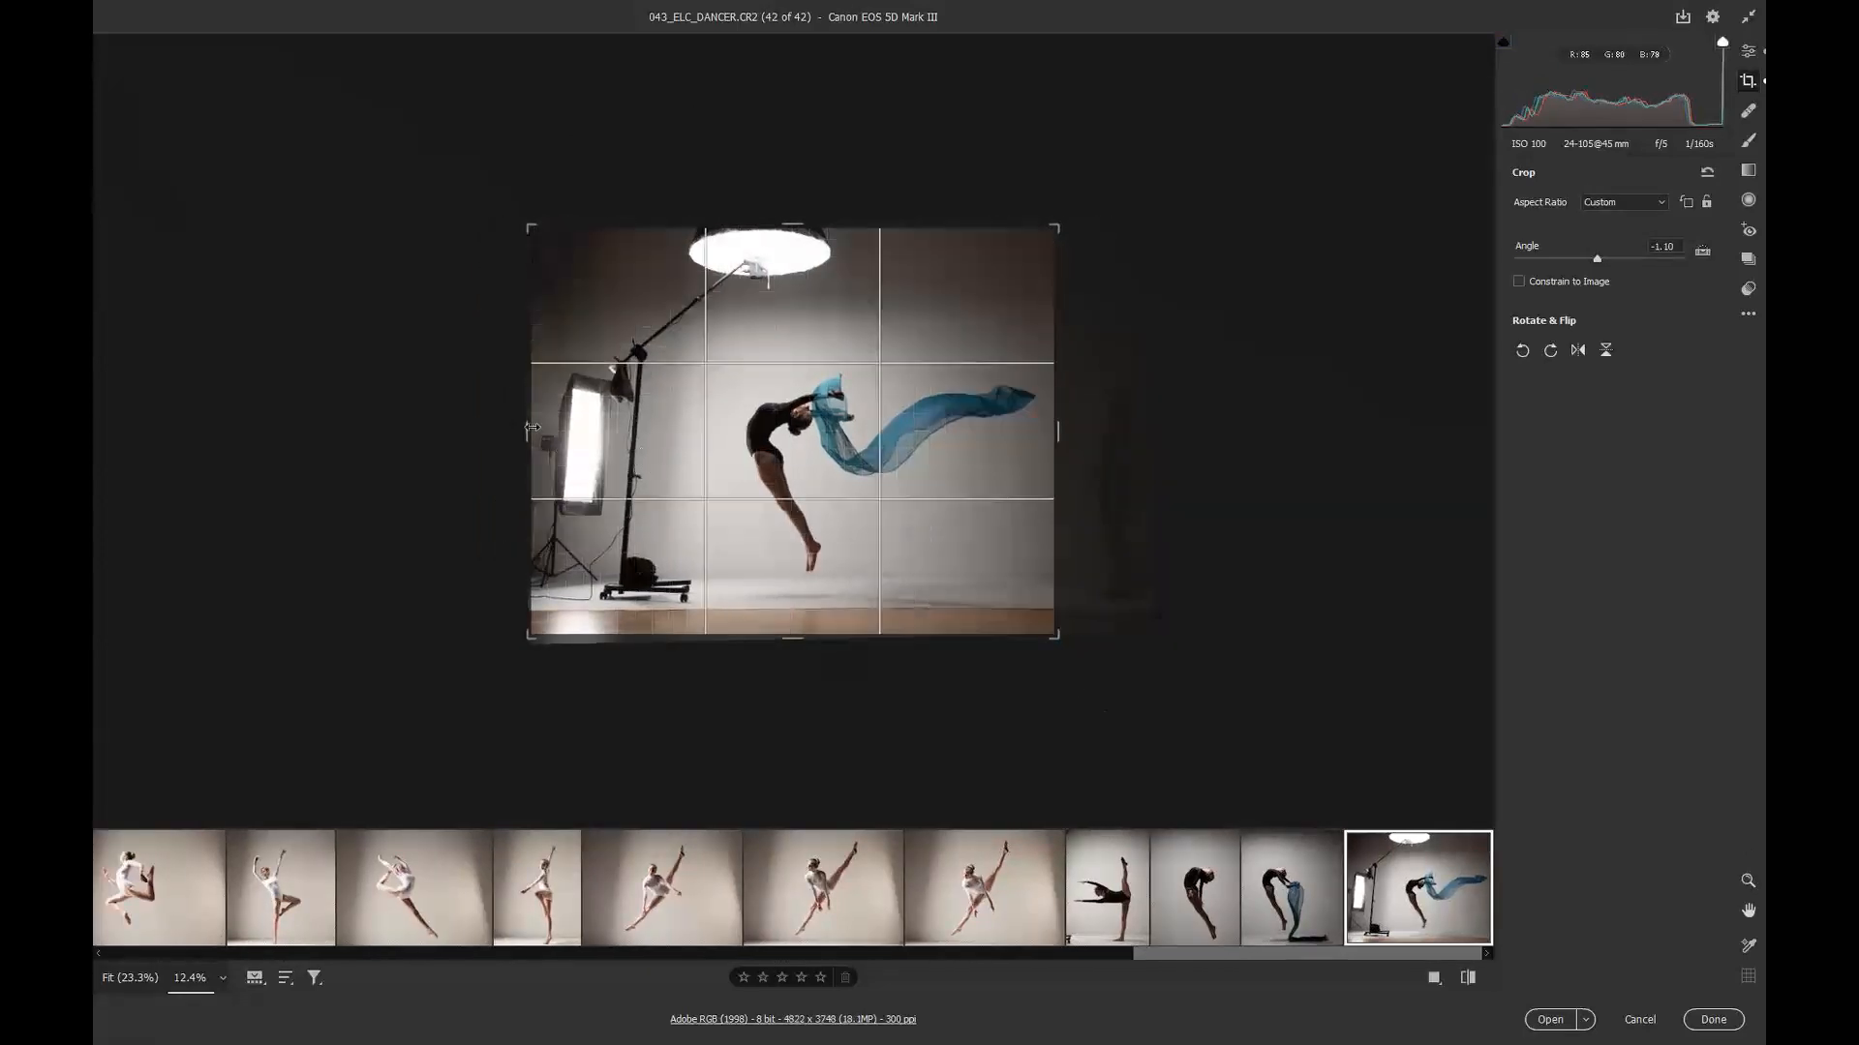
pyautogui.moveTo(567, 424); pyautogui.dragTo(705, 426)
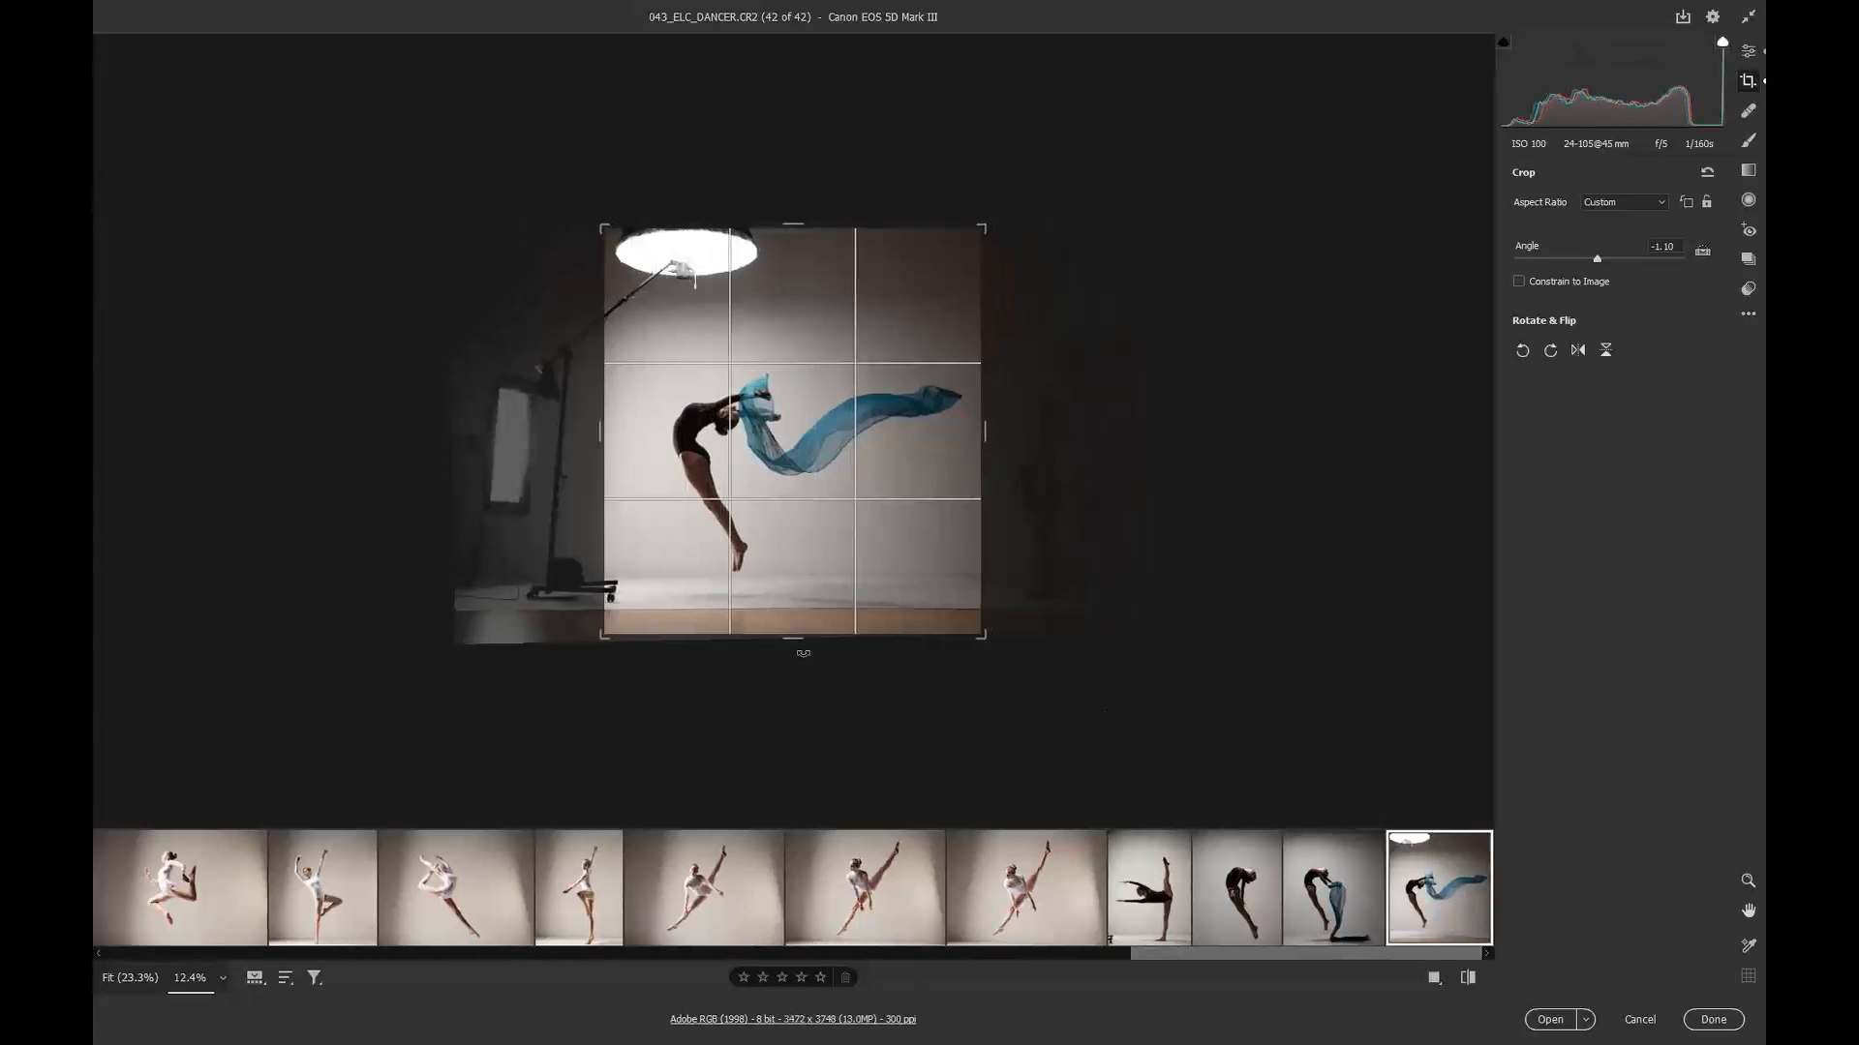
pyautogui.moveTo(796, 630); pyautogui.dragTo(796, 615)
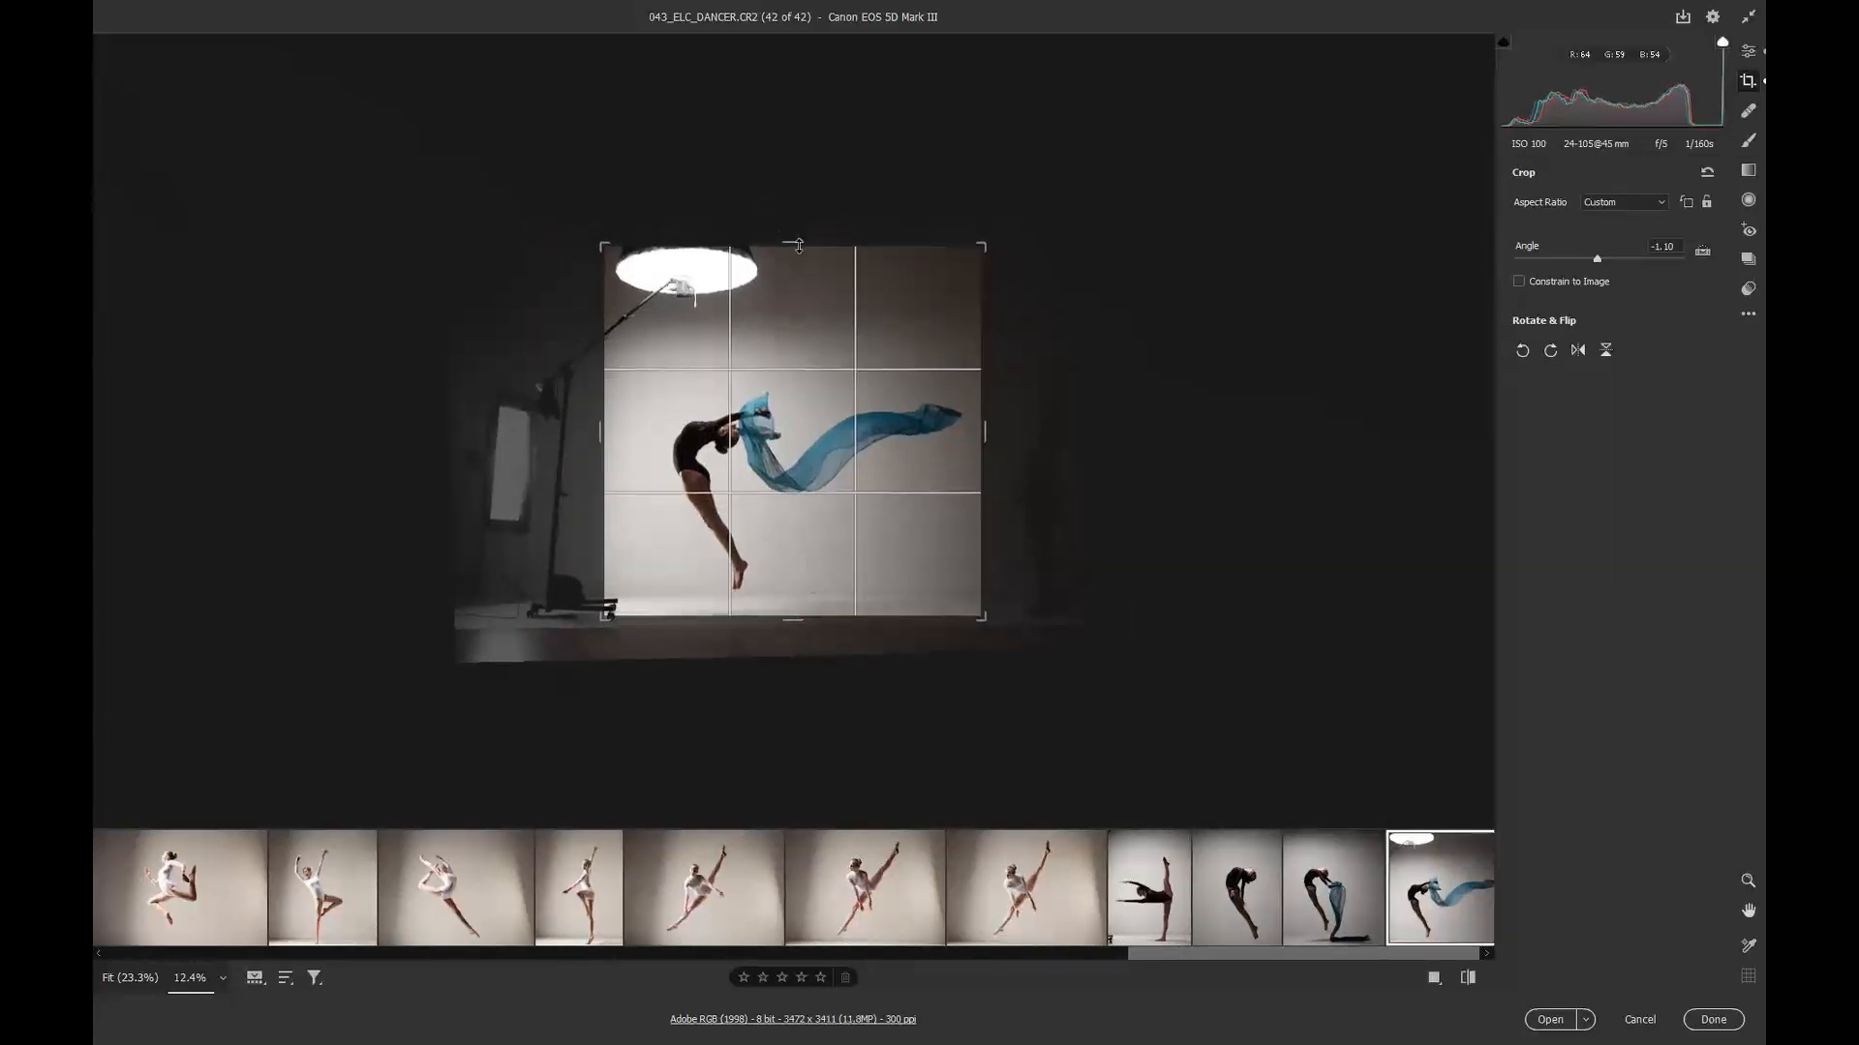
pyautogui.moveTo(792, 248); pyautogui.dragTo(791, 286)
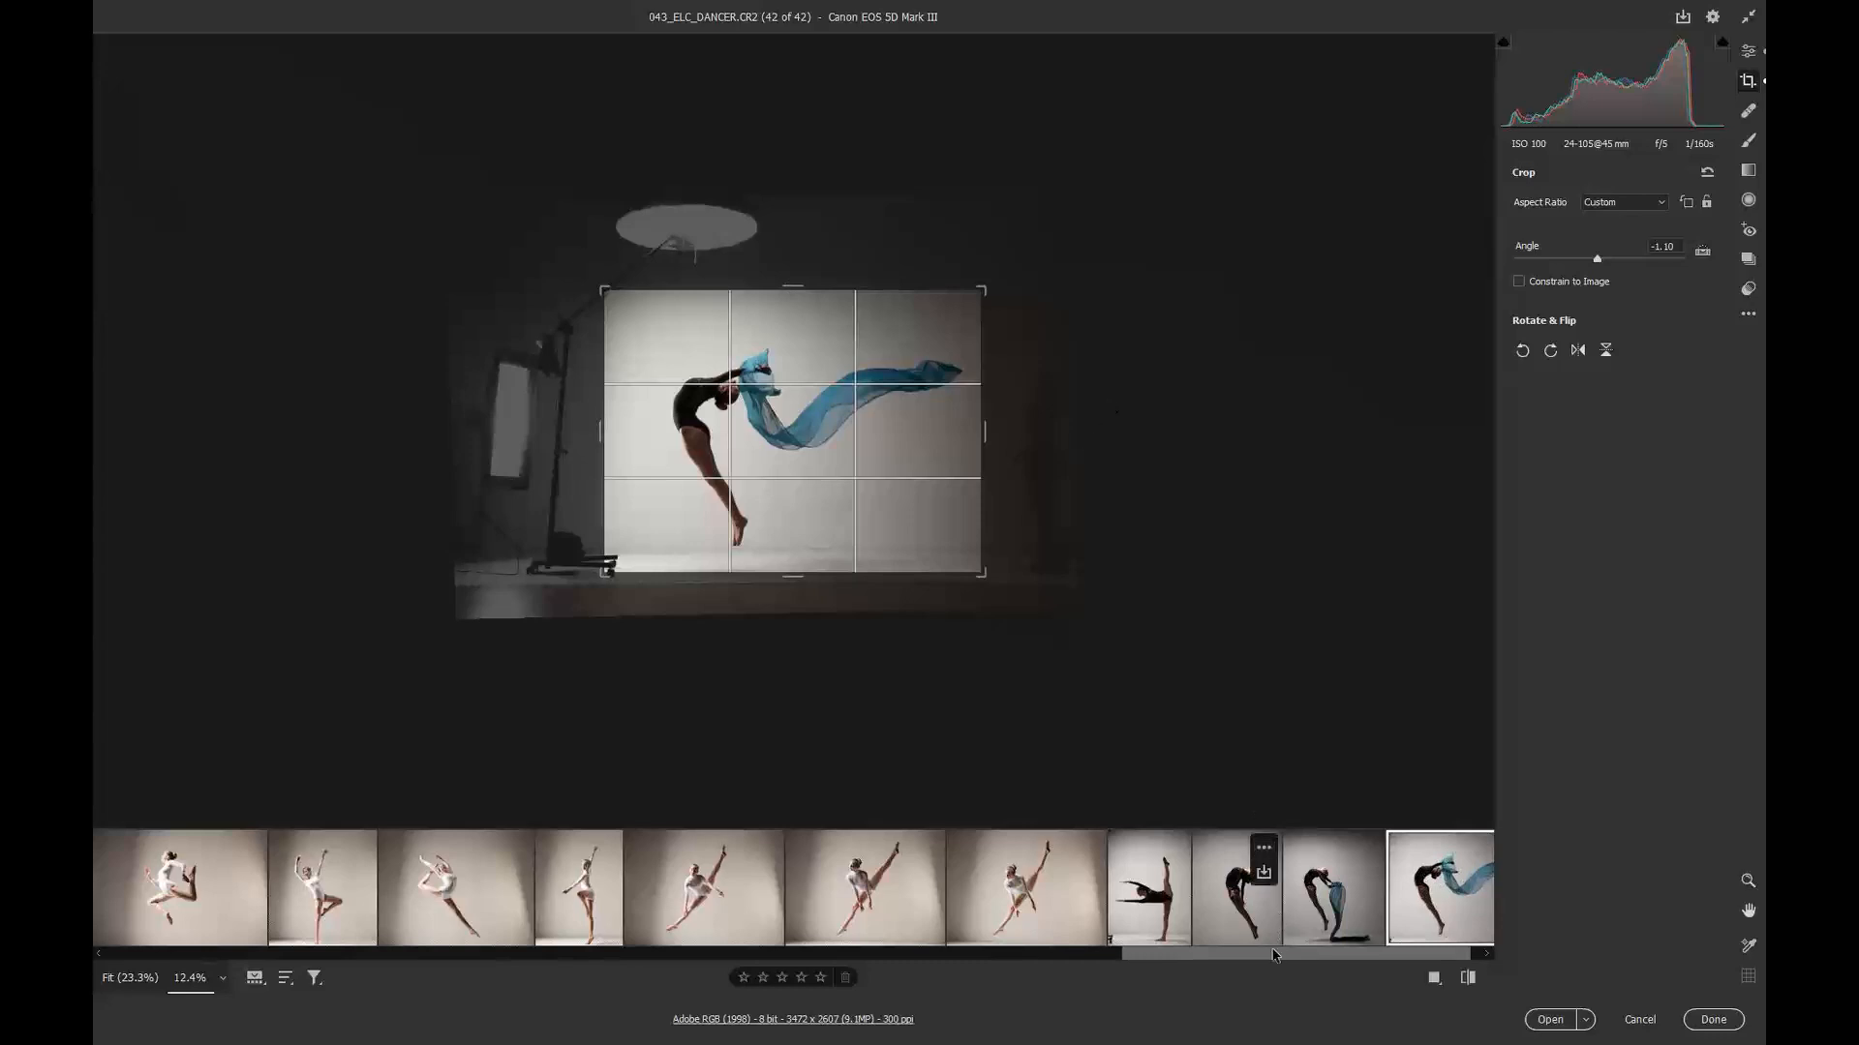
# Step: Select all images in the filmstrip and open the save options for converting them
pyautogui.moveTo(1280, 956); pyautogui.dragTo(1330, 960)
pyautogui.moveTo(1329, 936)
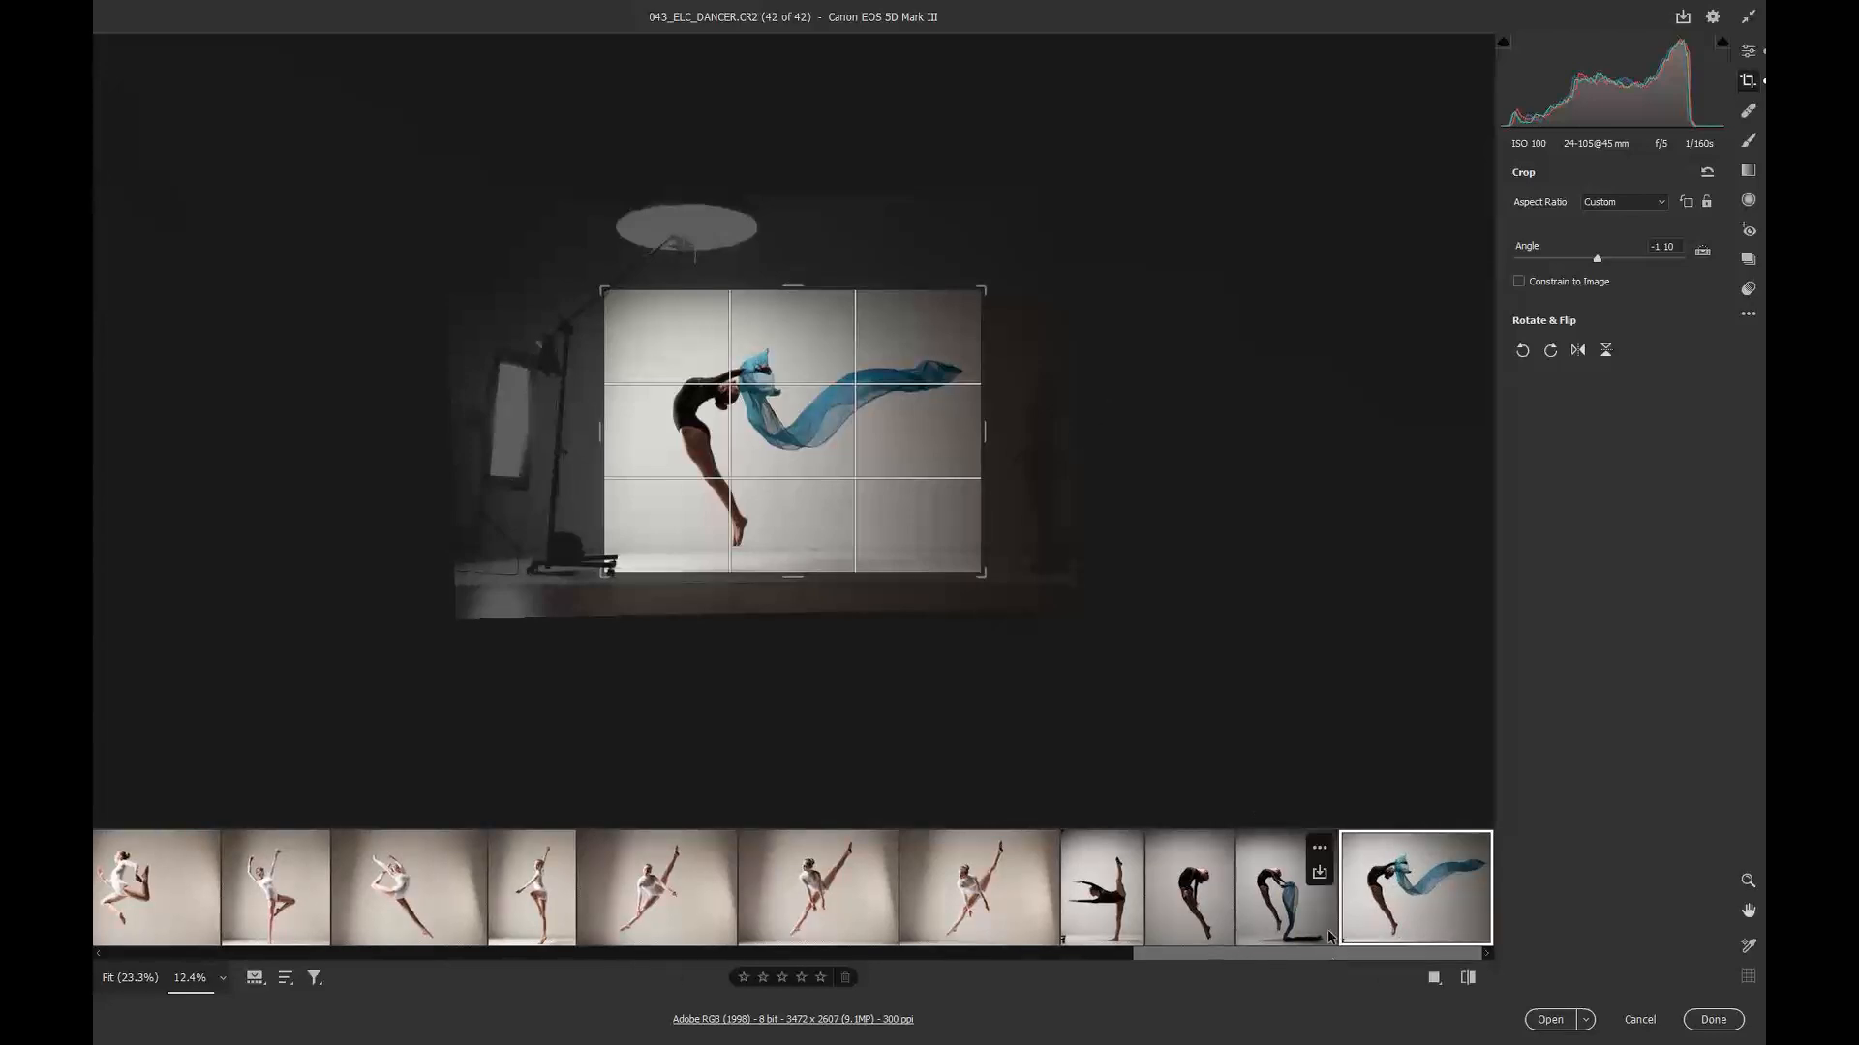
pyautogui.hotkey('ctrl', 'a')
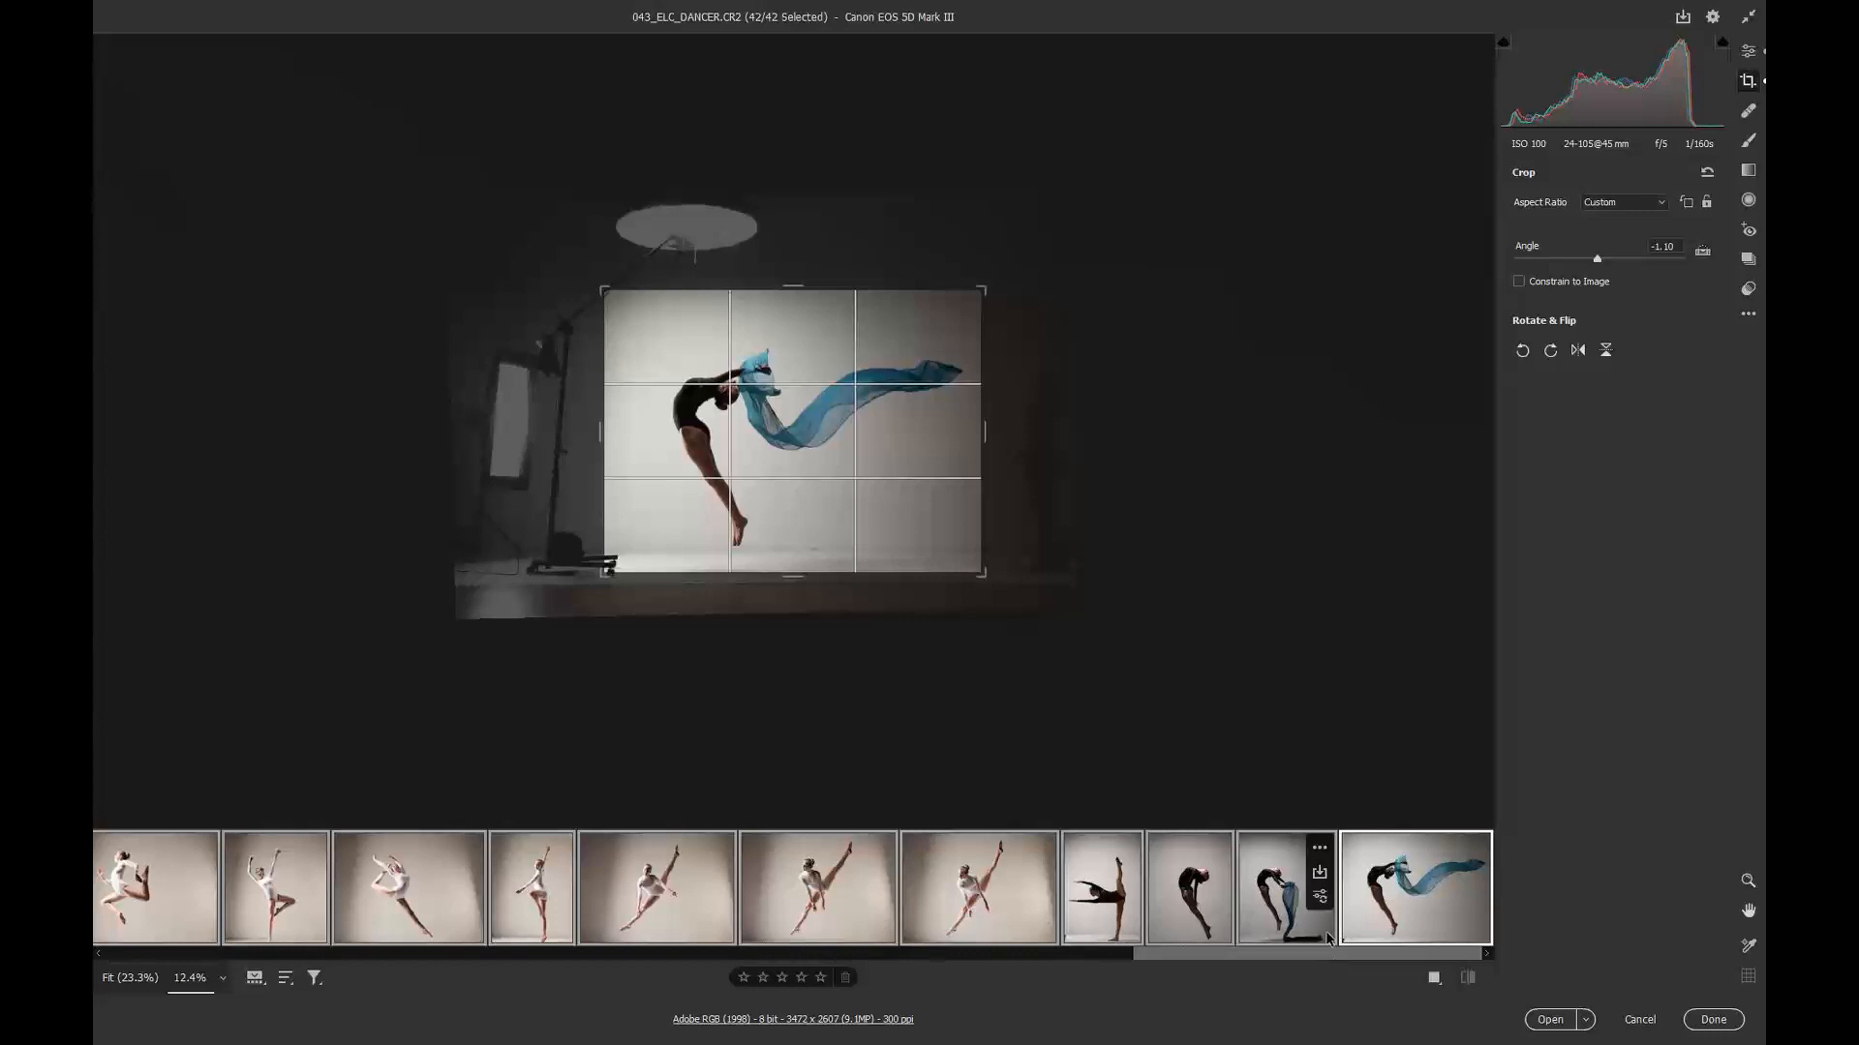
pyautogui.click(1681, 20)
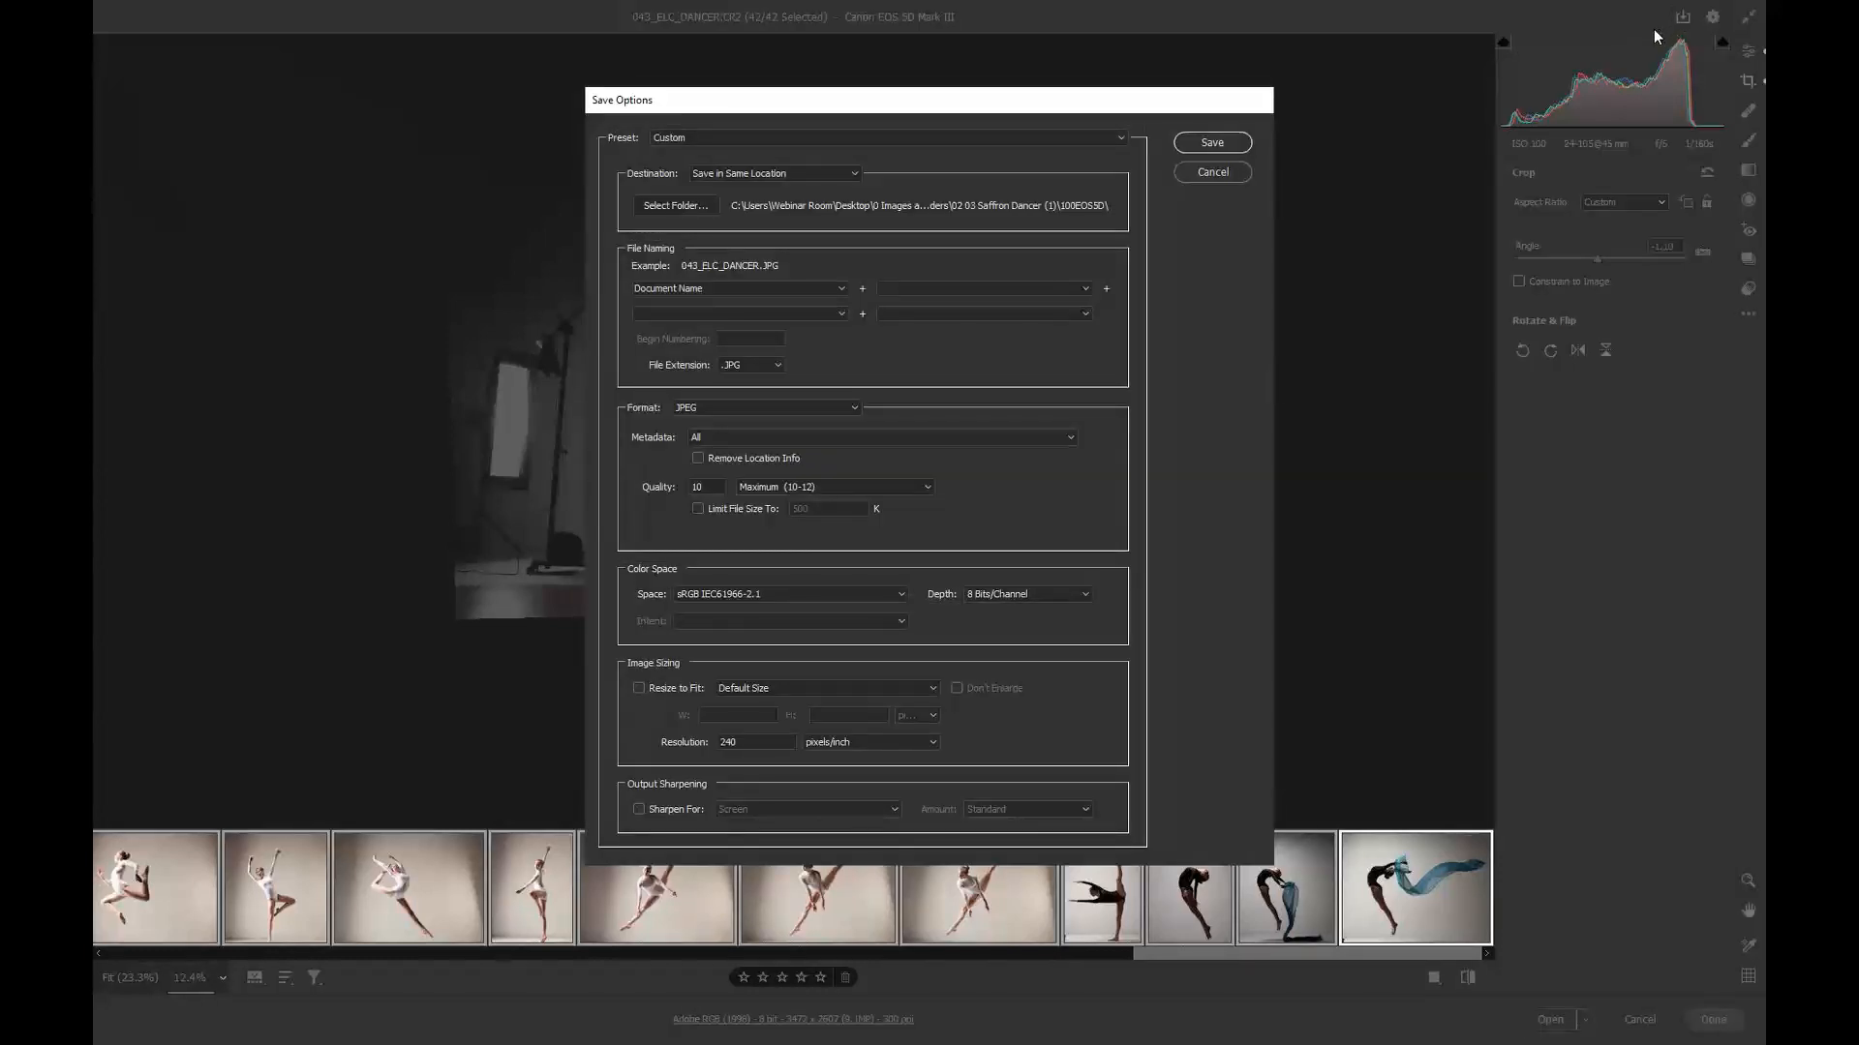
# Step: Create a new destination folder named 02 03 Saffron JFR inside the 02 03 Saffron Dancer (1) folder
pyautogui.click(694, 206)
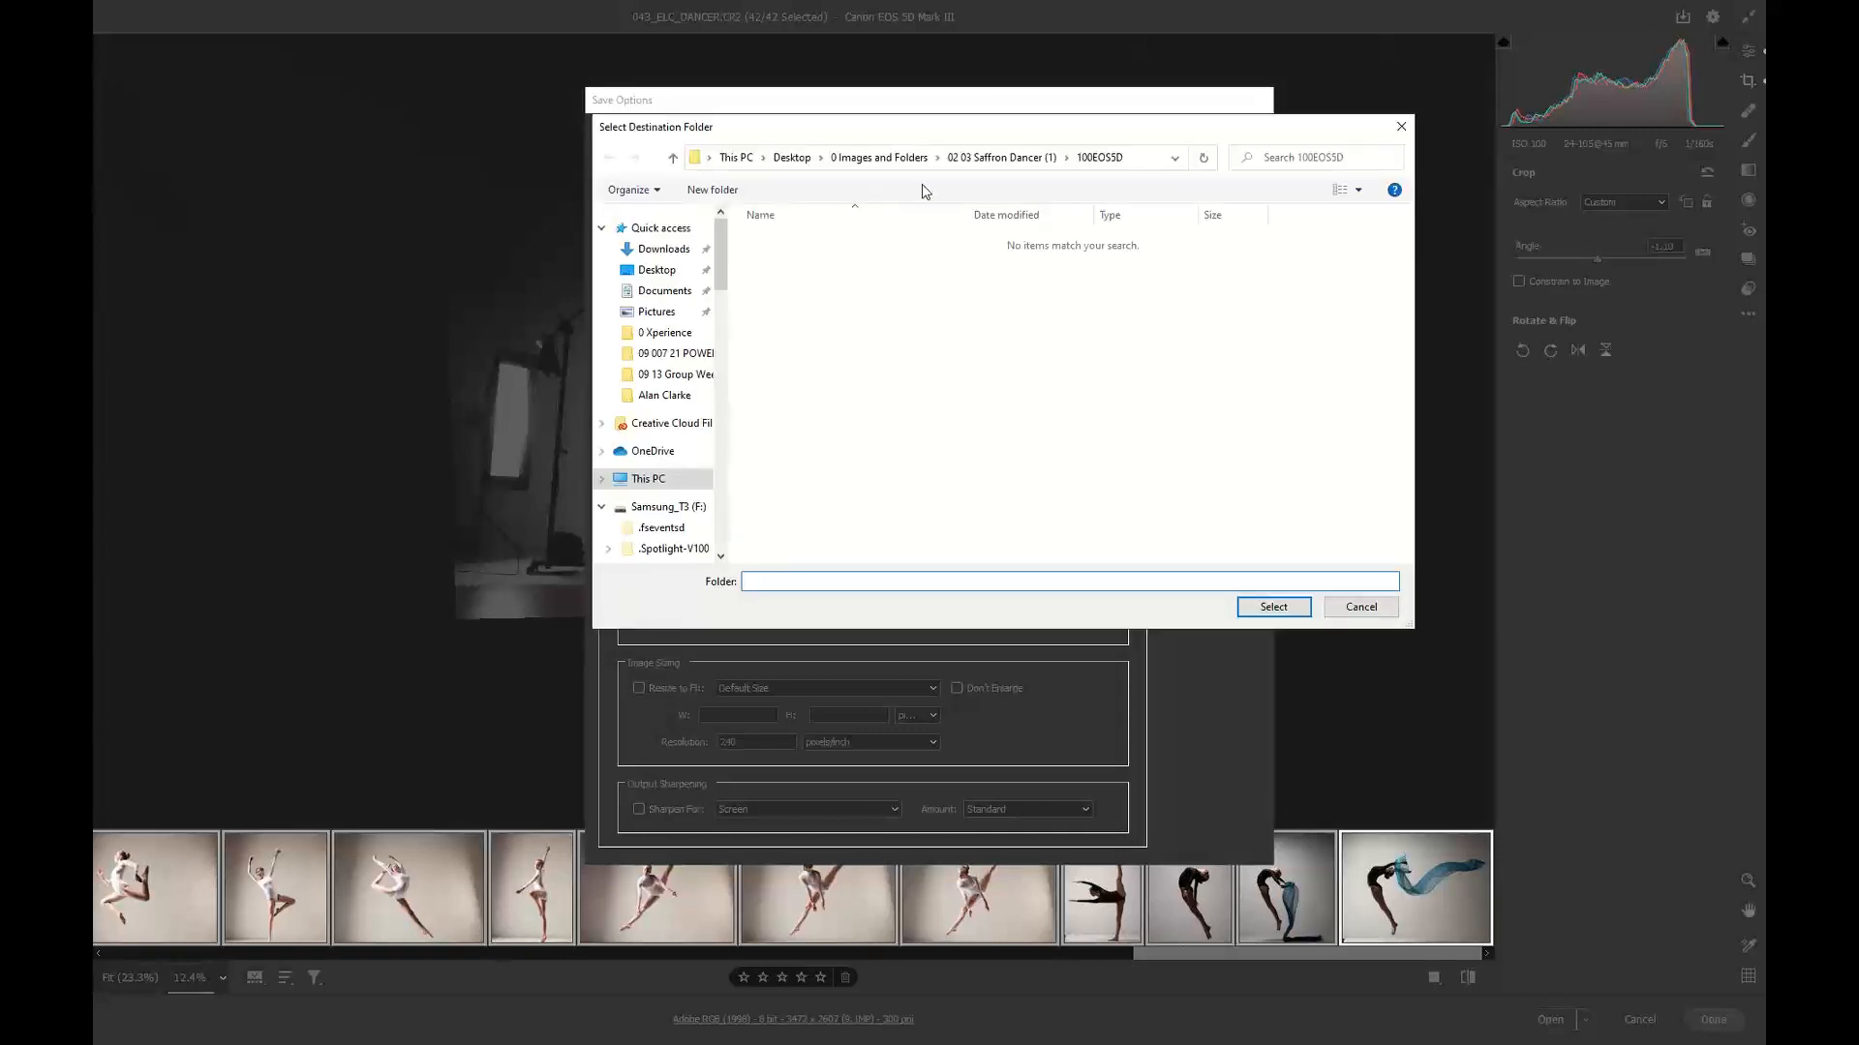
pyautogui.click(992, 159)
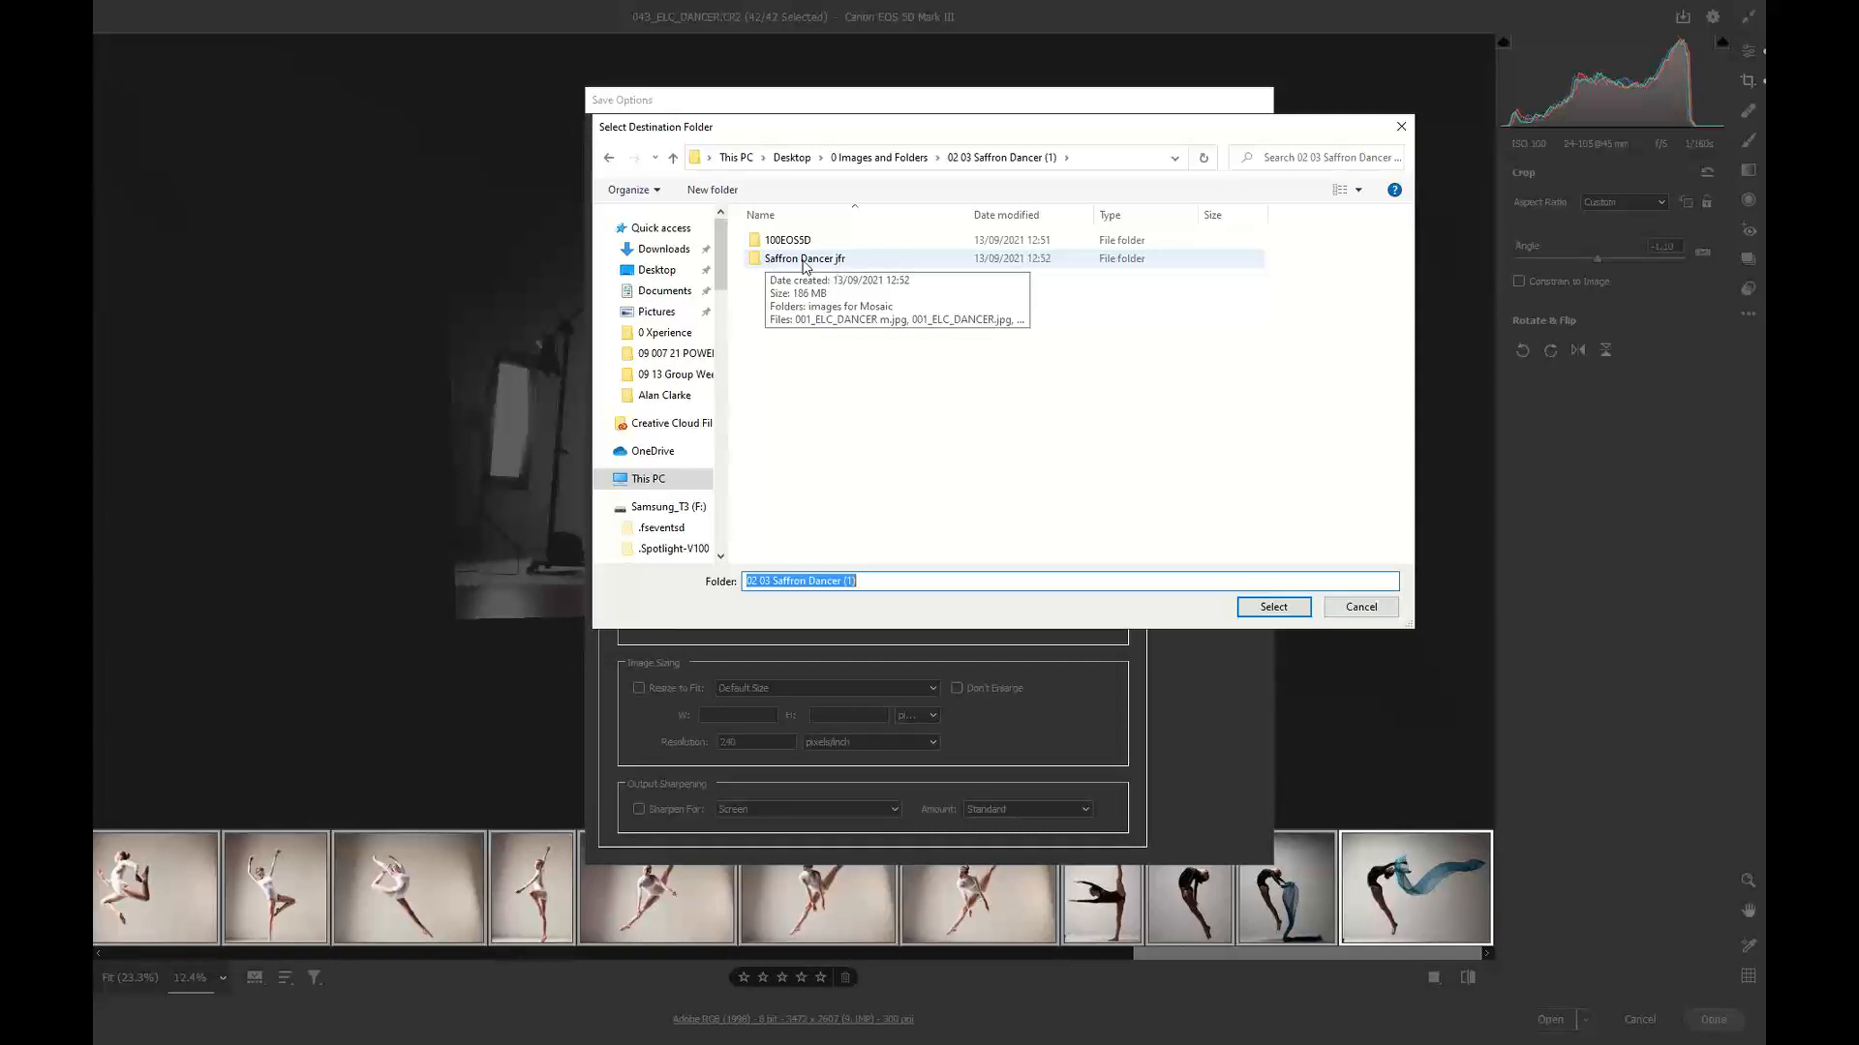
pyautogui.click(743, 193)
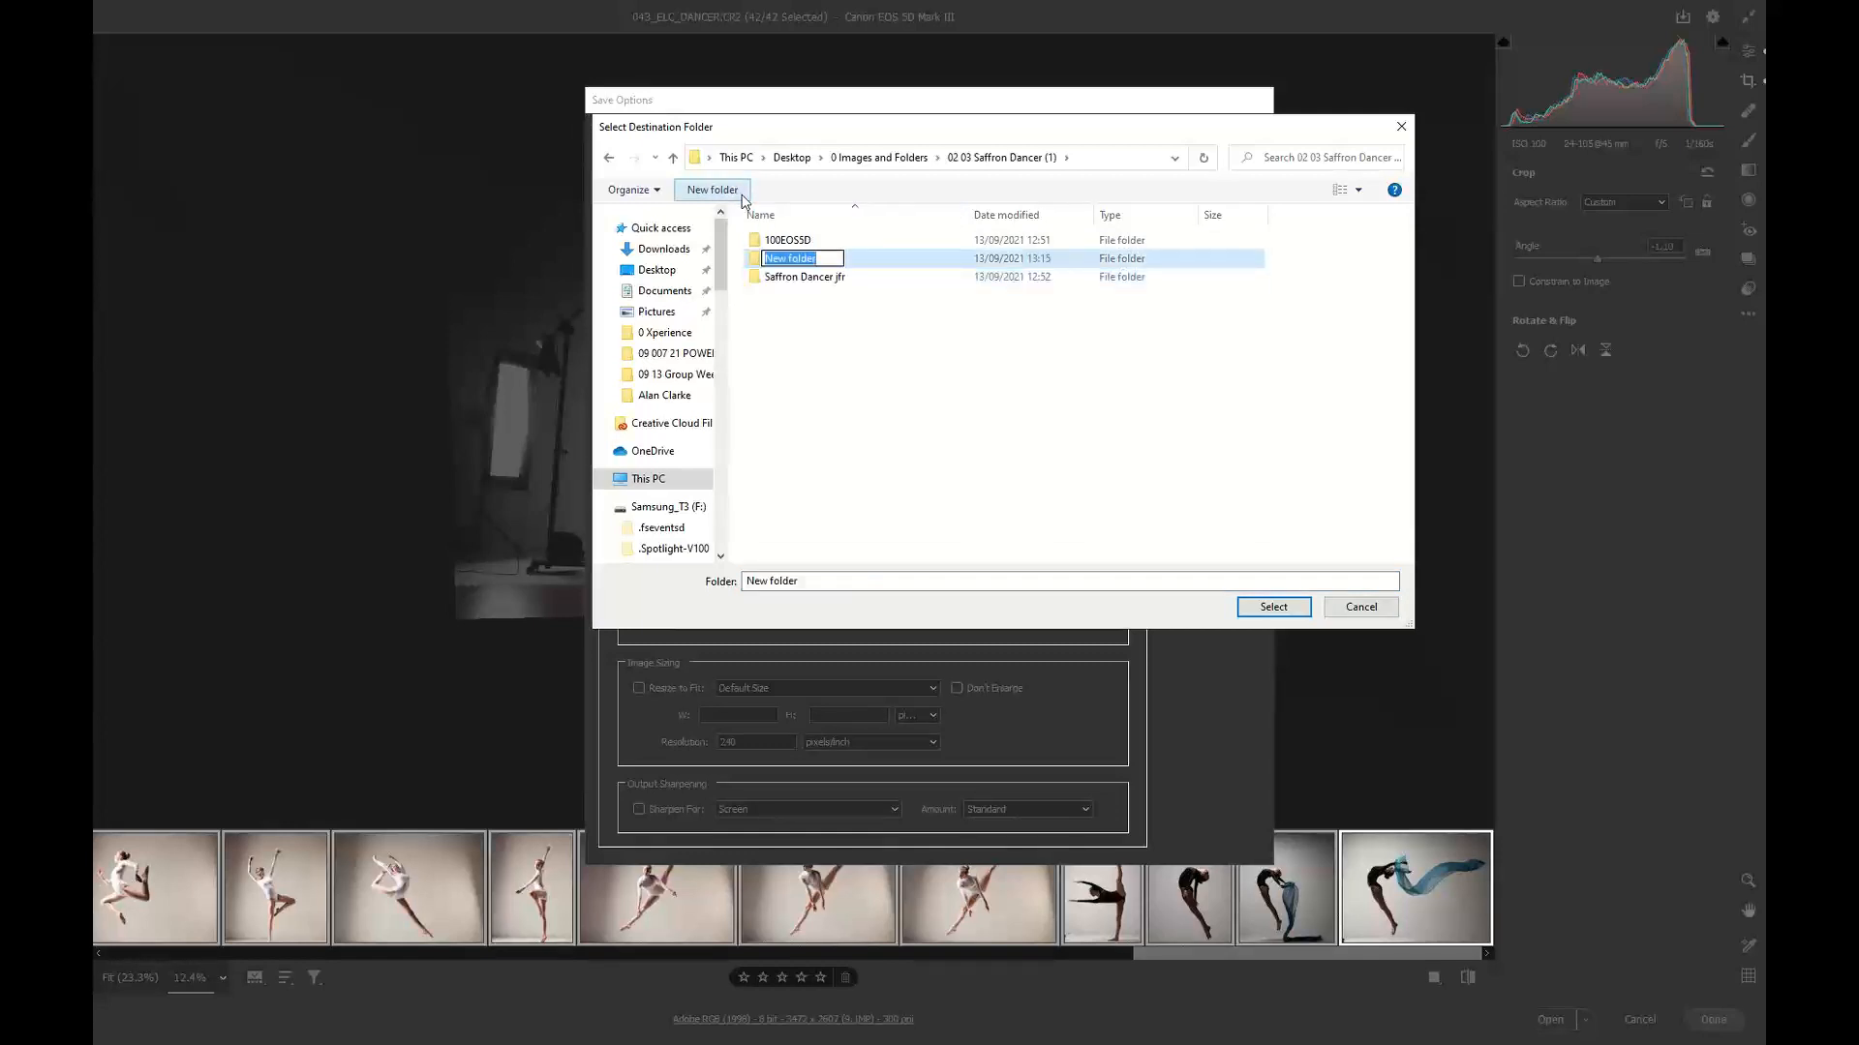
pyautogui.write('Saffron JFR')
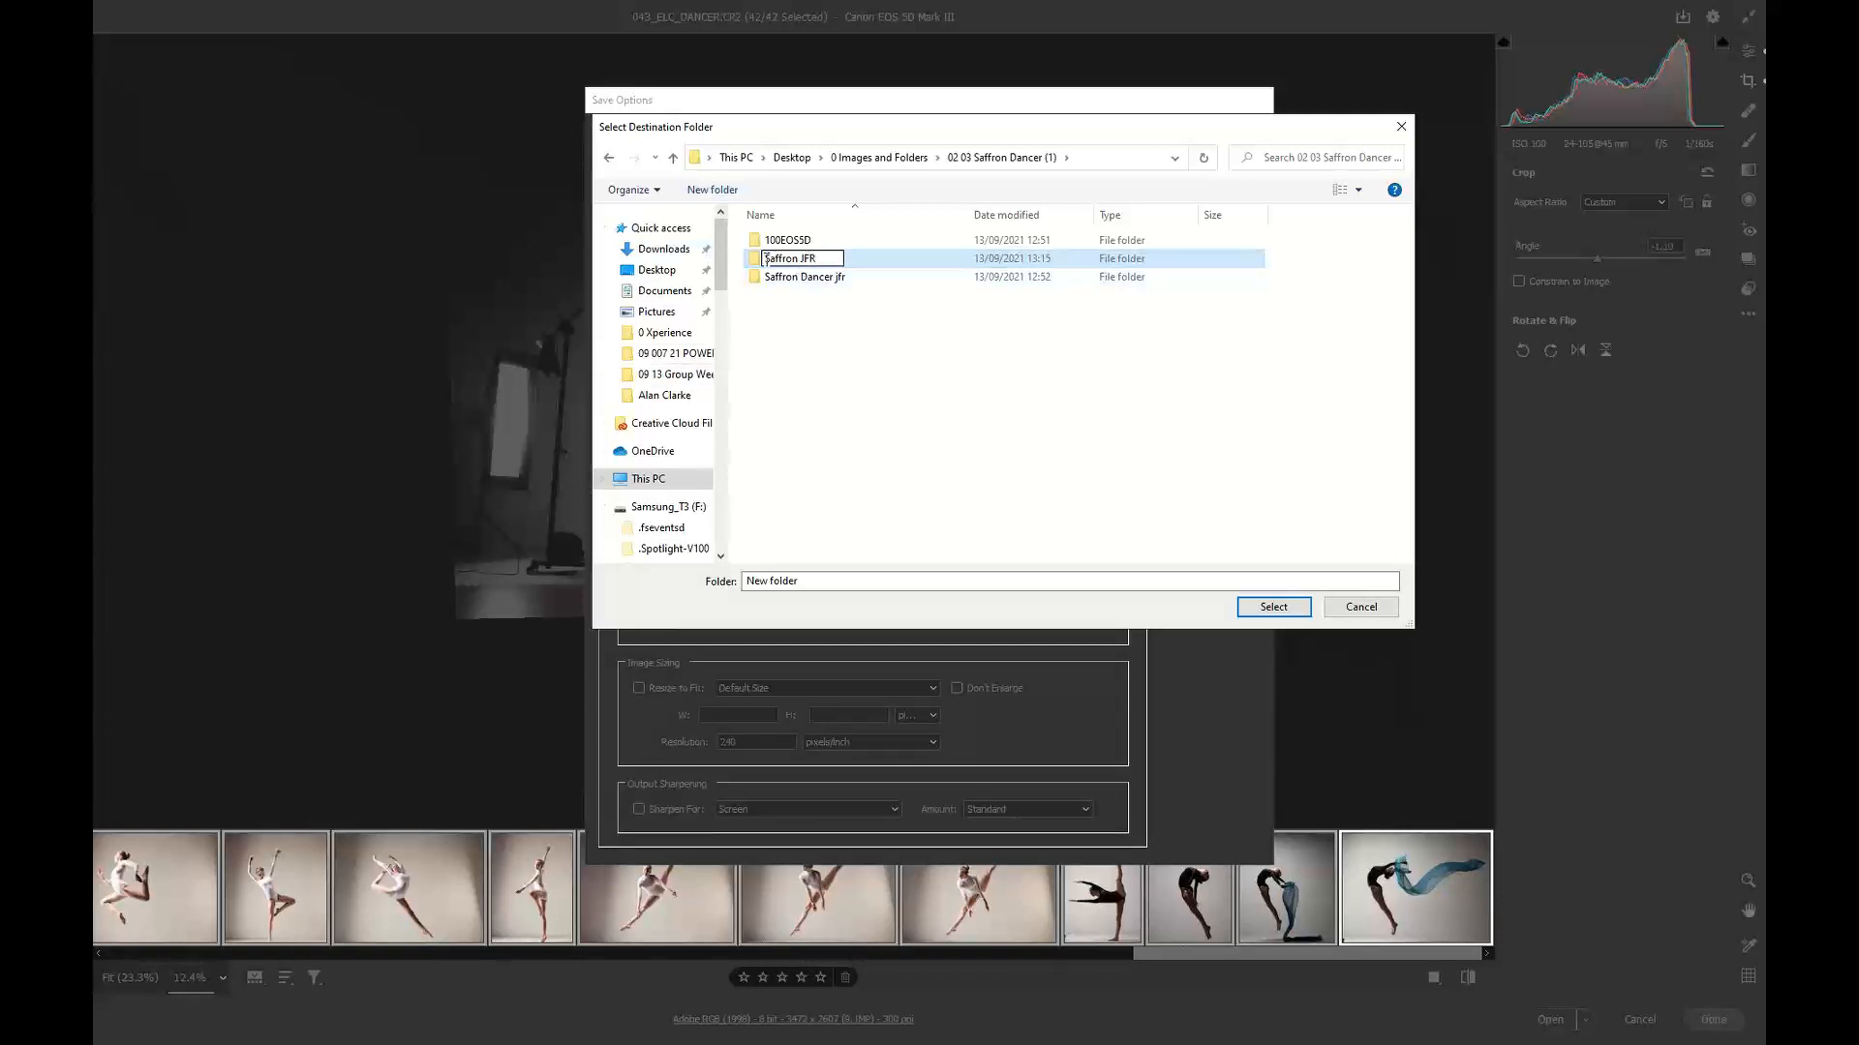
pyautogui.click(767, 258)
pyautogui.write('02 03')
pyautogui.press('Return')
# Step: Select the 02 03 Saffron JFR folder as destination, save all images as JPEG, and close Camera Raw
pyautogui.doubleClick(786, 242)
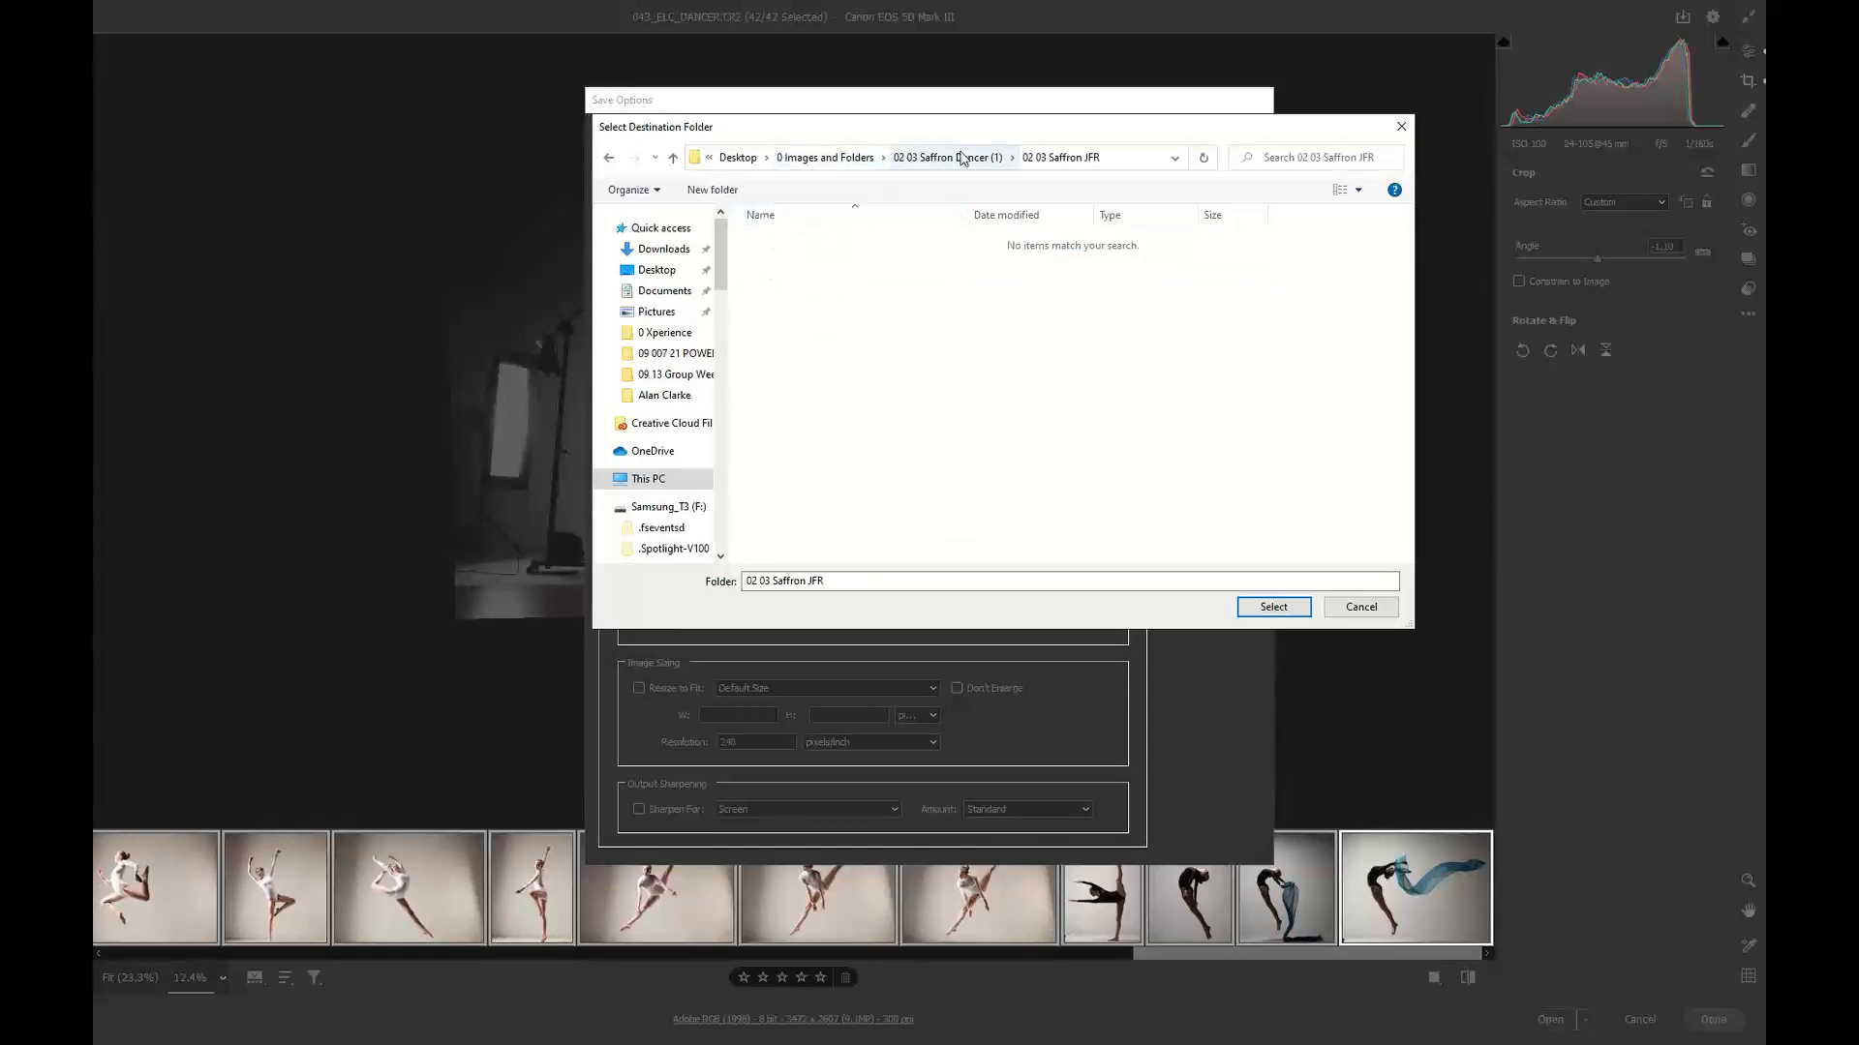
pyautogui.click(1274, 607)
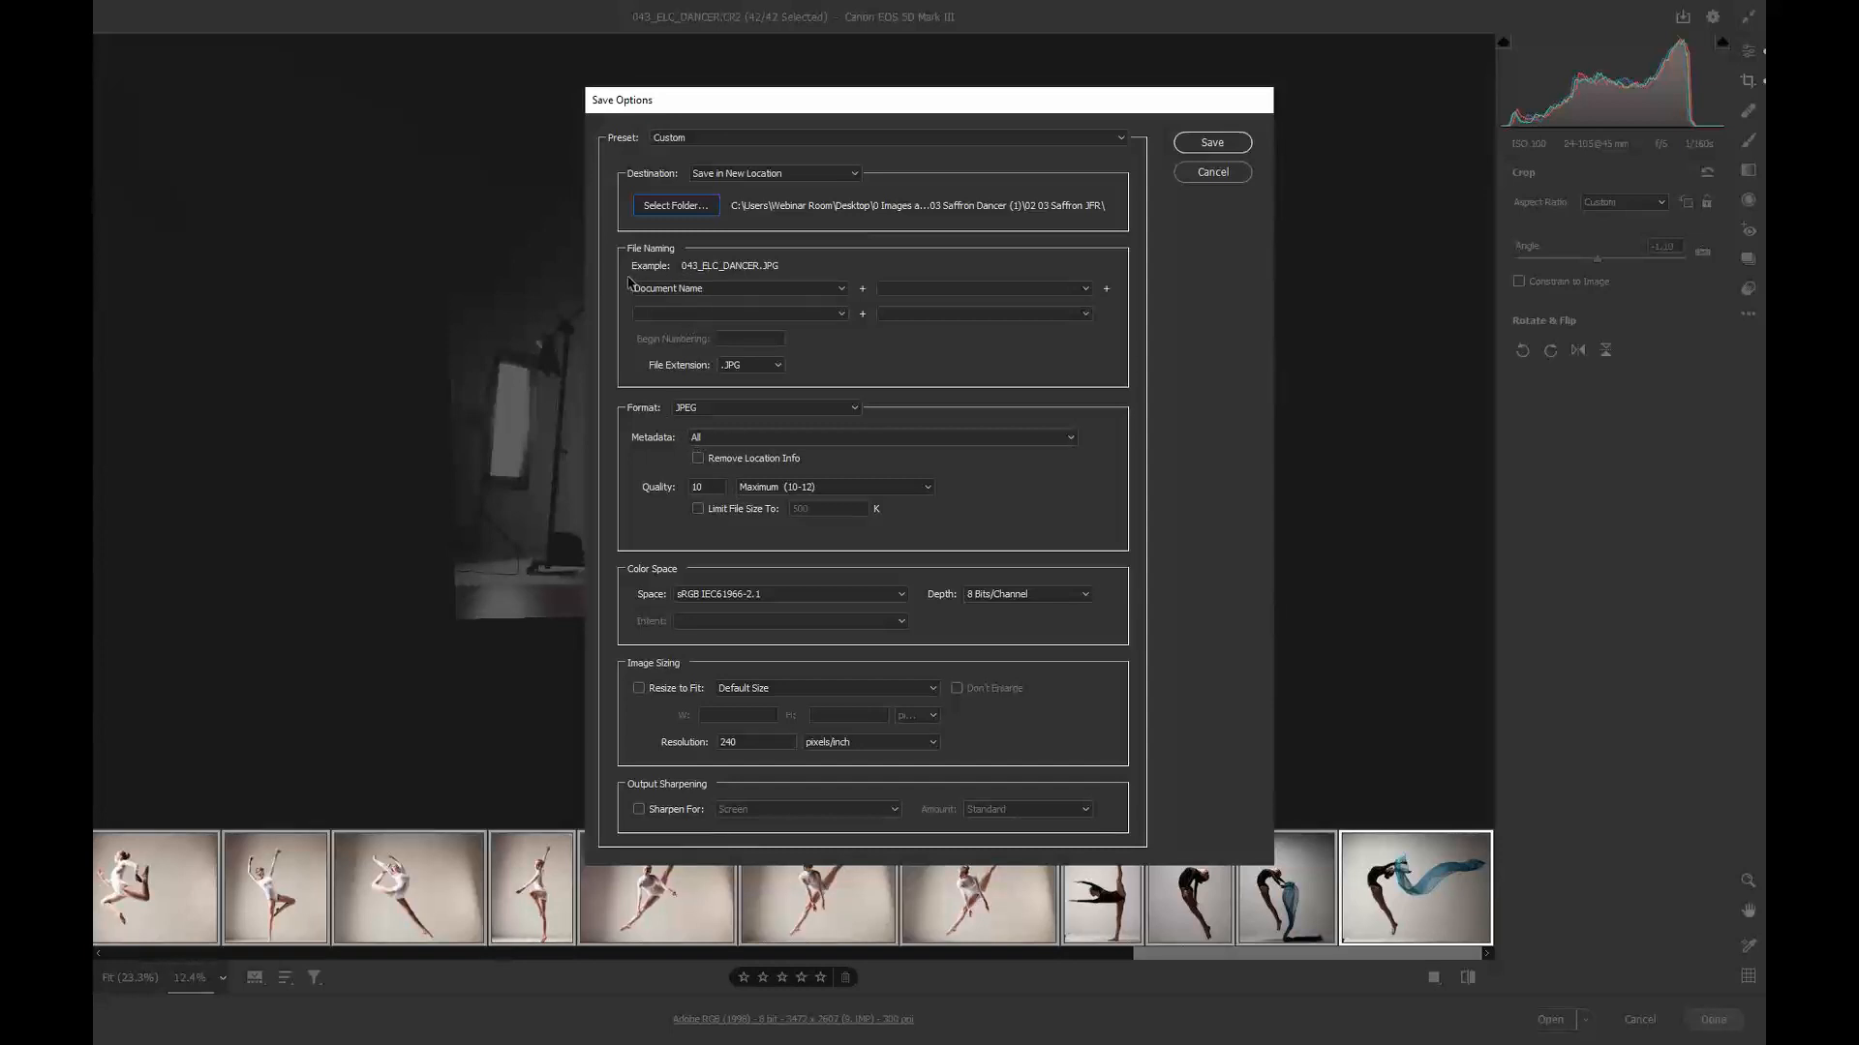
pyautogui.click(710, 413)
pyautogui.click(713, 422)
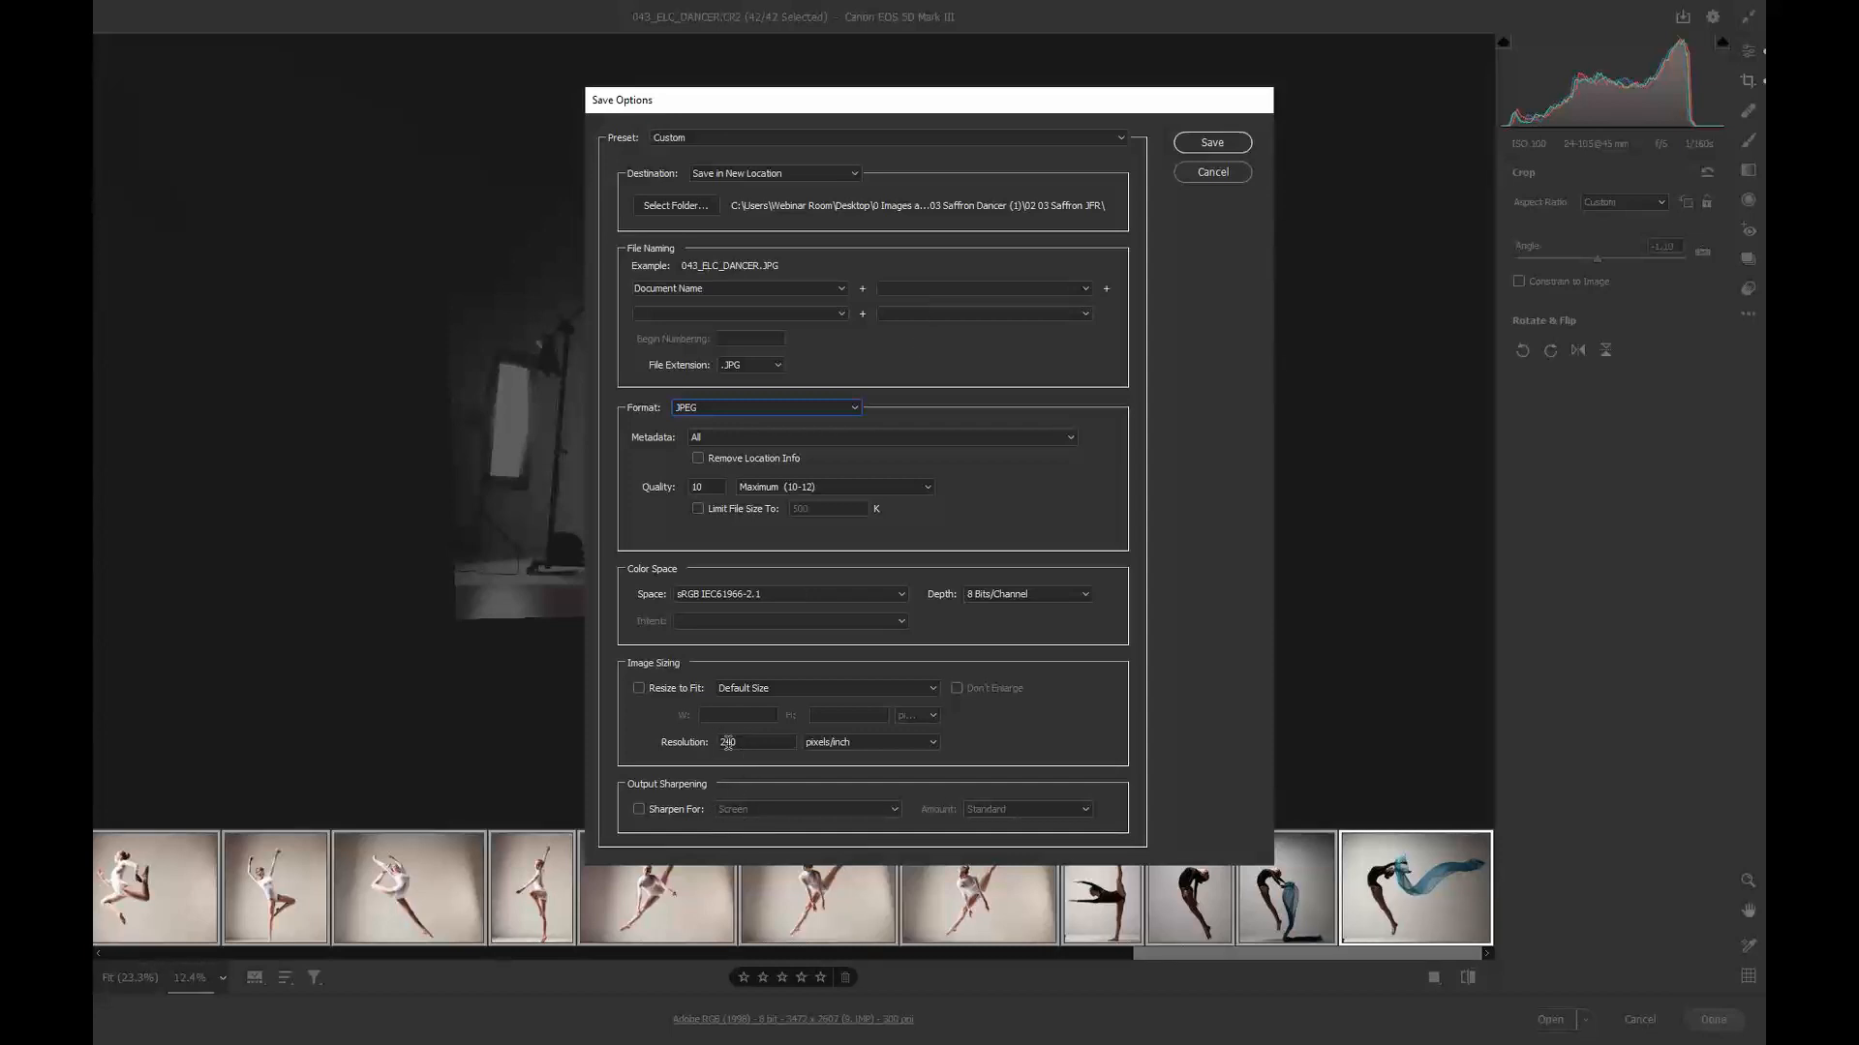
pyautogui.click(1225, 143)
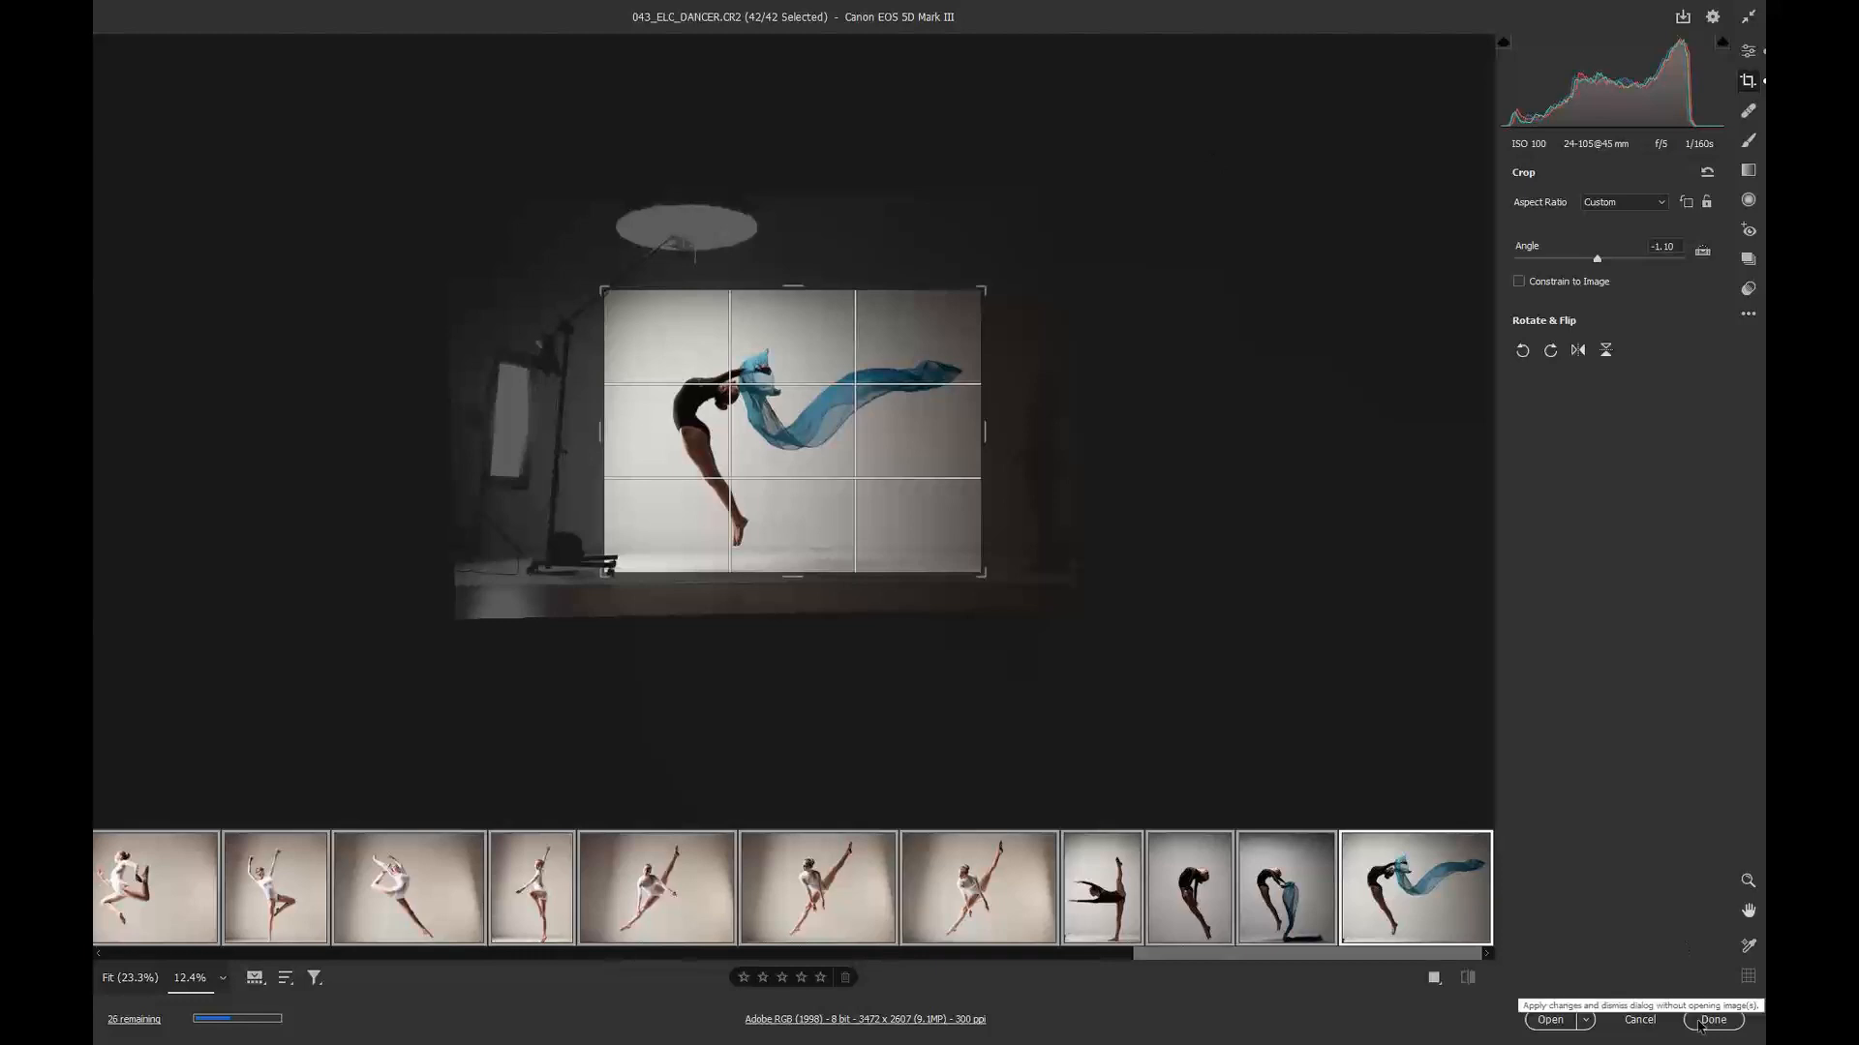
pyautogui.click(1699, 1026)
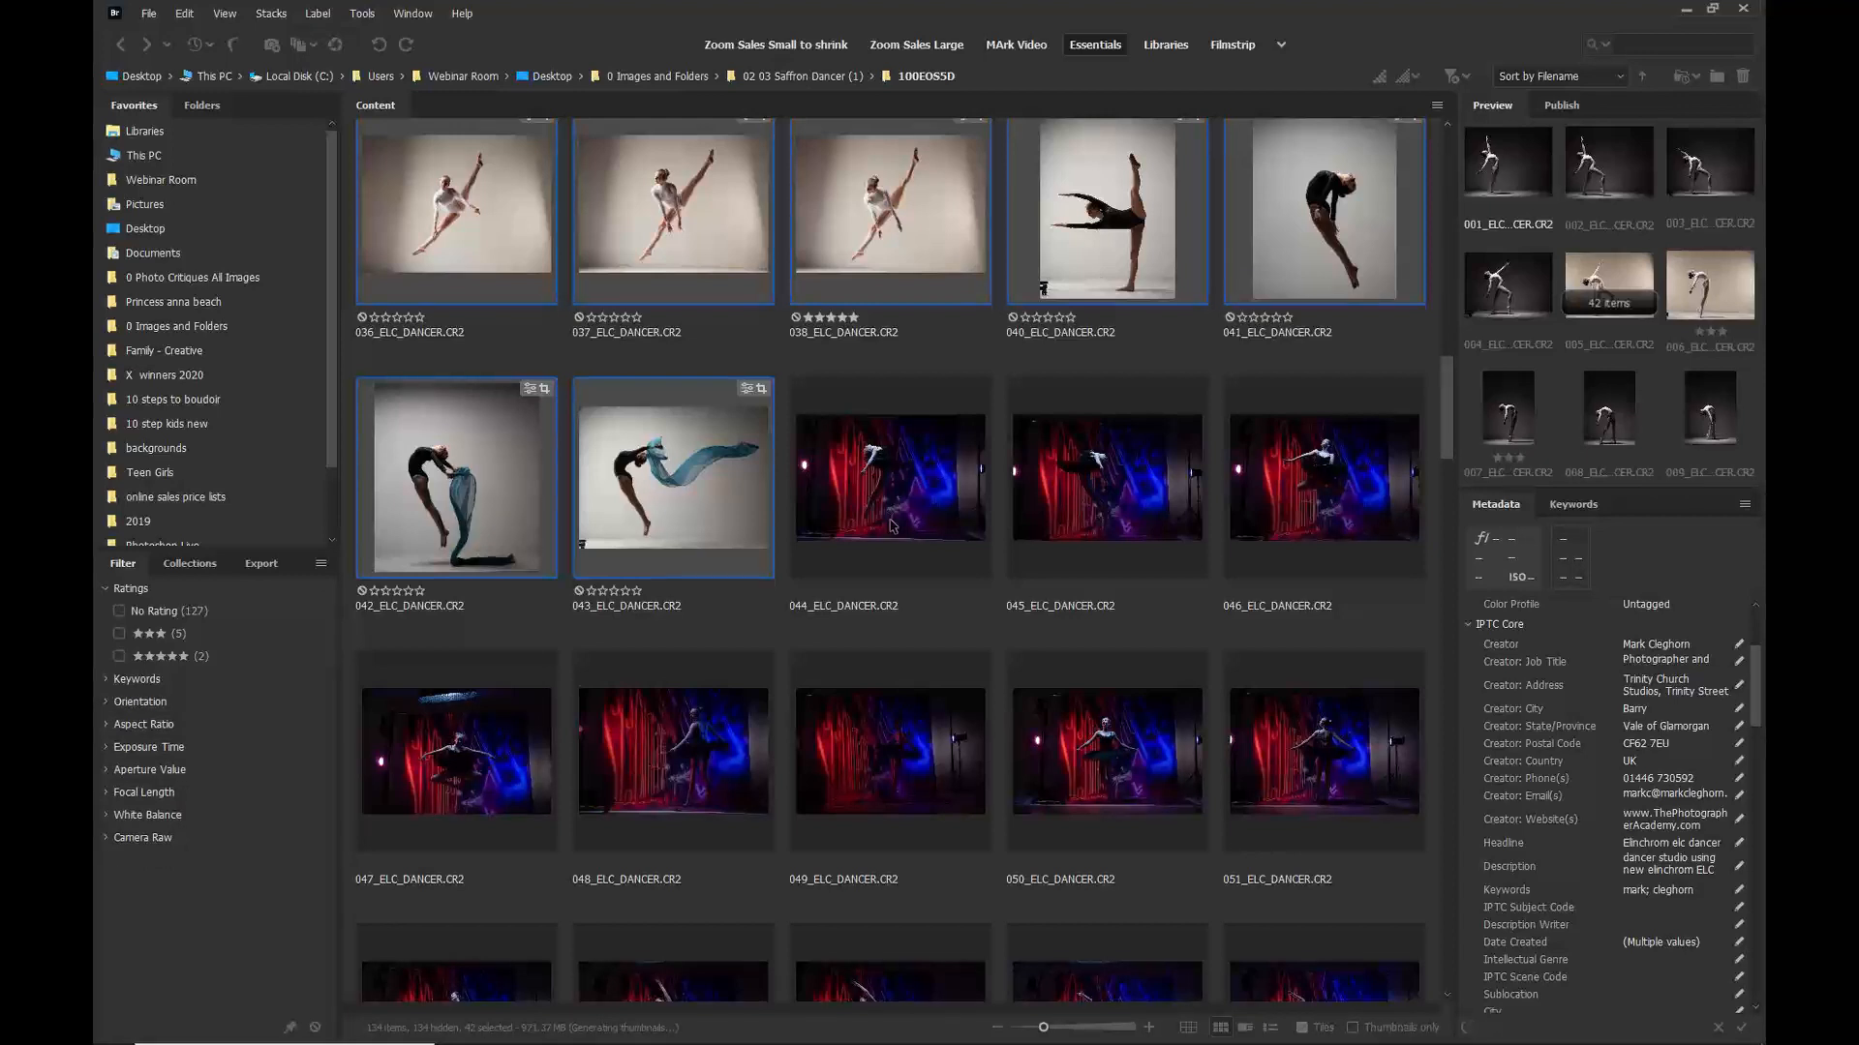
# Step: Browse the RAW shoot folder and the 02 03 Saffron JFR folder to review the exported JPEGs
pyautogui.click(892, 526)
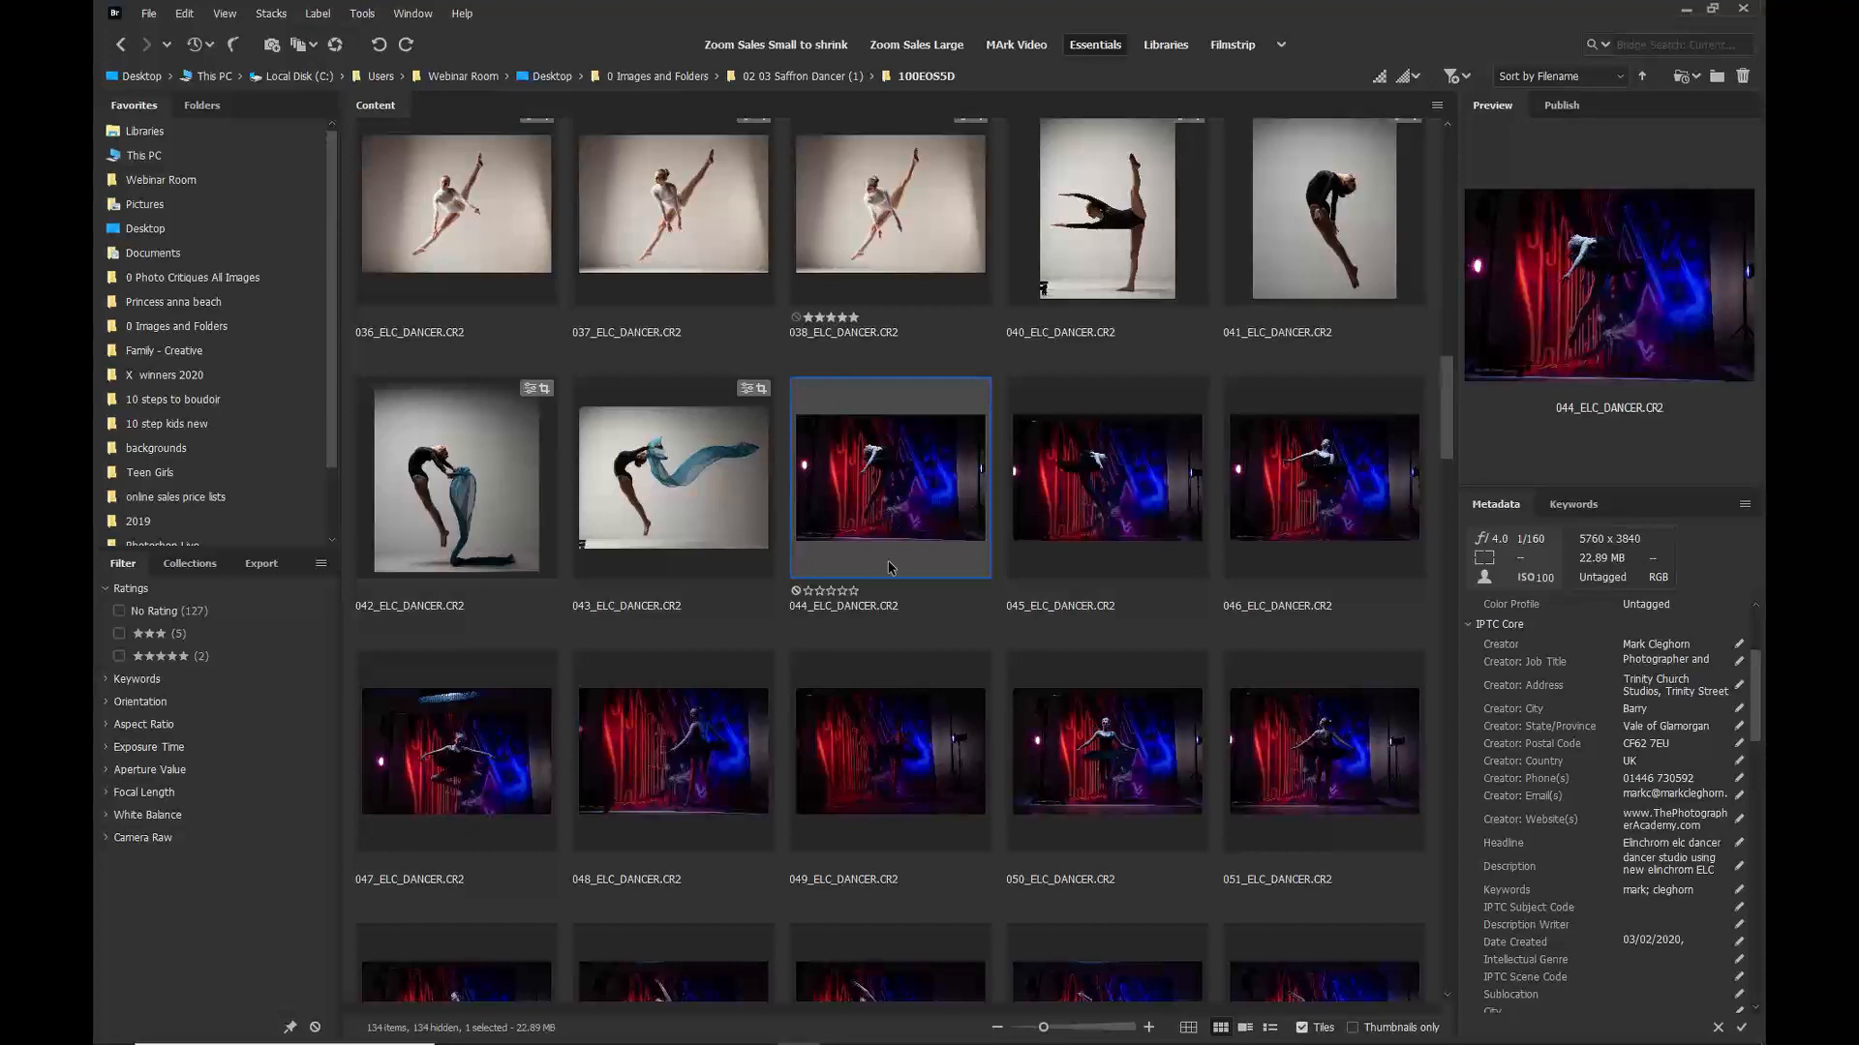
pyautogui.scroll(-5, 891, 568)
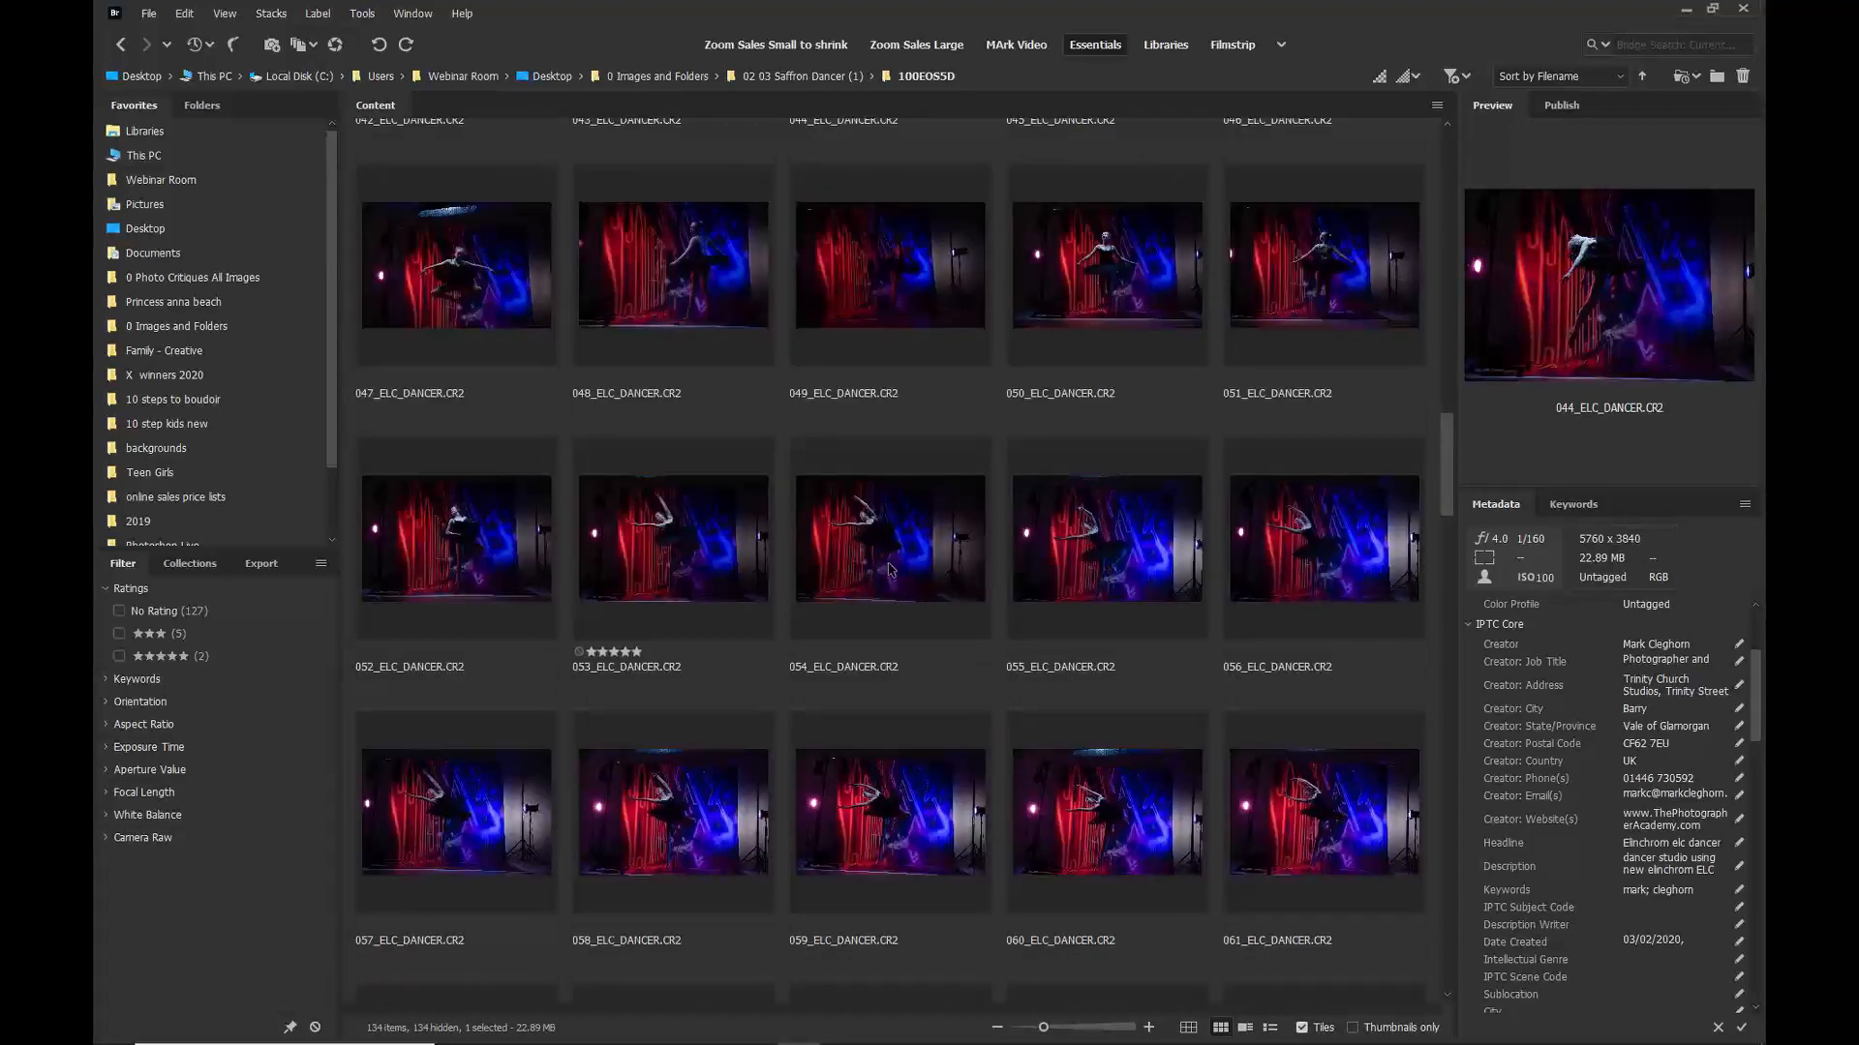
pyautogui.scroll(-5, 891, 570)
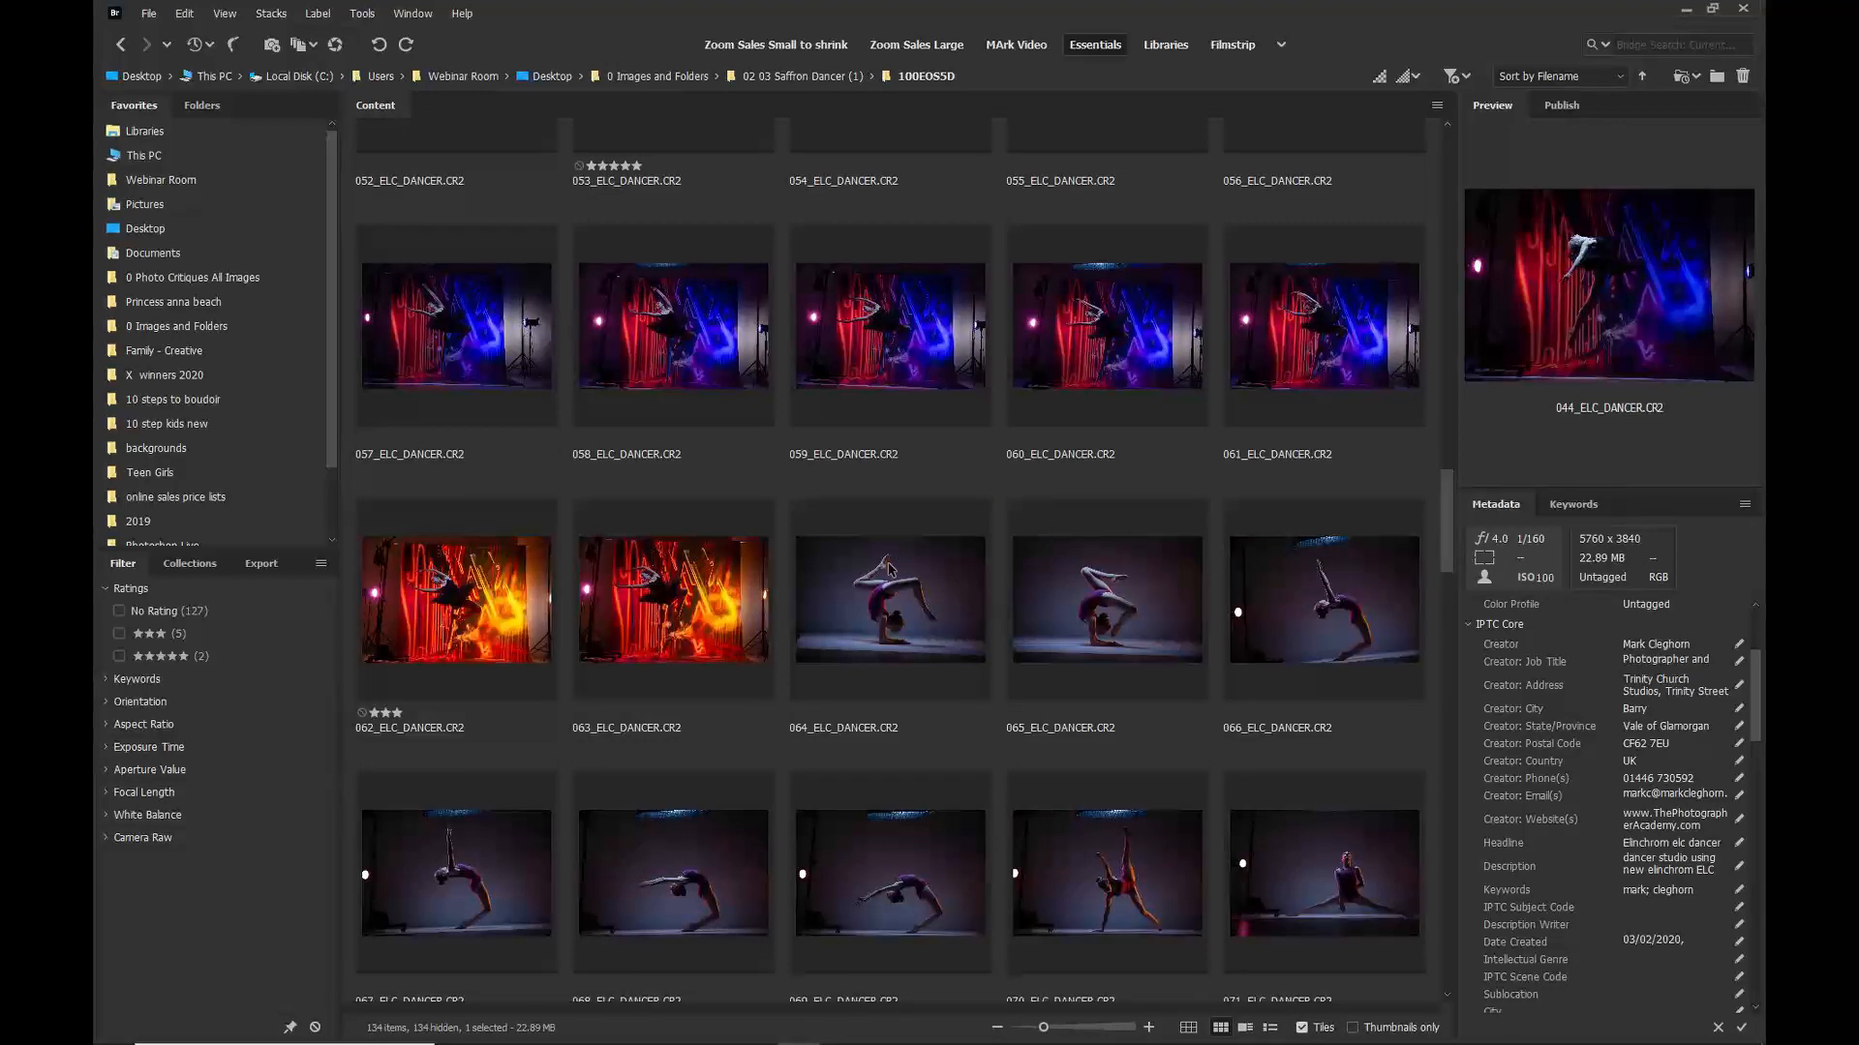
pyautogui.scroll(15, 889, 569)
pyautogui.click(801, 77)
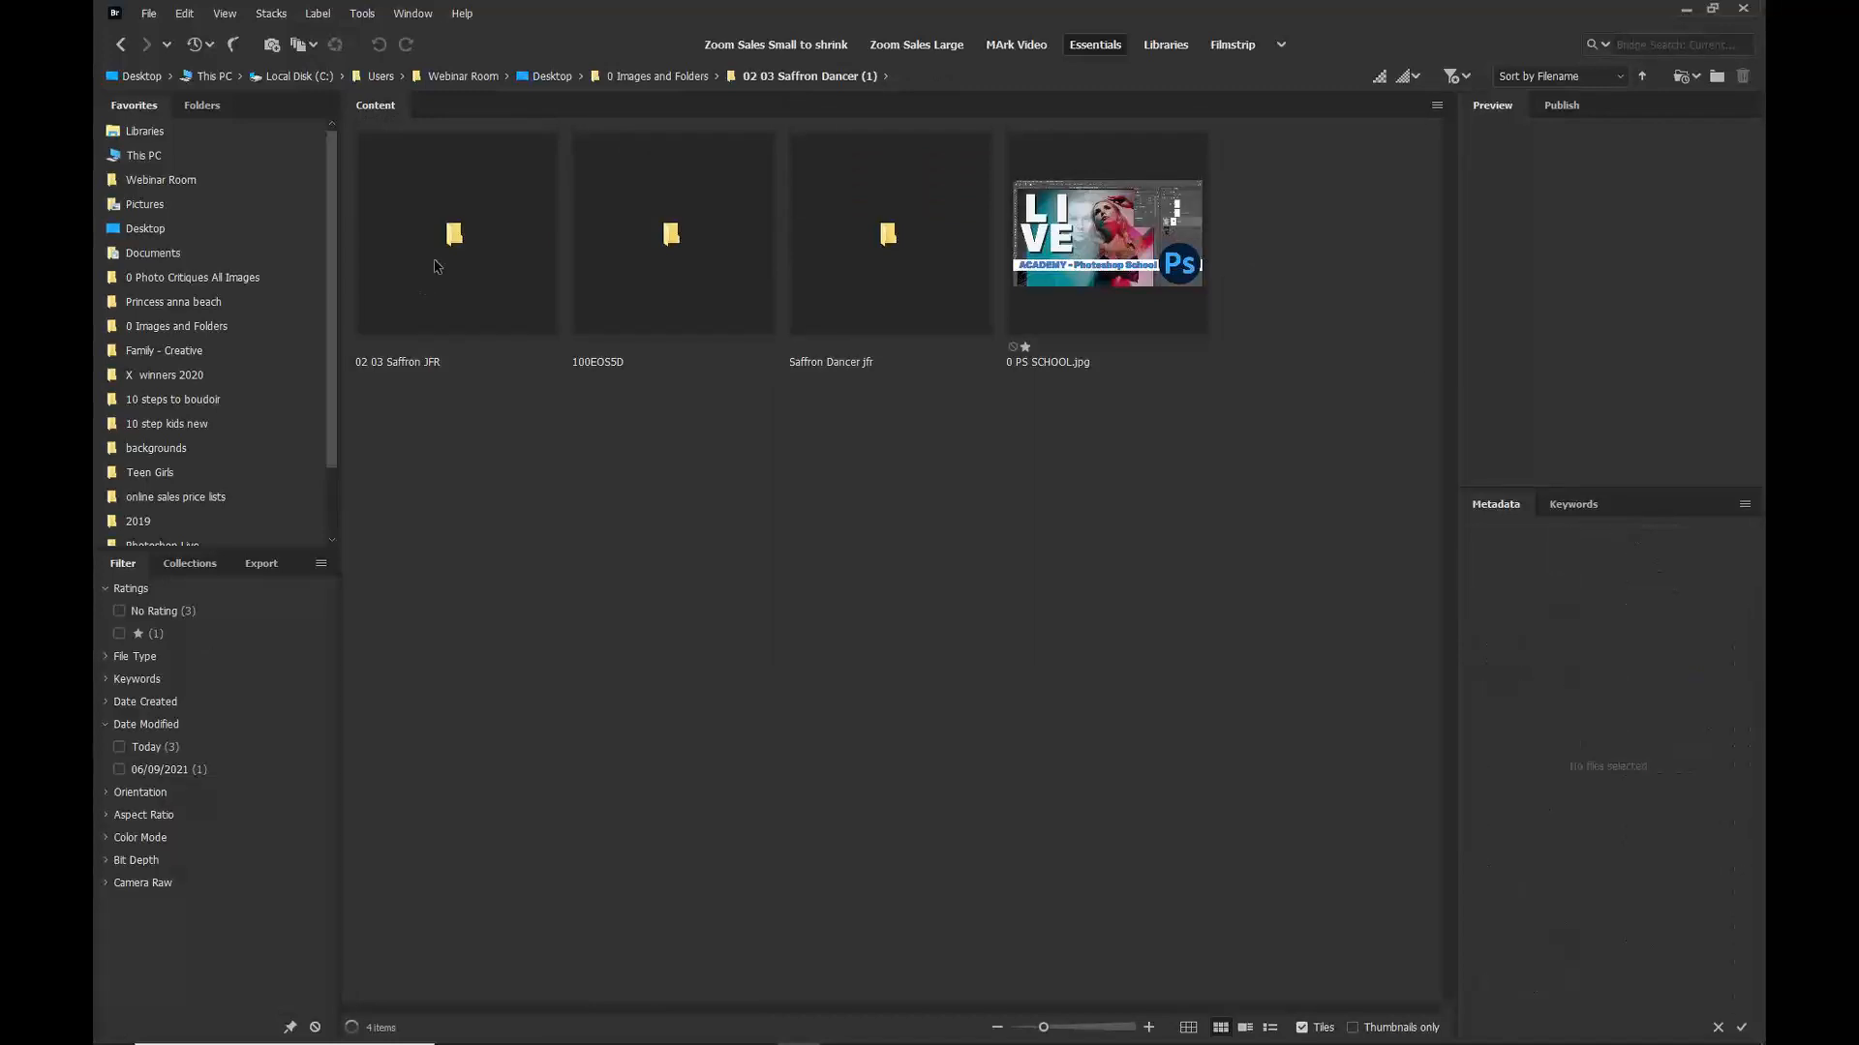
pyautogui.doubleClick(437, 267)
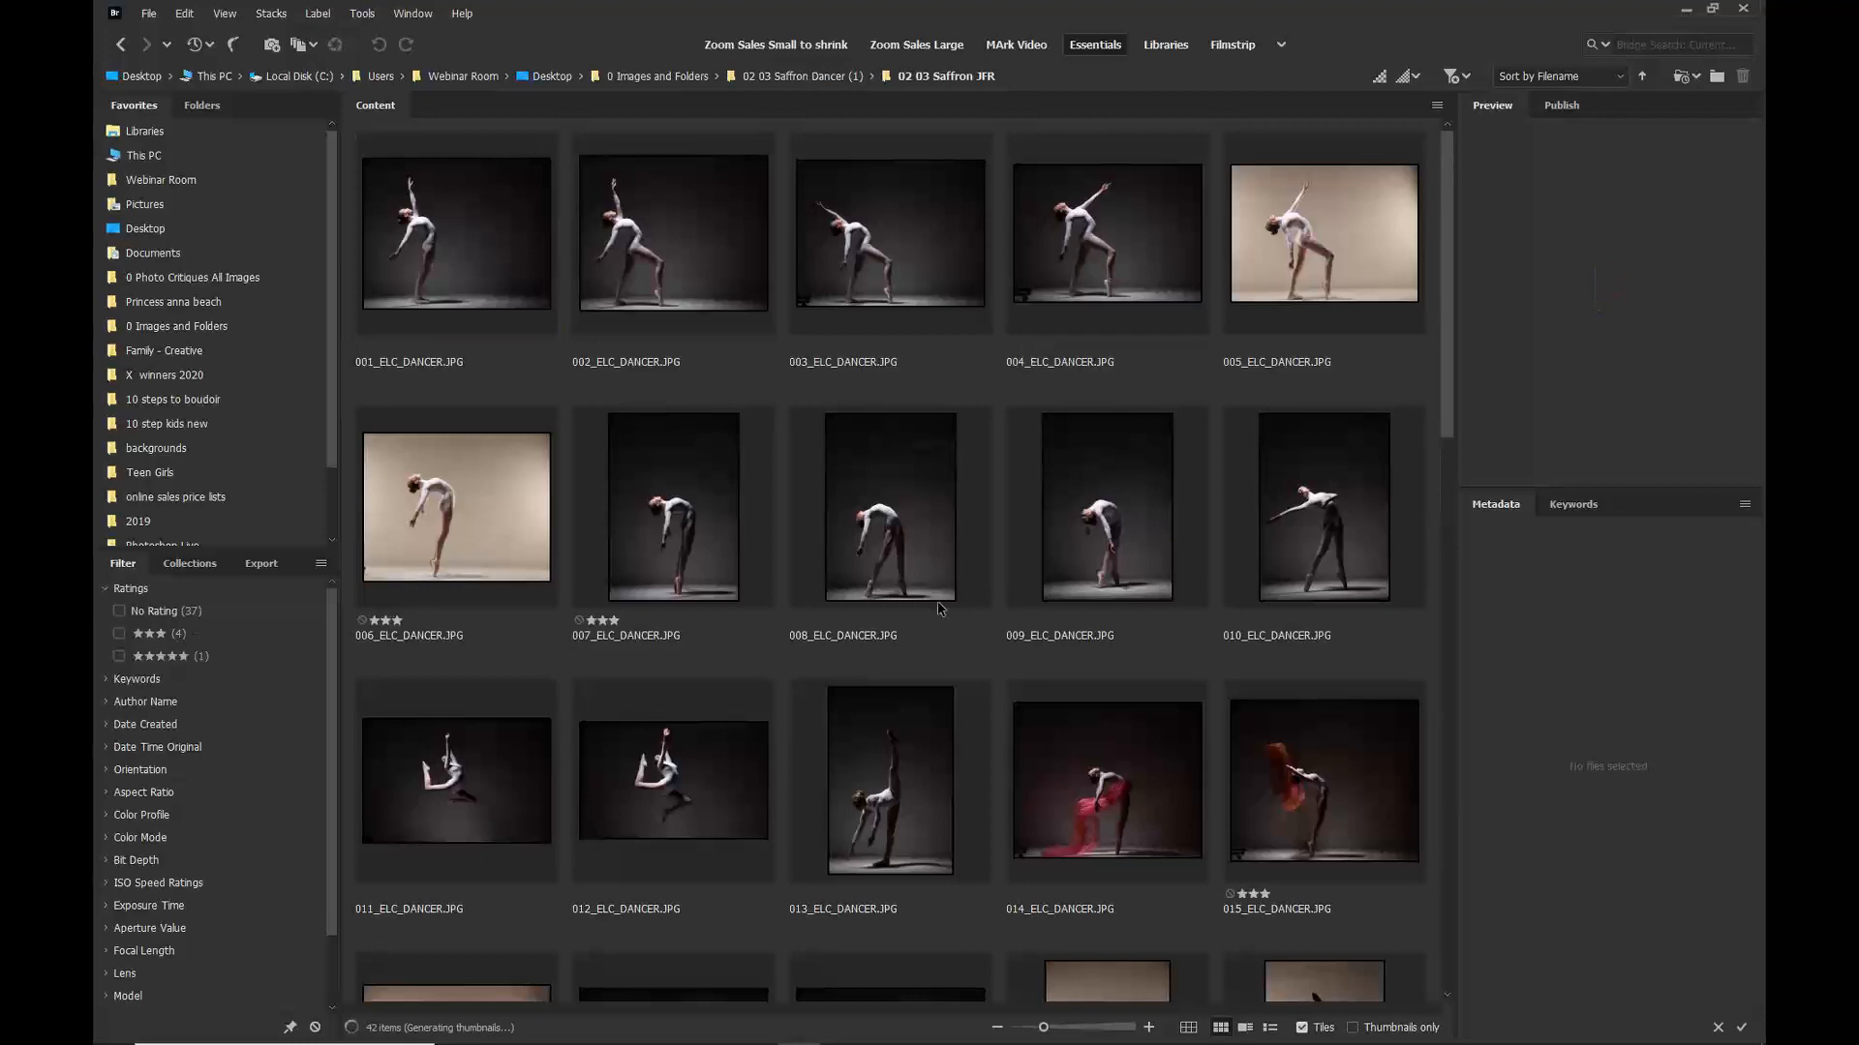
pyautogui.scroll(-5, 941, 622)
pyautogui.scroll(-5, 941, 621)
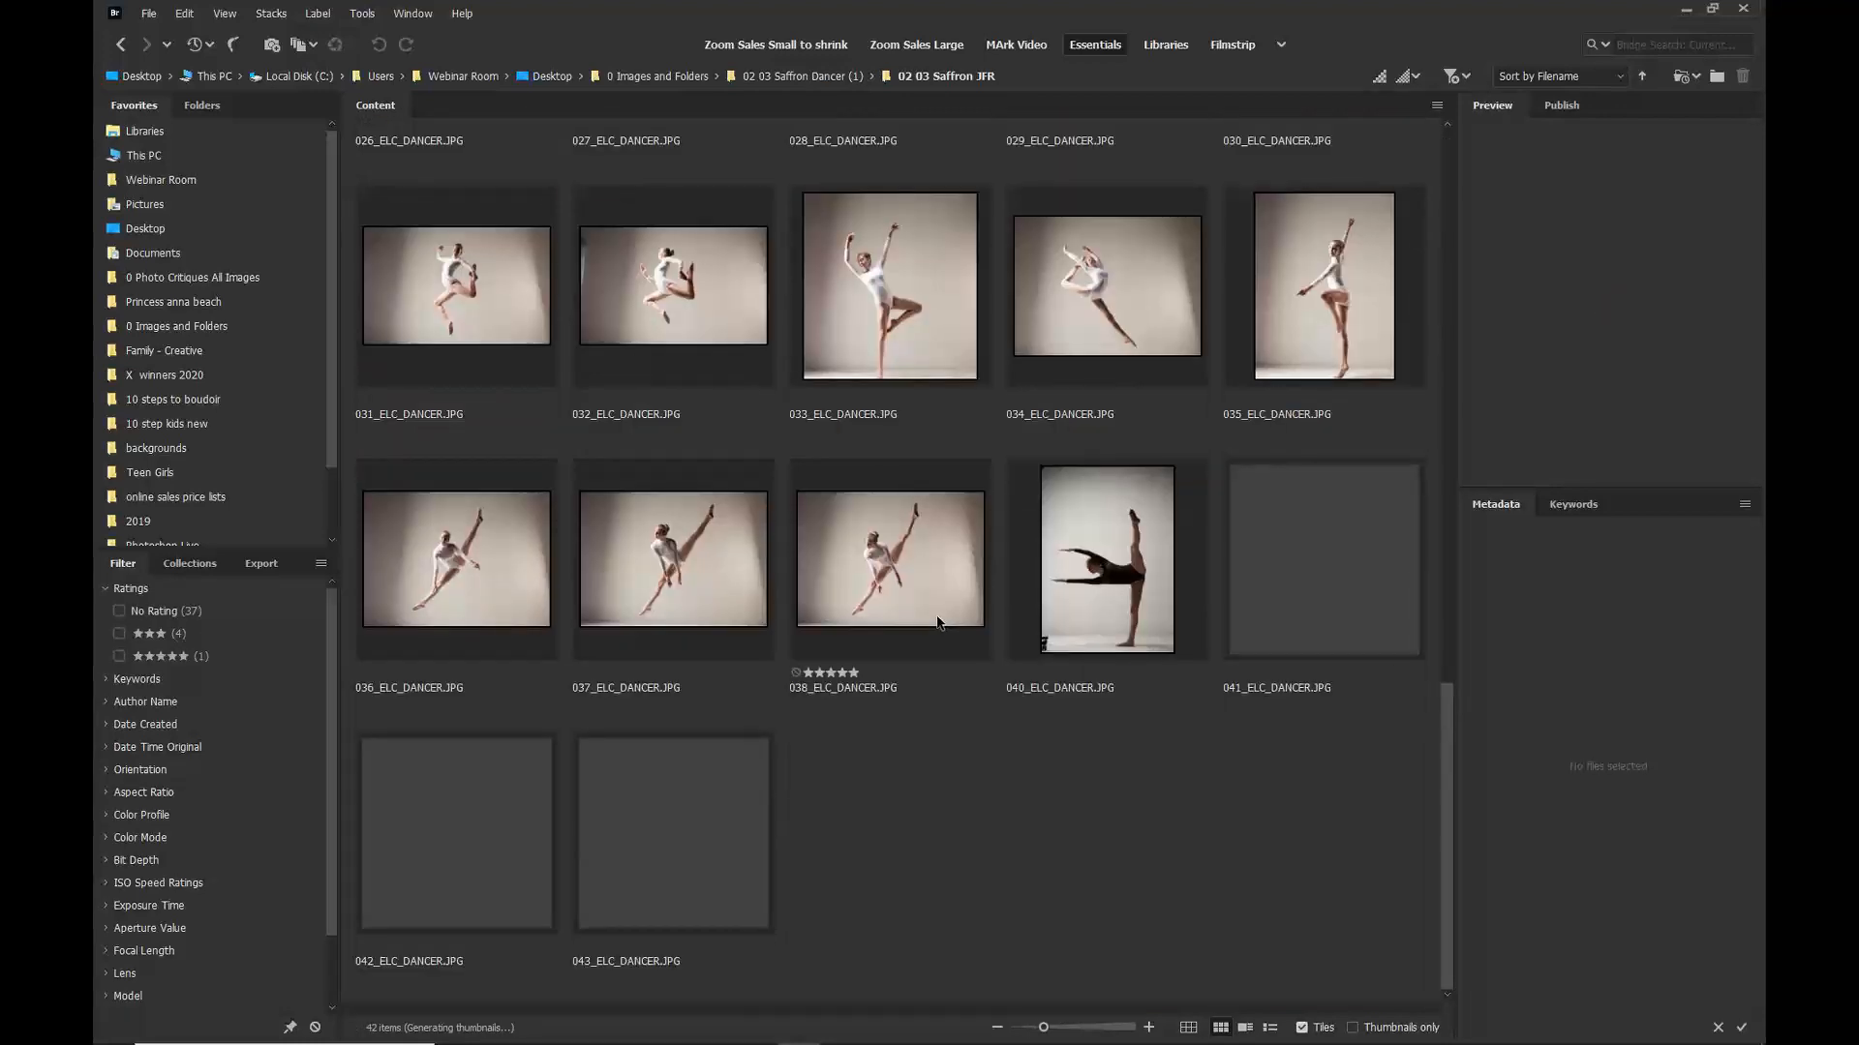
pyautogui.click(801, 78)
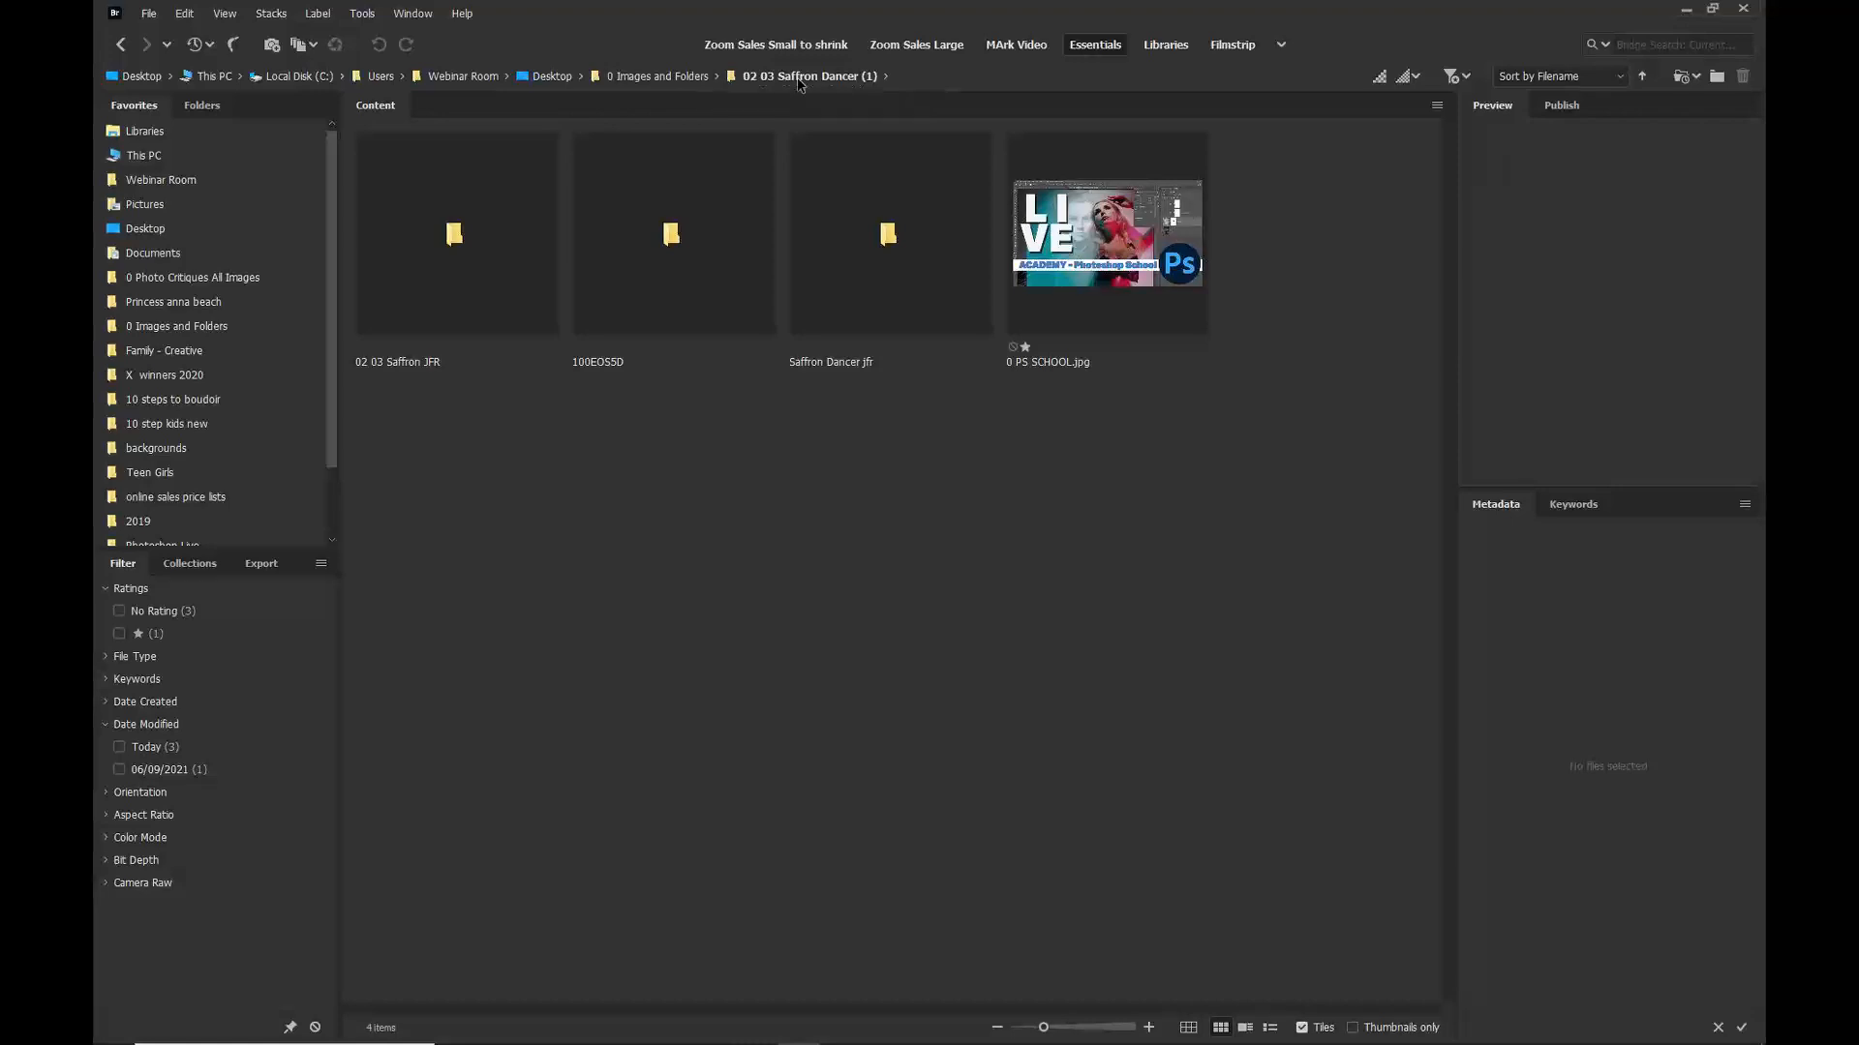
# Step: Open the 100EOS5D folder and filter it to show only five-star images
pyautogui.click(661, 288)
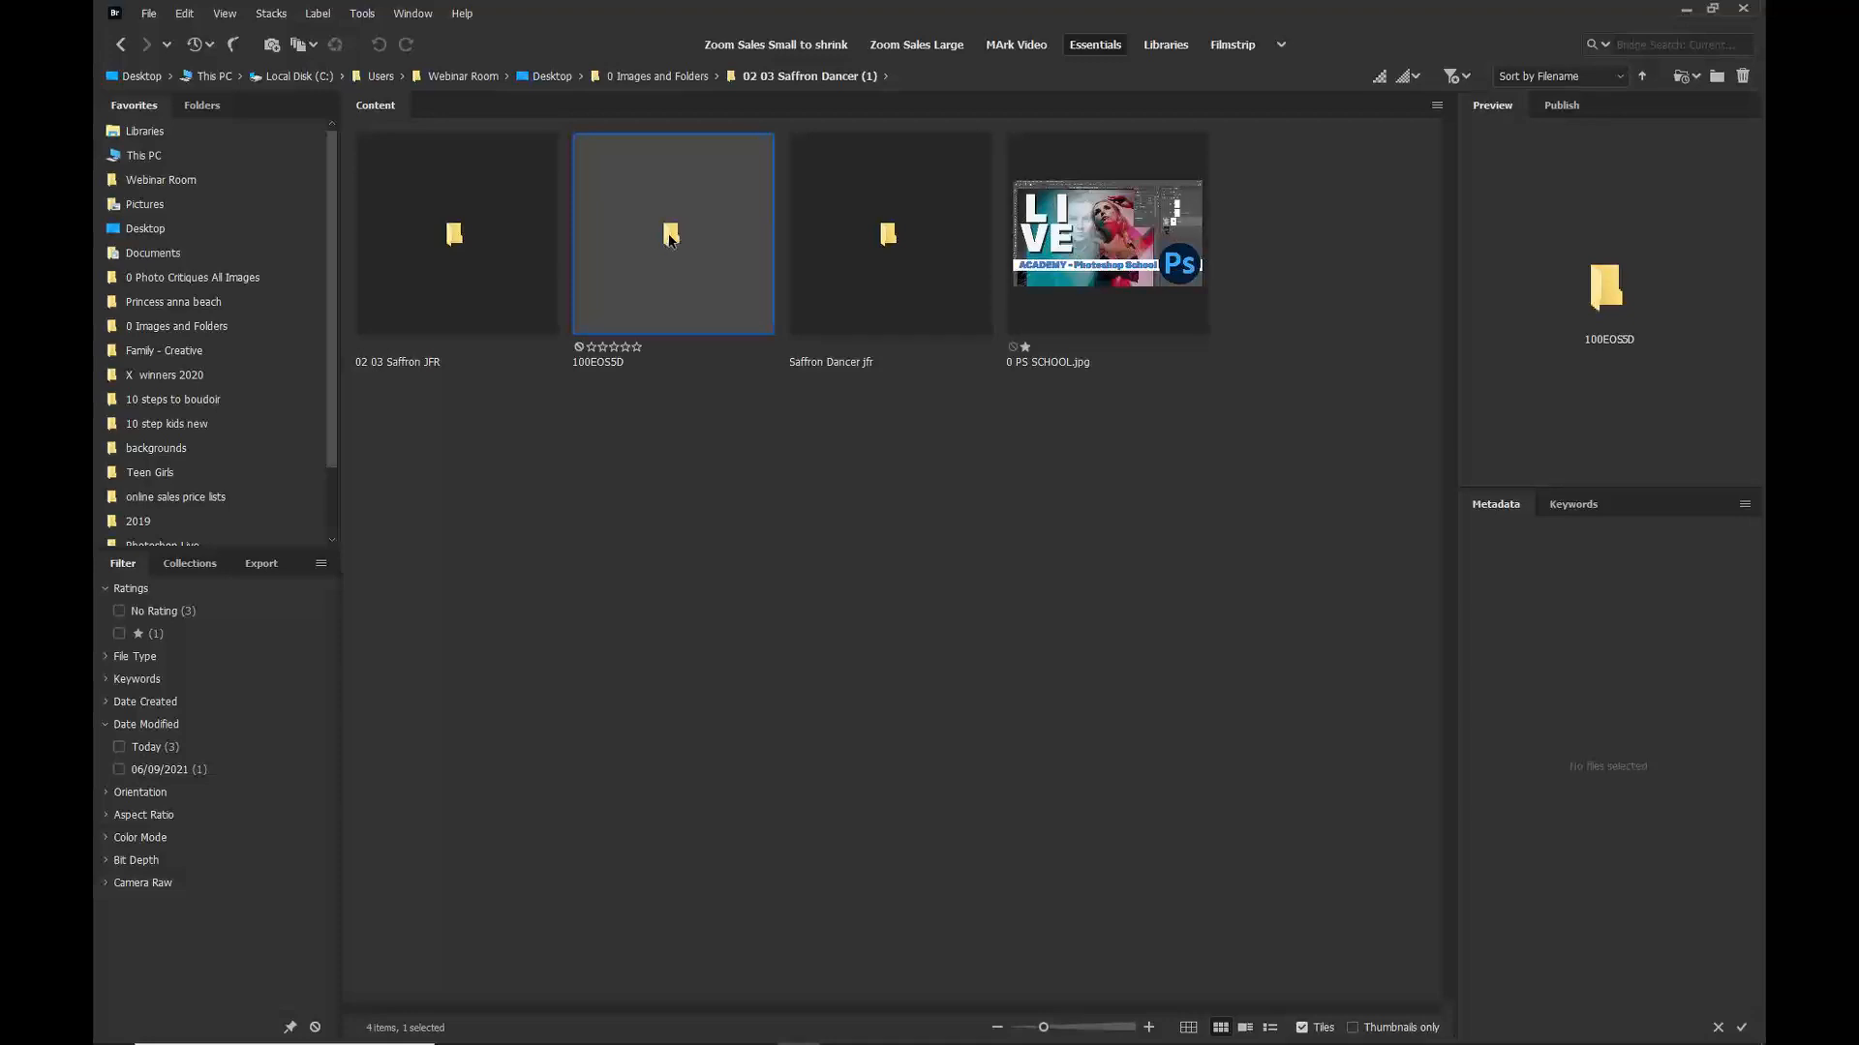
pyautogui.doubleClick(674, 238)
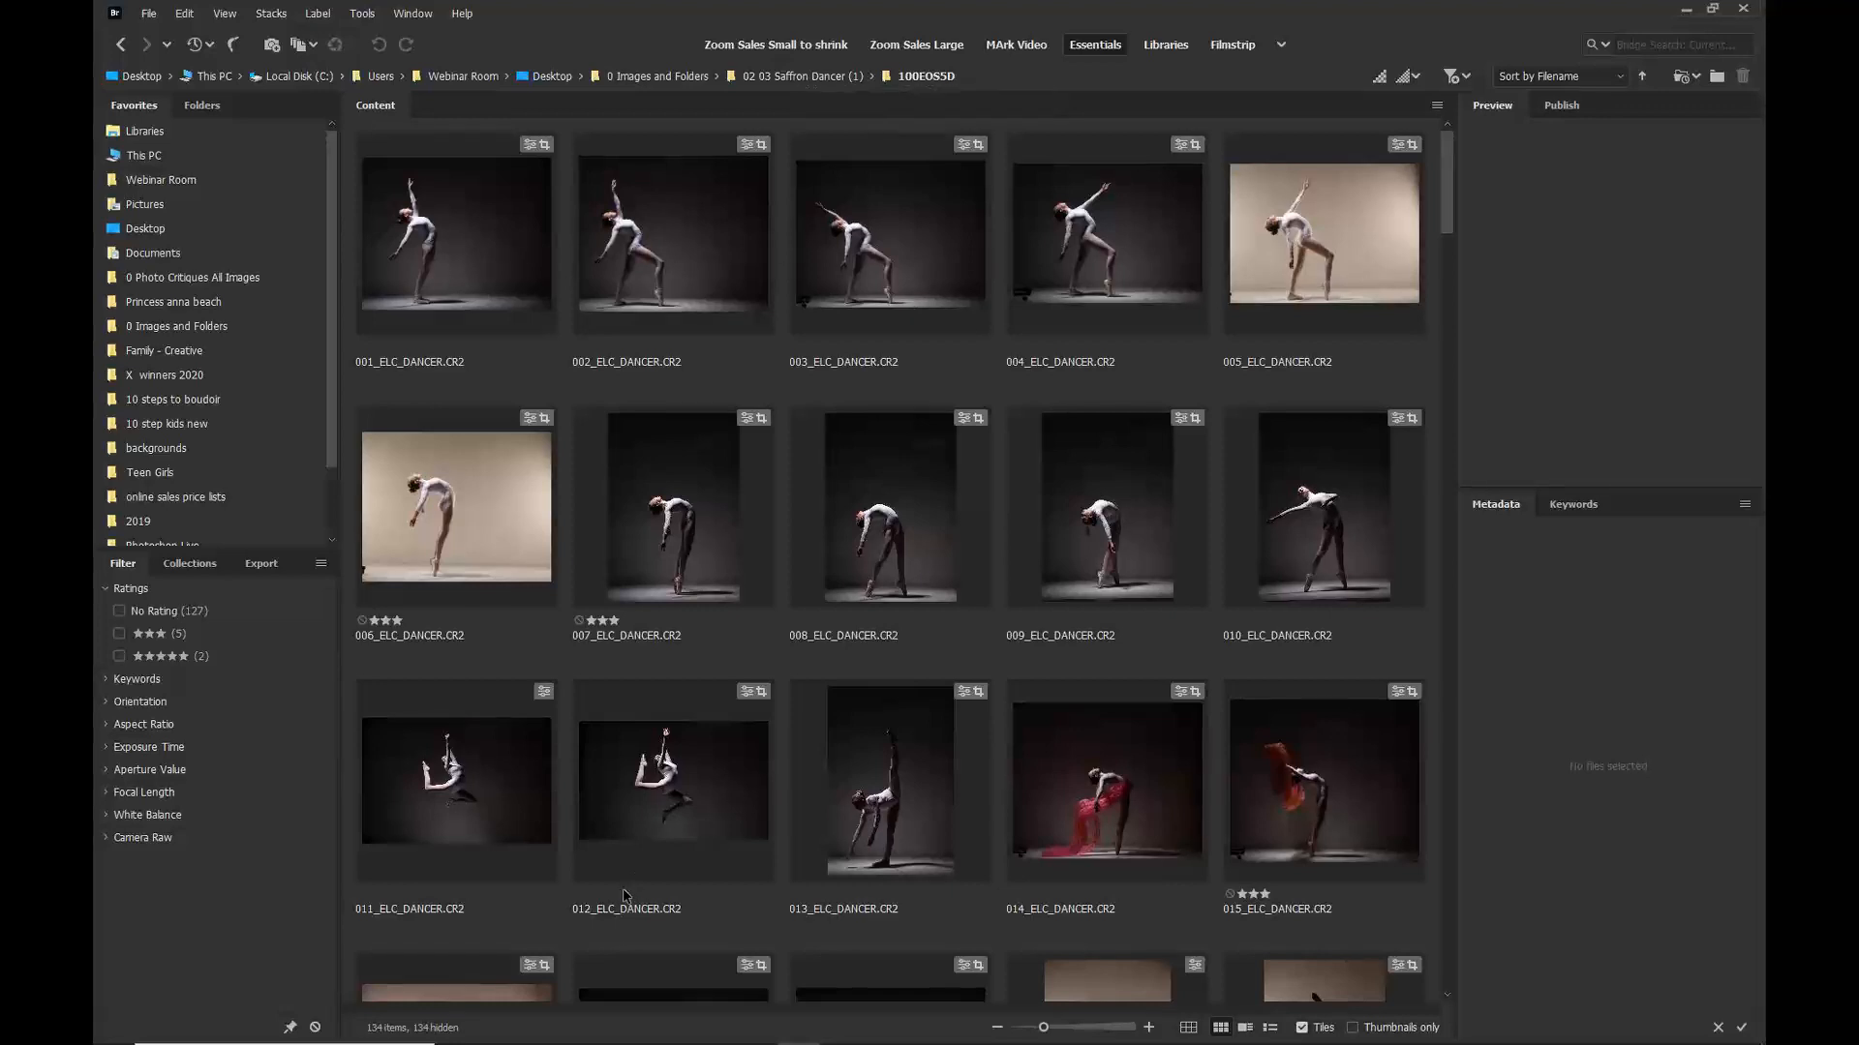
pyautogui.click(168, 658)
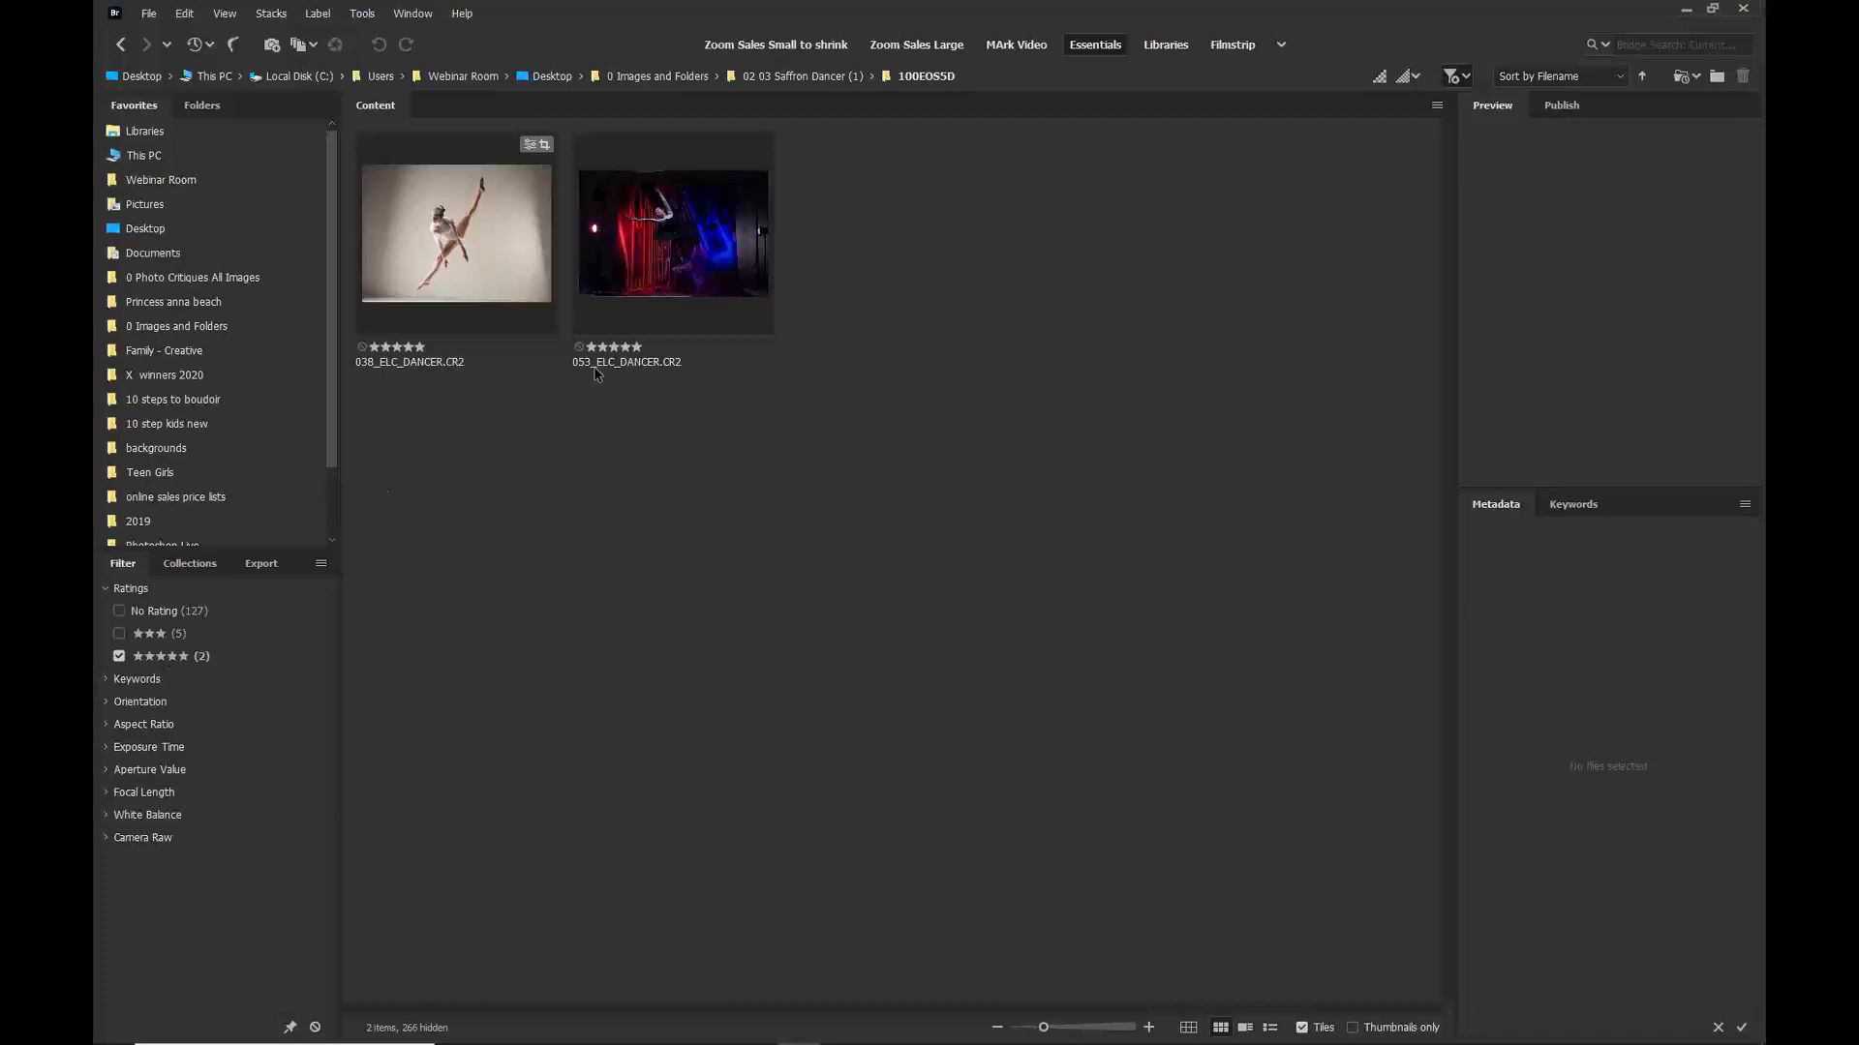
# Step: Select both five-star images and open them in Camera Raw
pyautogui.moveTo(559, 313); pyautogui.dragTo(507, 263)
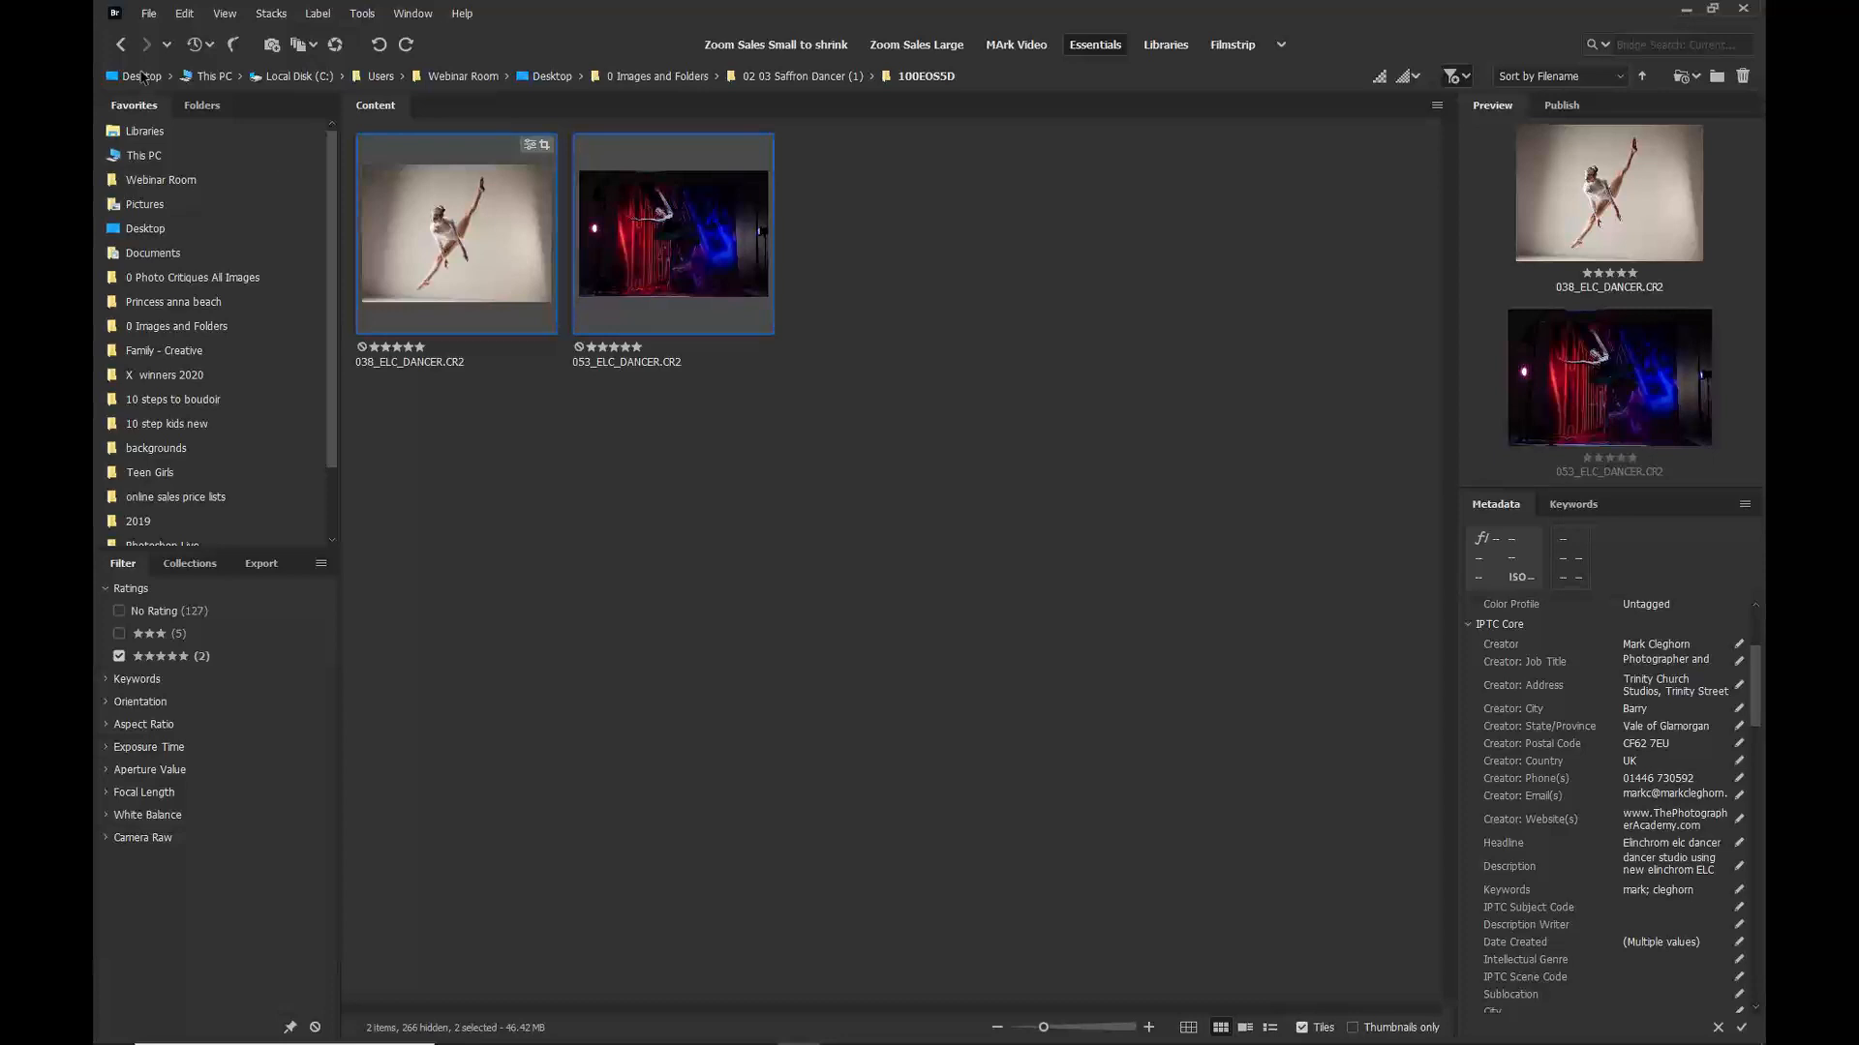
pyautogui.click(150, 15)
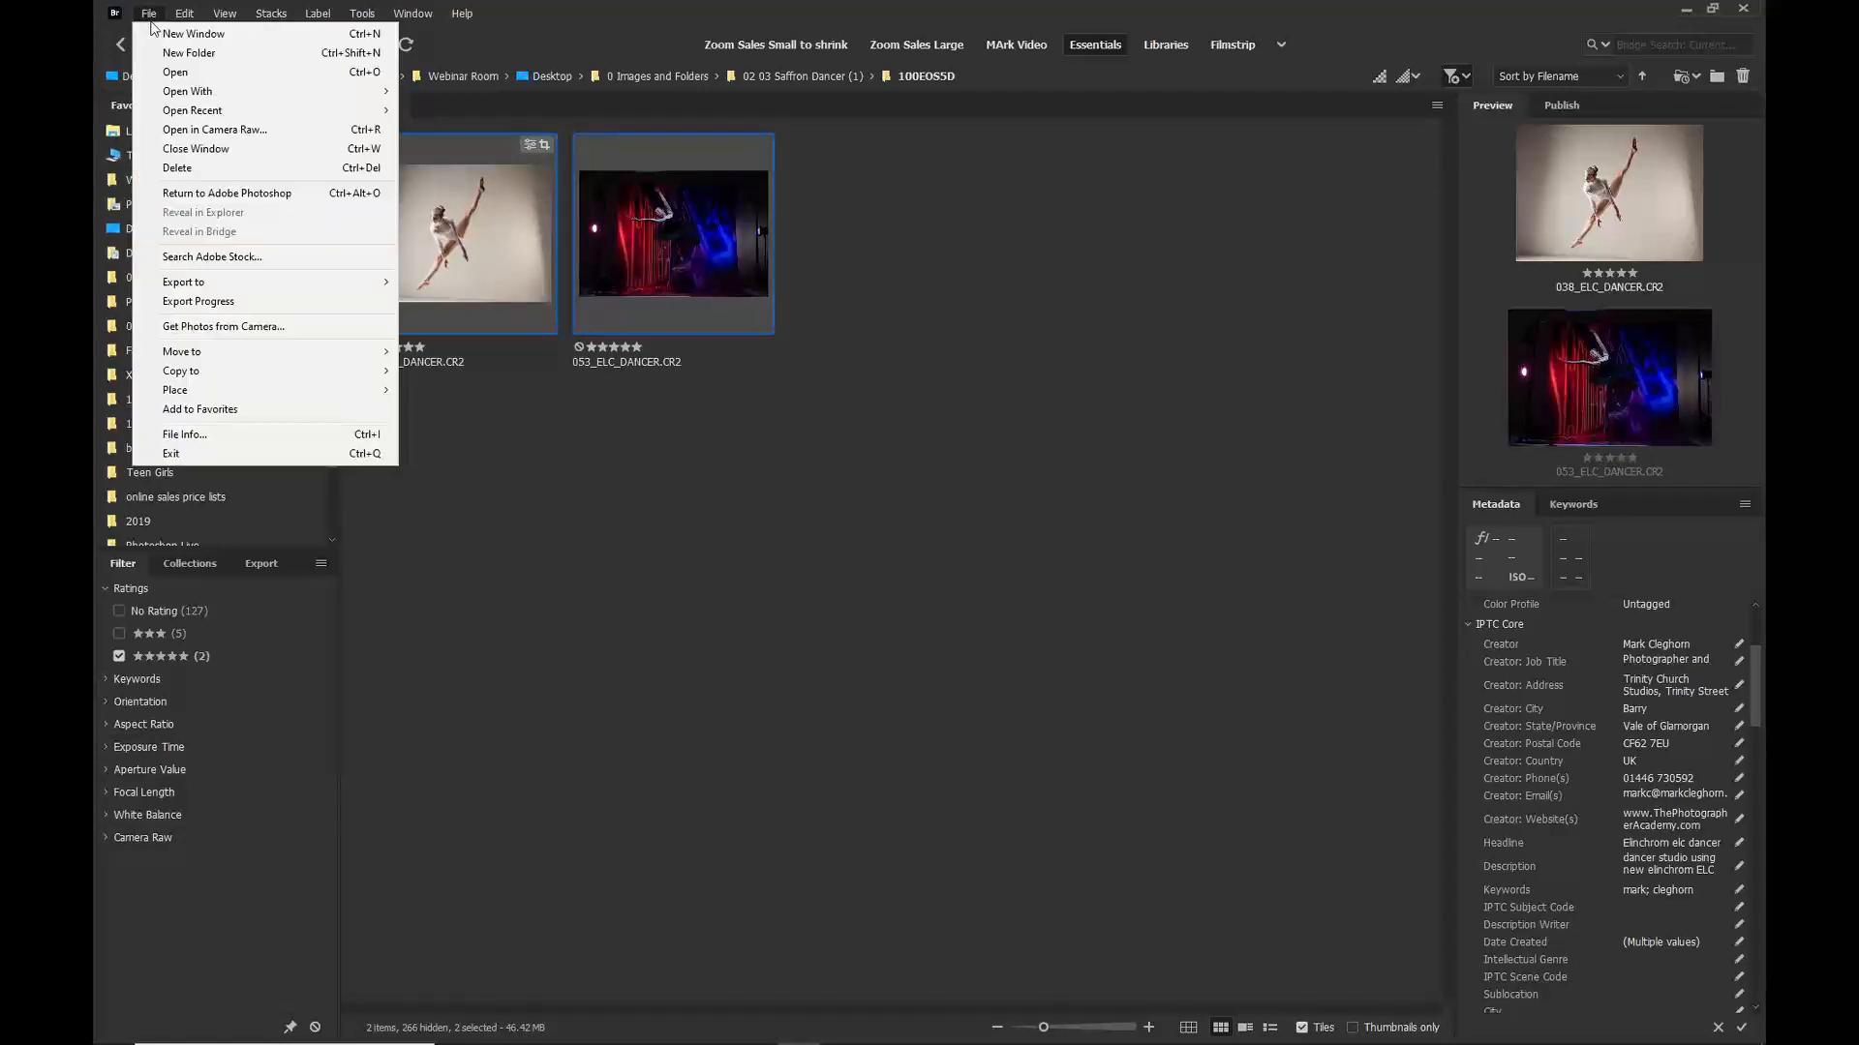
pyautogui.click(177, 131)
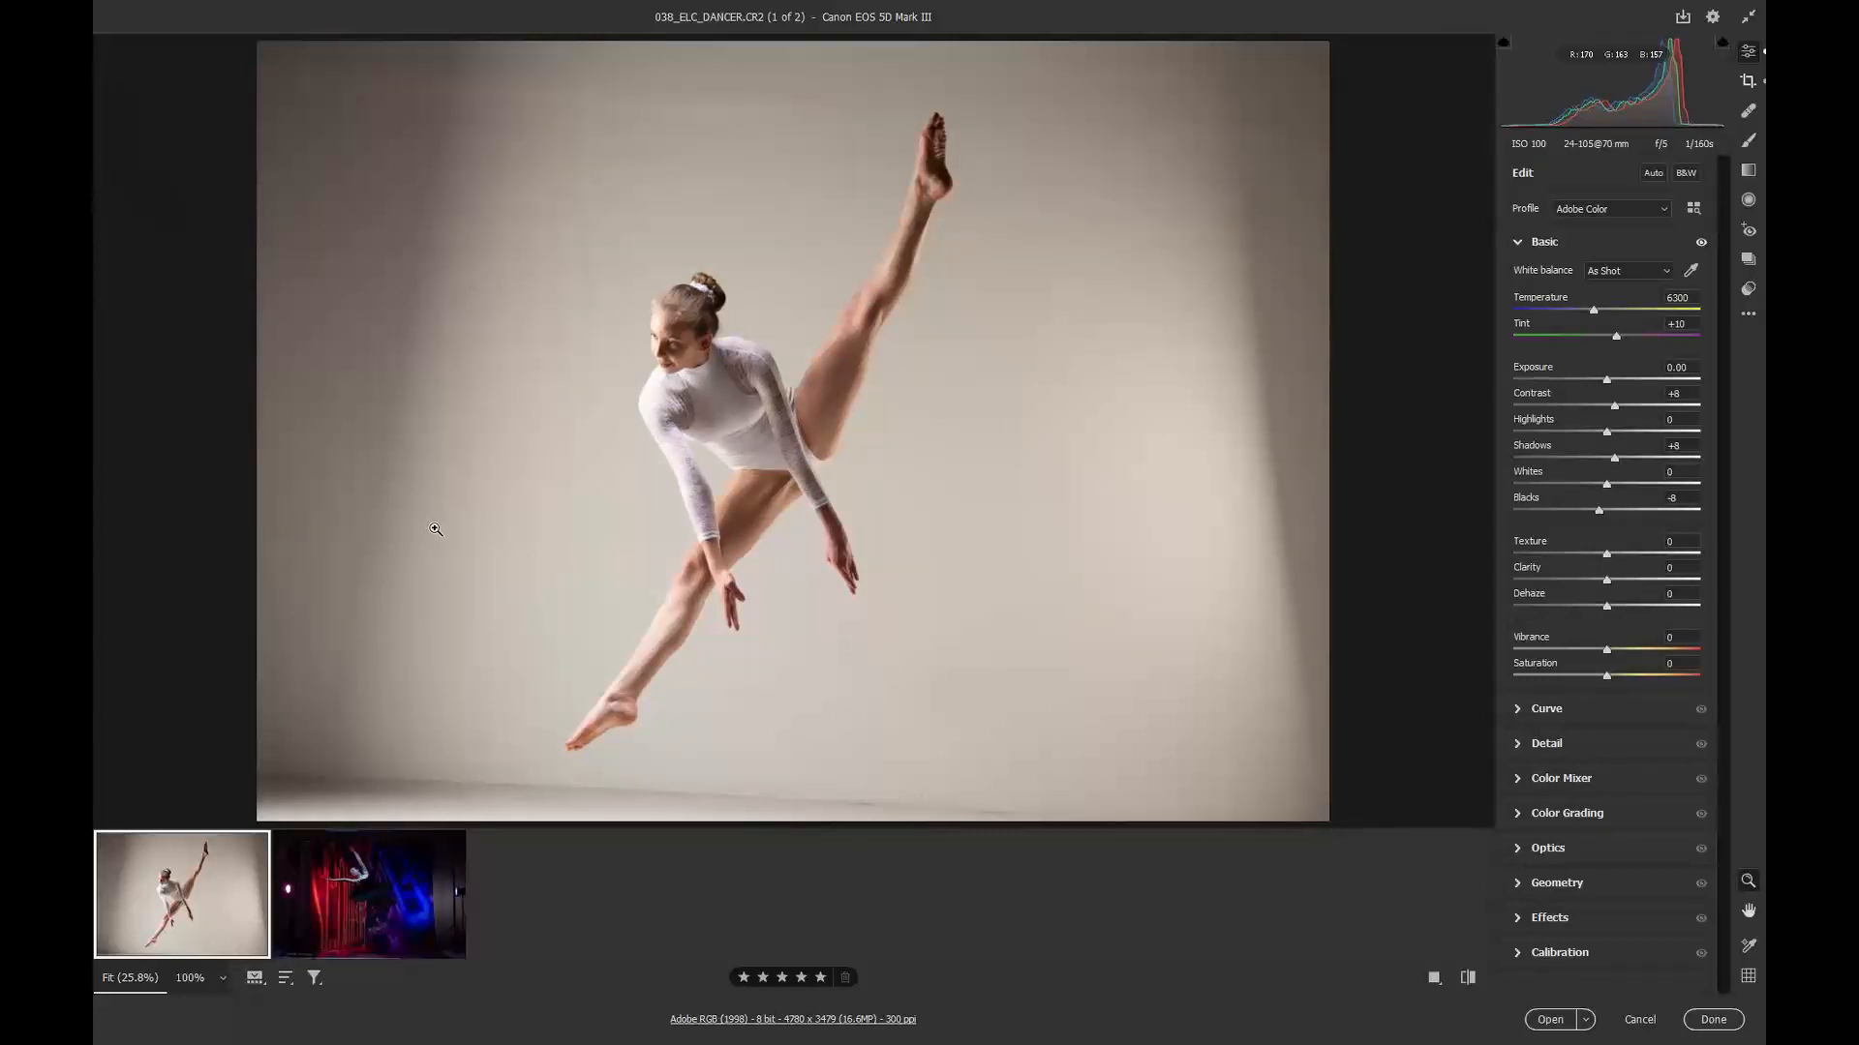
# Step: Select both images and apply the user preset 00 Studio Classic 2020
pyautogui.hotkey('ctrl', 'a')
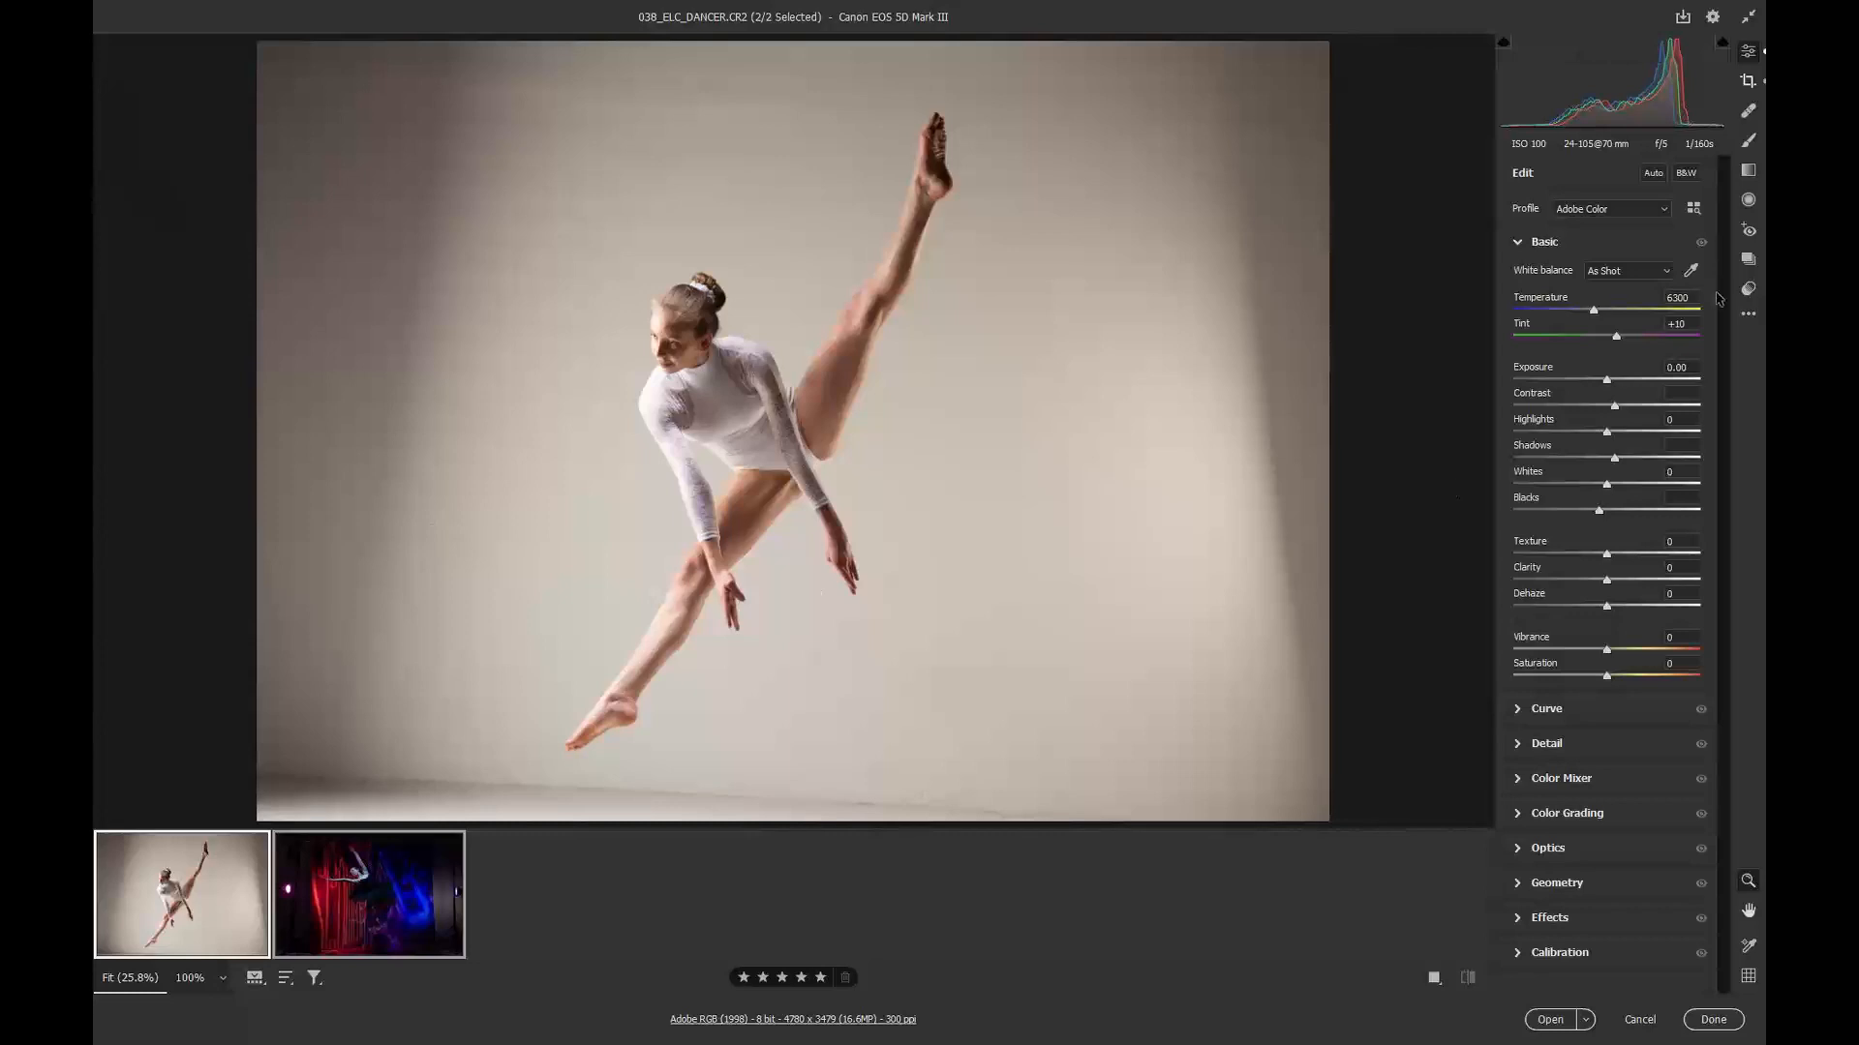
pyautogui.click(1746, 291)
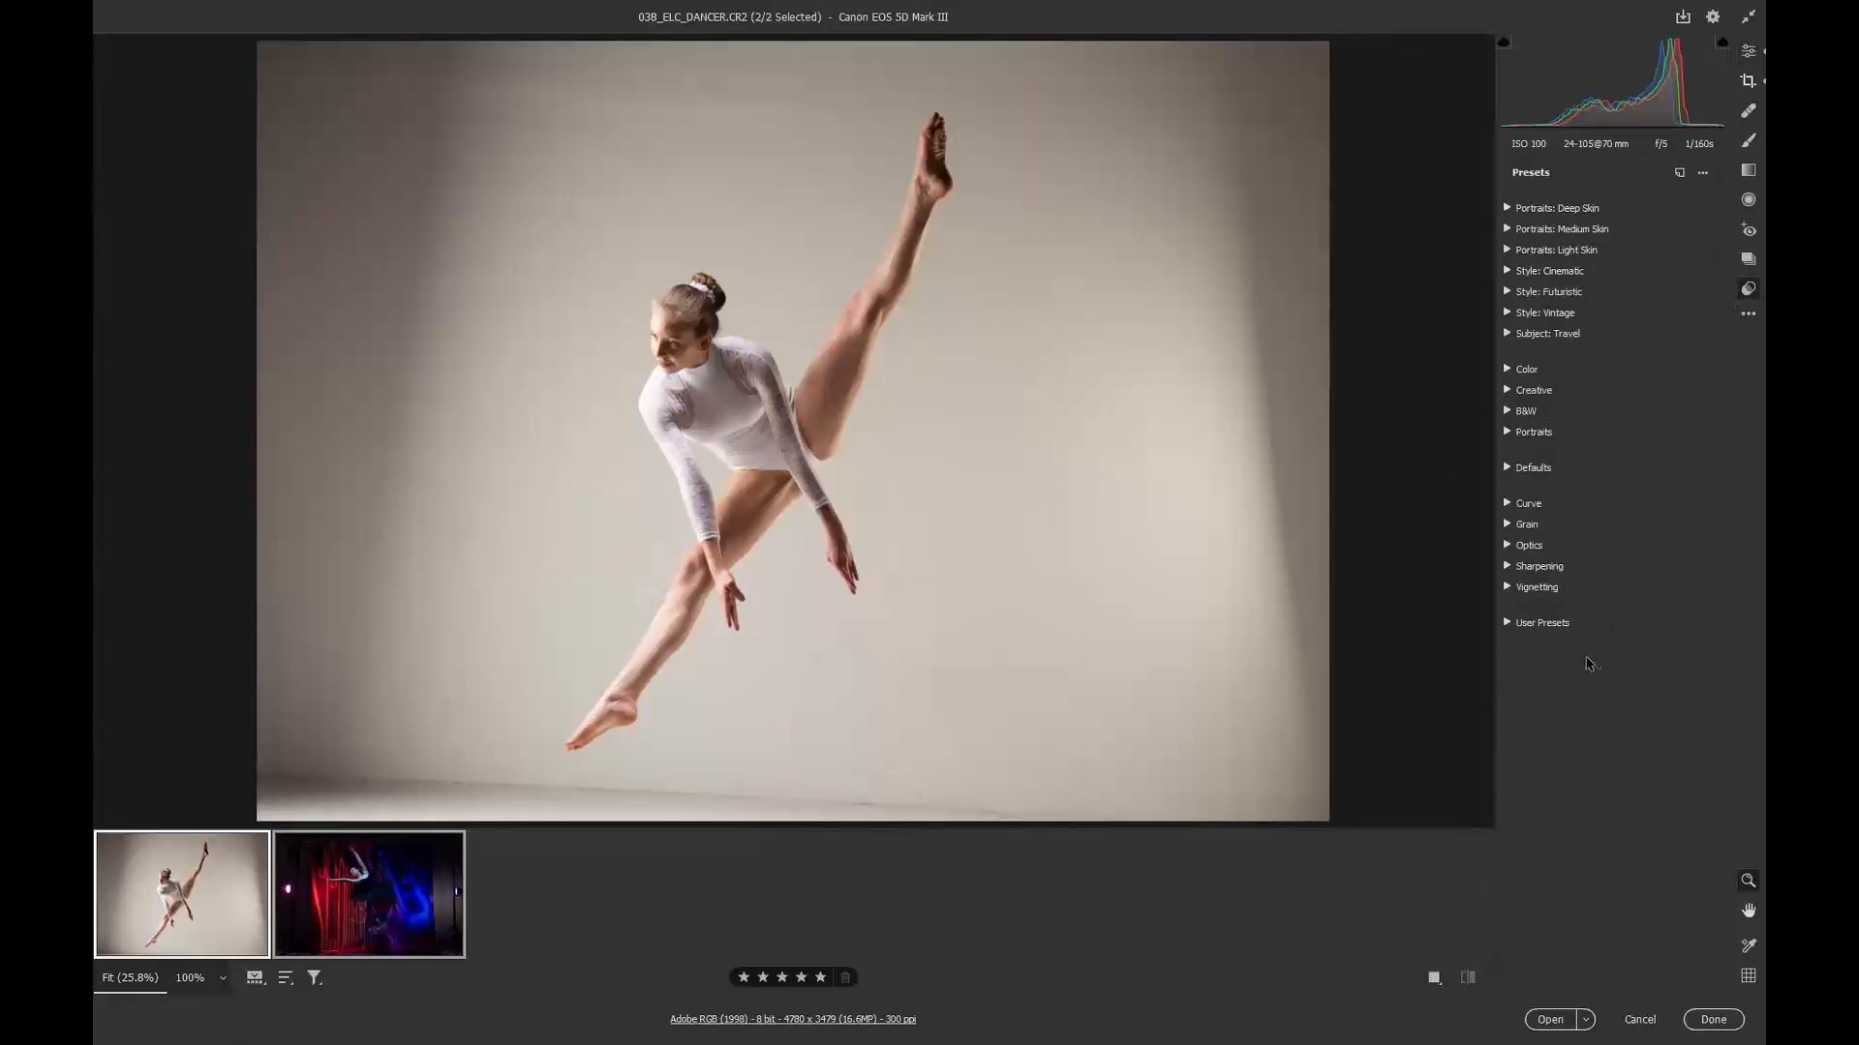
pyautogui.click(1549, 622)
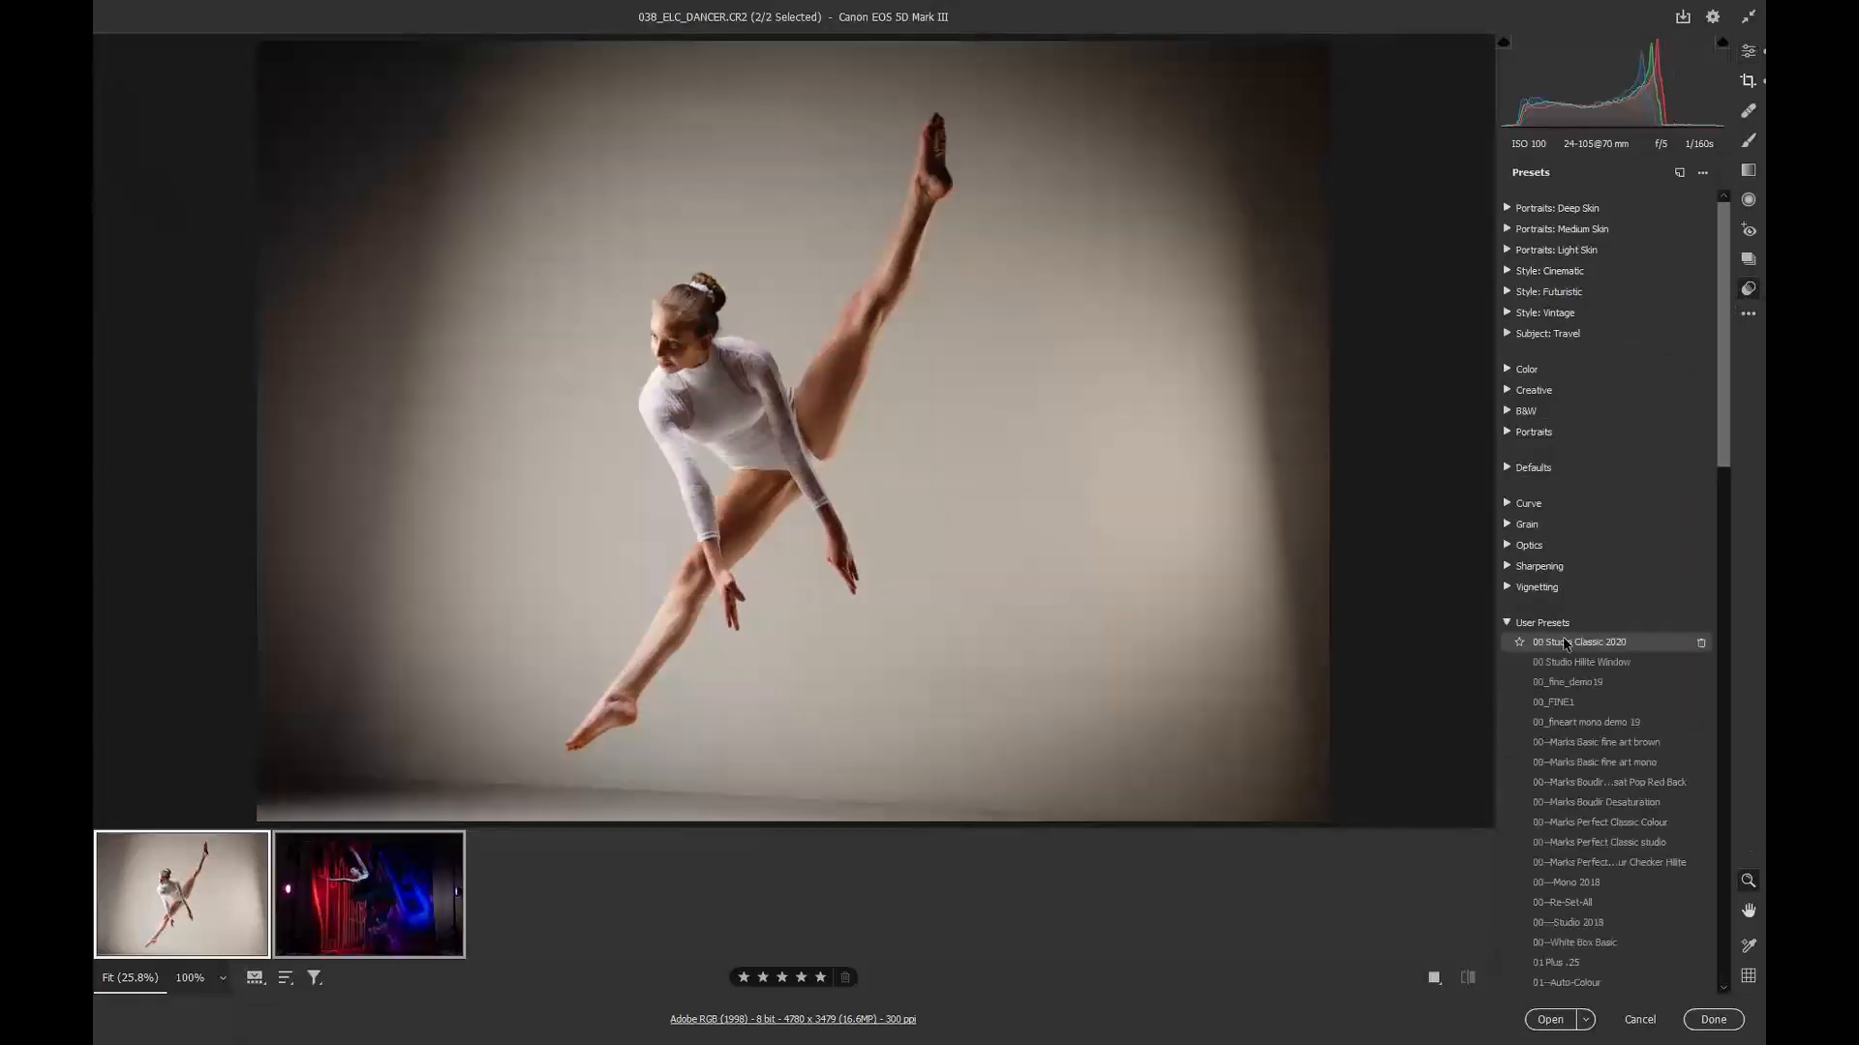
pyautogui.click(1566, 642)
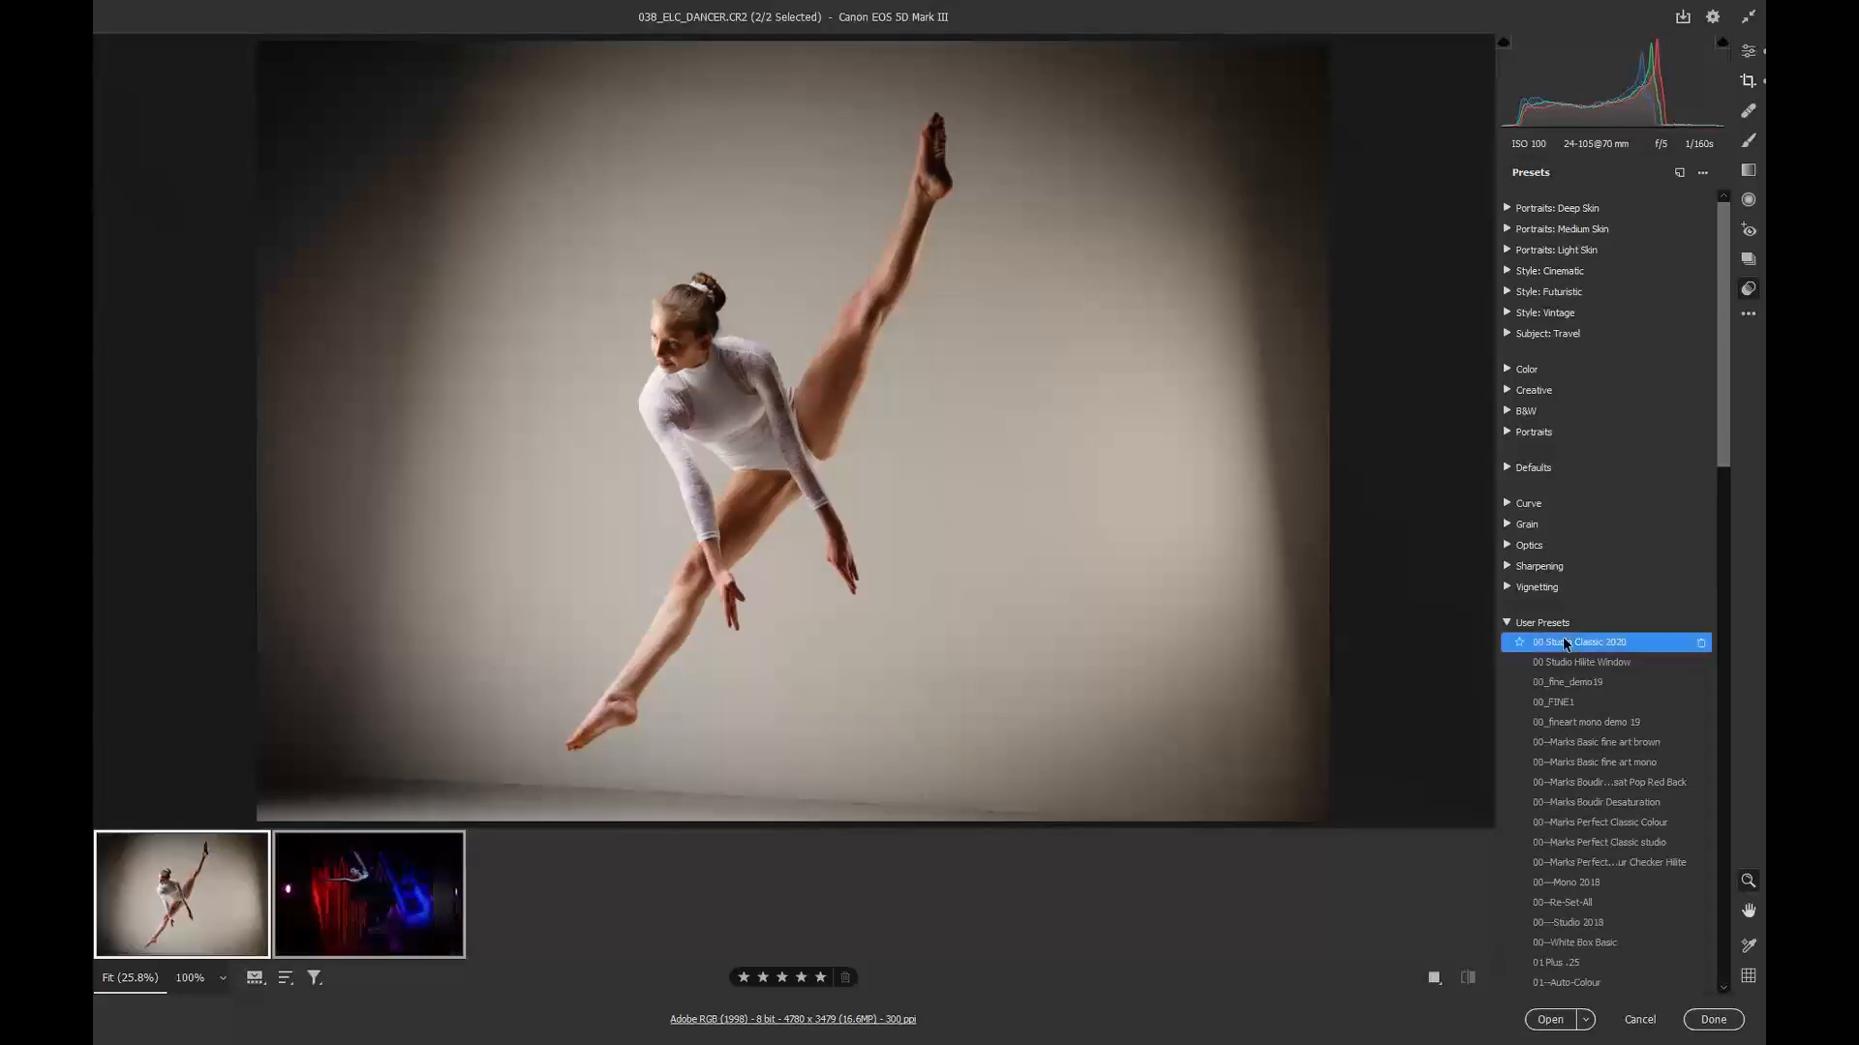
# Step: Select only the white-leotard dancer image and reset its vignetting to 0
pyautogui.click(191, 891)
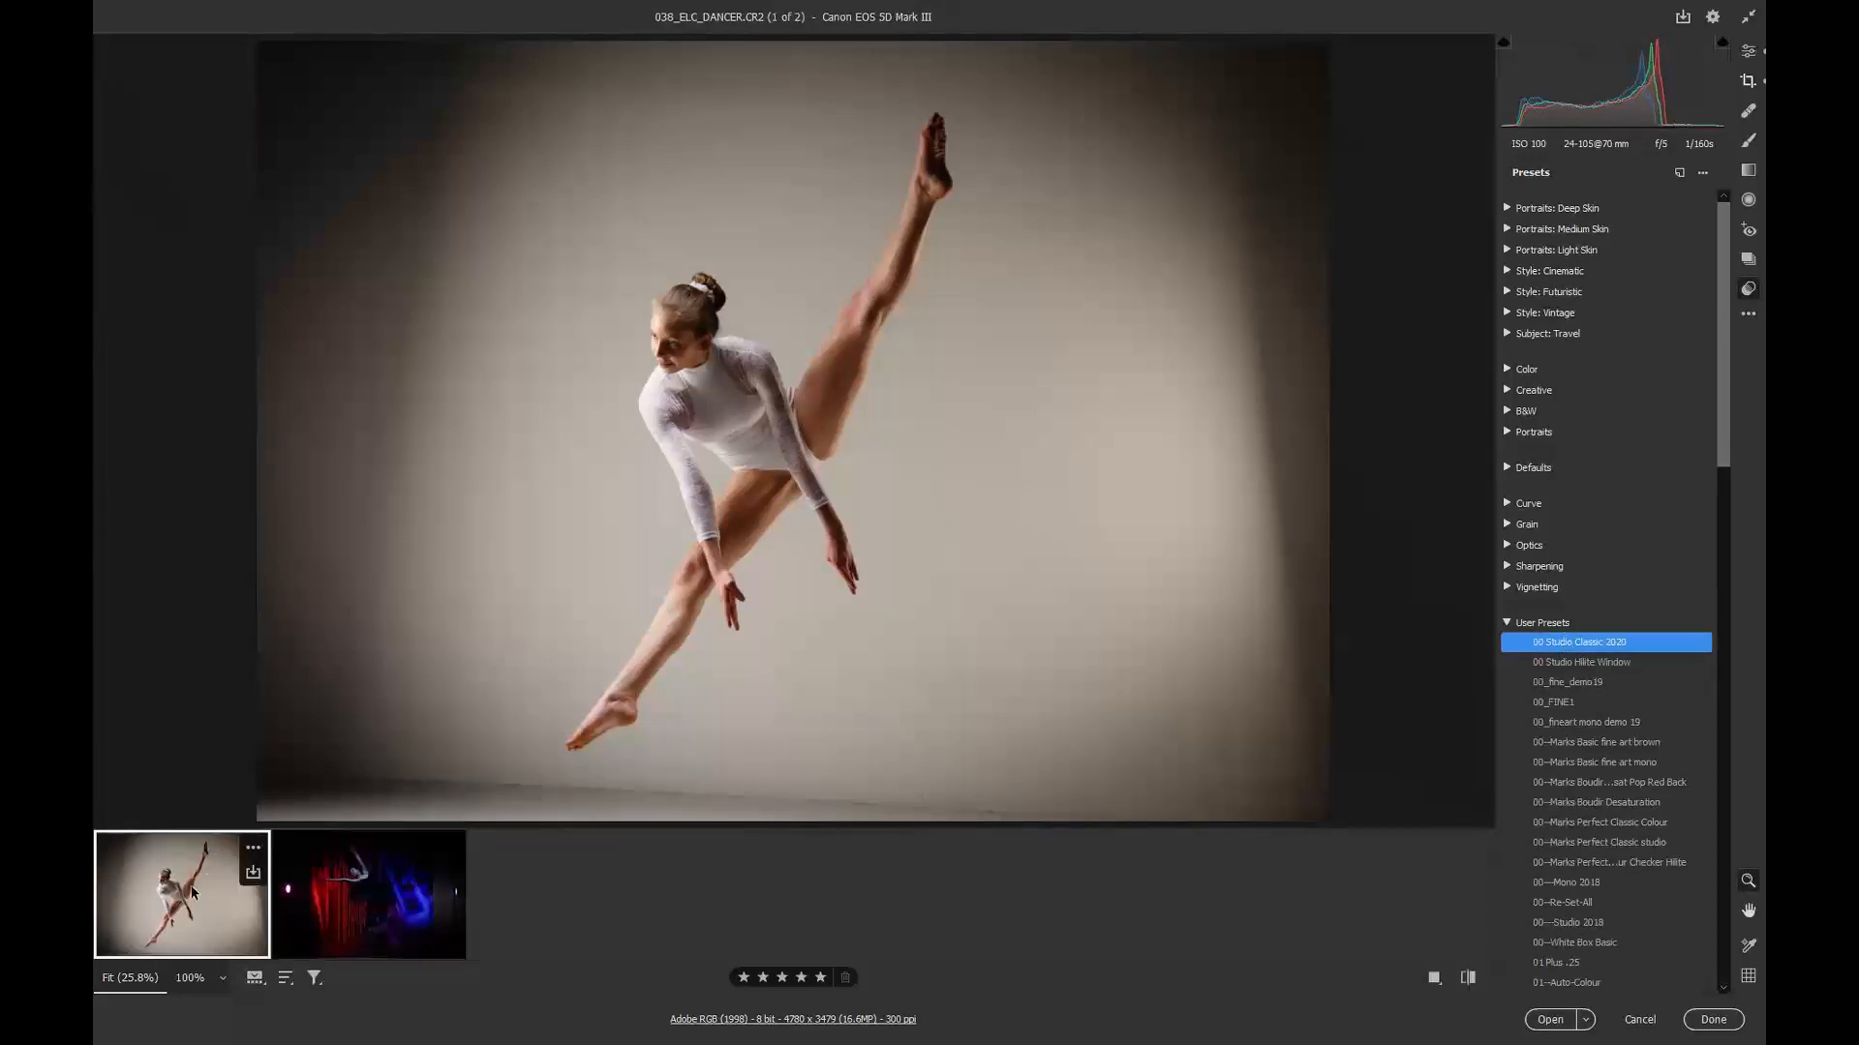
pyautogui.click(1750, 52)
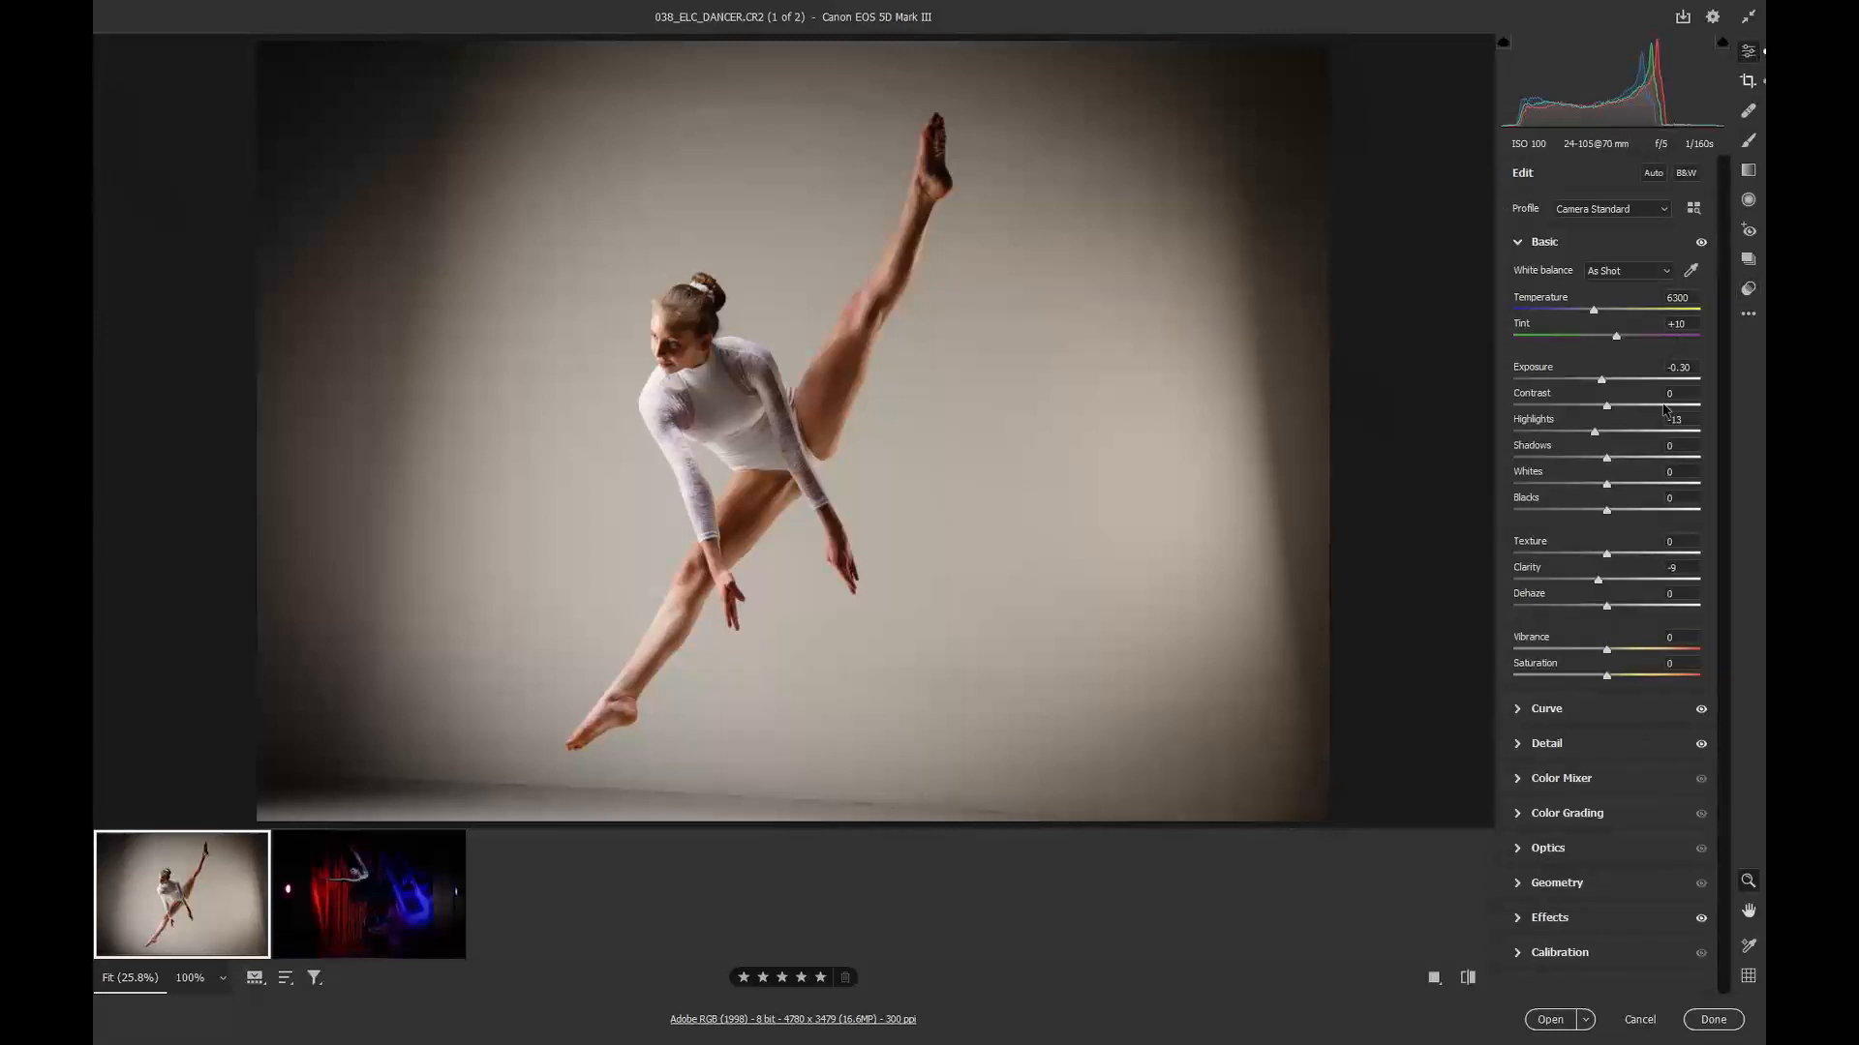
pyautogui.click(1521, 918)
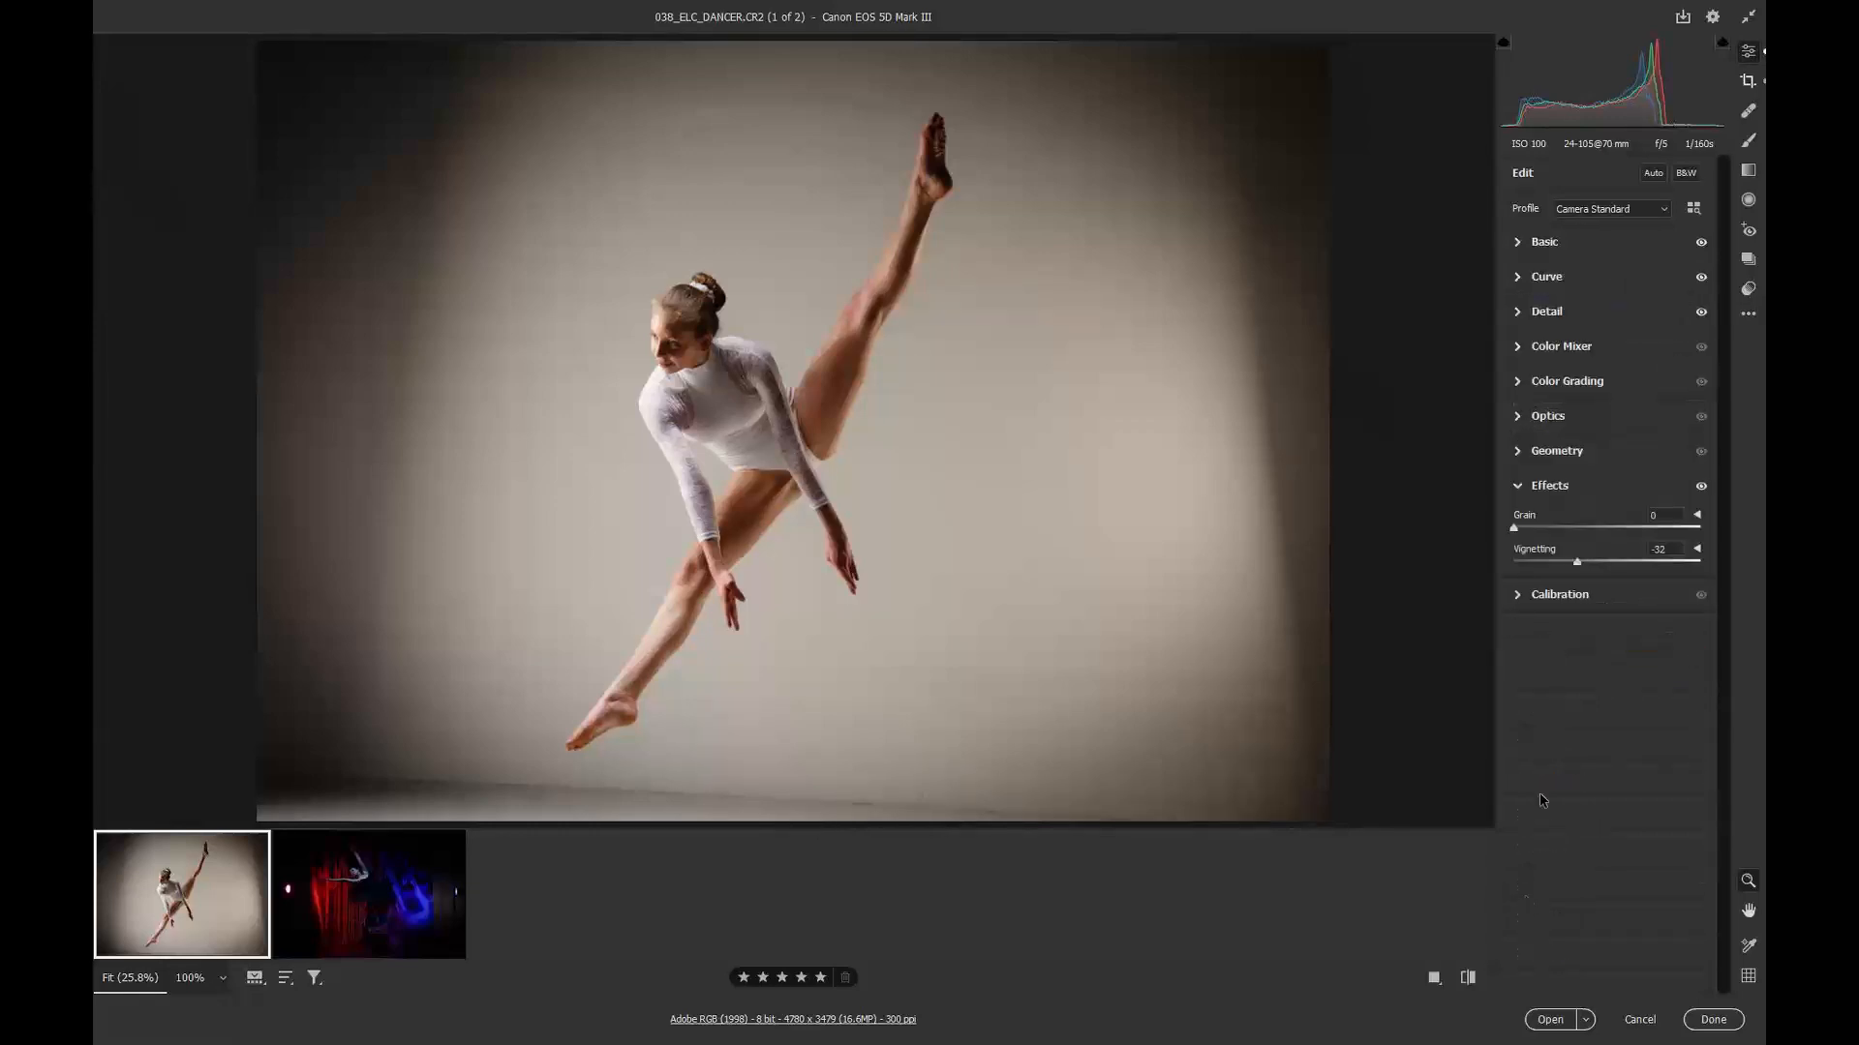
pyautogui.doubleClick(1578, 566)
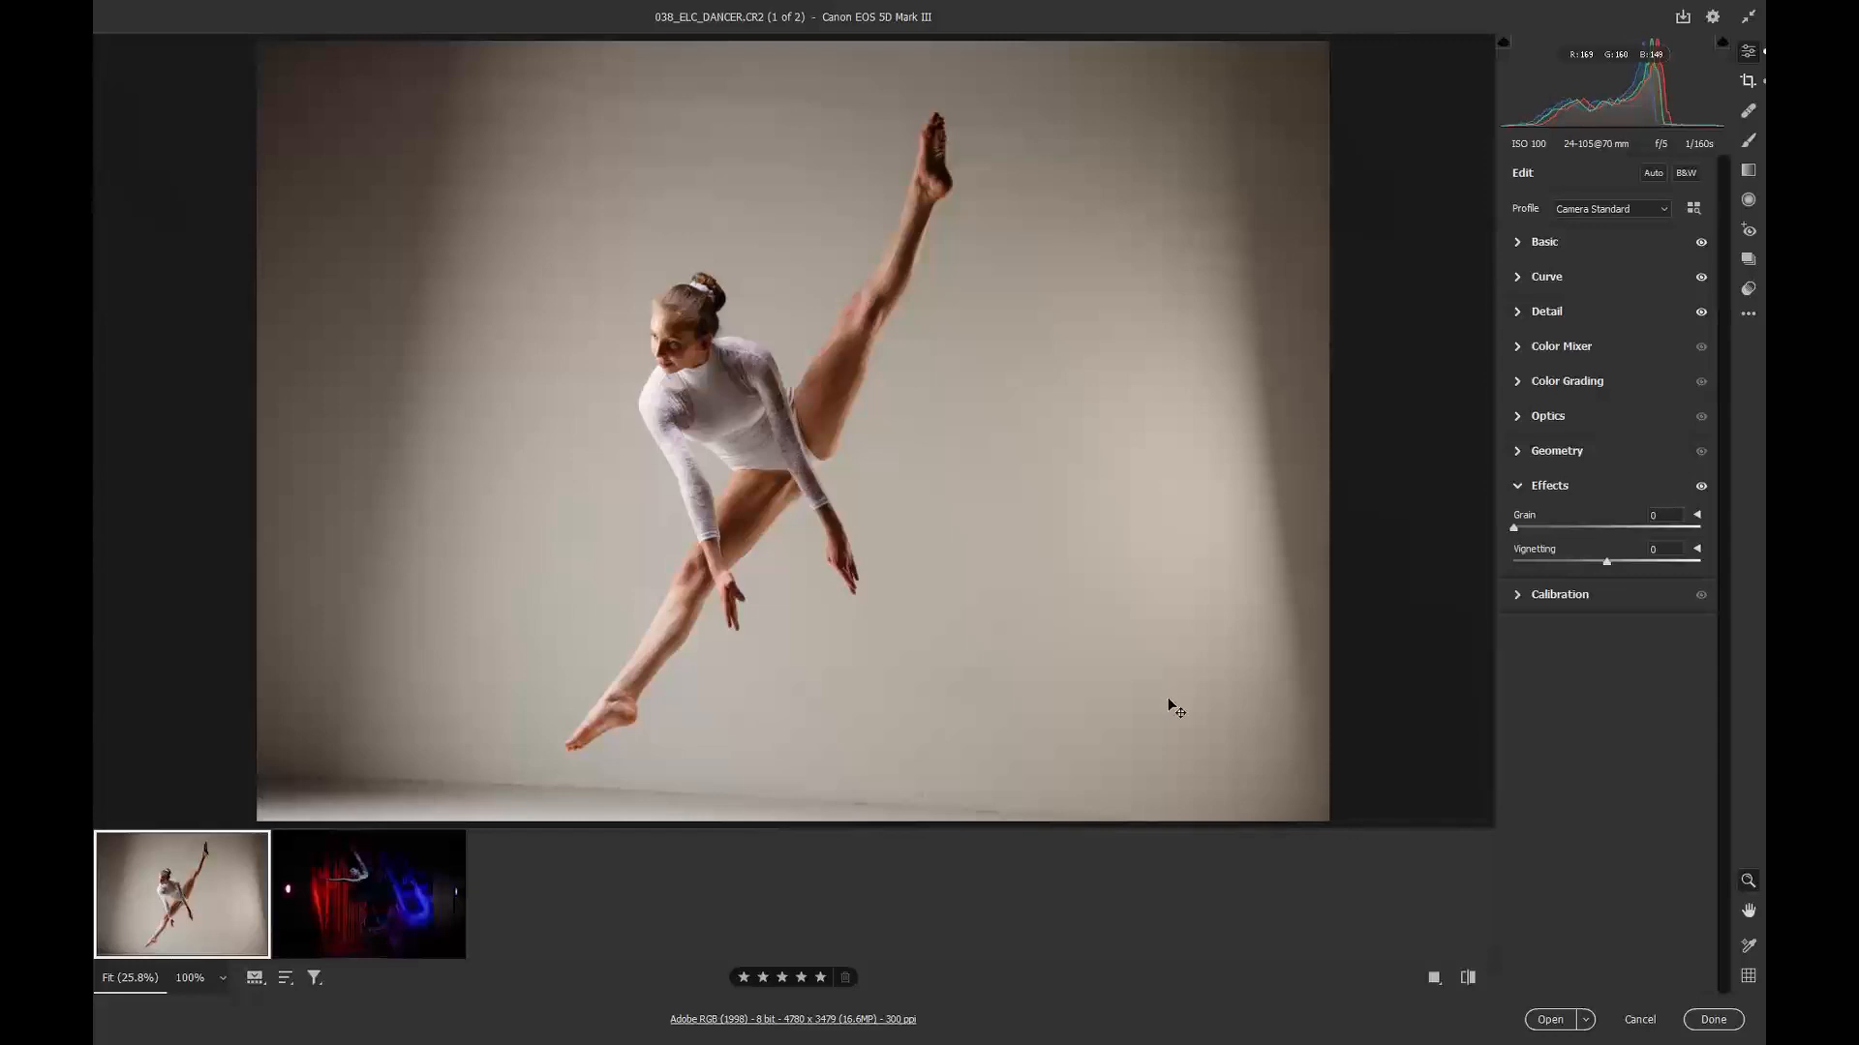
# Step: Crop the white-leotard dancer image, straightening it to about -3.22° and raising the bottom edge
pyautogui.press('c')
pyautogui.moveTo(1233, 781); pyautogui.dragTo(1253, 754)
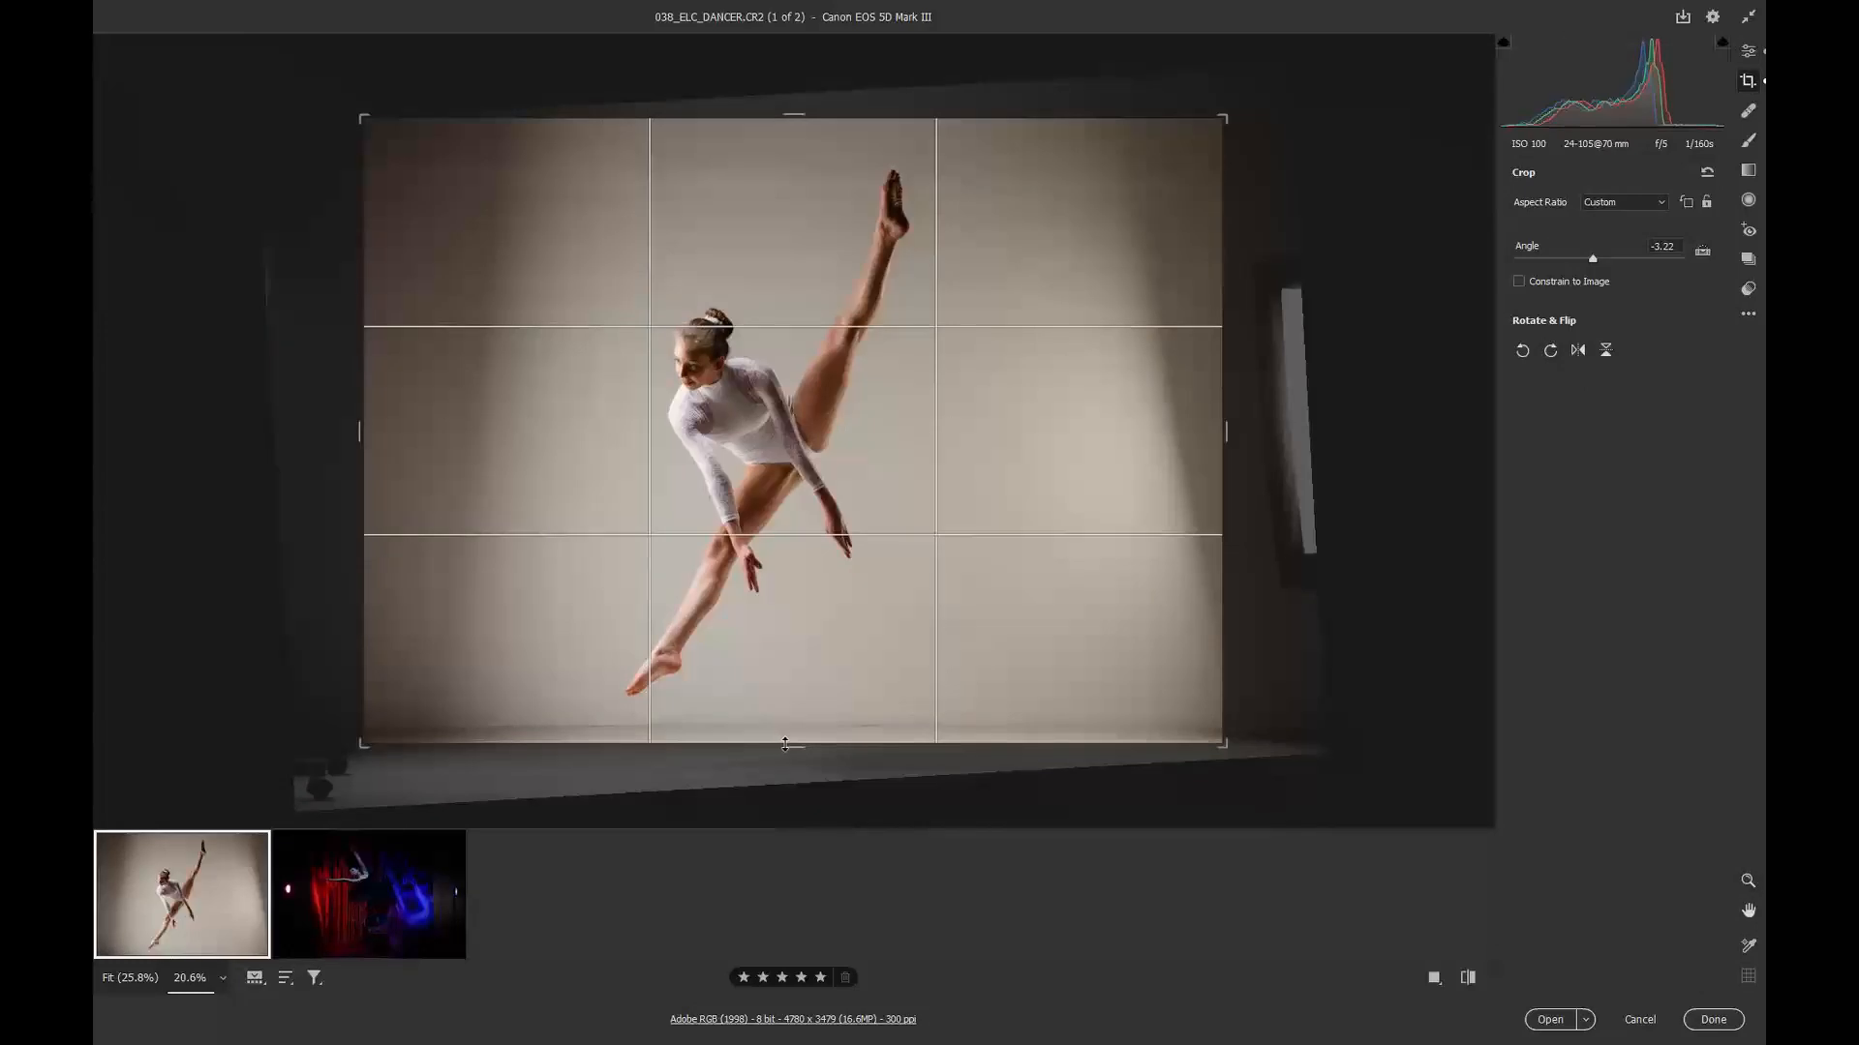
pyautogui.moveTo(785, 744); pyautogui.dragTo(785, 731)
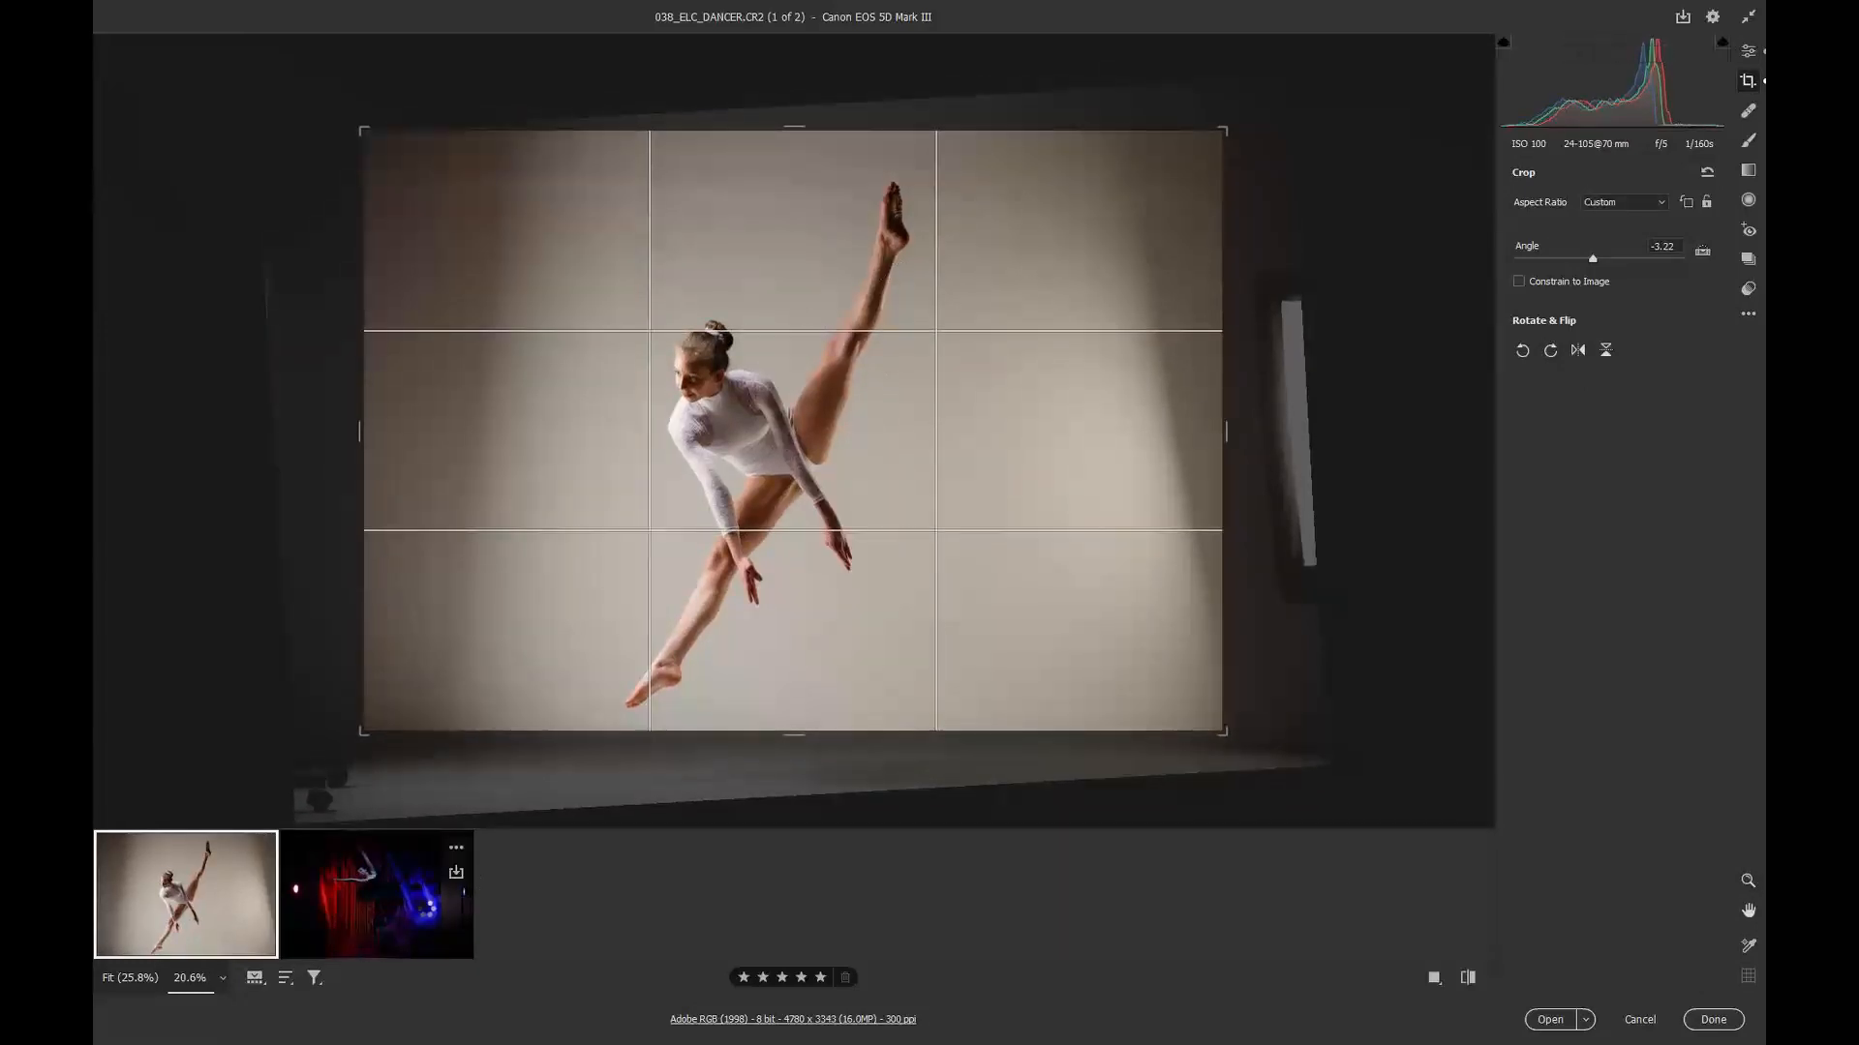
# Step: Crop the red-and-blue dancer image by pulling both side edges inward to a portrait frame
pyautogui.click(427, 914)
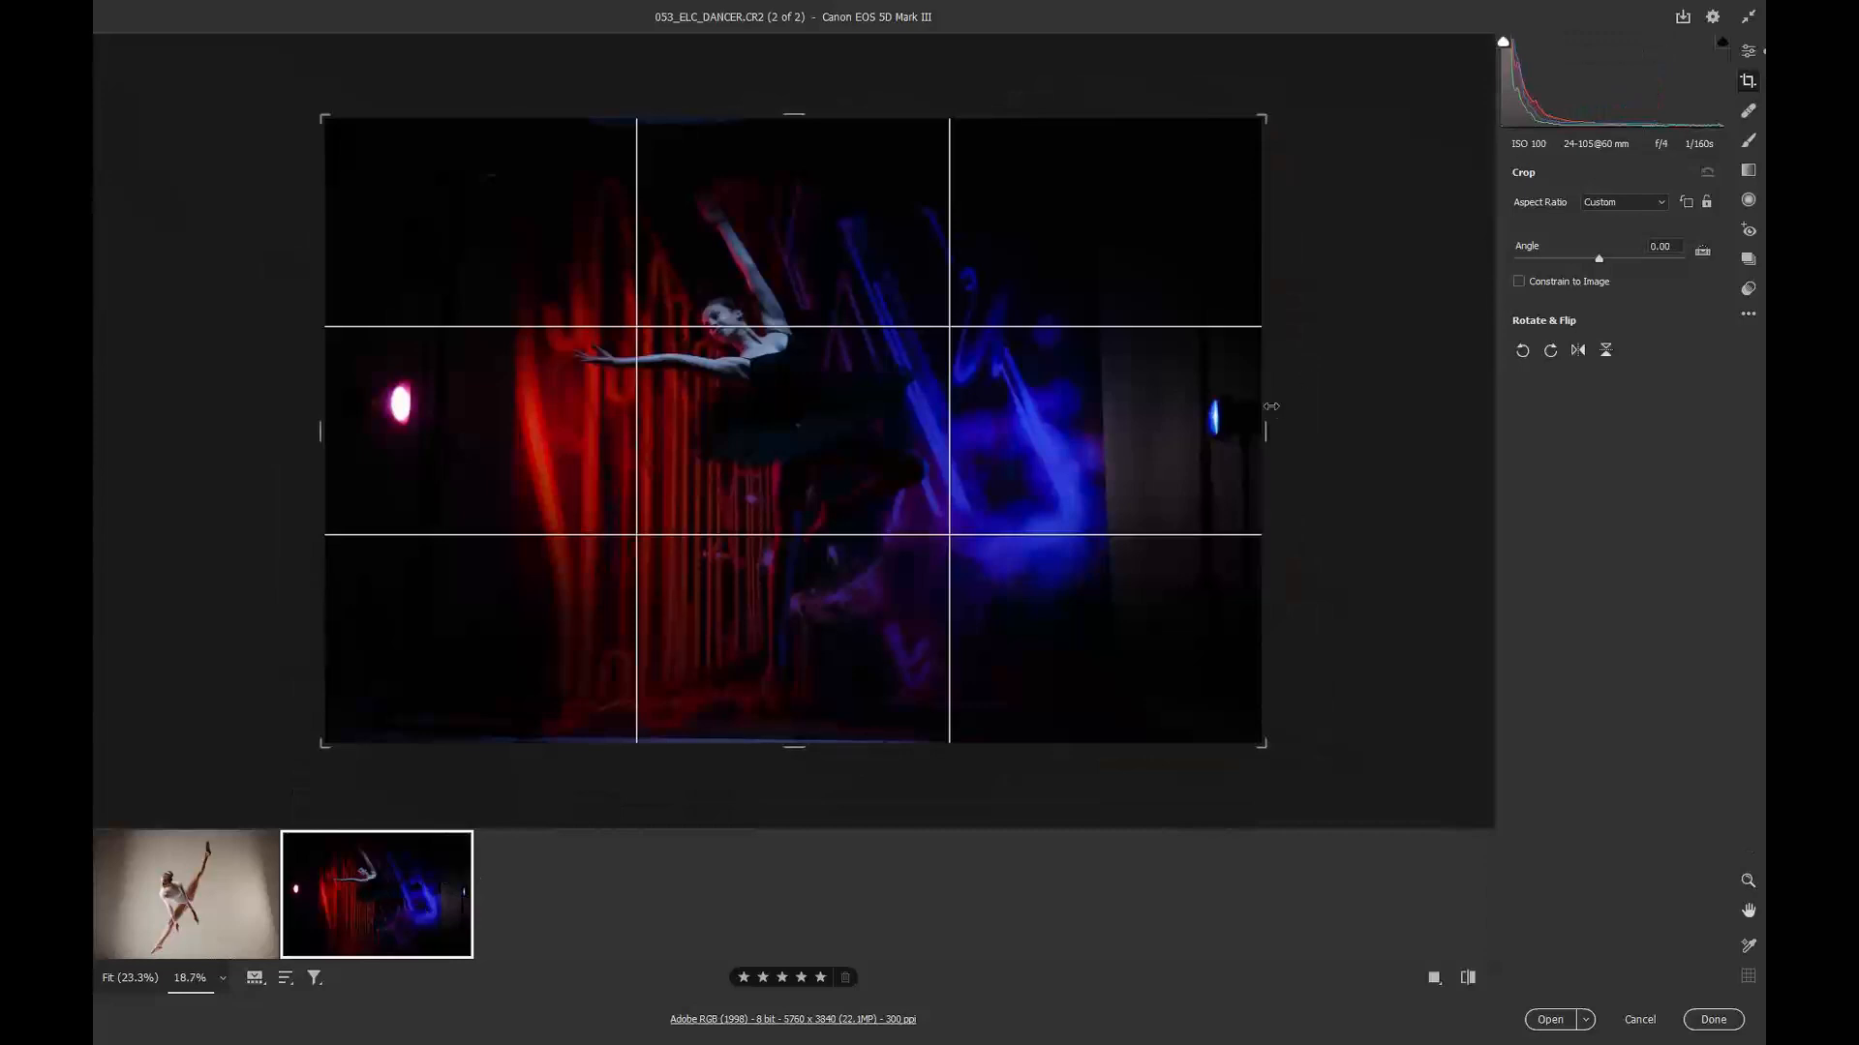
pyautogui.moveTo(1263, 424); pyautogui.dragTo(1123, 424)
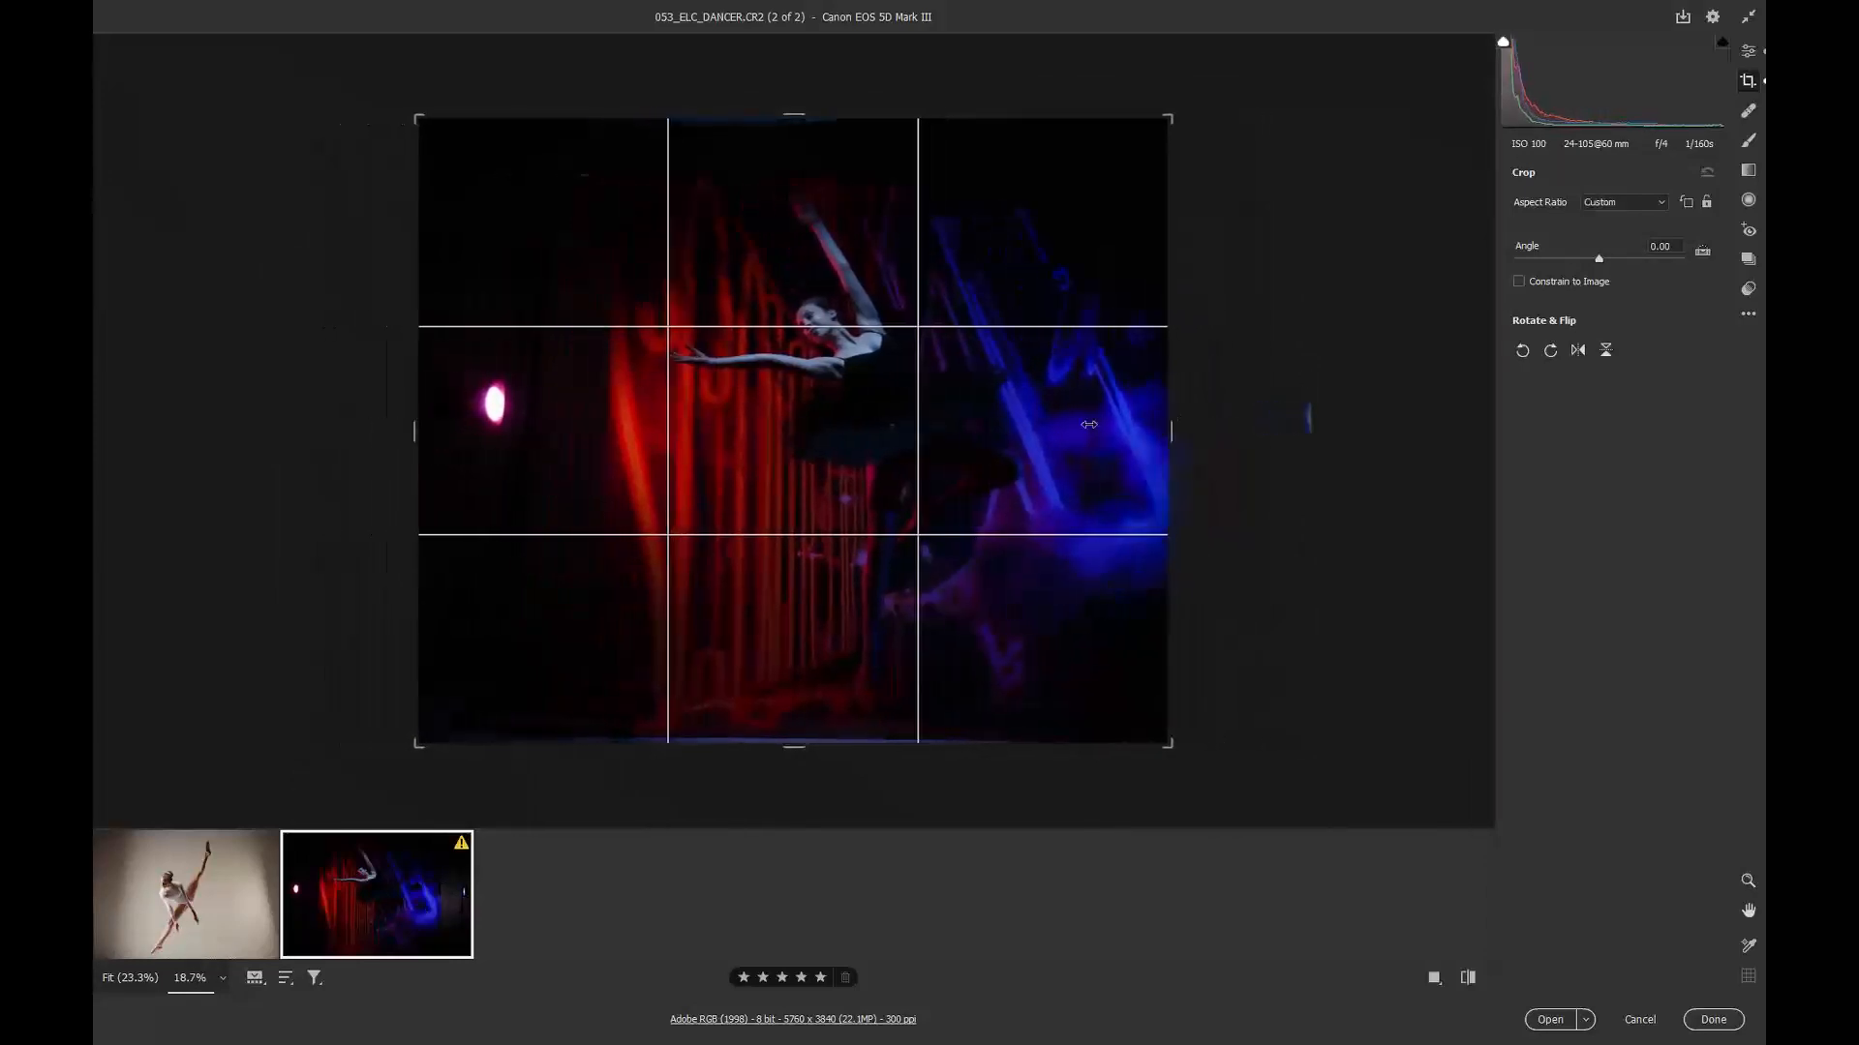
pyautogui.moveTo(404, 435); pyautogui.dragTo(514, 422)
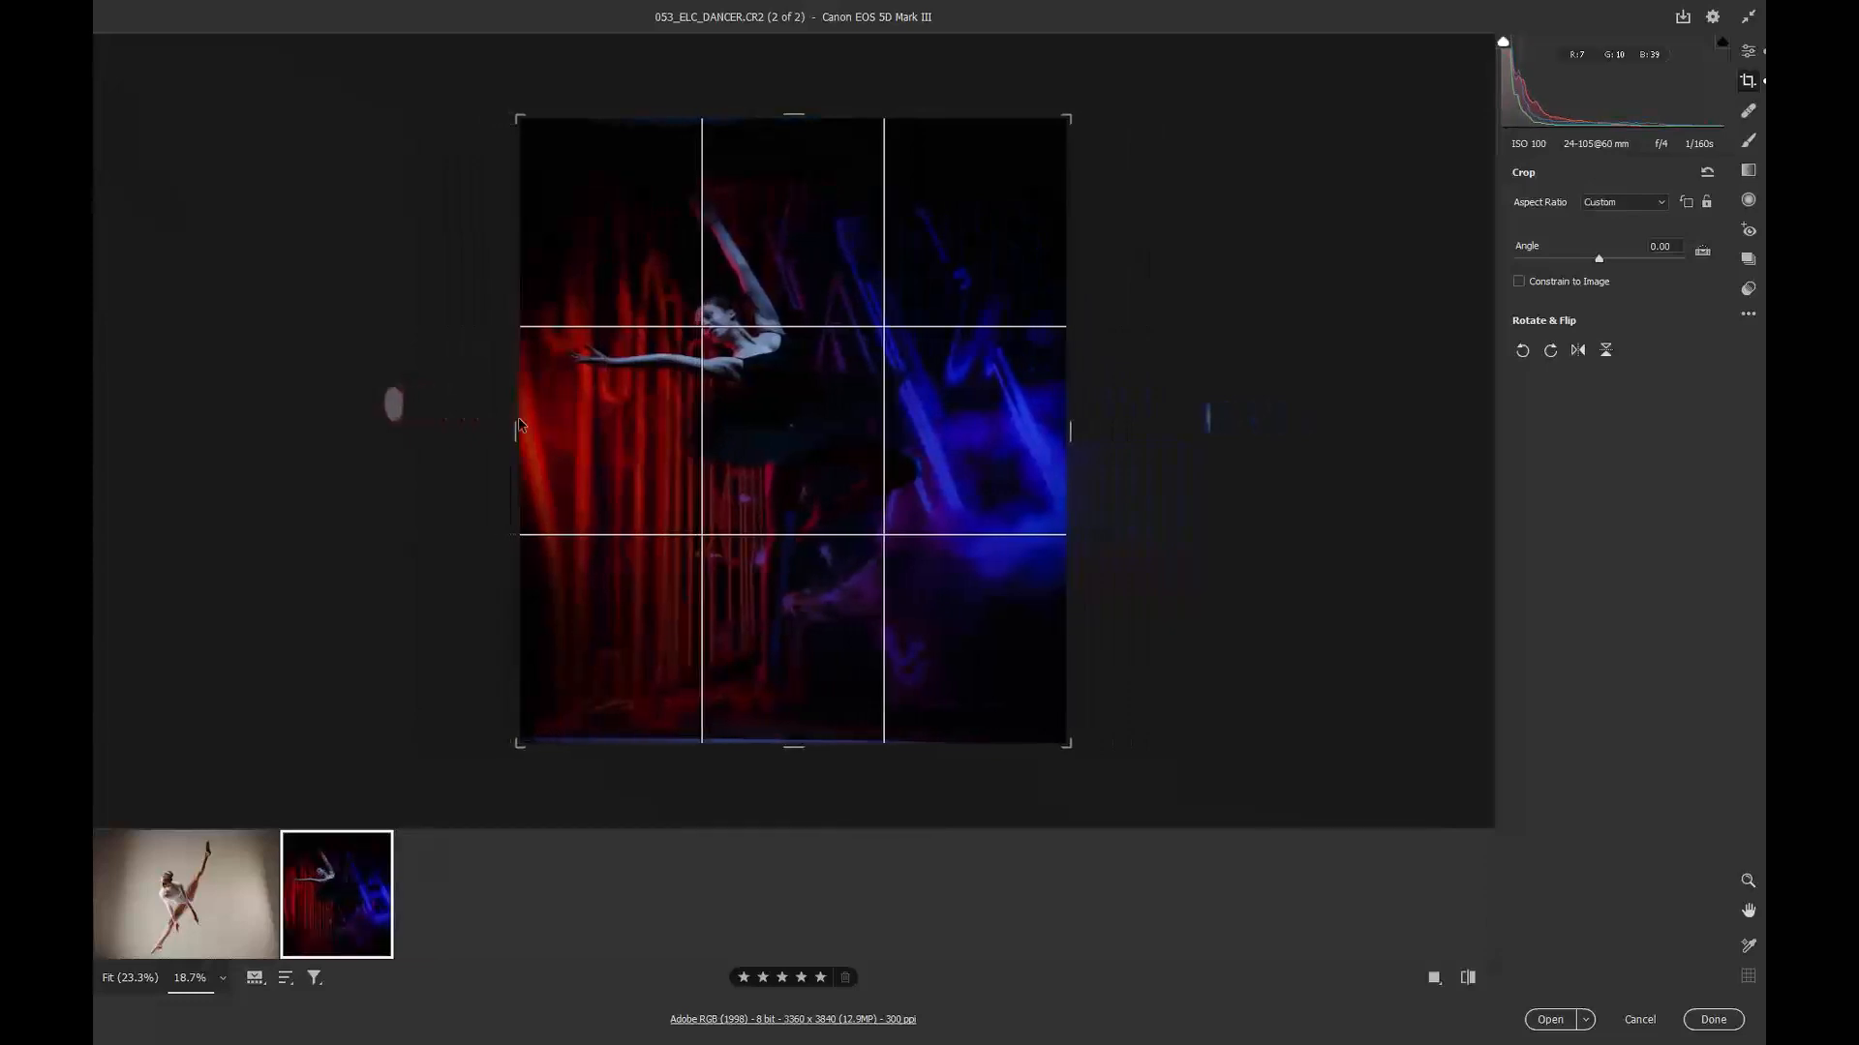
# Step: Raise the red-and-blue image's exposure to +0.80 and shadows to +9
pyautogui.click(1748, 53)
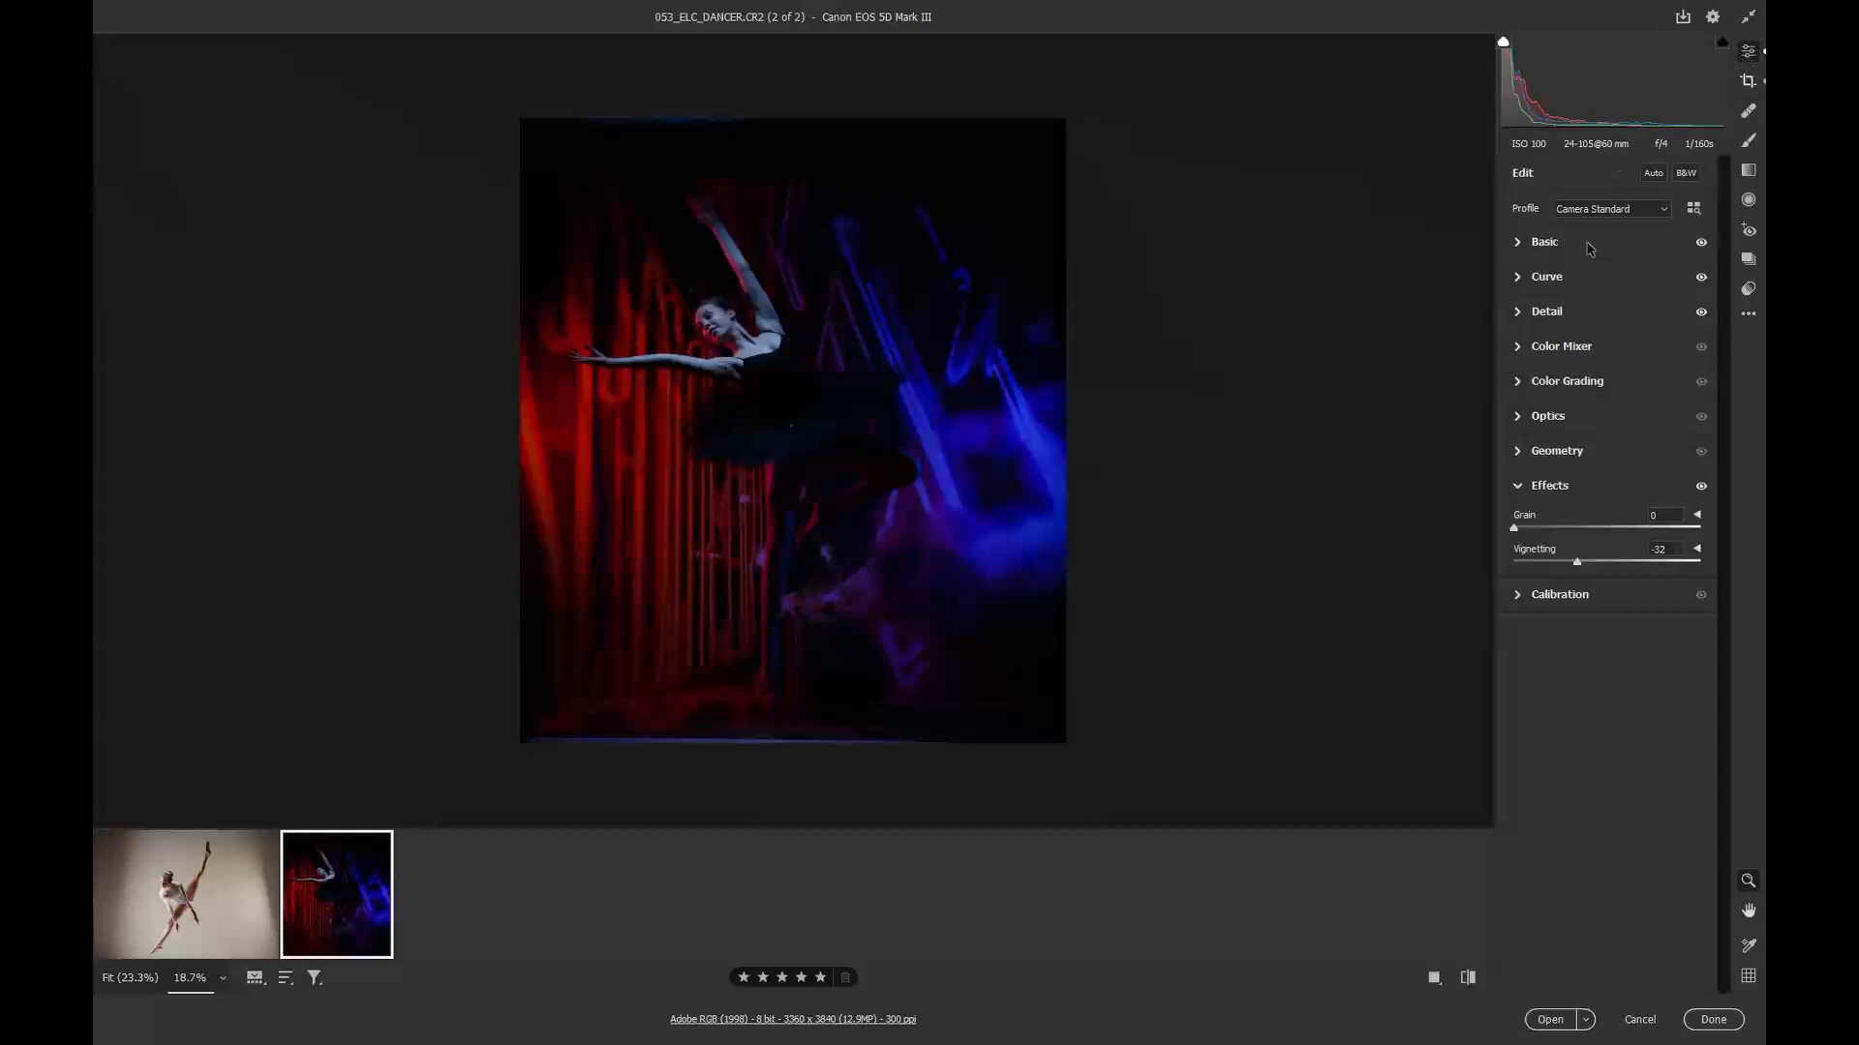
pyautogui.click(1548, 243)
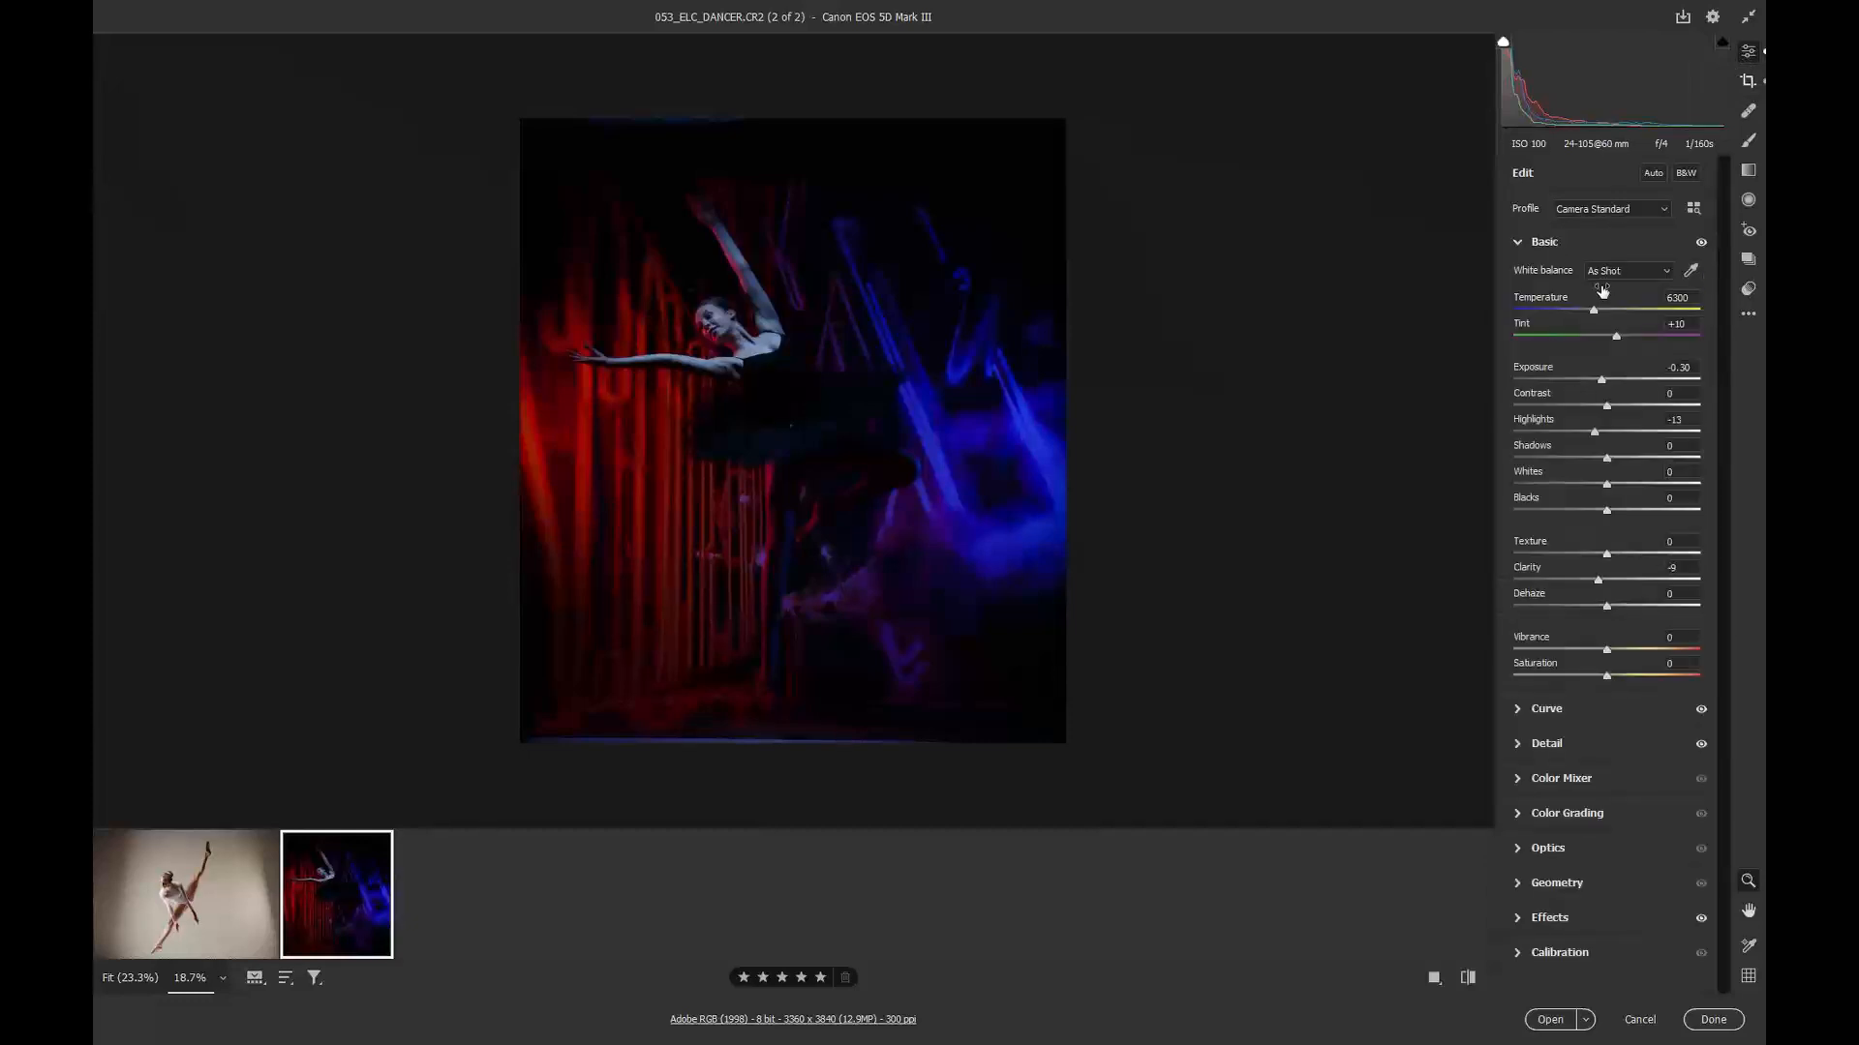
pyautogui.moveTo(1603, 380); pyautogui.dragTo(1623, 380)
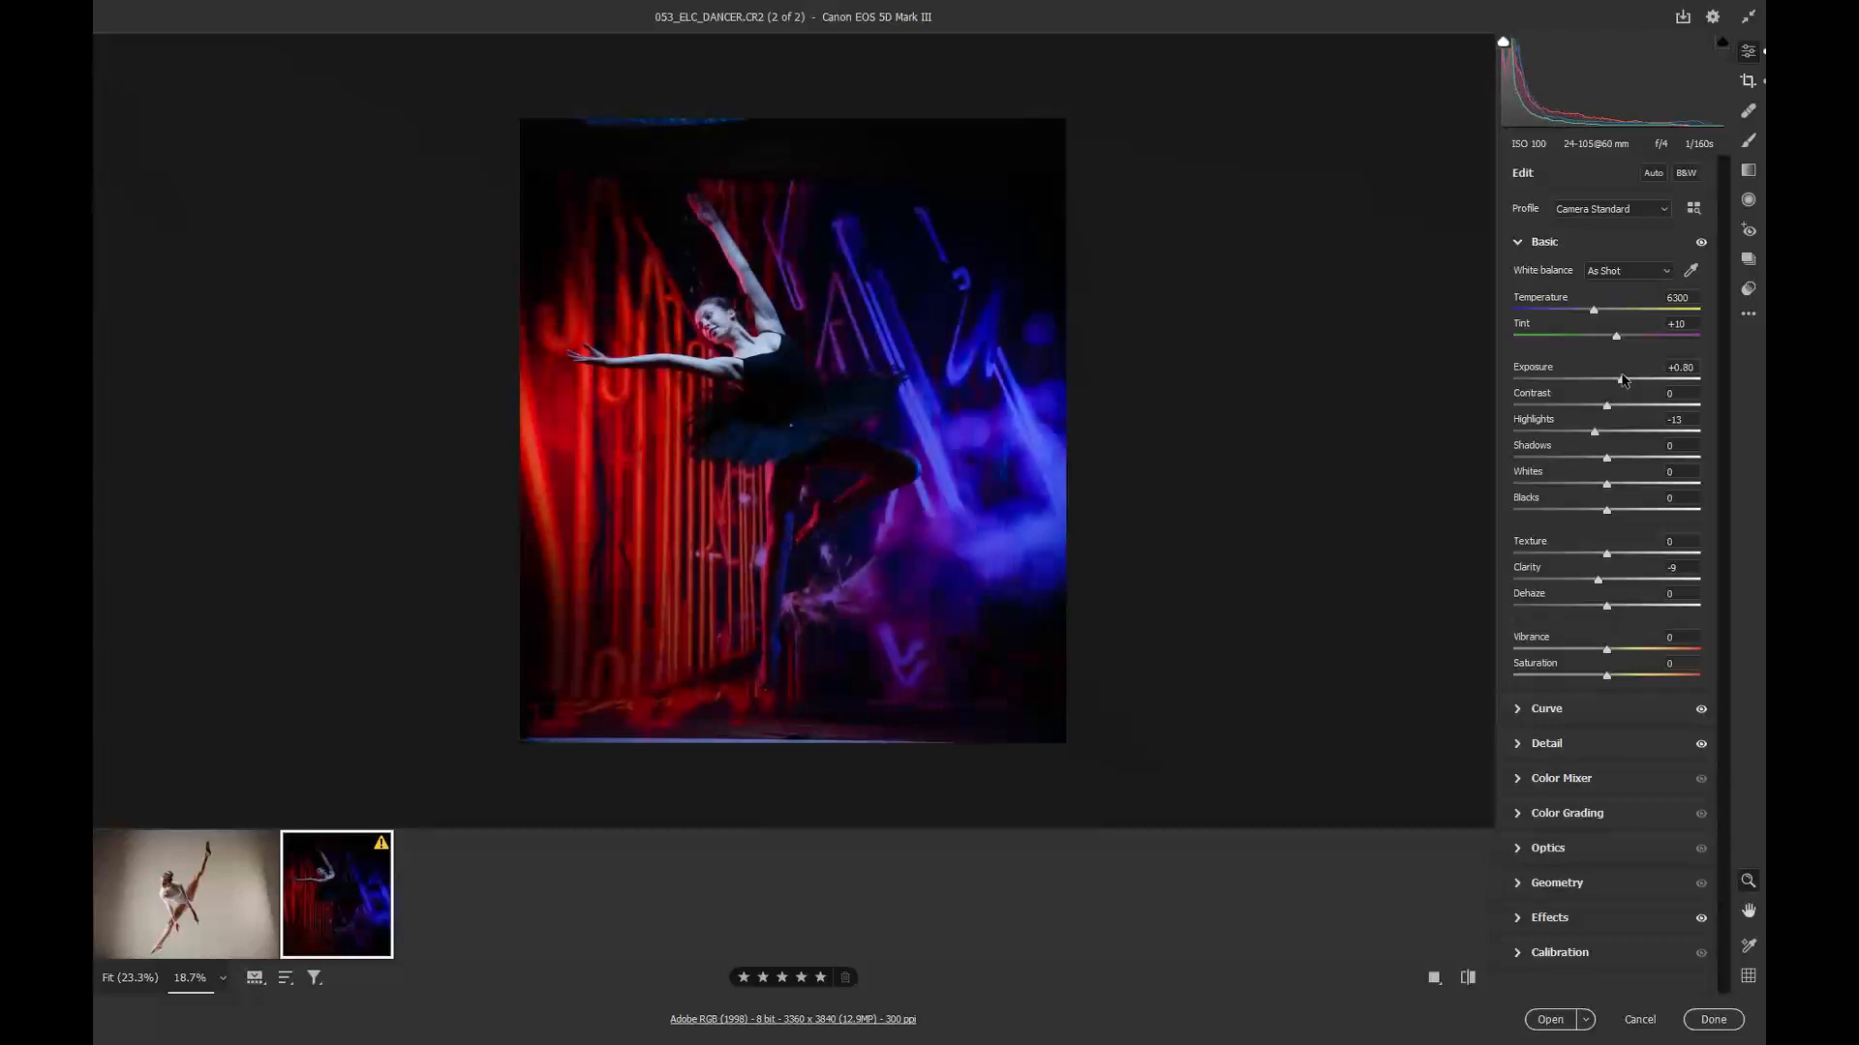
pyautogui.moveTo(1607, 458)
pyautogui.mouseDown()
pyautogui.moveTo(1633, 459)
pyautogui.moveTo(1615, 455)
pyautogui.mouseUp()
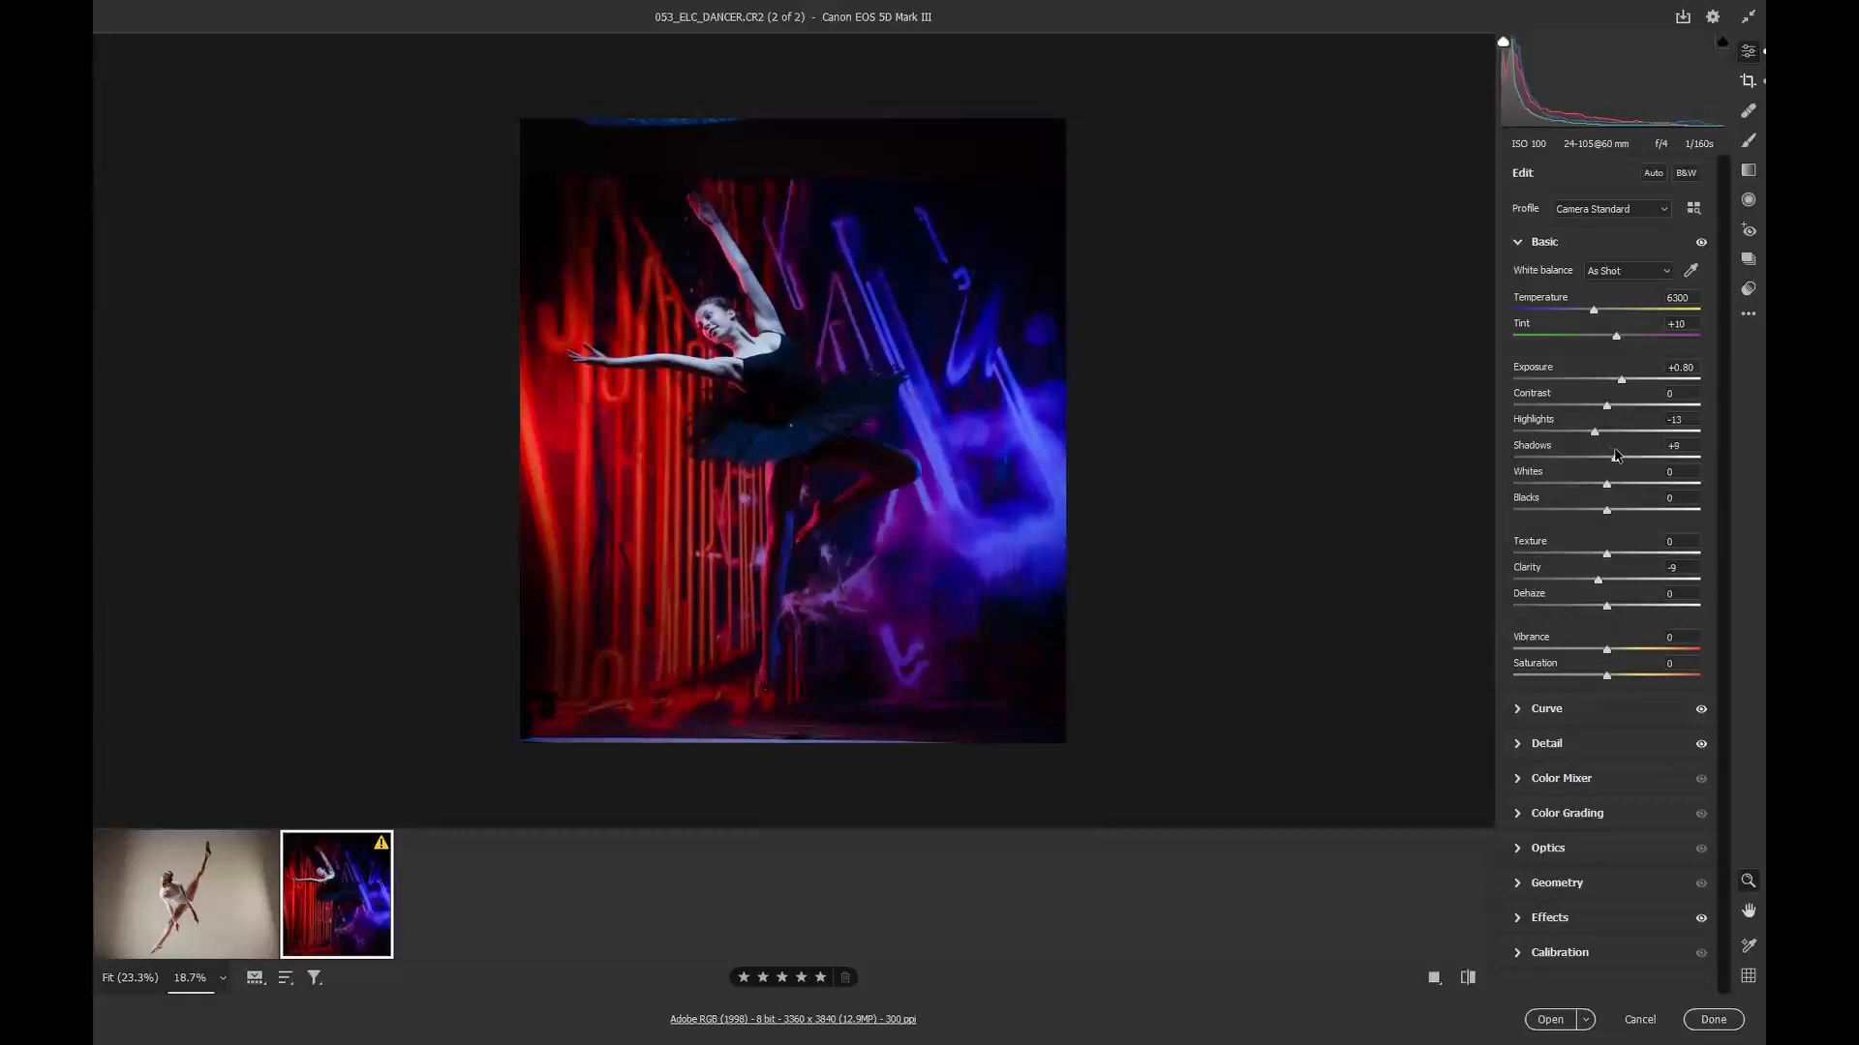
# Step: Set the white balance to Flash, sample a custom white balance on the image, and raise the shadows
pyautogui.click(1620, 276)
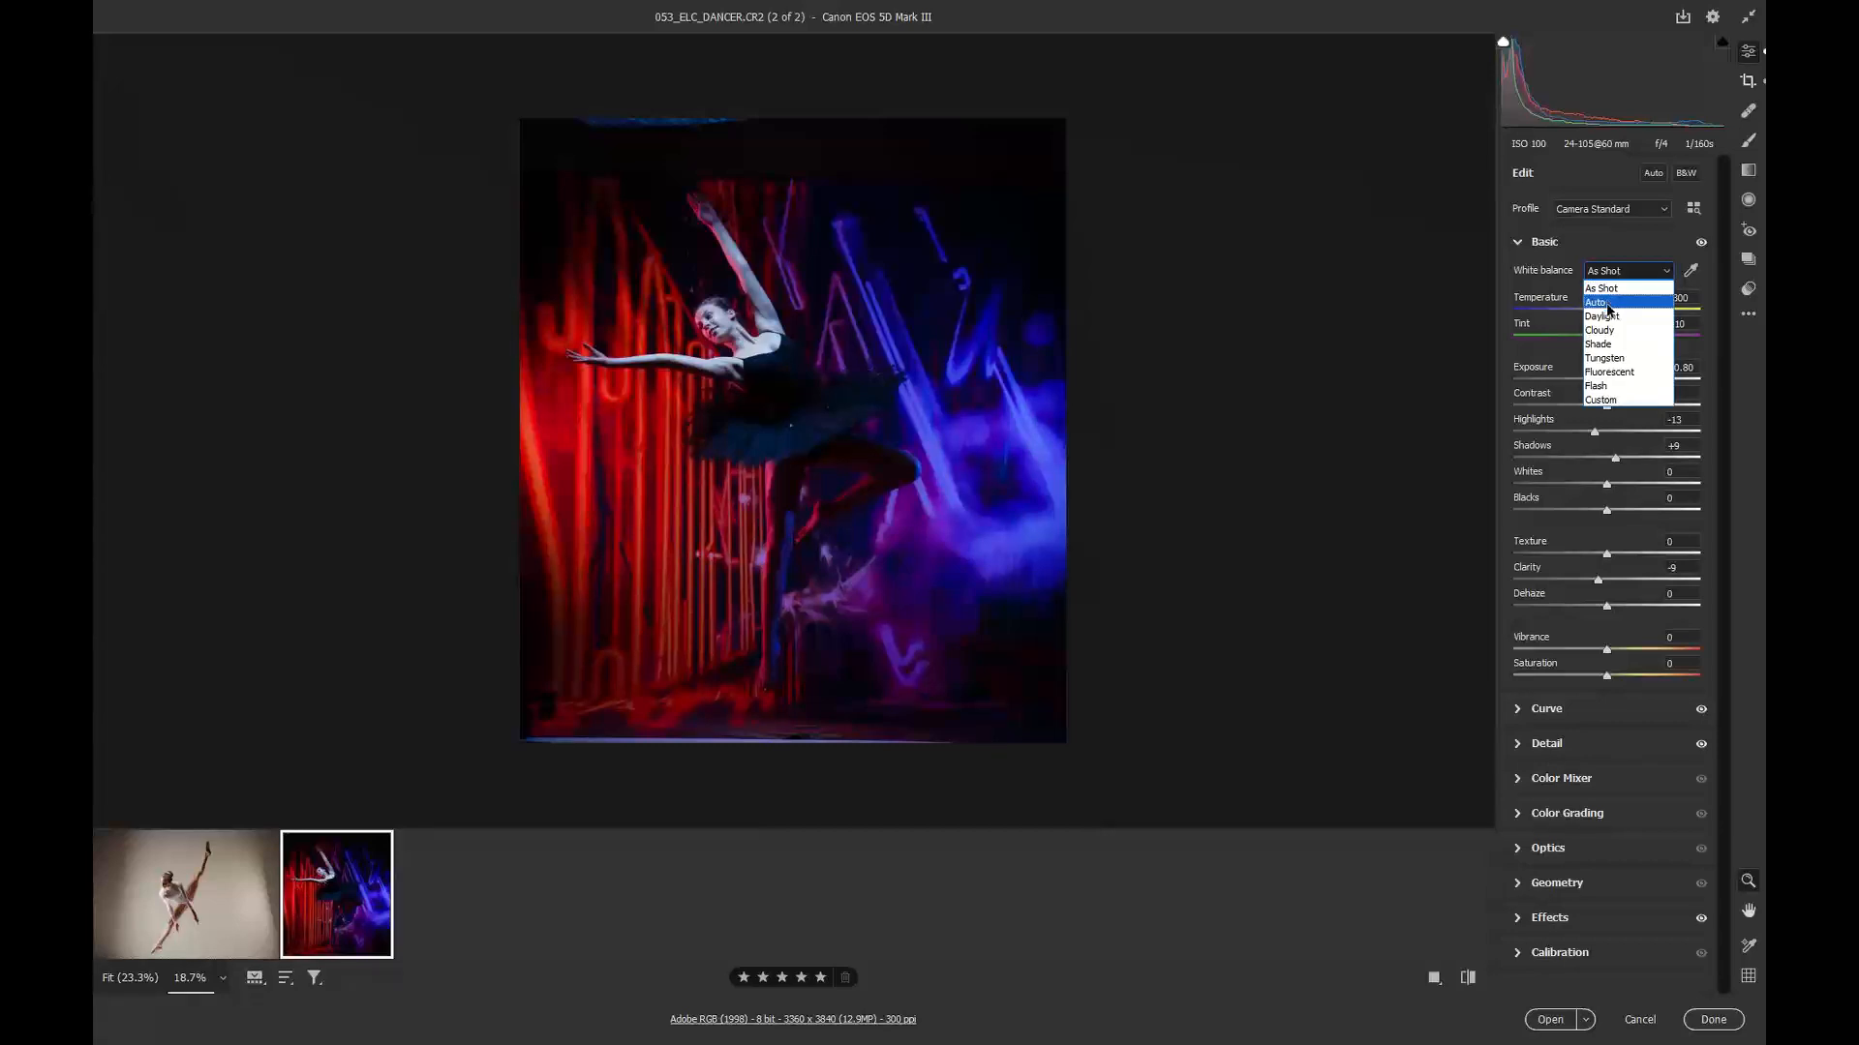
pyautogui.click(1616, 388)
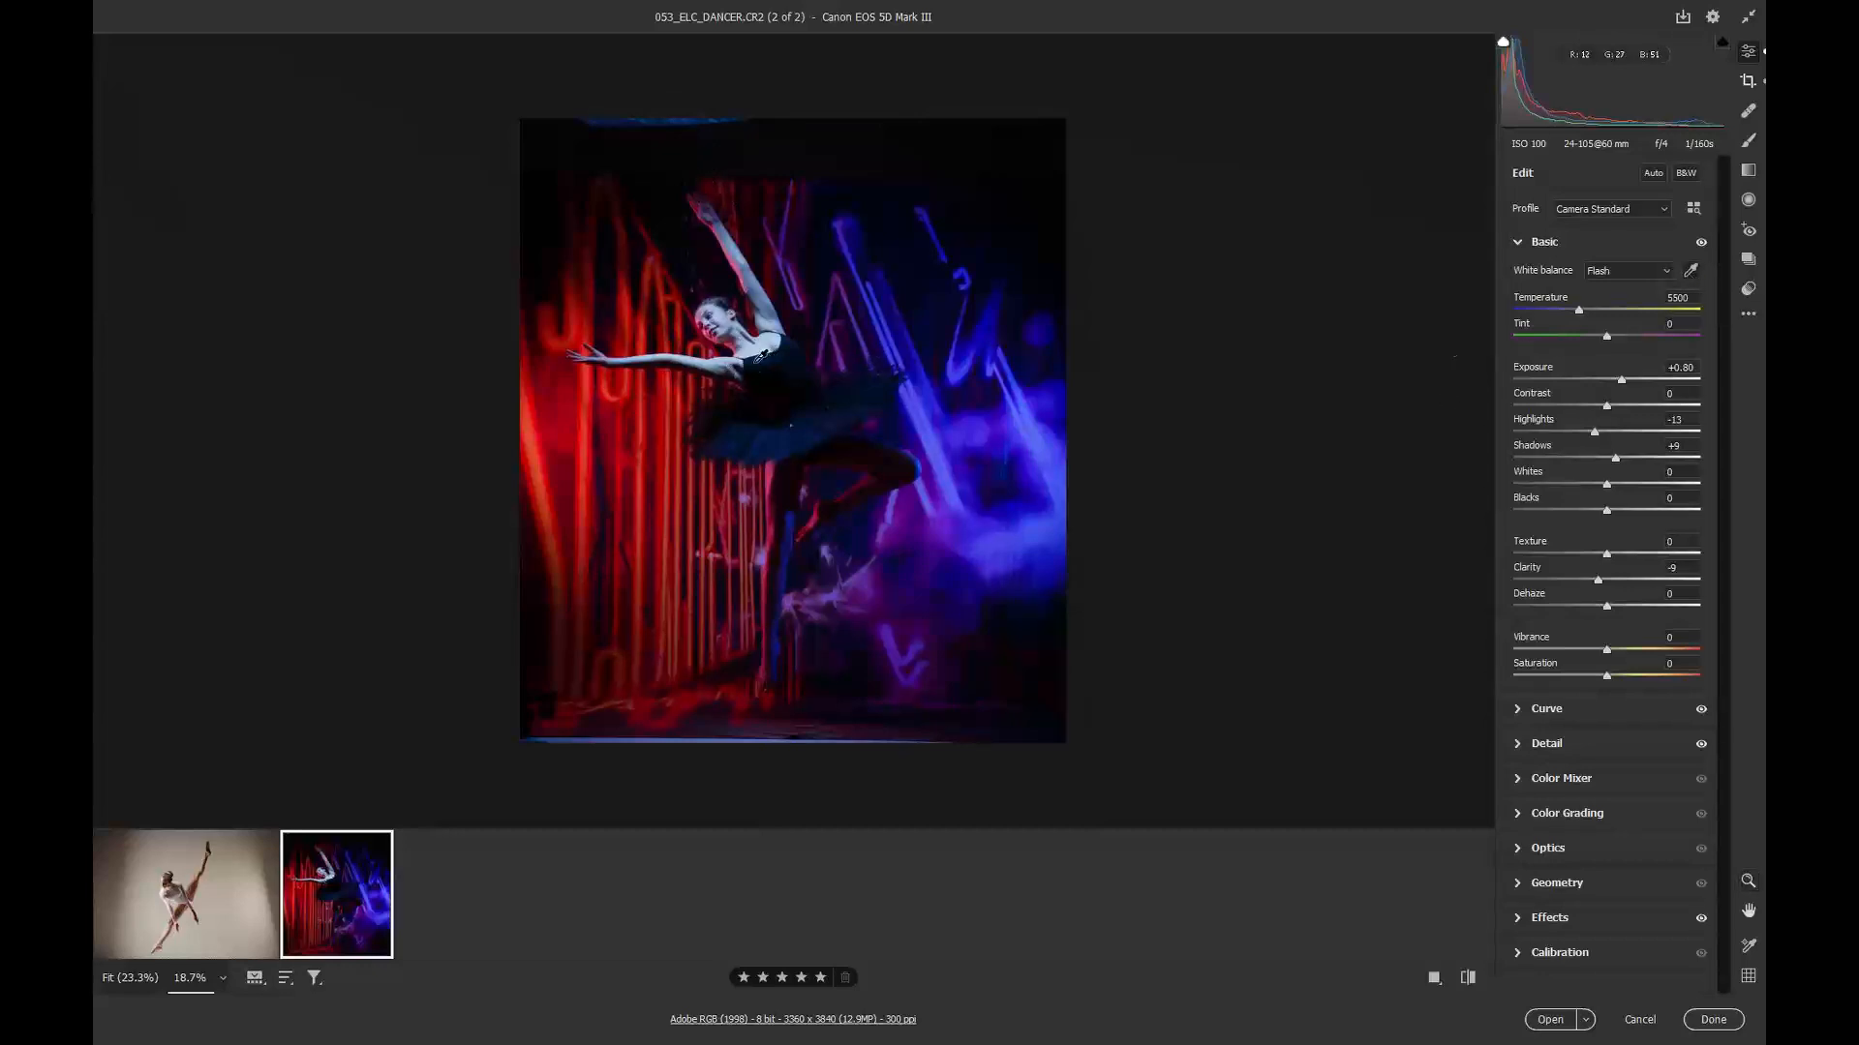
pyautogui.click(759, 357)
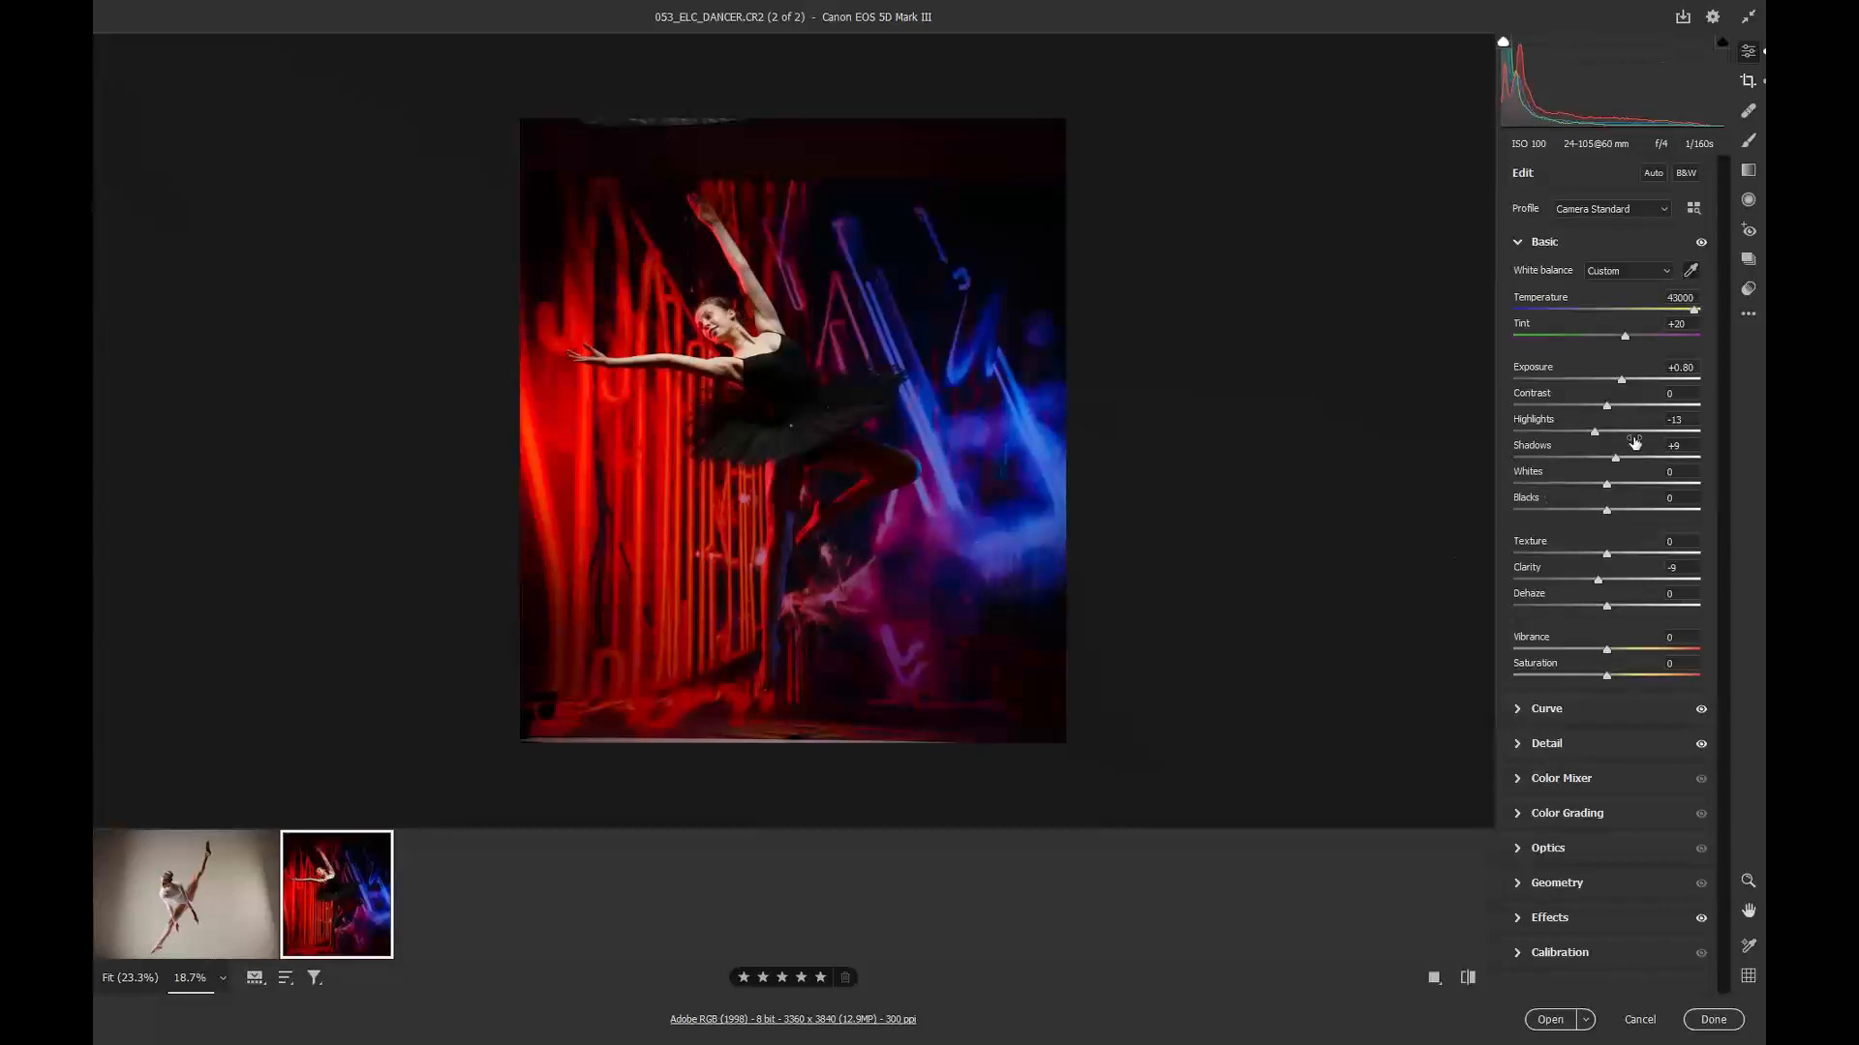
pyautogui.moveTo(1626, 459); pyautogui.dragTo(1674, 461)
# Step: Recrop the red-and-blue image, trimming the top and bottom edges and rotating it about -0.36°
pyautogui.press('c')
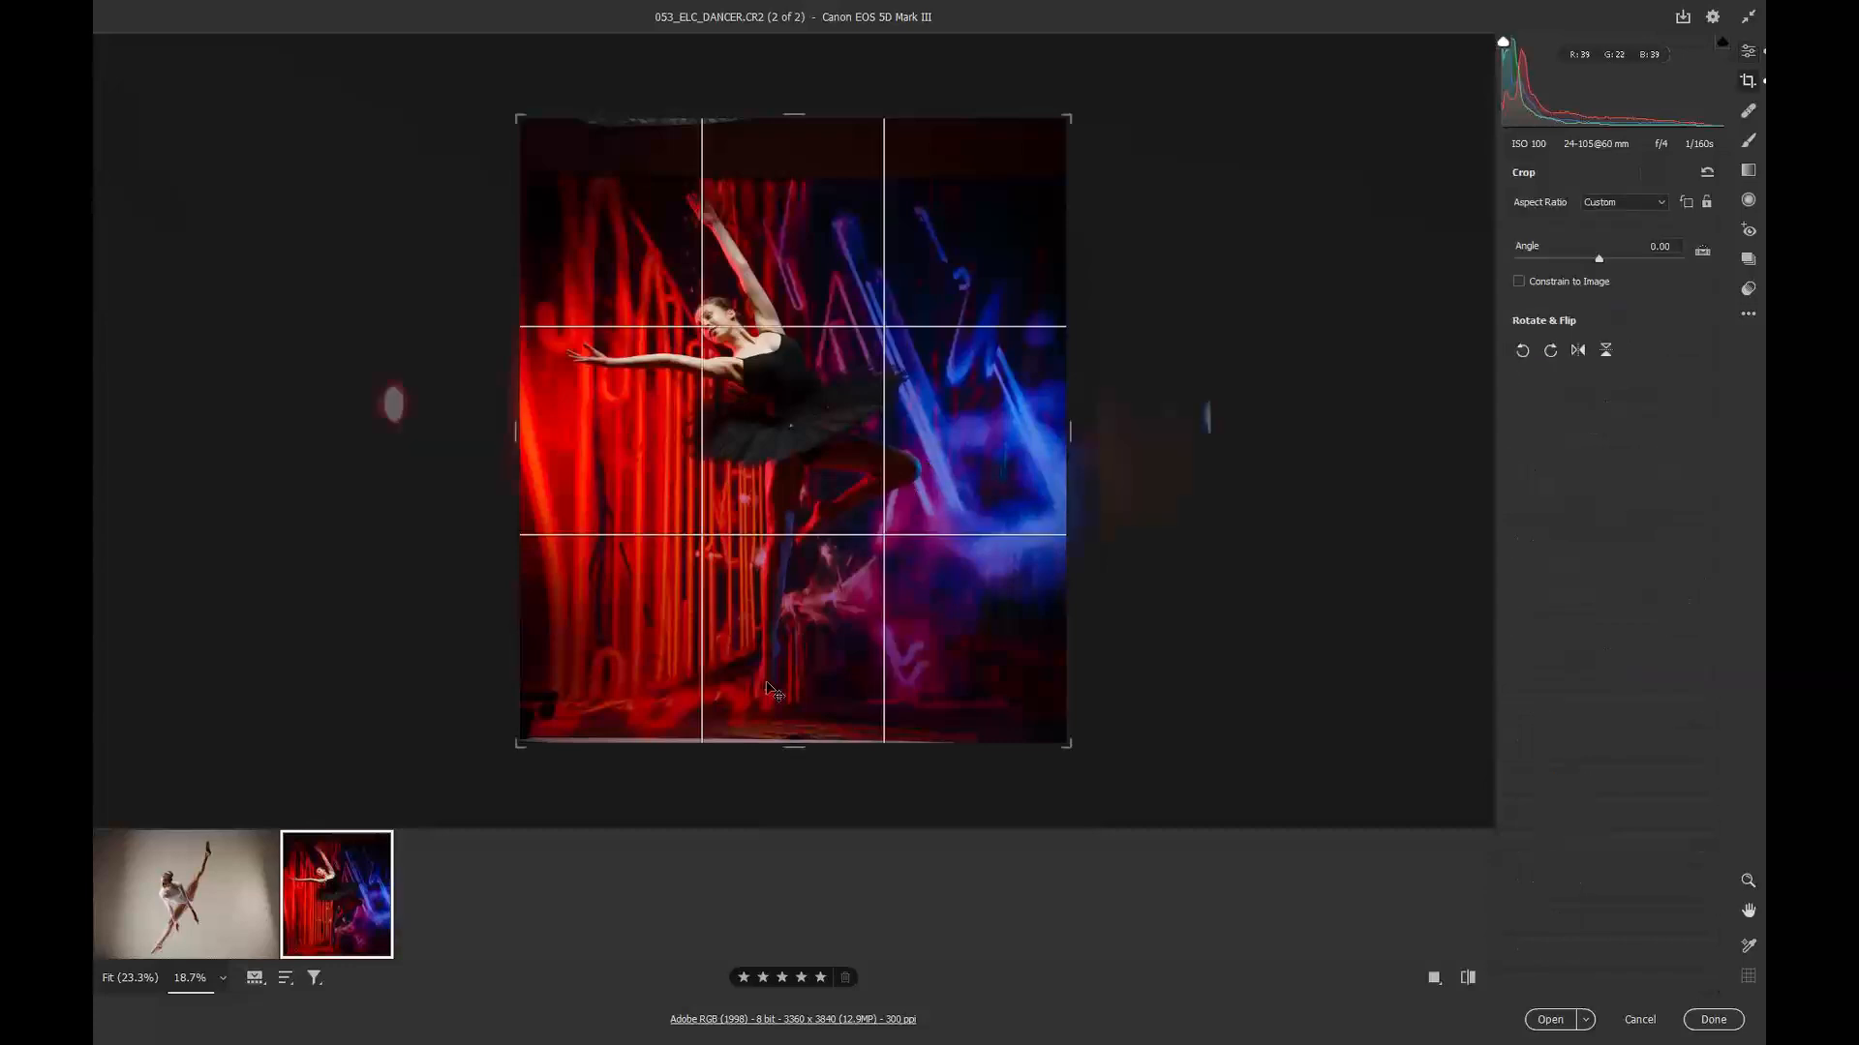
pyautogui.moveTo(796, 750); pyautogui.dragTo(793, 742)
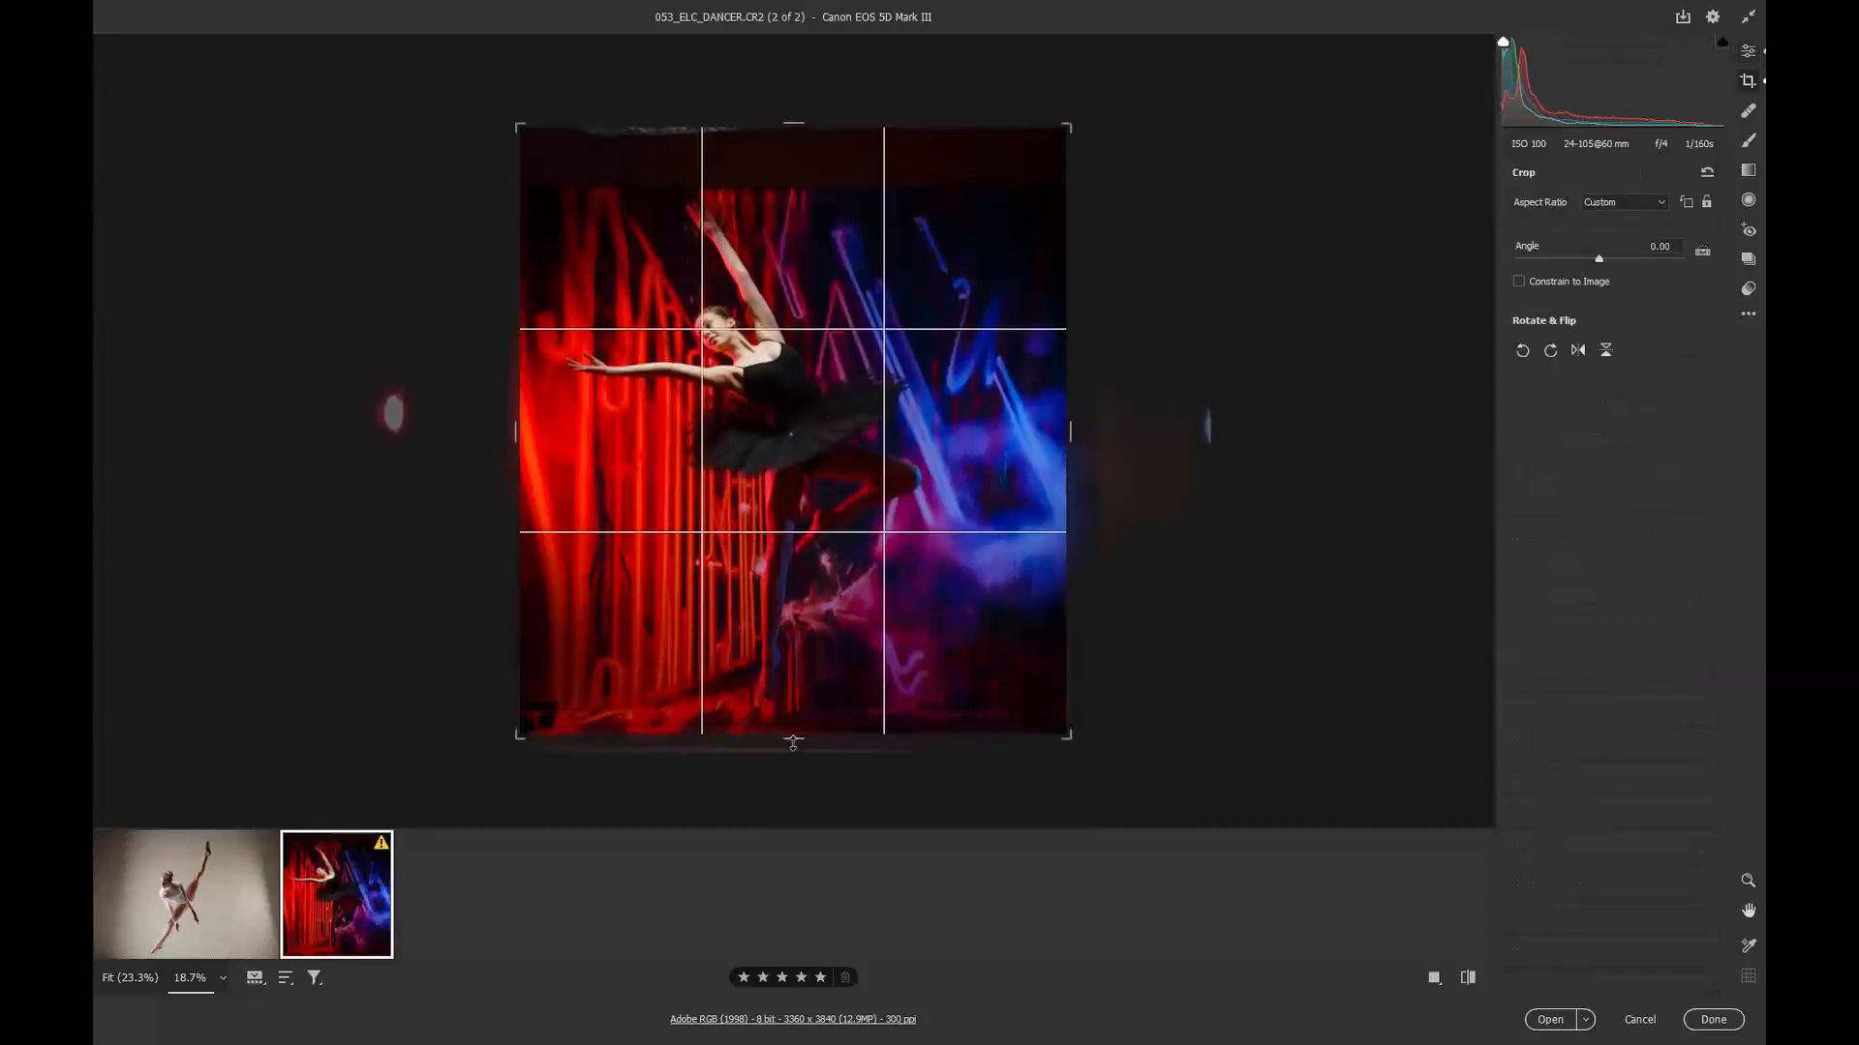
pyautogui.moveTo(1154, 188); pyautogui.dragTo(1119, 178)
pyautogui.moveTo(793, 126); pyautogui.dragTo(790, 134)
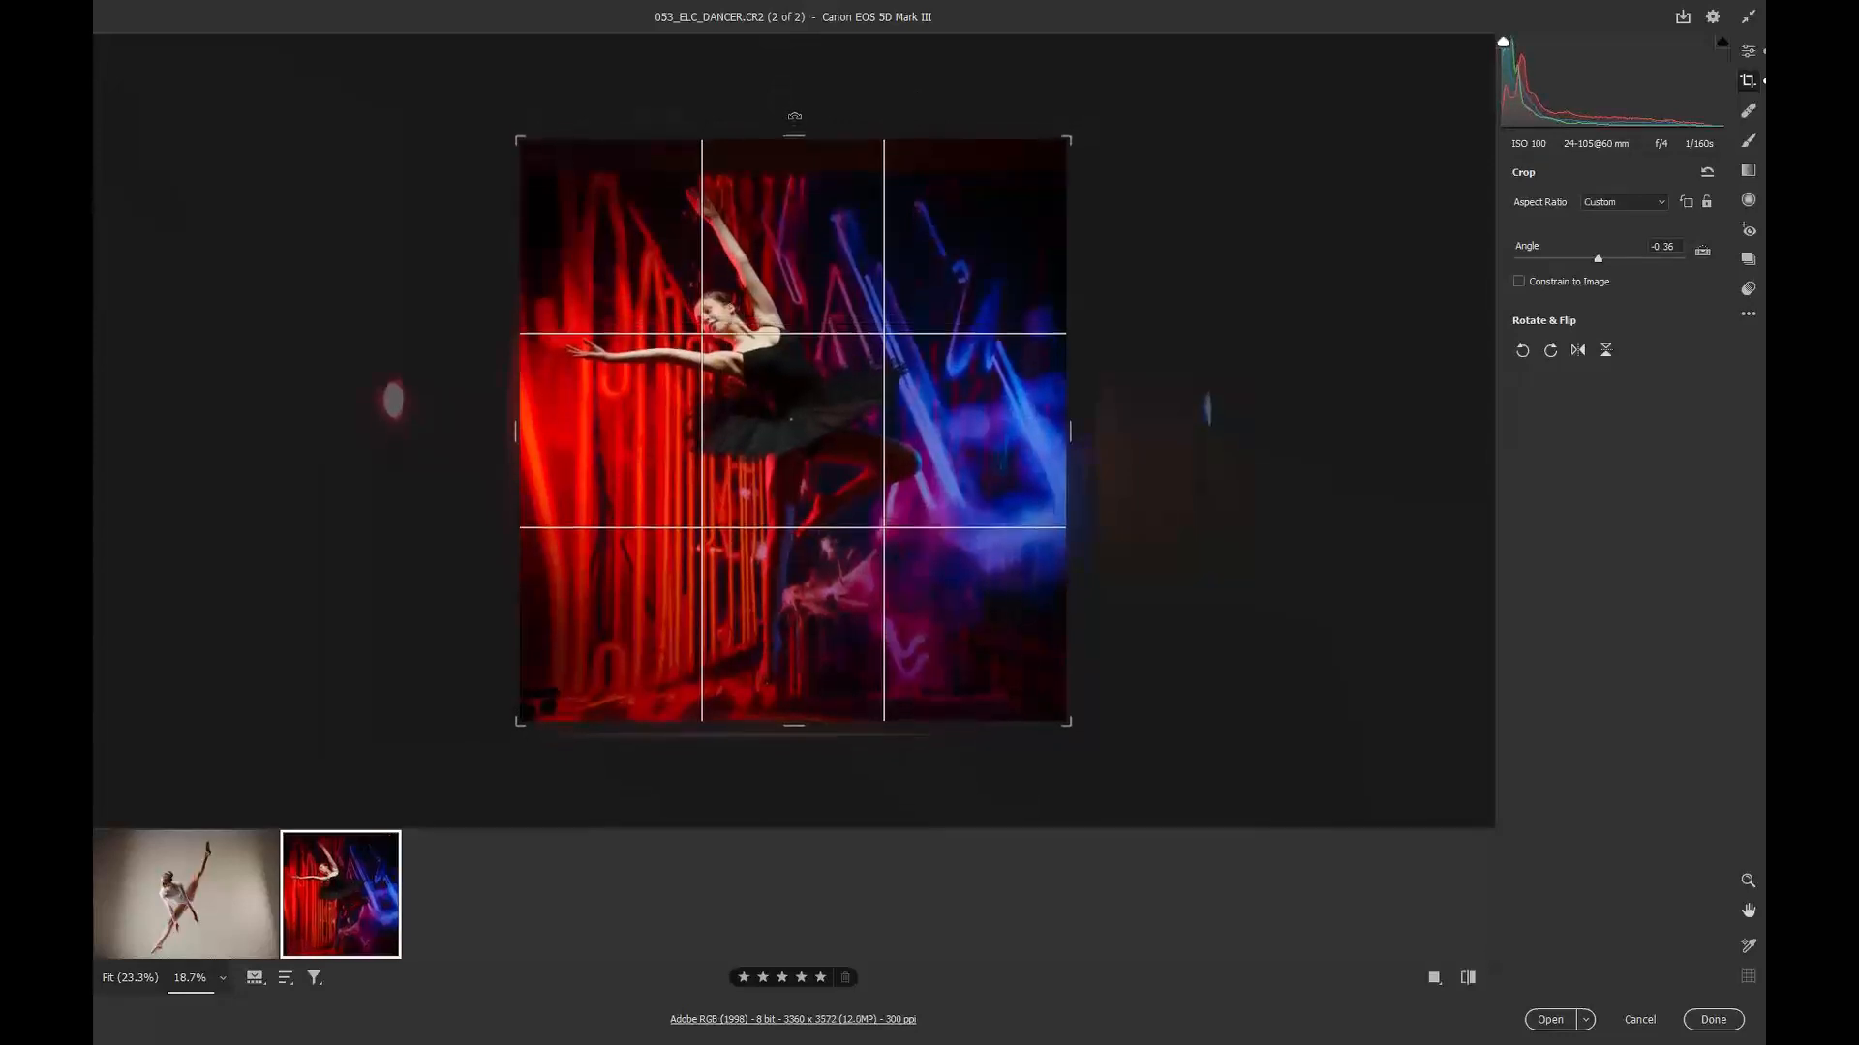
pyautogui.moveTo(796, 136); pyautogui.dragTo(792, 155)
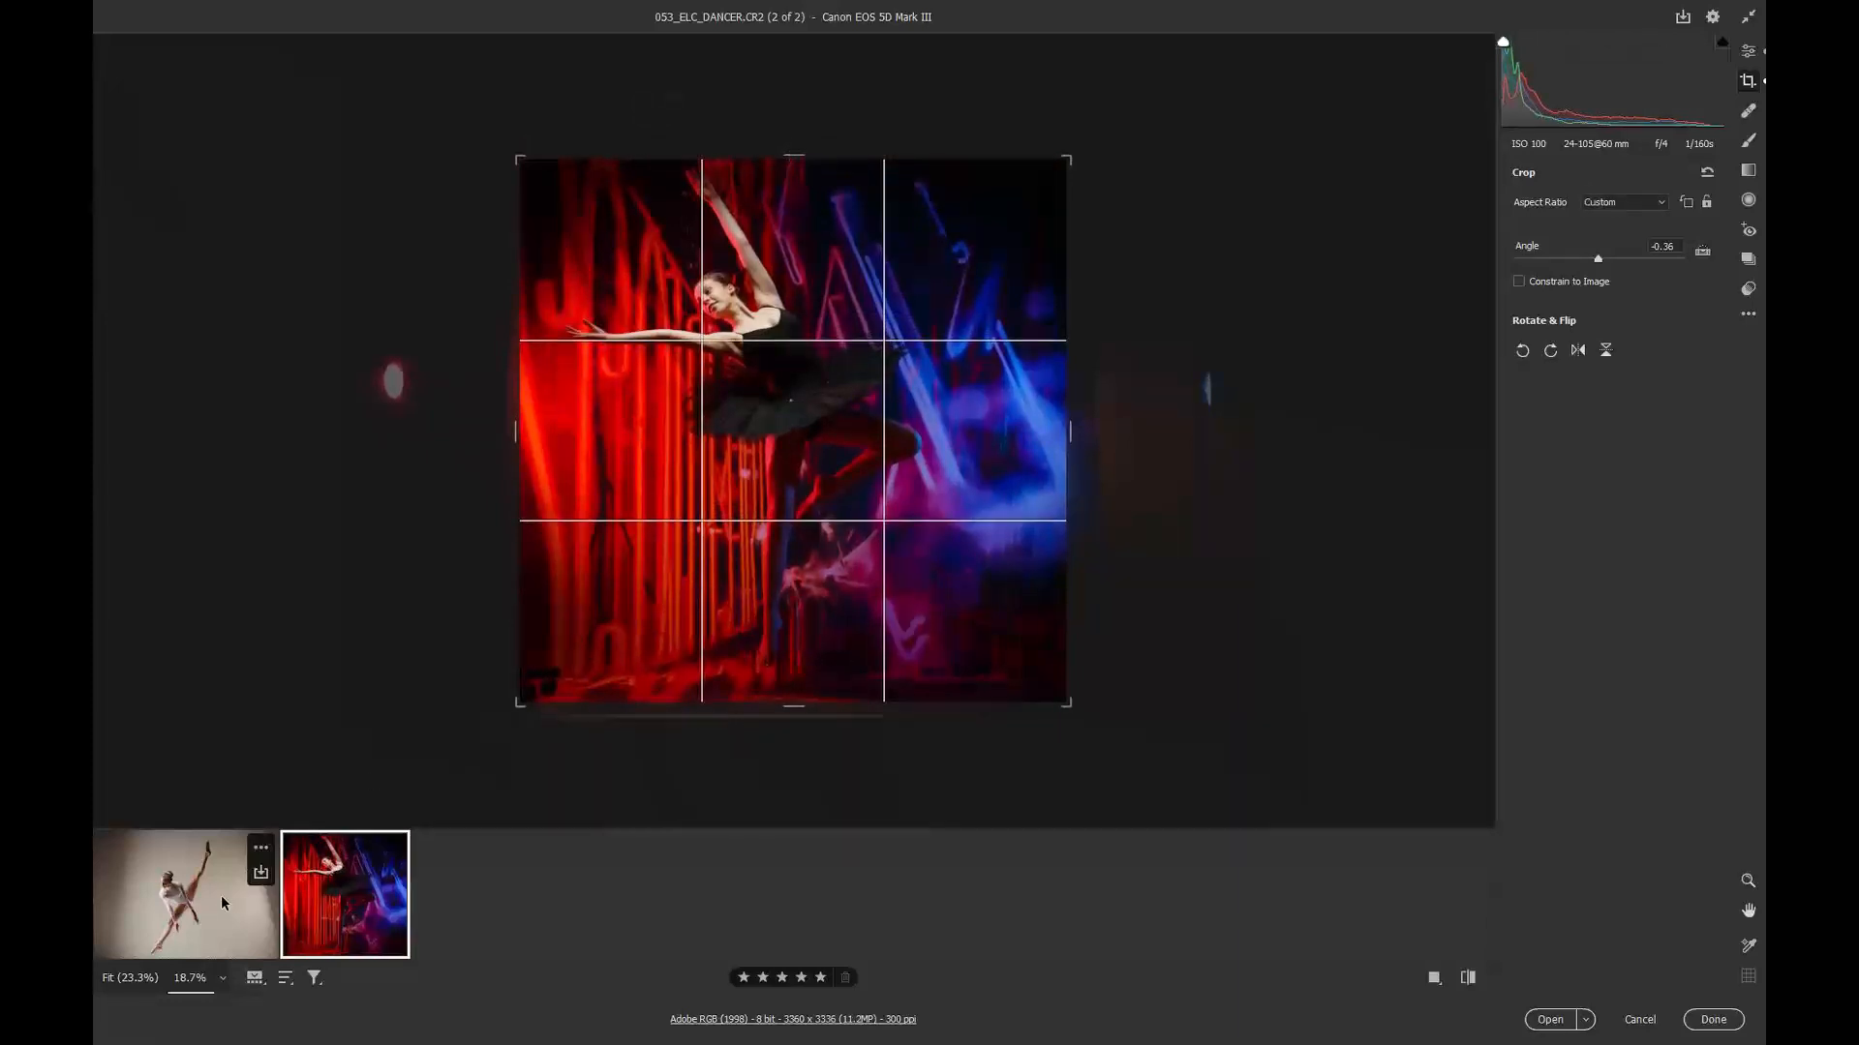
# Step: Select both images and save them as JPEGs to the 02 03 Saffron Dancer (1) folder
pyautogui.keyDown('shift'); pyautogui.click(256, 862); pyautogui.keyUp('shift')
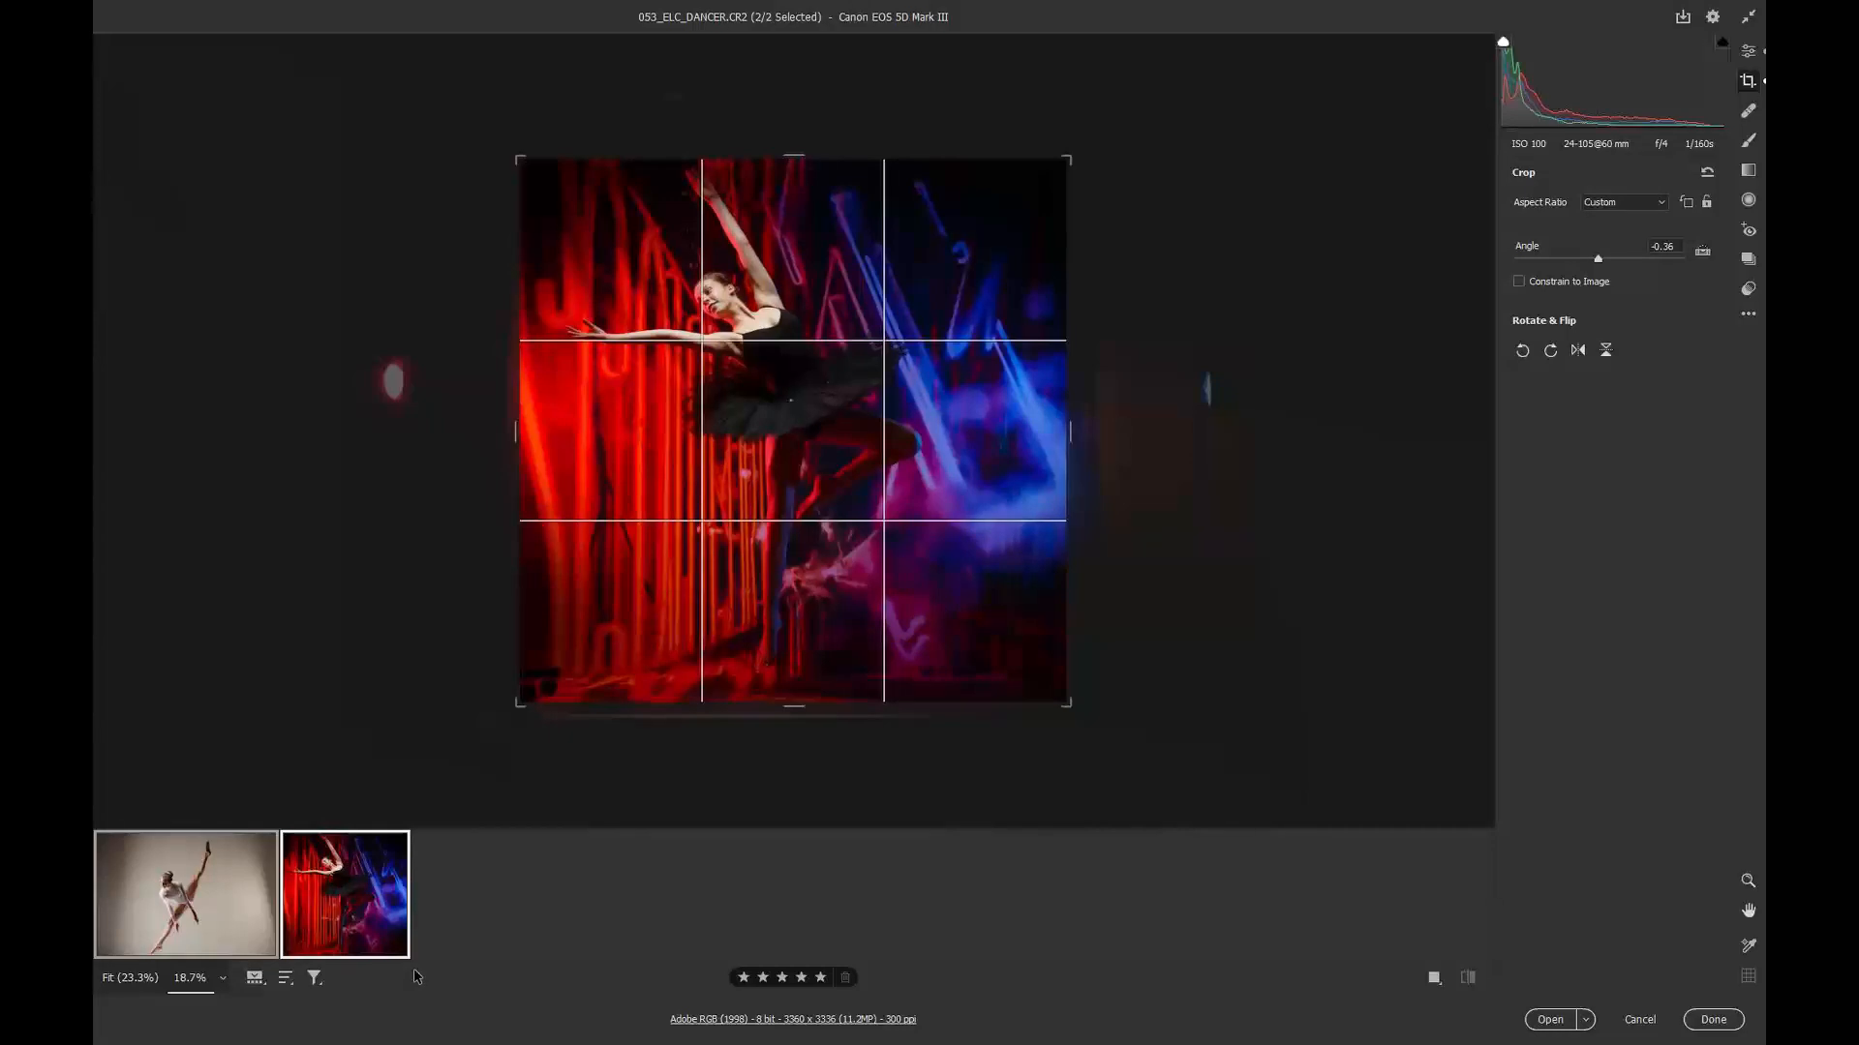
pyautogui.click(1683, 18)
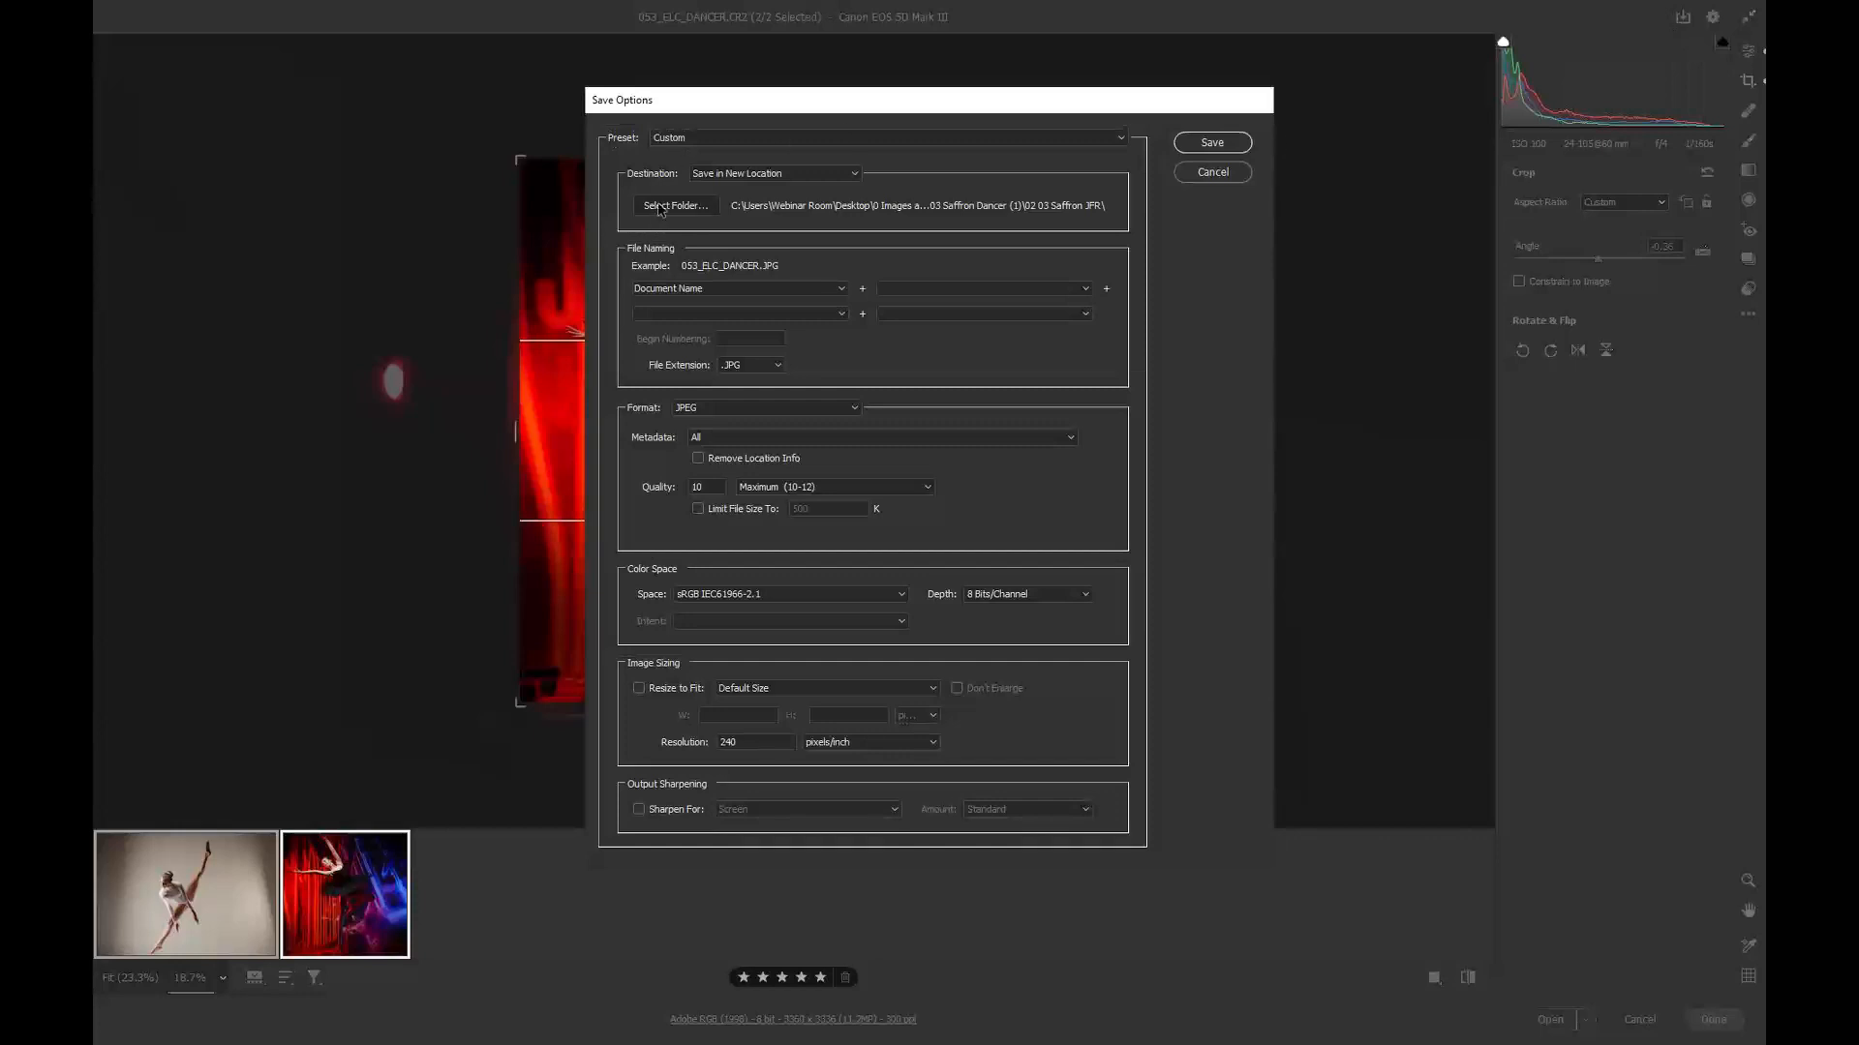
pyautogui.click(658, 209)
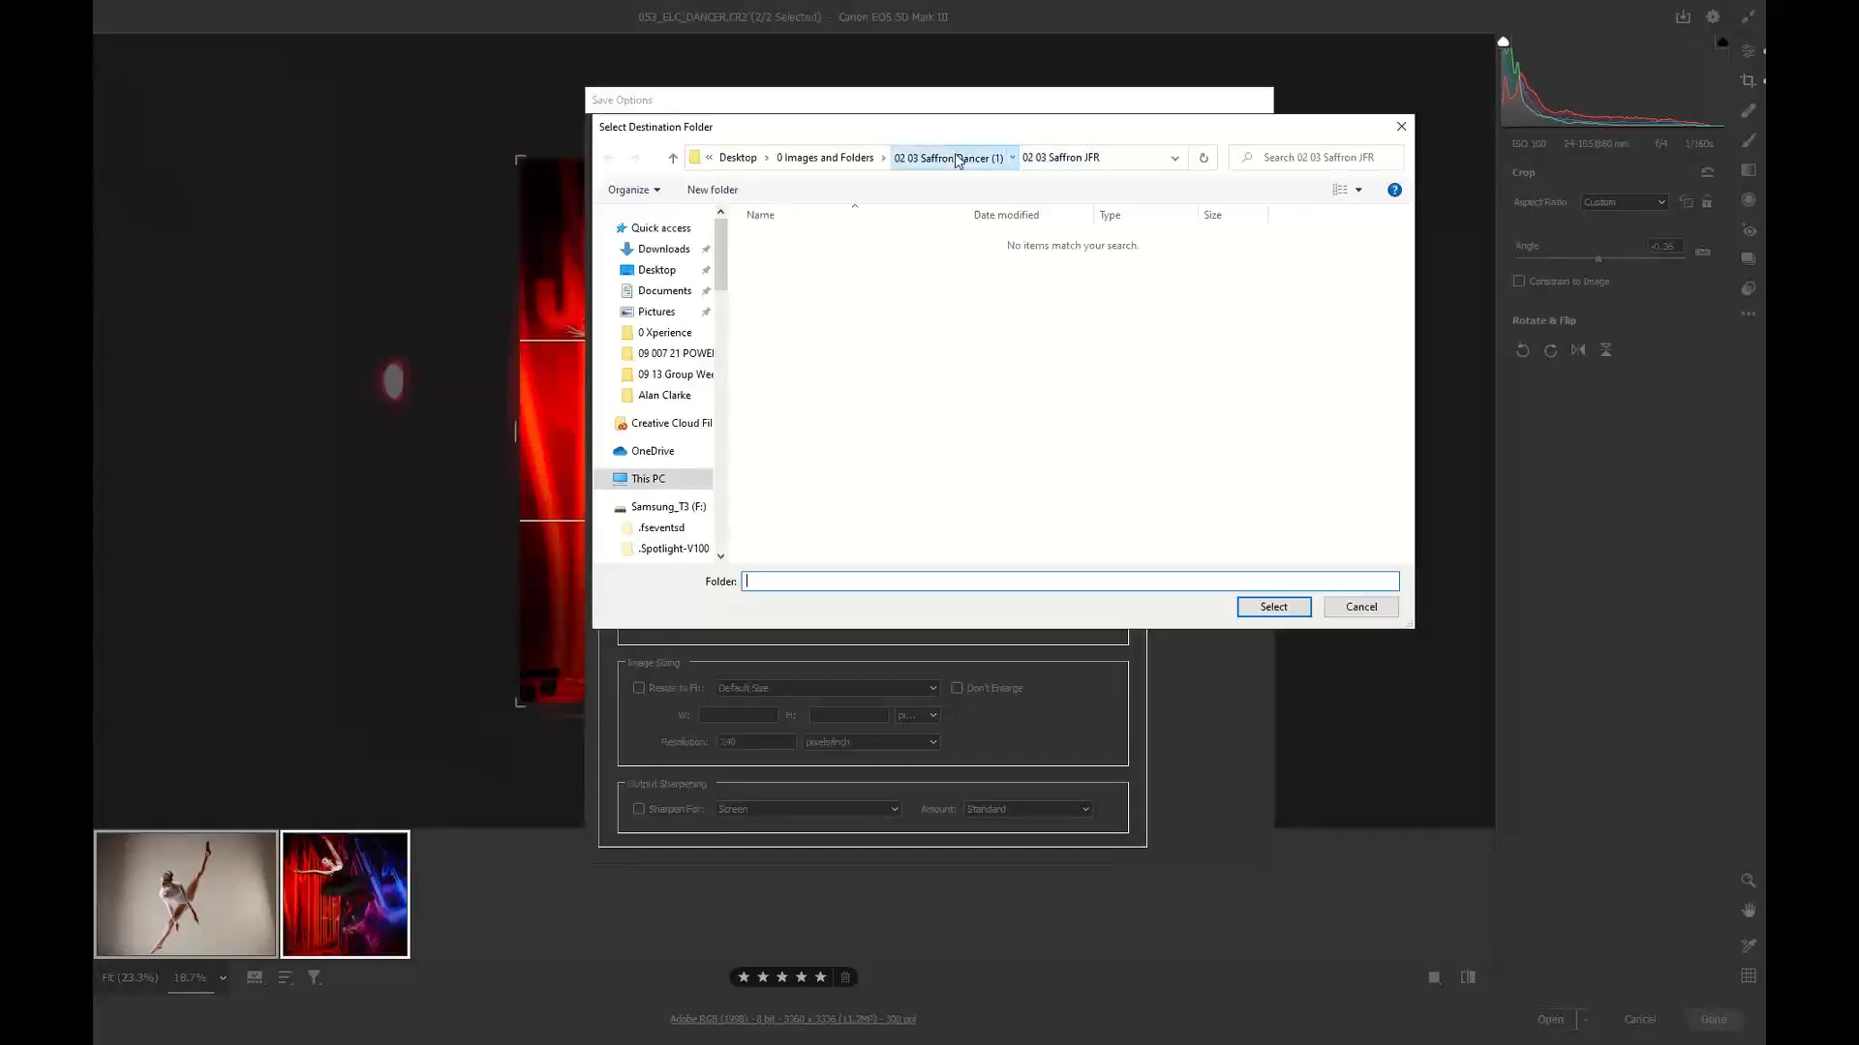
pyautogui.click(955, 159)
pyautogui.click(1273, 607)
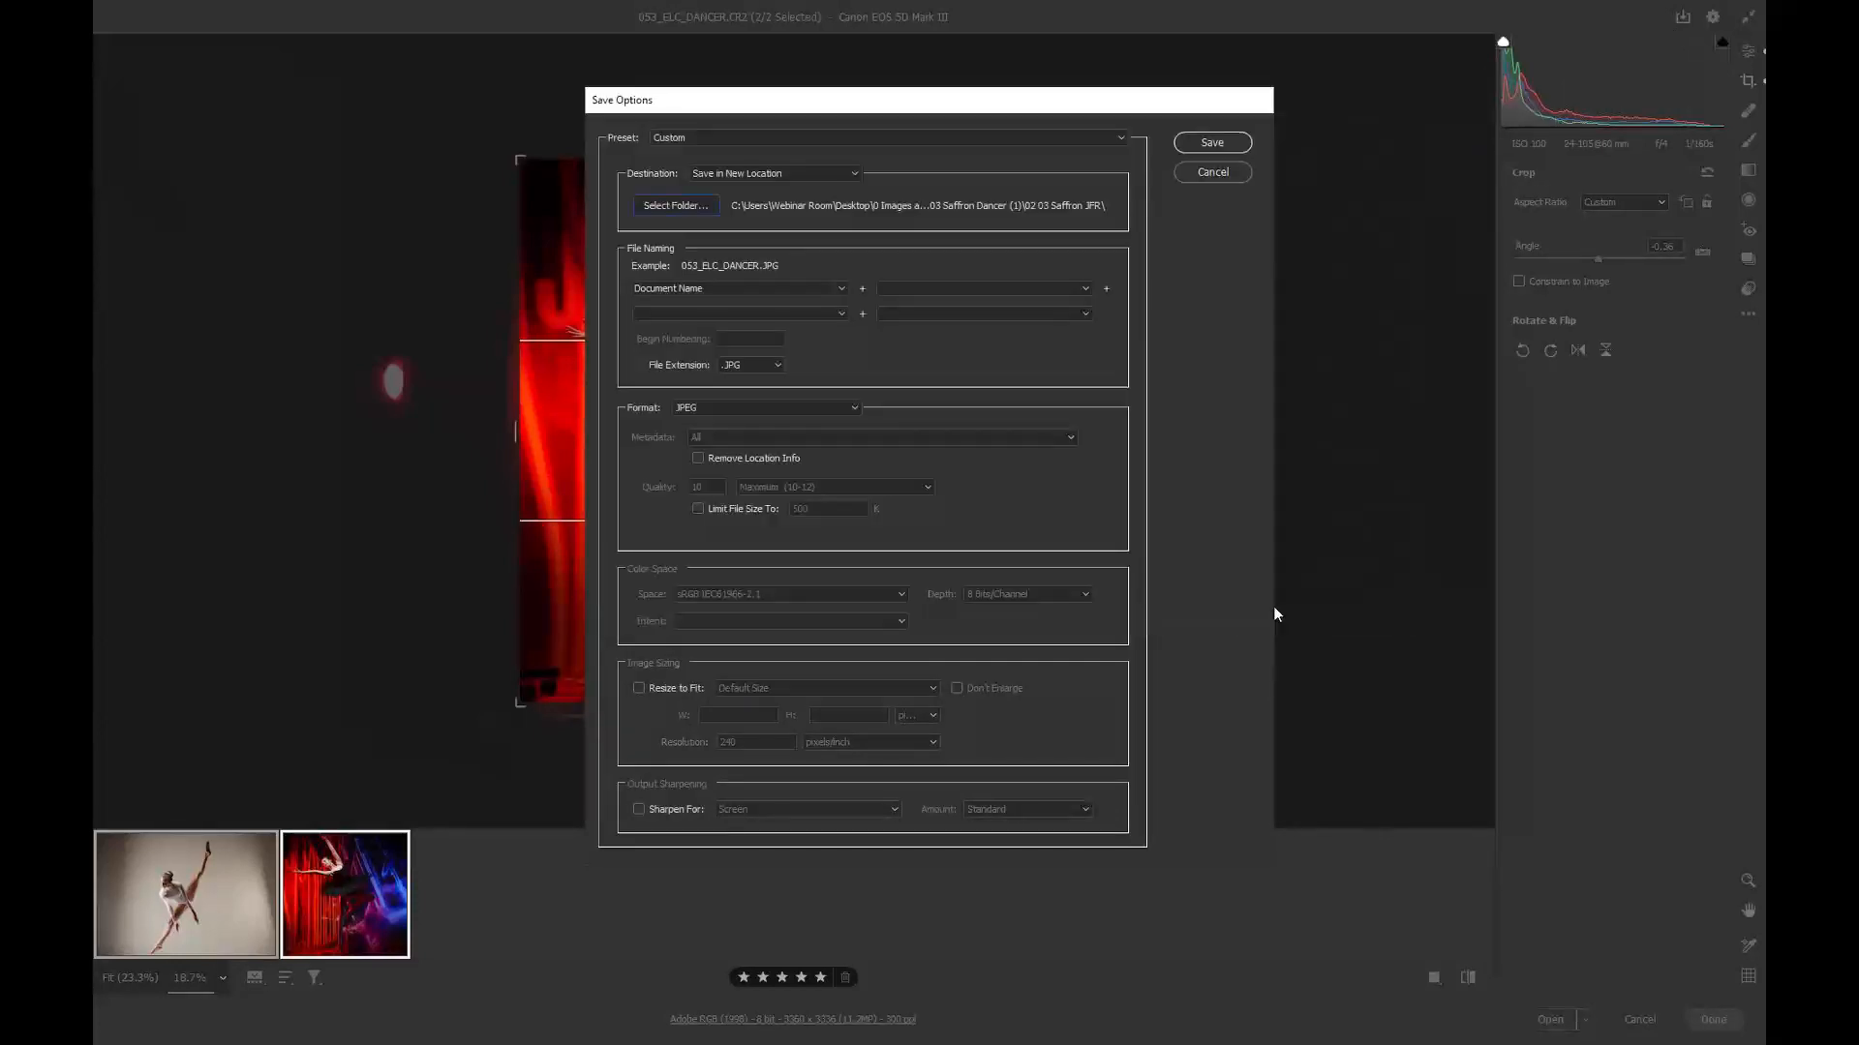
pyautogui.click(1214, 144)
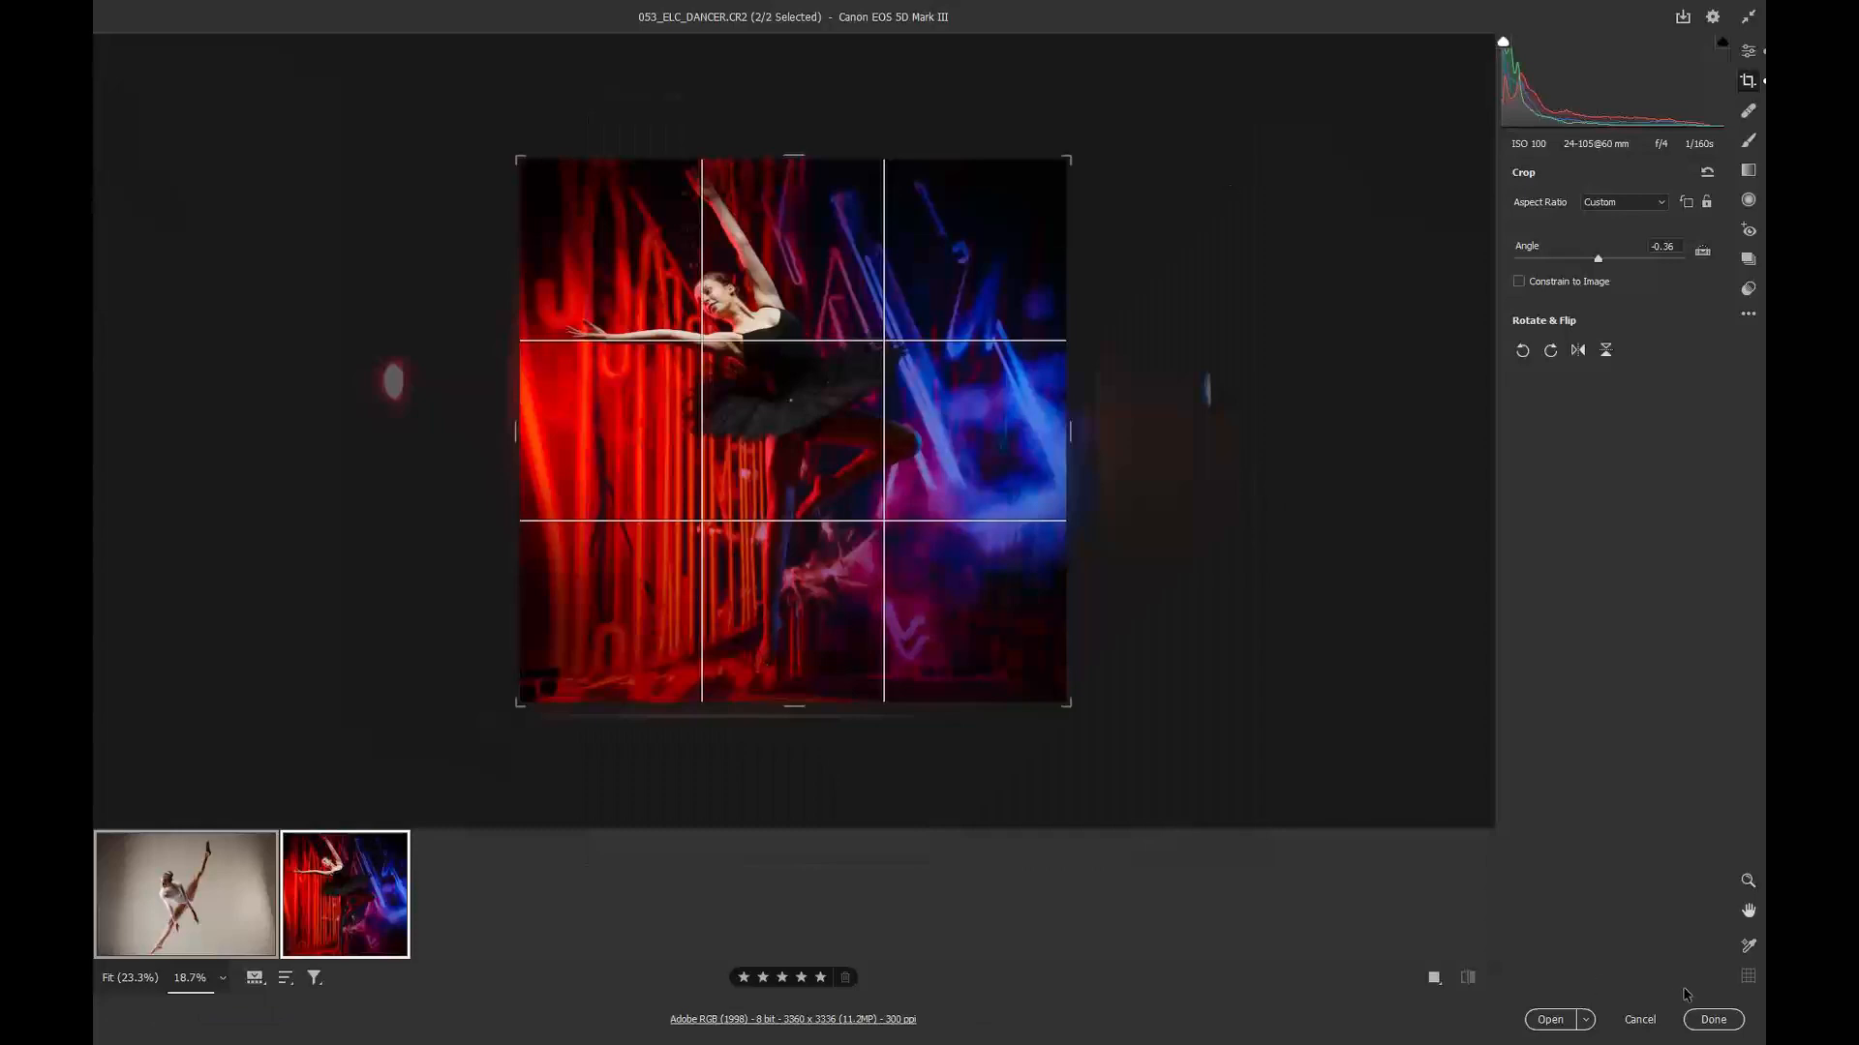
# Step: Close Camera Raw and open both exported dancer JPEGs from 02 03 Saffron Dancer (1) in Photoshop
pyautogui.click(1713, 1020)
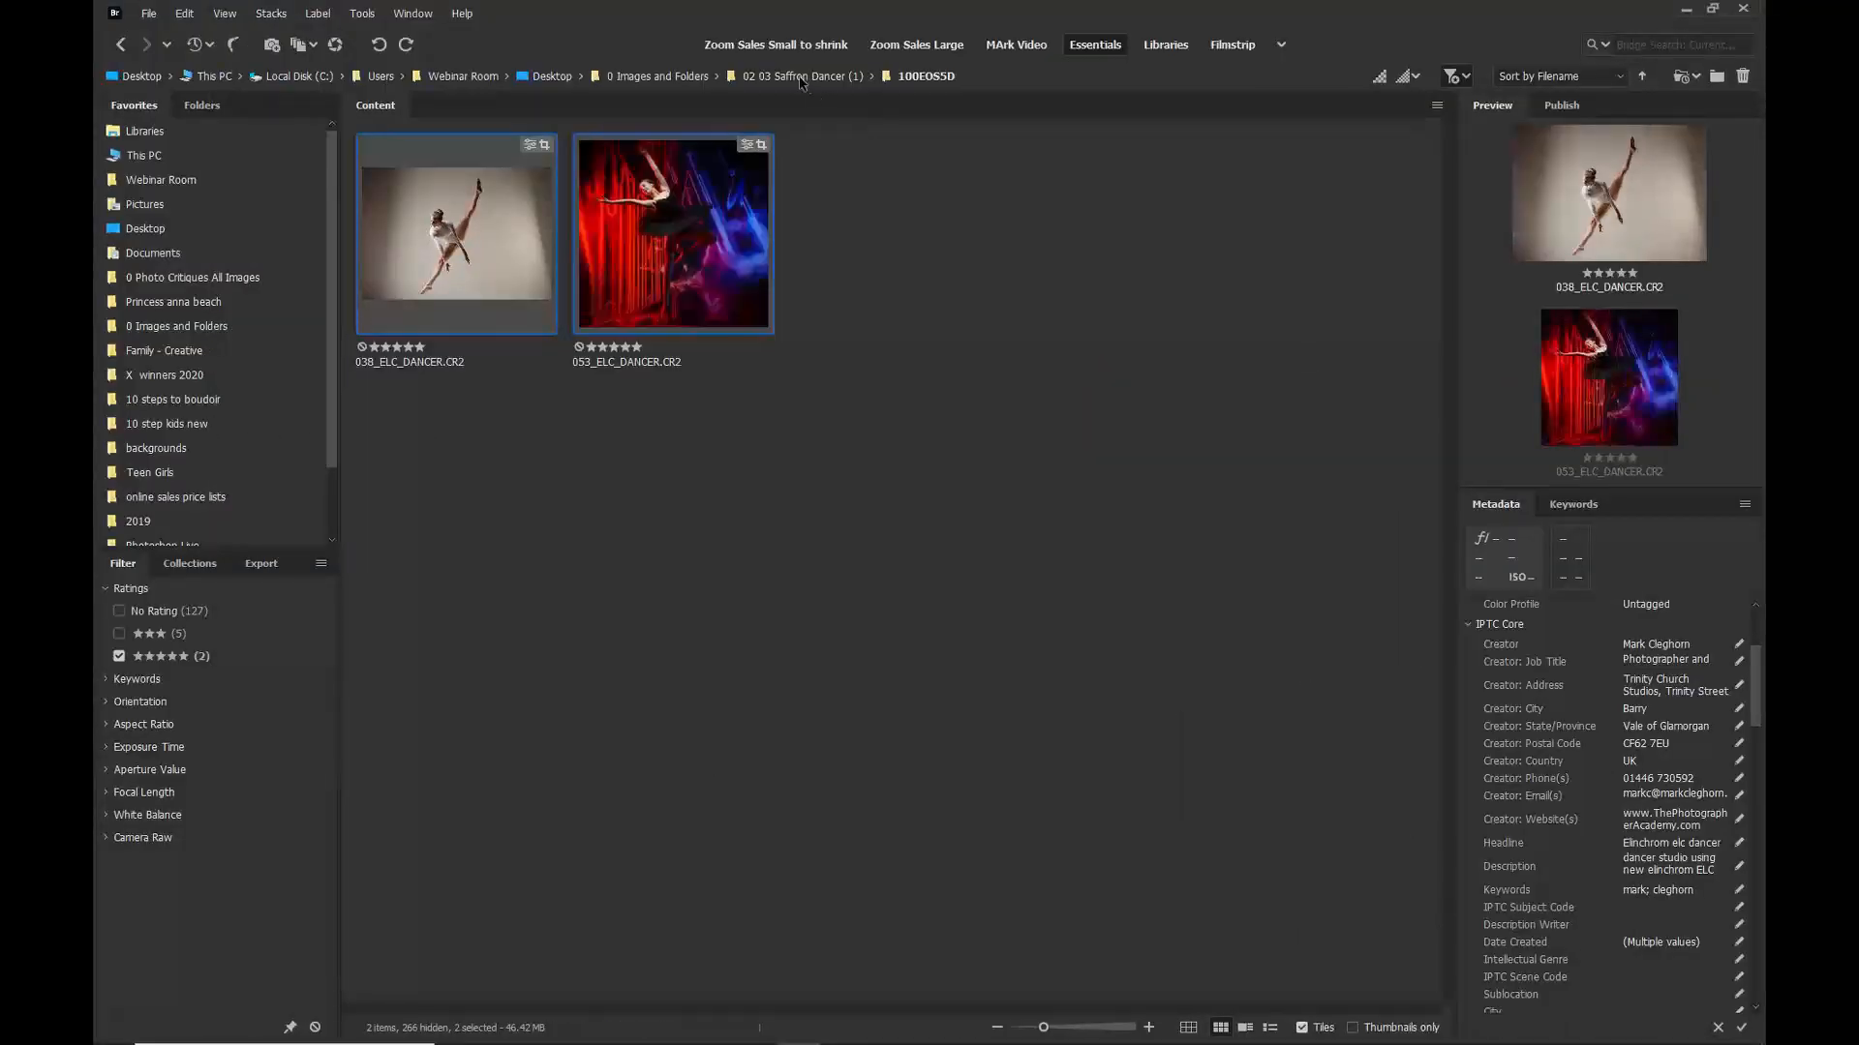
pyautogui.click(800, 77)
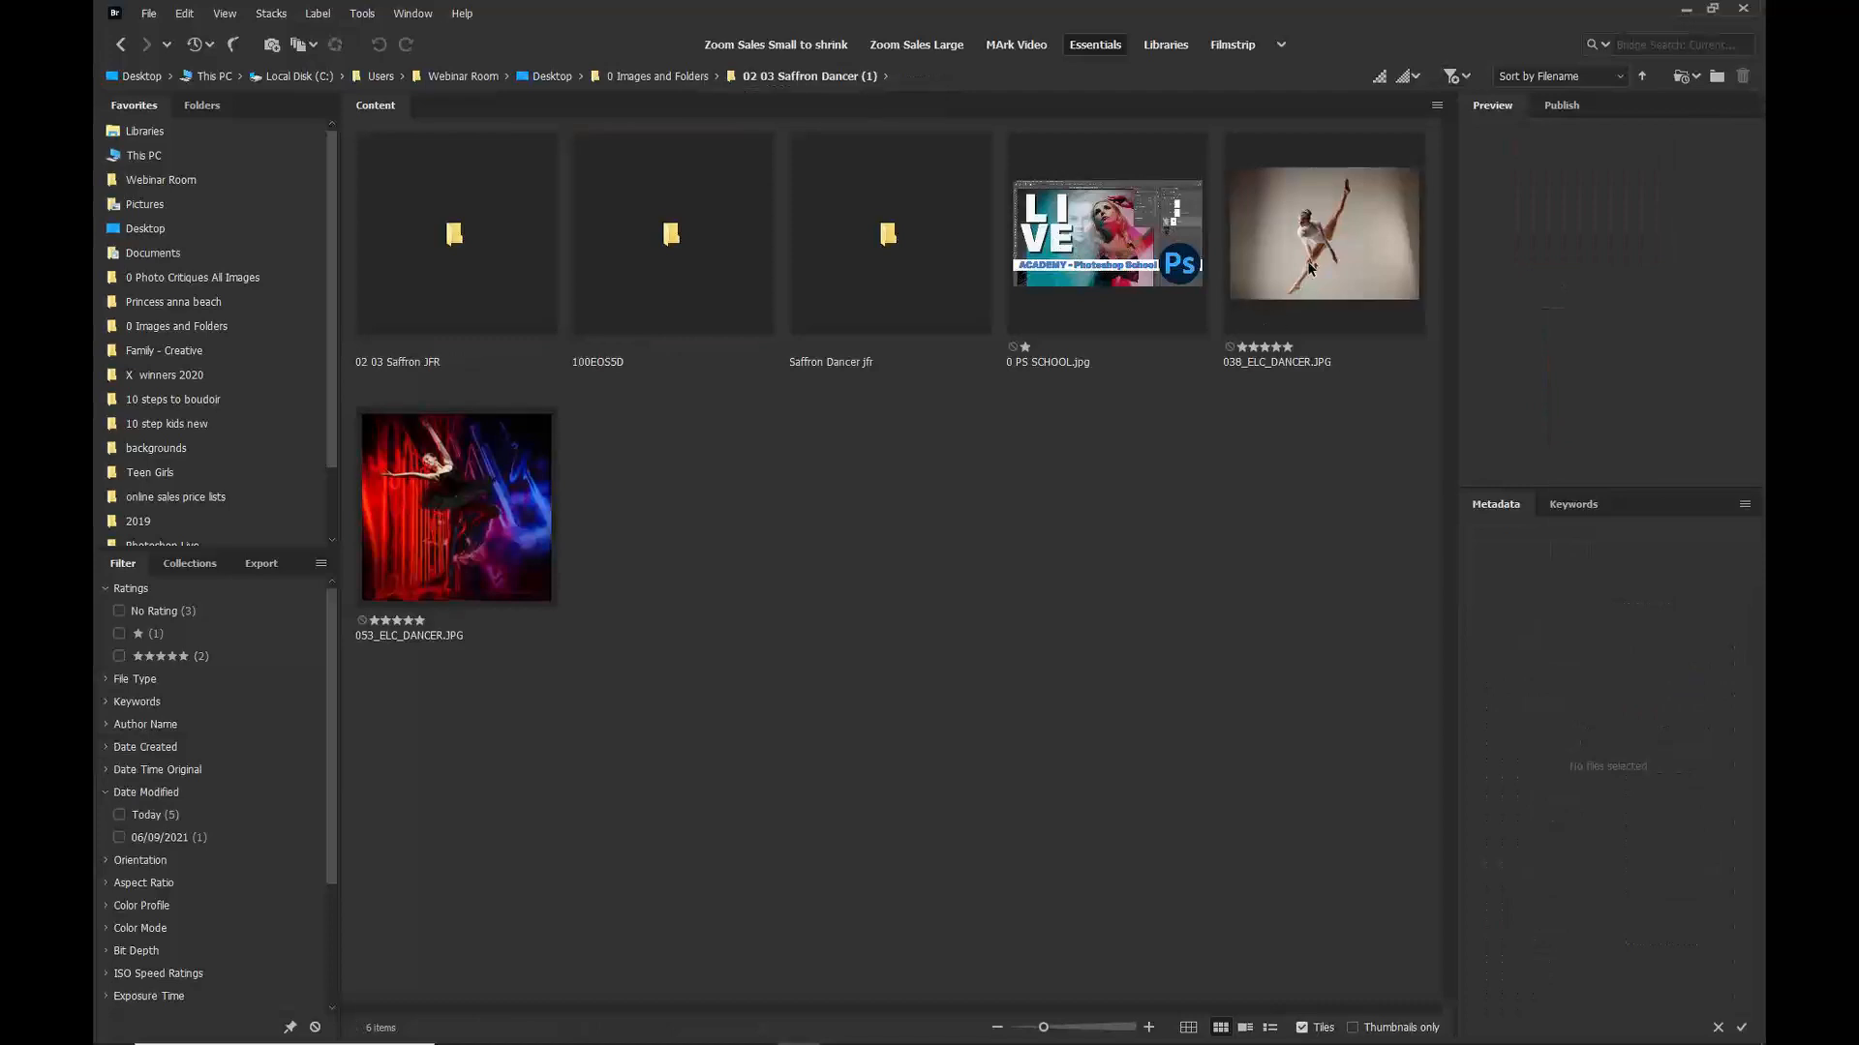
pyautogui.click(1293, 298)
pyautogui.click(477, 502)
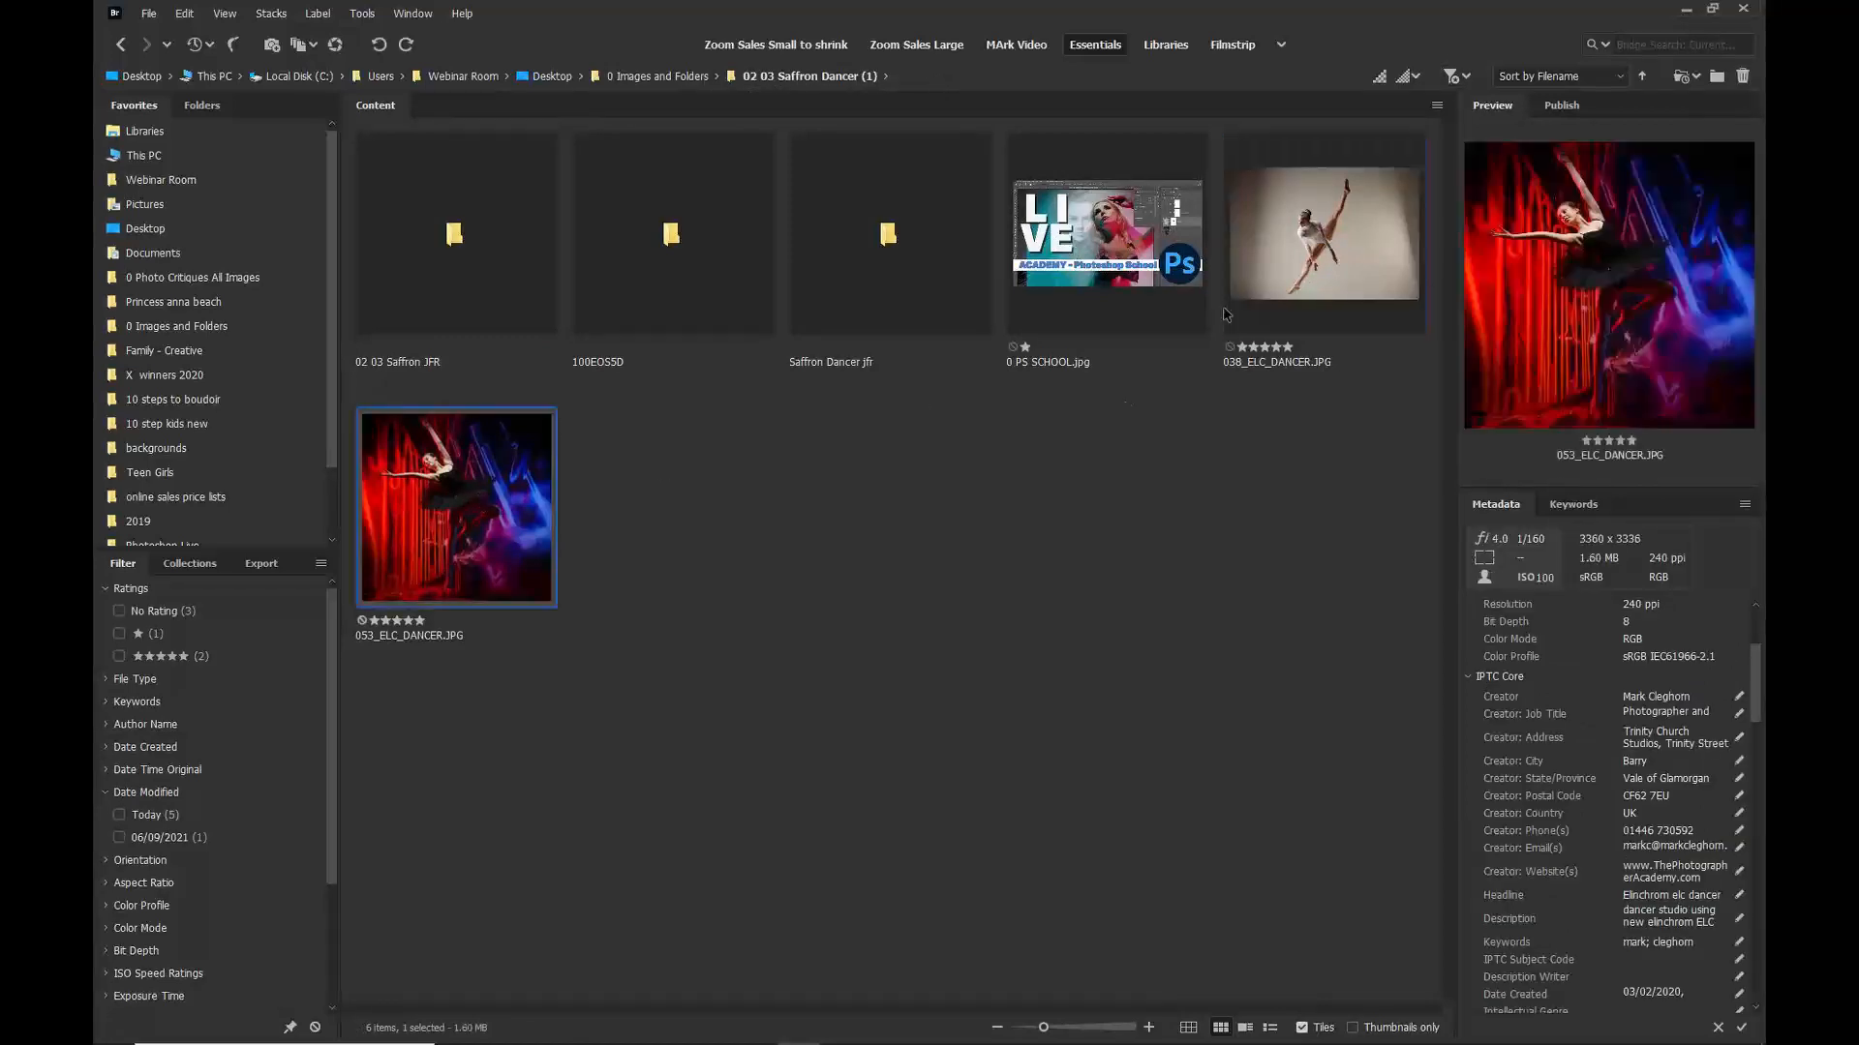
pyautogui.keyDown('ctrl'); pyautogui.click(1311, 289); pyautogui.keyUp('ctrl')
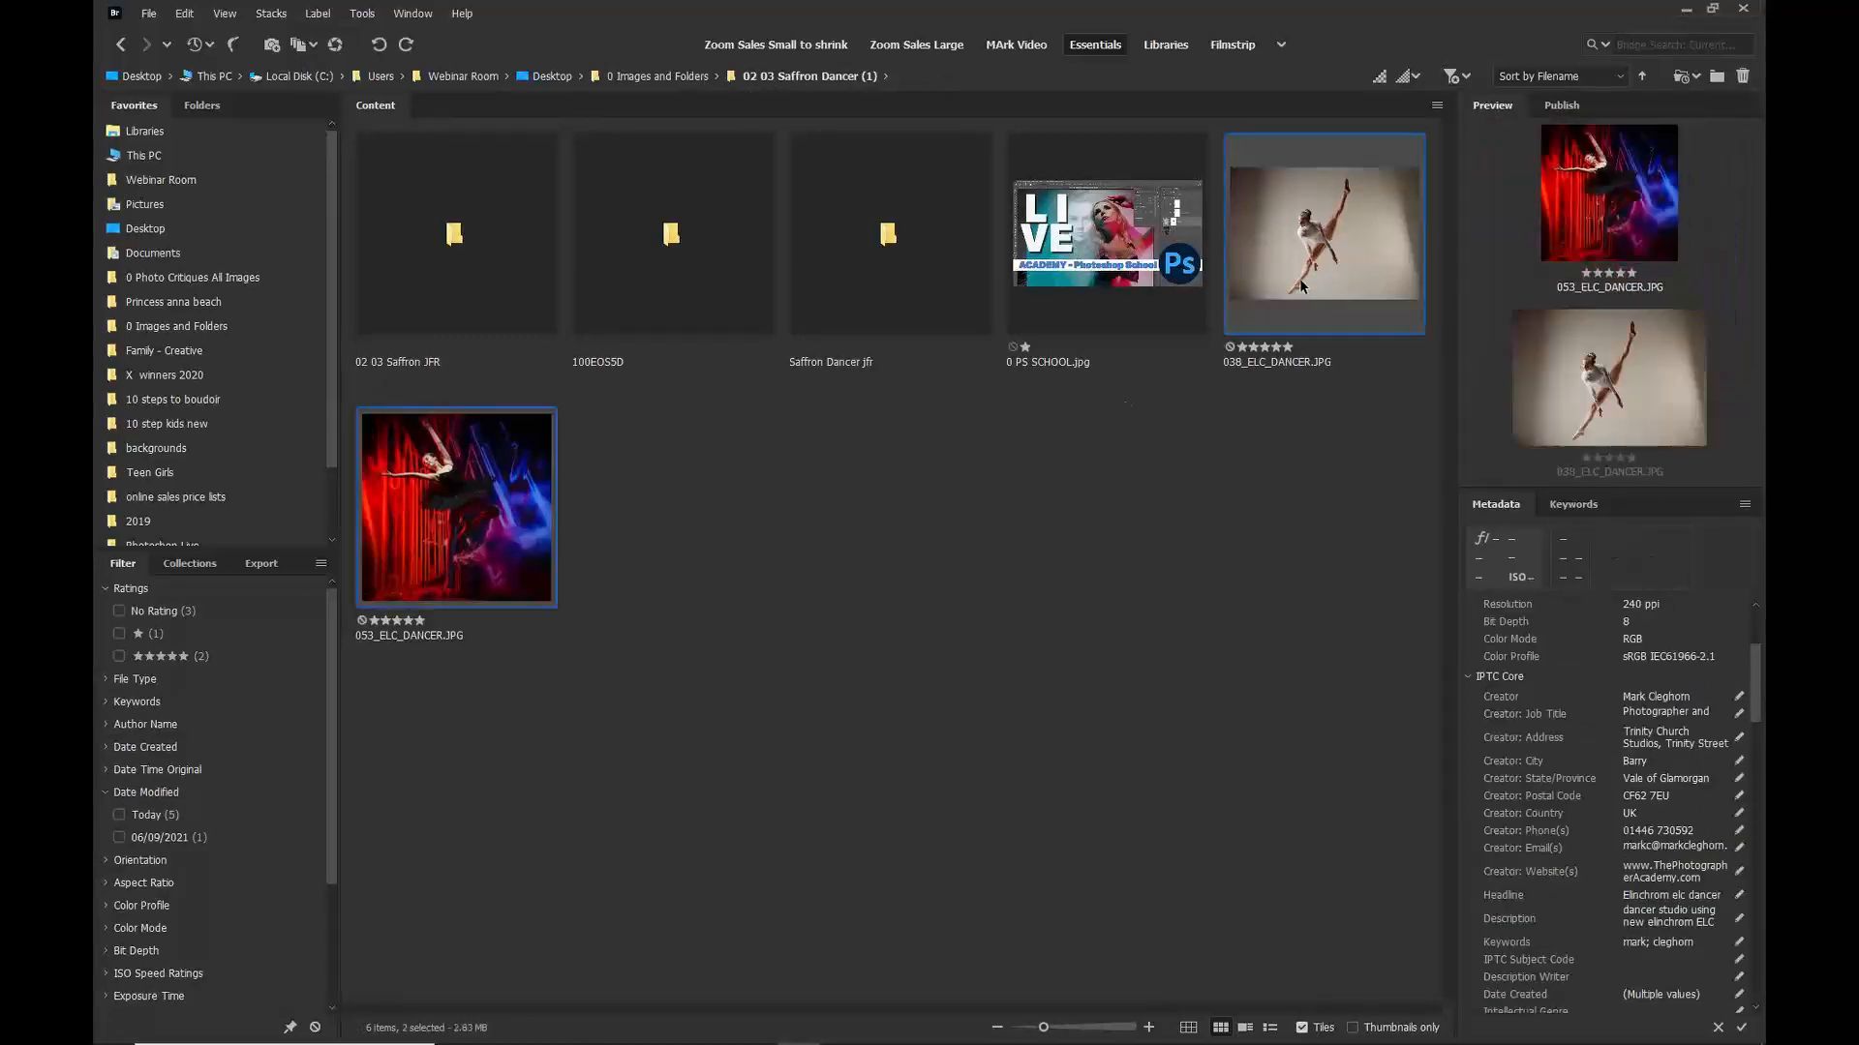
pyautogui.click(155, 16)
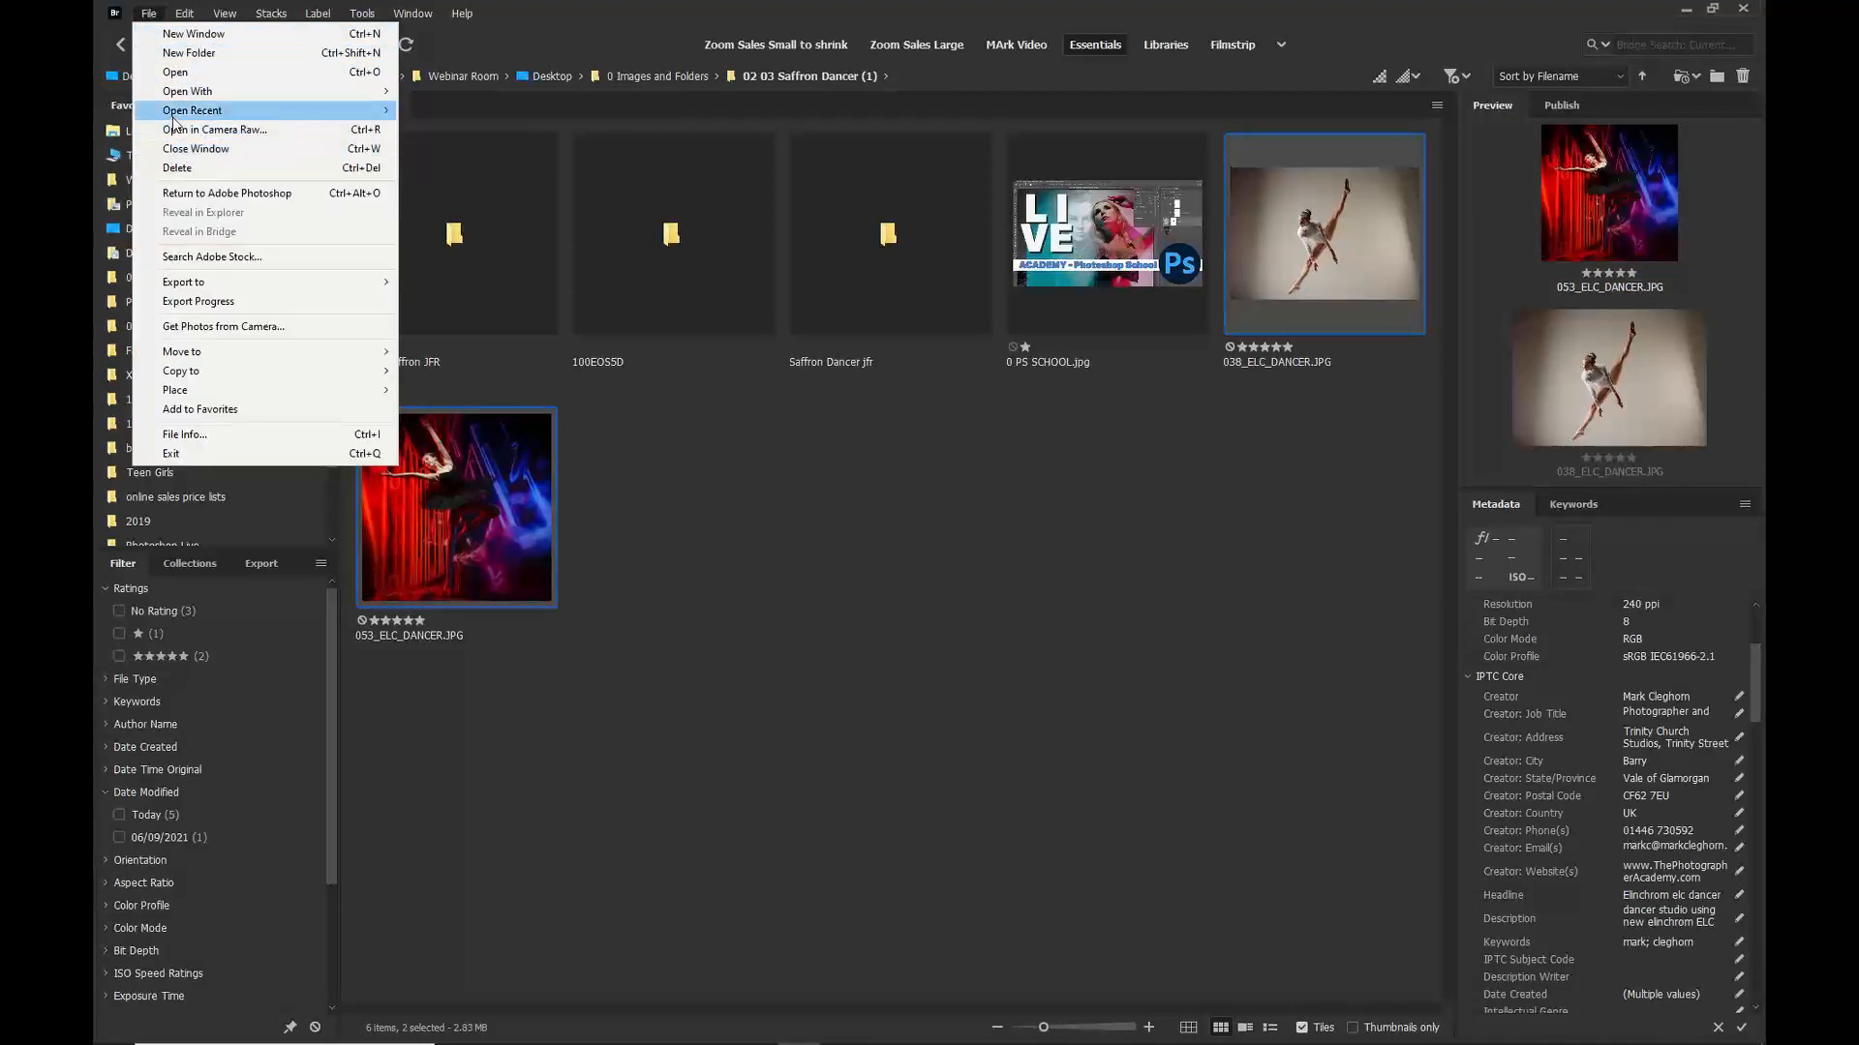
pyautogui.moveTo(232, 92)
pyautogui.click(523, 92)
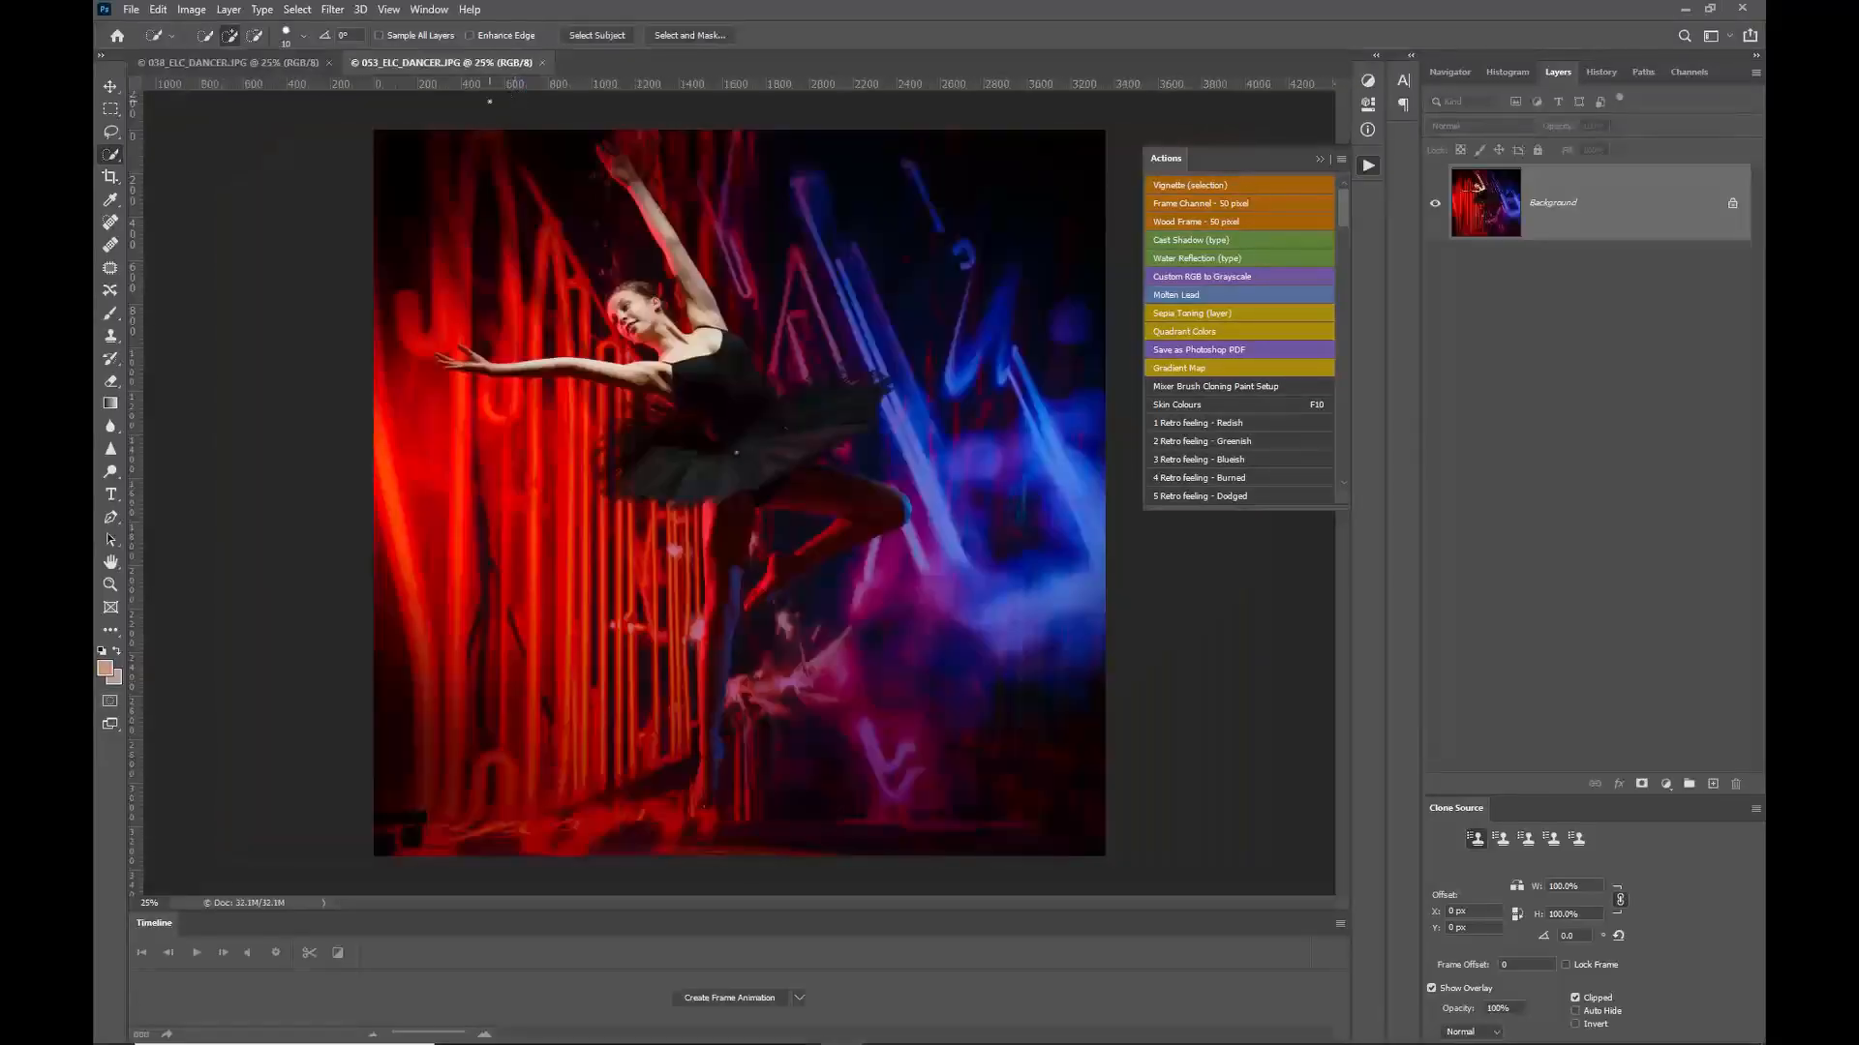
# Step: Switch to the 038_ELC_DANCER image and select the dancer with the selection tool
pyautogui.click(275, 62)
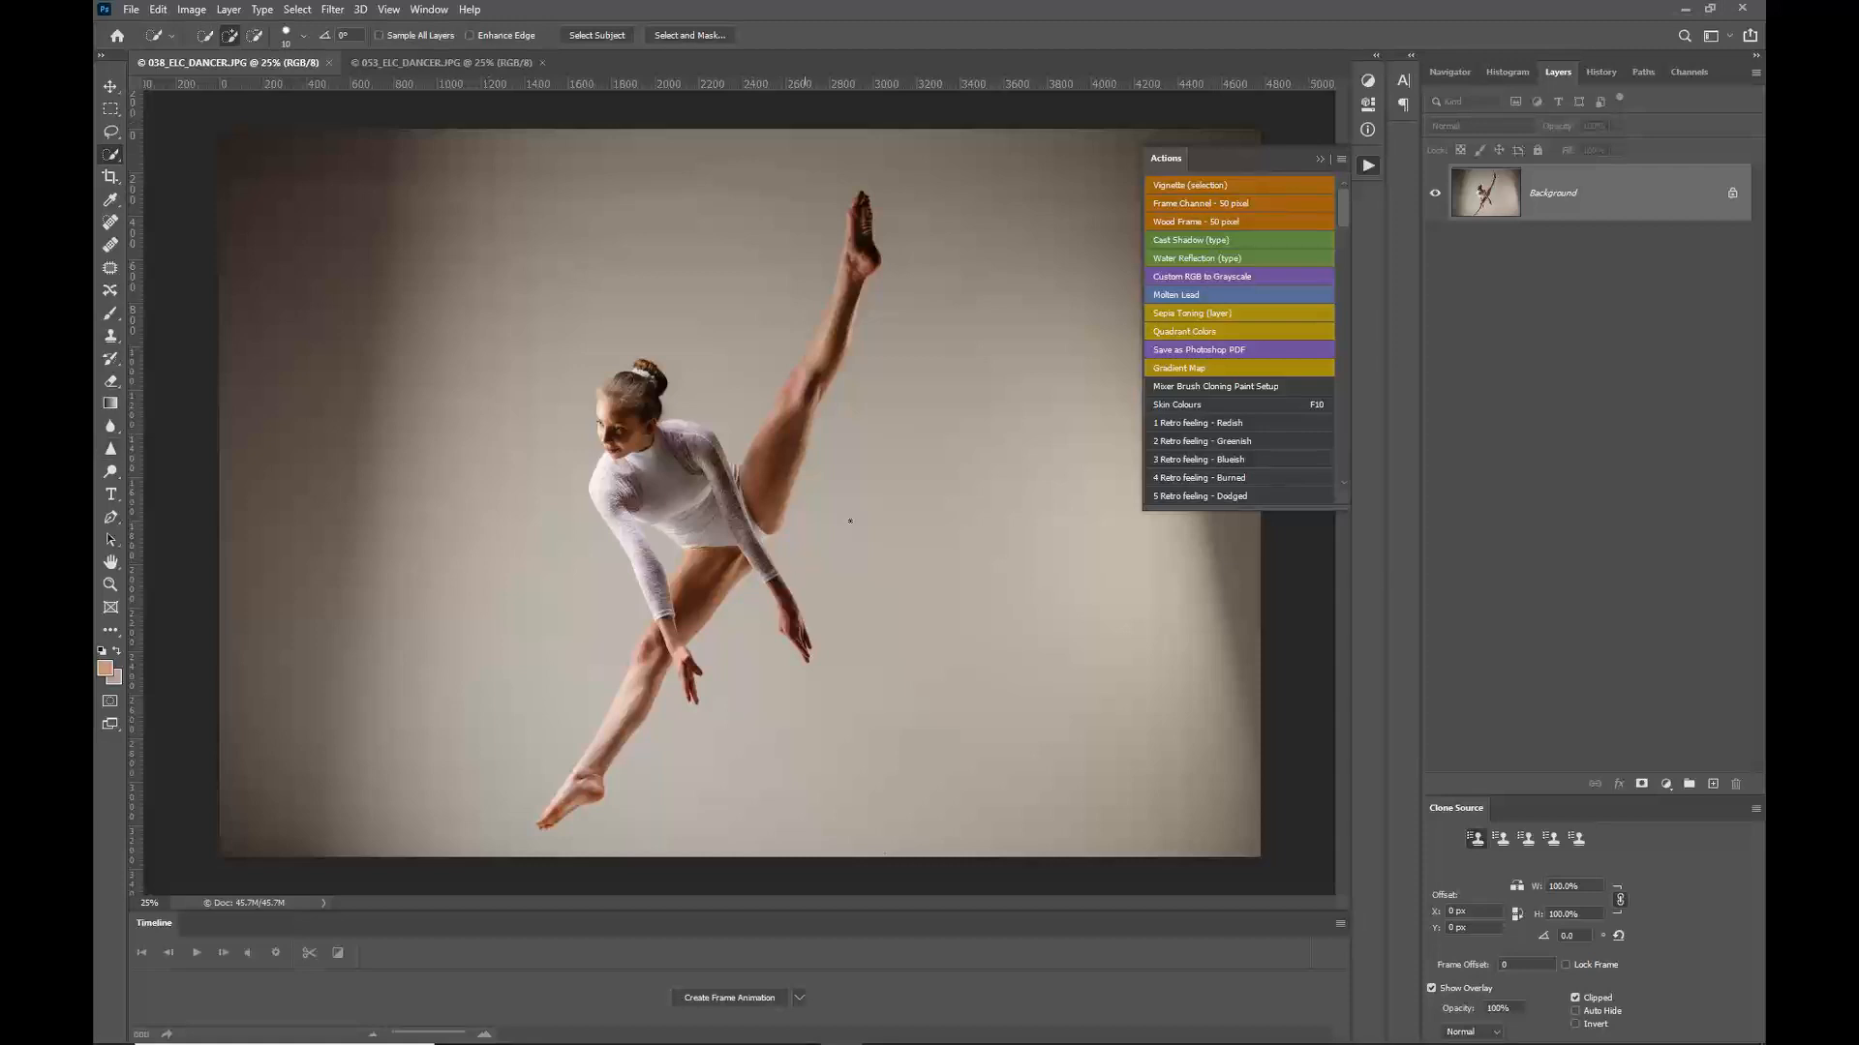
pyautogui.click(109, 87)
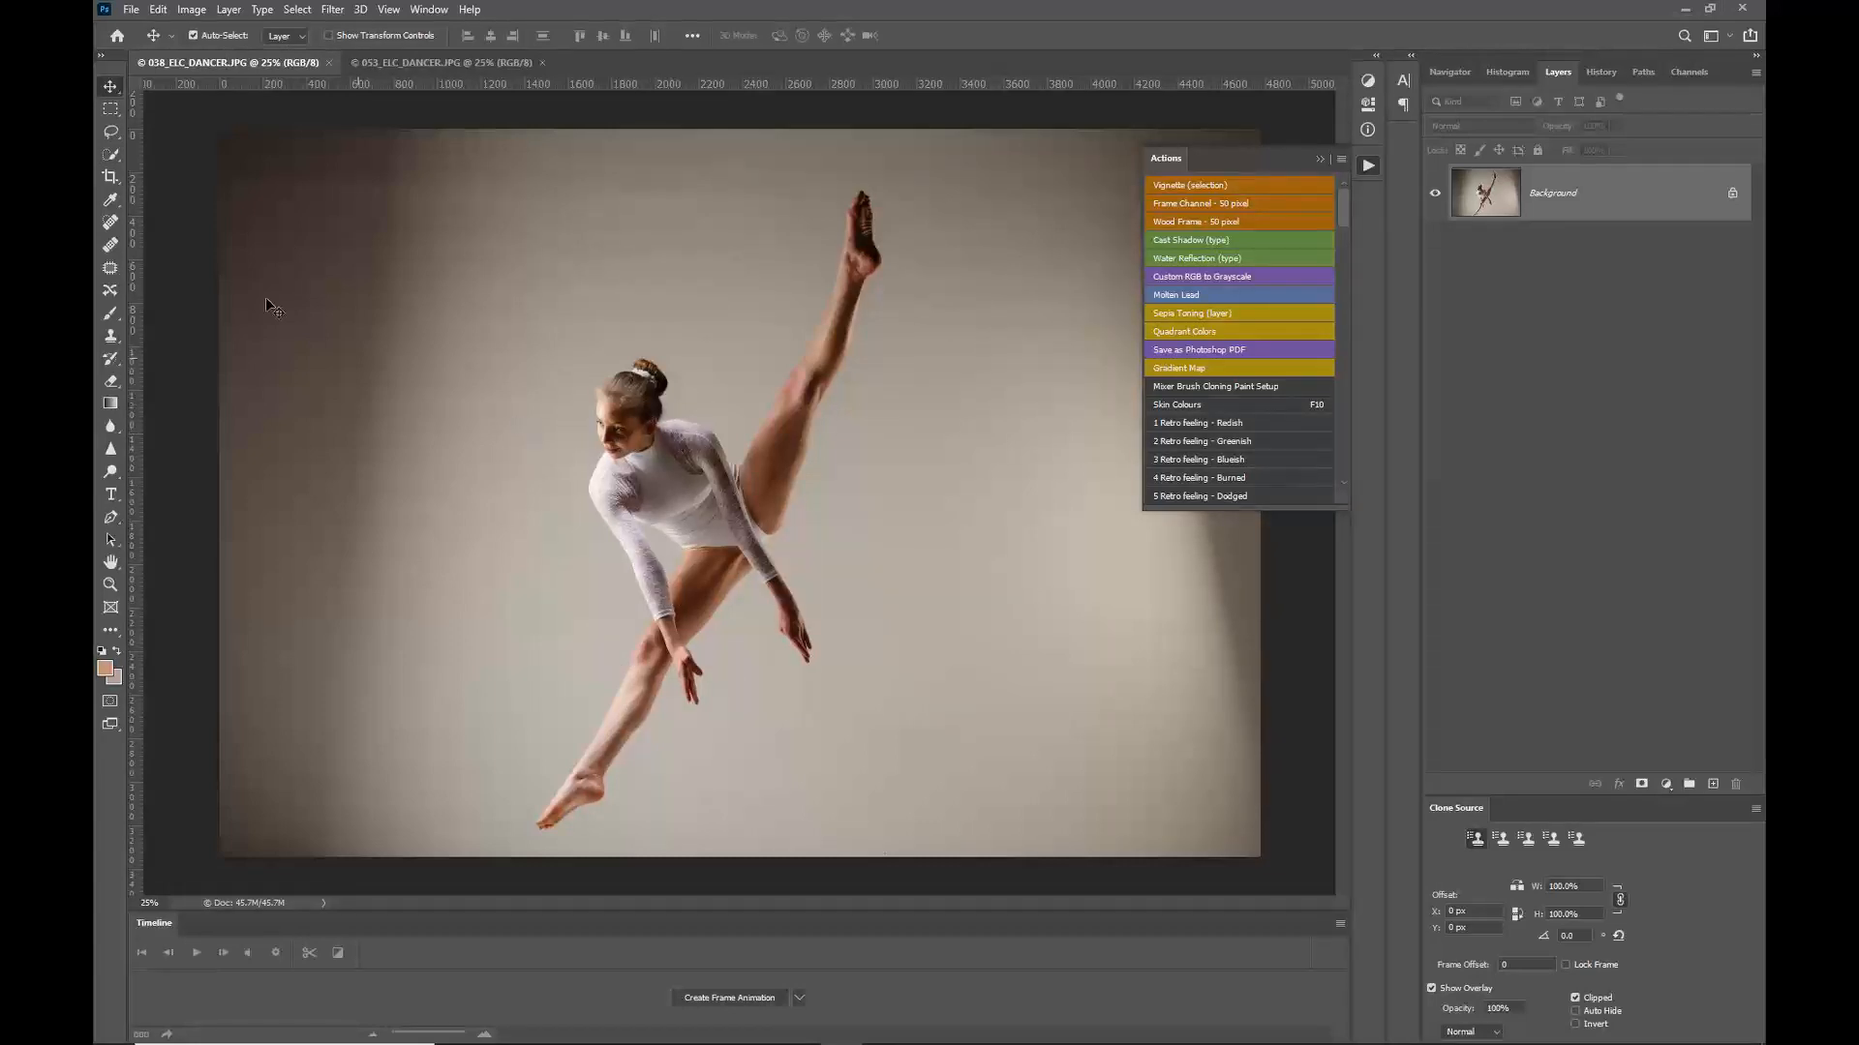
pyautogui.click(112, 155)
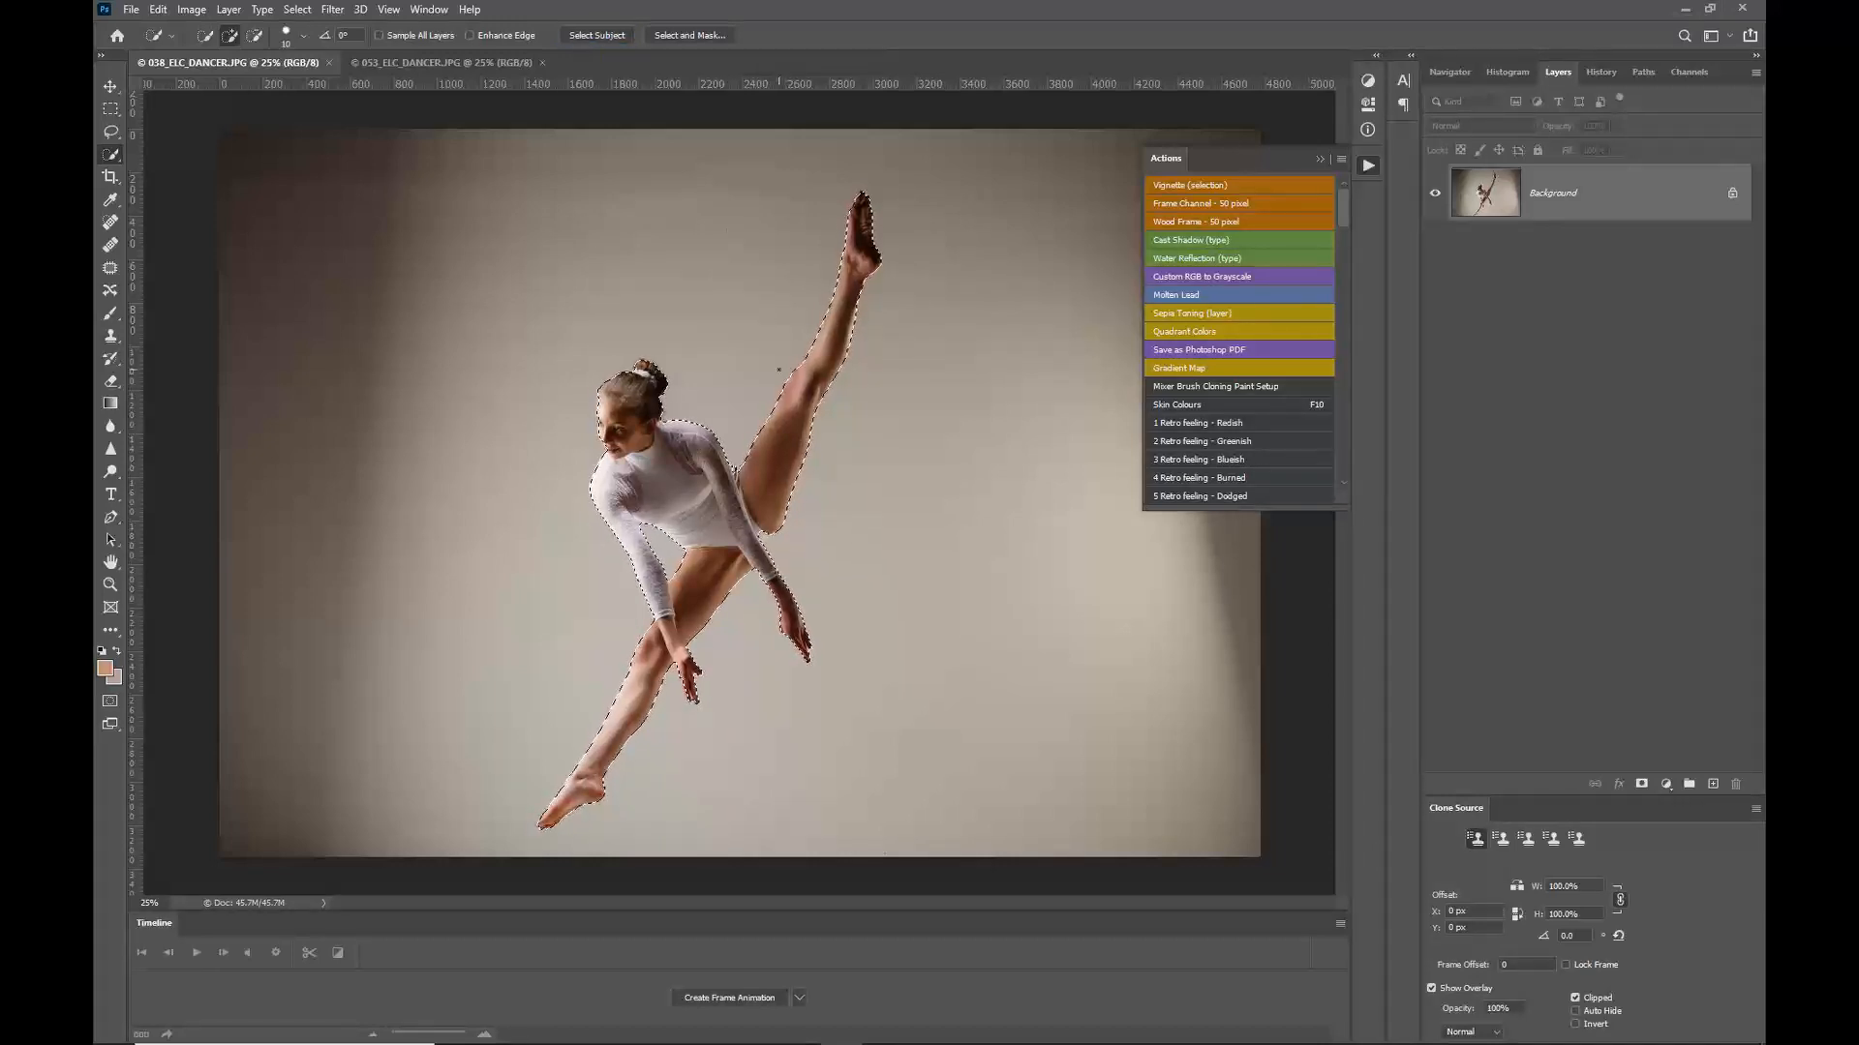
pyautogui.scroll(6, 794, 523)
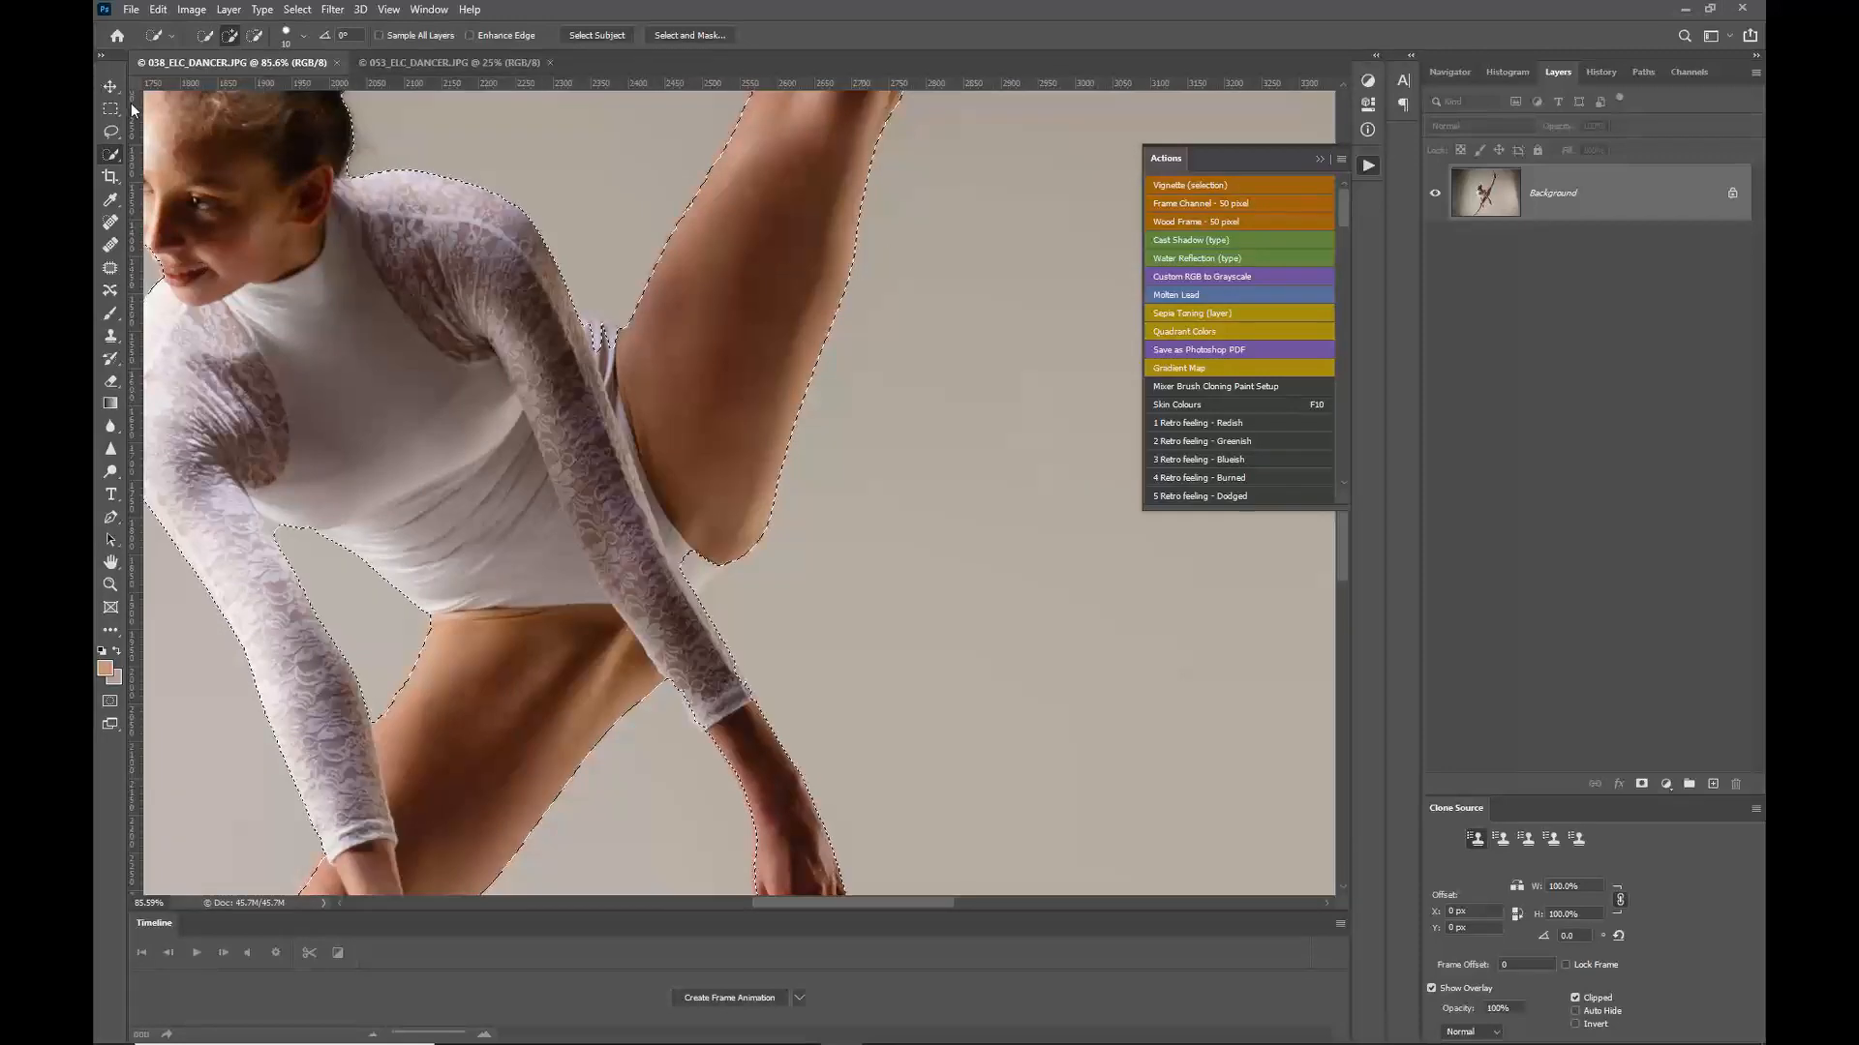
# Step: Refine the dancer selection with the Magnetic Lasso, adding the gaps around the arm and hip
pyautogui.click(111, 134)
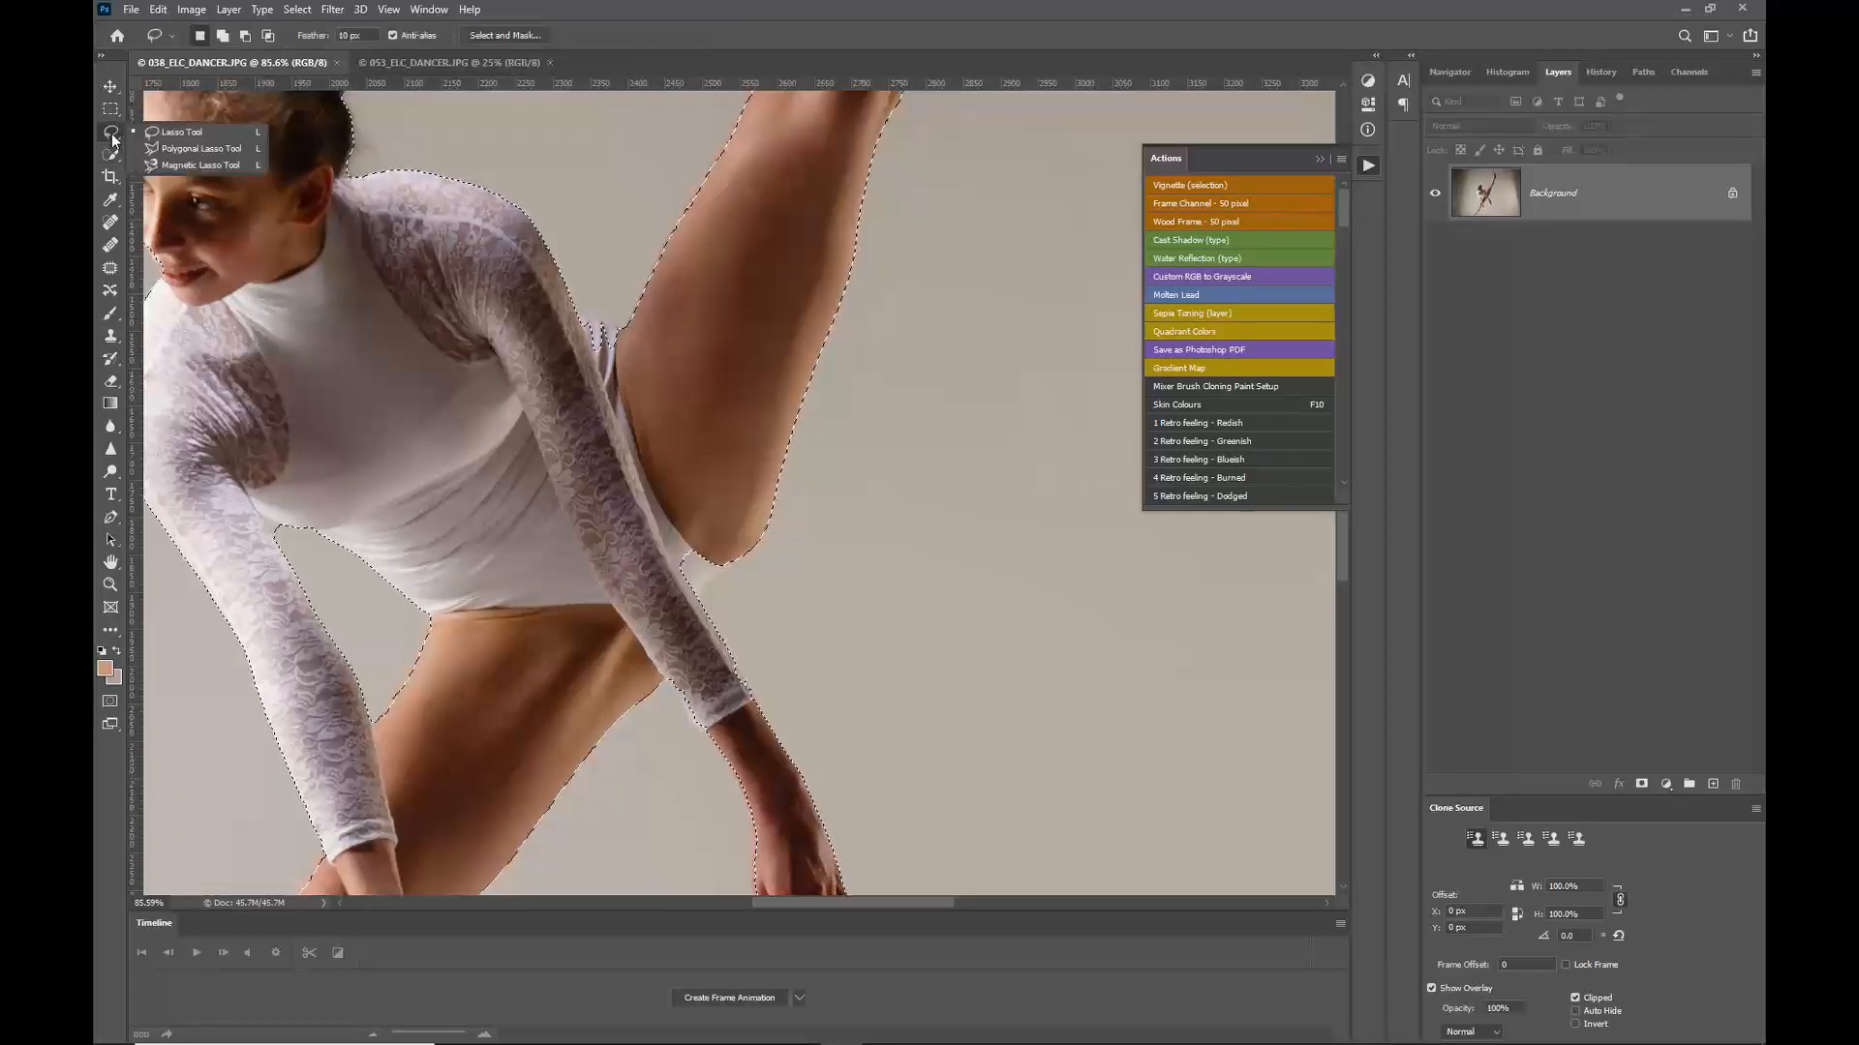
pyautogui.click(158, 164)
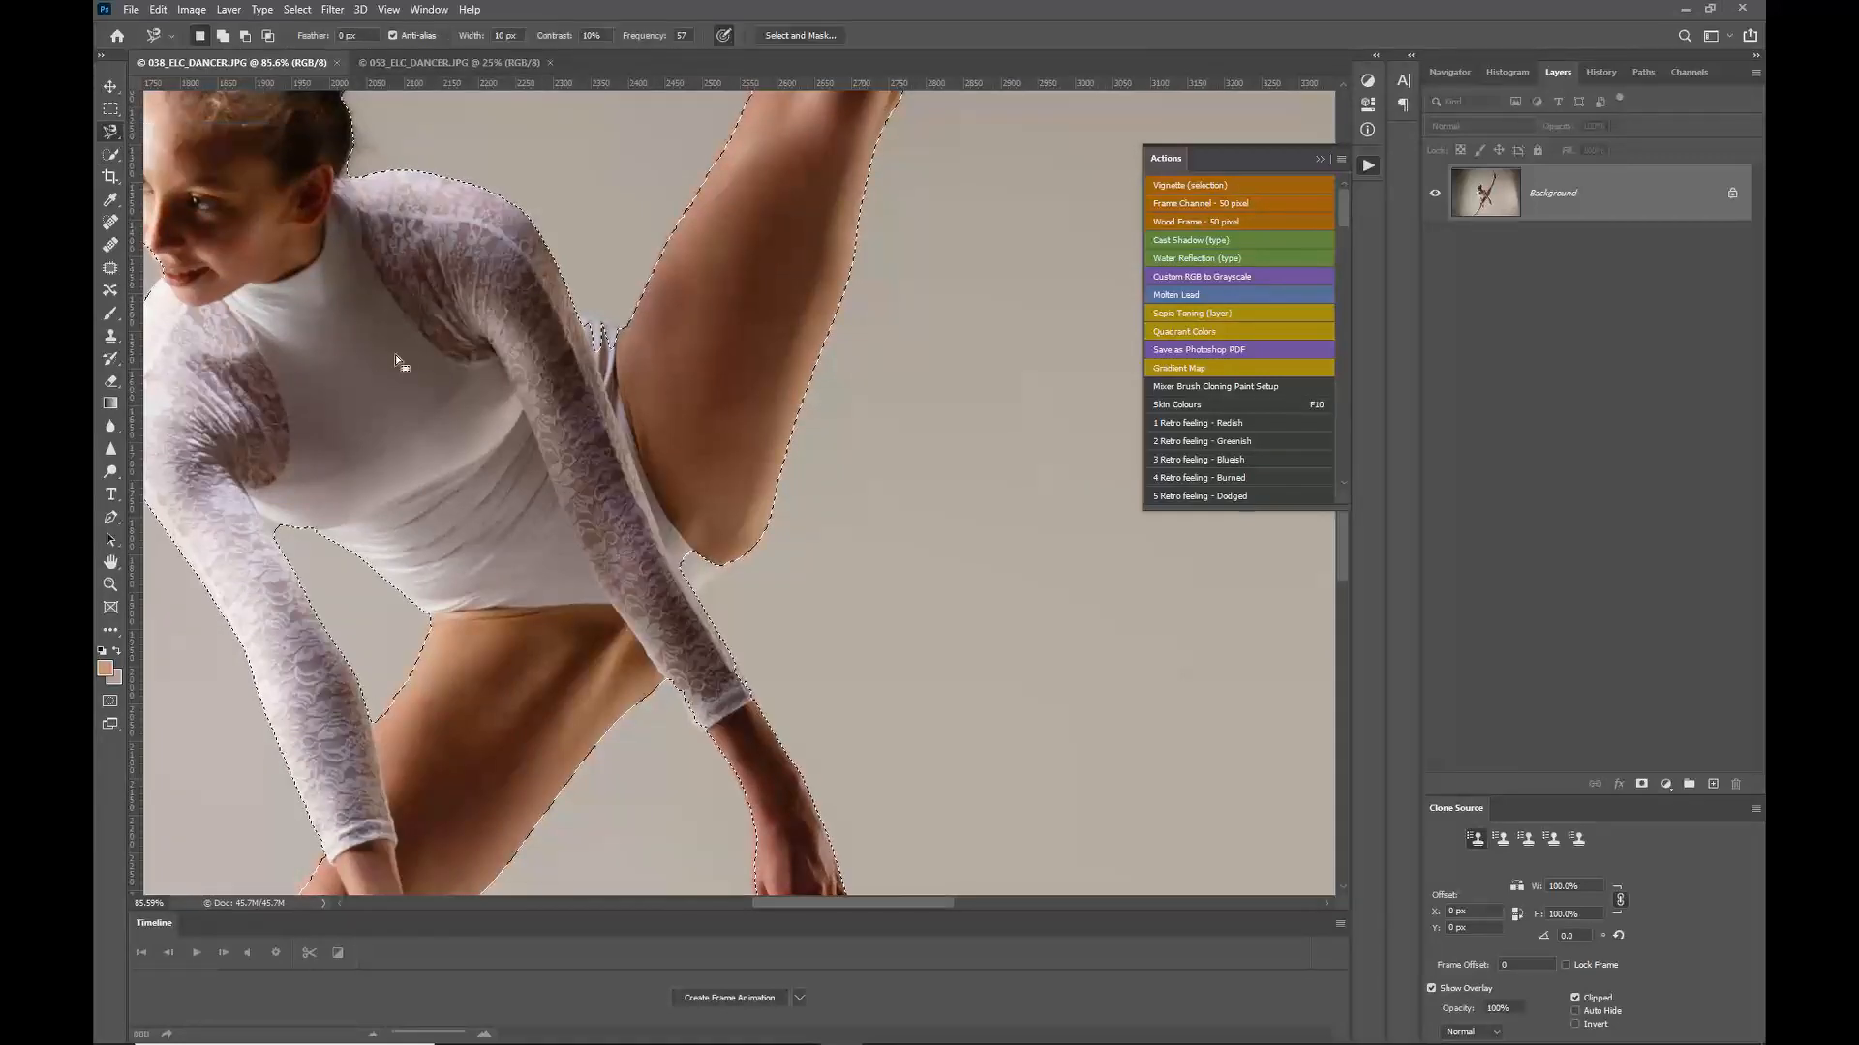
pyautogui.press('shift')
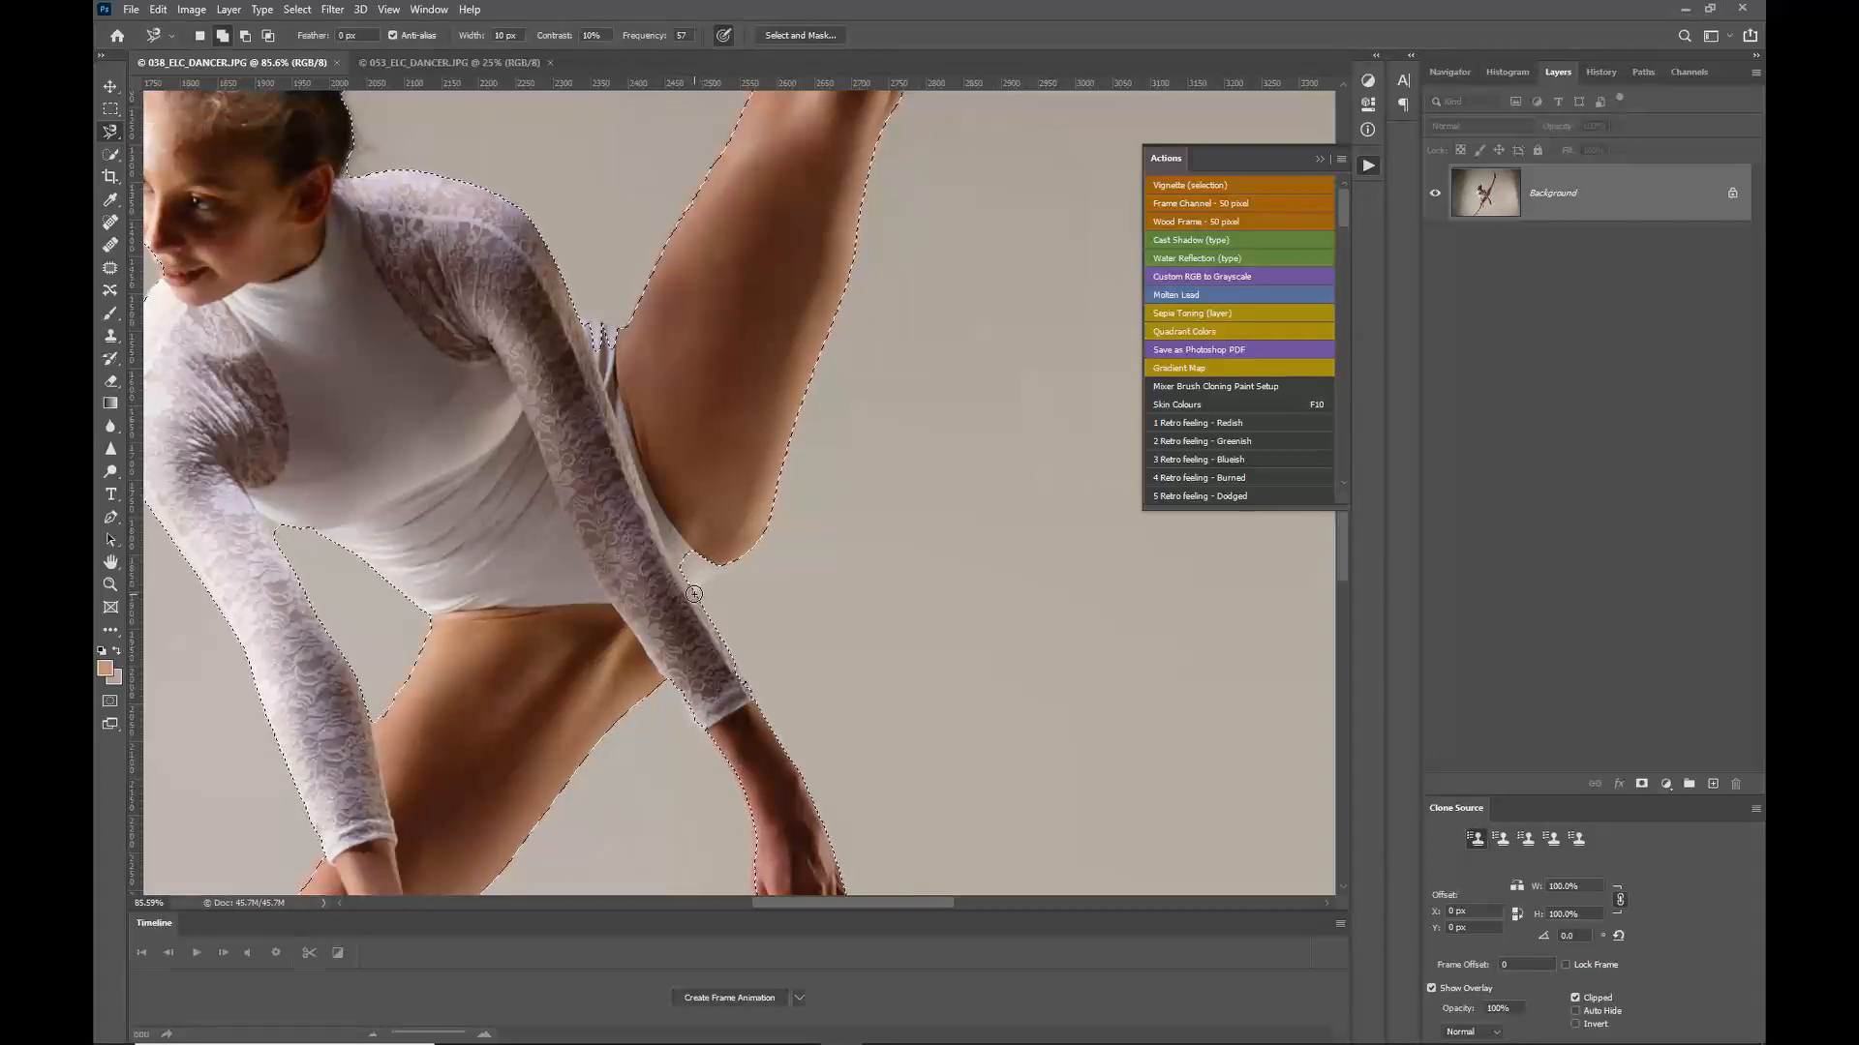
pyautogui.click(697, 591)
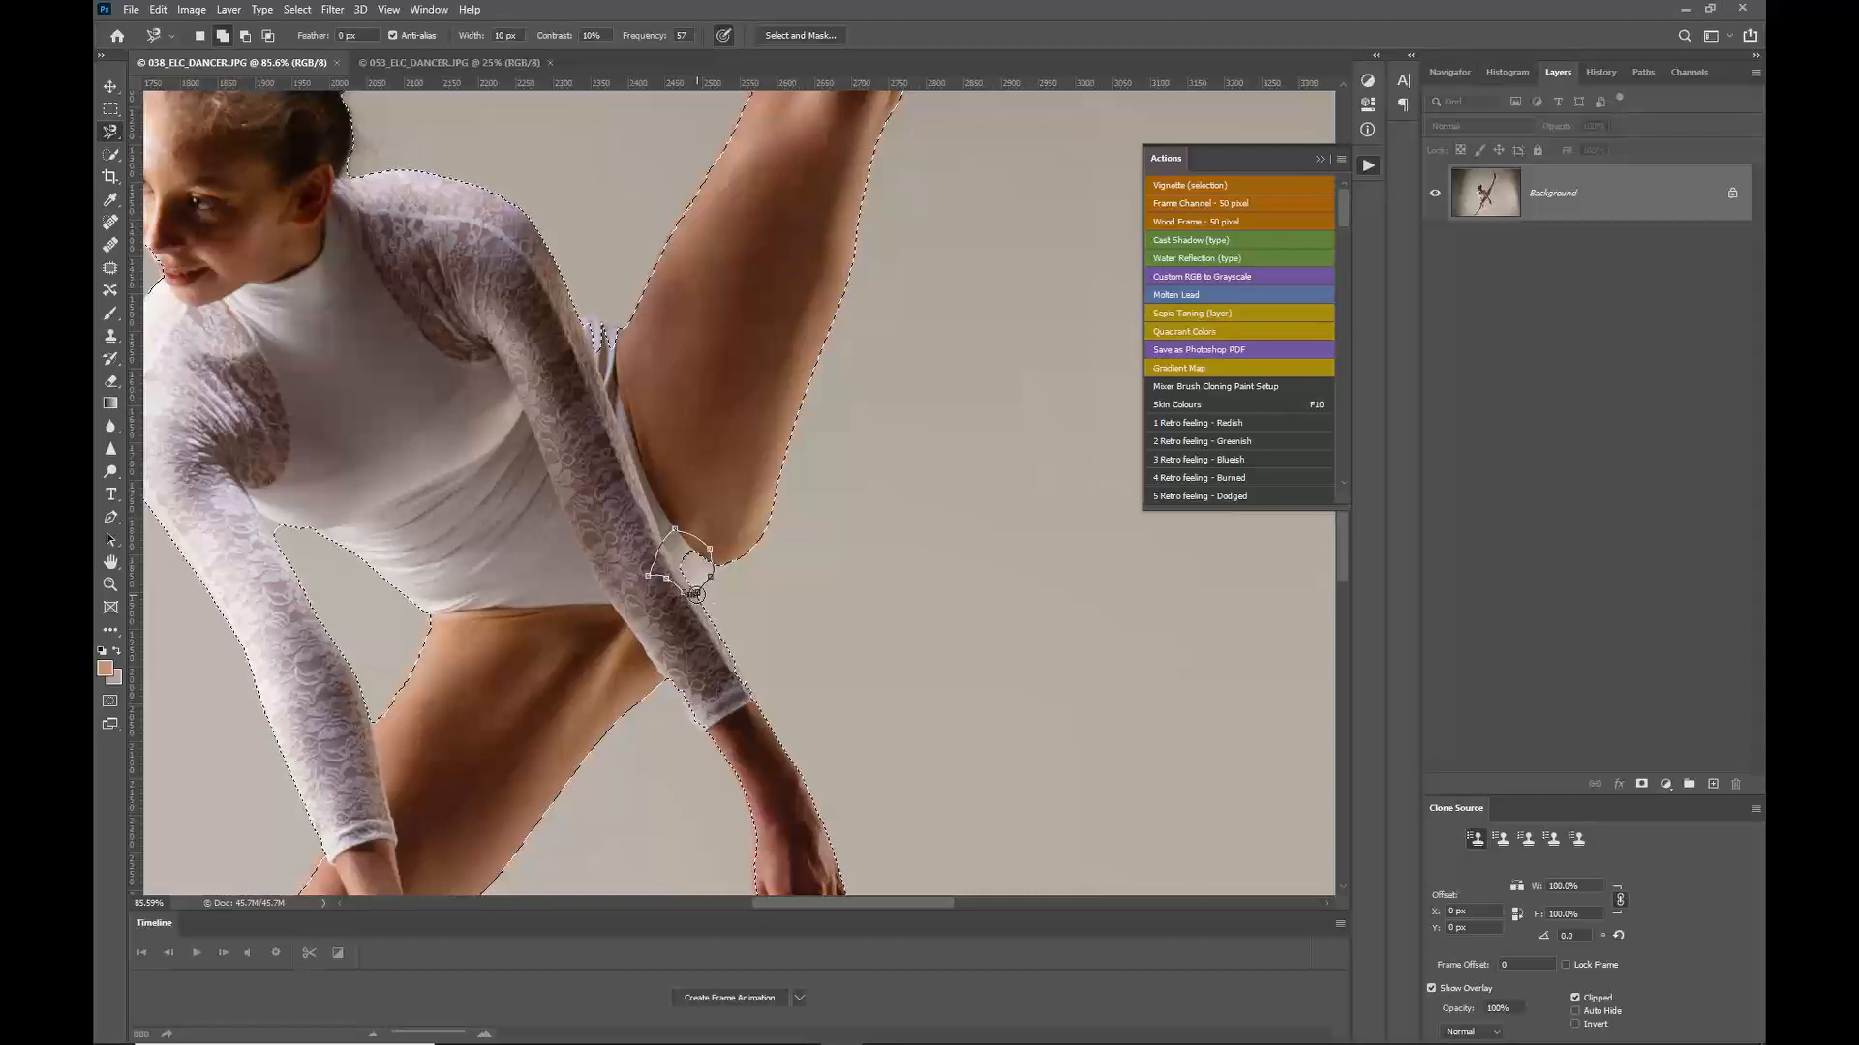
pyautogui.click(697, 595)
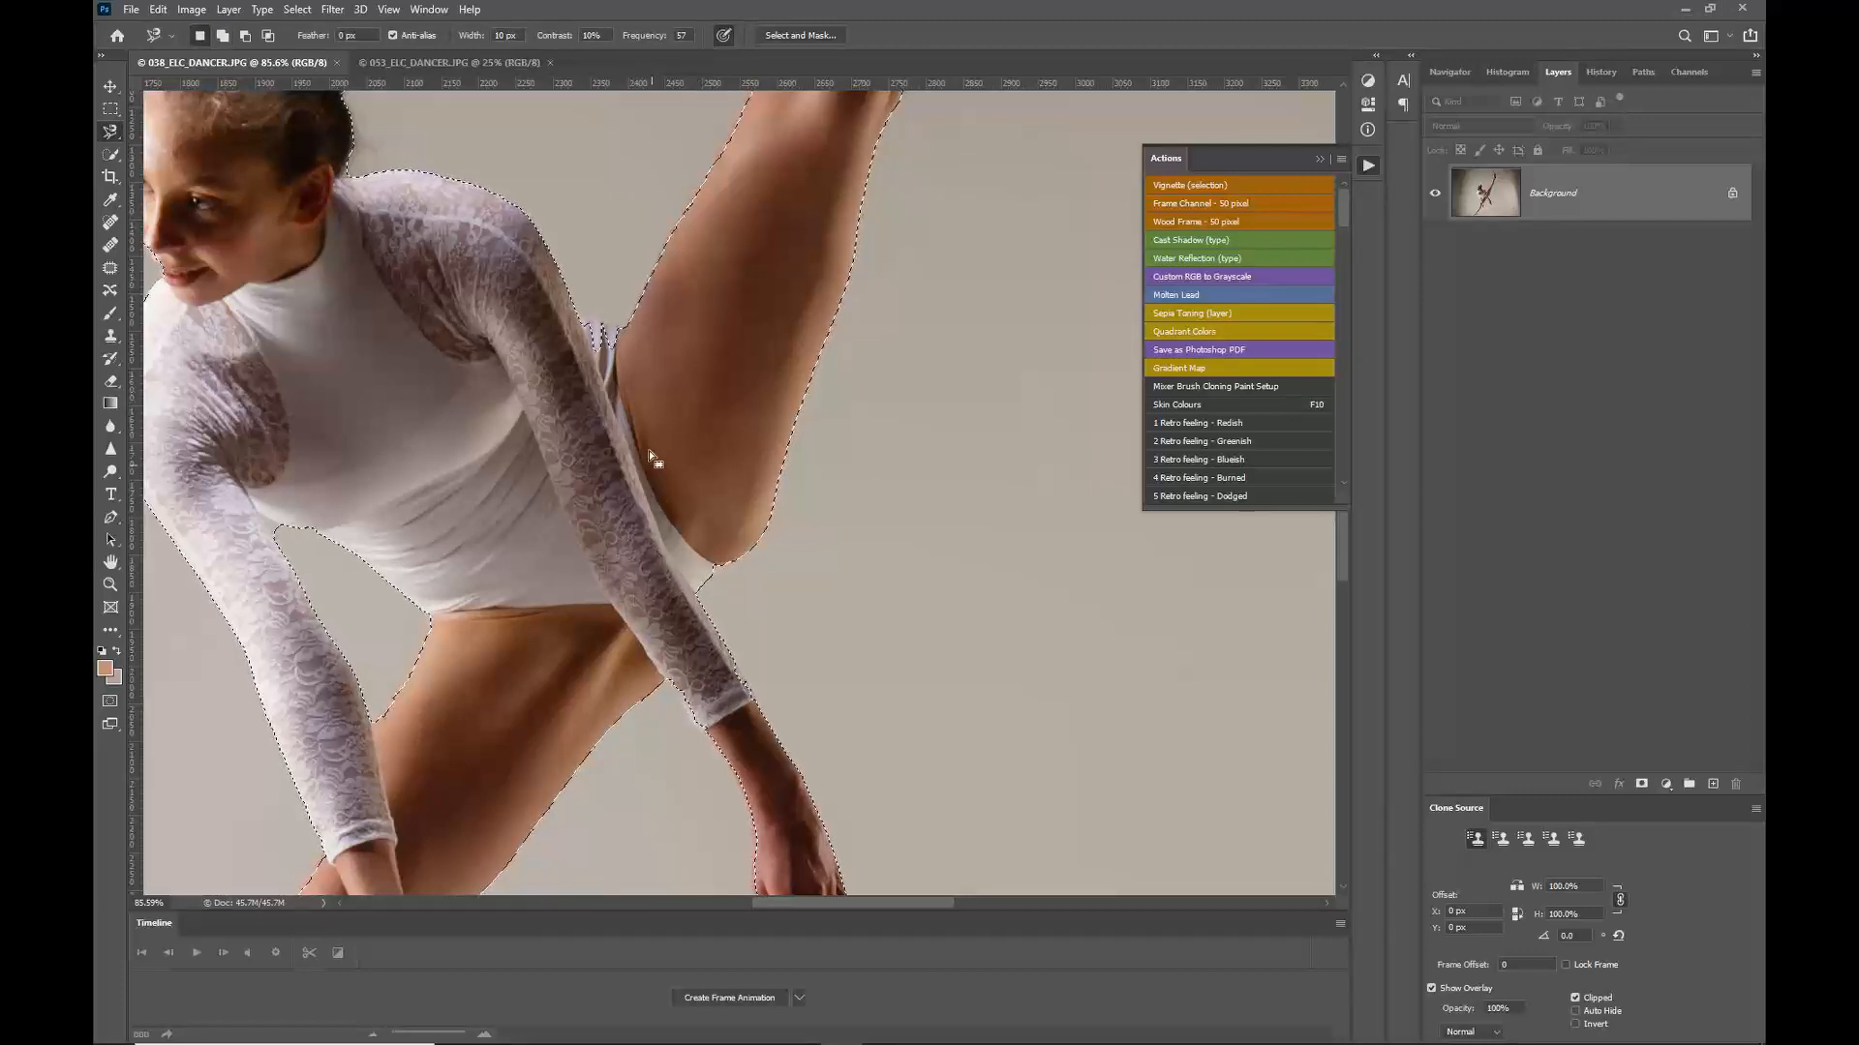
pyautogui.keyDown('shift'); pyautogui.click(612, 328); pyautogui.keyUp('shift')
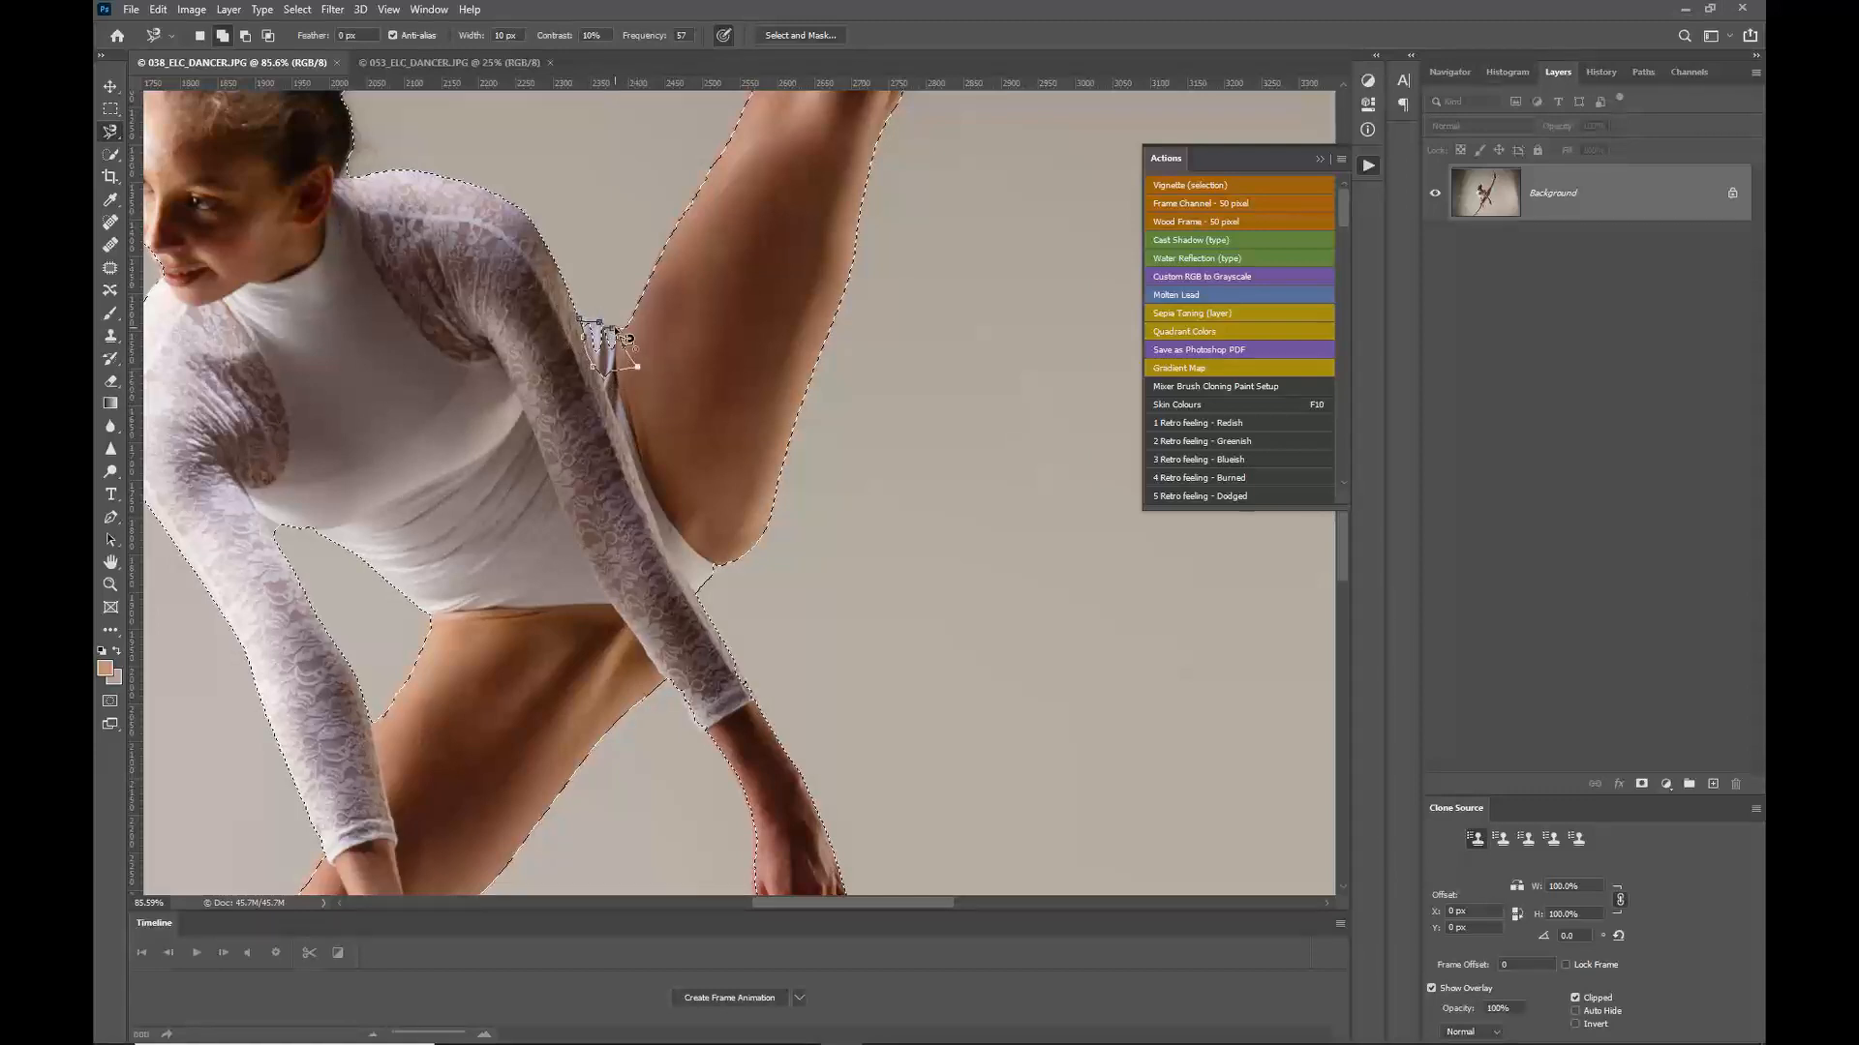
pyautogui.click(620, 327)
# Step: Copy the selected dancer onto a new layer and check it by toggling the background layer's visibility
pyautogui.scroll(-3, 558, 445)
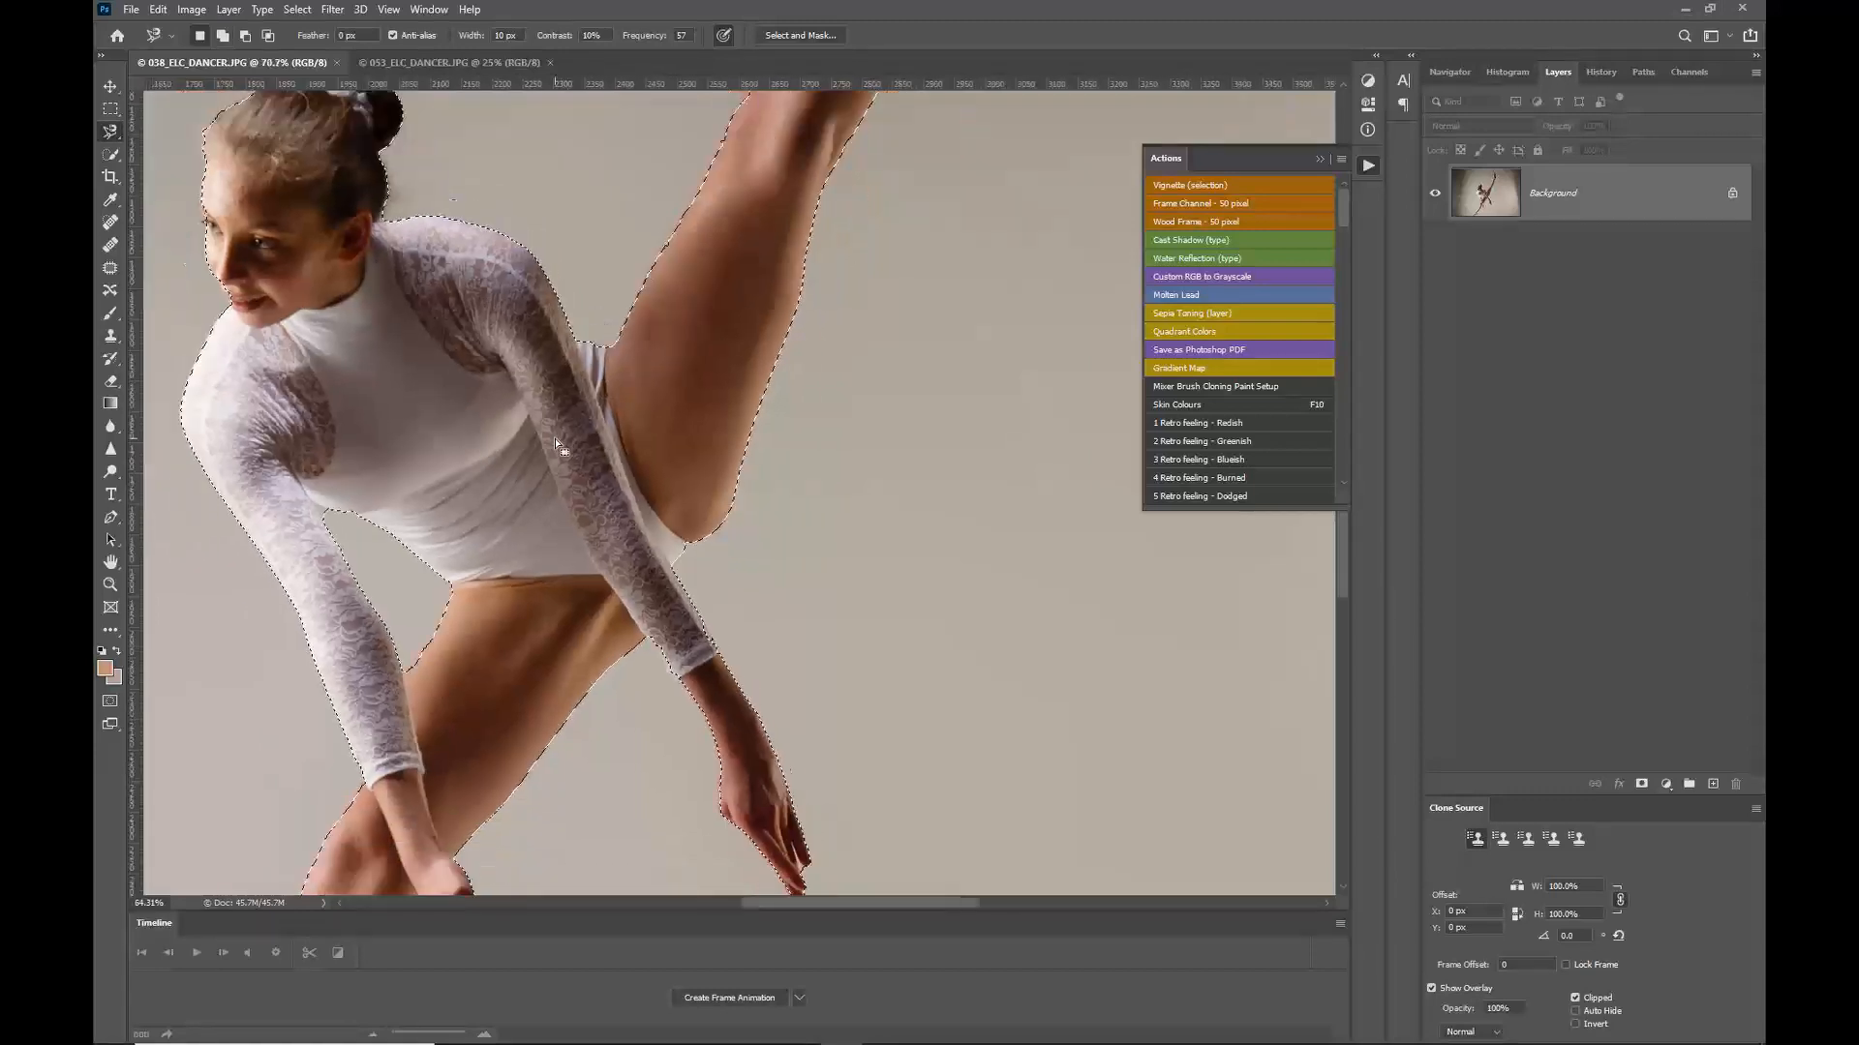
pyautogui.scroll(-3, 558, 445)
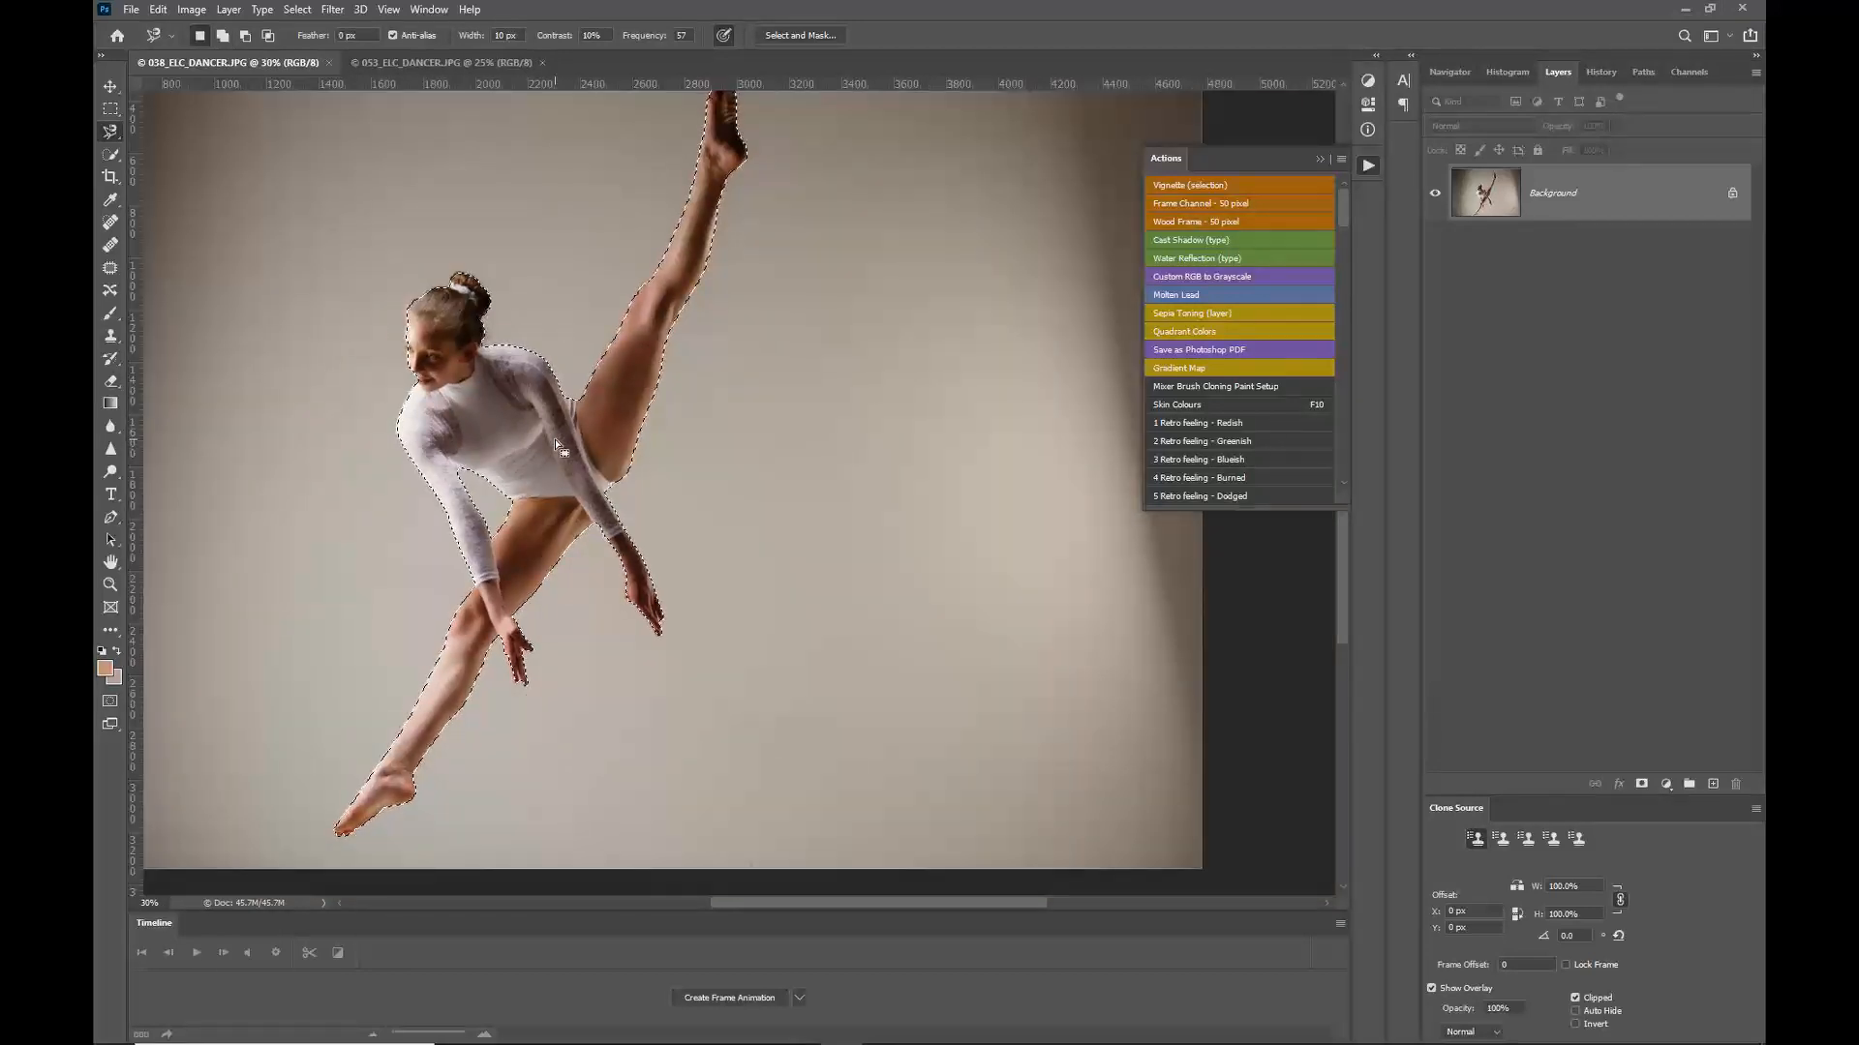
pyautogui.scroll(-1, 557, 446)
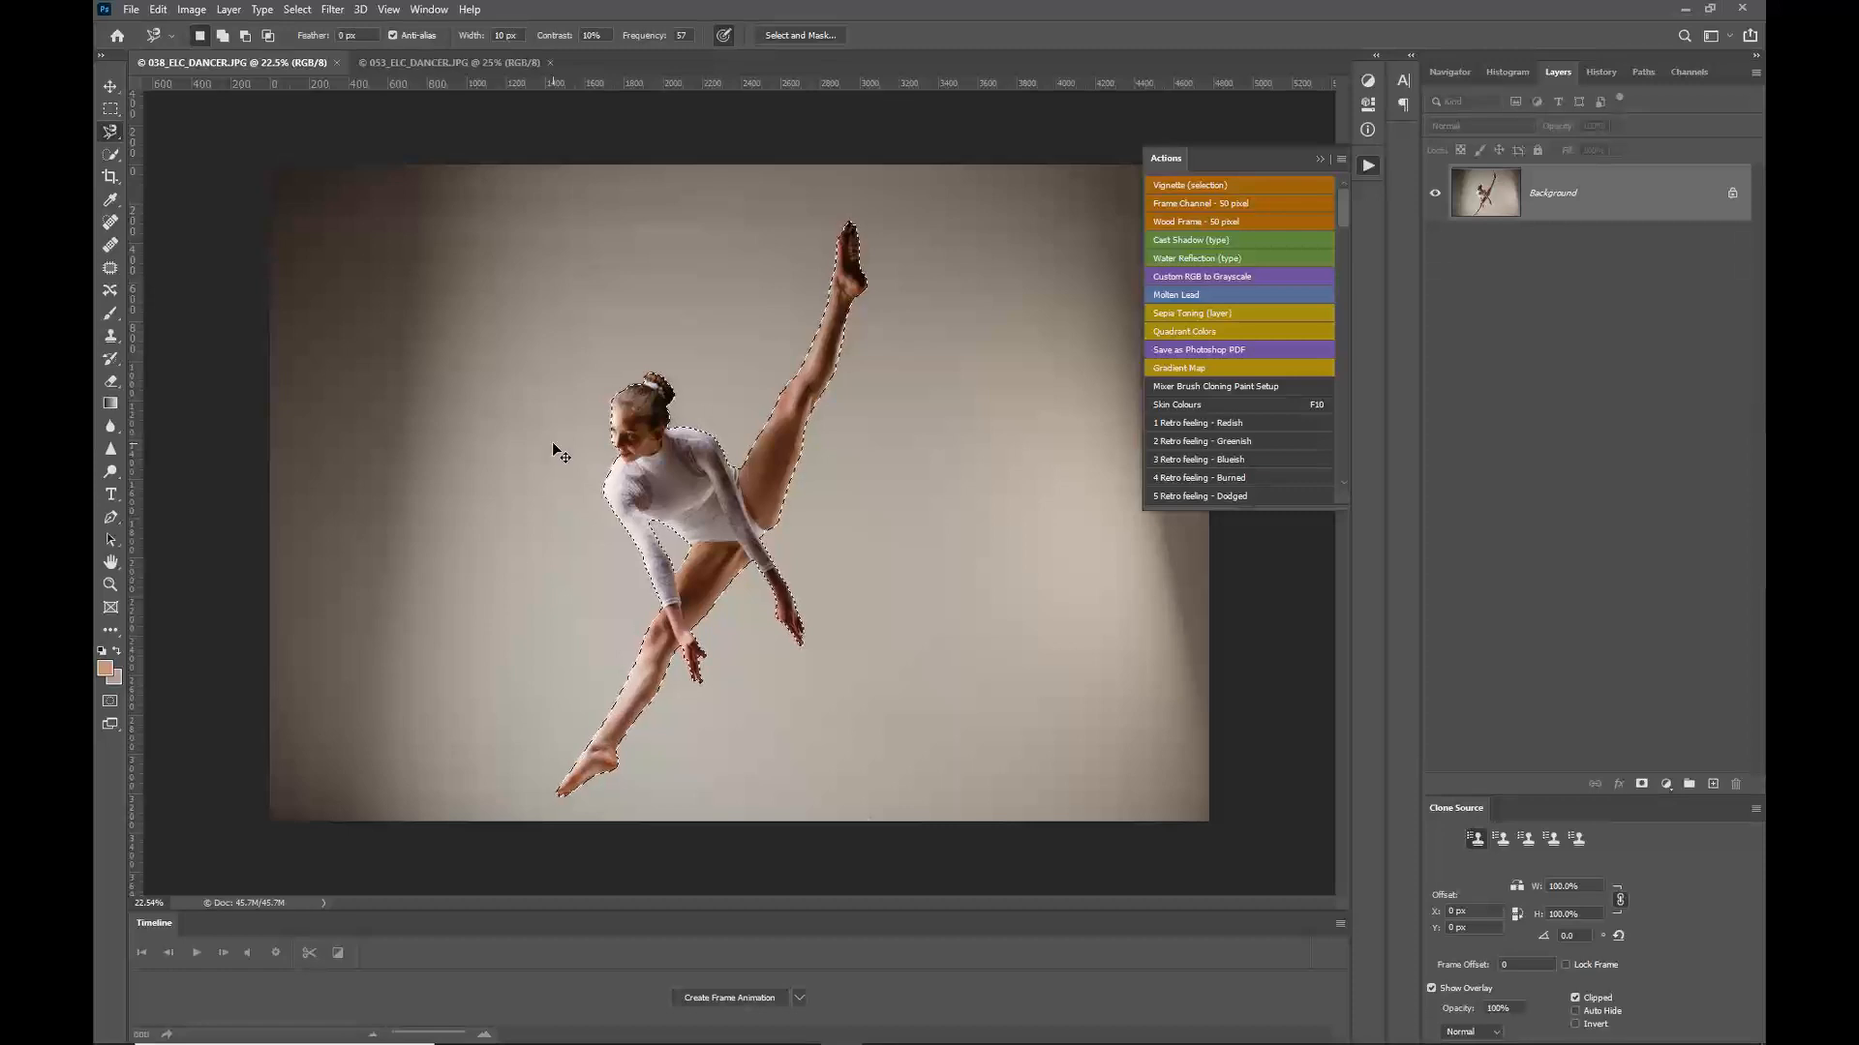
pyautogui.hotkey('ctrl', 'j')
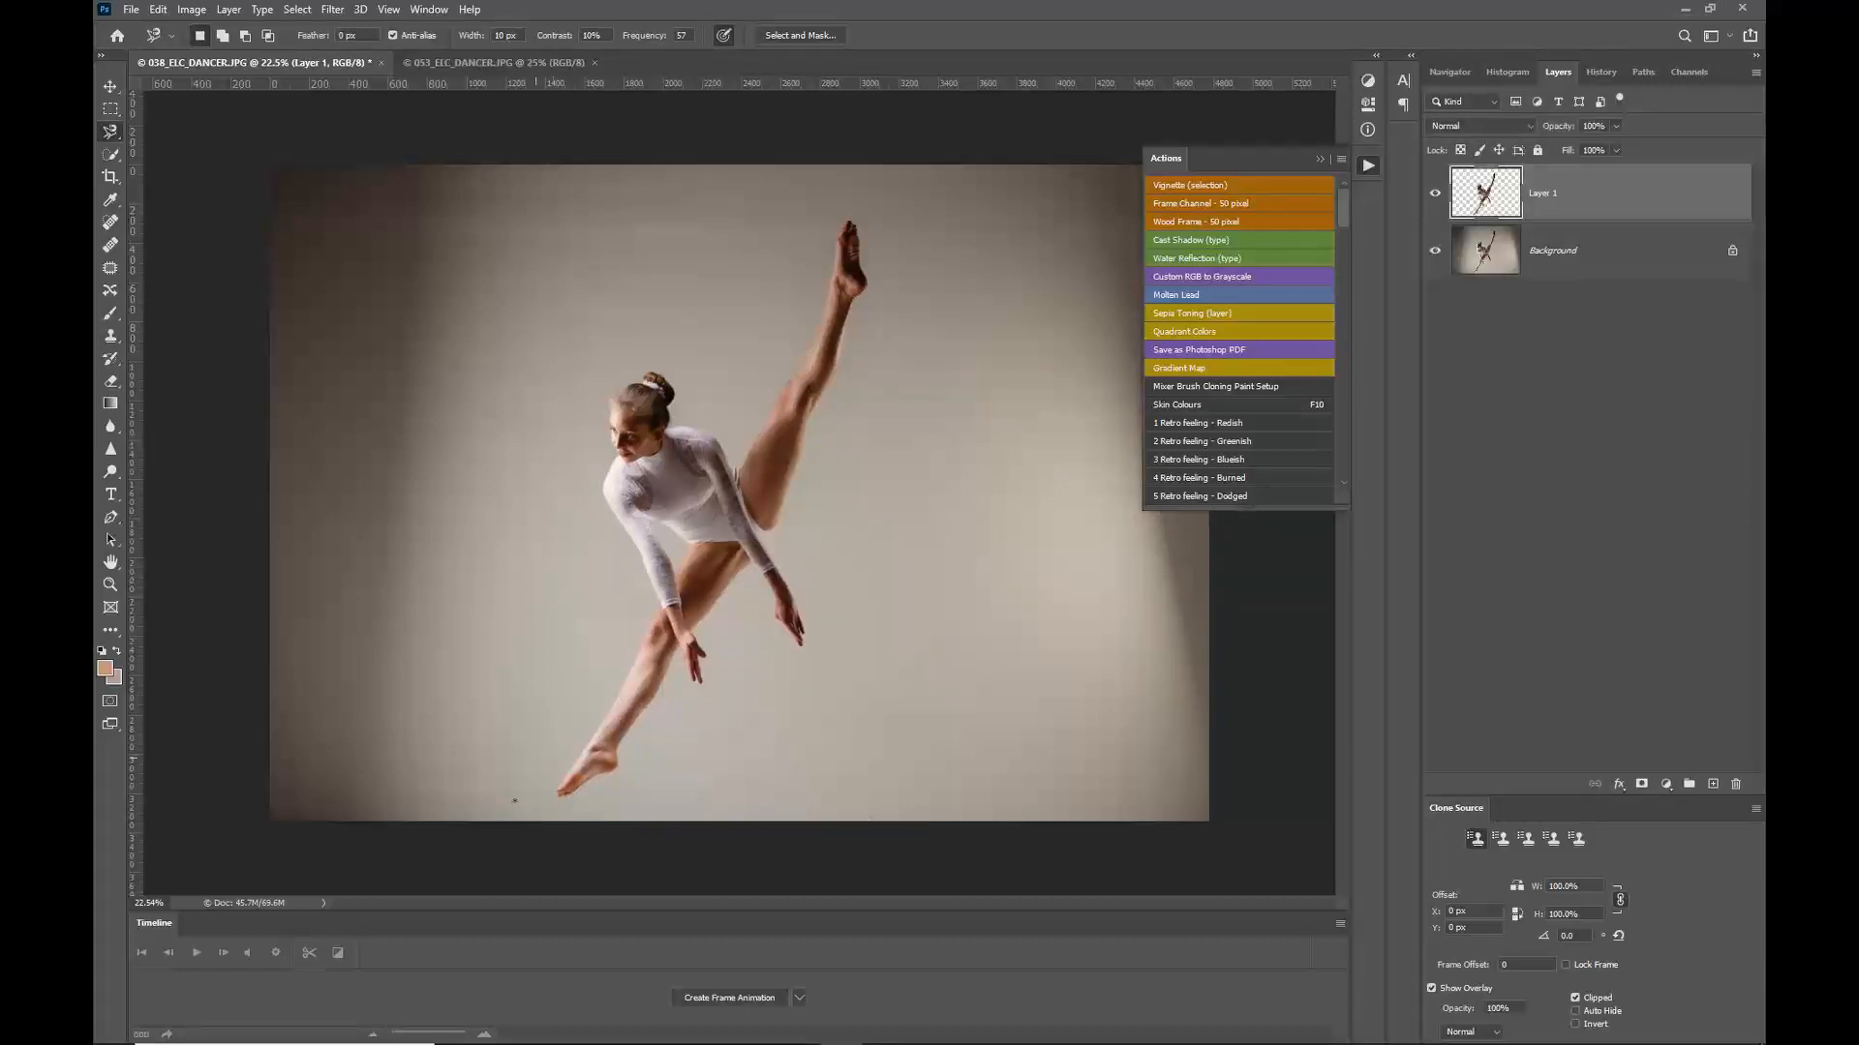
pyautogui.click(1437, 253)
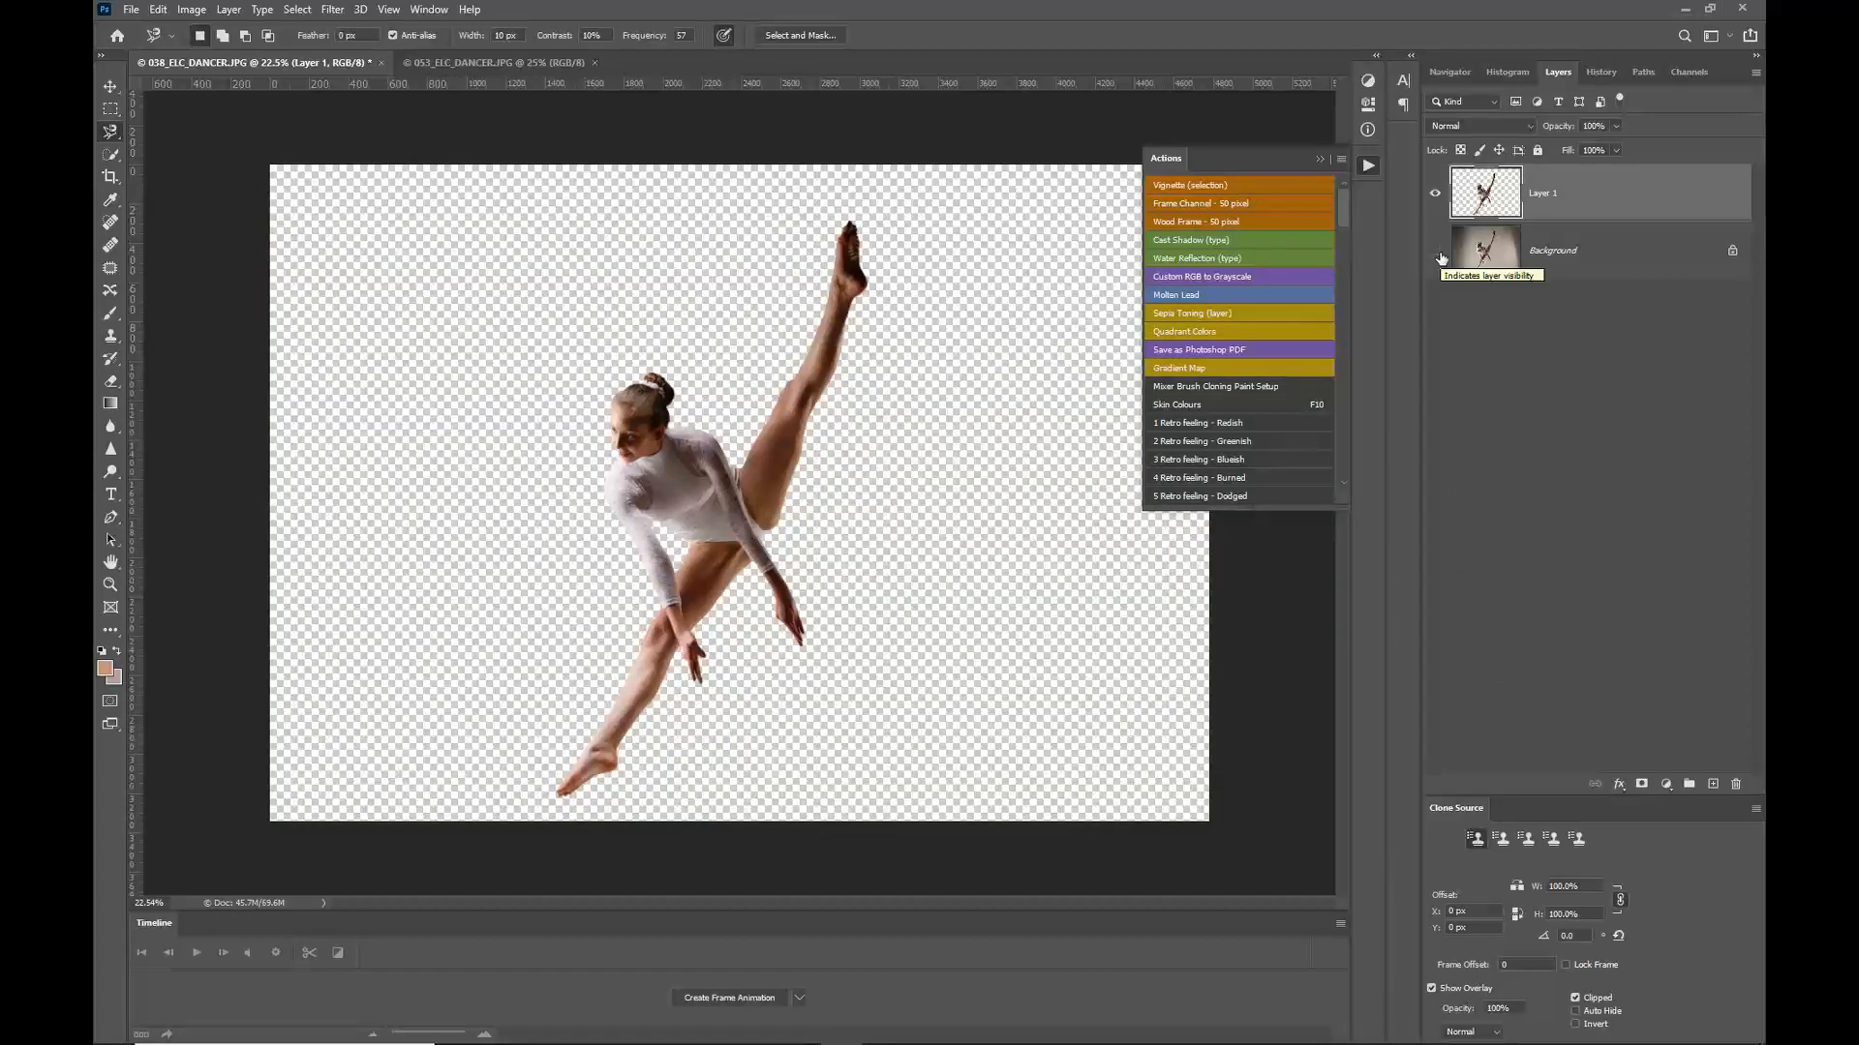
pyautogui.click(1437, 253)
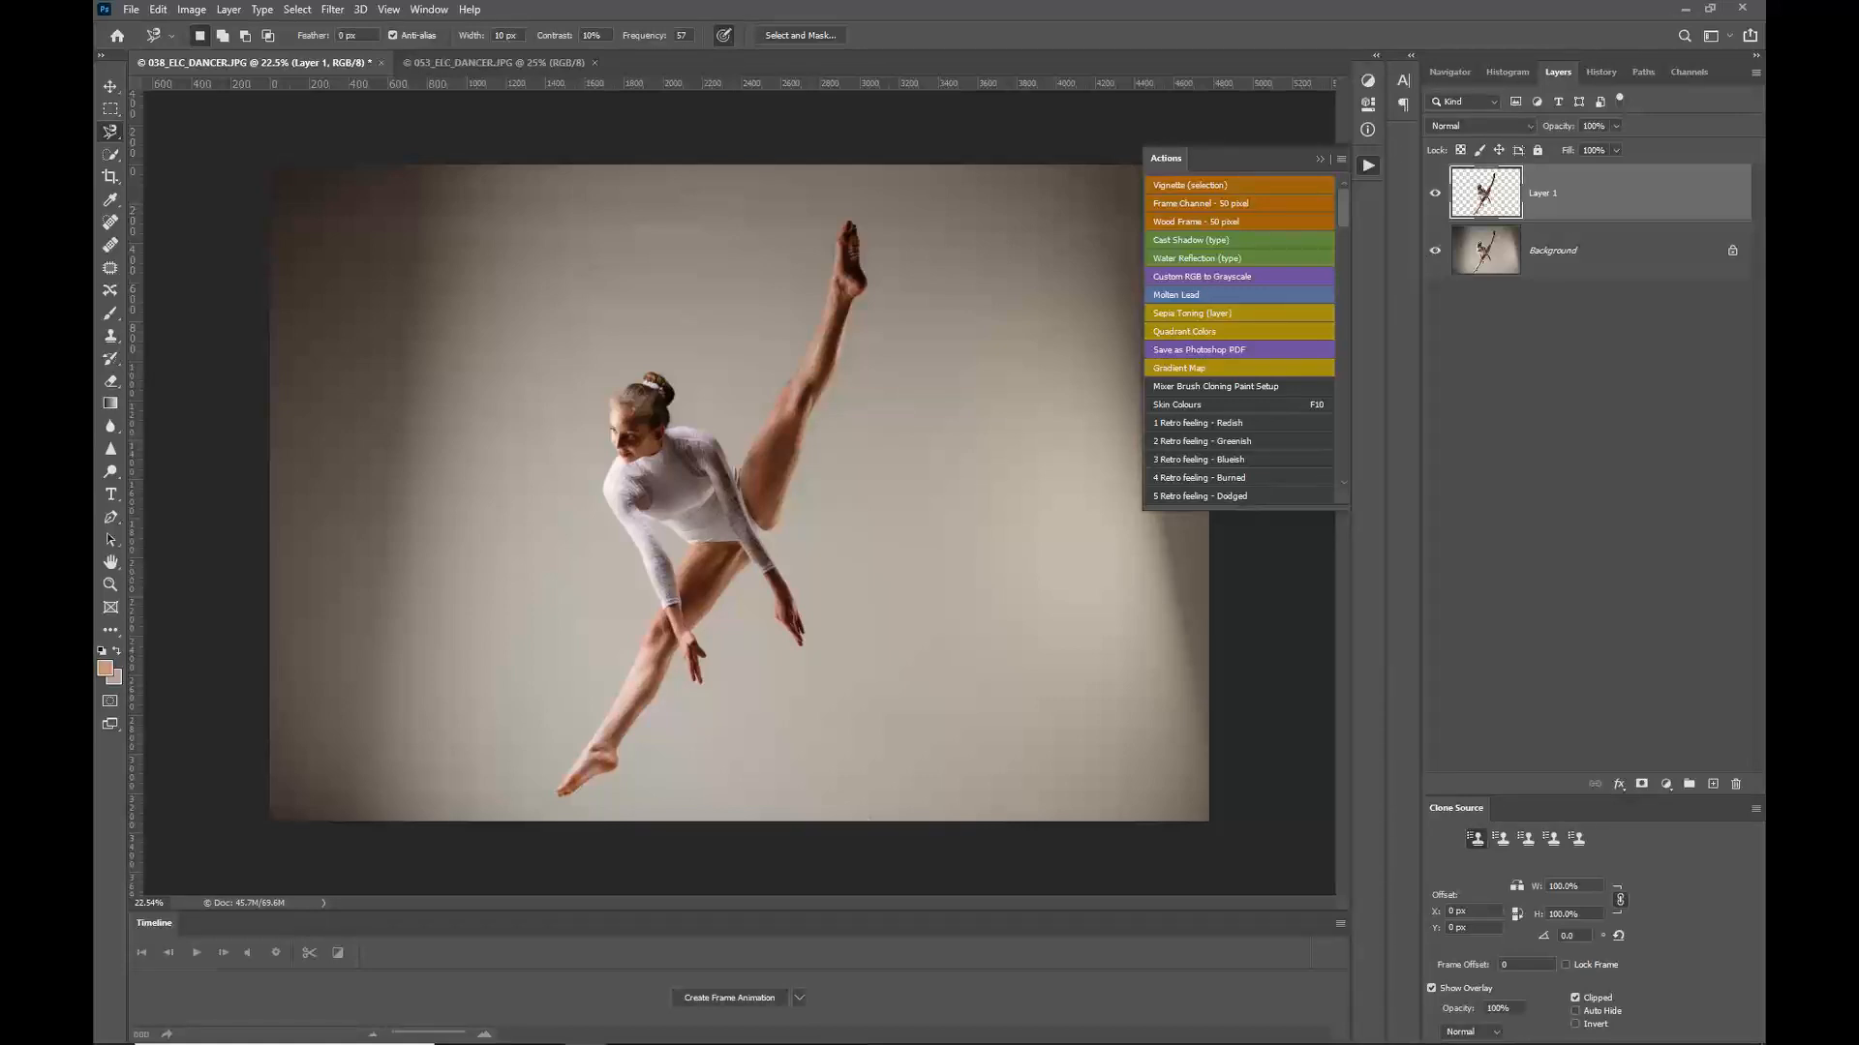
# Step: Place the 012 Backgrounds H blur texture into the document and scale it to cover the whole canvas
pyautogui.moveTo(1763, 290); pyautogui.dragTo(1042, 128)
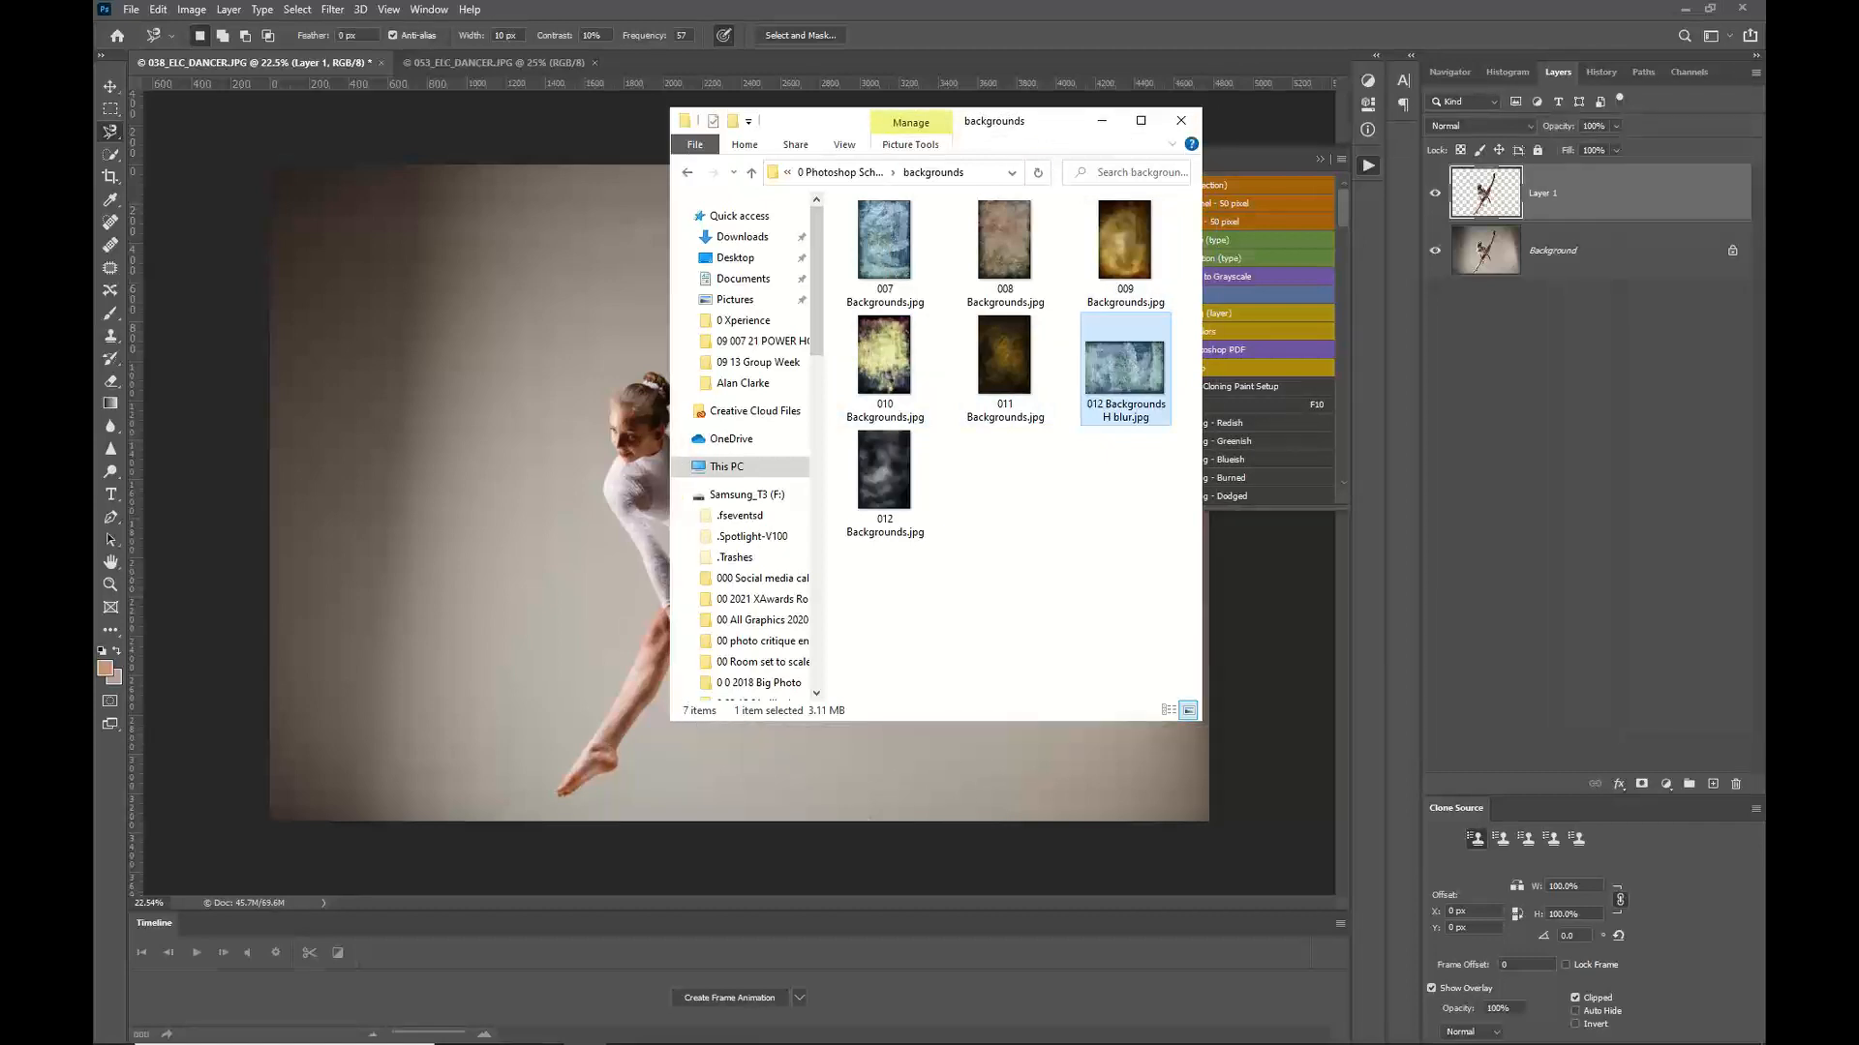
pyautogui.hotkey('alt', 'Tab')
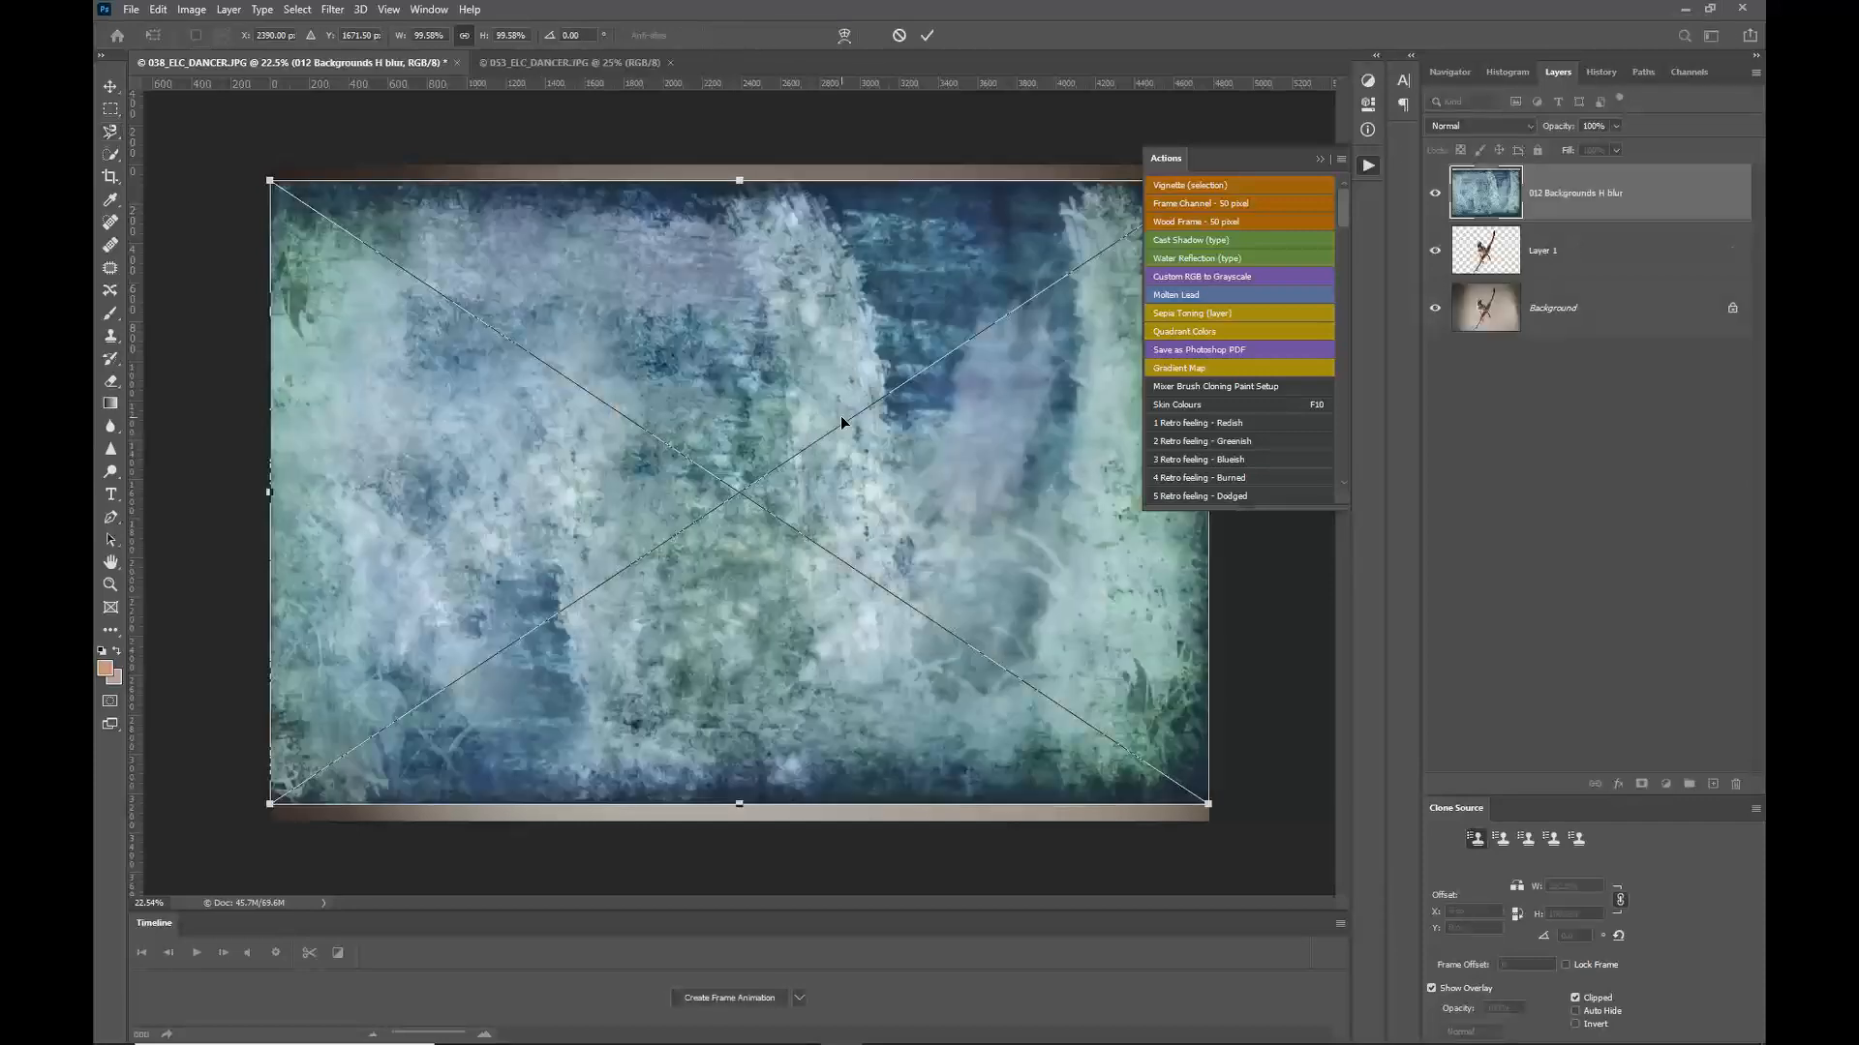
pyautogui.moveTo(269, 180); pyautogui.dragTo(235, 156)
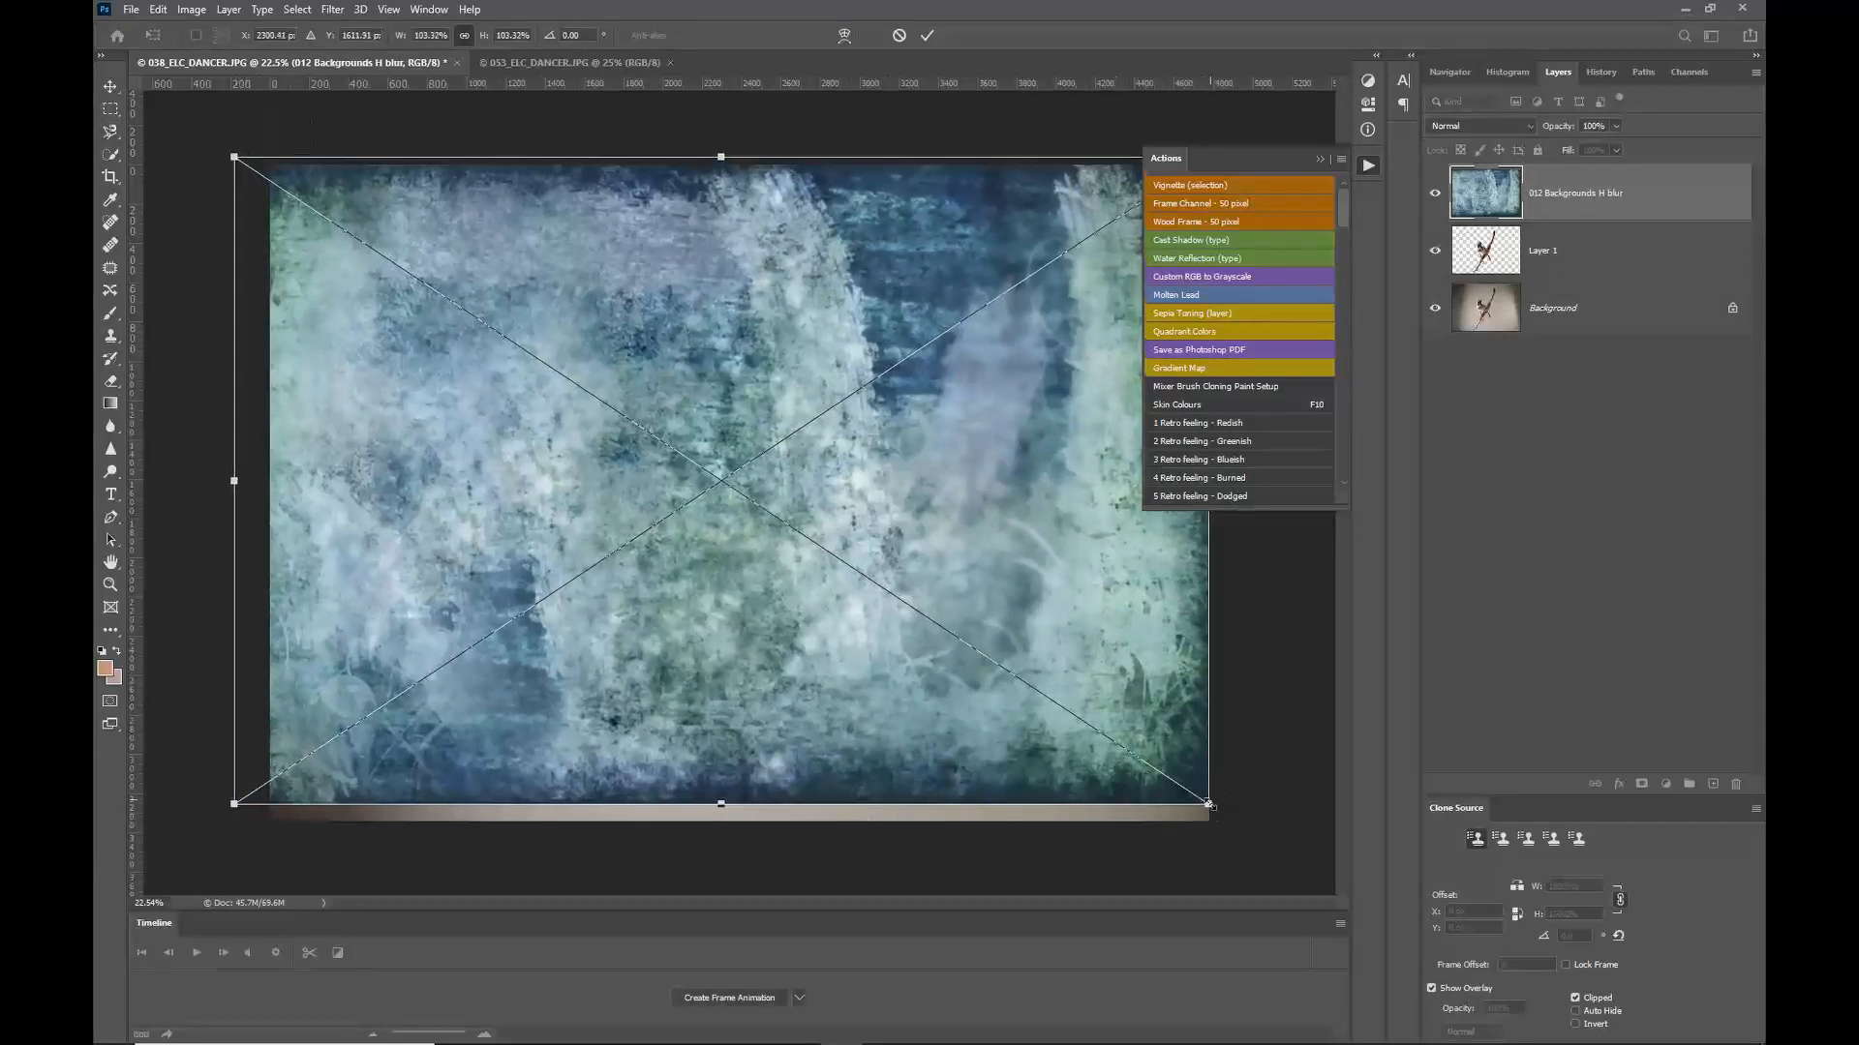
pyautogui.moveTo(1208, 803); pyautogui.dragTo(1248, 835)
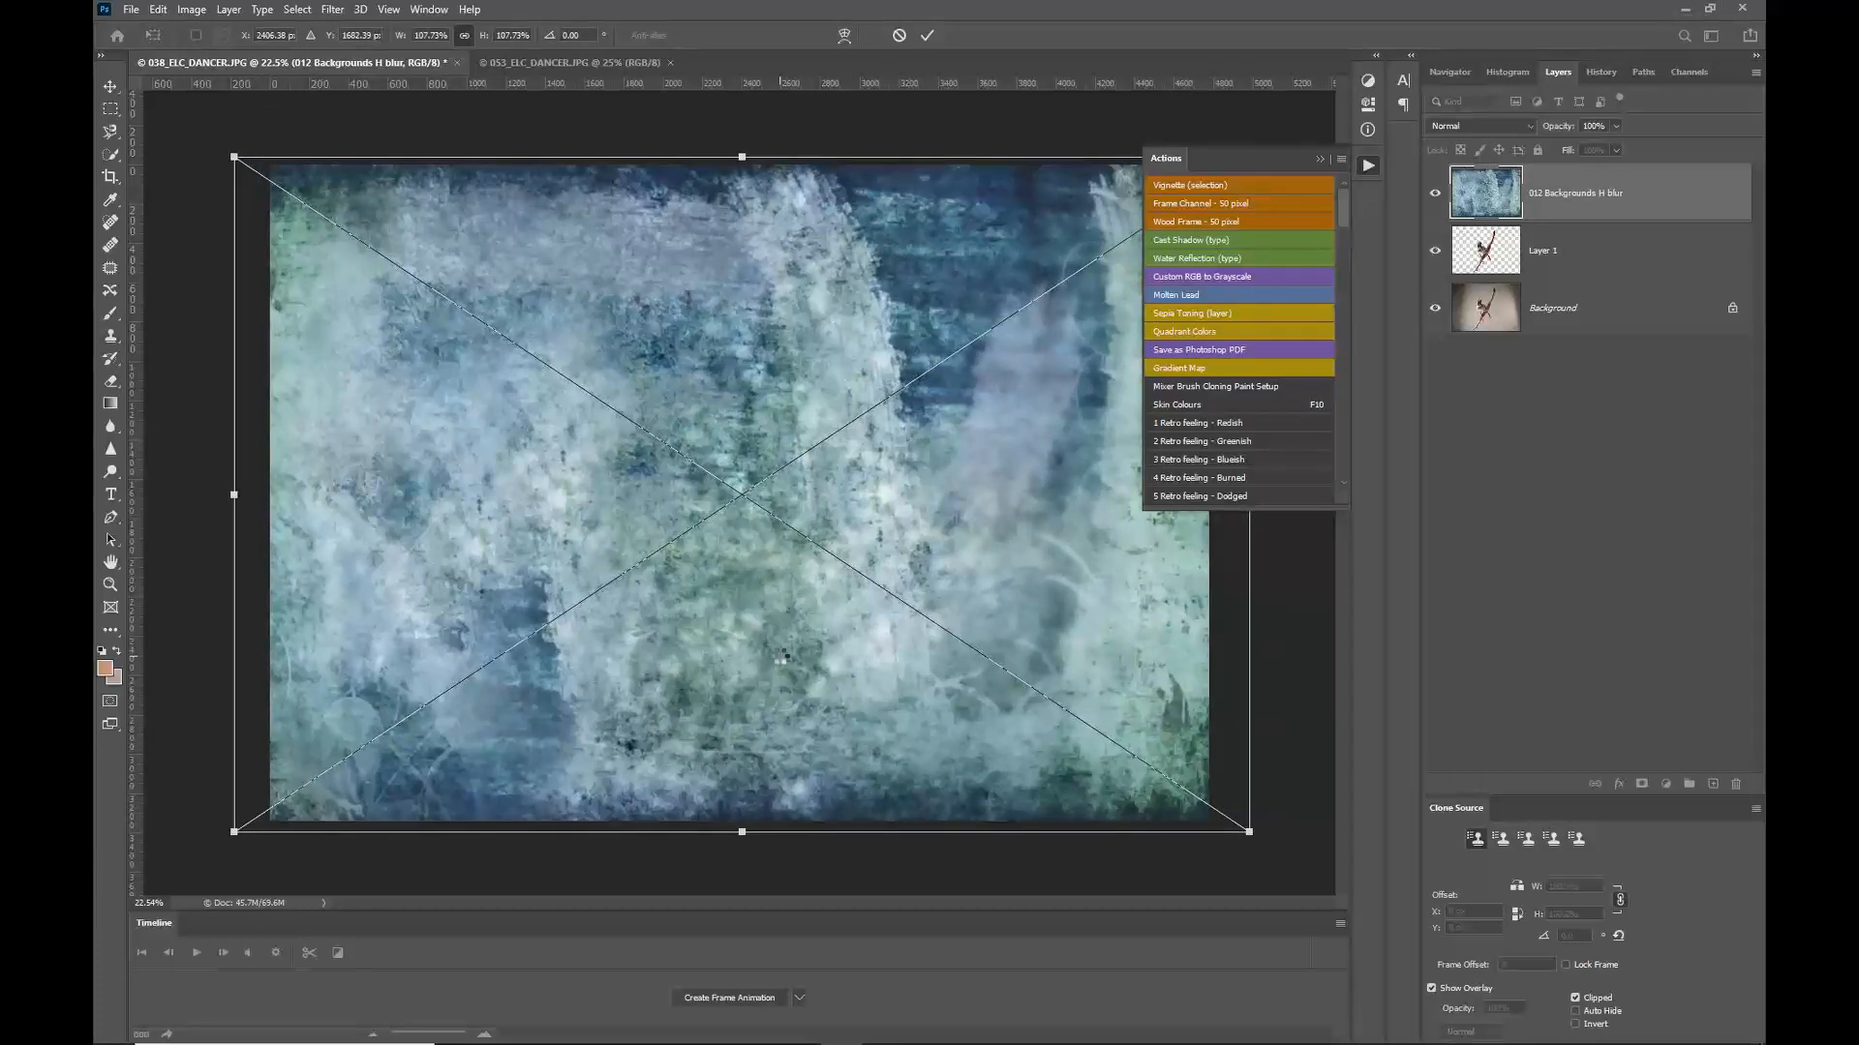
pyautogui.press('Return')
pyautogui.press('l')
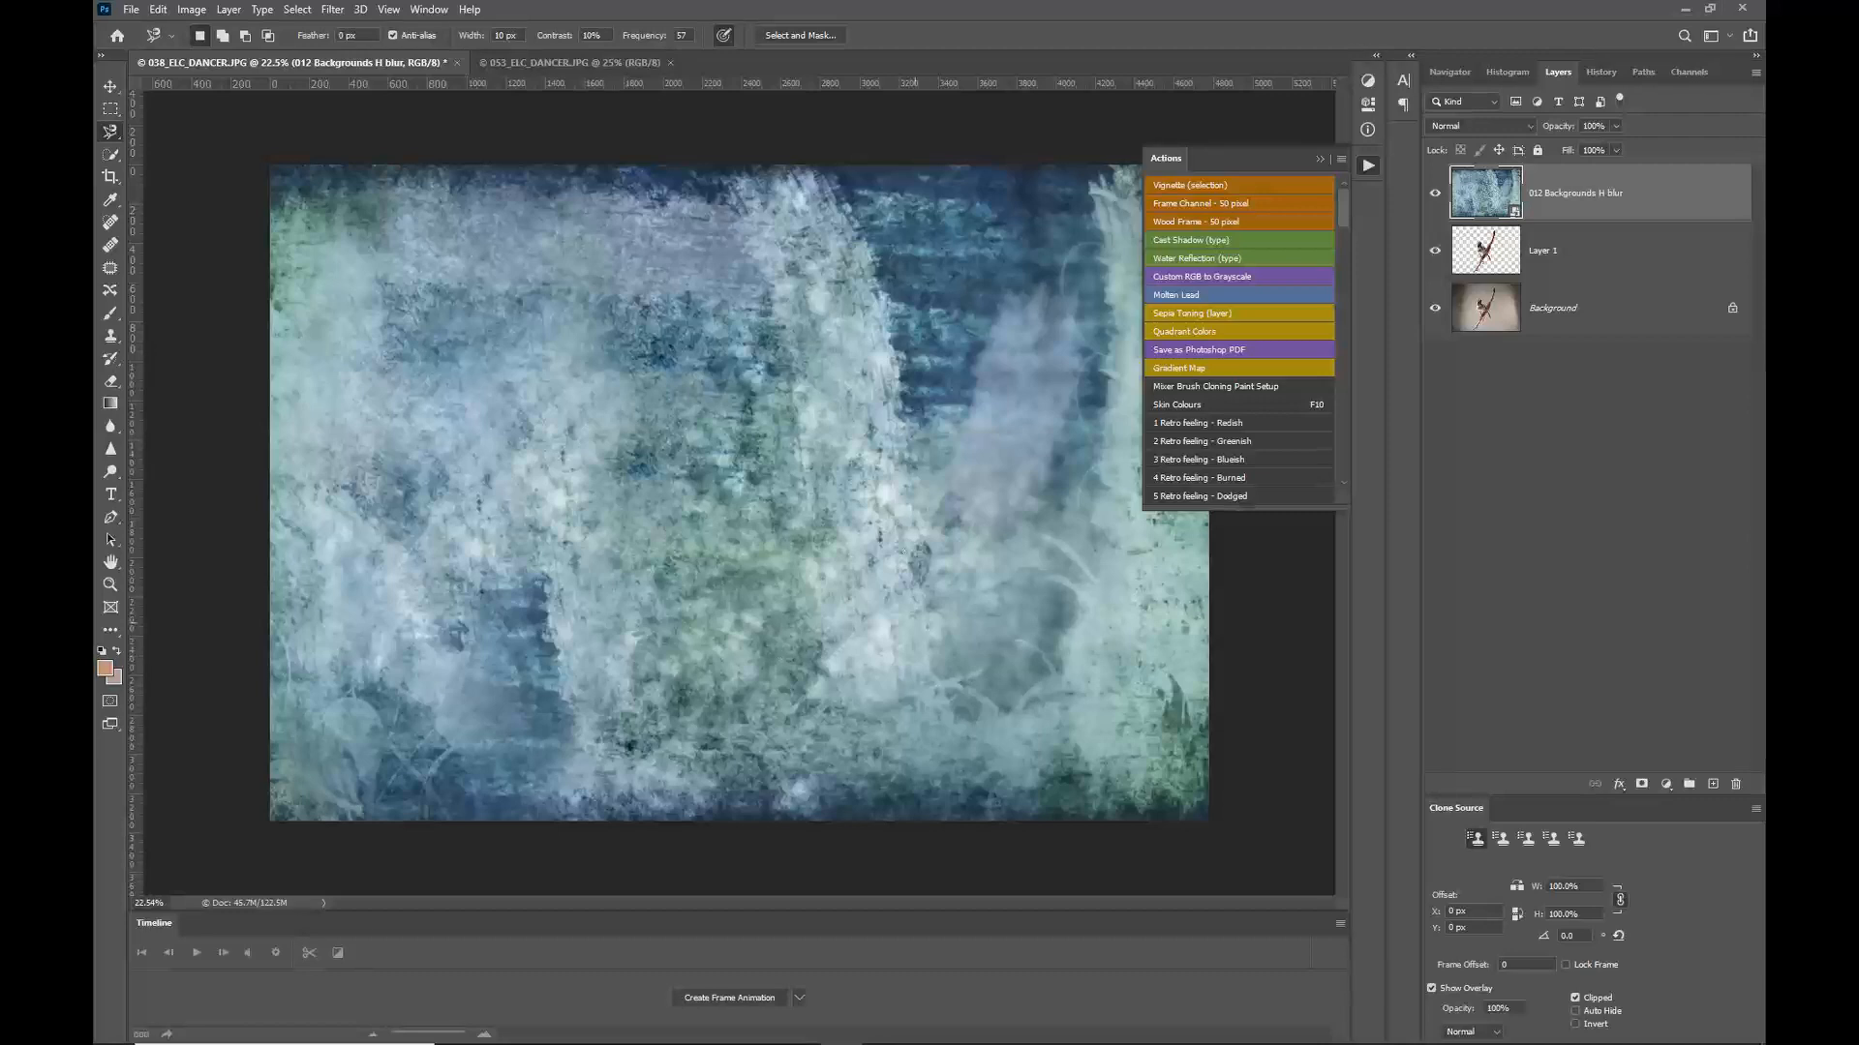
# Step: Move the cut-out dancer layer above the background texture layer
pyautogui.click(1437, 195)
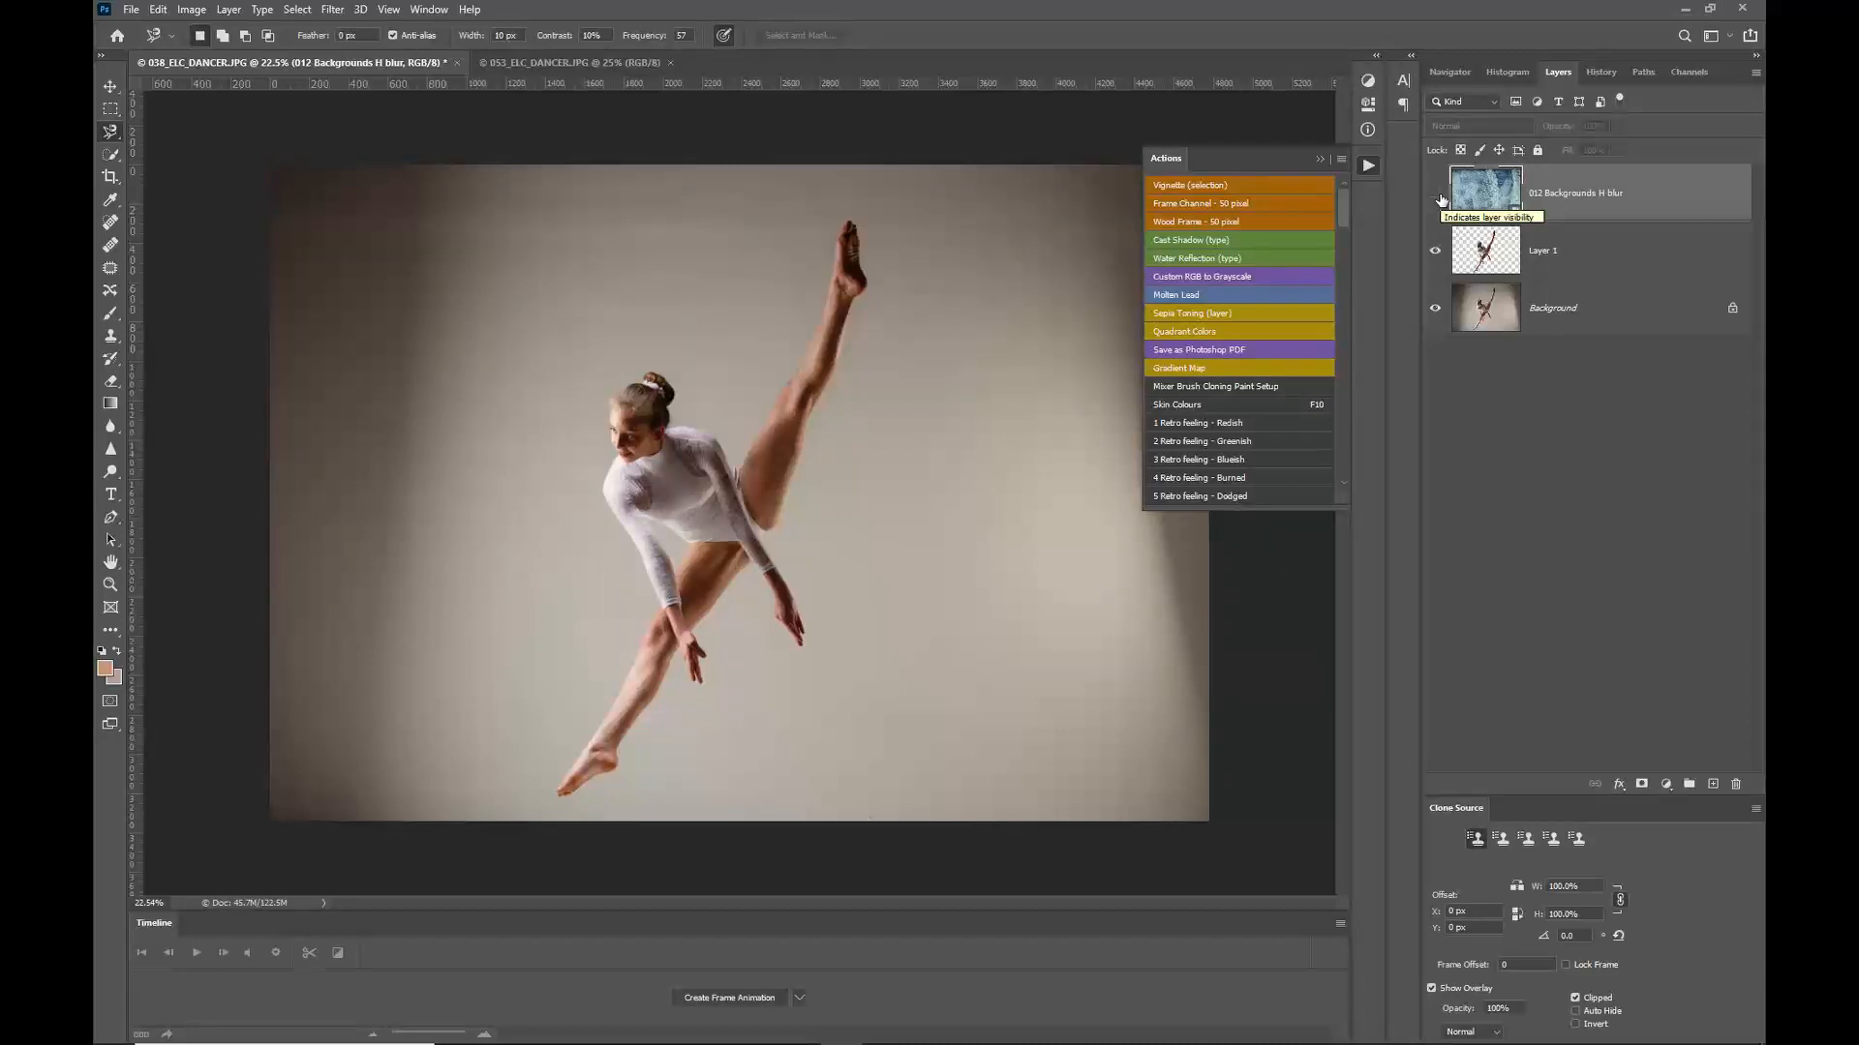
pyautogui.click(1435, 195)
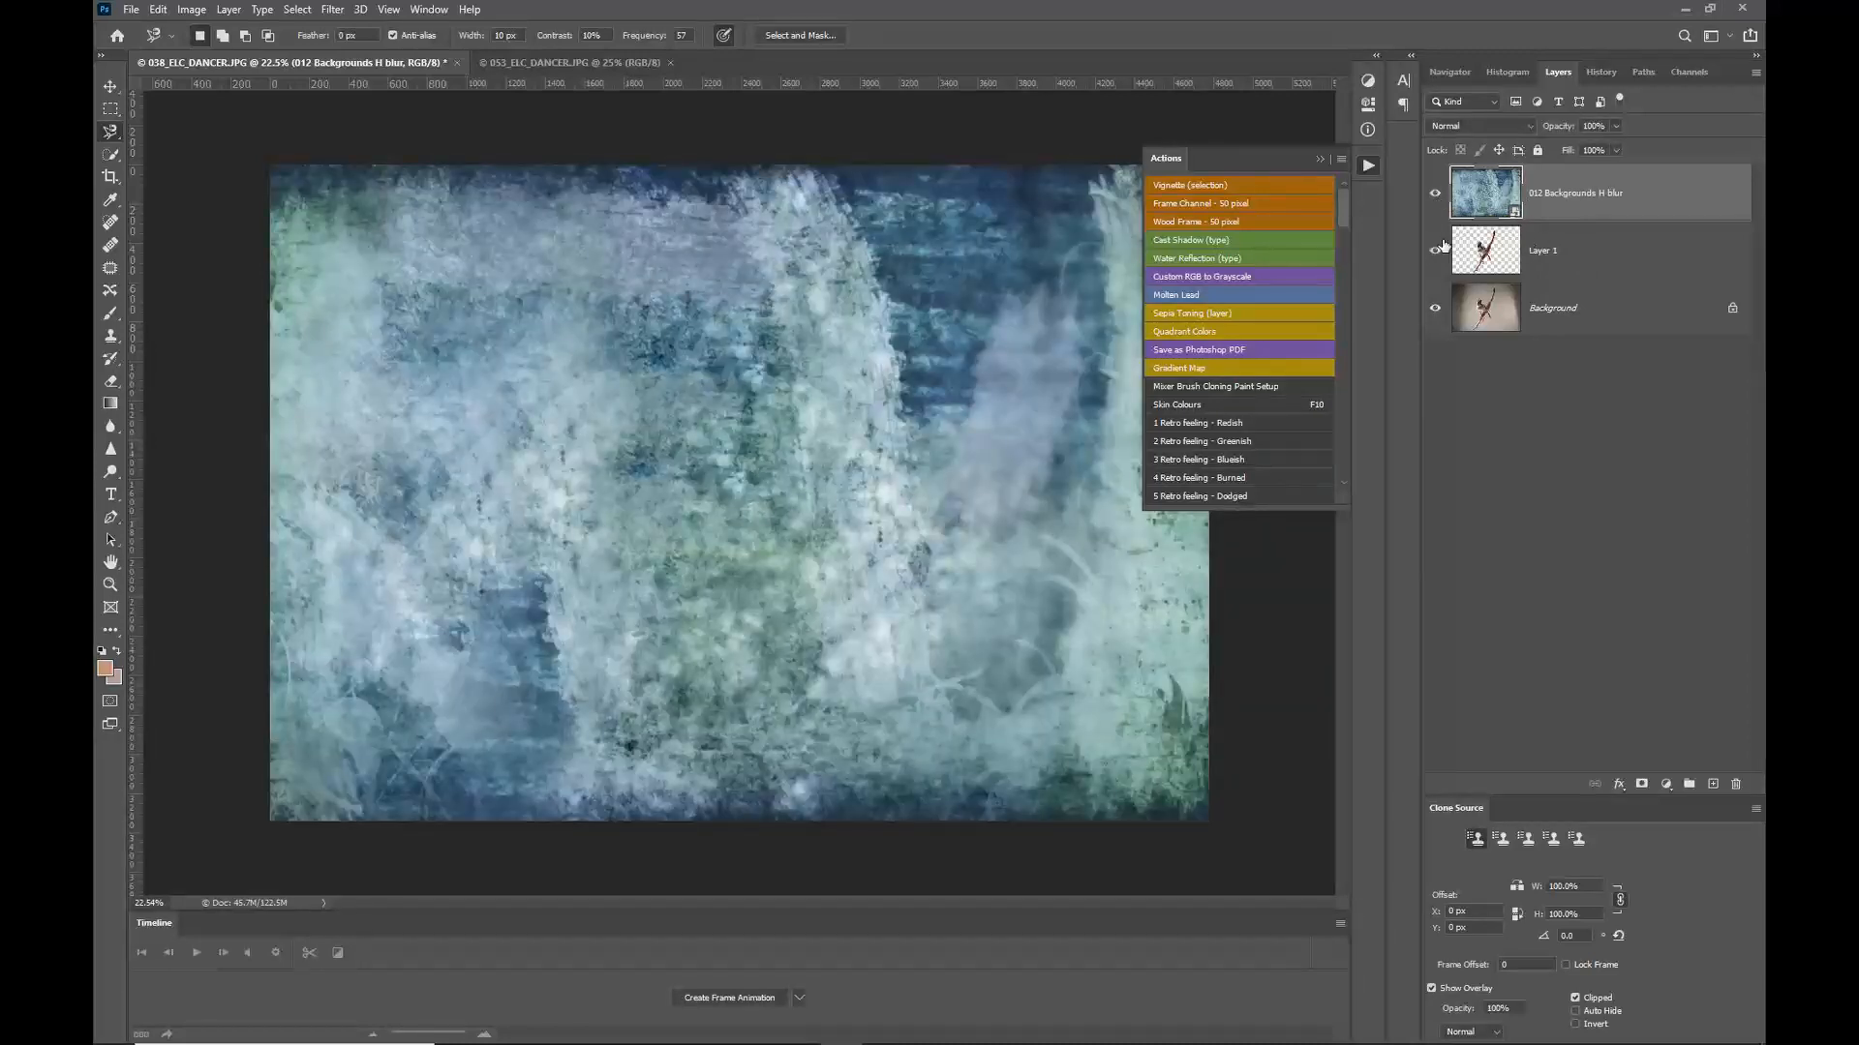
pyautogui.moveTo(1553, 246); pyautogui.dragTo(1552, 177)
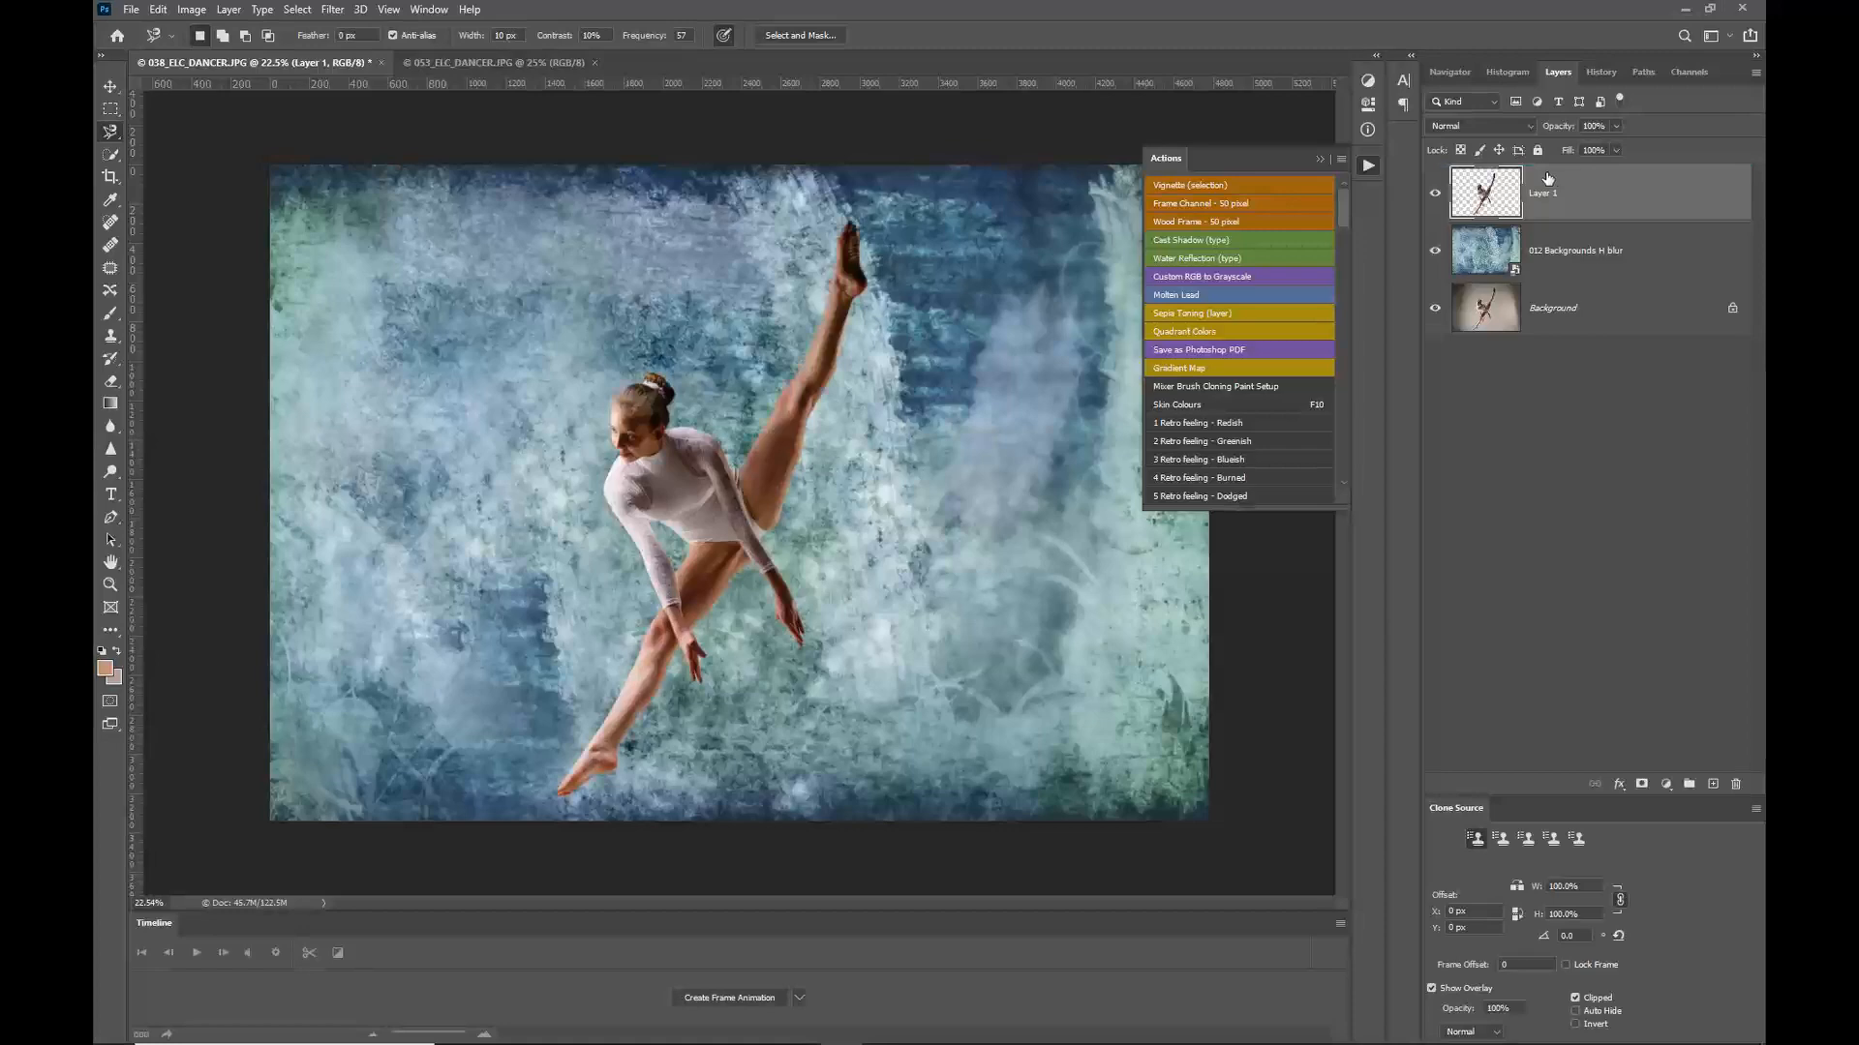
pyautogui.scroll(6, 743, 460)
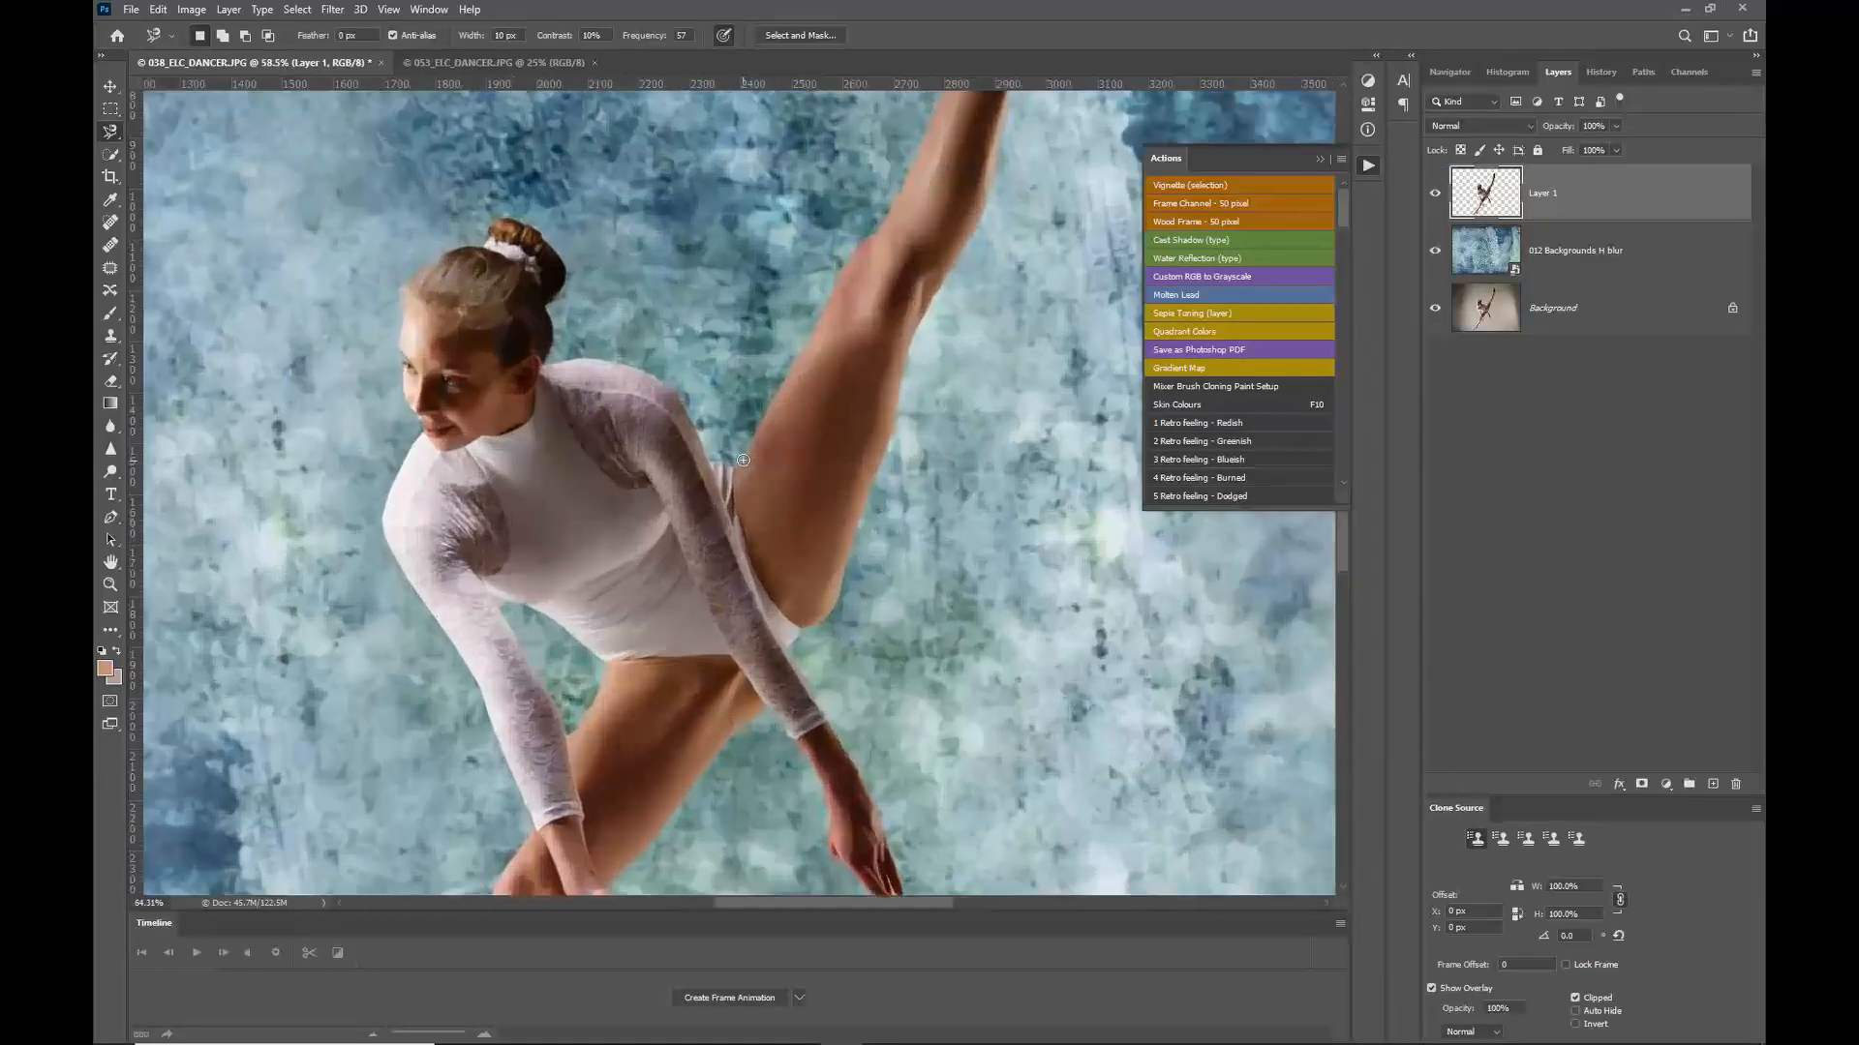
pyautogui.scroll(-6, 743, 460)
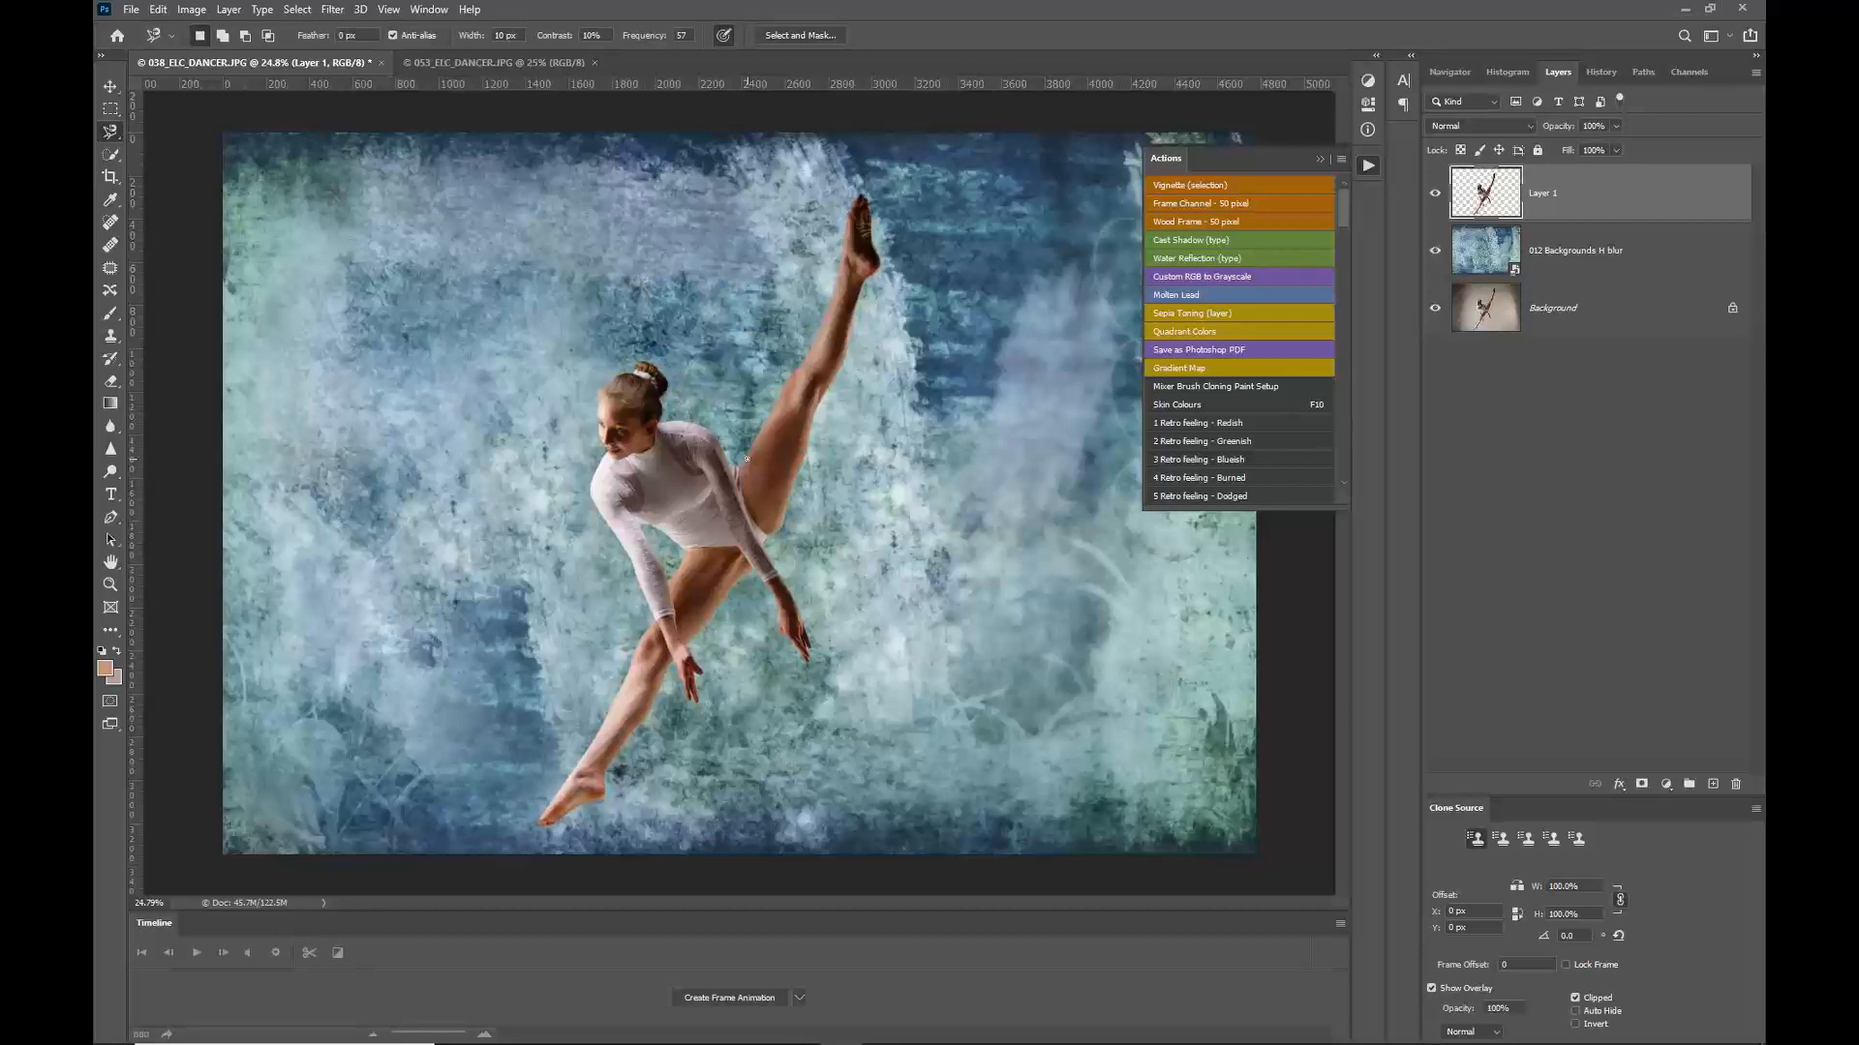
pyautogui.click(1498, 126)
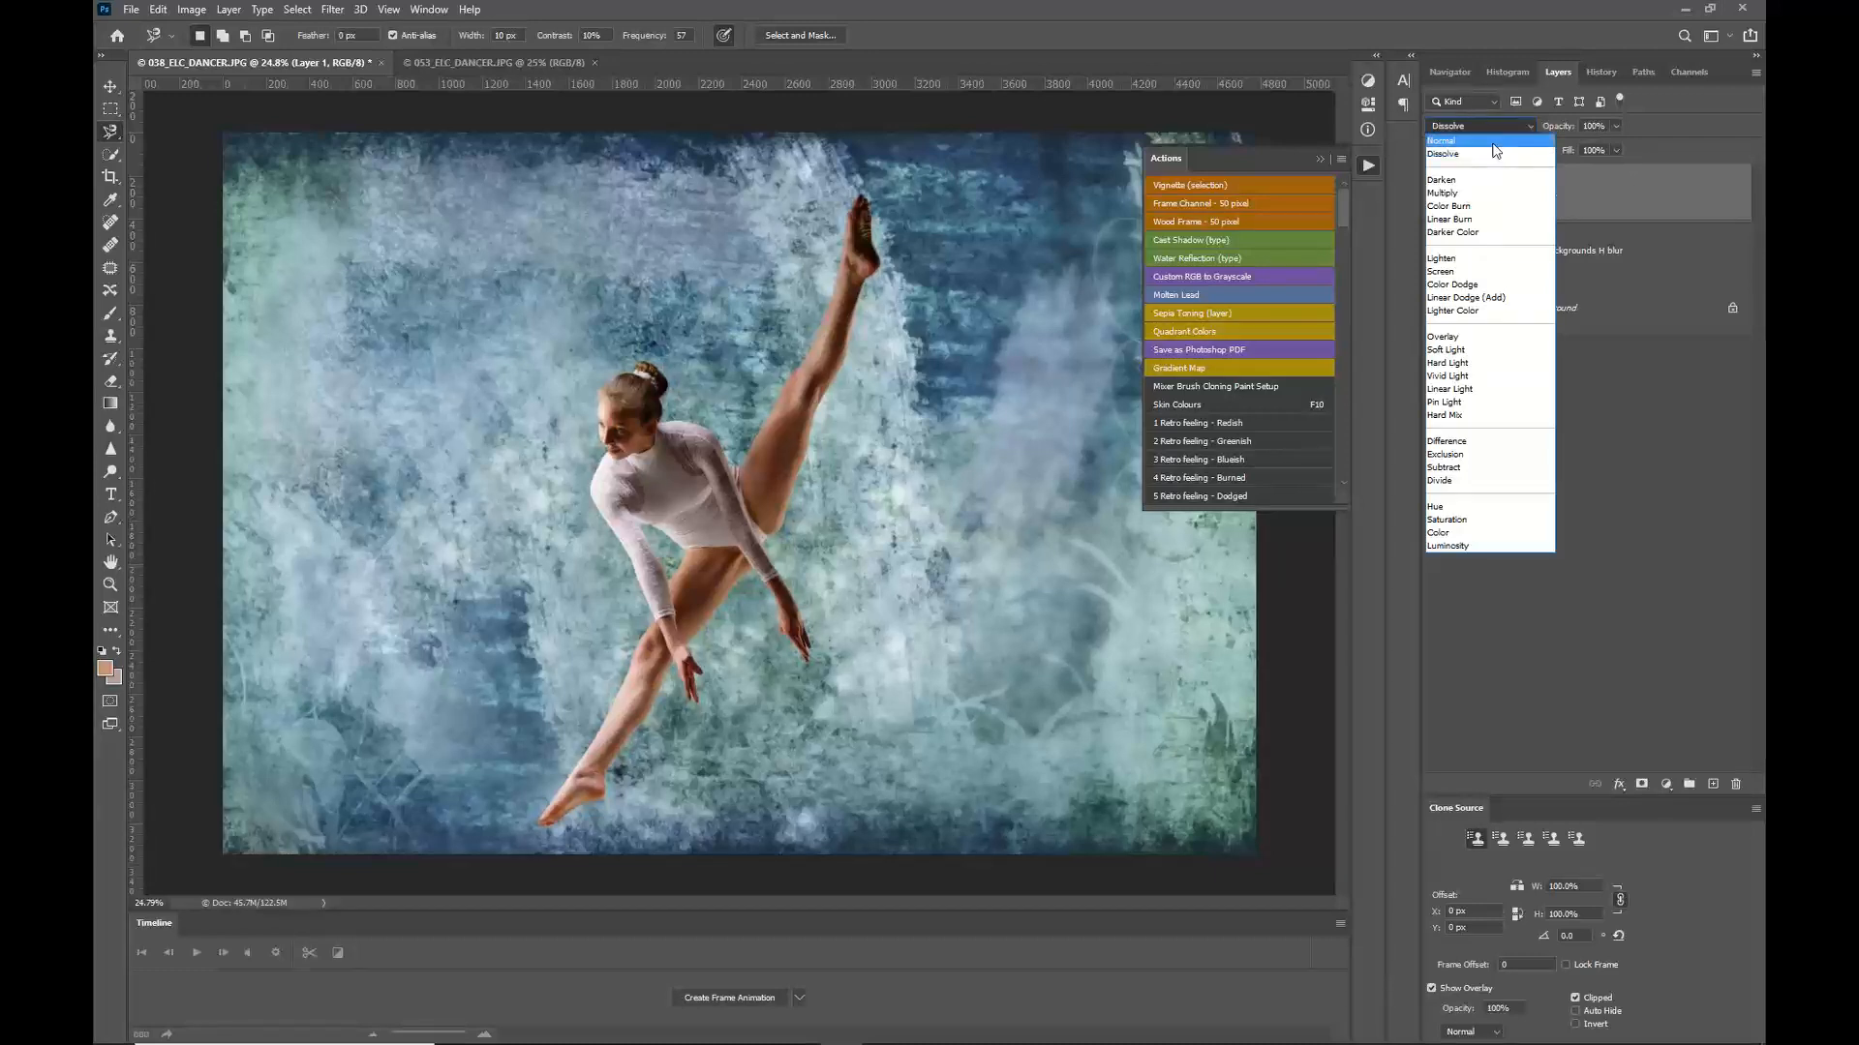
pyautogui.click(1496, 142)
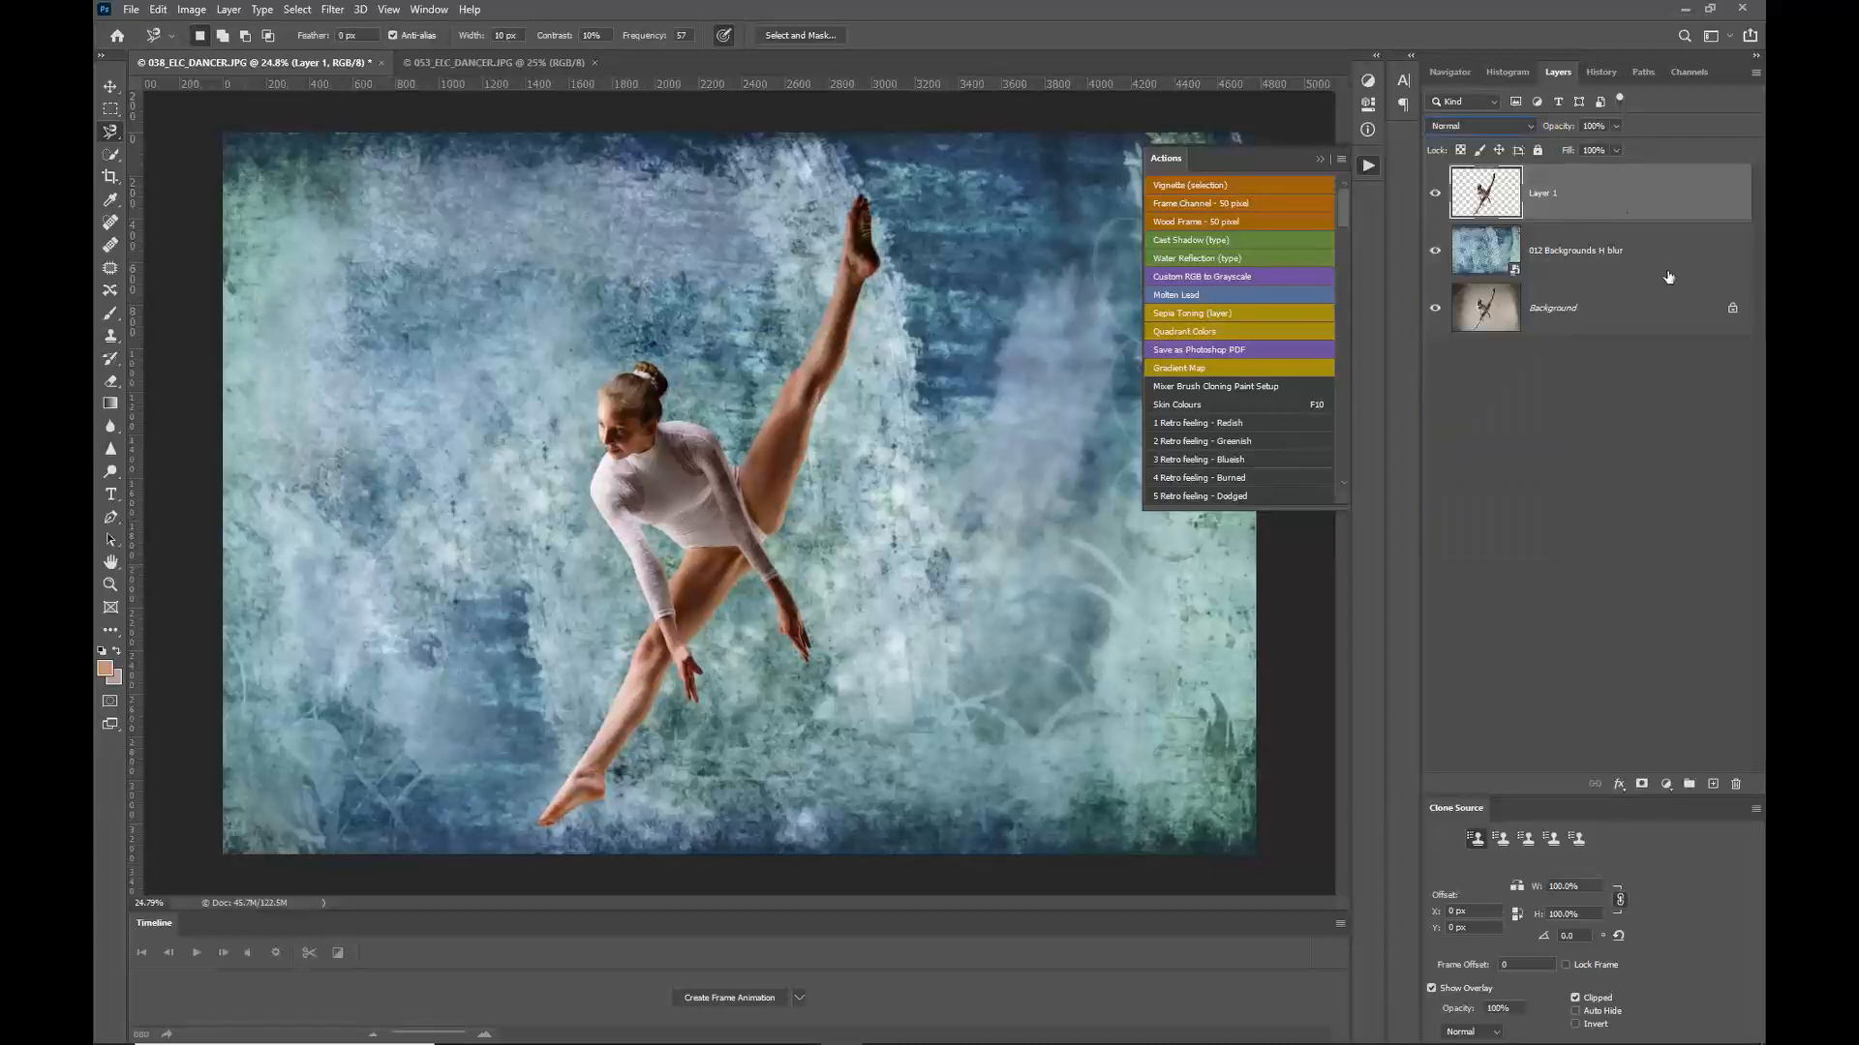
# Step: Try the Multiply blend mode on the texture layer and vary its opacity
pyautogui.click(1539, 253)
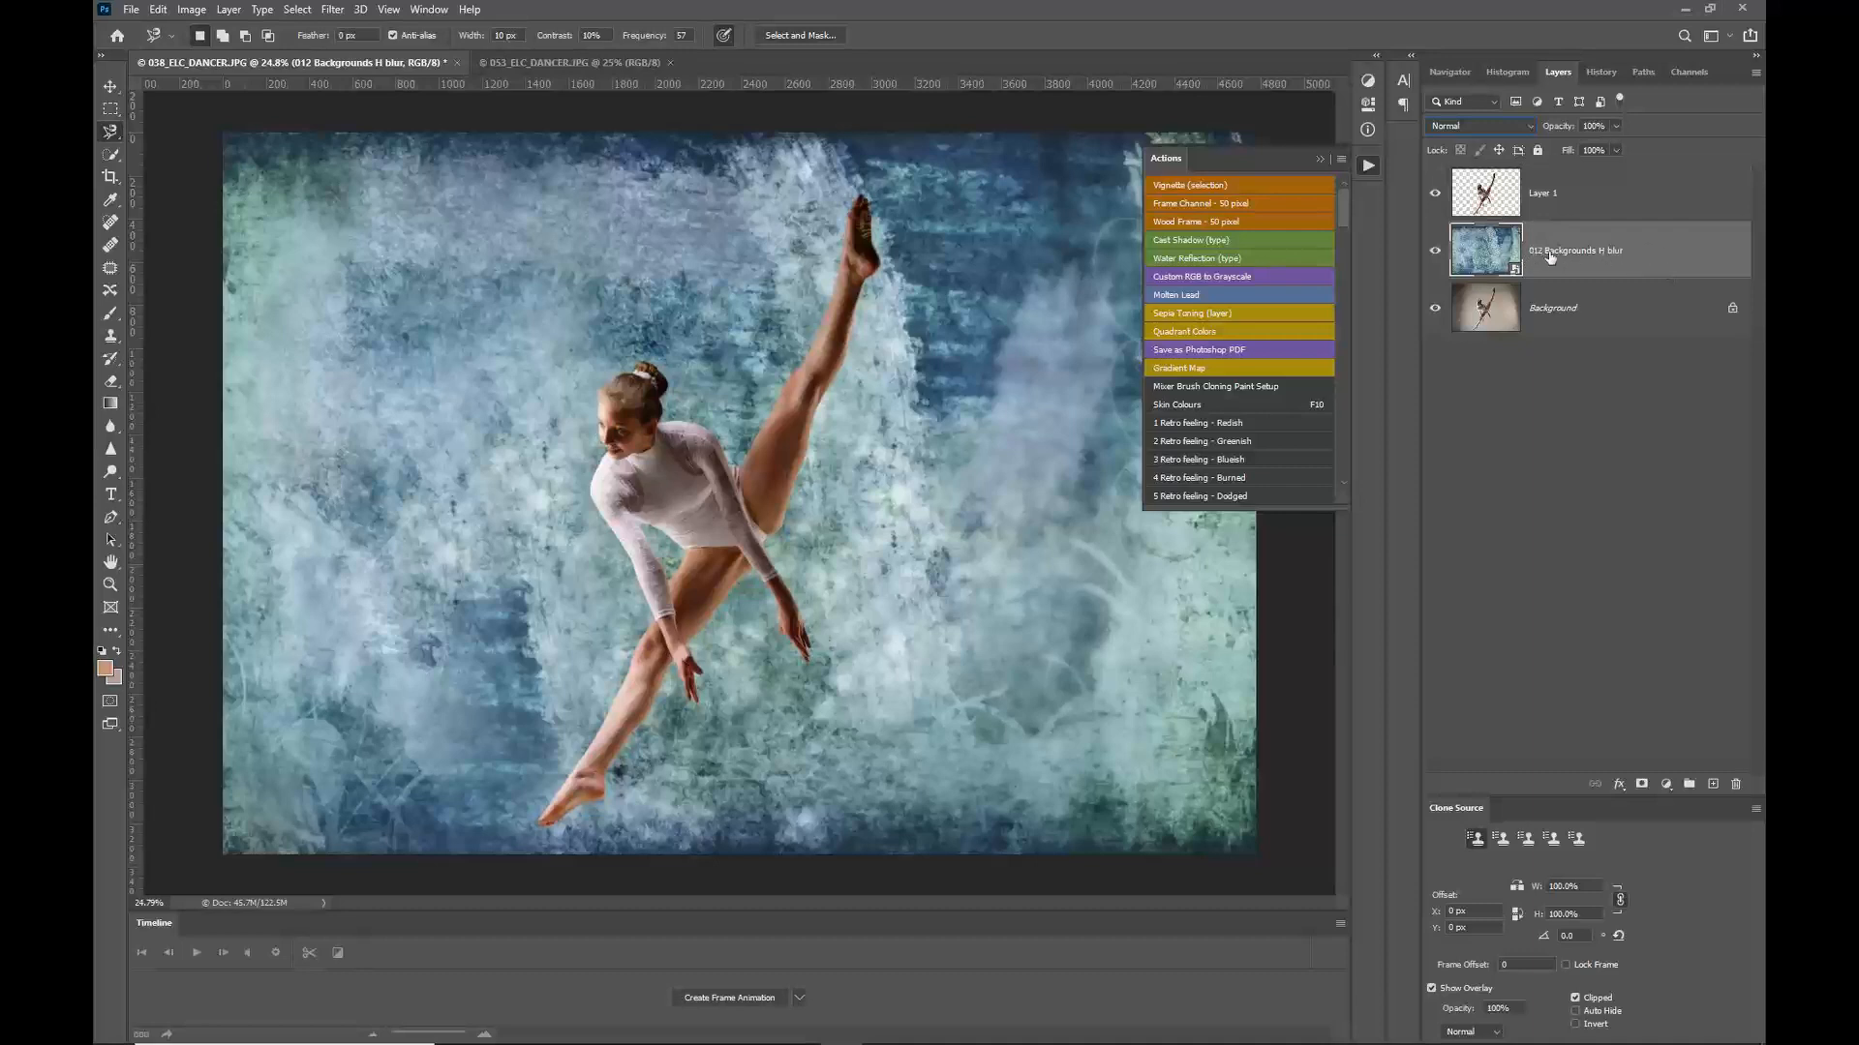
pyautogui.click(1496, 128)
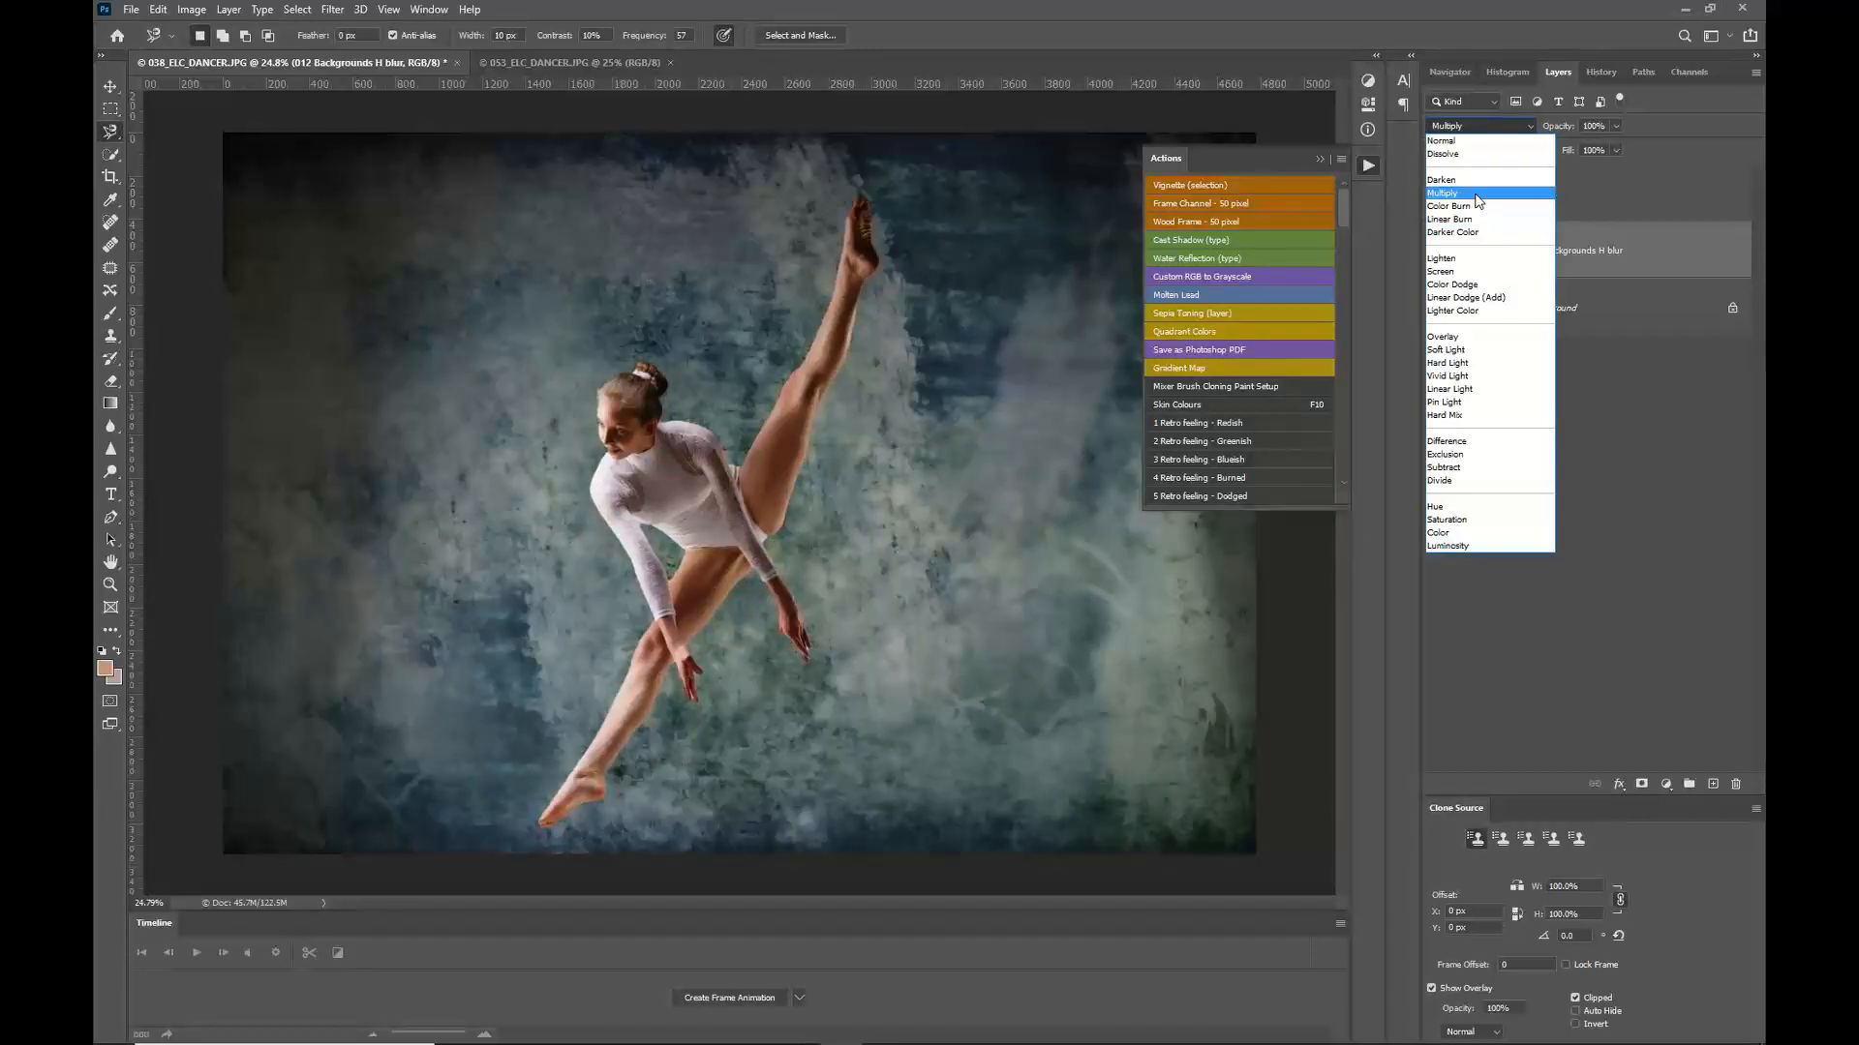
pyautogui.click(1478, 200)
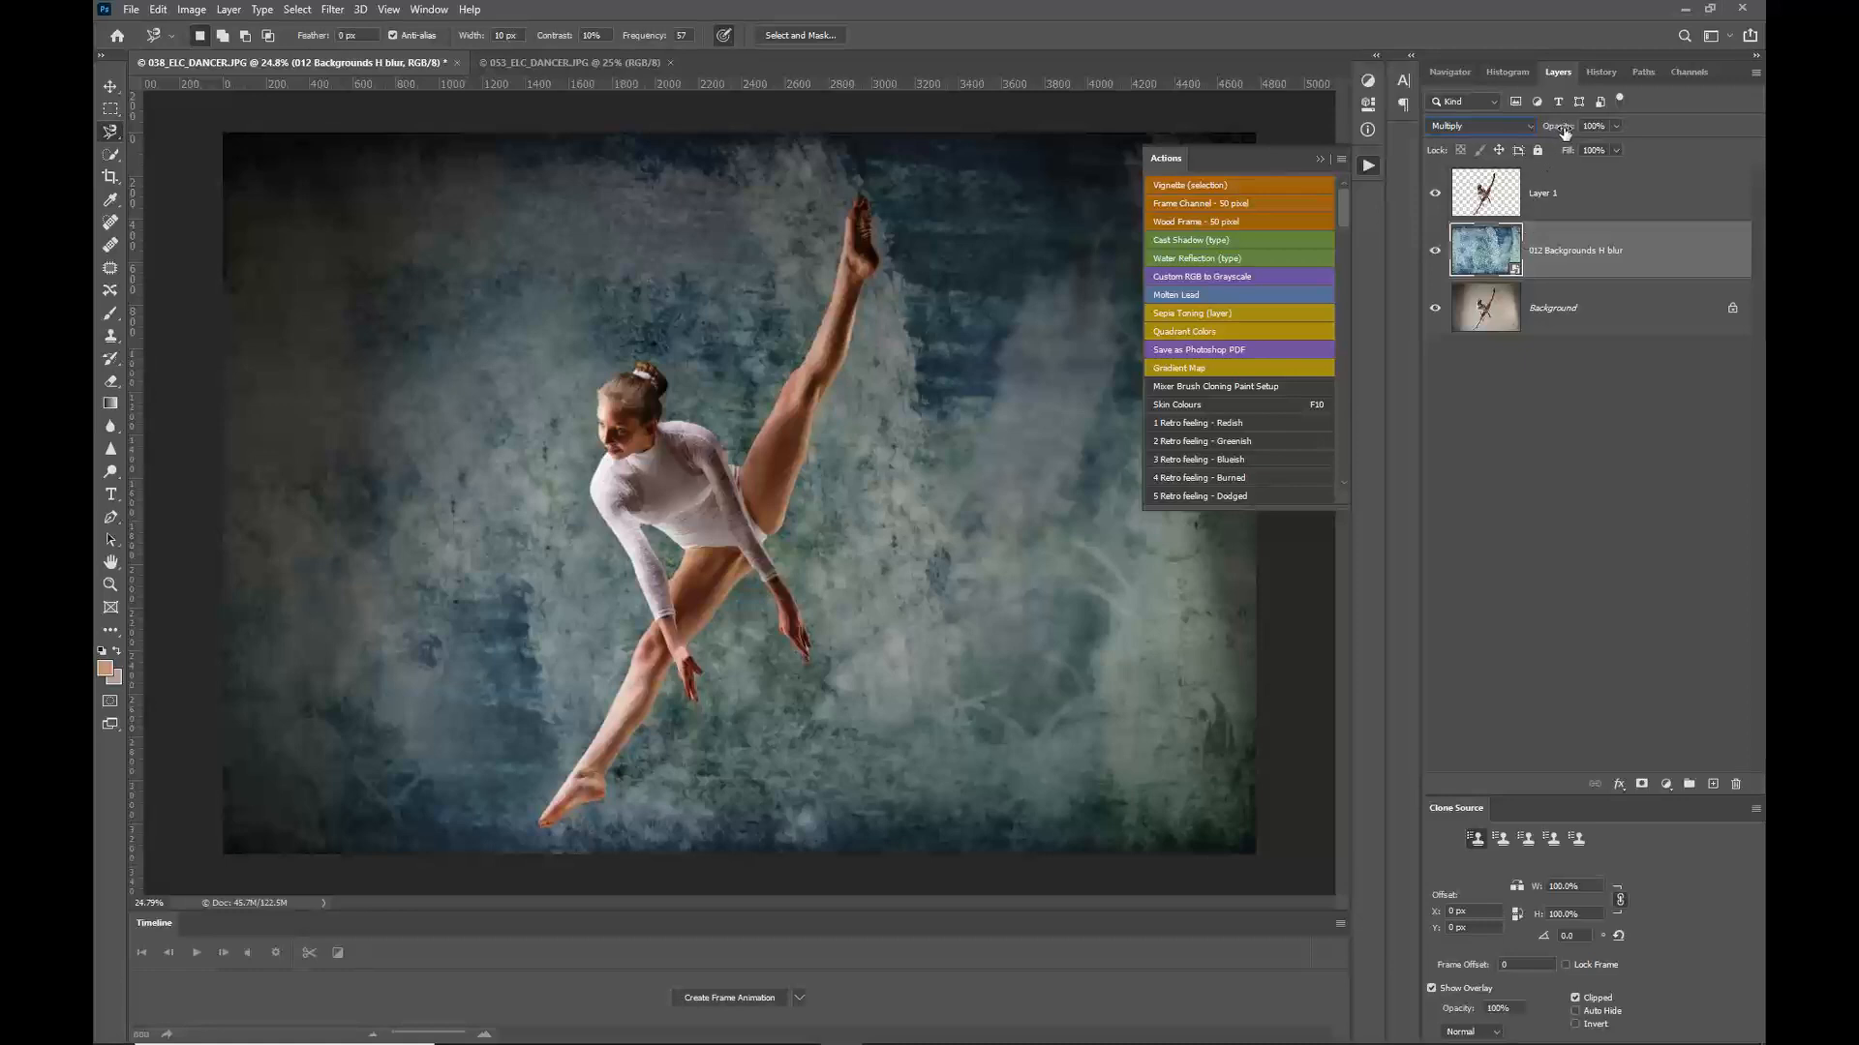
pyautogui.moveTo(1564, 133); pyautogui.dragTo(1521, 136)
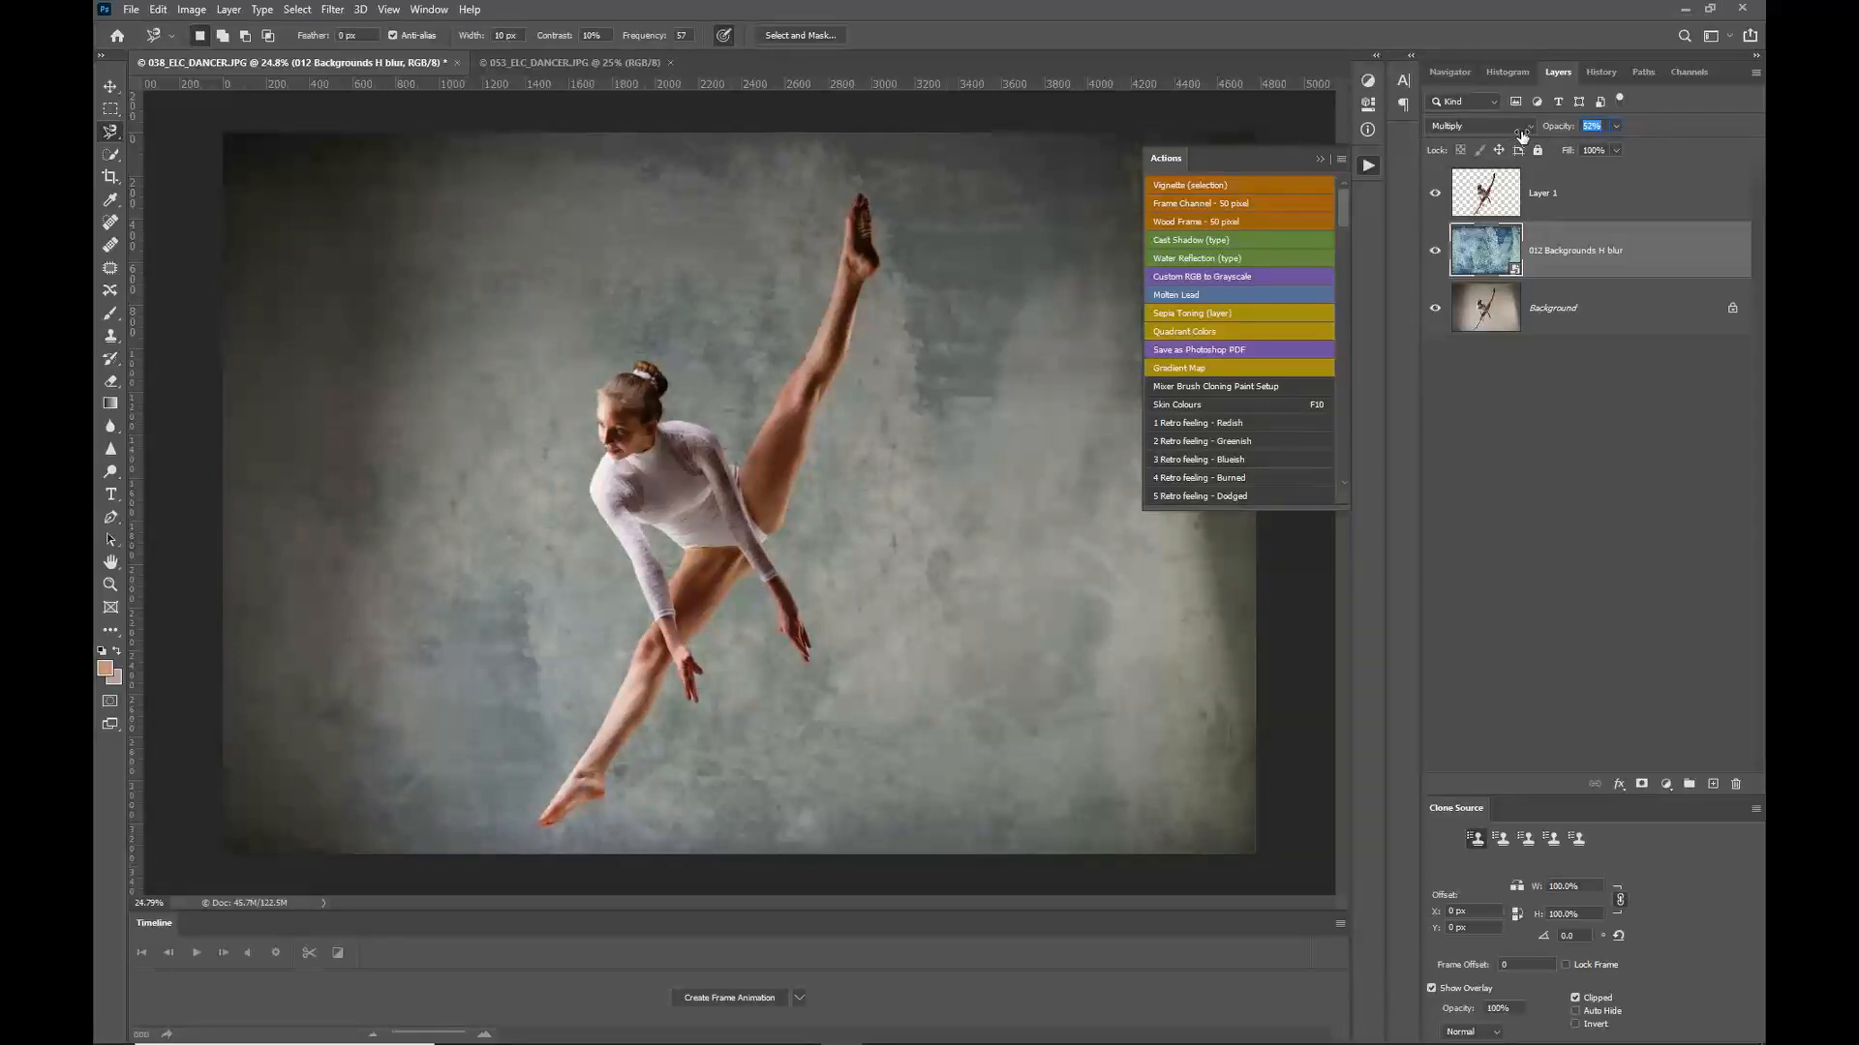
pyautogui.moveTo(1522, 135); pyautogui.dragTo(1617, 138)
# Step: Try the Lighten blend mode on the texture layer, comparing it with the layer hidden
pyautogui.click(1531, 127)
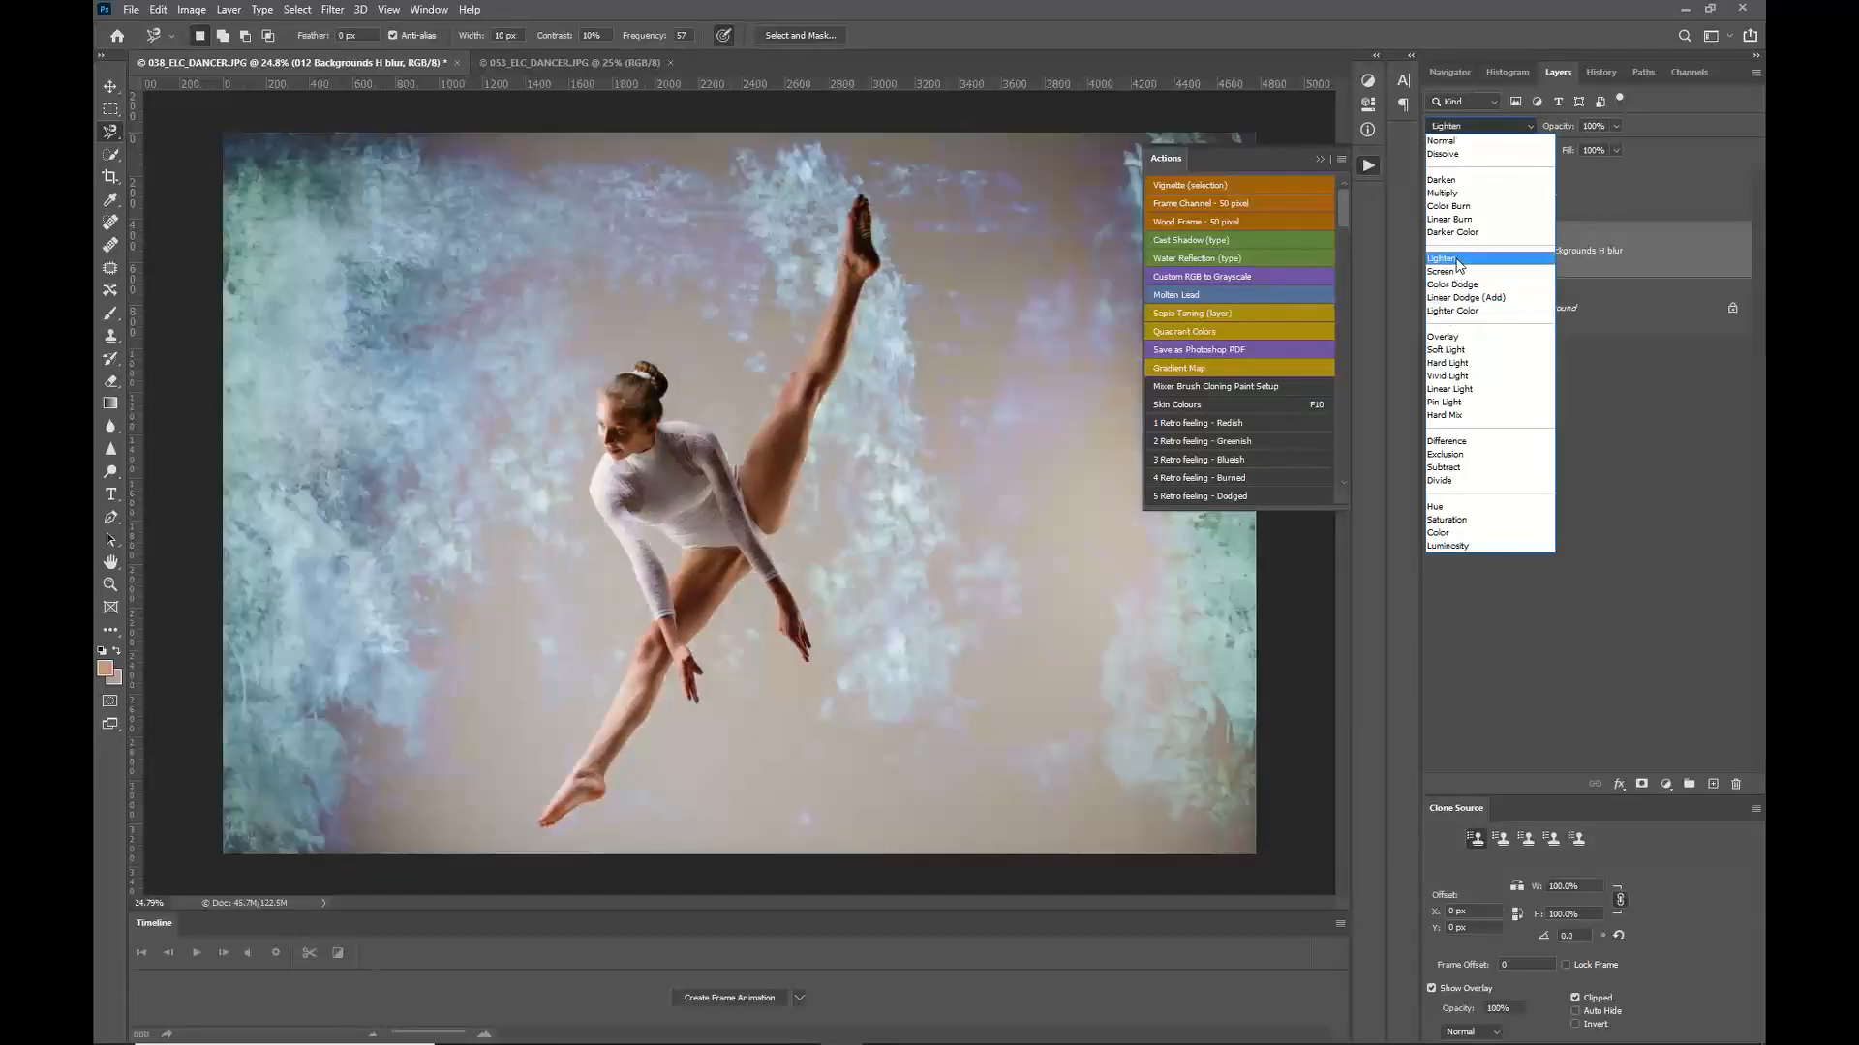
pyautogui.click(1459, 263)
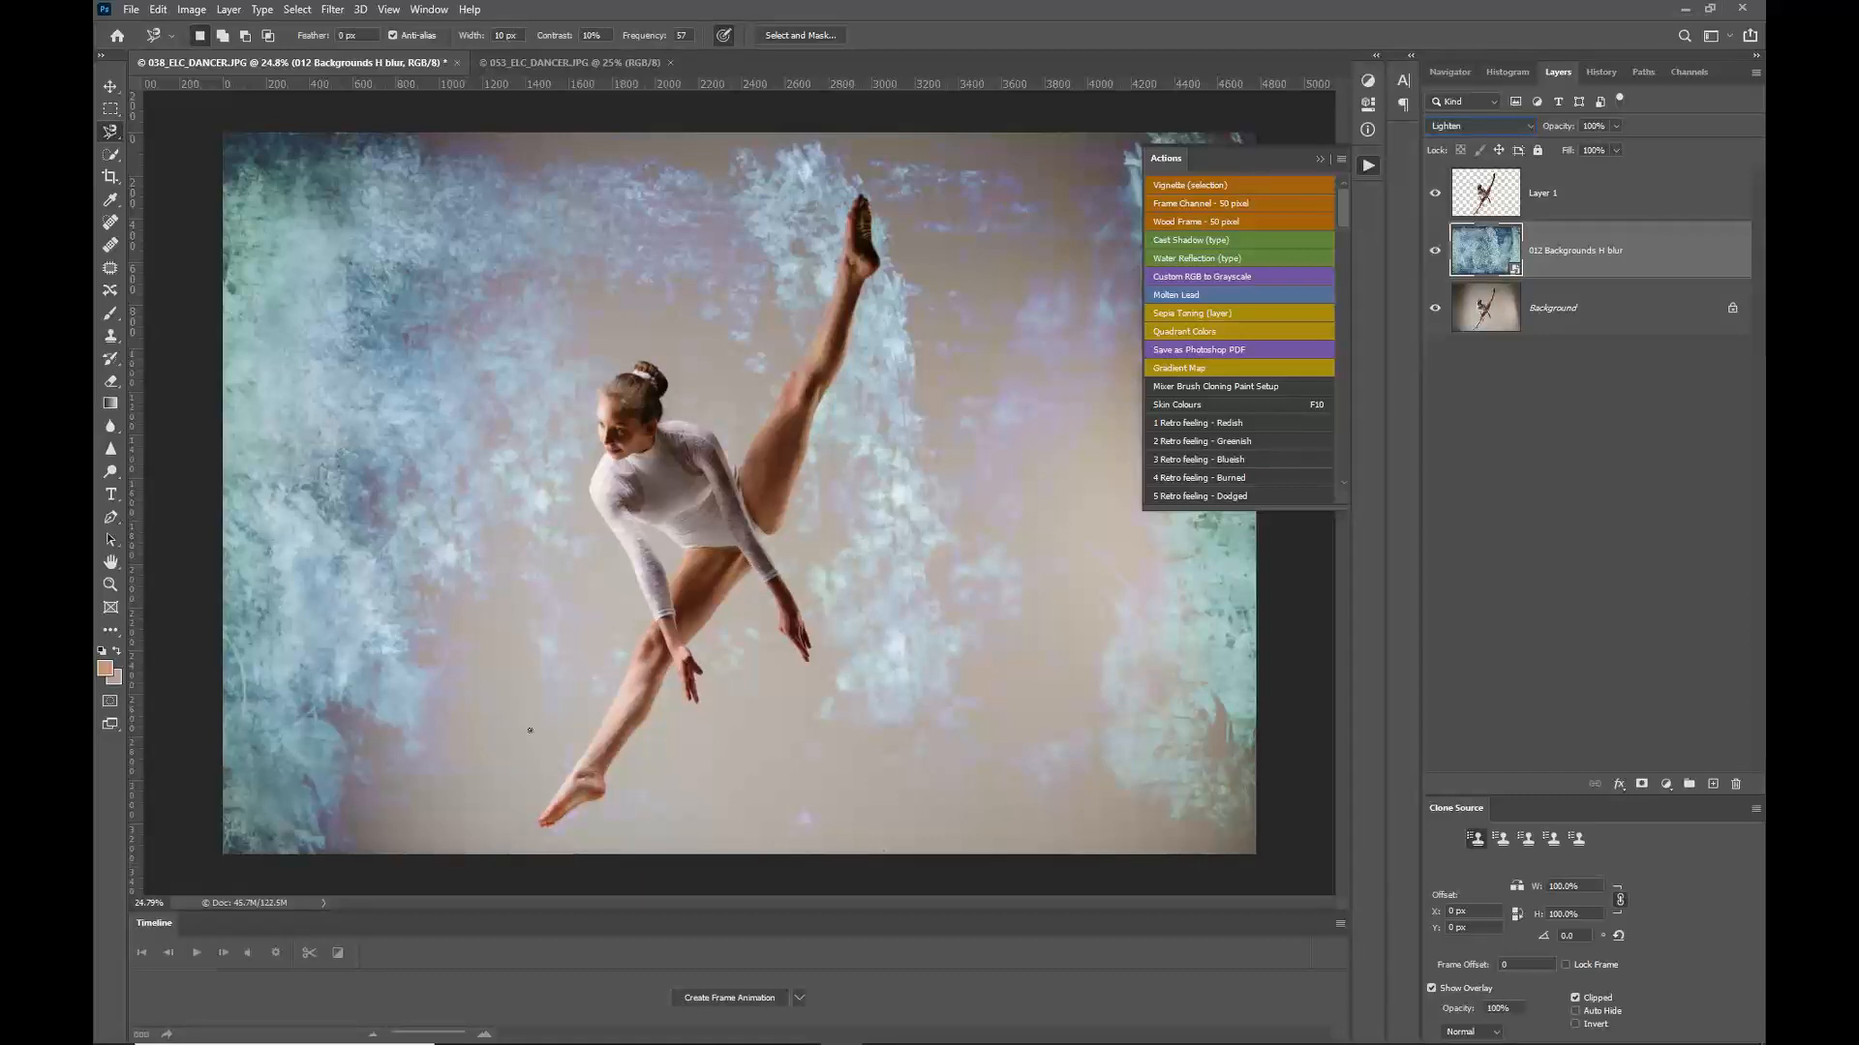
pyautogui.click(1435, 250)
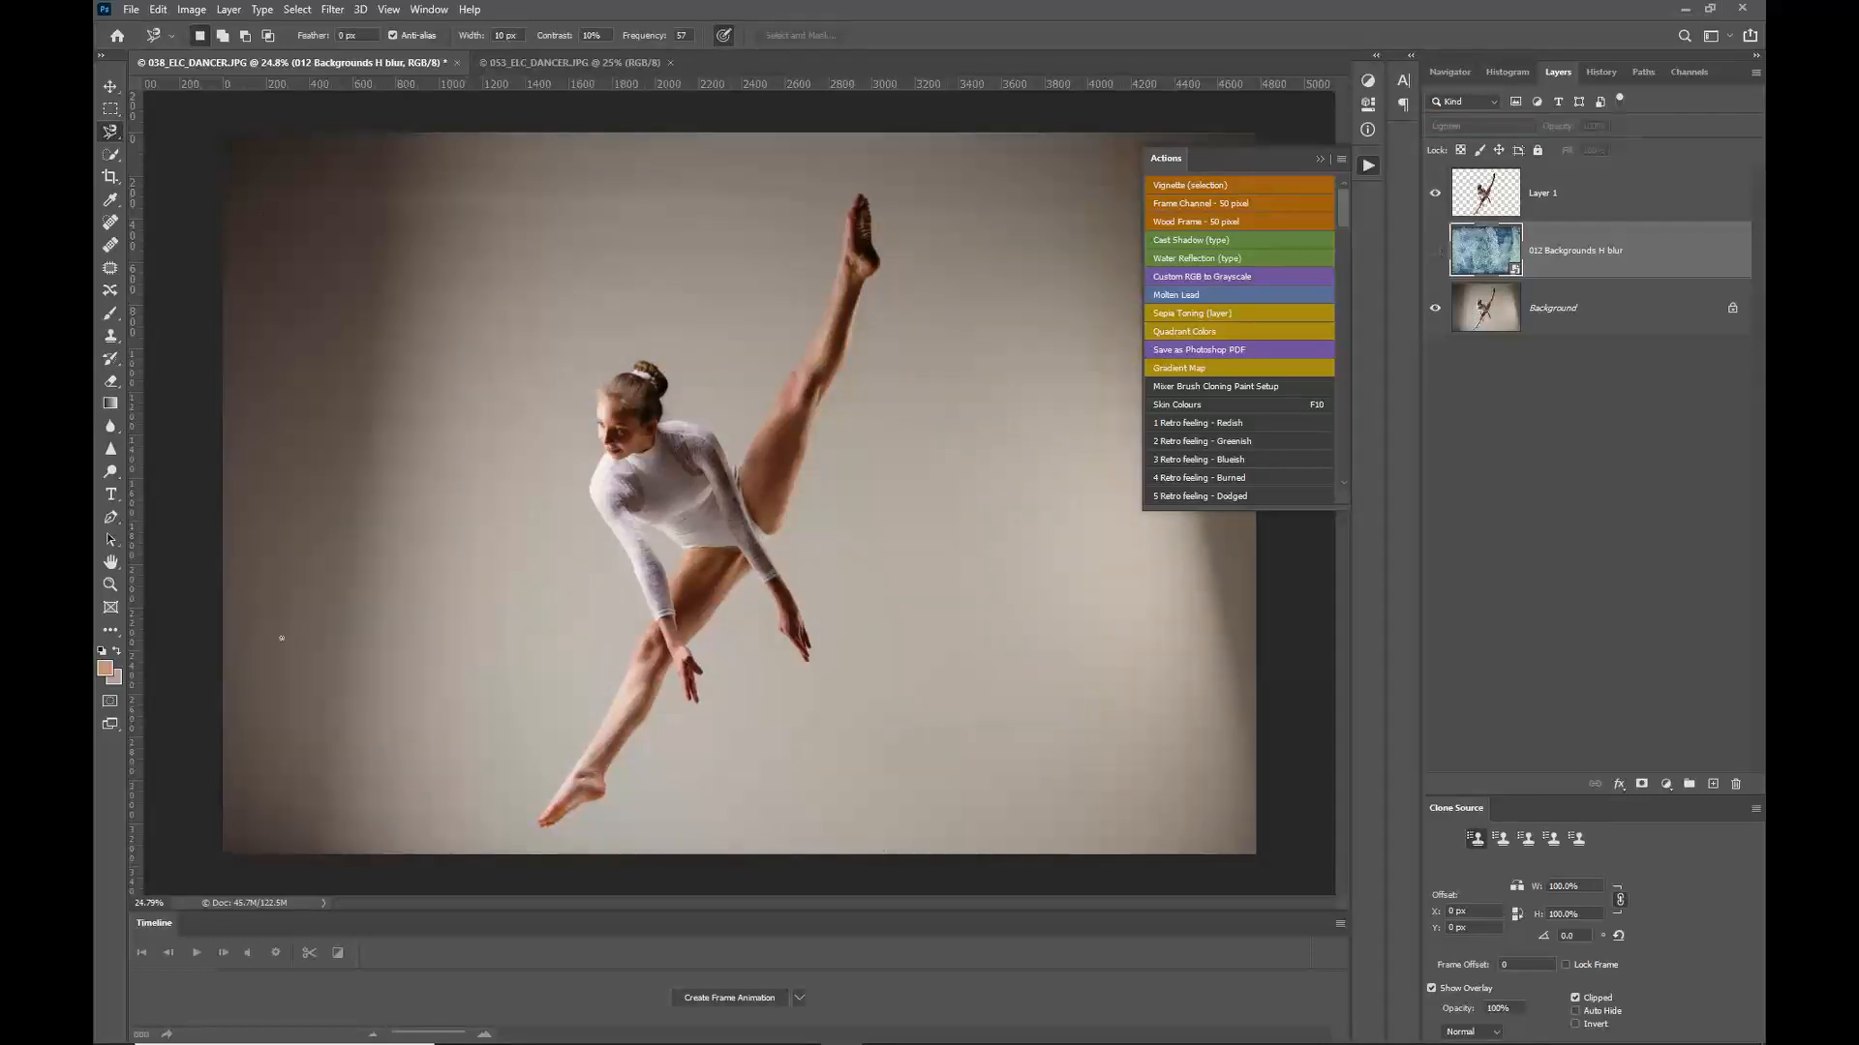
pyautogui.click(1438, 252)
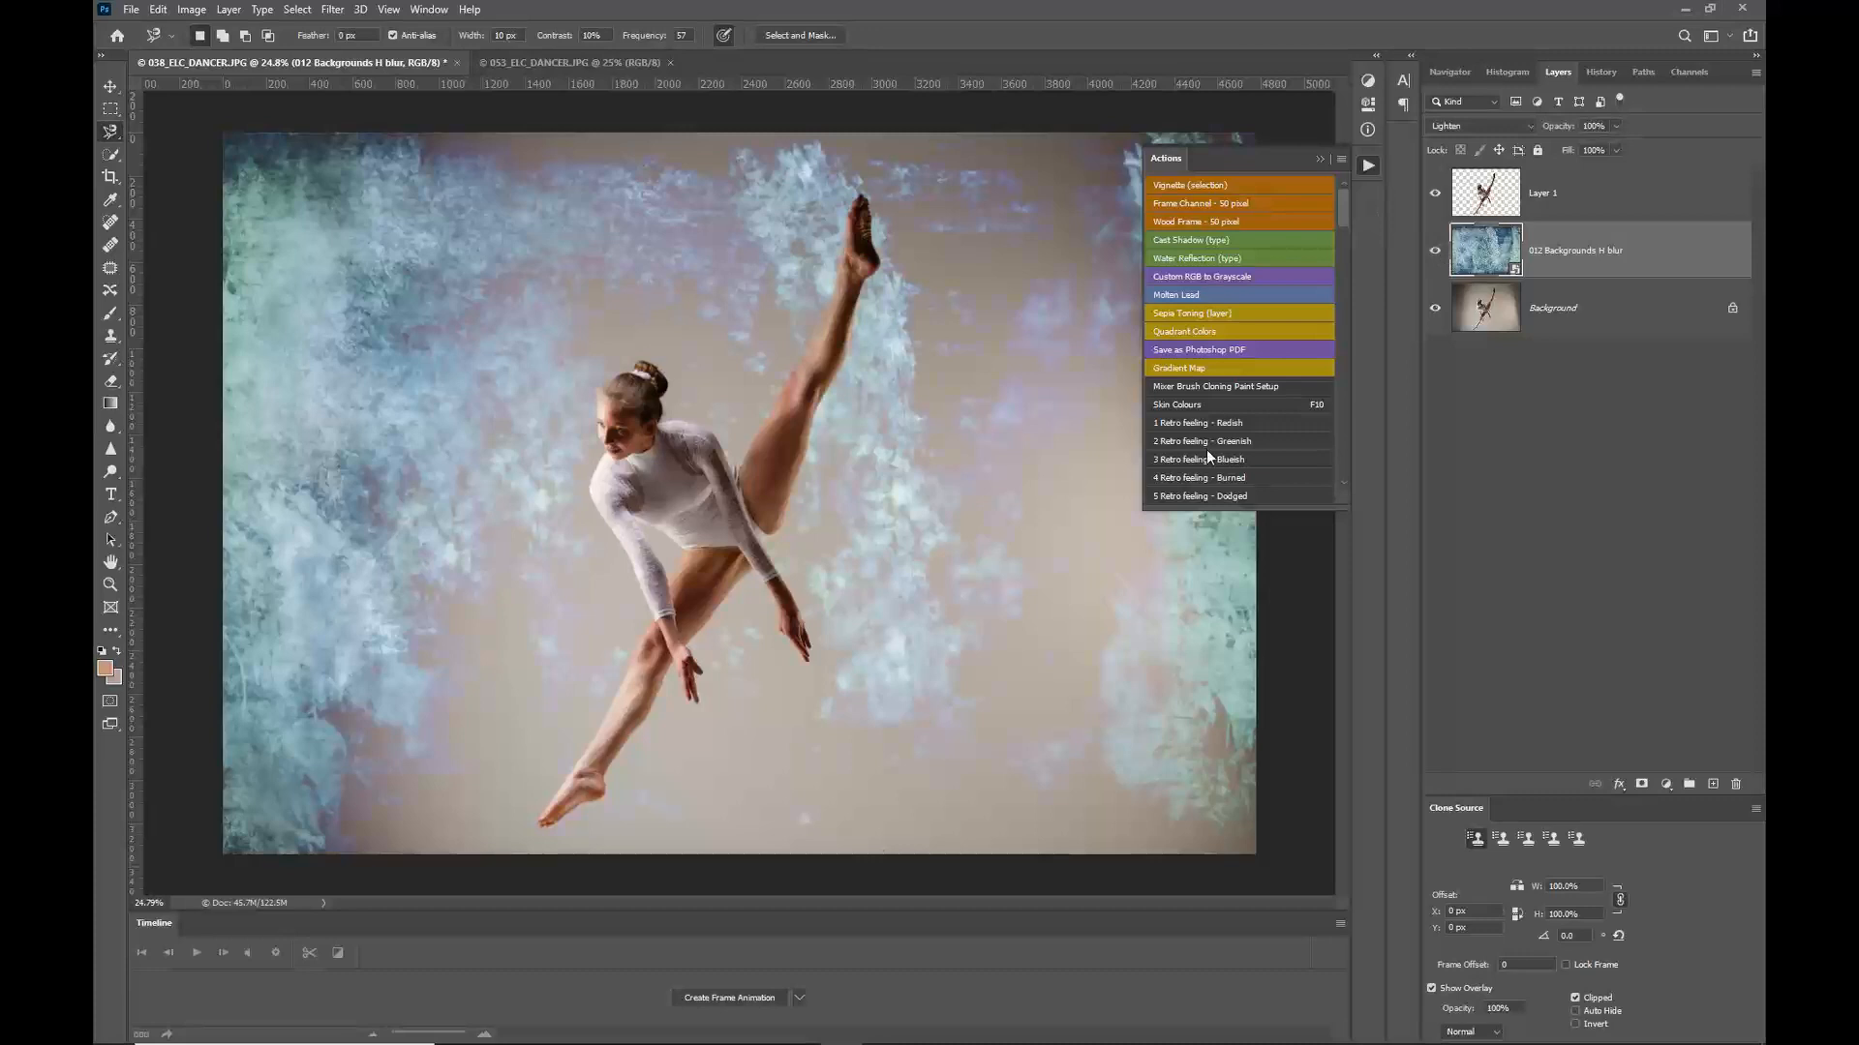
# Step: Set the texture layer's blend mode to Overlay and lower its opacity
pyautogui.click(1518, 126)
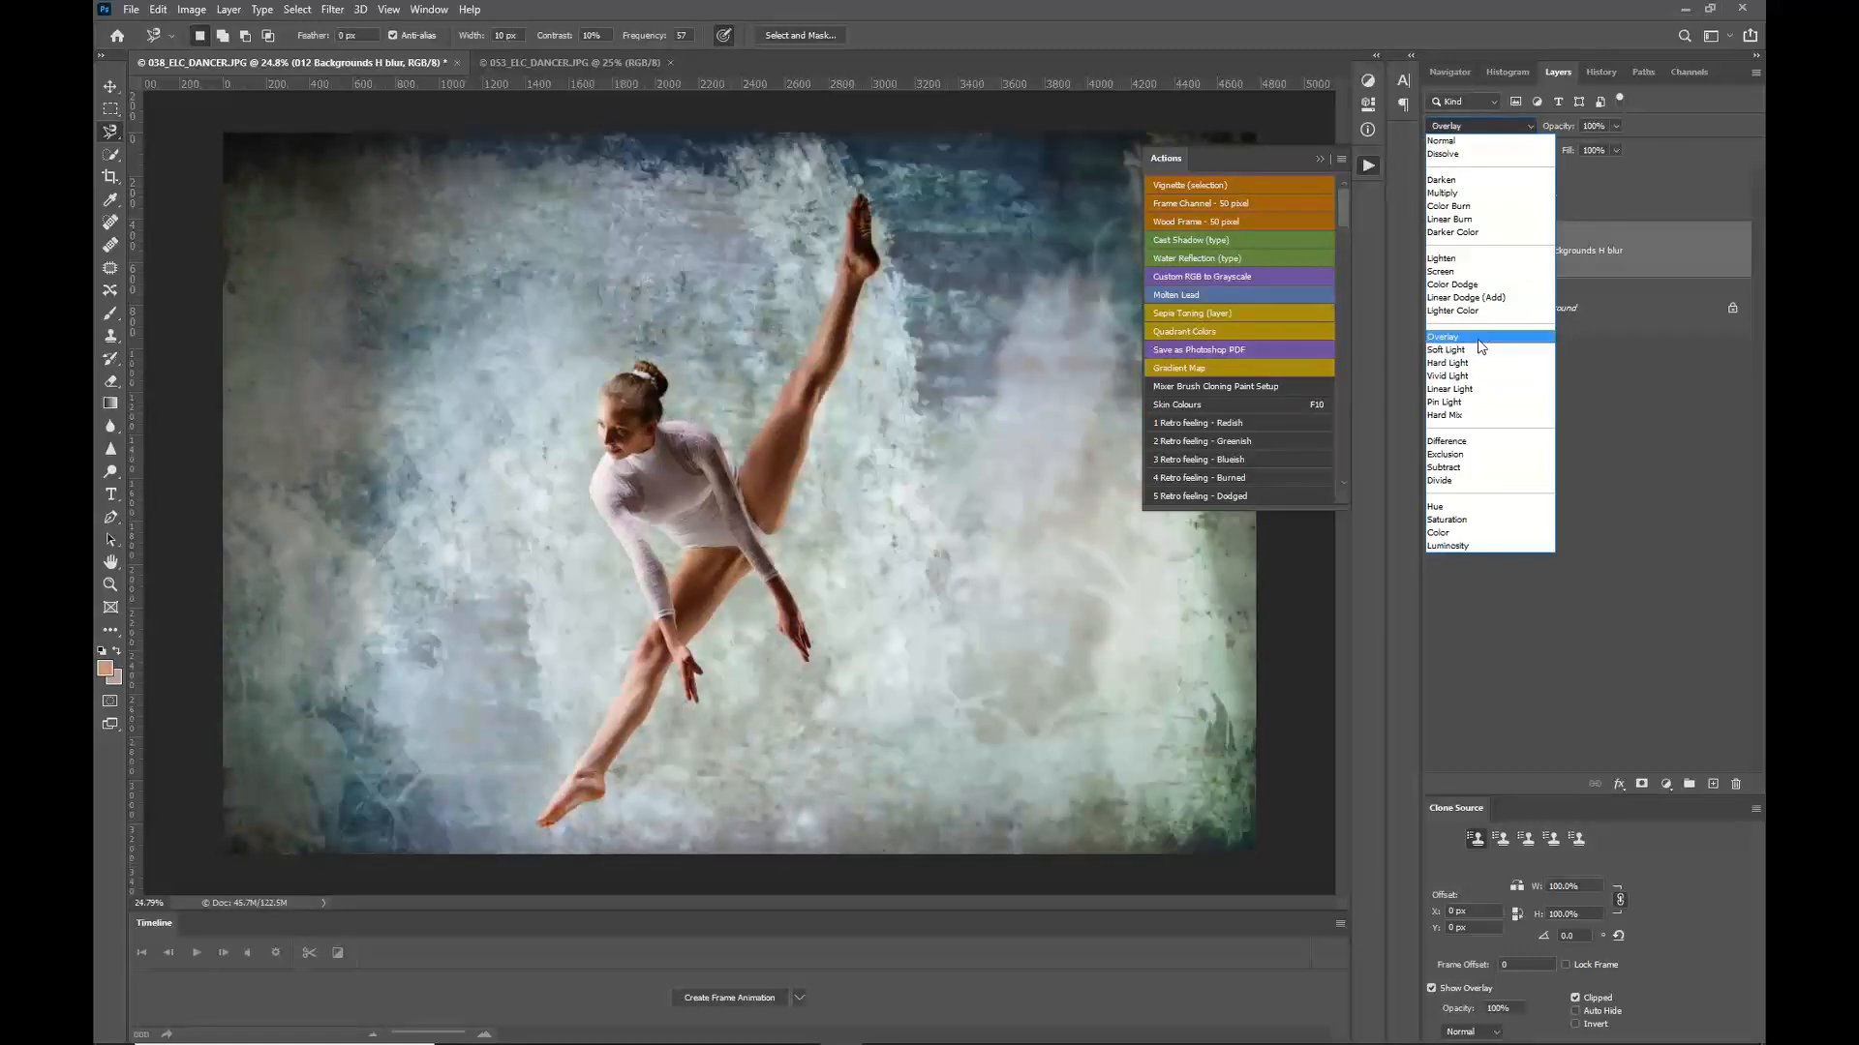
pyautogui.click(1478, 338)
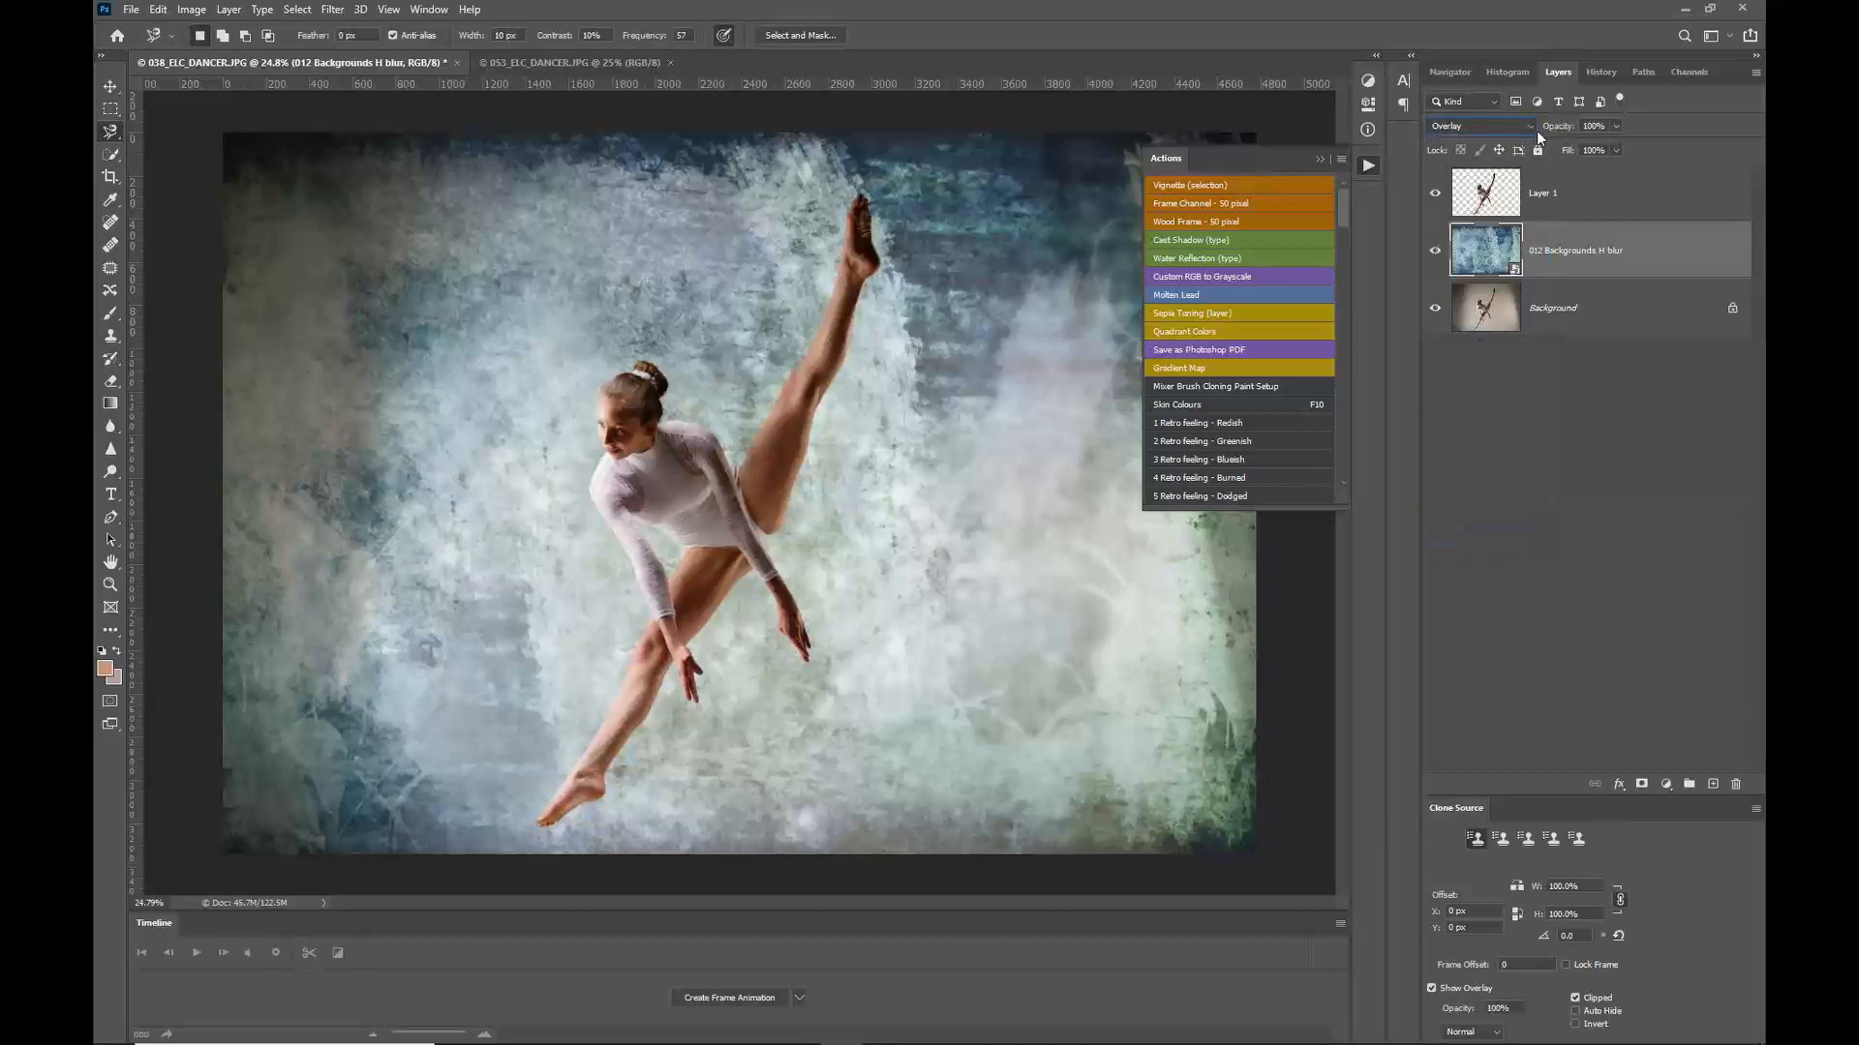
pyautogui.moveTo(1560, 127); pyautogui.dragTo(1519, 125)
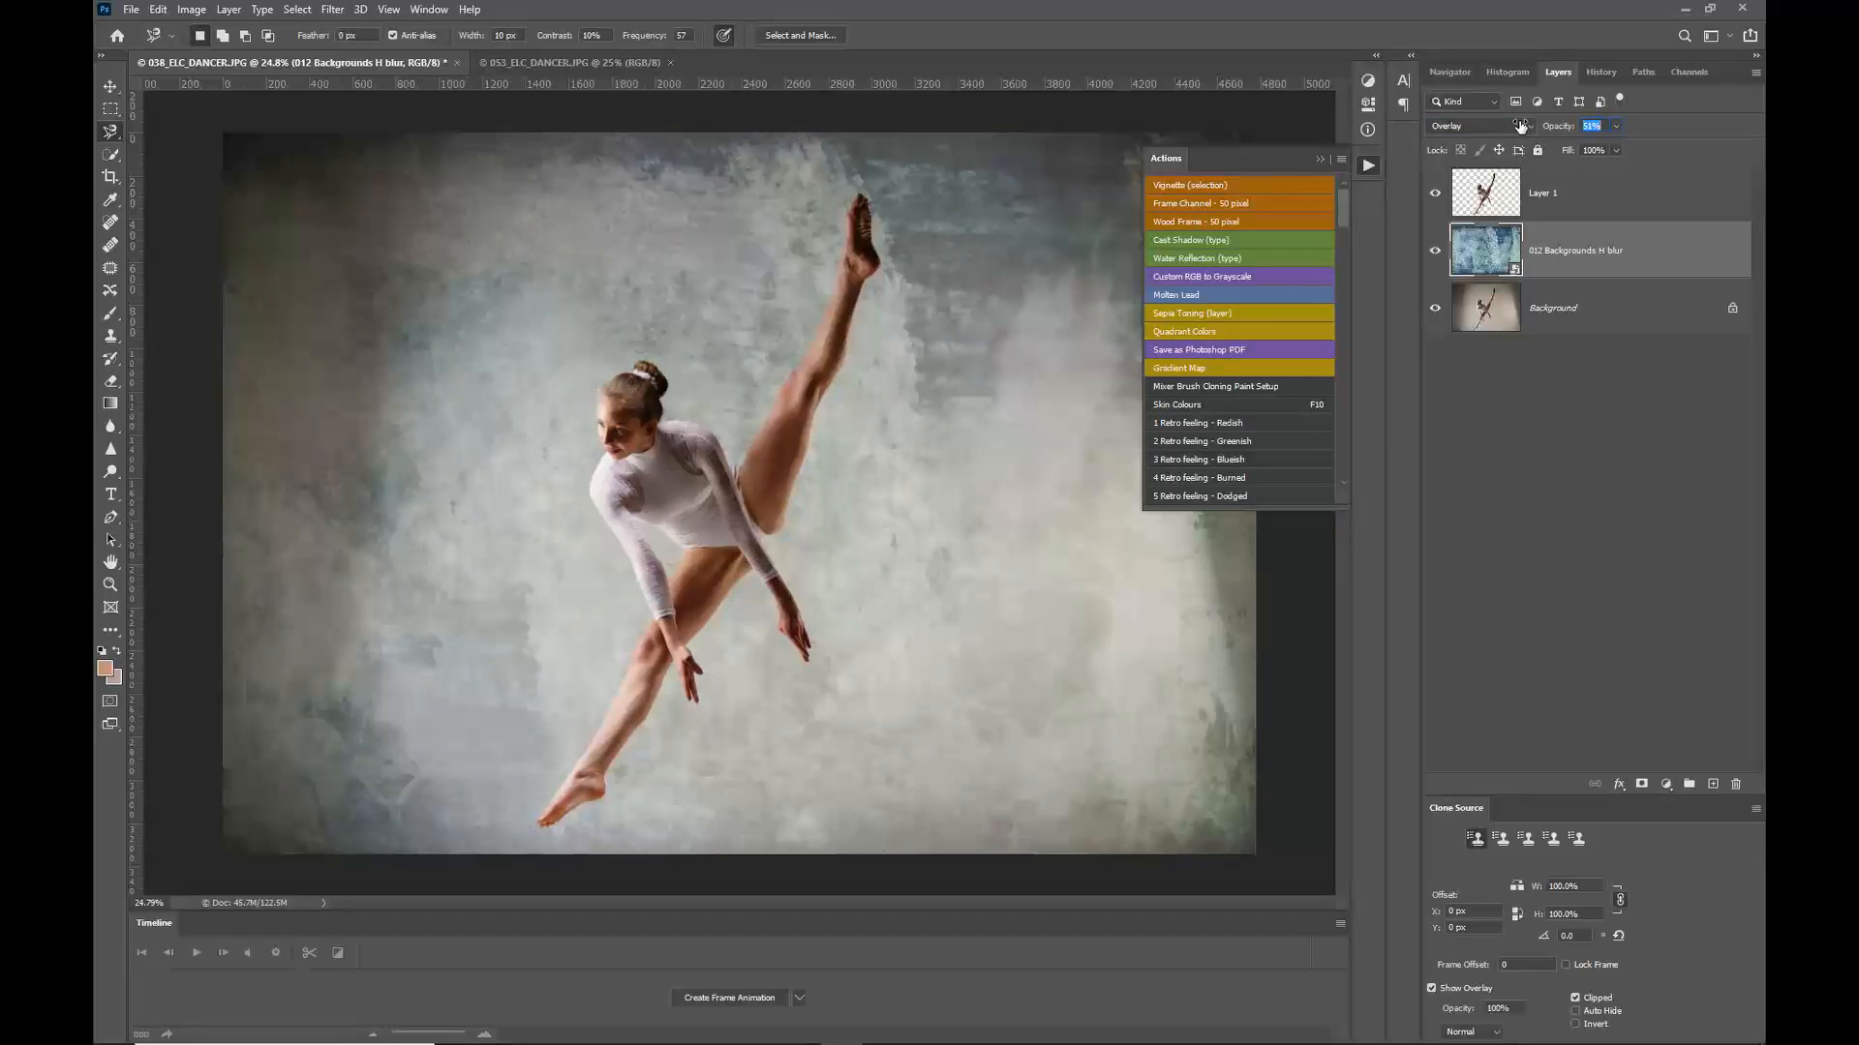
# Step: Set the texture layer's opacity to 34%
pyautogui.click(1512, 127)
pyautogui.moveTo(1558, 128); pyautogui.dragTo(1547, 130)
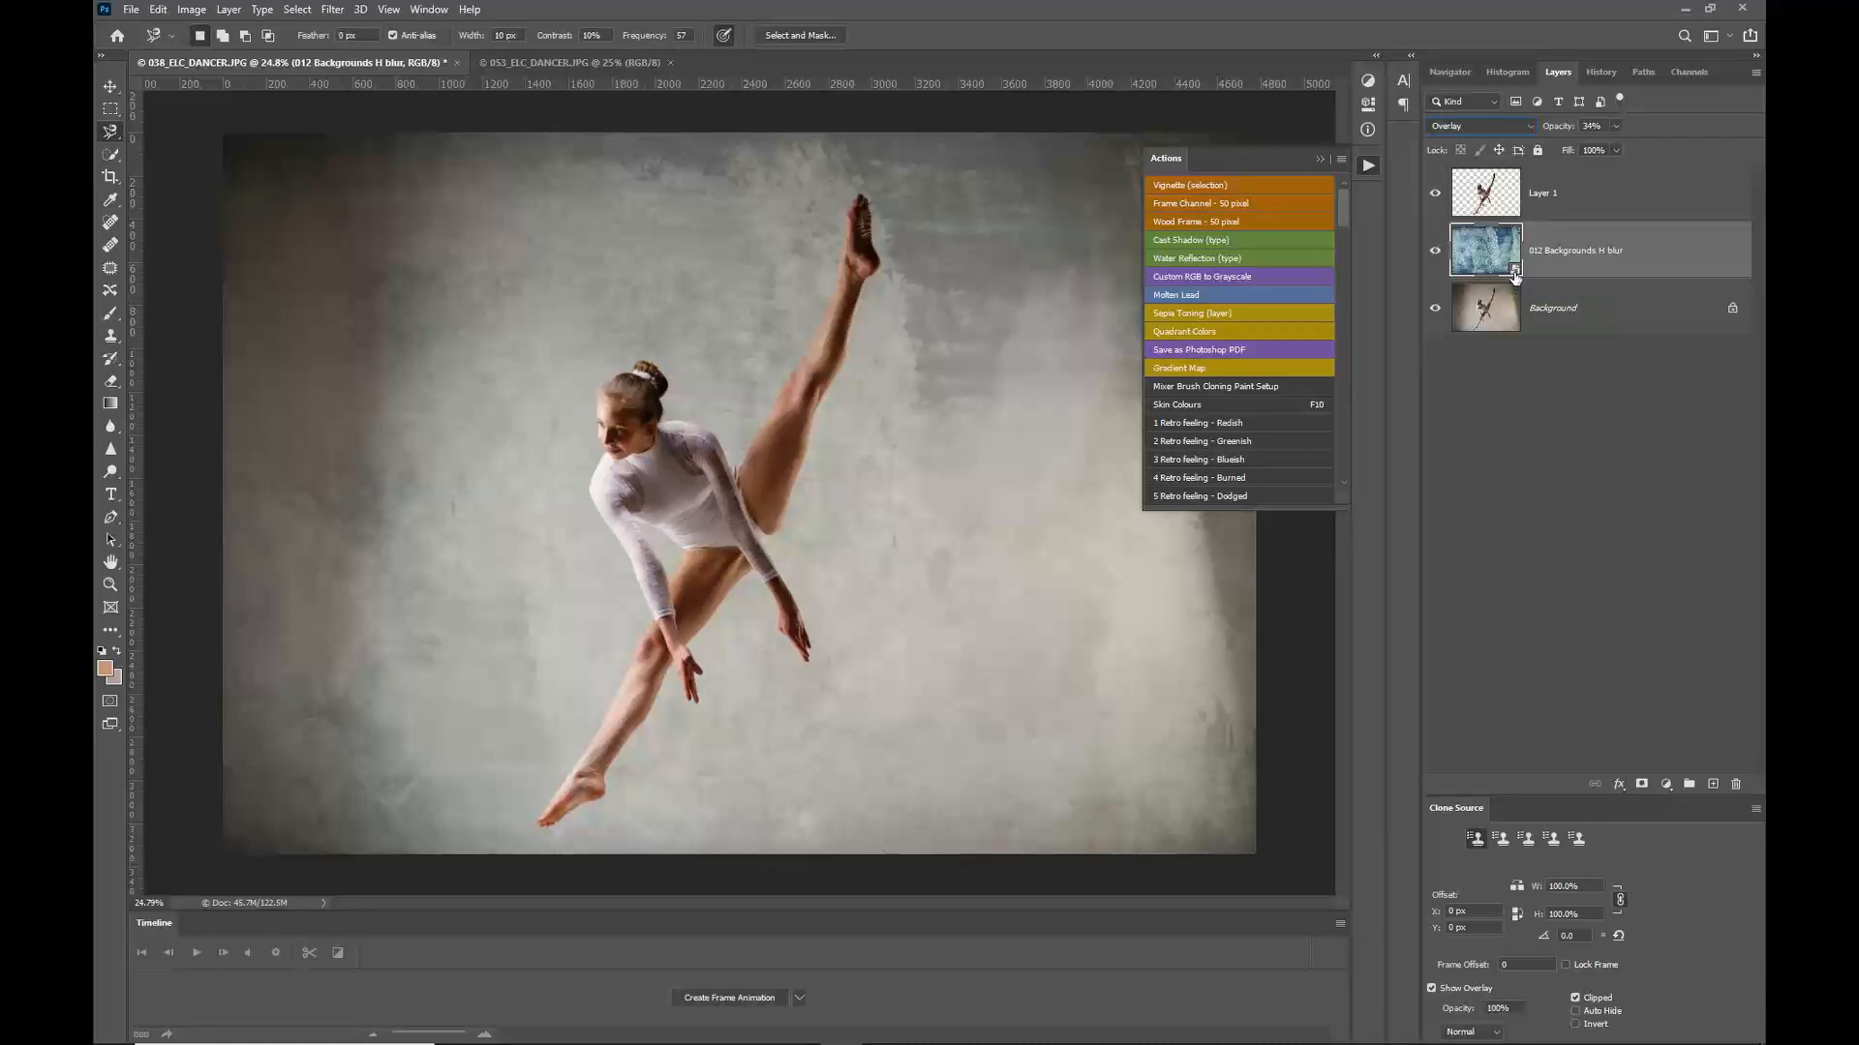
# Step: Apply a Gaussian Blur smart filter to the texture layer
pyautogui.click(335, 9)
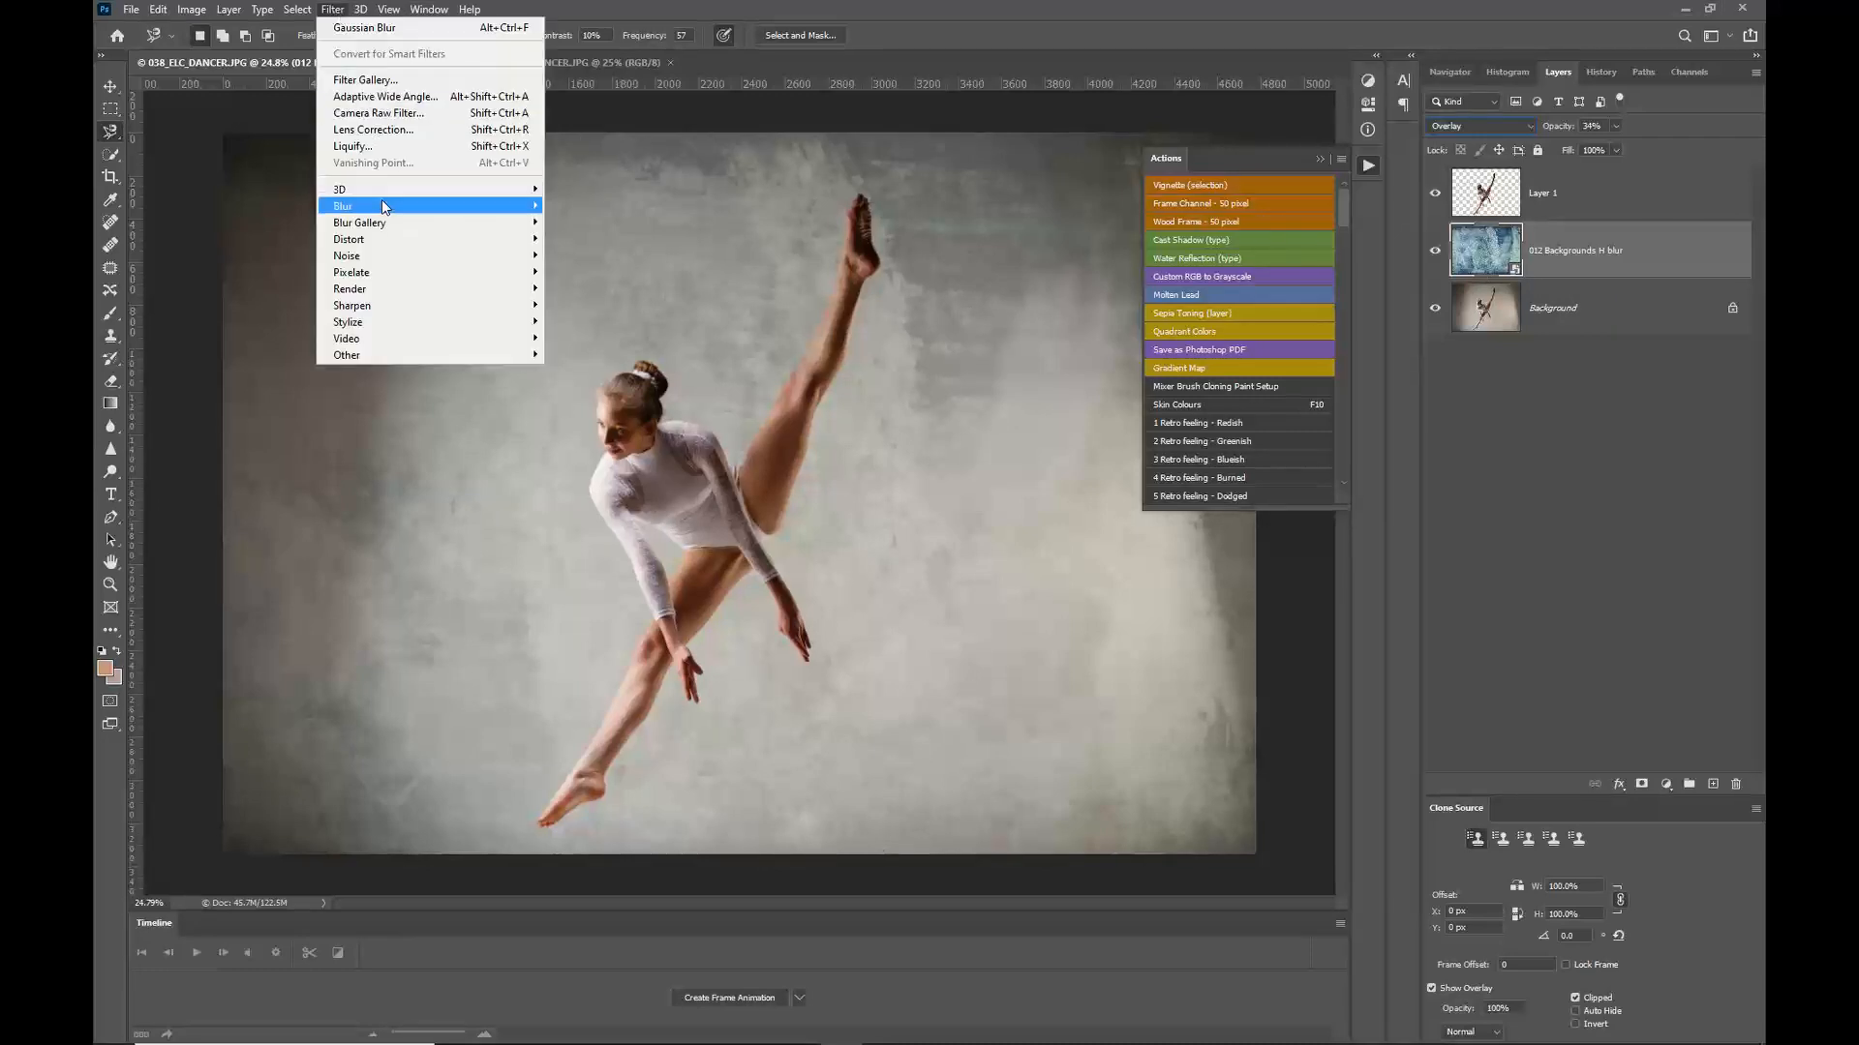
pyautogui.moveTo(383, 212)
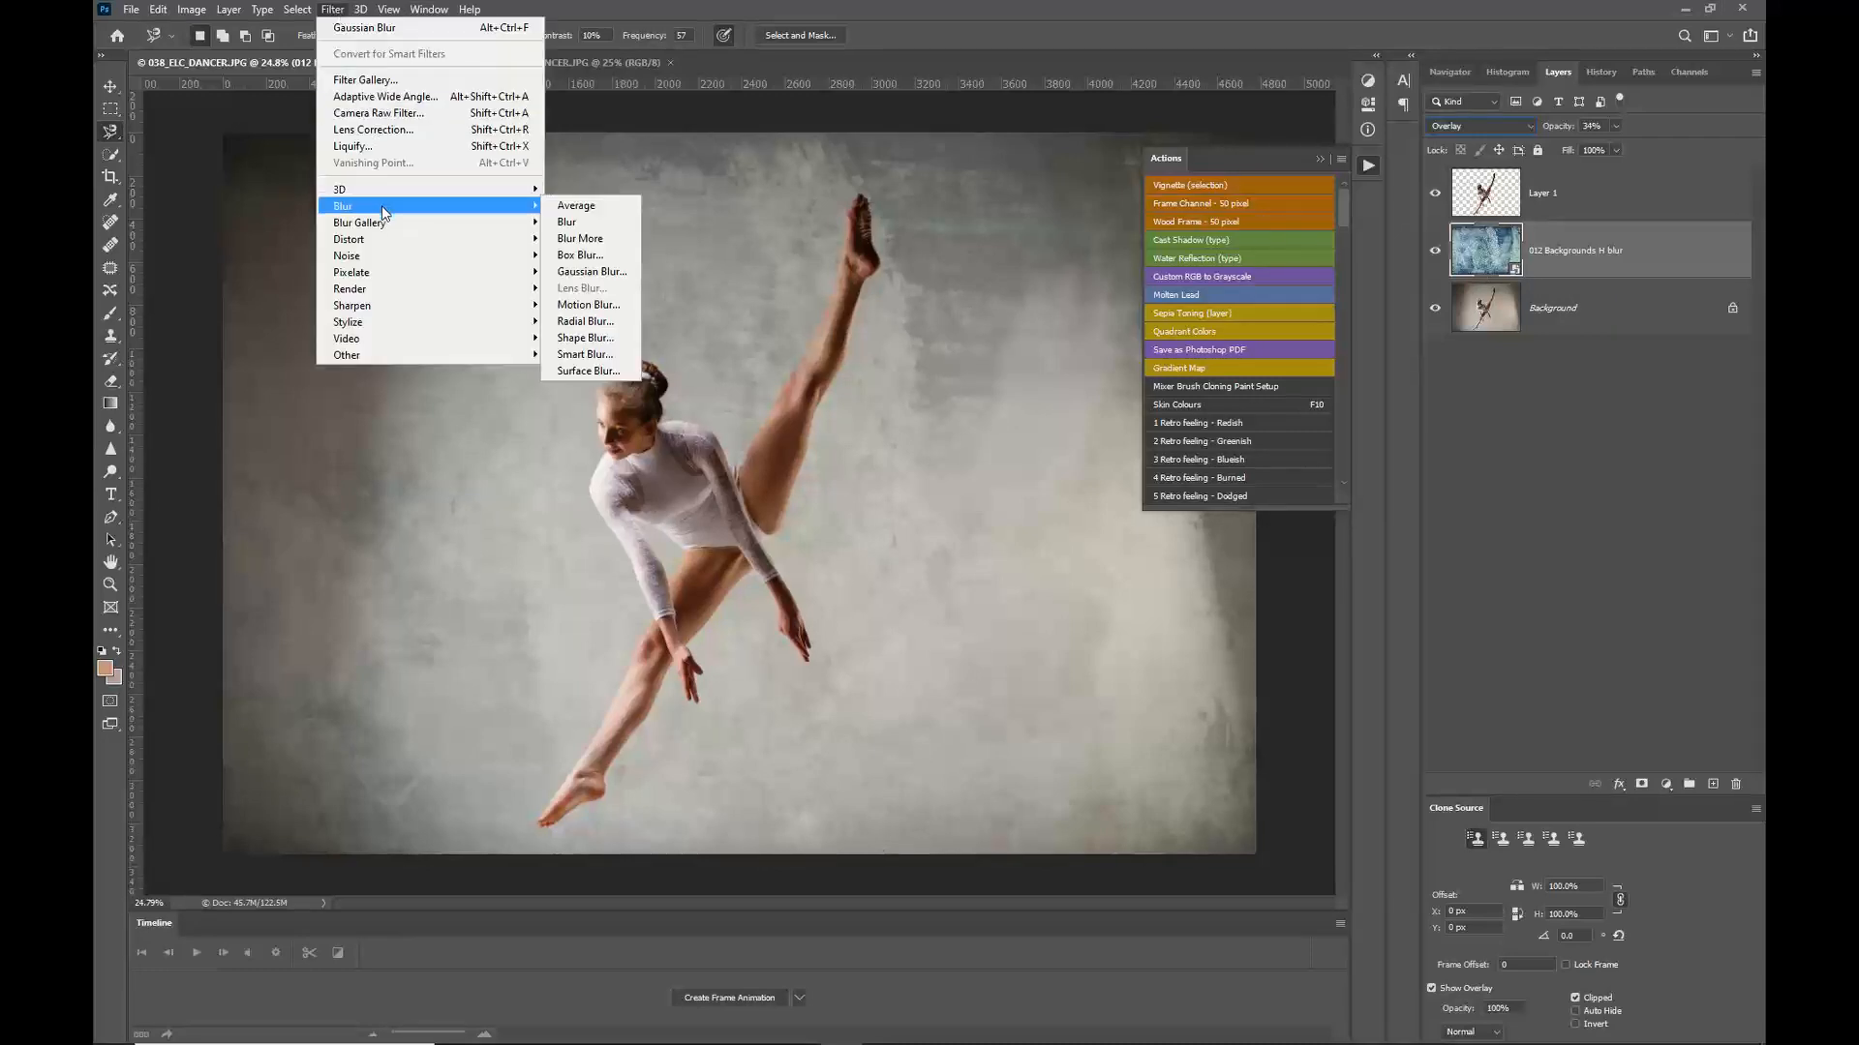
pyautogui.click(592, 271)
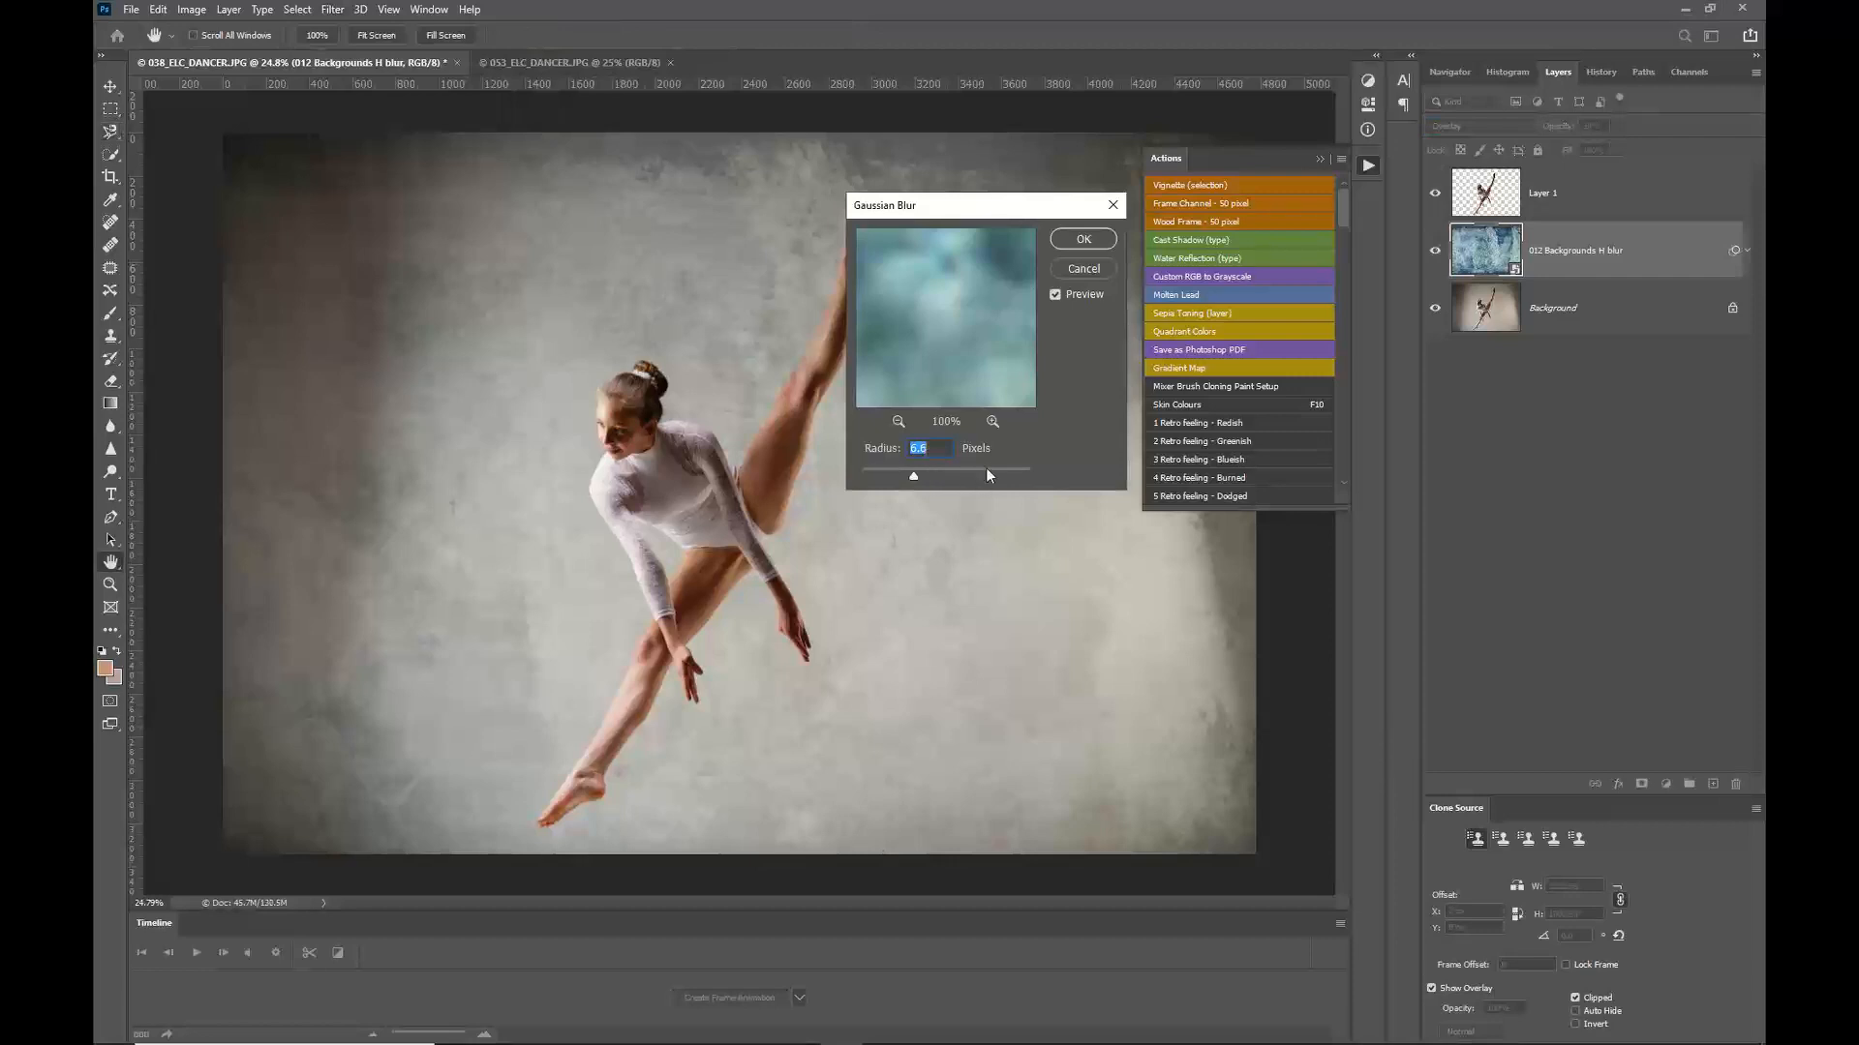
pyautogui.click(986, 471)
pyautogui.moveTo(987, 471); pyautogui.dragTo(931, 472)
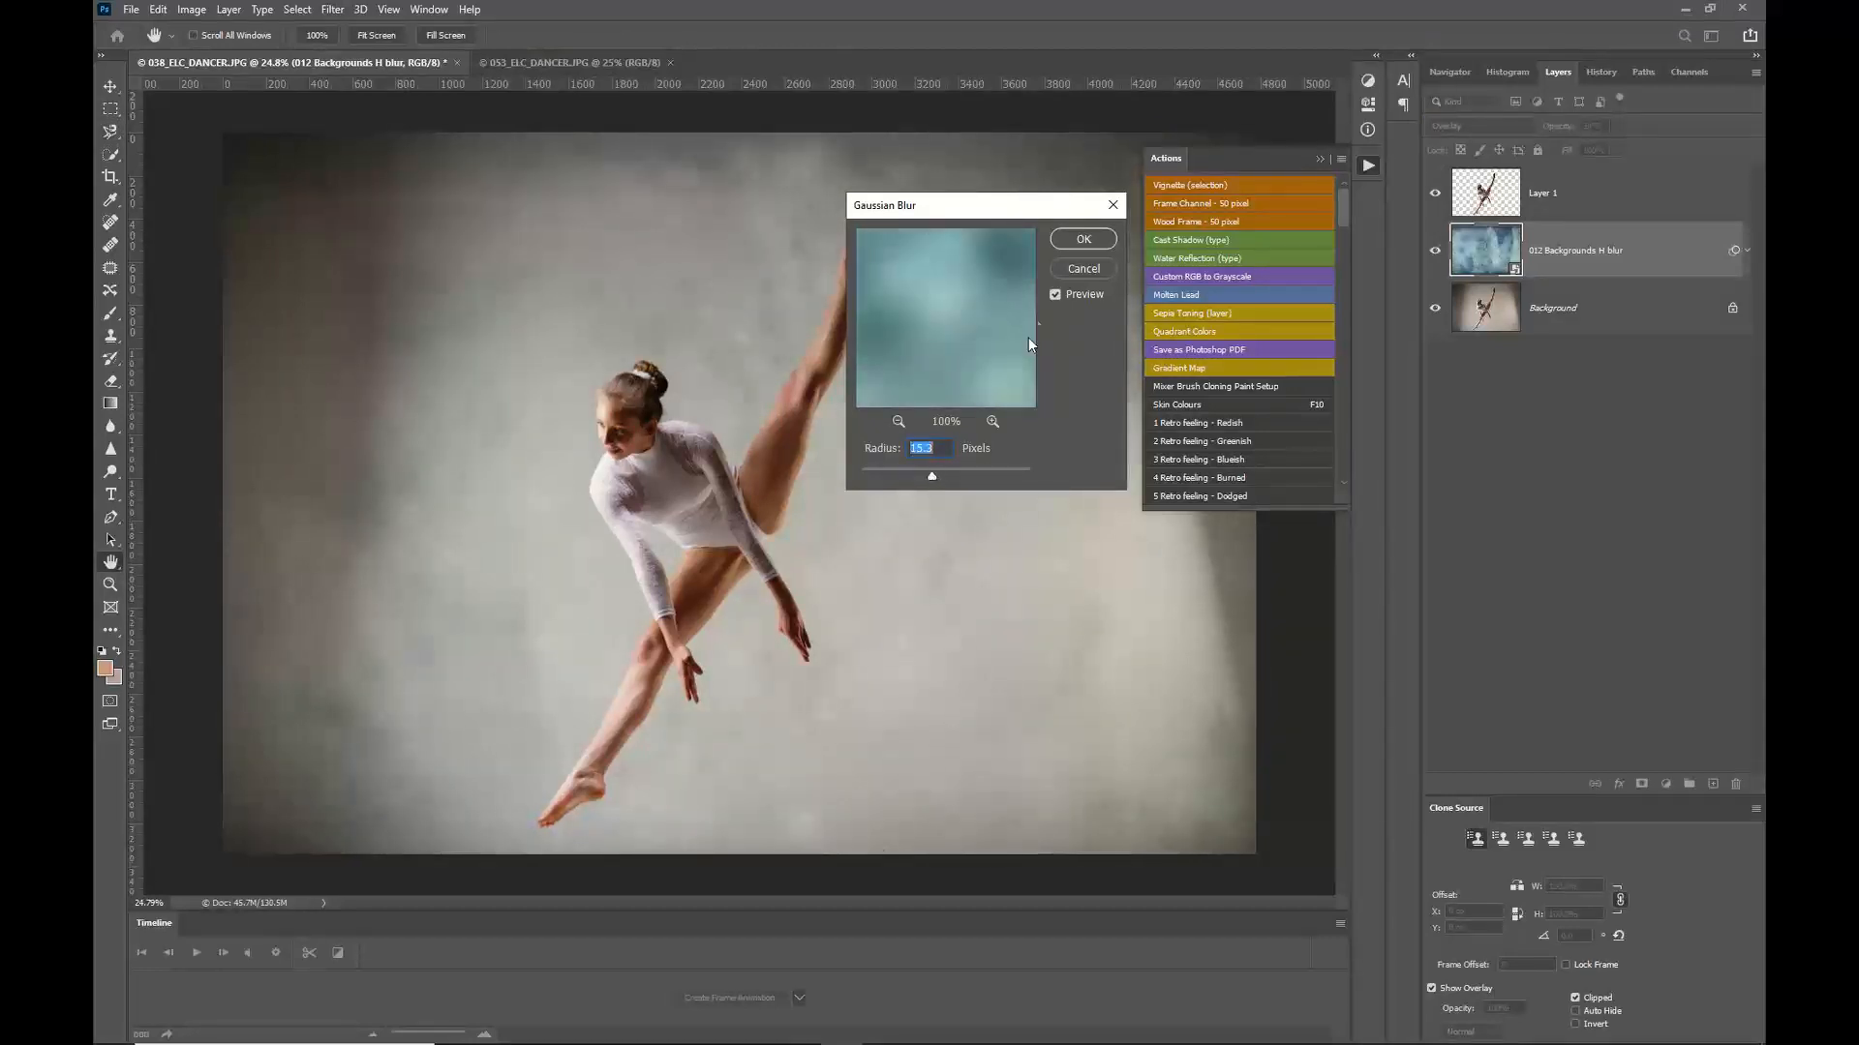
pyautogui.click(1083, 239)
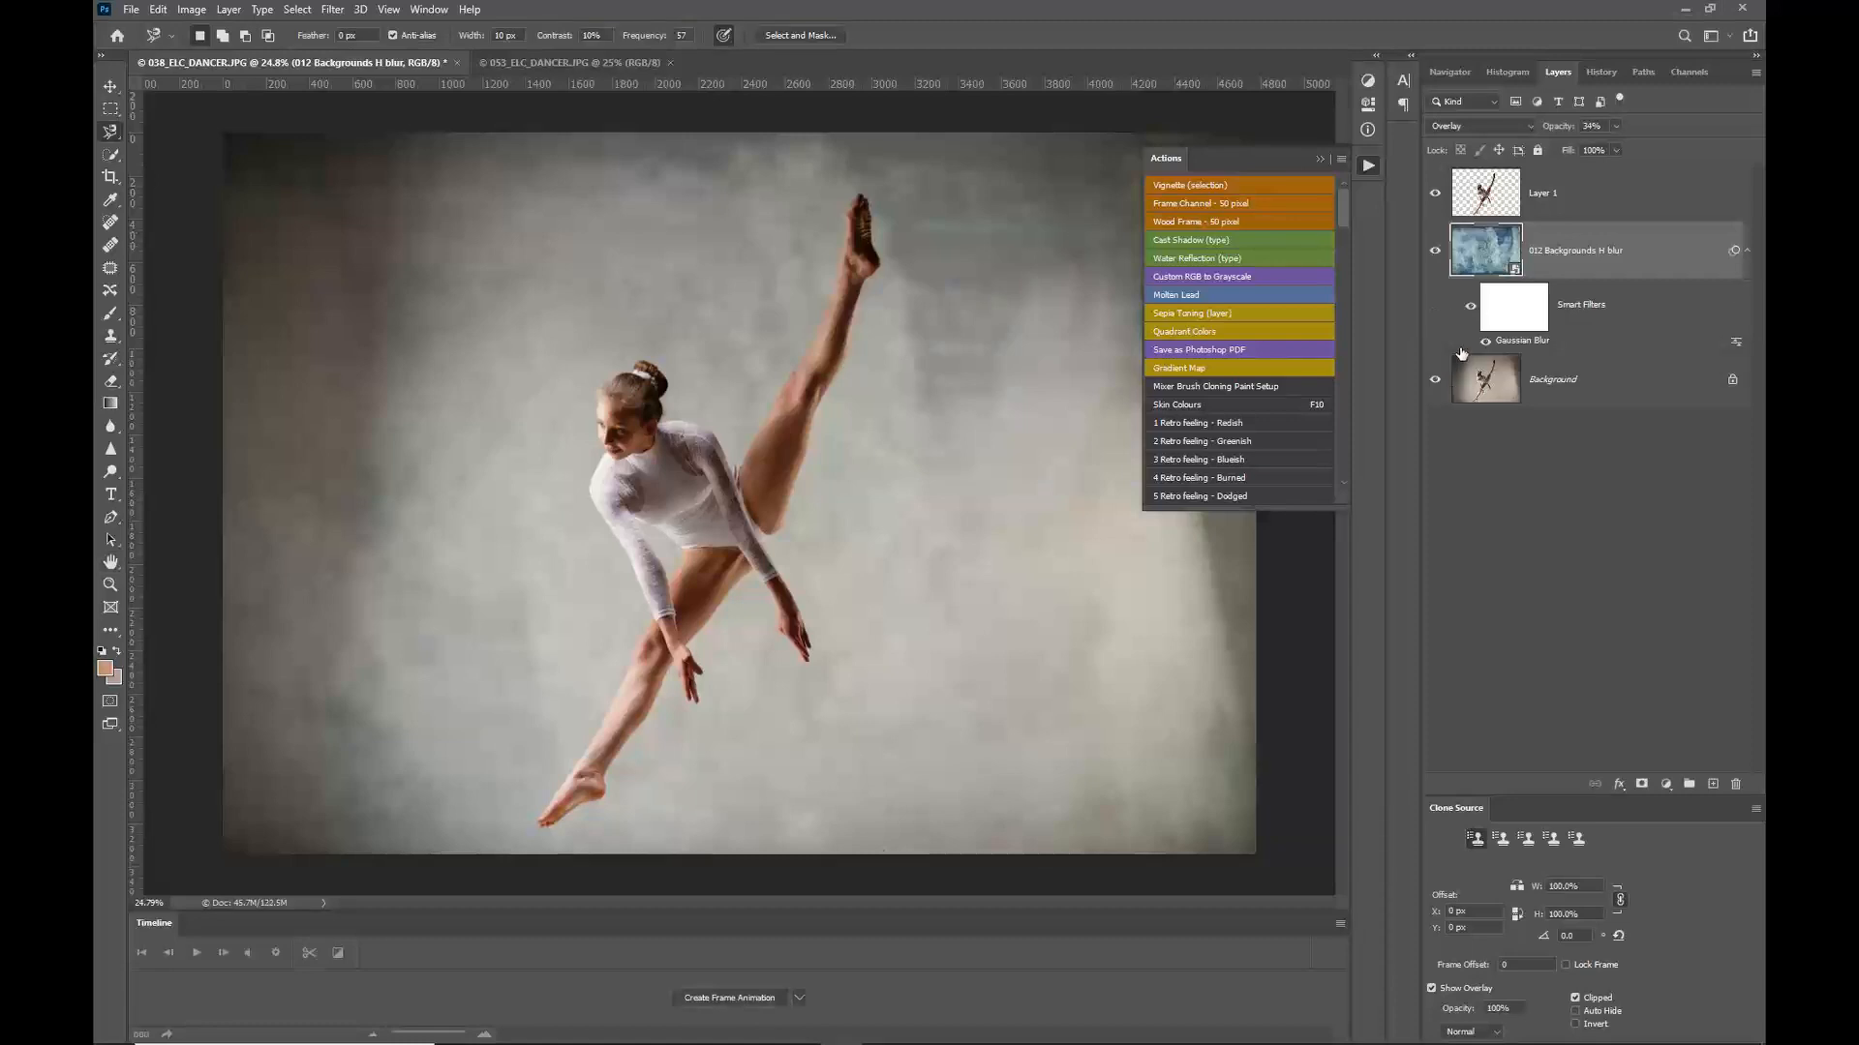
# Step: Reopen the texture layer's Gaussian Blur filter and reduce its radius
pyautogui.doubleClick(1514, 340)
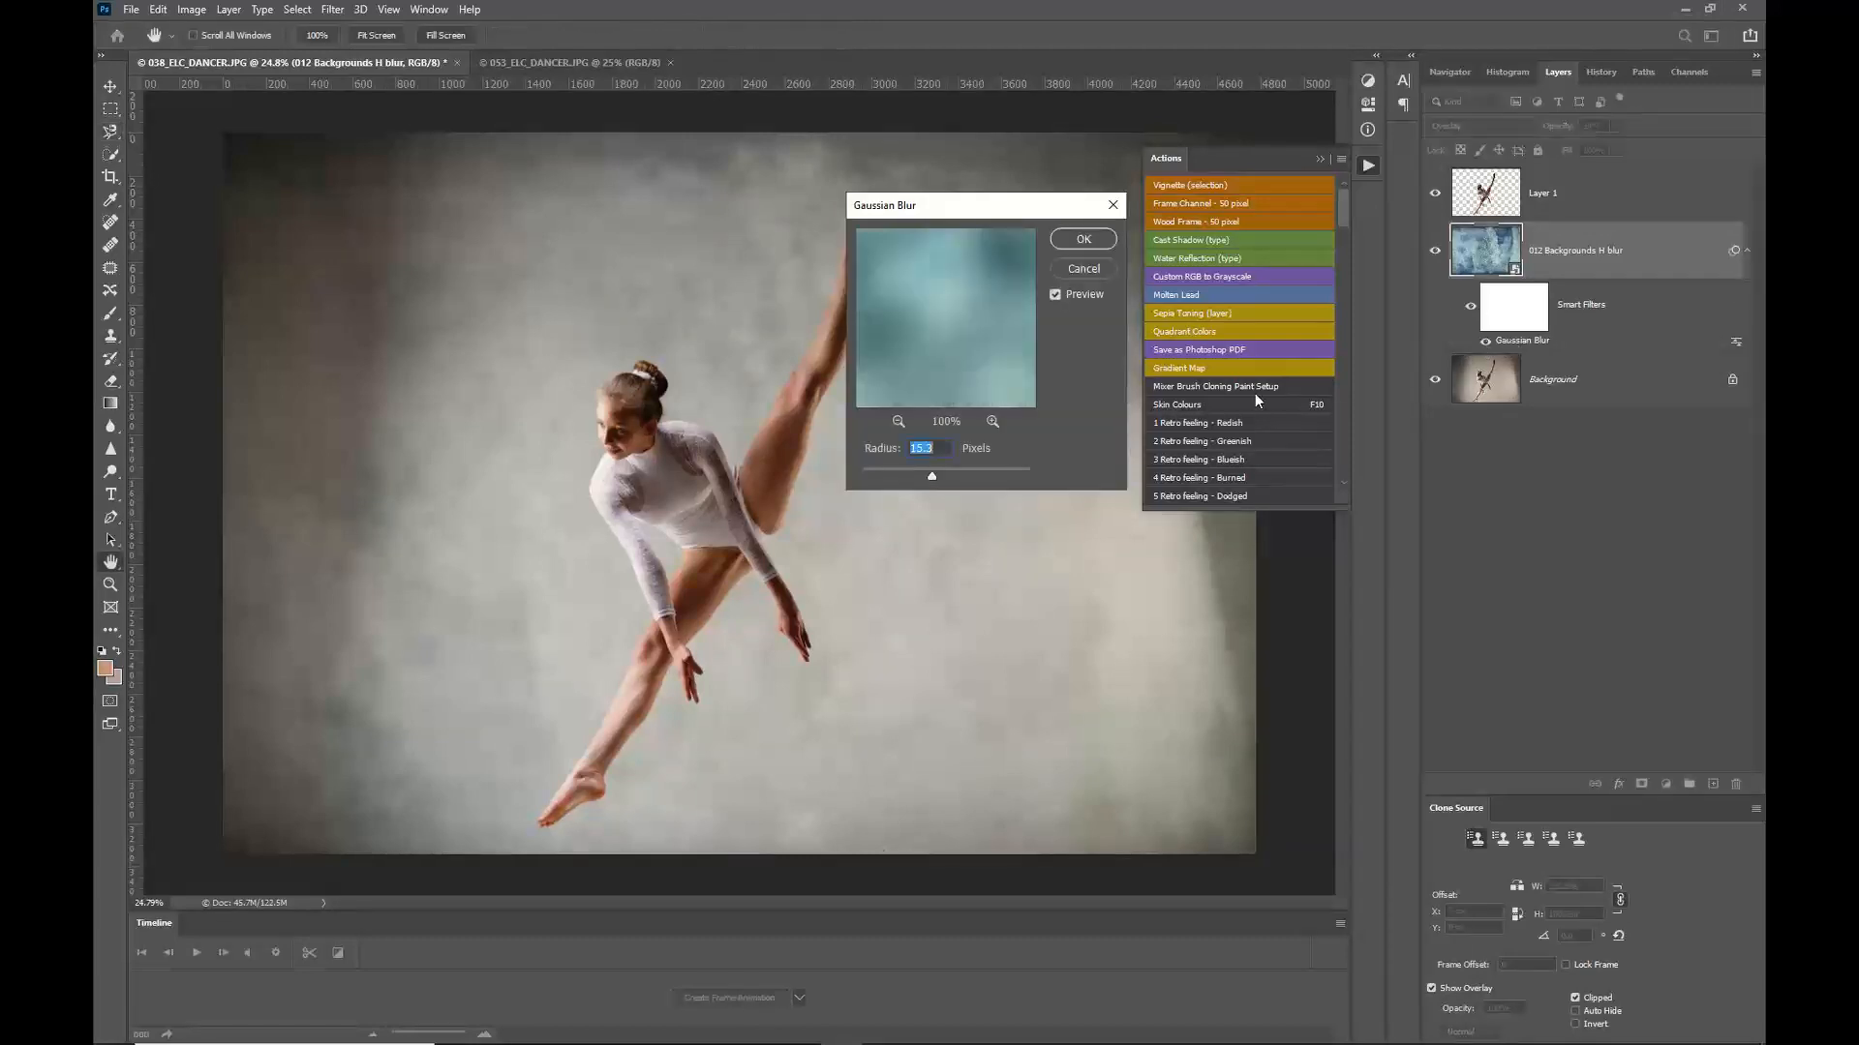
pyautogui.moveTo(898, 469); pyautogui.dragTo(893, 470)
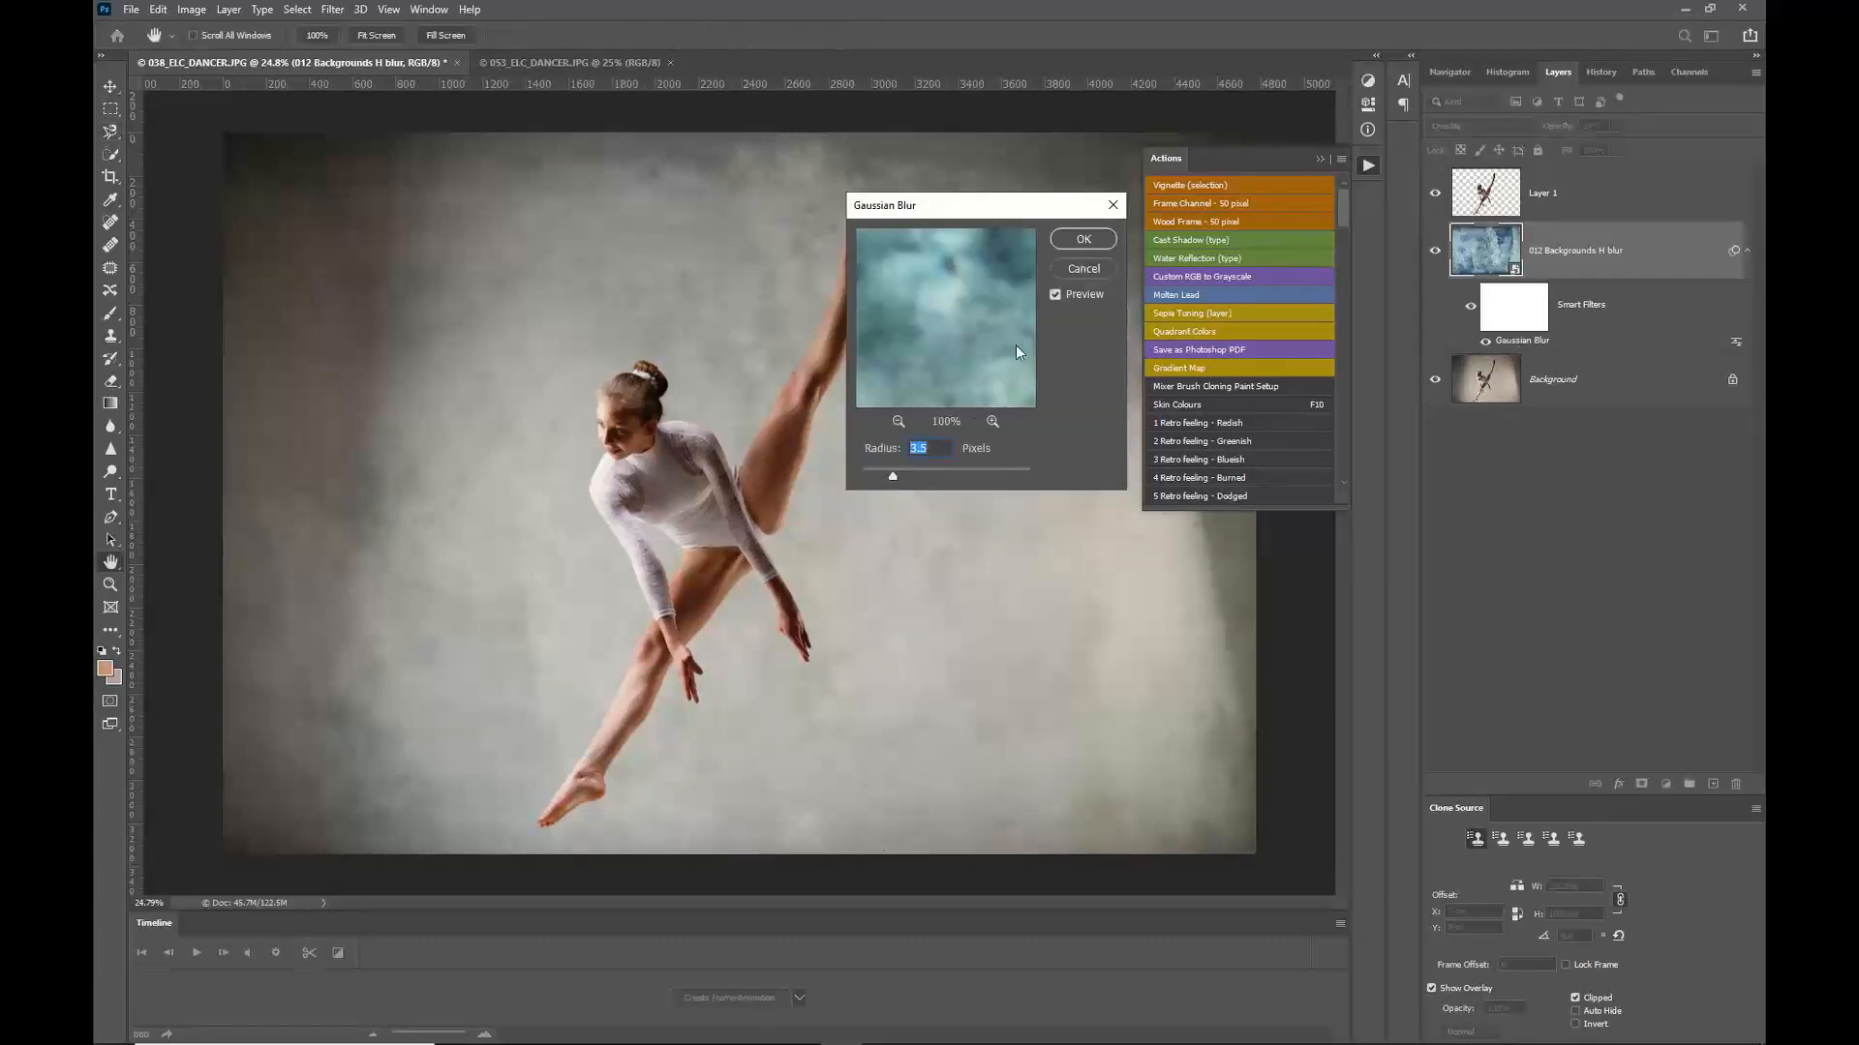
pyautogui.click(1077, 242)
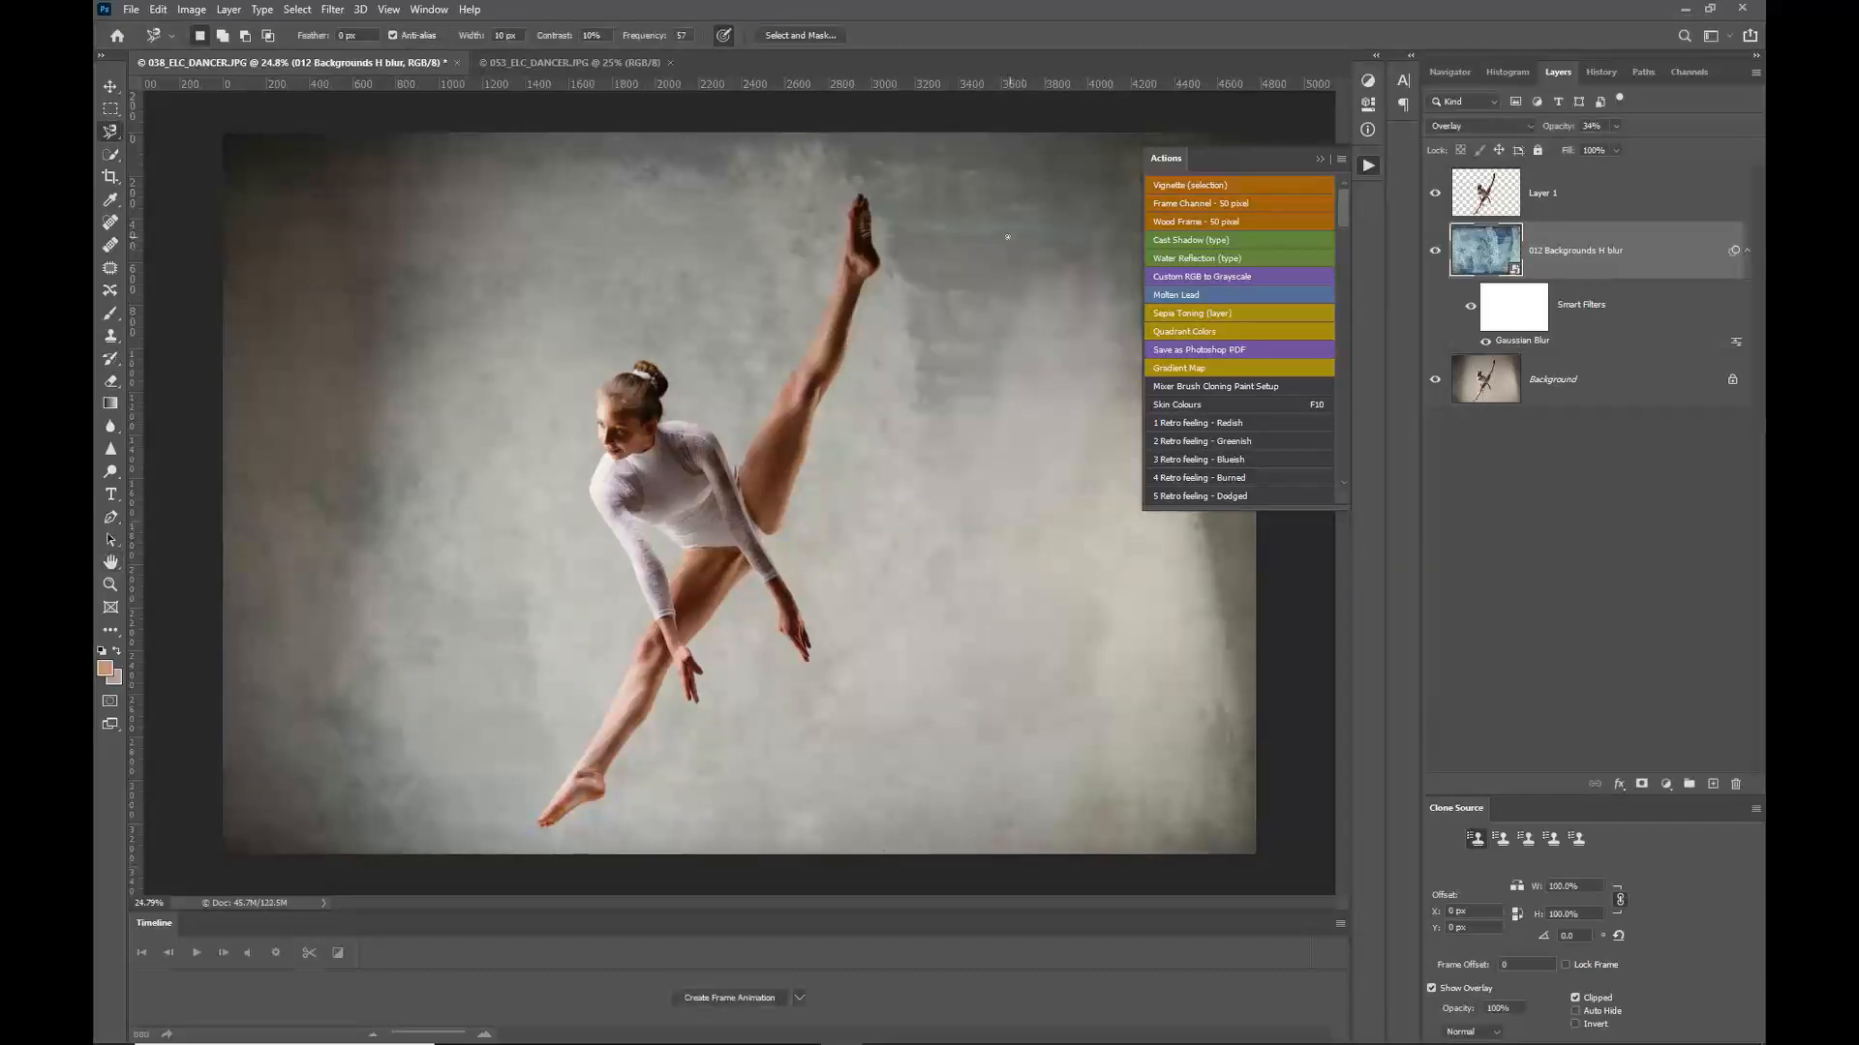
# Step: In the 053_ELC_DANCER document, select the subject and copy the dancer onto a new layer
pyautogui.click(609, 64)
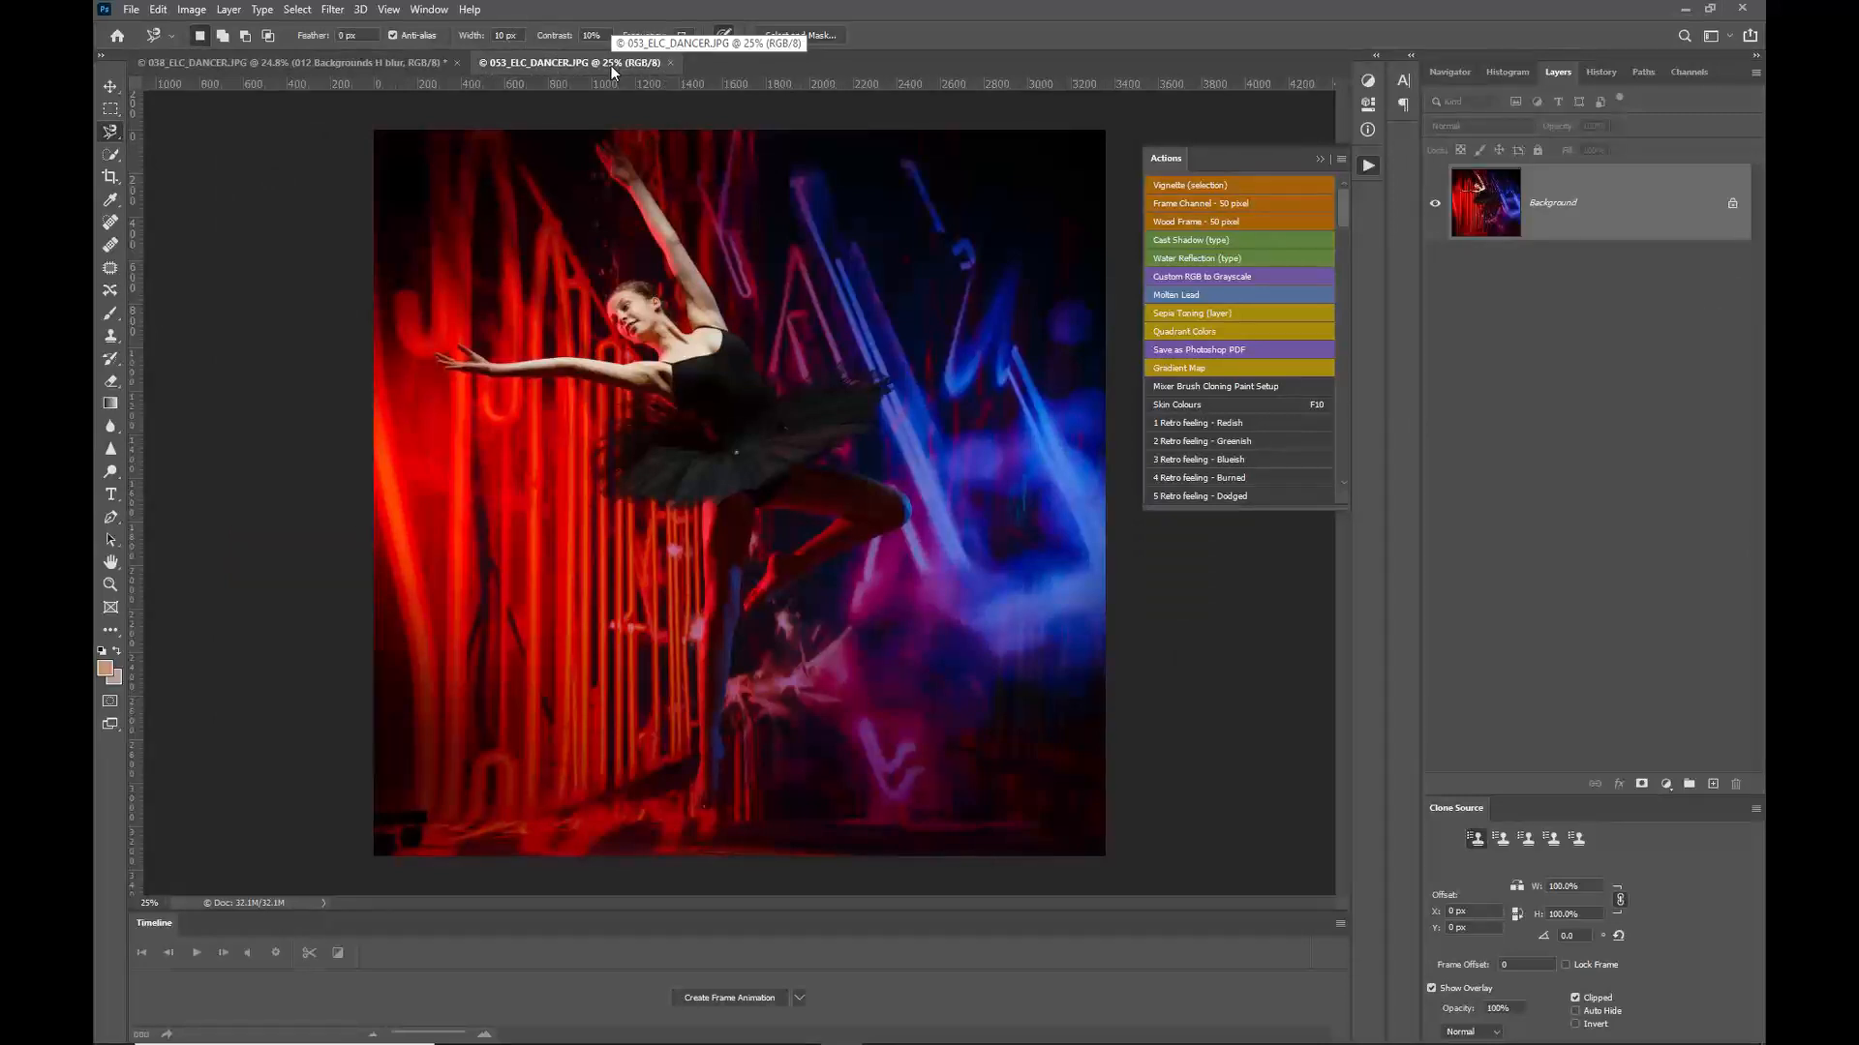
pyautogui.click(110, 156)
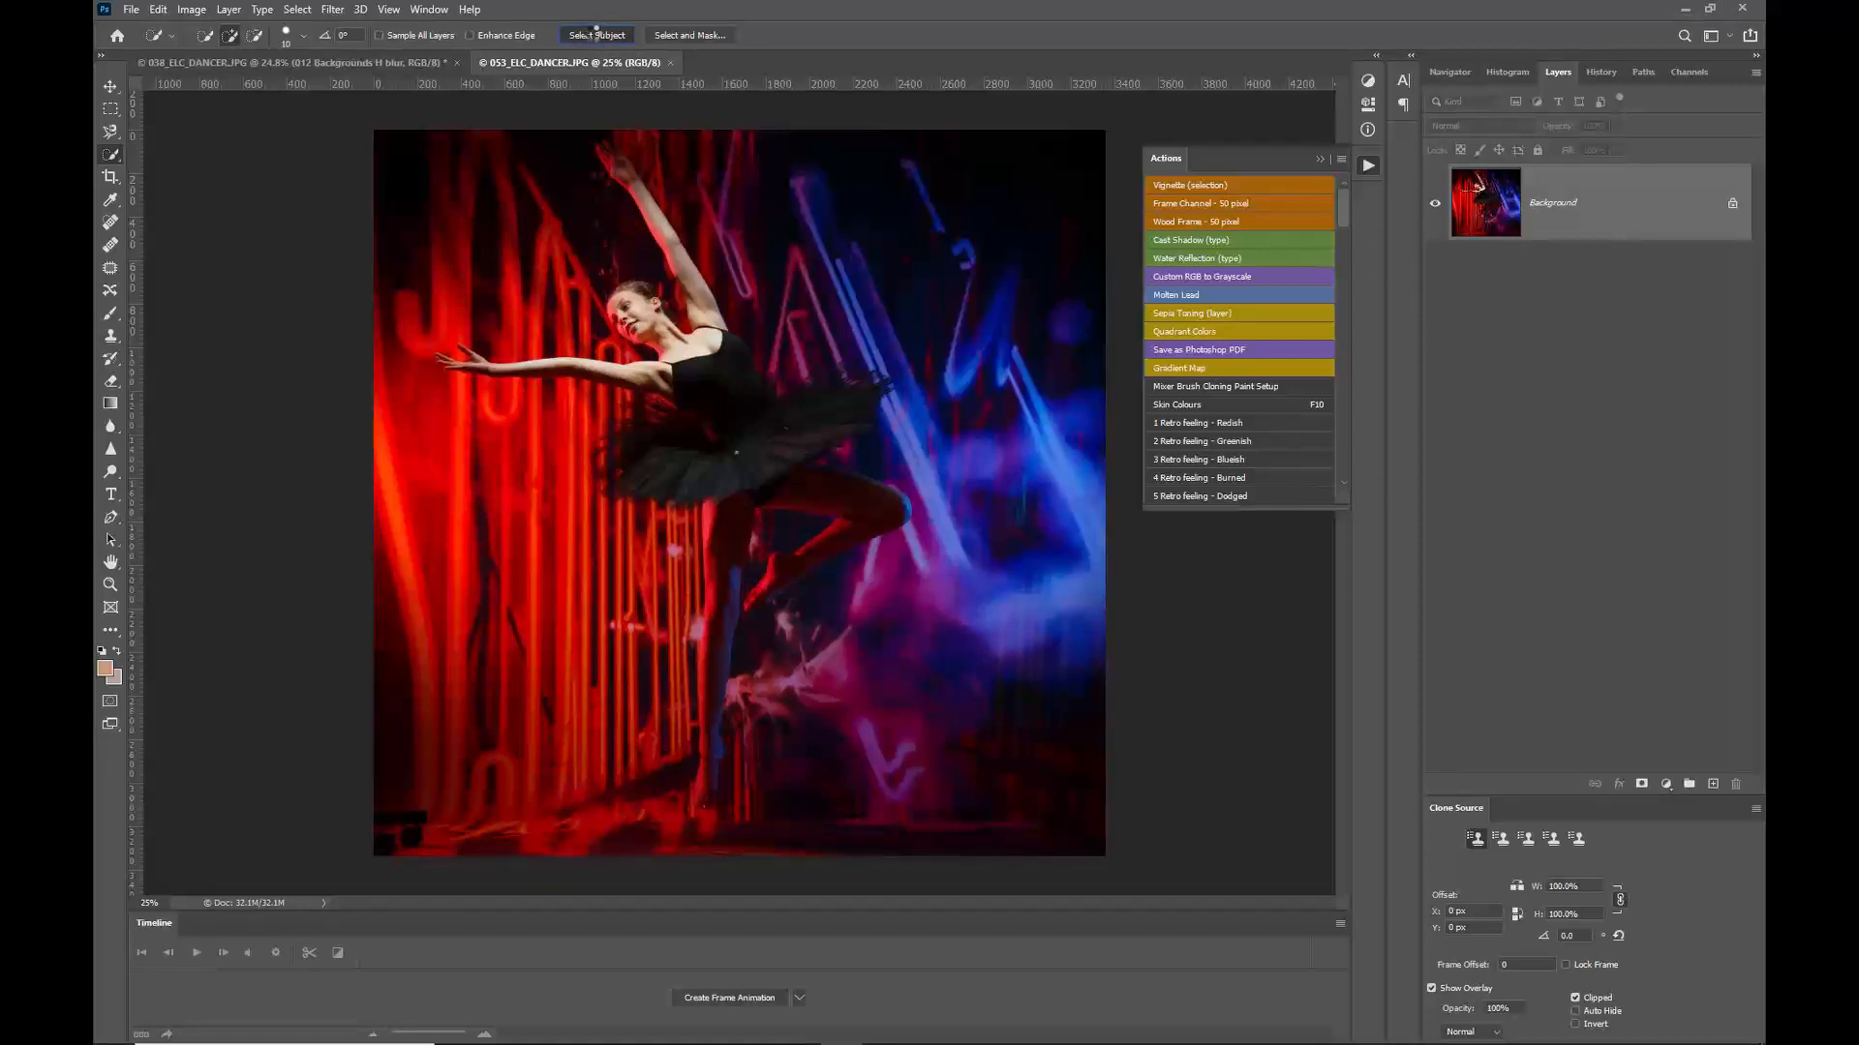
pyautogui.click(595, 35)
pyautogui.hotkey('ctrl', 'j')
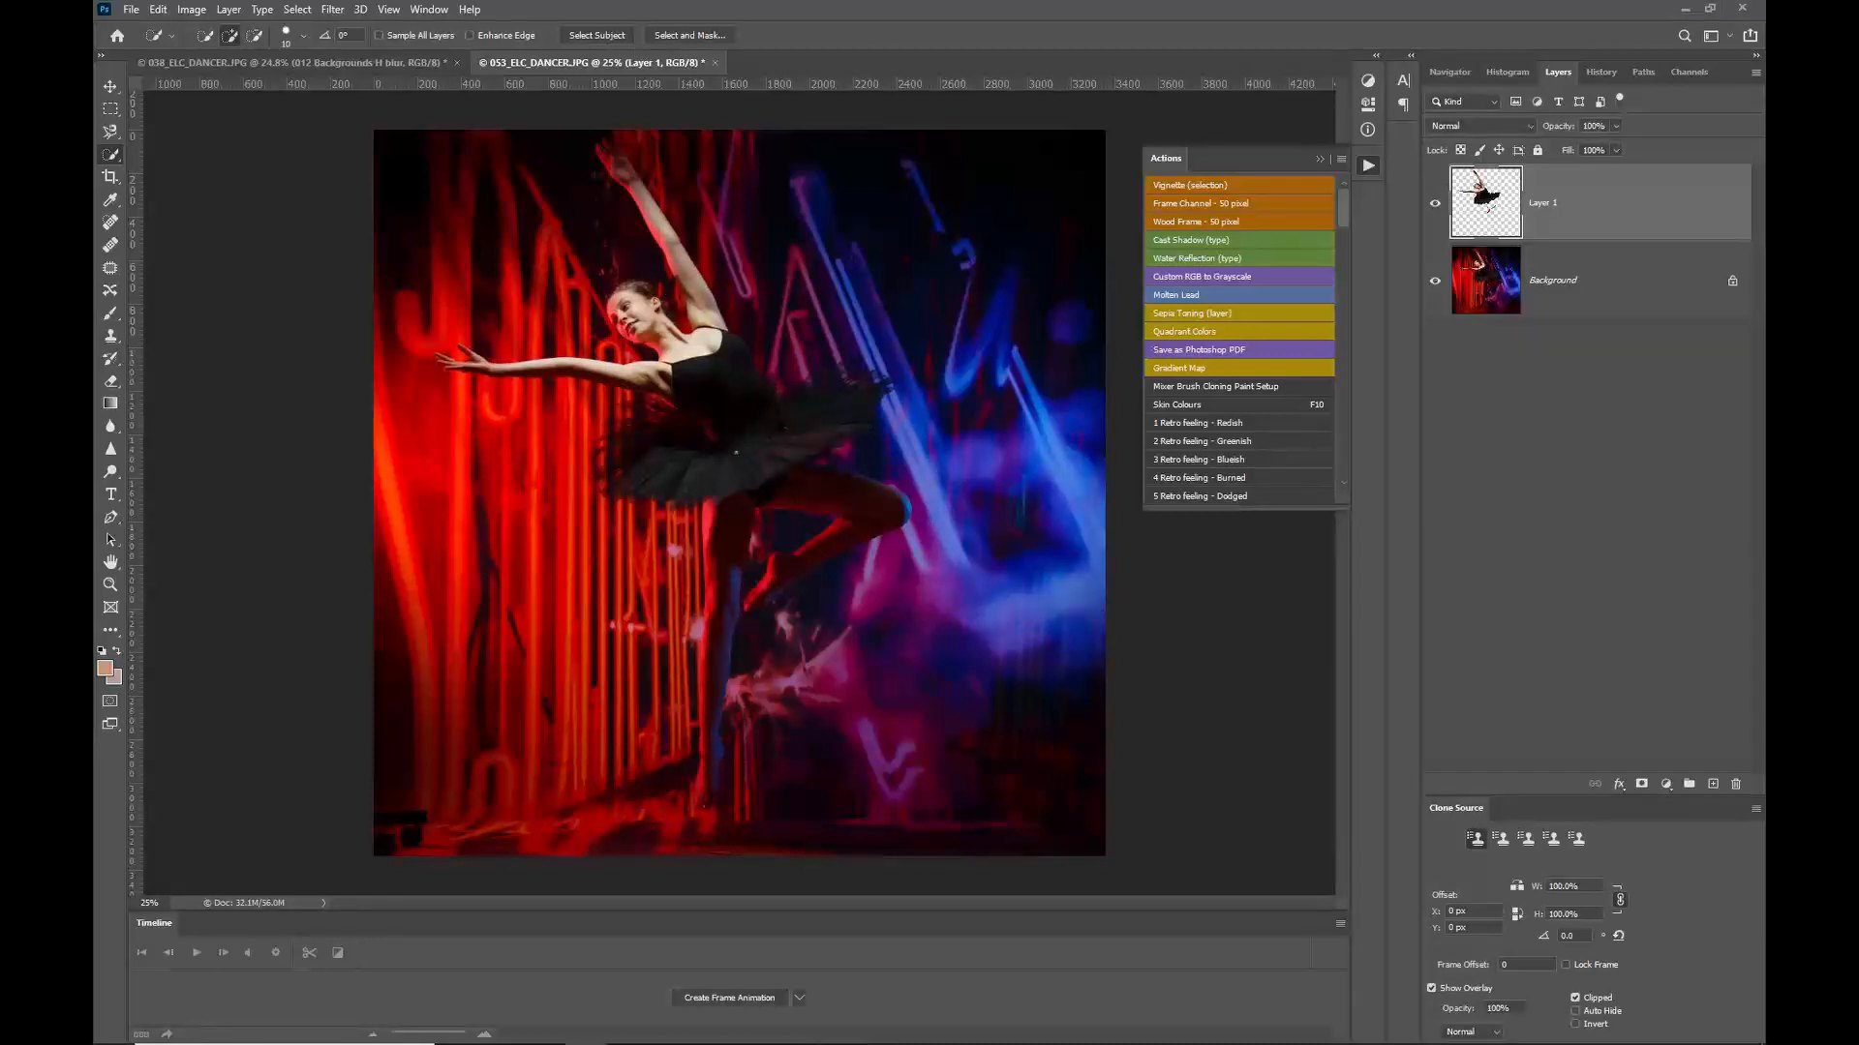
# Step: Drag the 009 Backgrounds image from the backgrounds folder into the dancer document
pyautogui.moveTo(1763, 214); pyautogui.dragTo(1496, 215)
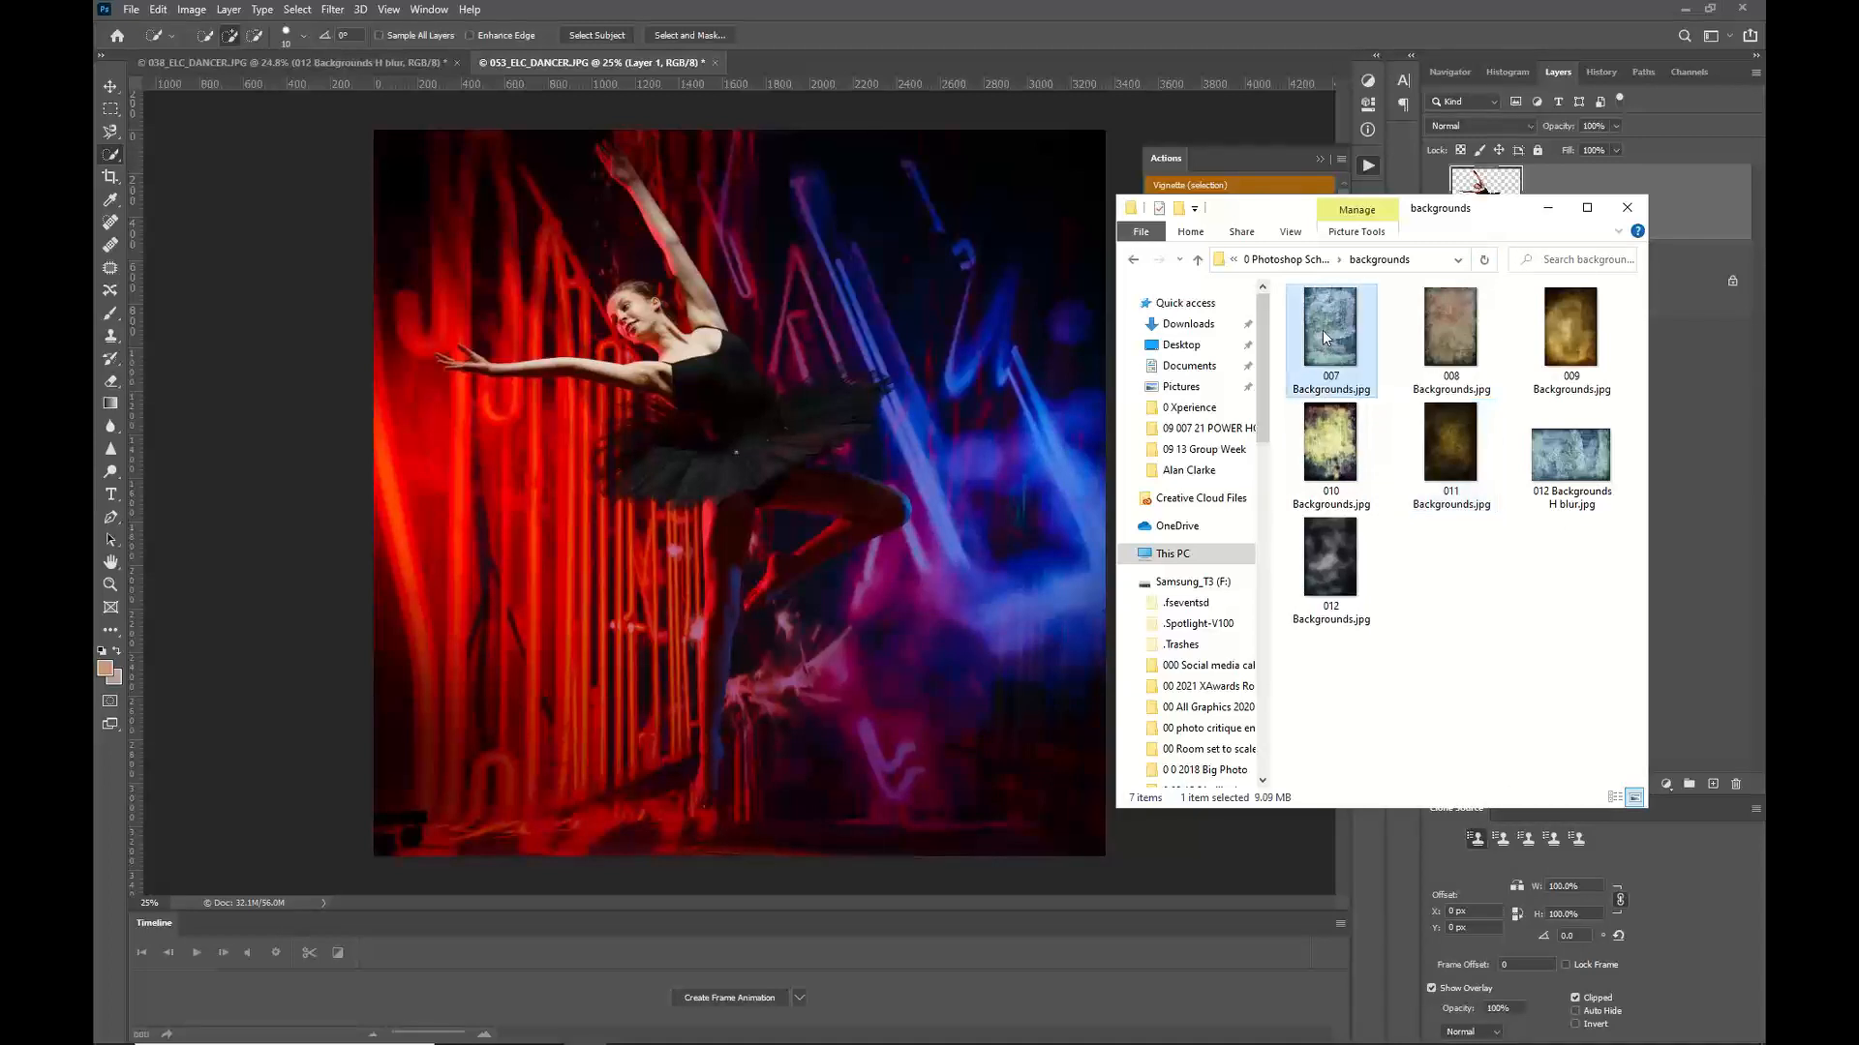
pyautogui.click(1433, 325)
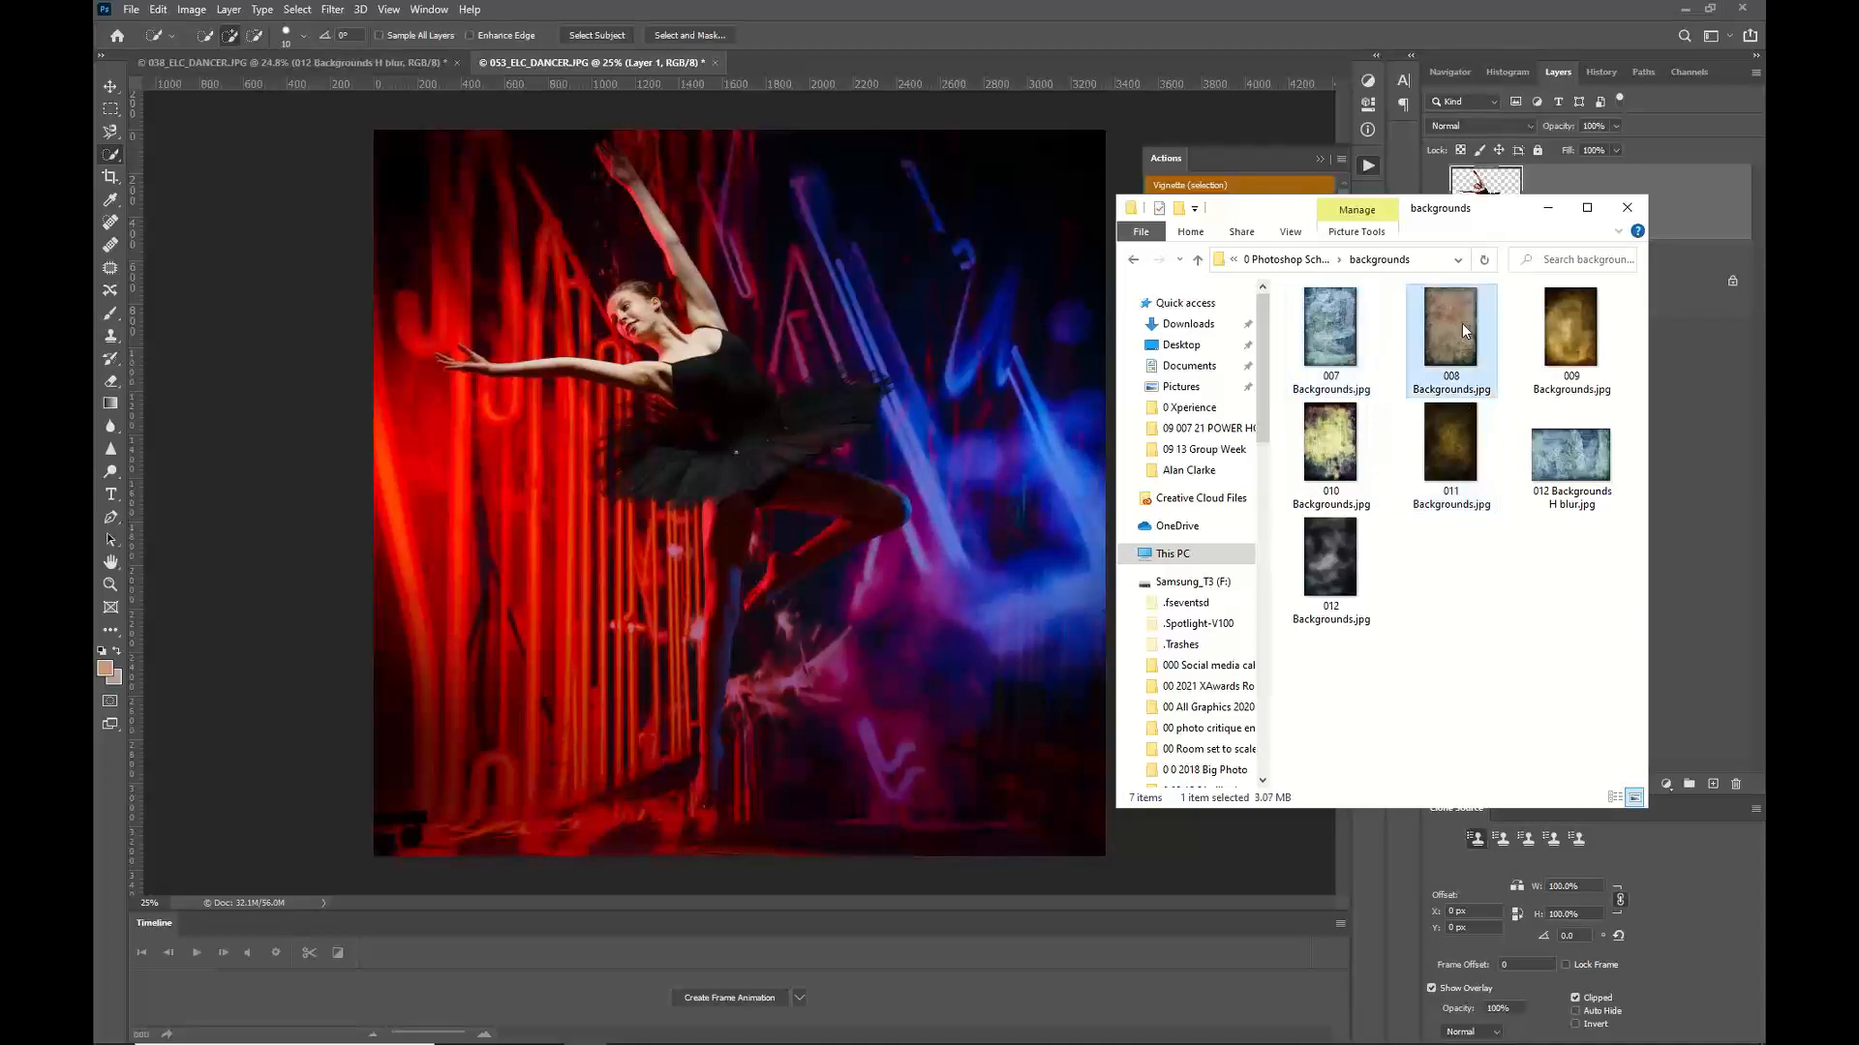
pyautogui.click(1569, 332)
pyautogui.moveTo(1566, 322); pyautogui.dragTo(579, 440)
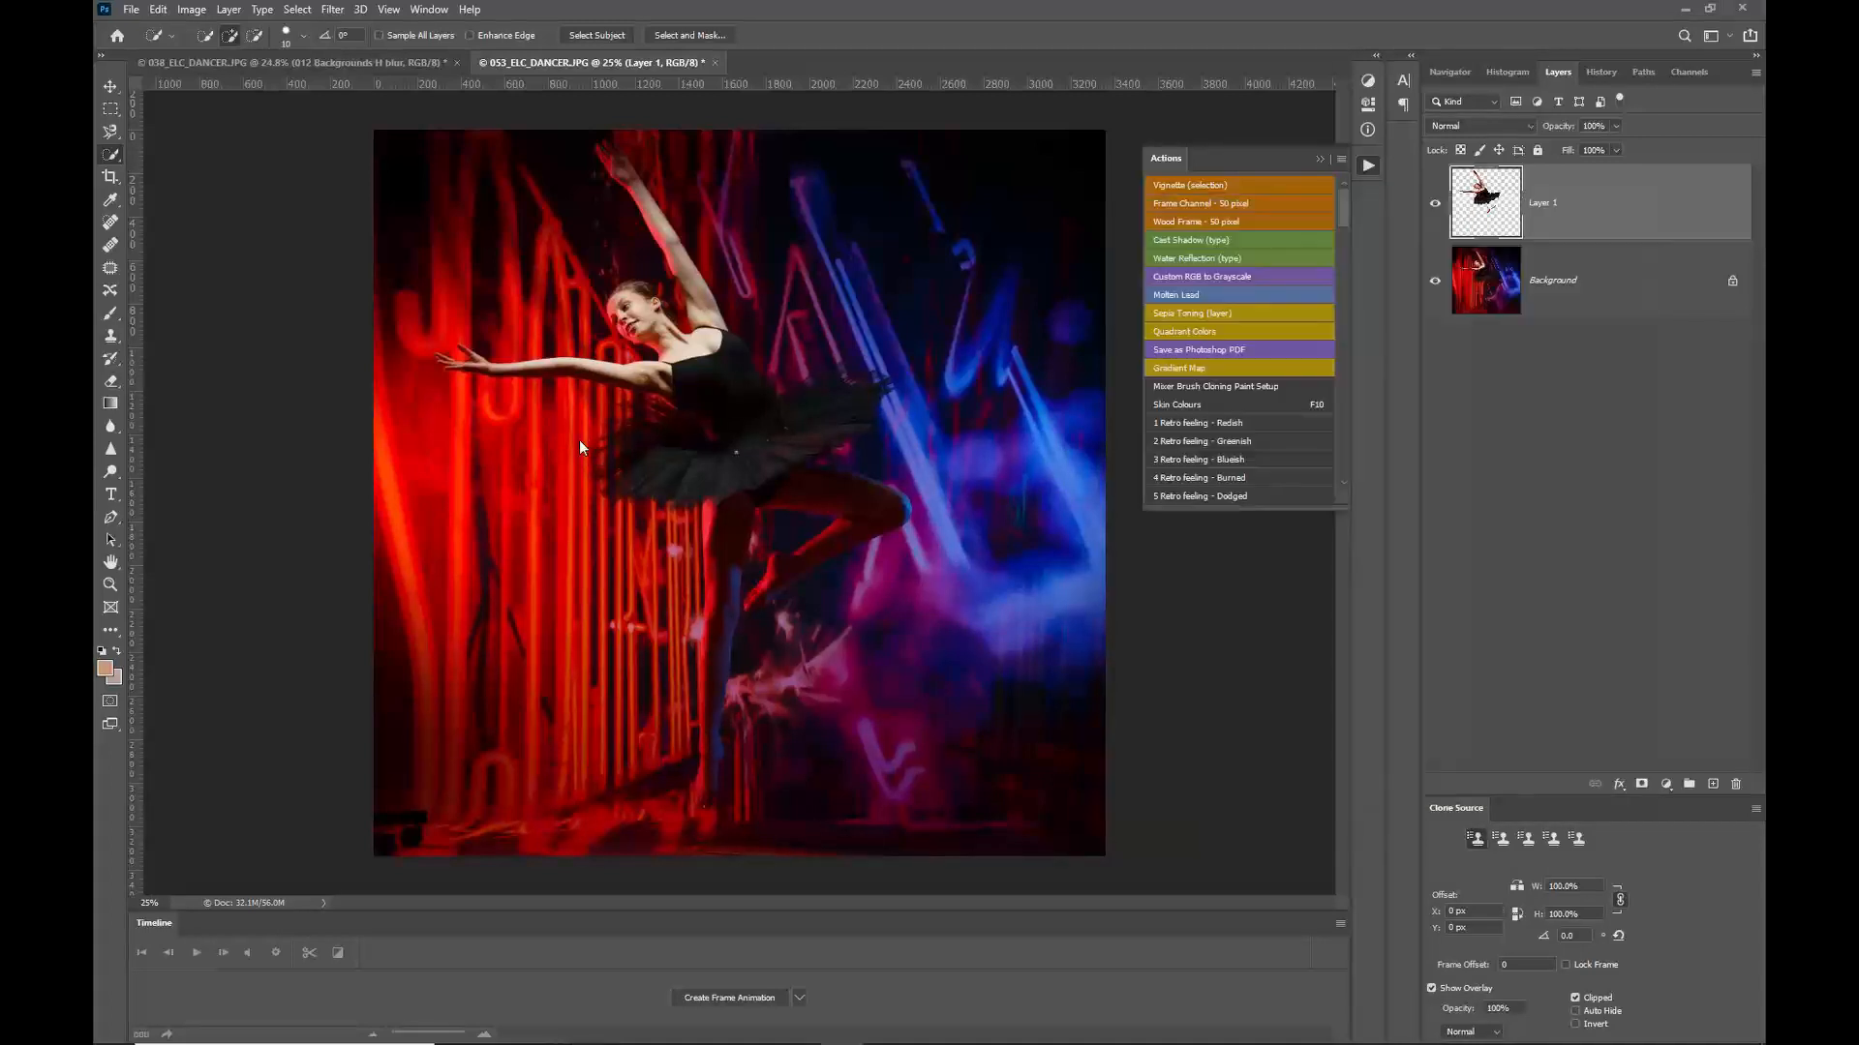
# Step: Scale the placed background up to cover the whole canvas and commit the transform
pyautogui.scroll(-2, 758, 471)
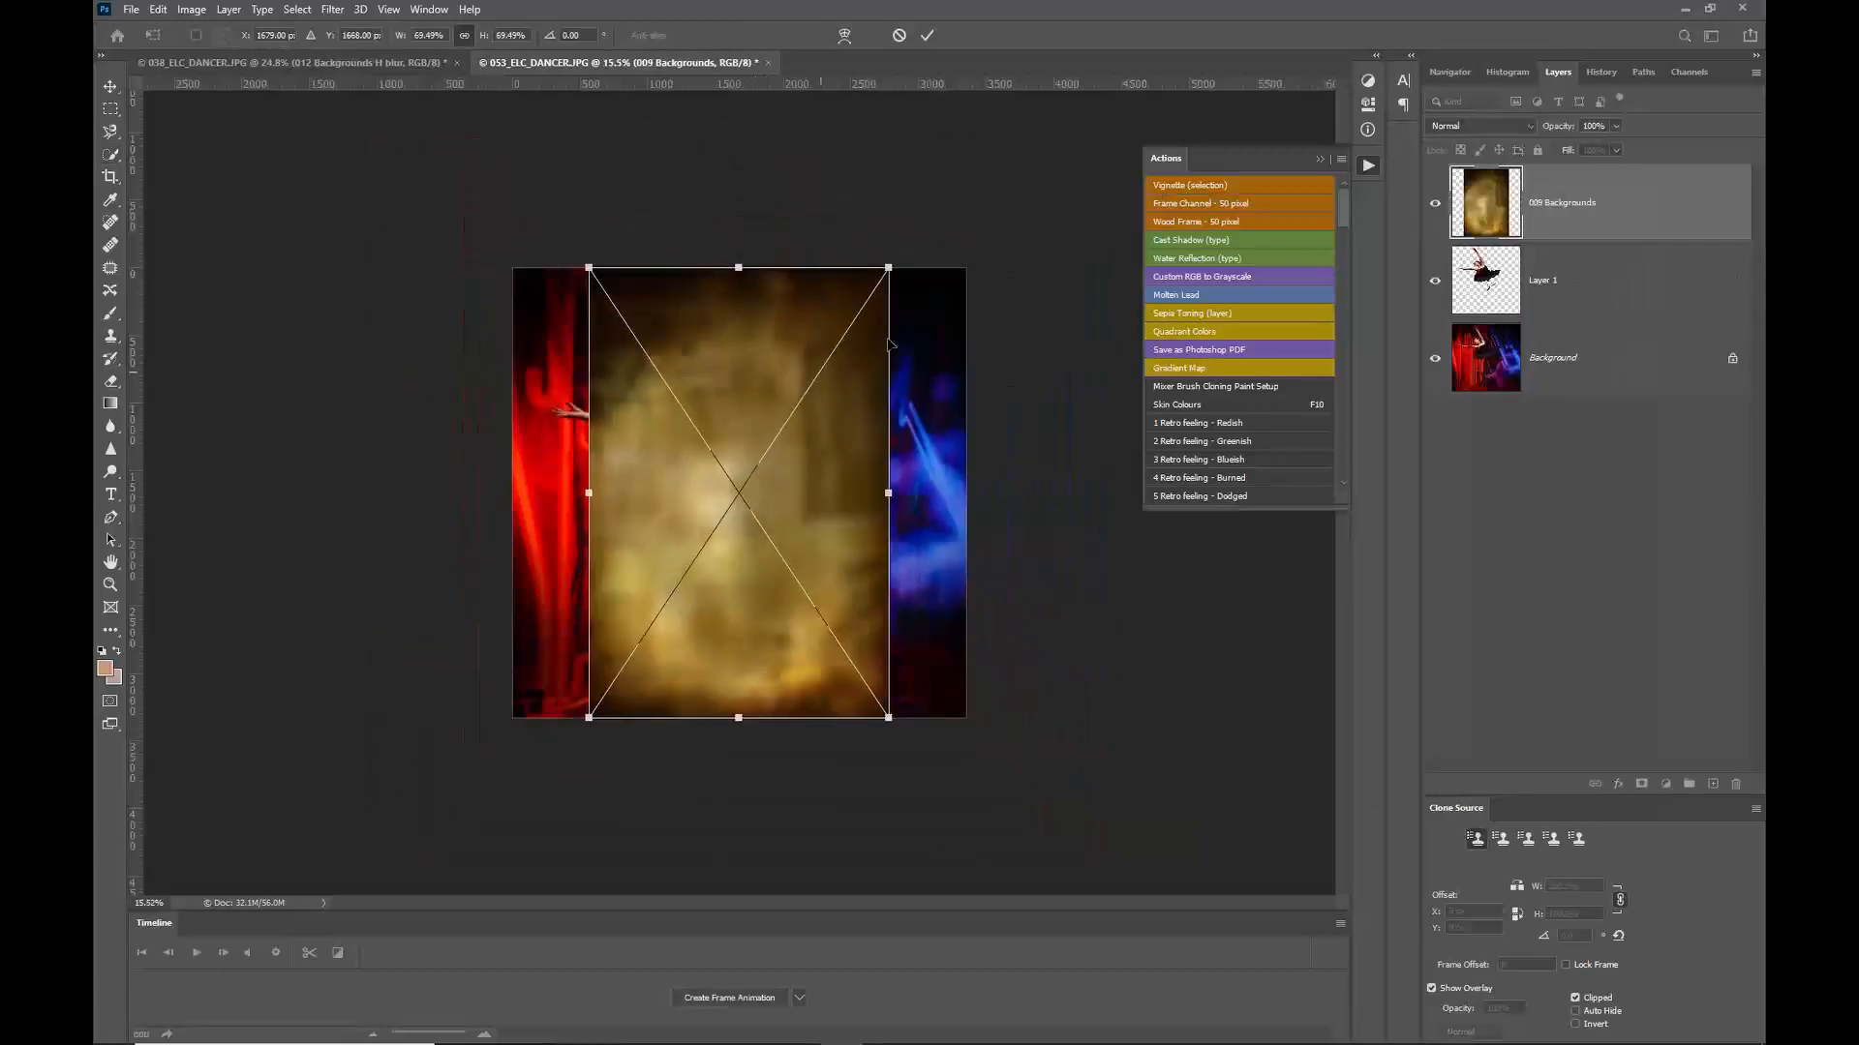
pyautogui.moveTo(892, 265); pyautogui.dragTo(965, 151)
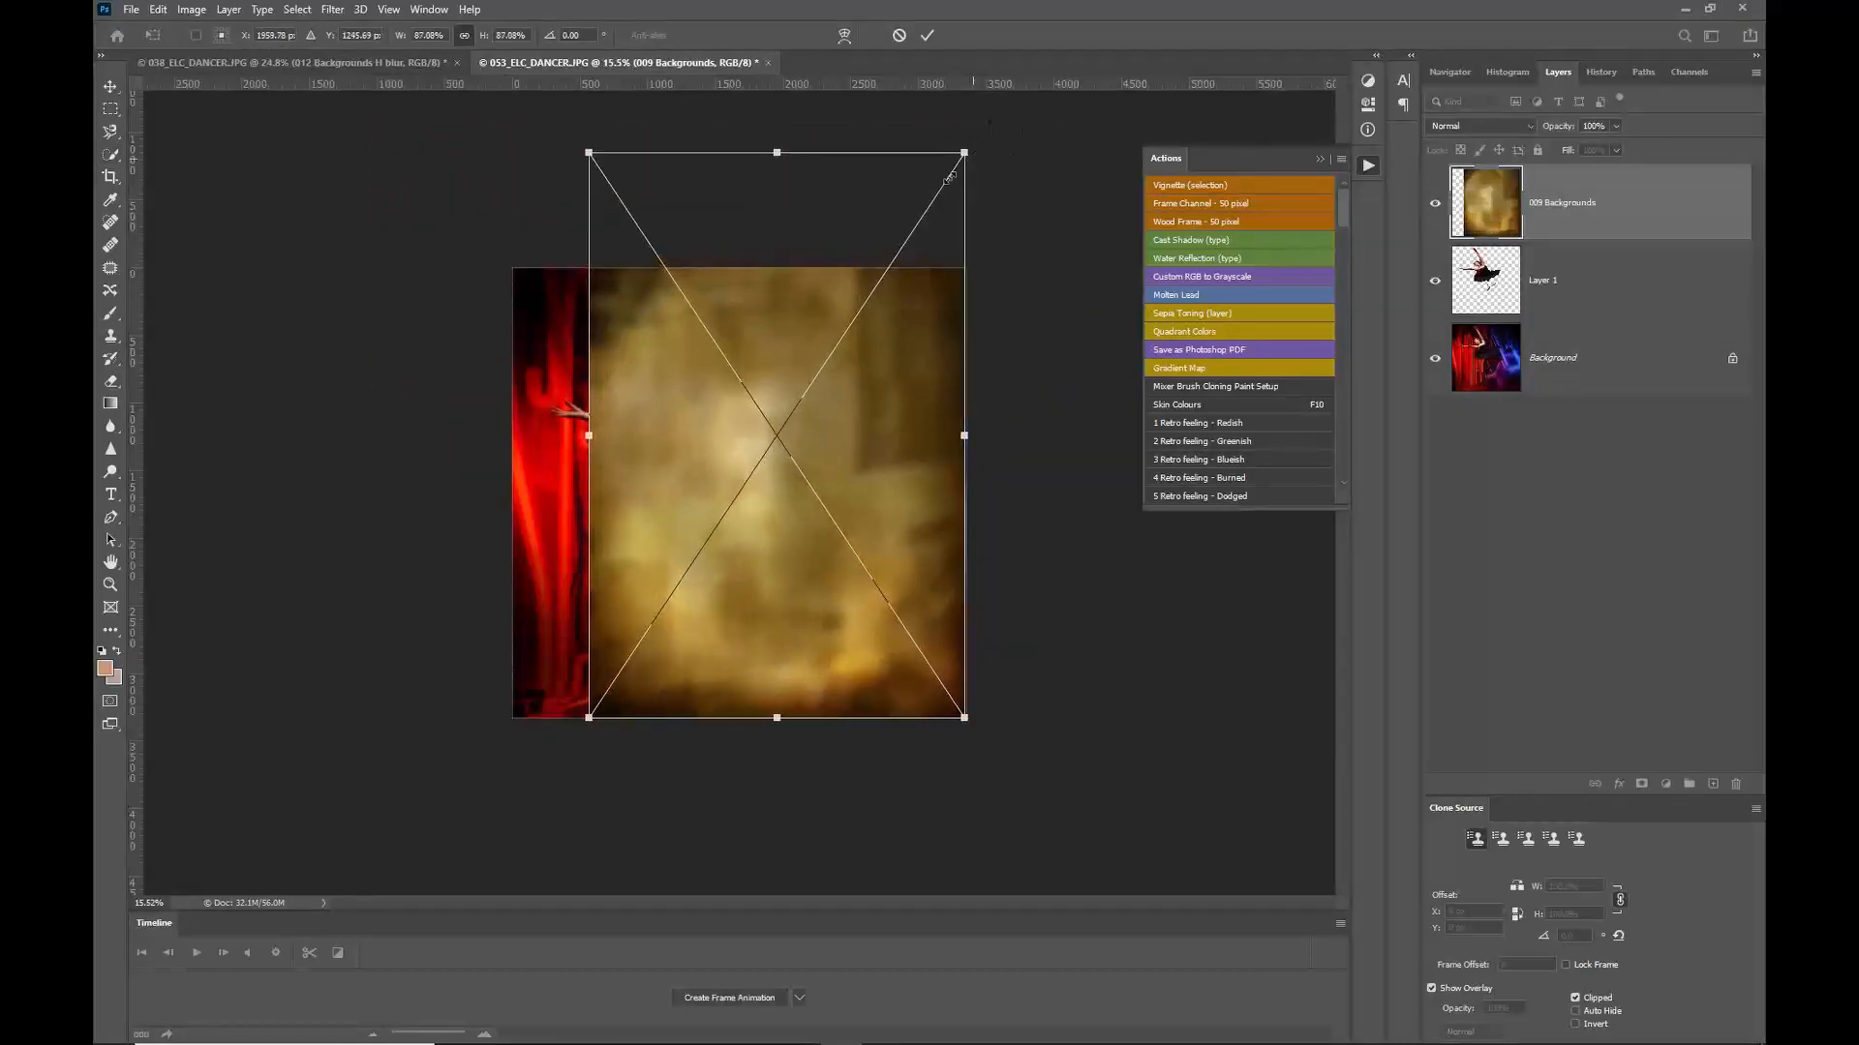
pyautogui.moveTo(585, 721); pyautogui.dragTo(472, 830)
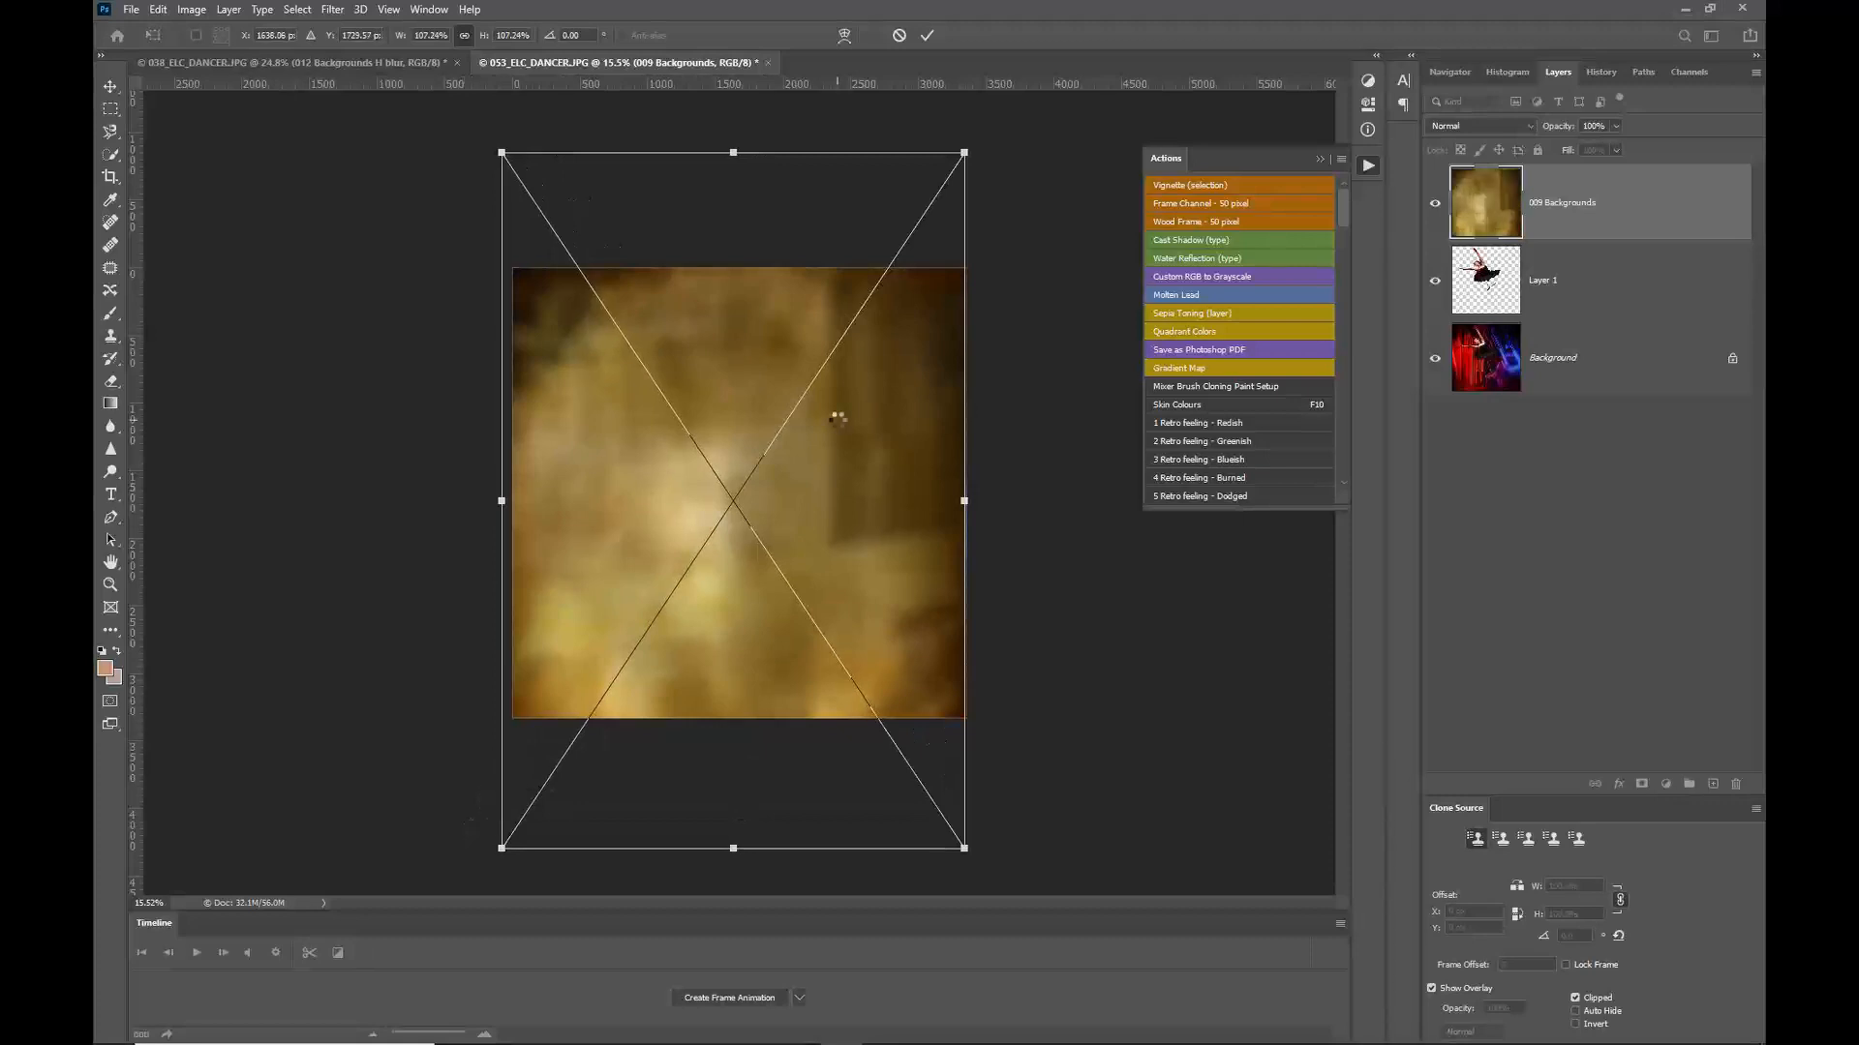
pyautogui.press('Return')
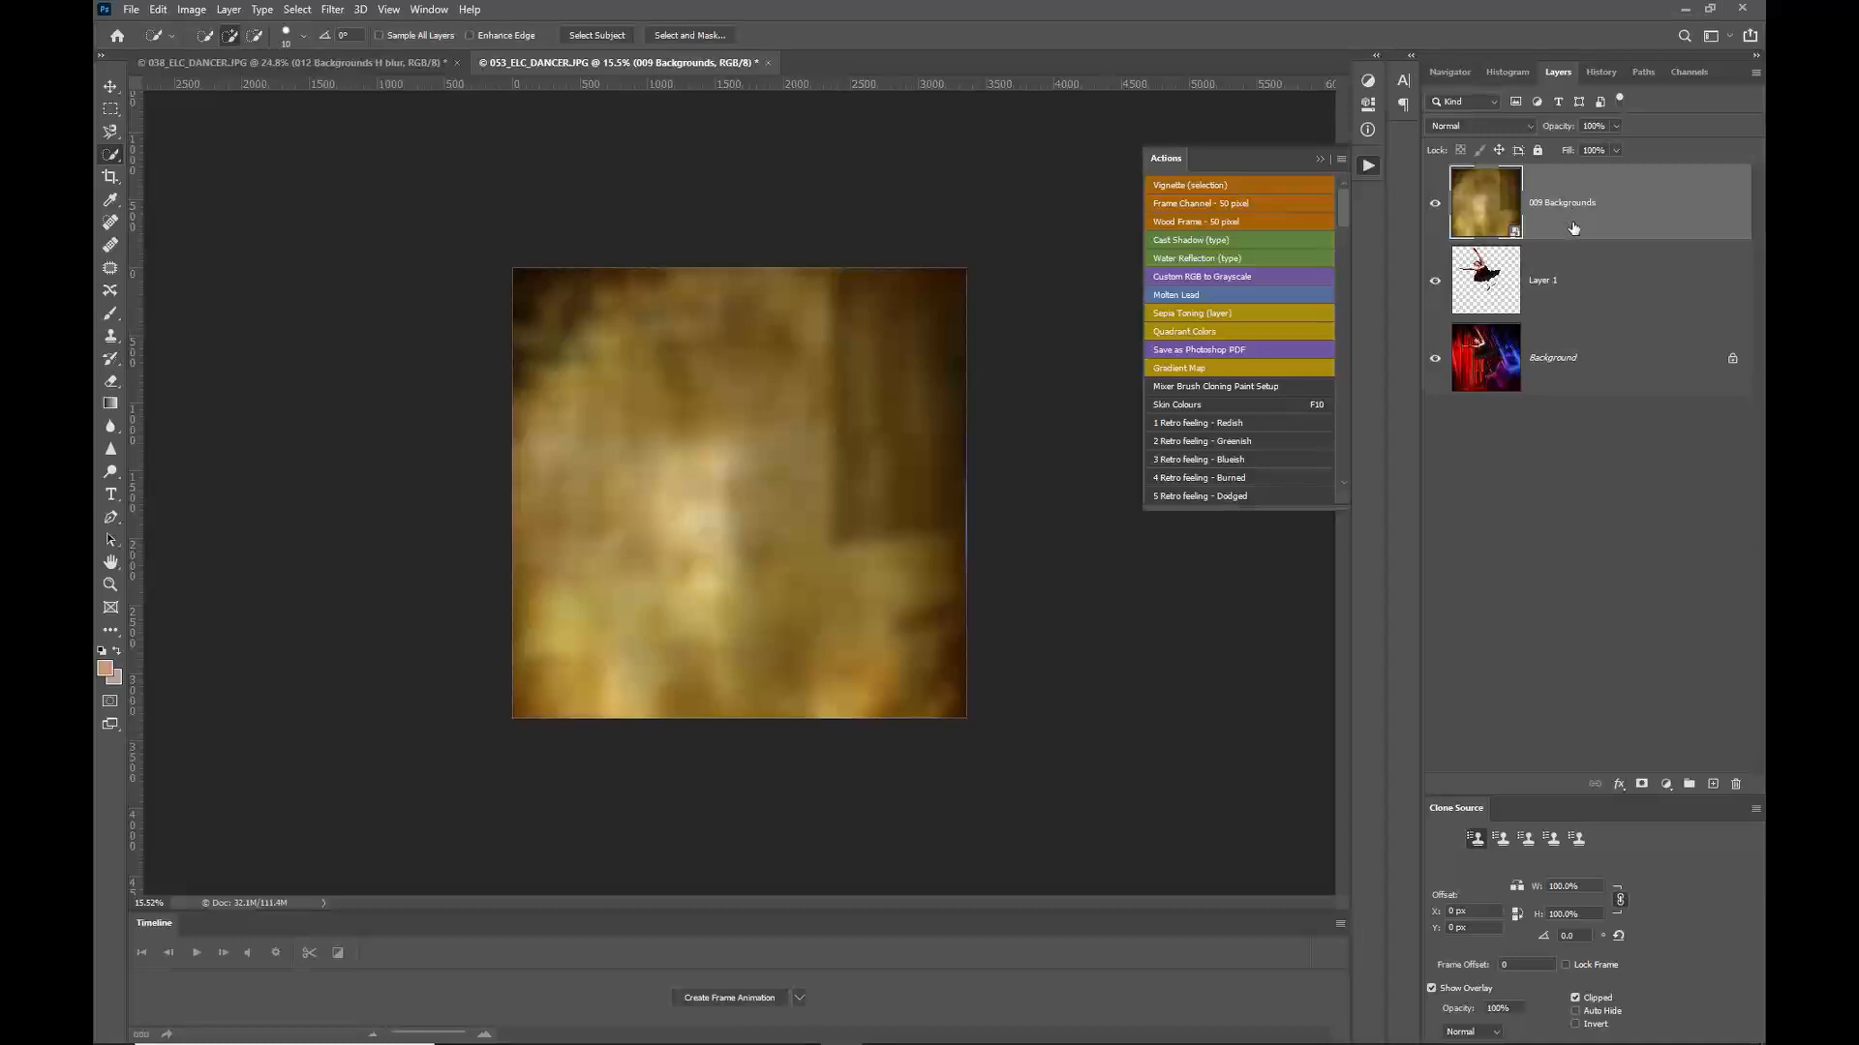
# Step: Move the 009 Backgrounds layer beneath the cut-out dancer layer
pyautogui.moveTo(1573, 227); pyautogui.dragTo(1597, 308)
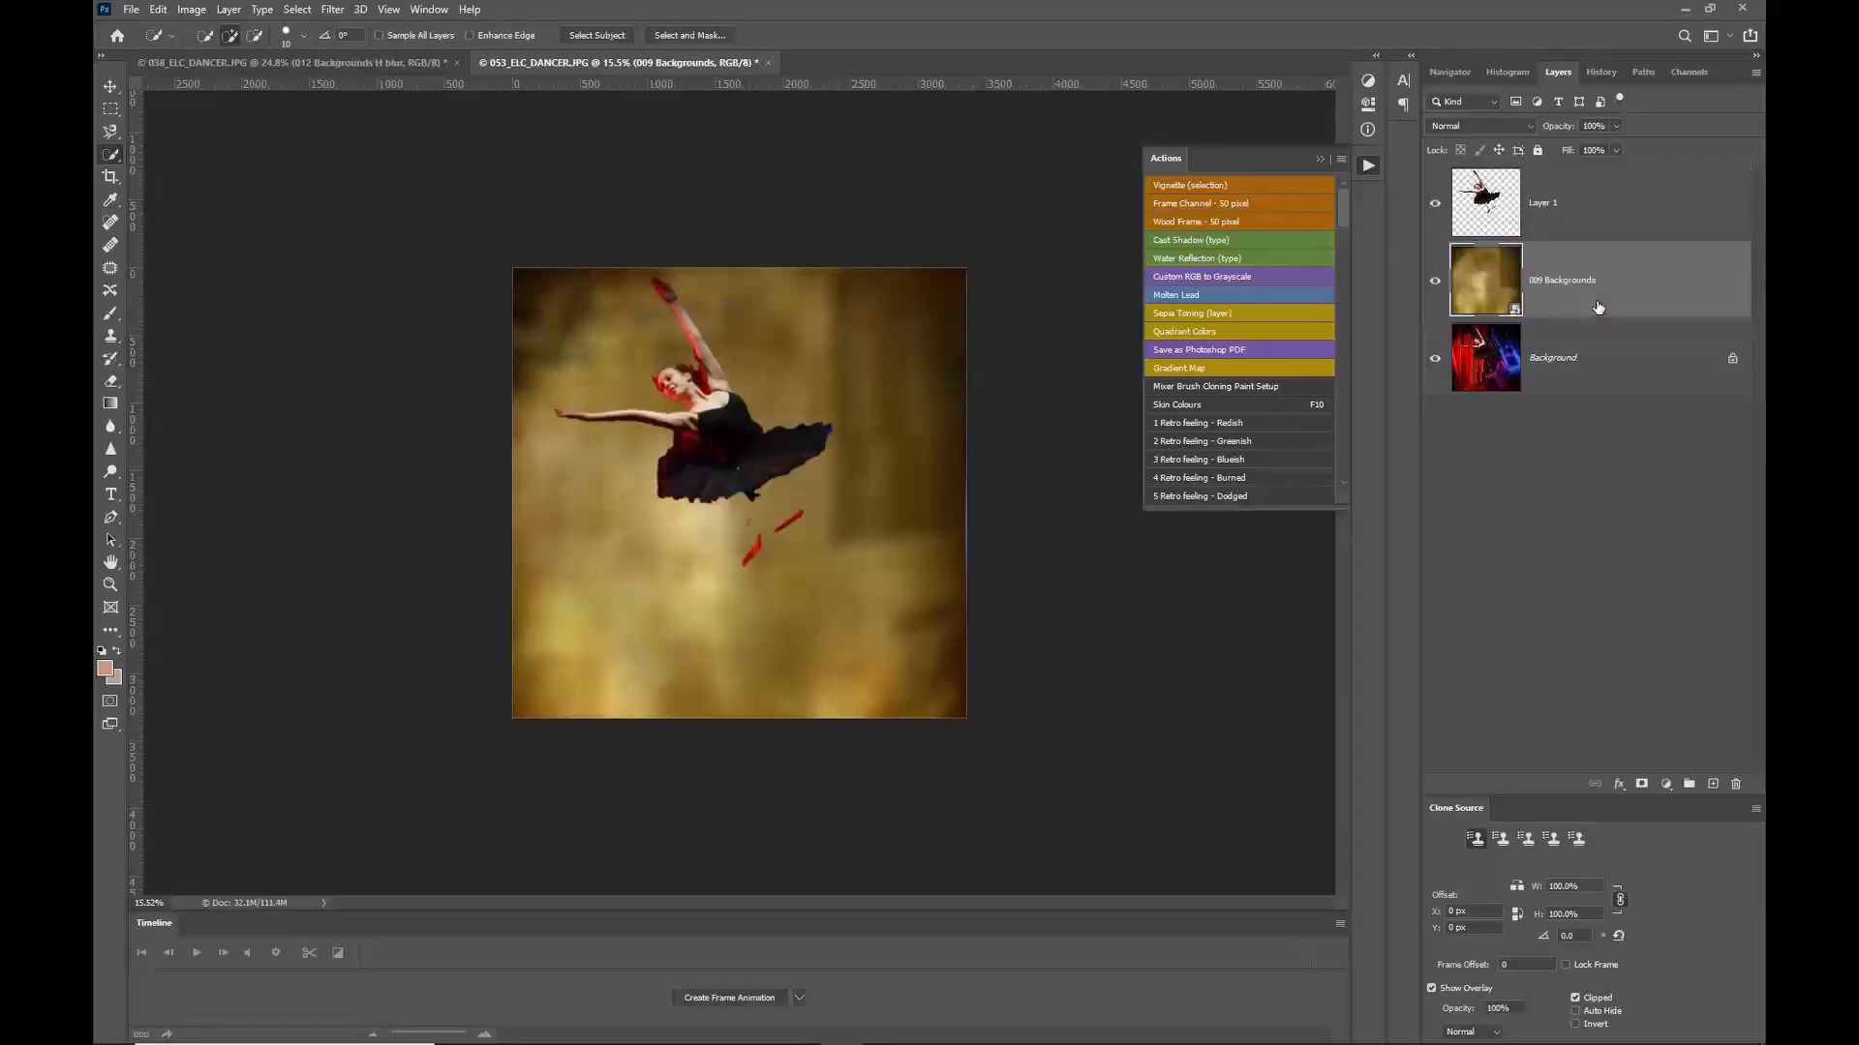
pyautogui.scroll(8, 671, 388)
pyautogui.scroll(-4, 673, 386)
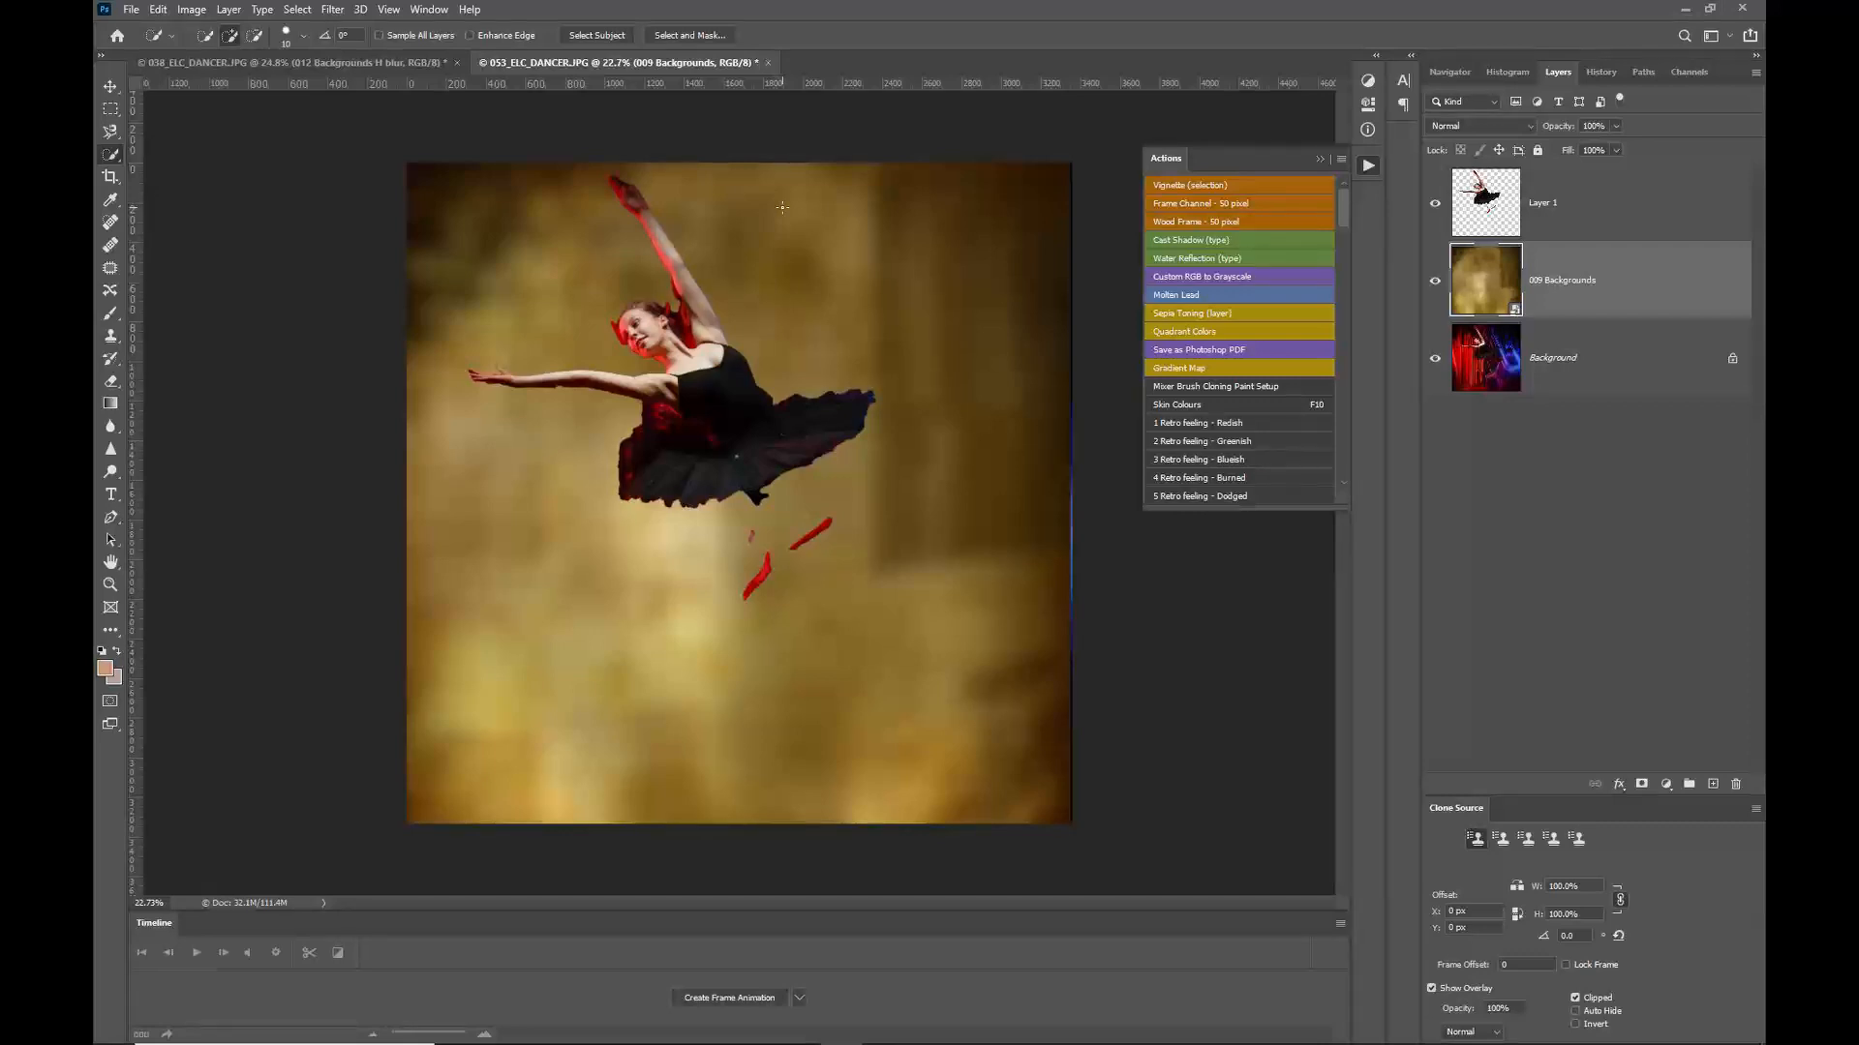
pyautogui.scroll(7, 752, 533)
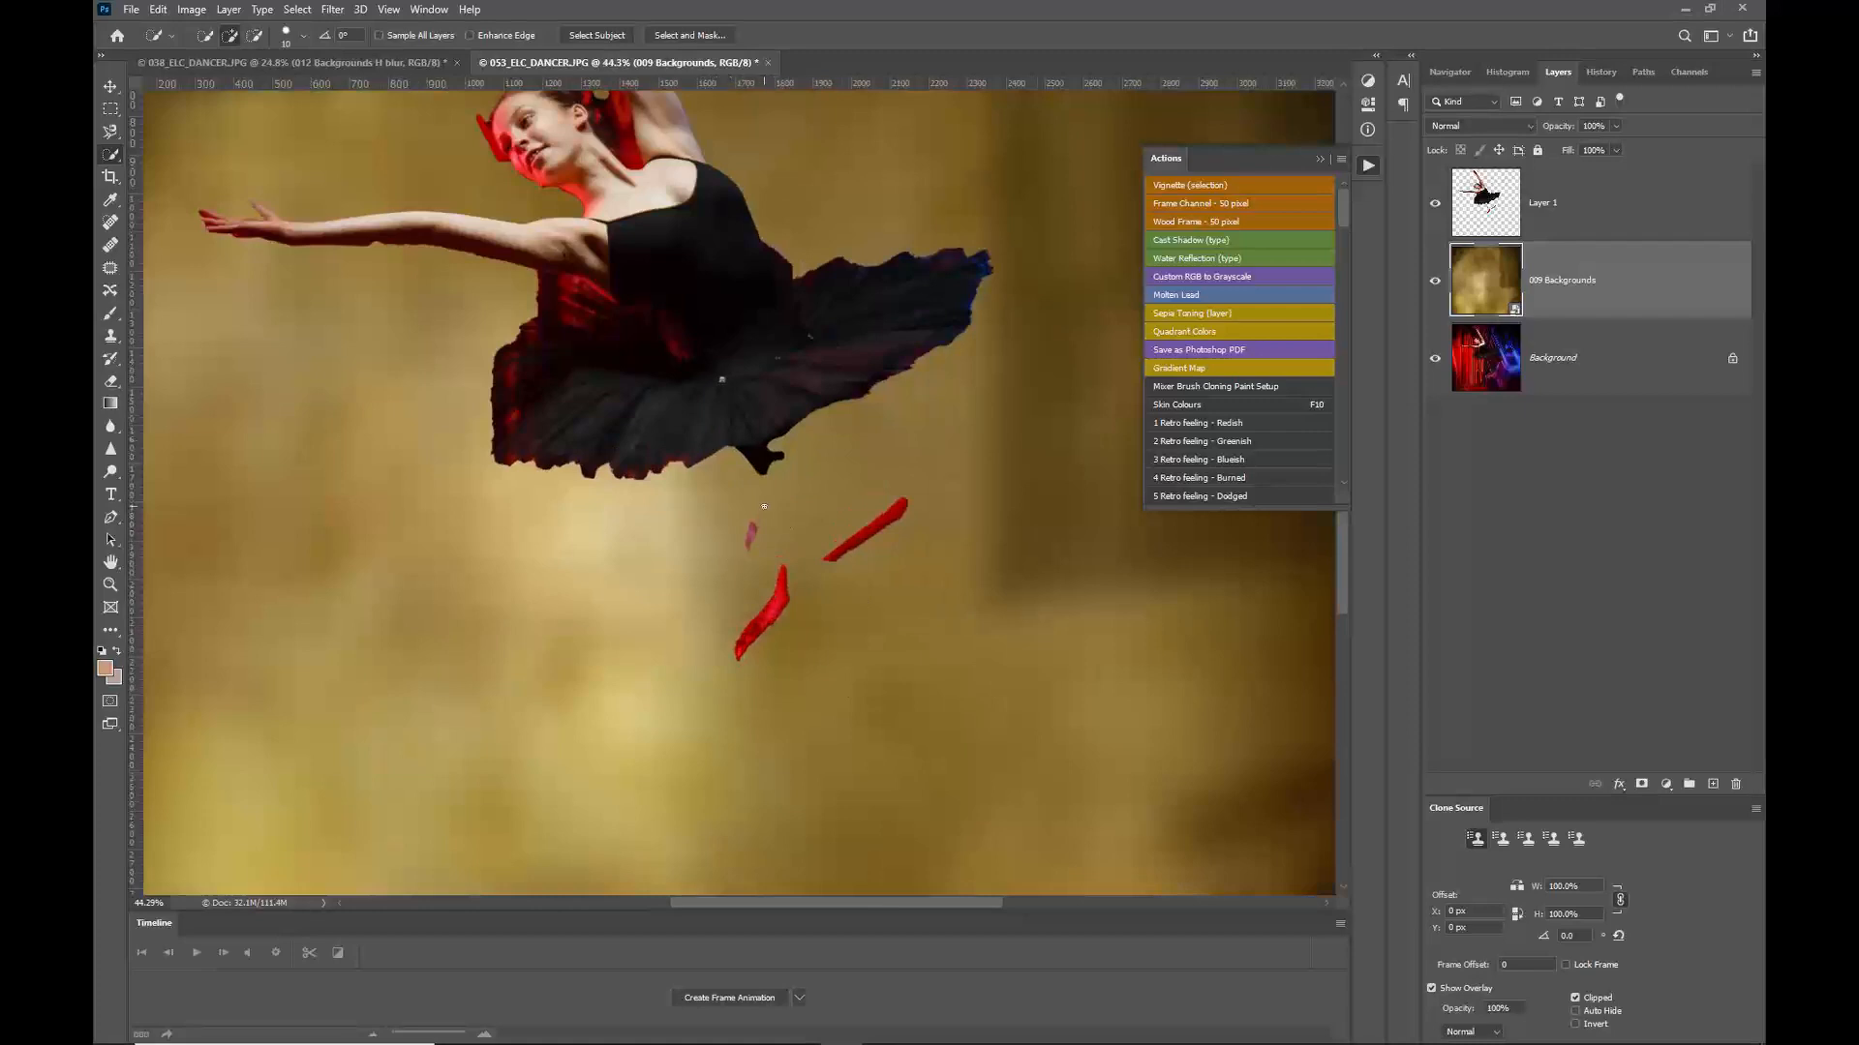
# Step: Add a layer mask to the dancer layer and paint out the stray red fragments in black at 100% opacity
pyautogui.click(1487, 207)
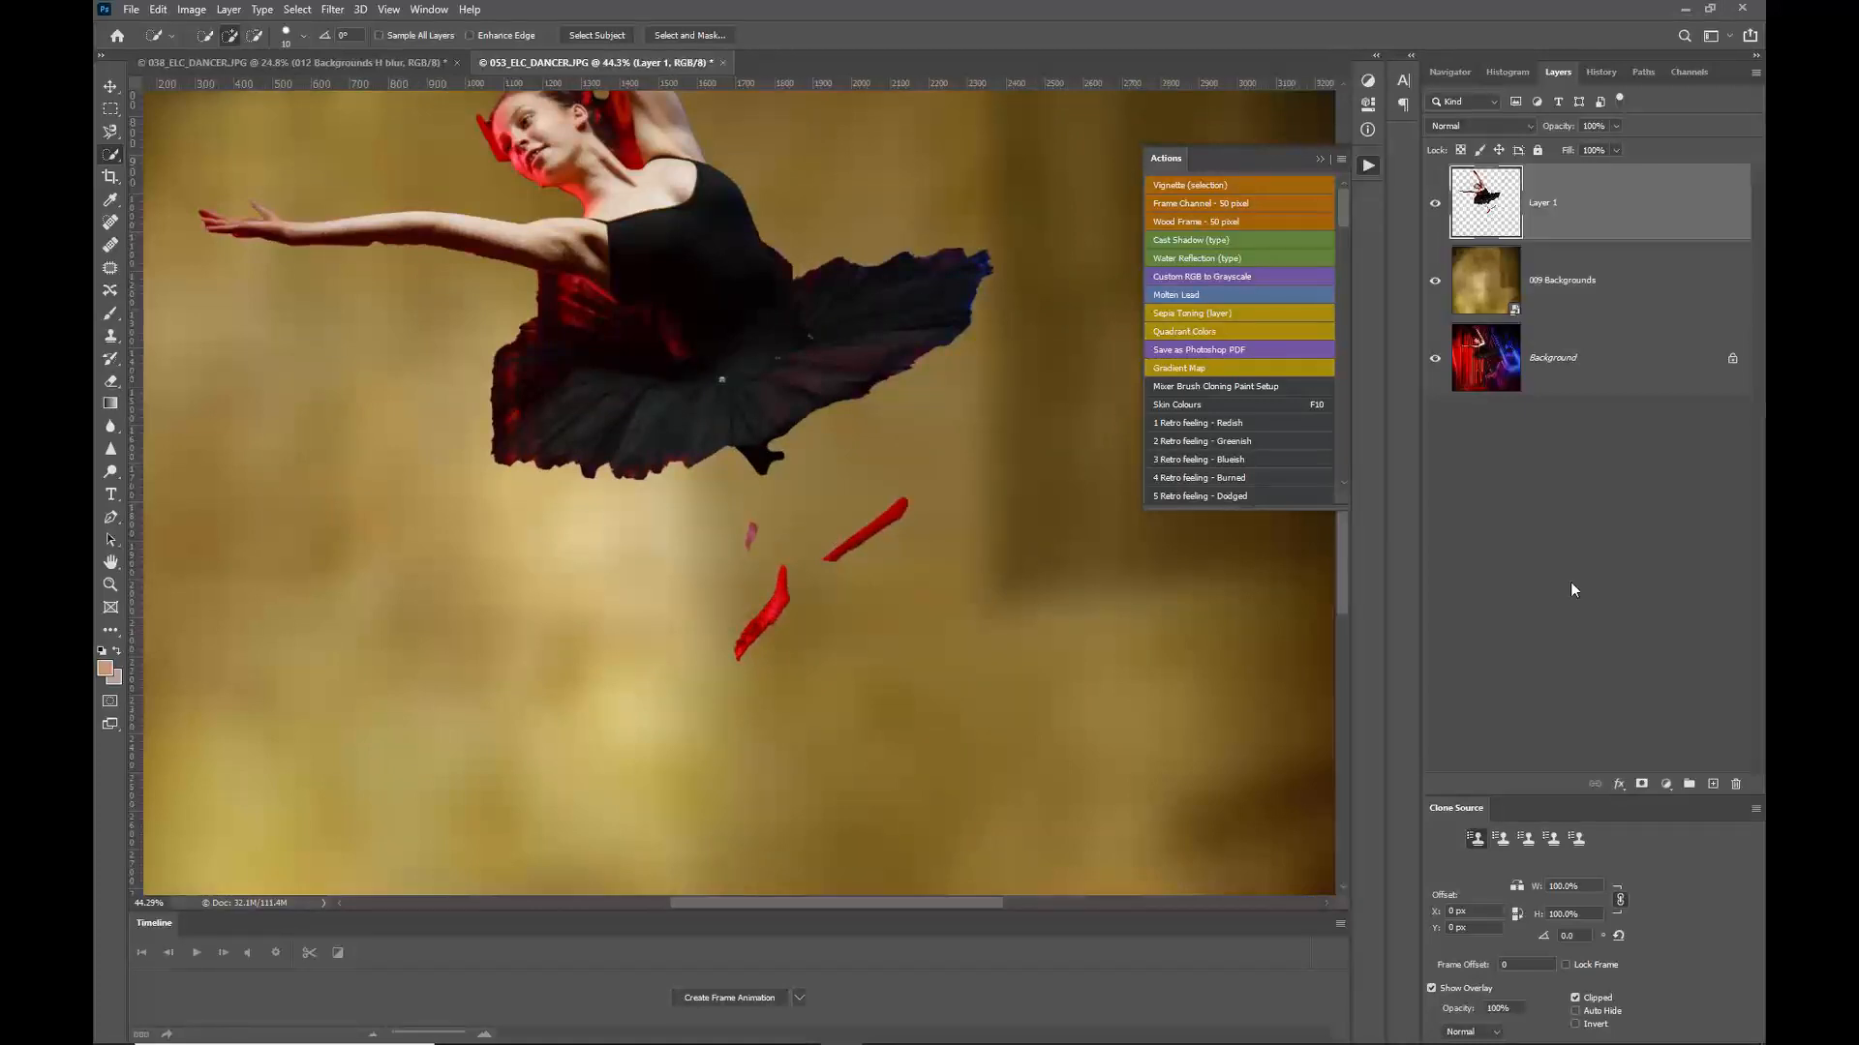
pyautogui.click(1641, 784)
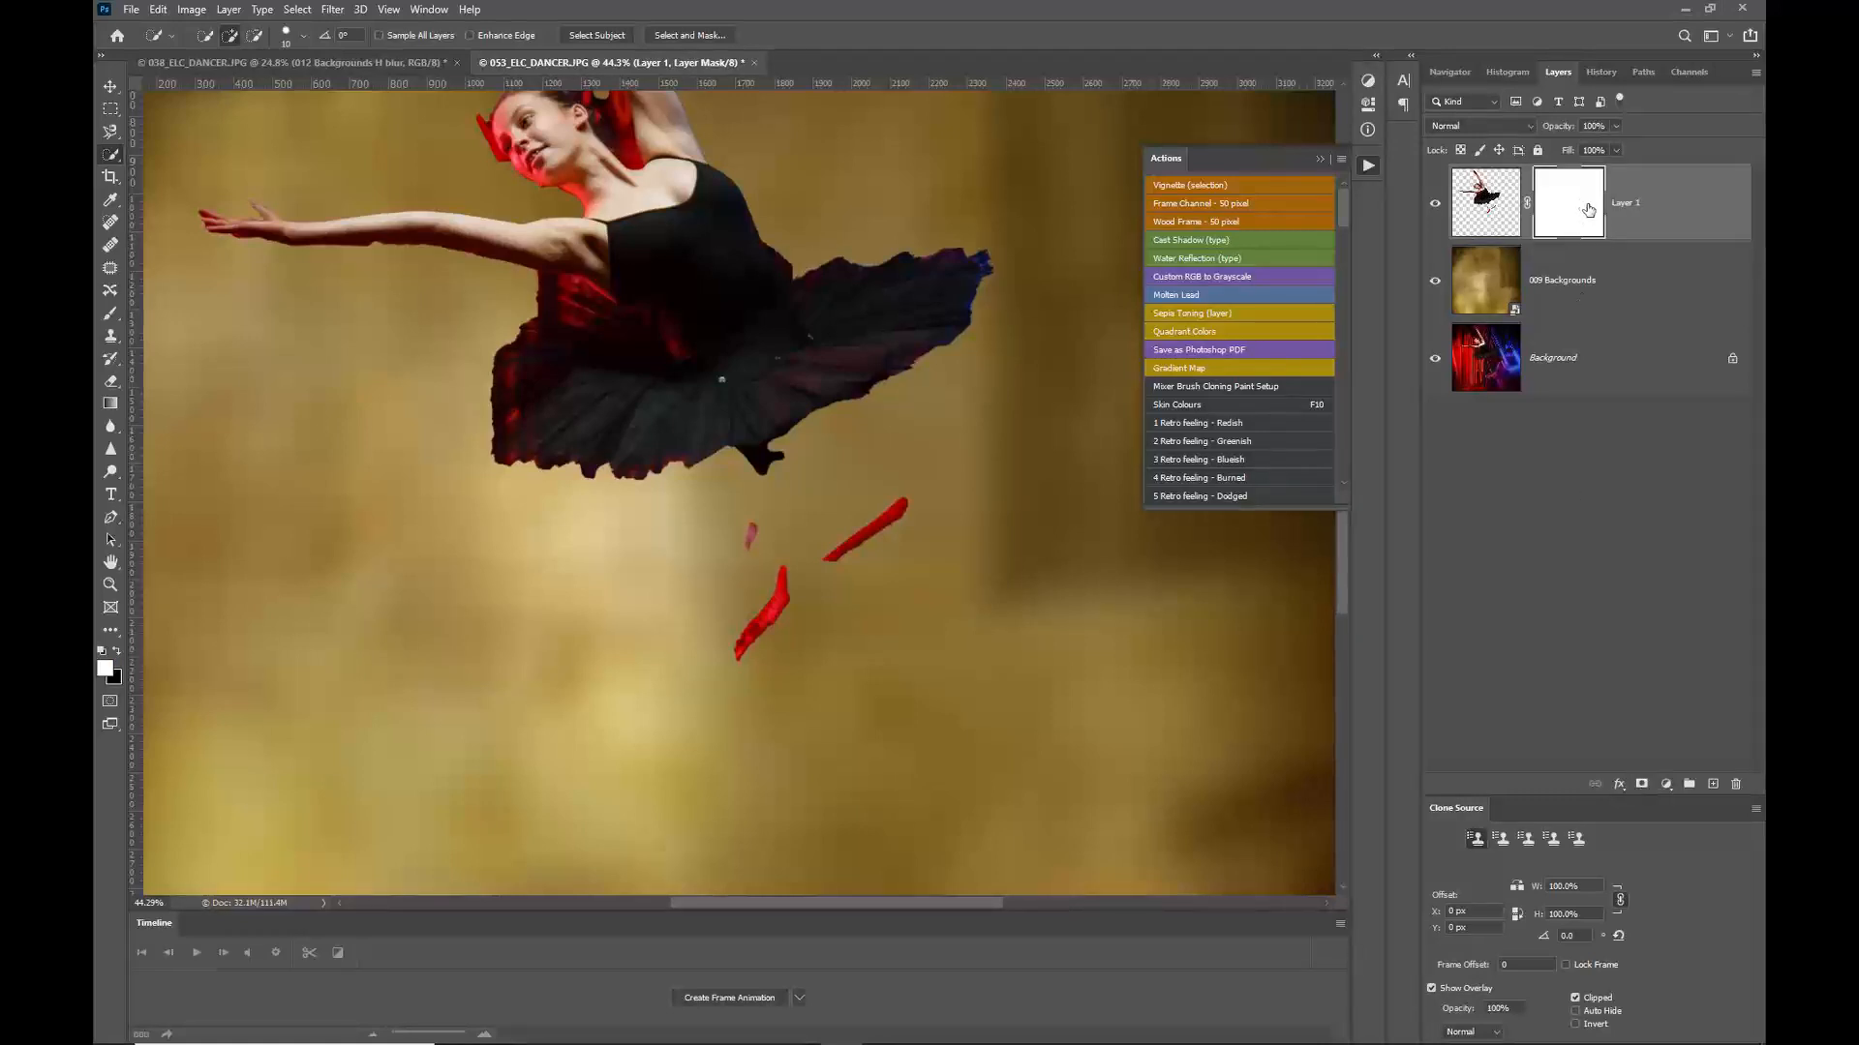
pyautogui.press('b')
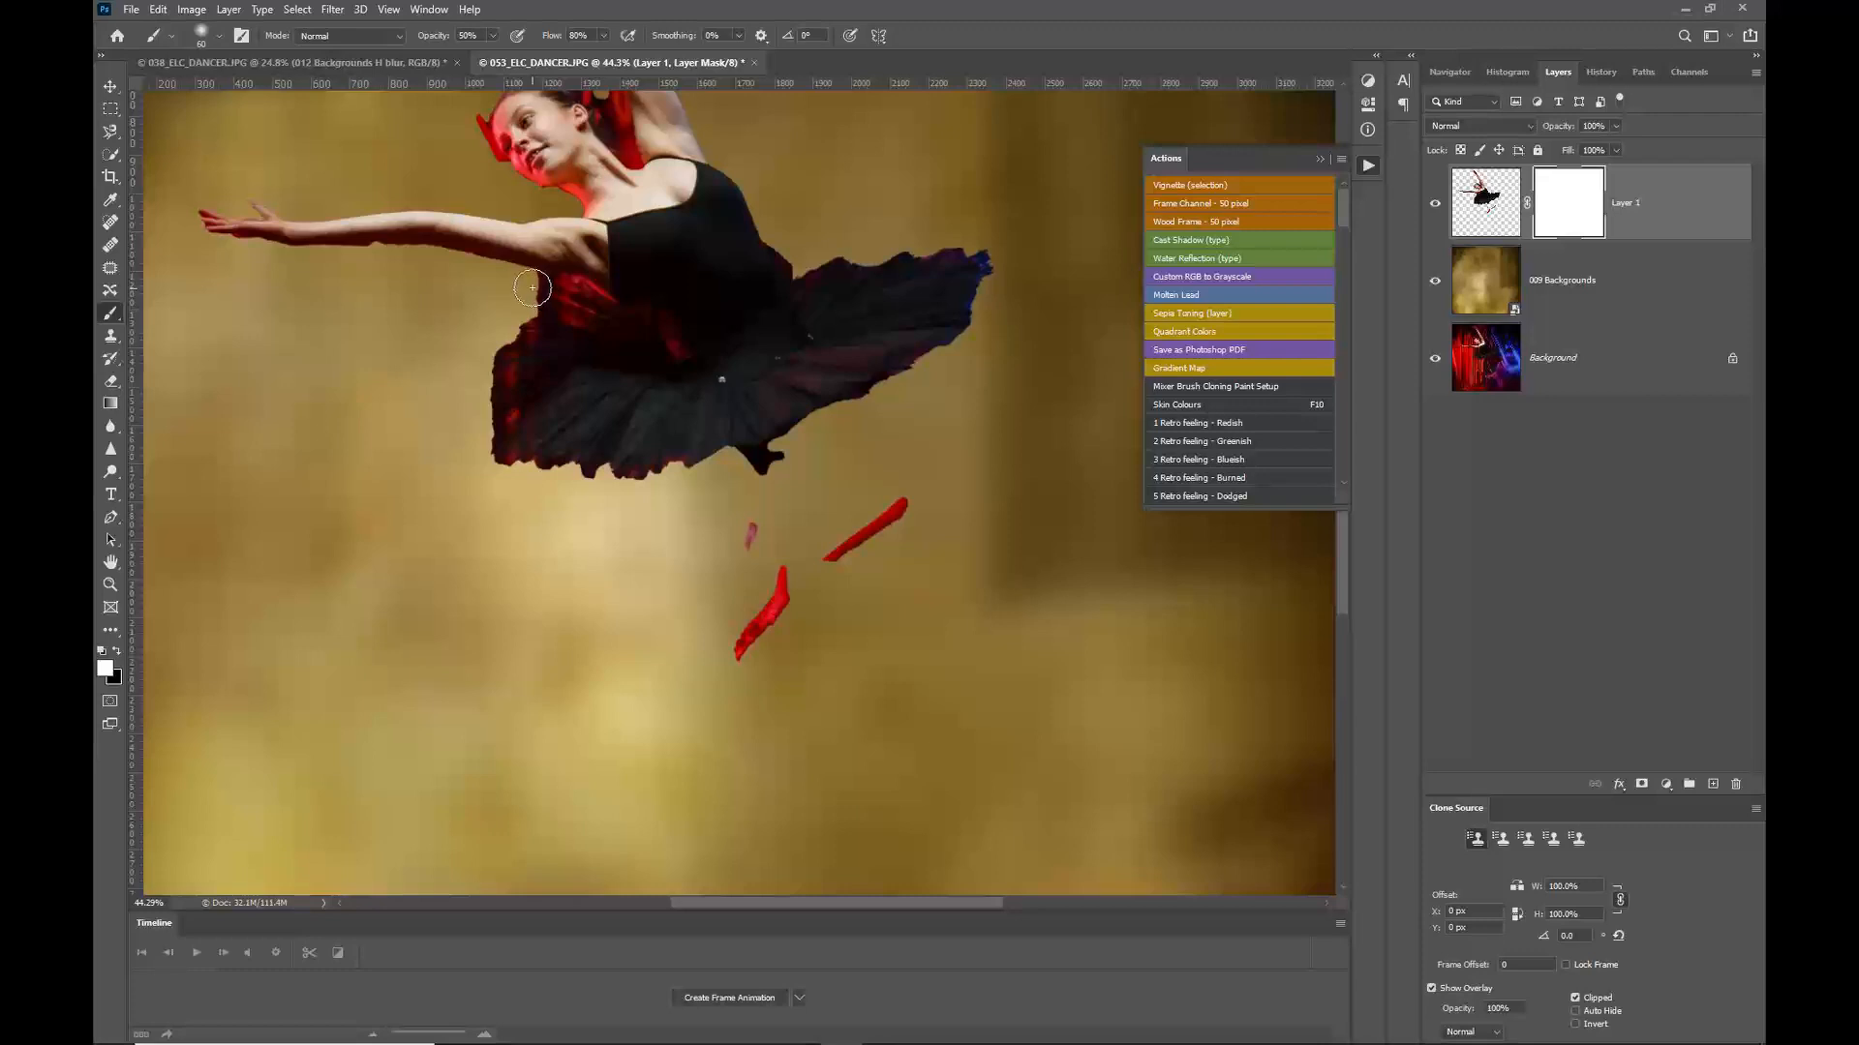
pyautogui.press('x')
pyautogui.moveTo(432, 39); pyautogui.dragTo(535, 43)
pyautogui.moveTo(780, 566)
pyautogui.mouseDown()
pyautogui.moveTo(720, 691)
pyautogui.moveTo(780, 631)
pyautogui.moveTo(762, 626)
pyautogui.moveTo(775, 598)
pyautogui.moveTo(742, 649)
pyautogui.moveTo(769, 630)
pyautogui.moveTo(759, 599)
pyautogui.moveTo(842, 516)
pyautogui.moveTo(833, 566)
pyautogui.moveTo(894, 524)
pyautogui.mouseUp()
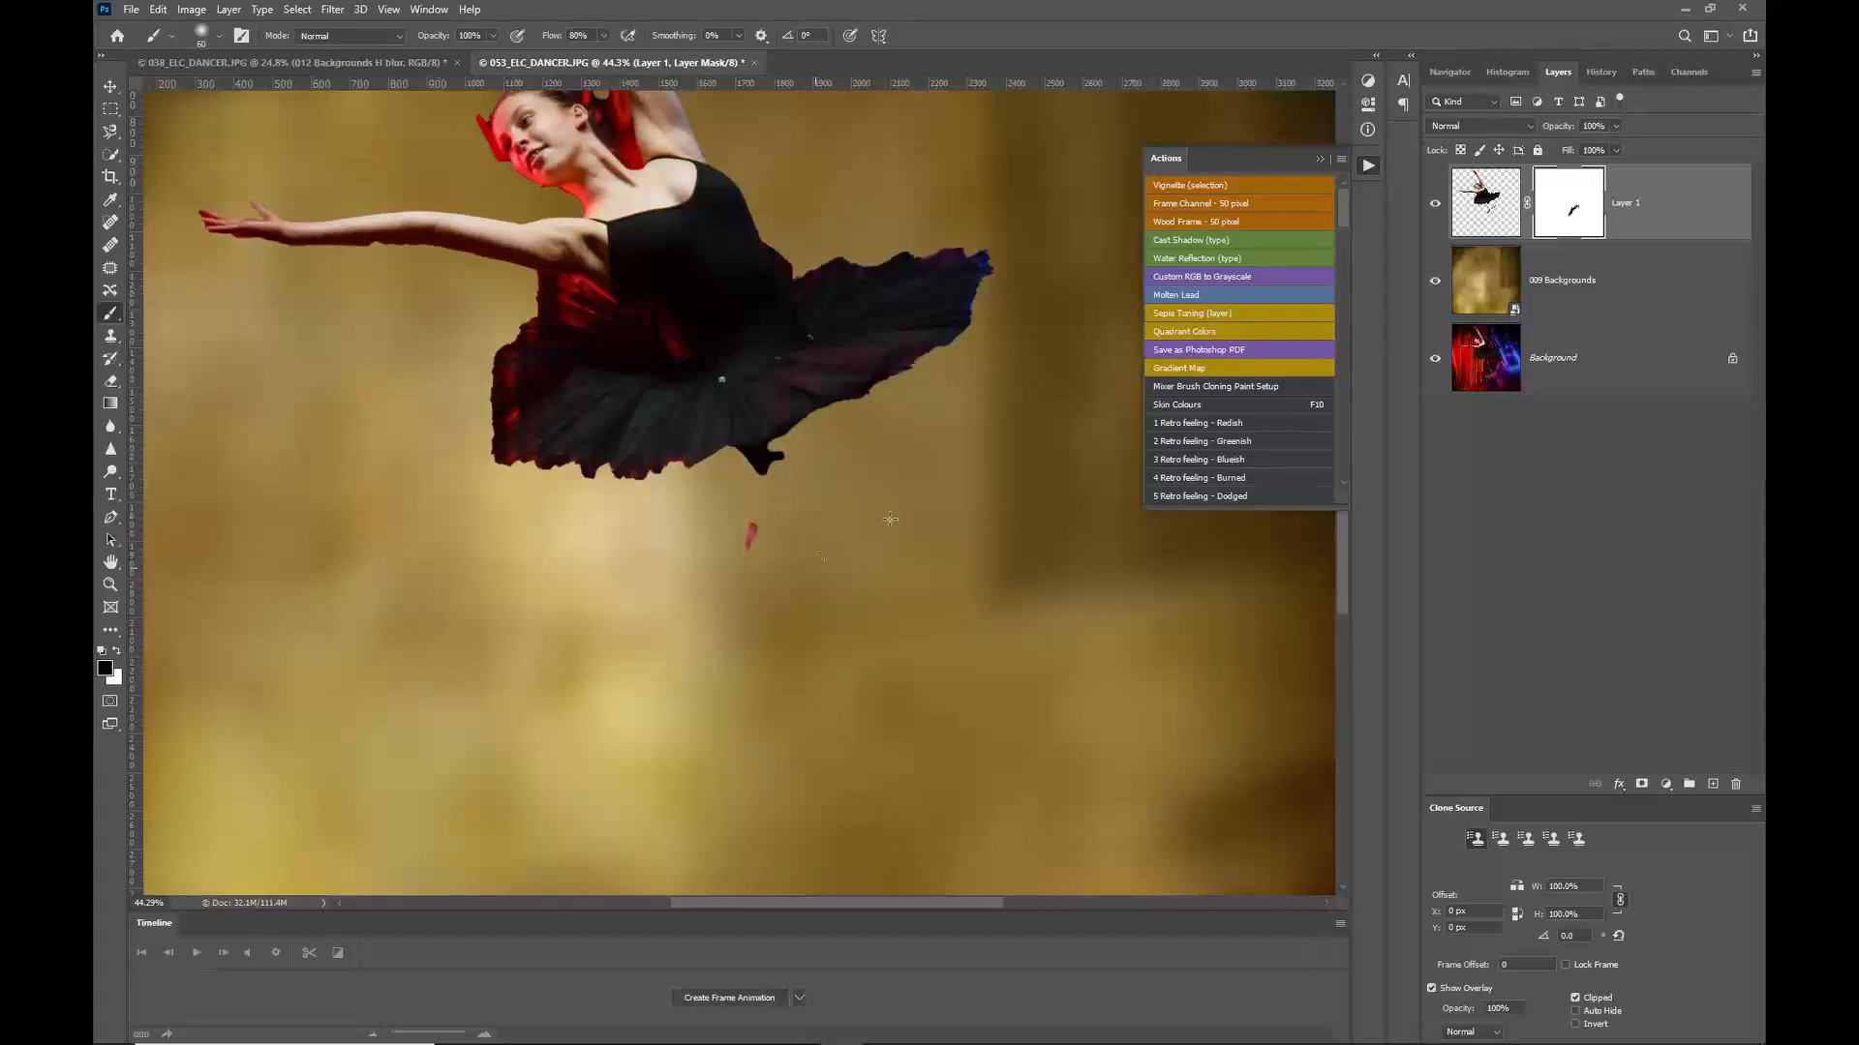
pyautogui.moveTo(726, 570)
pyautogui.mouseDown()
pyautogui.moveTo(767, 517)
pyautogui.moveTo(747, 512)
pyautogui.moveTo(747, 560)
pyautogui.moveTo(785, 485)
pyautogui.mouseUp()
pyautogui.hotkey('ctrl', '-')
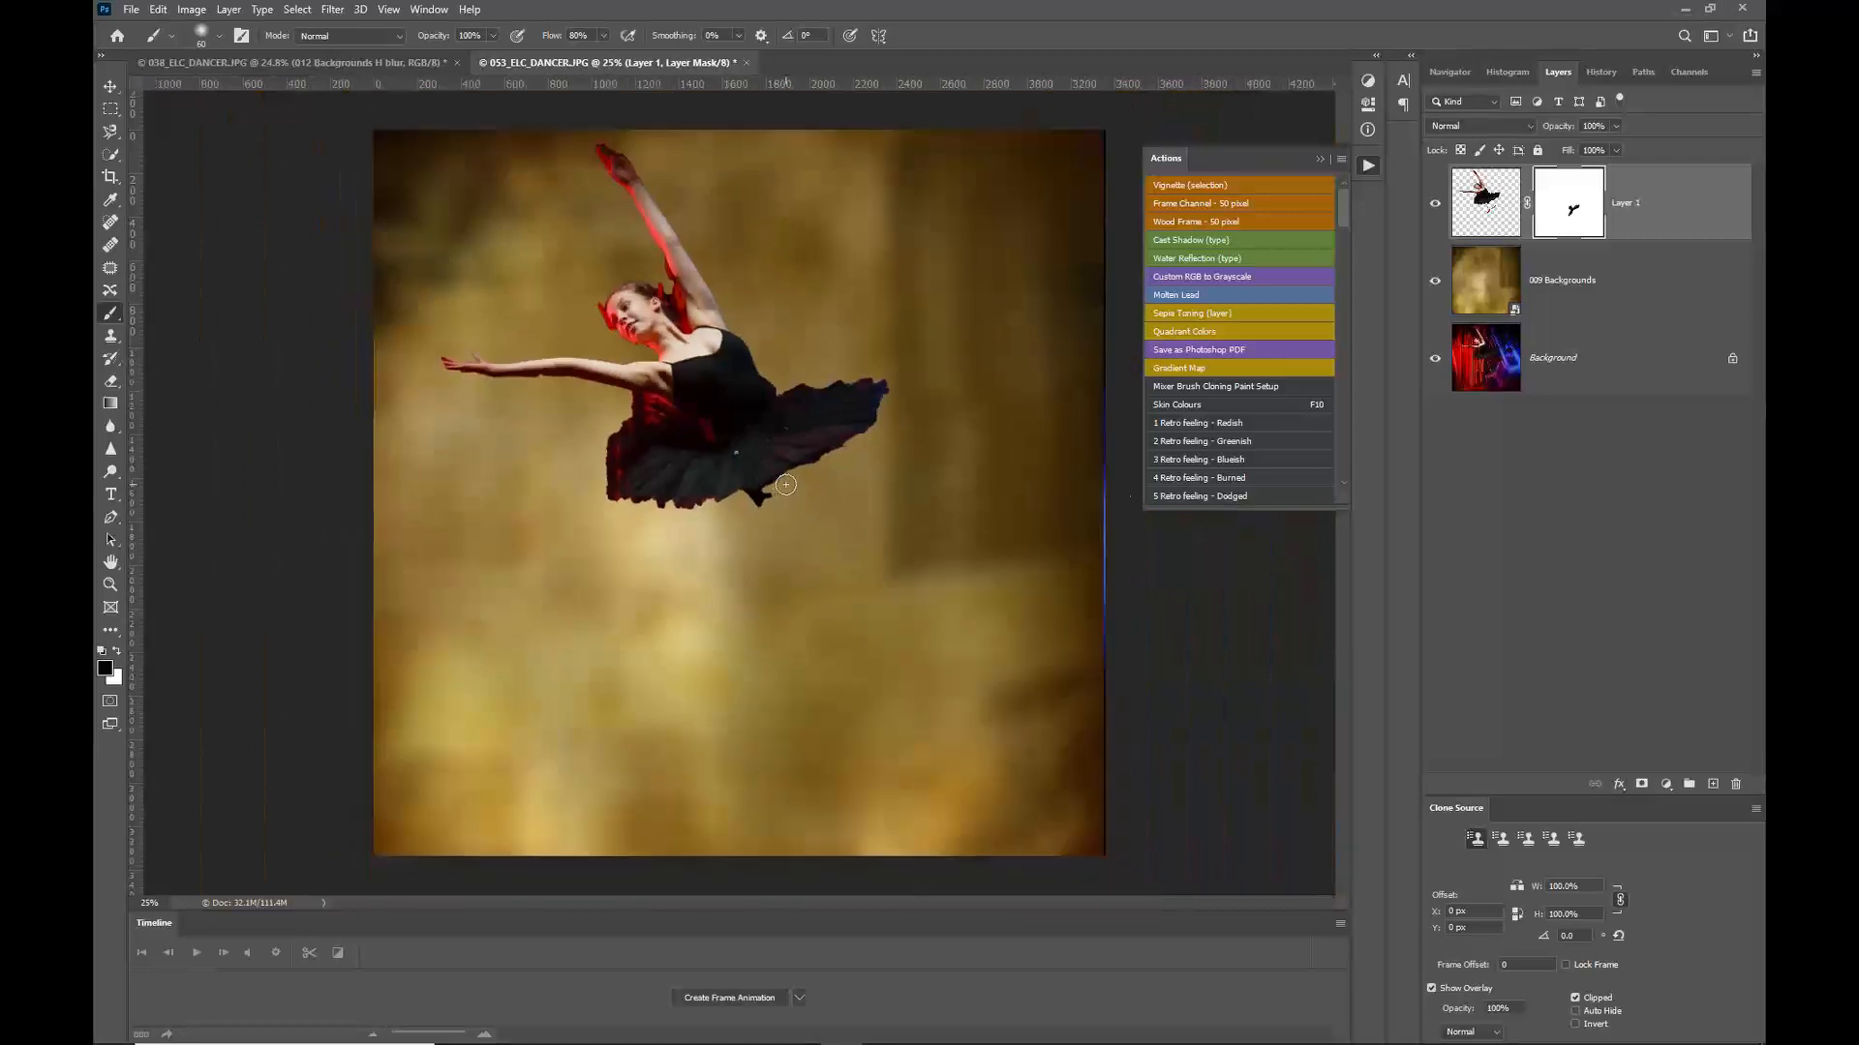
# Step: Select the 009 Backgrounds layer and open its blend mode options
pyautogui.click(1634, 296)
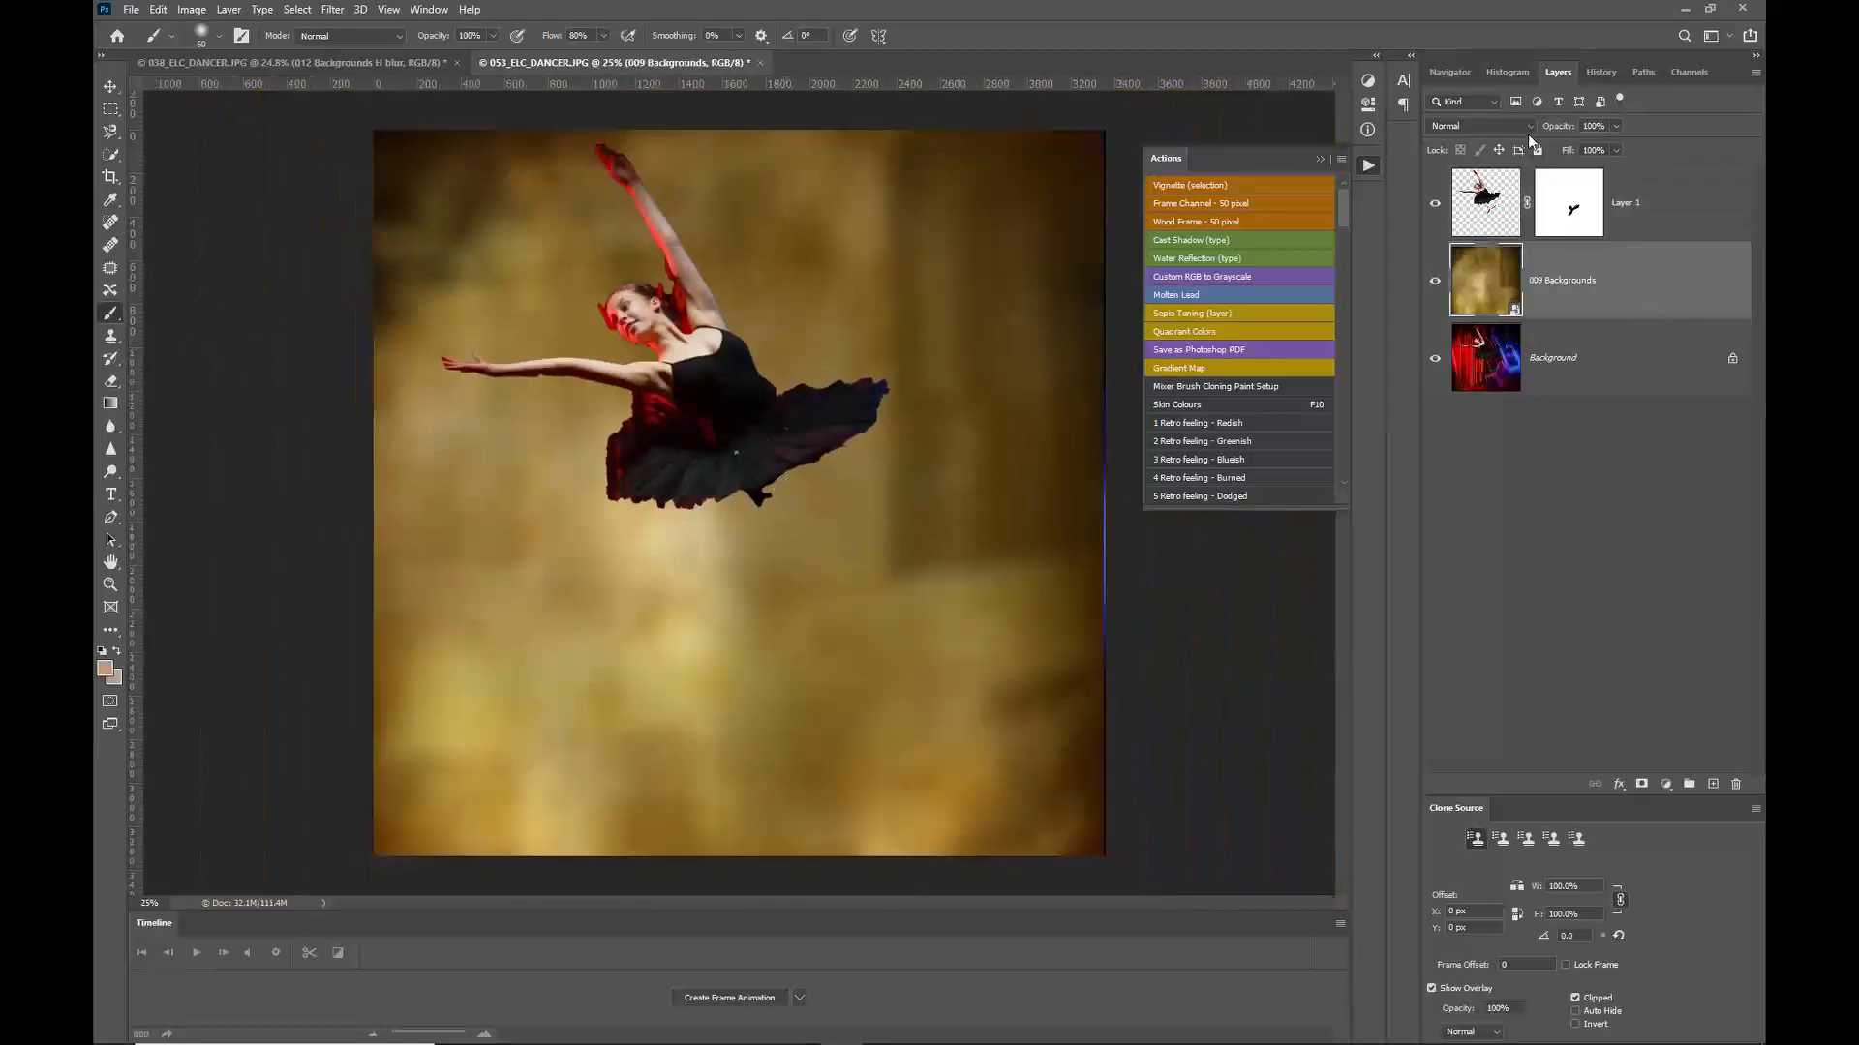
pyautogui.click(1501, 128)
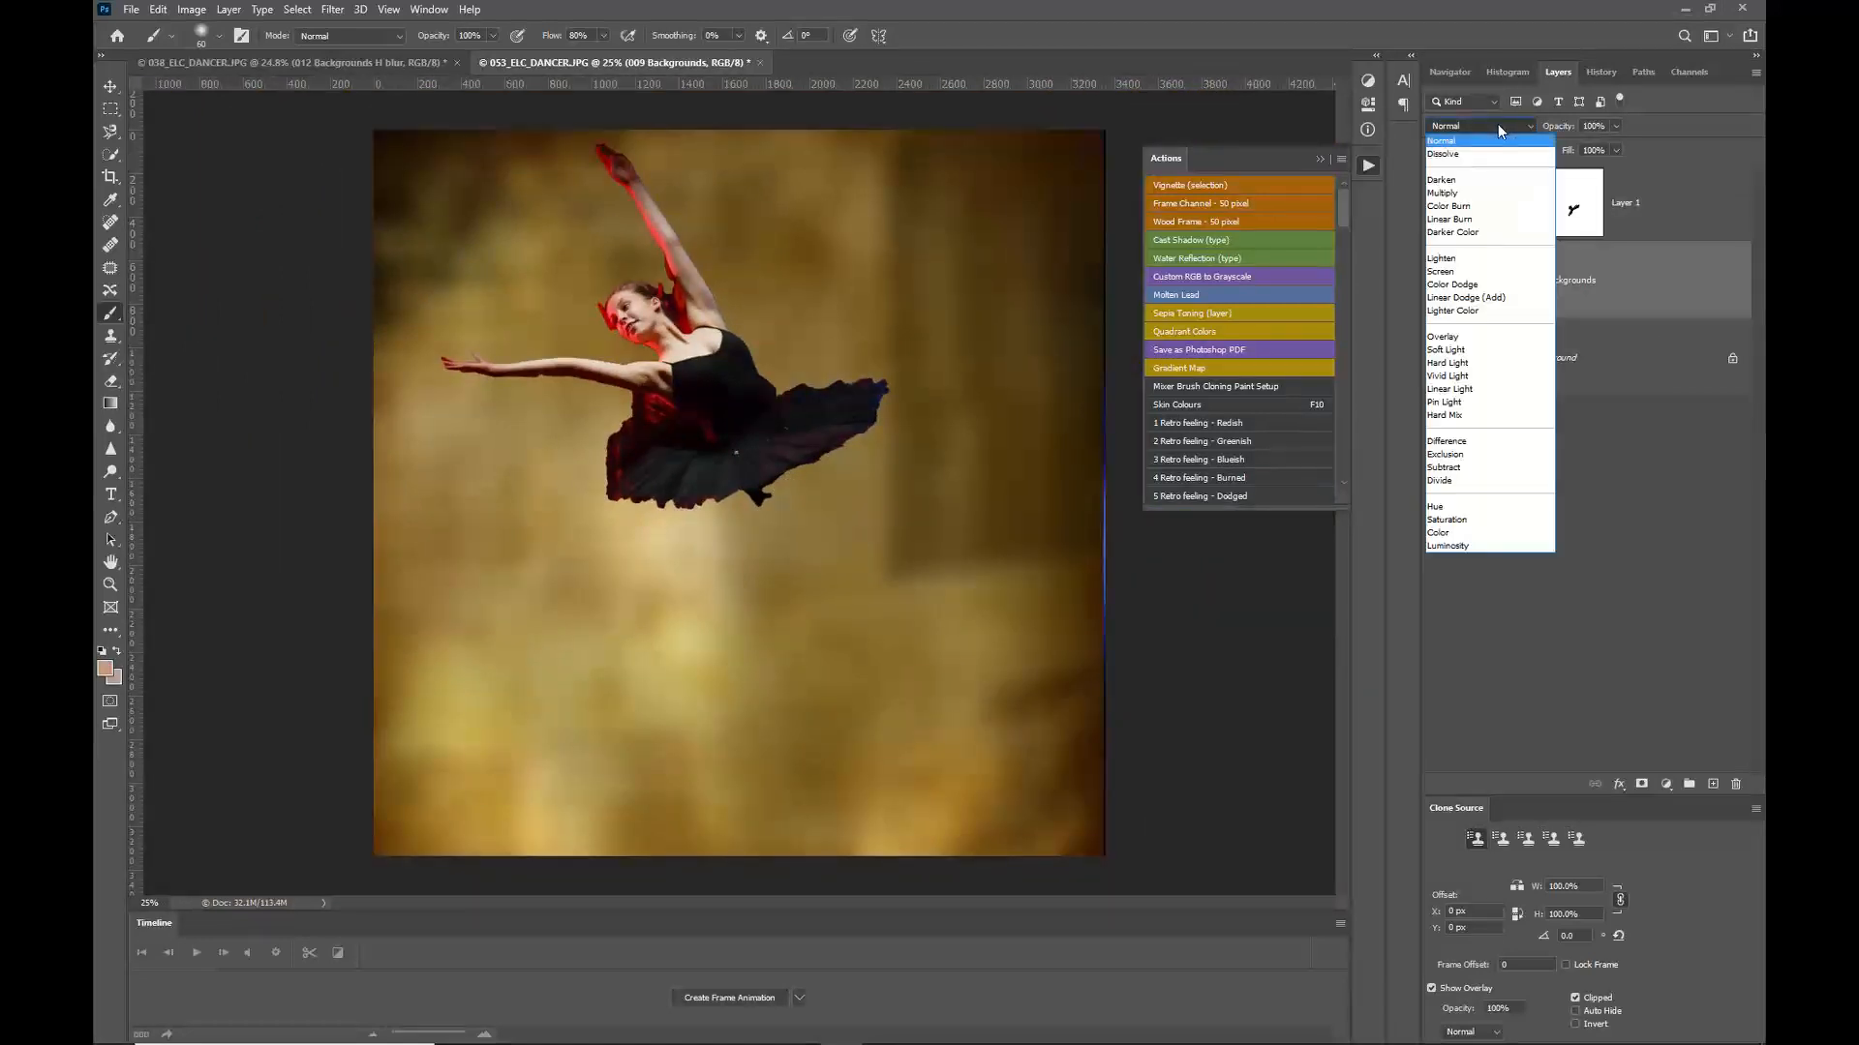
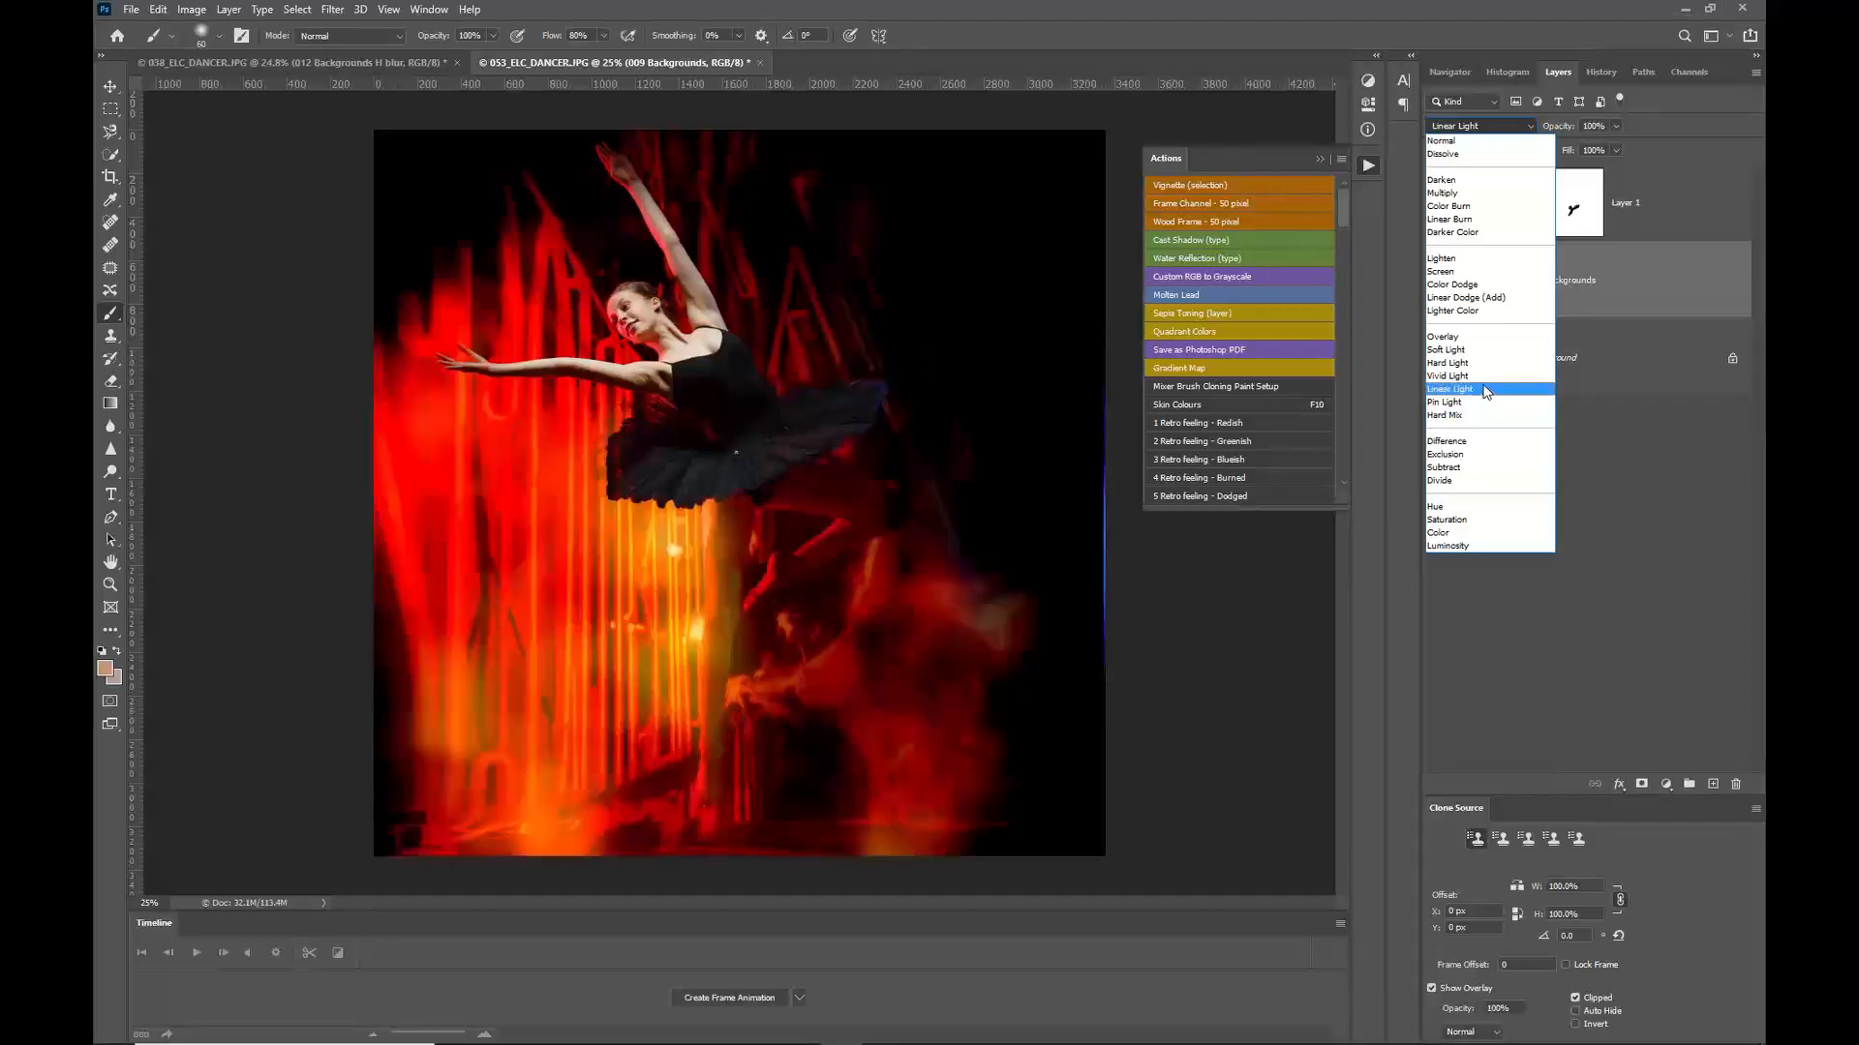
# Step: Move the 009 Backgrounds layer above the dancer layer, hiding and then showing it again
pyautogui.click(1603, 303)
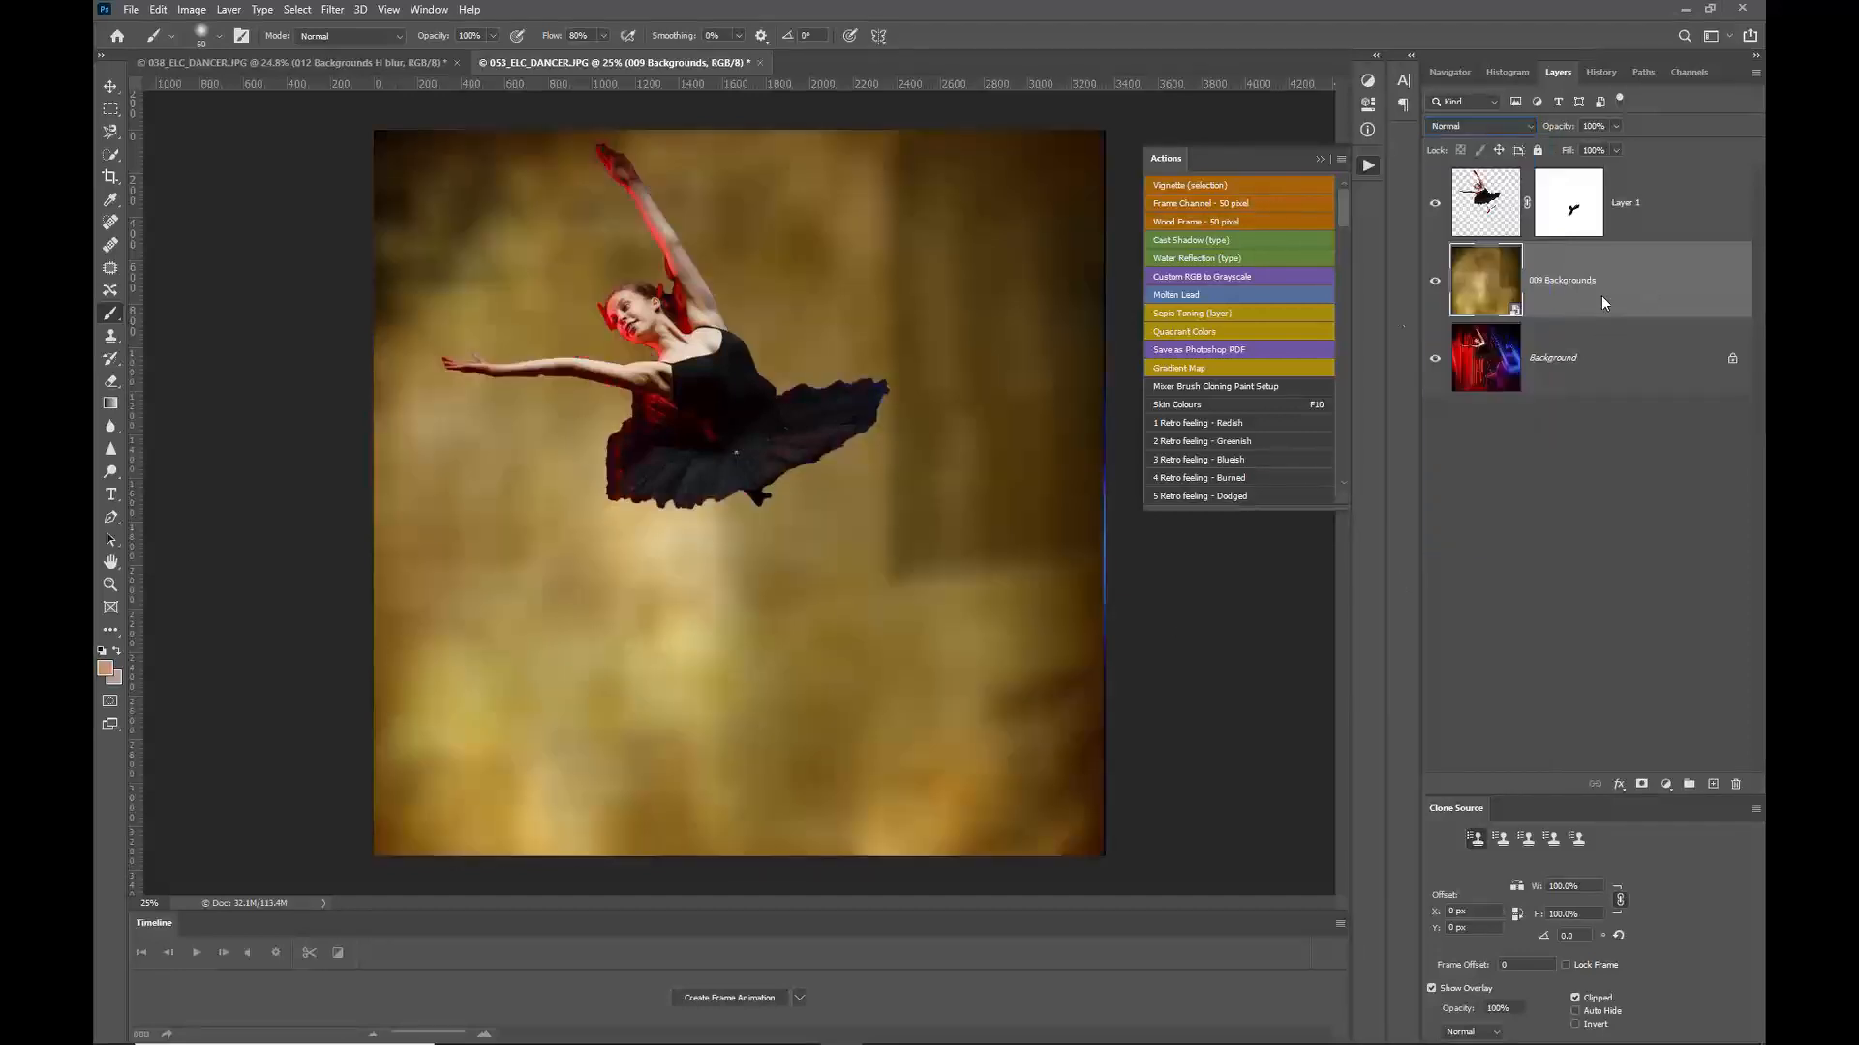
pyautogui.click(1436, 282)
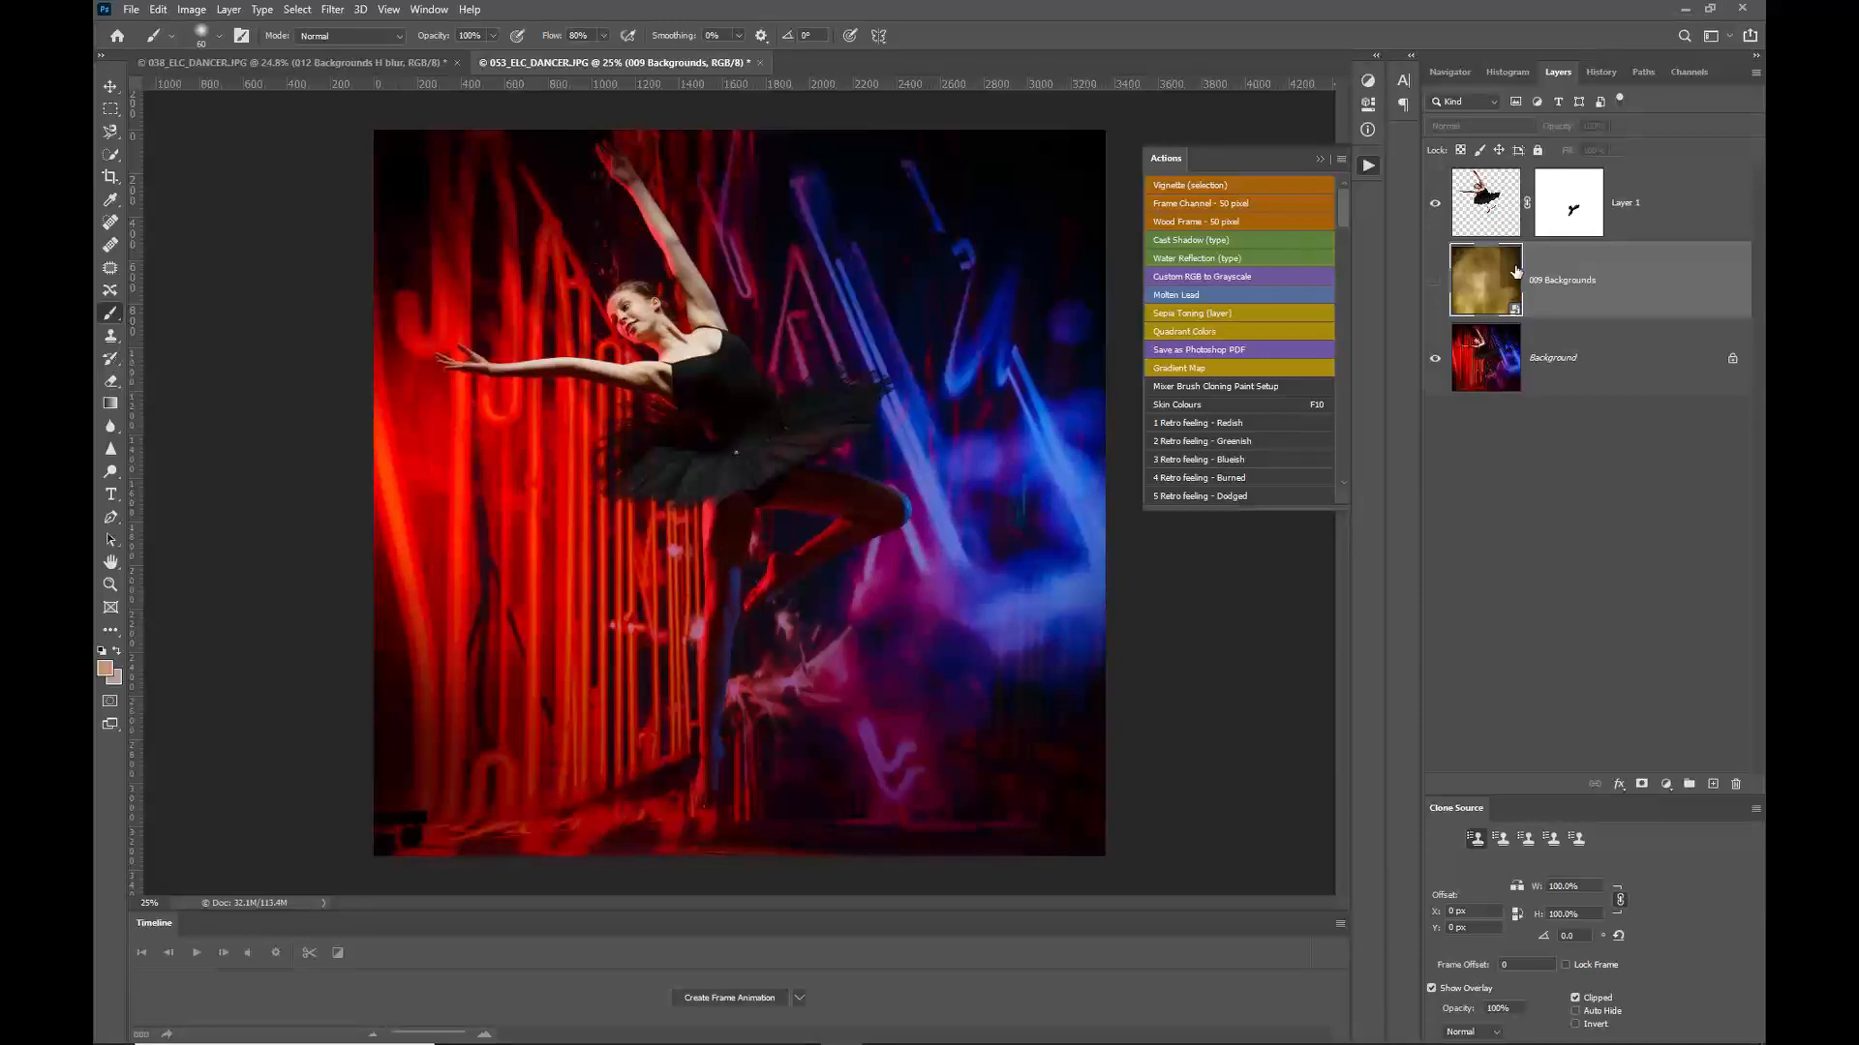
pyautogui.moveTo(1491, 276); pyautogui.dragTo(1500, 191)
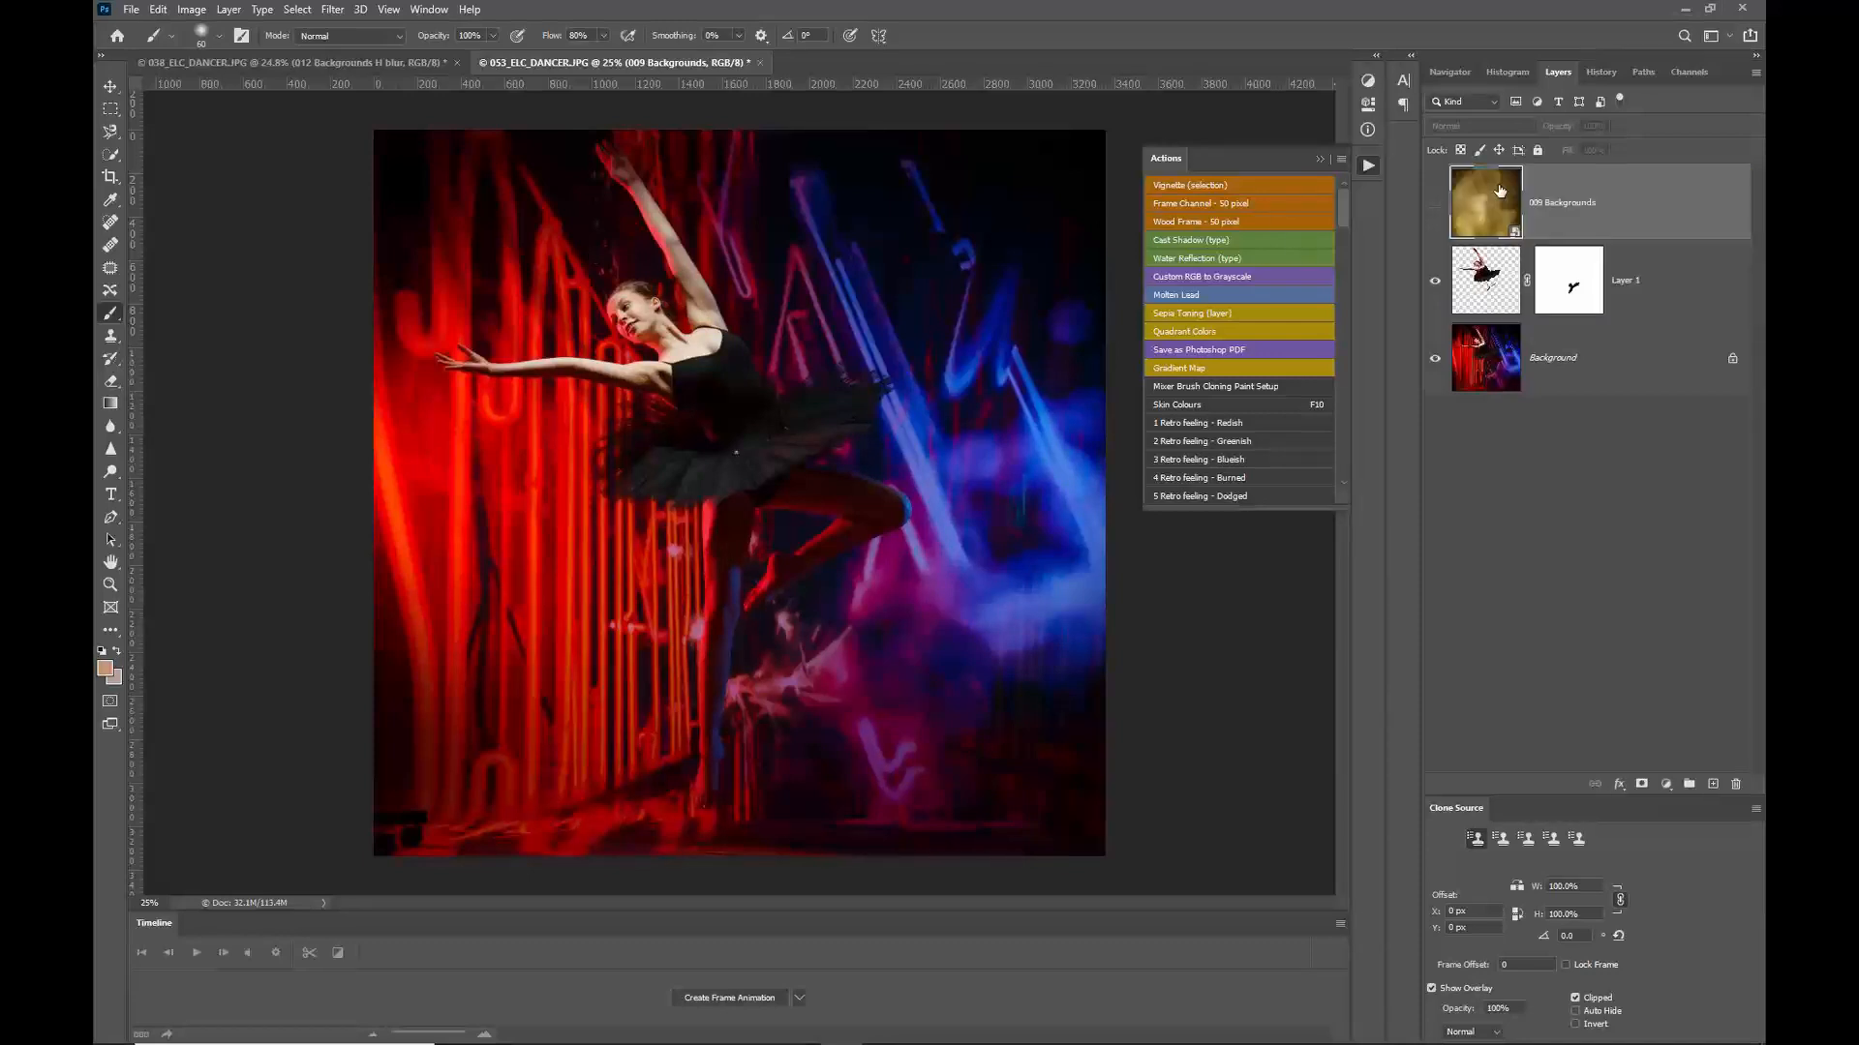
pyautogui.click(1433, 205)
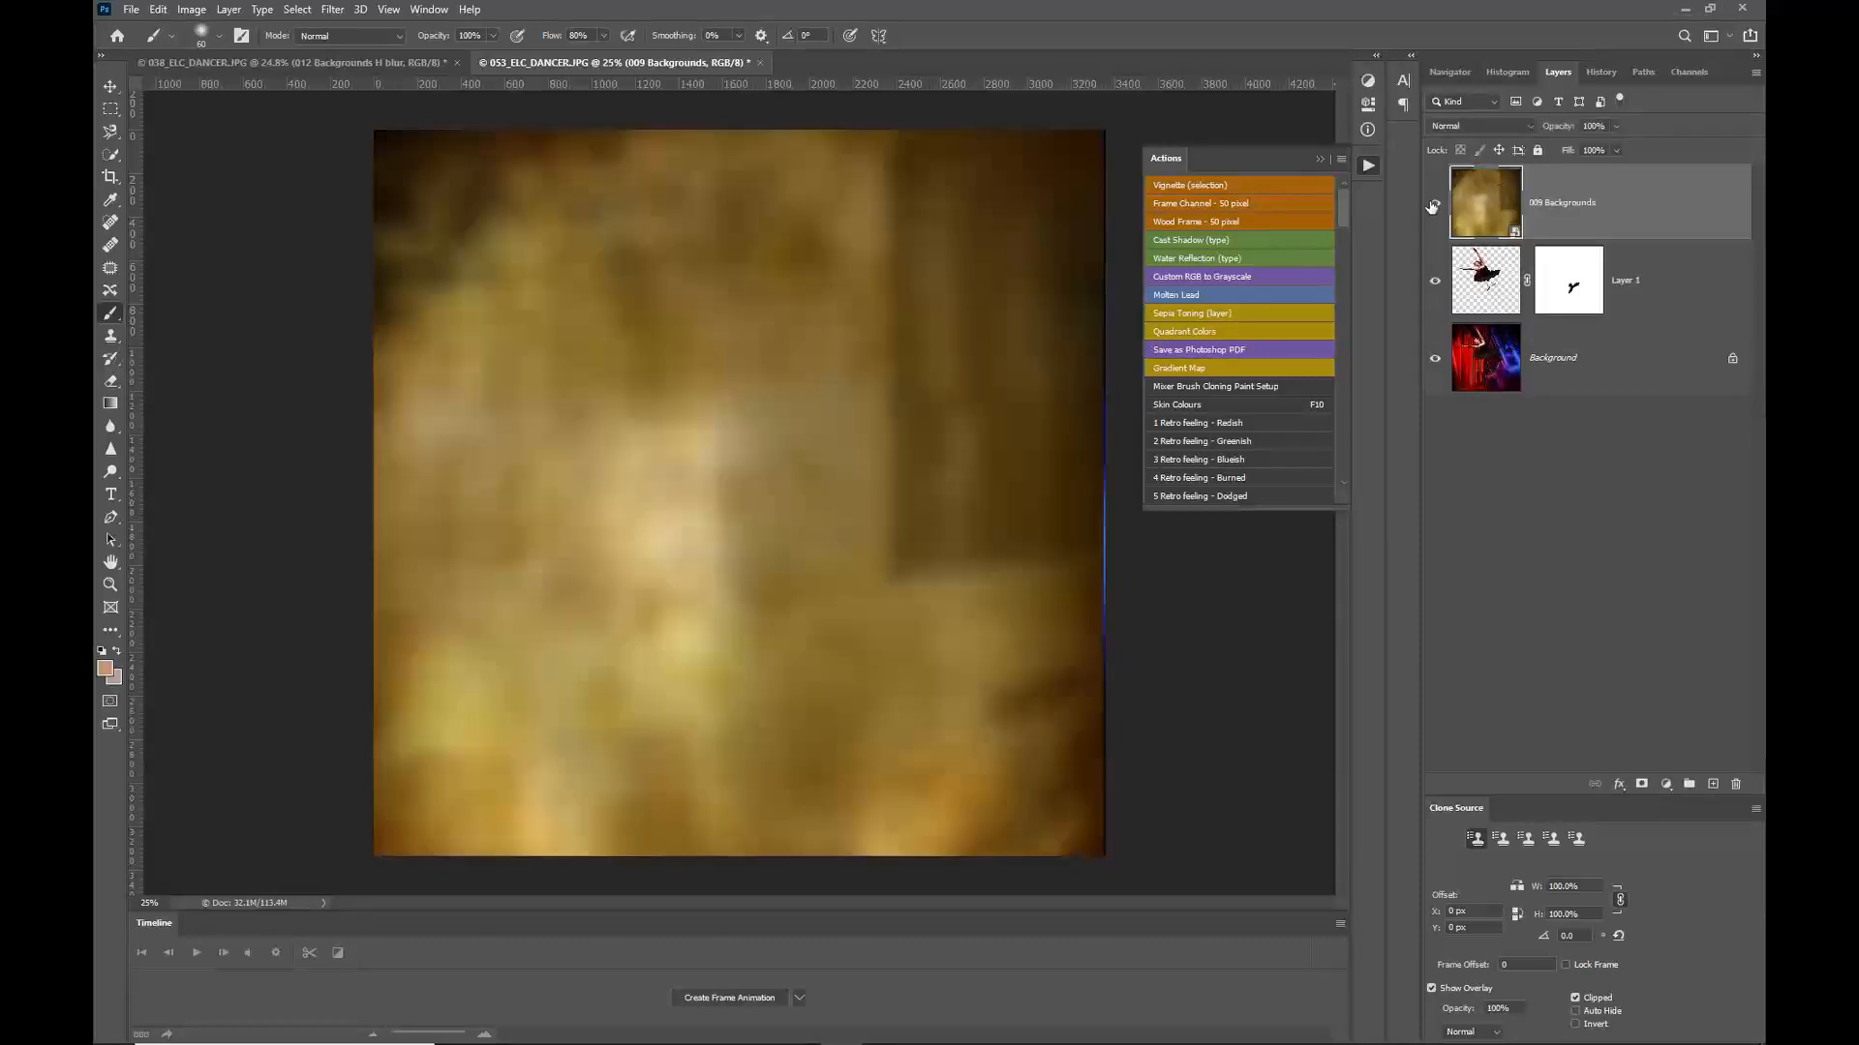
# Step: Set the 009 Backgrounds layer's blend mode to Multiply and its opacity to 29%
pyautogui.click(1510, 127)
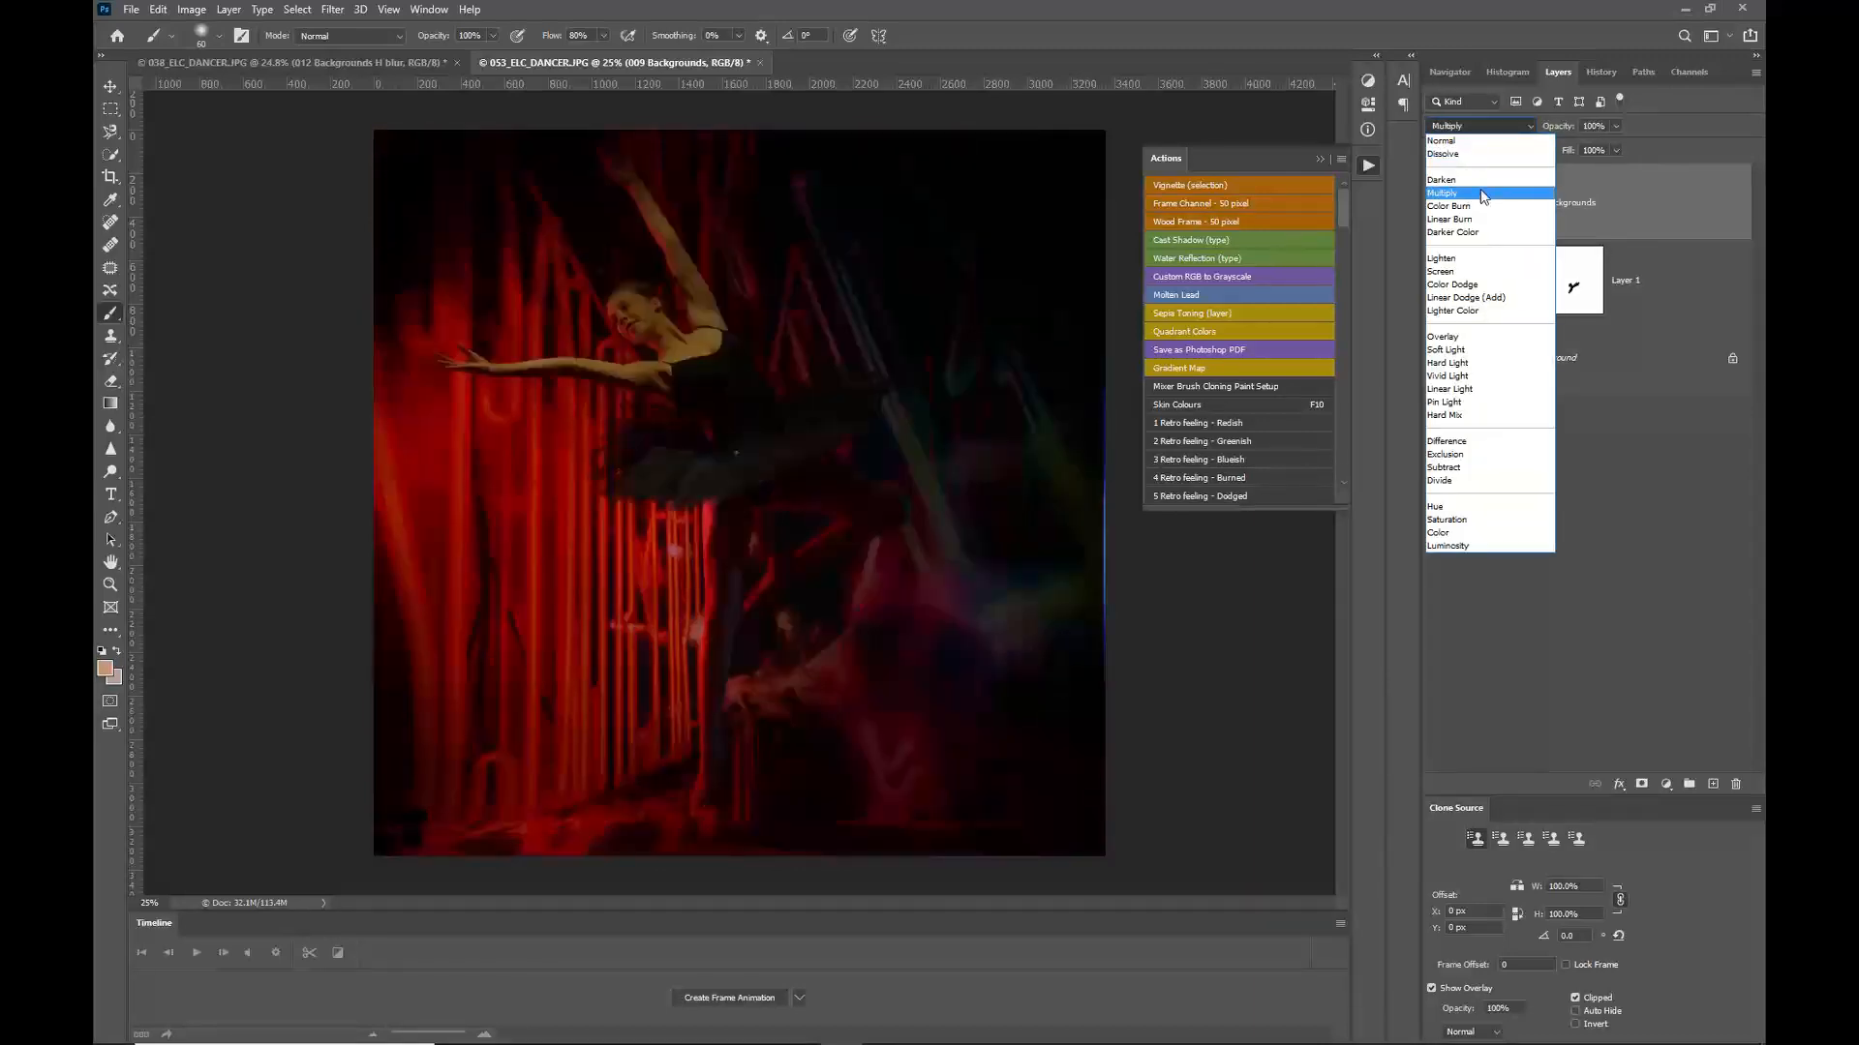
pyautogui.click(1481, 193)
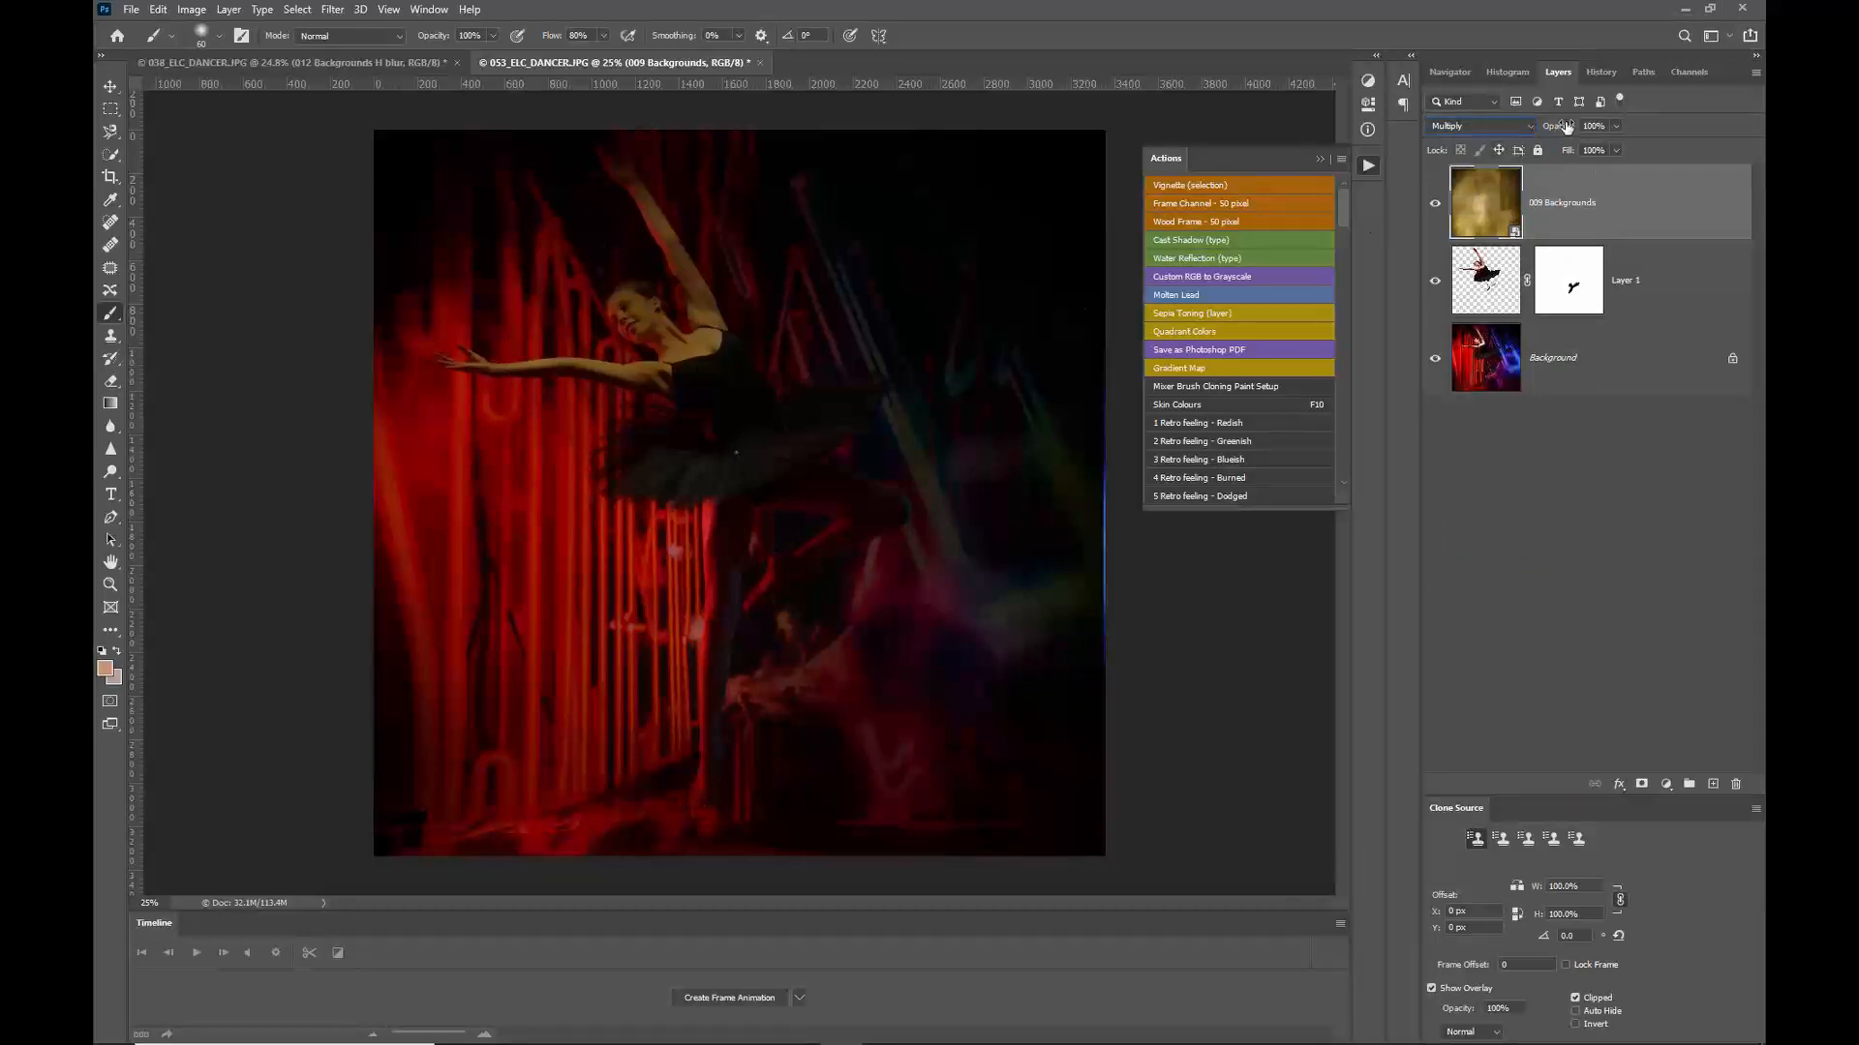
pyautogui.moveTo(1556, 127); pyautogui.dragTo(1502, 126)
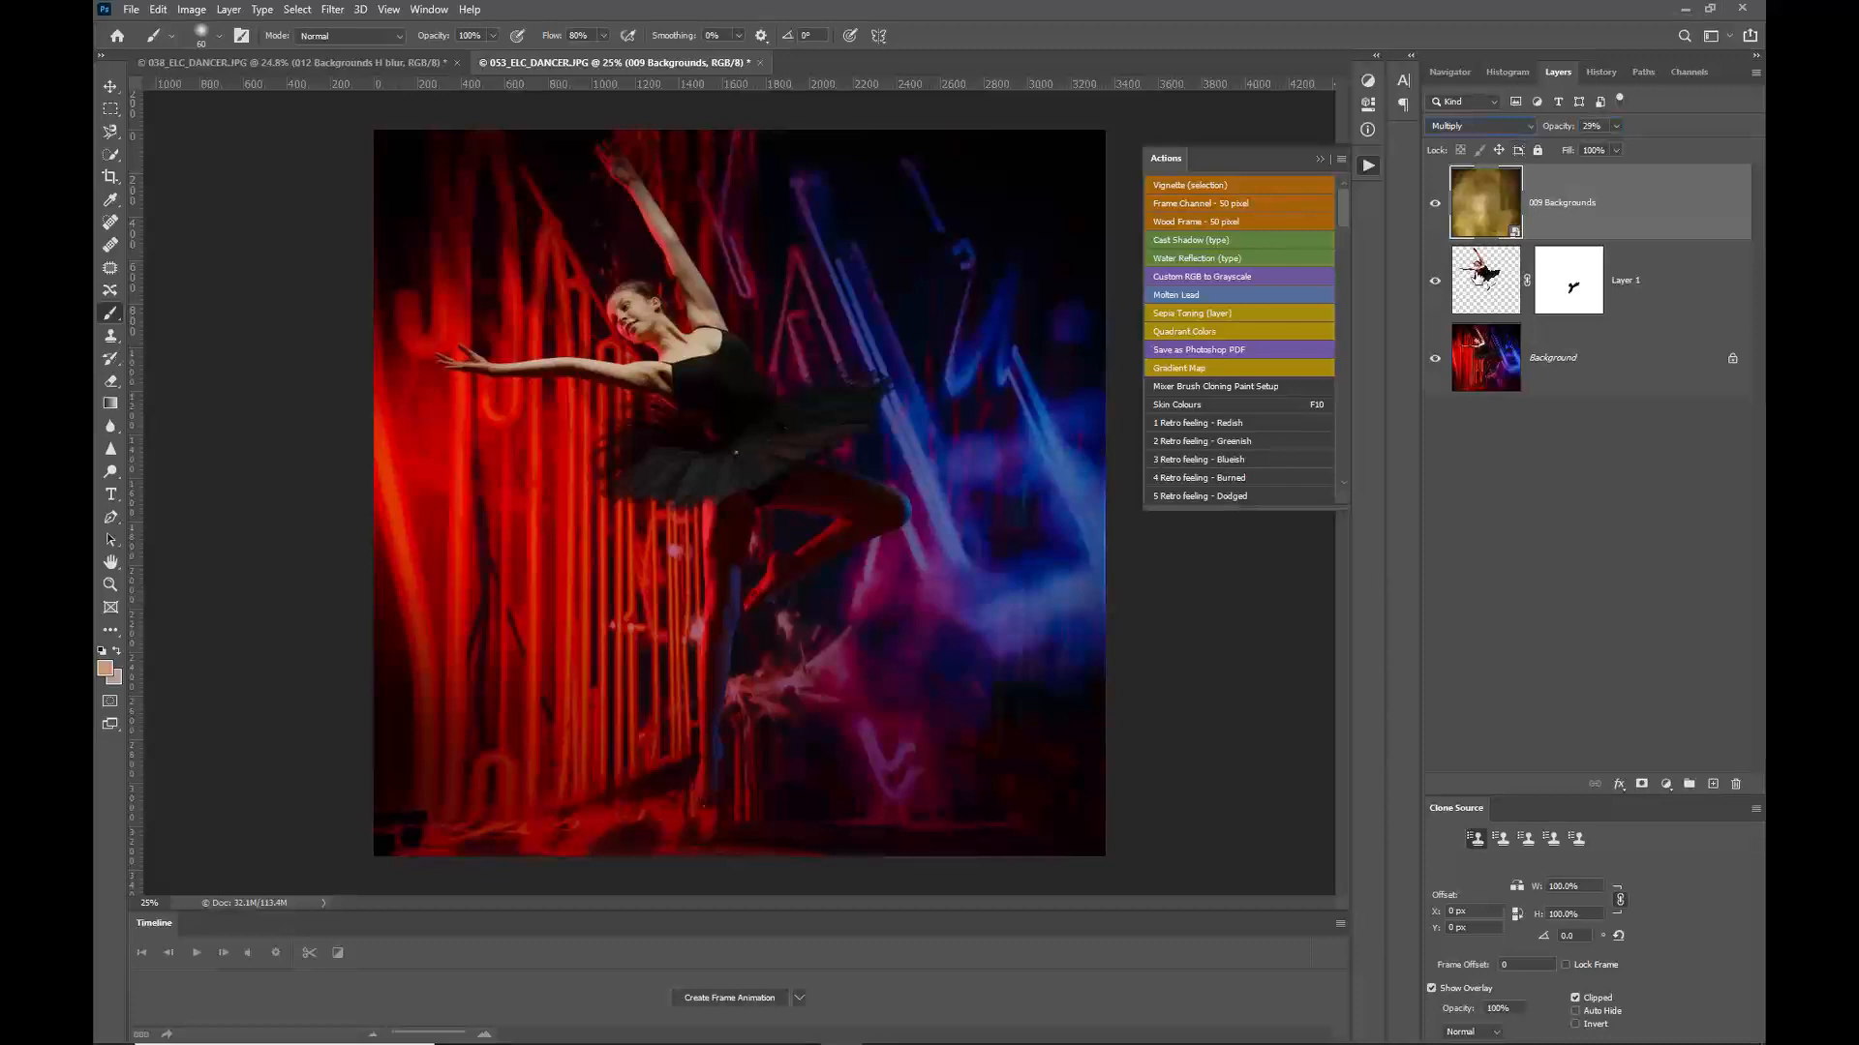
# Step: Add a layer mask to 009 Backgrounds from the dancer's outline selection and invert it so the texture is hidden over the dancer
pyautogui.keyDown('ctrl'); pyautogui.click(1493, 272); pyautogui.keyUp('ctrl')
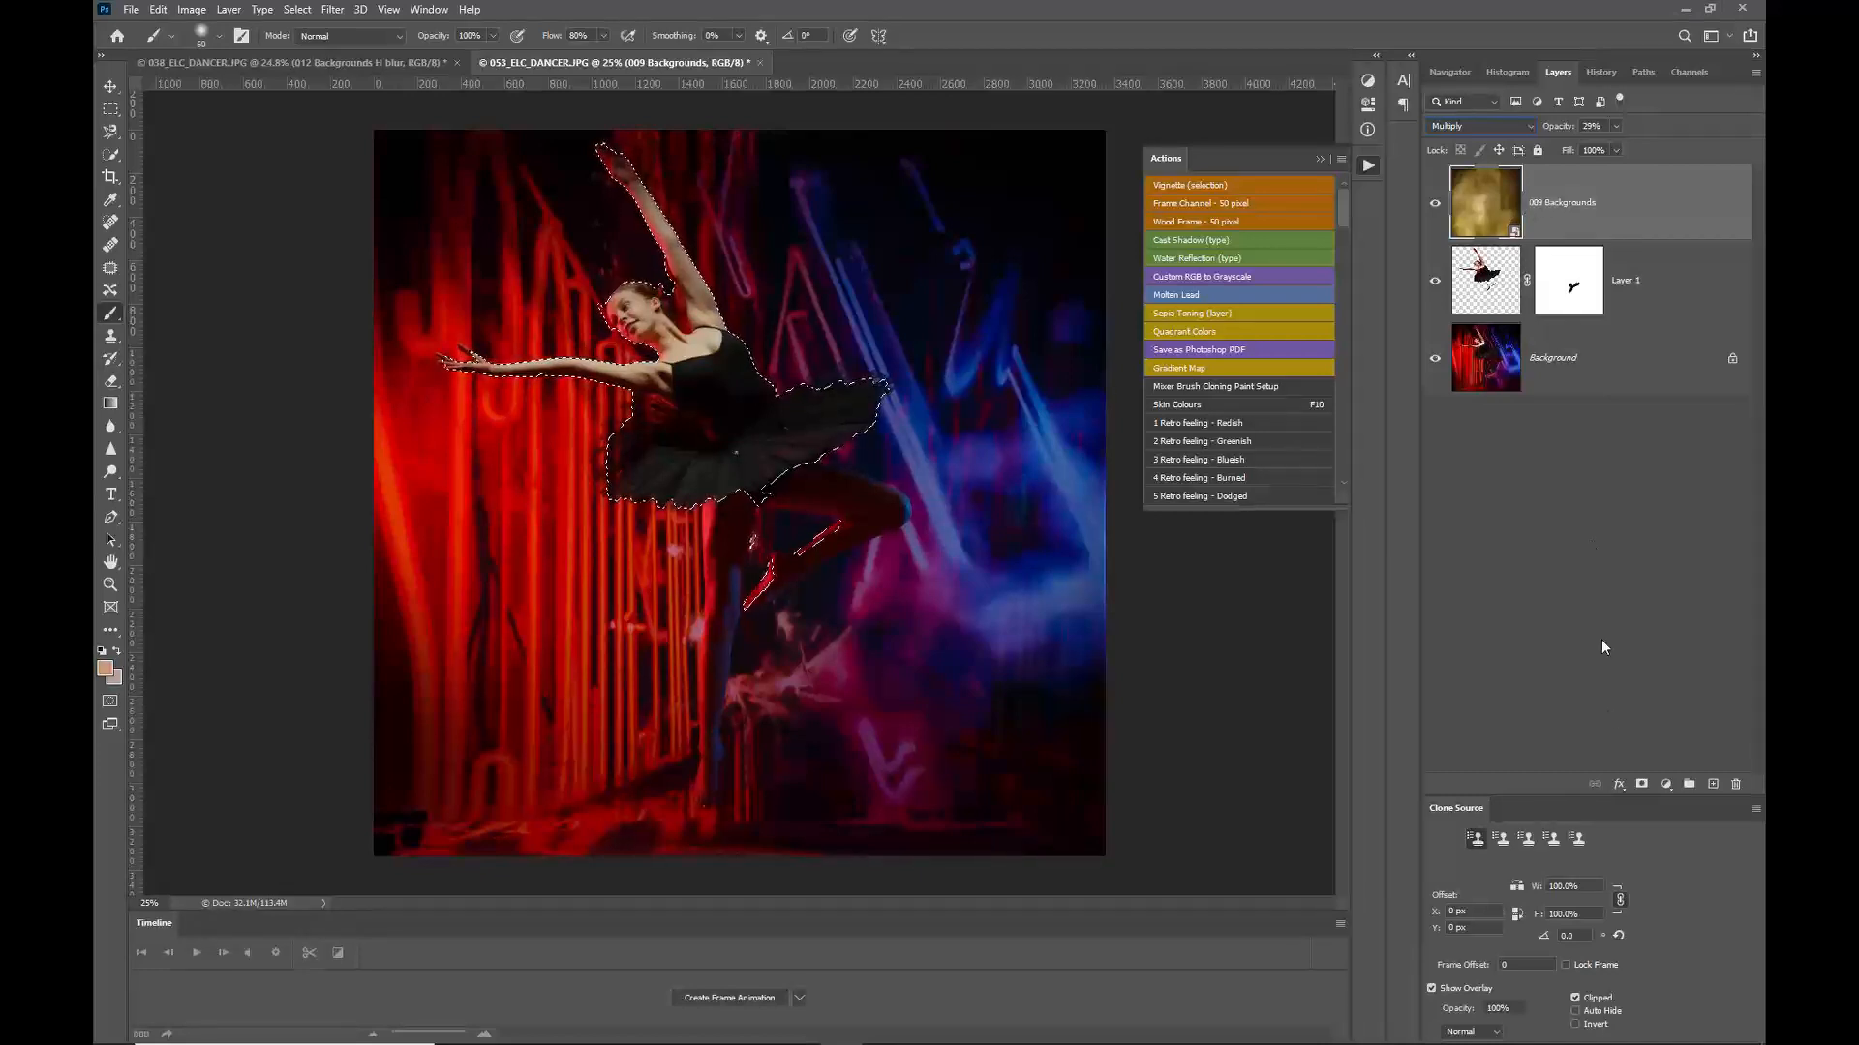
pyautogui.click(1642, 784)
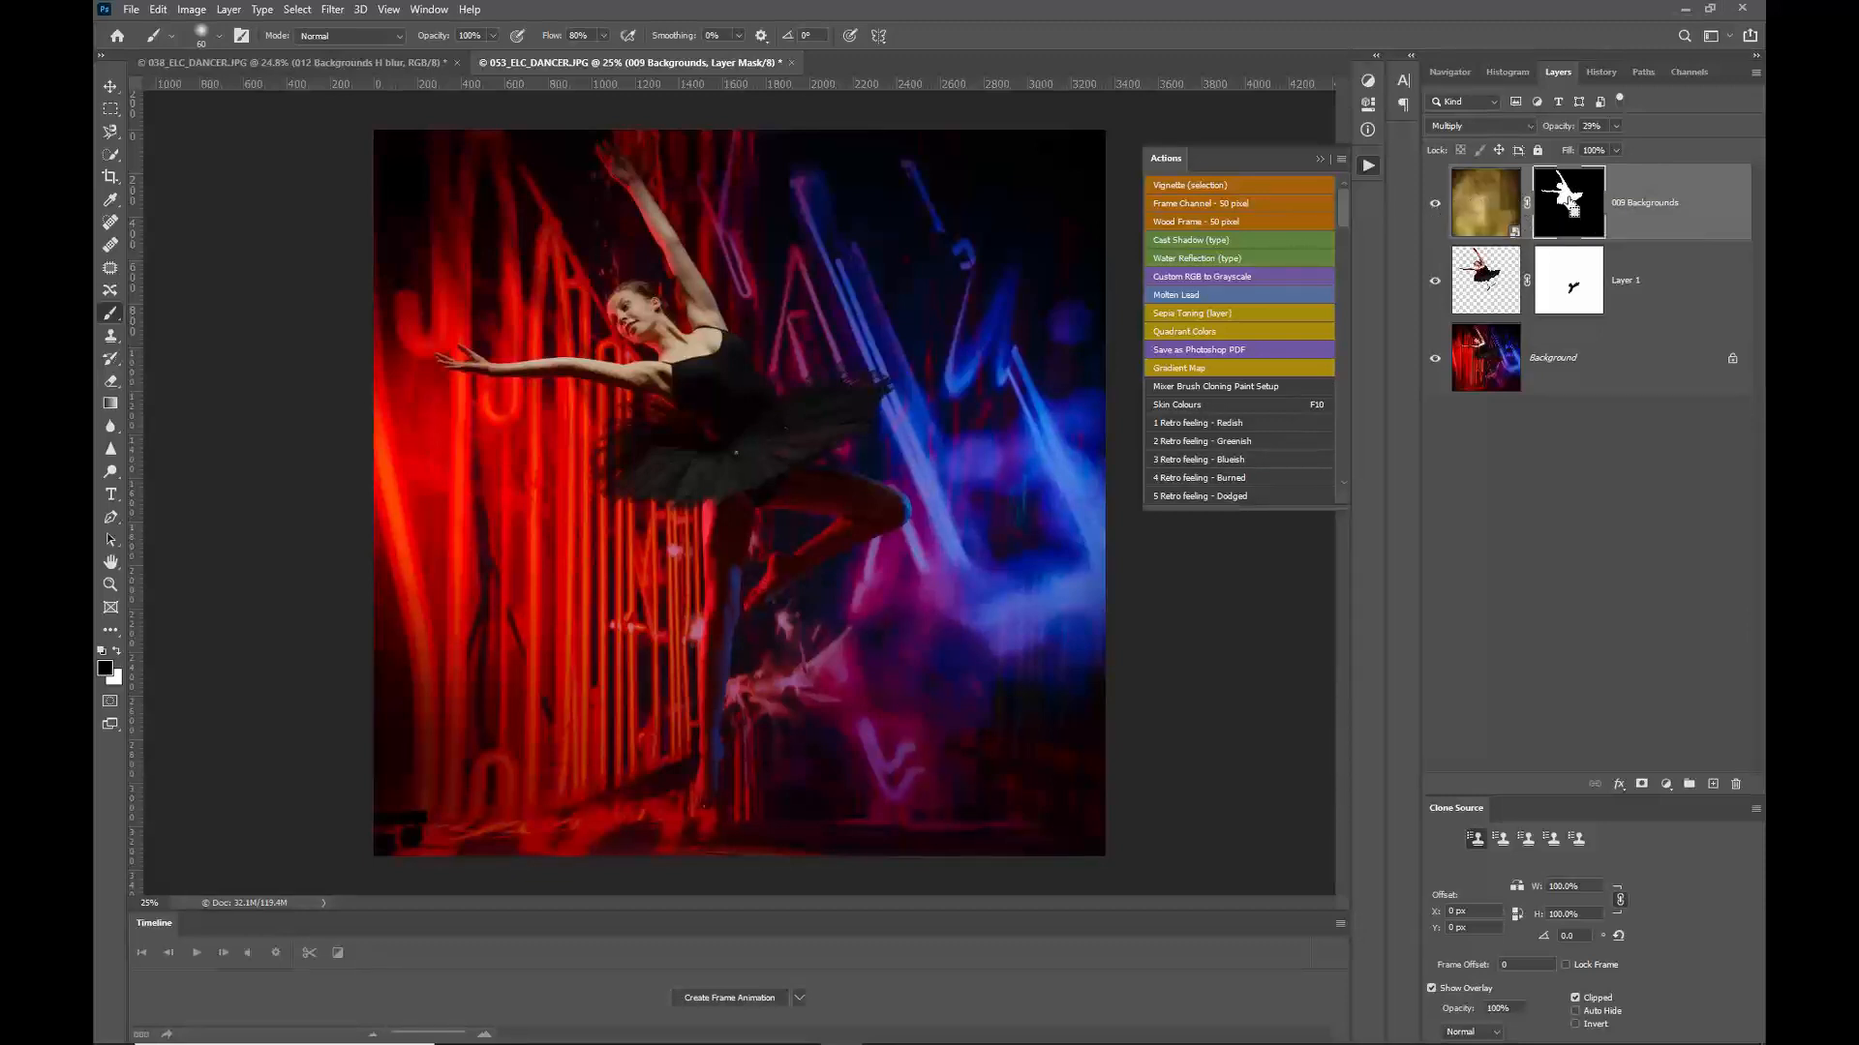
pyautogui.keyDown('shift'); pyautogui.click(1570, 201); pyautogui.keyUp('shift')
pyautogui.keyDown('shift'); pyautogui.click(1570, 200); pyautogui.keyUp('shift')
pyautogui.keyDown('shift'); pyautogui.click(1570, 200); pyautogui.keyUp('shift')
pyautogui.keyDown('shift'); pyautogui.click(1570, 200); pyautogui.keyUp('shift')
pyautogui.hotkey('ctrl', 'i')
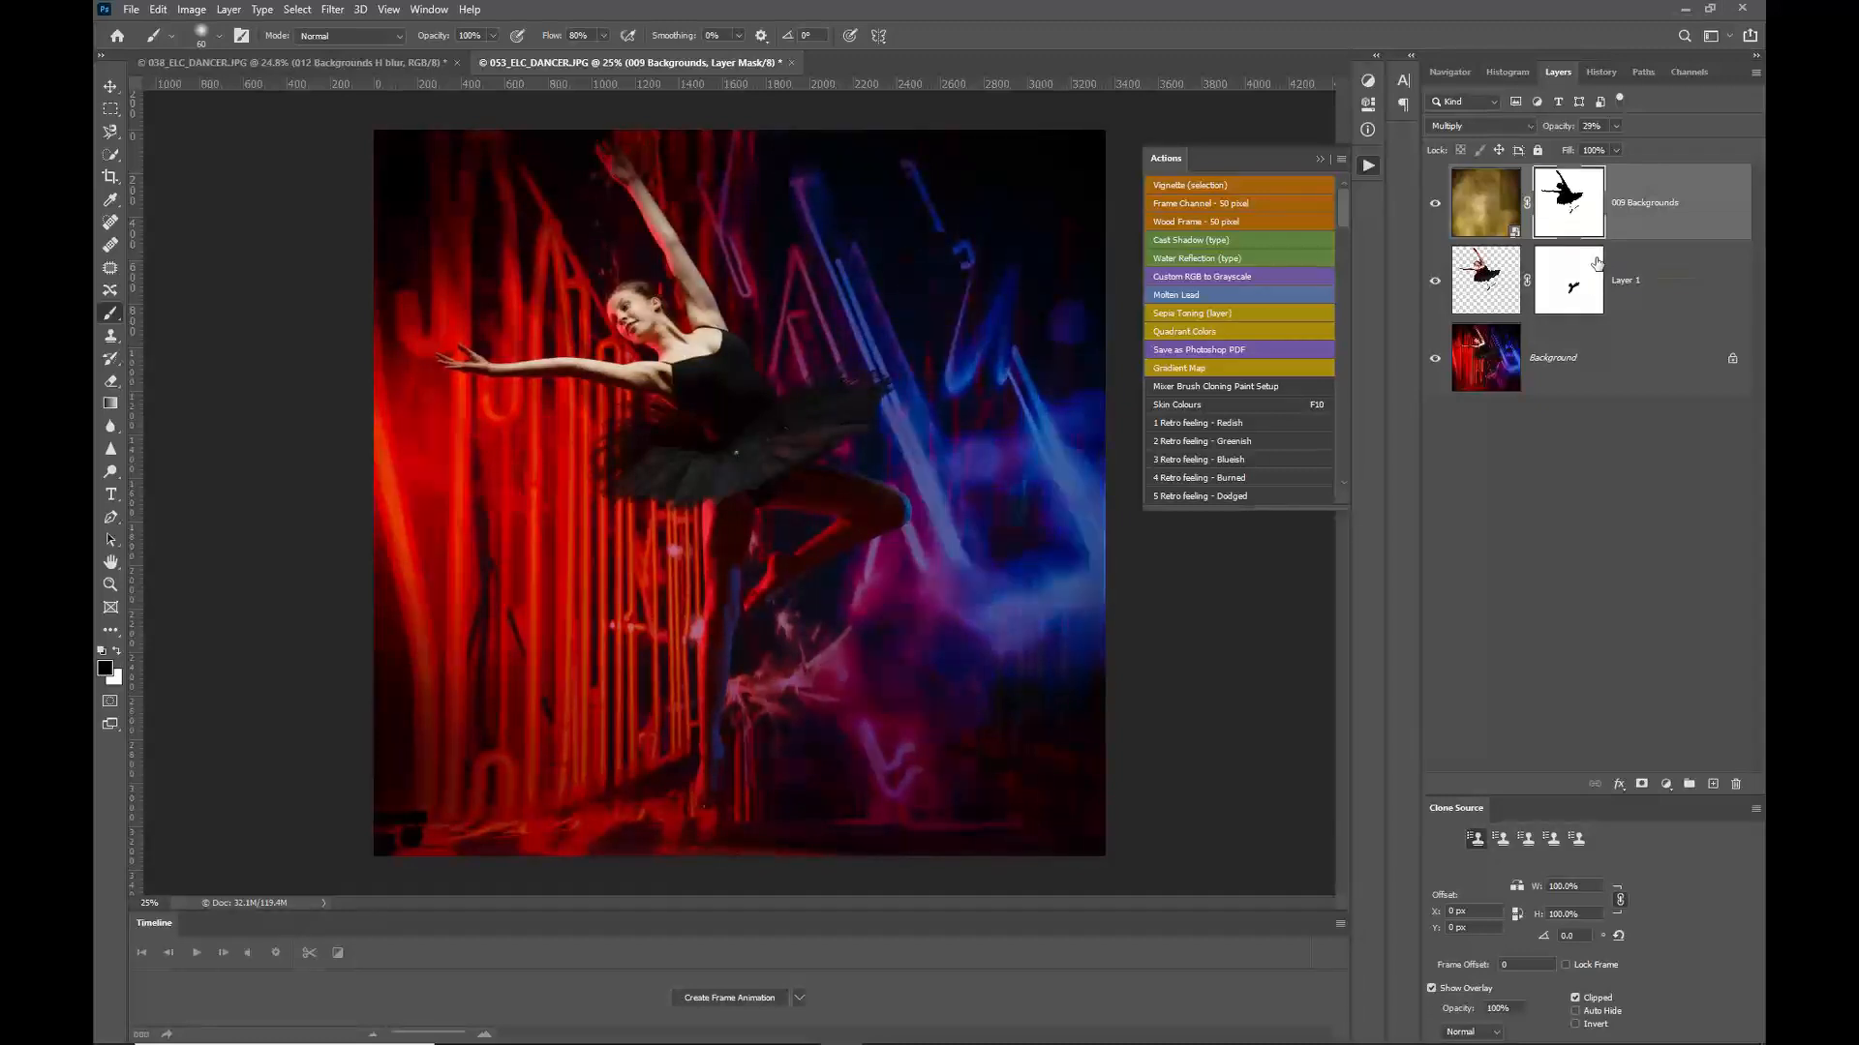
pyautogui.hotkey('ctrl', 'i')
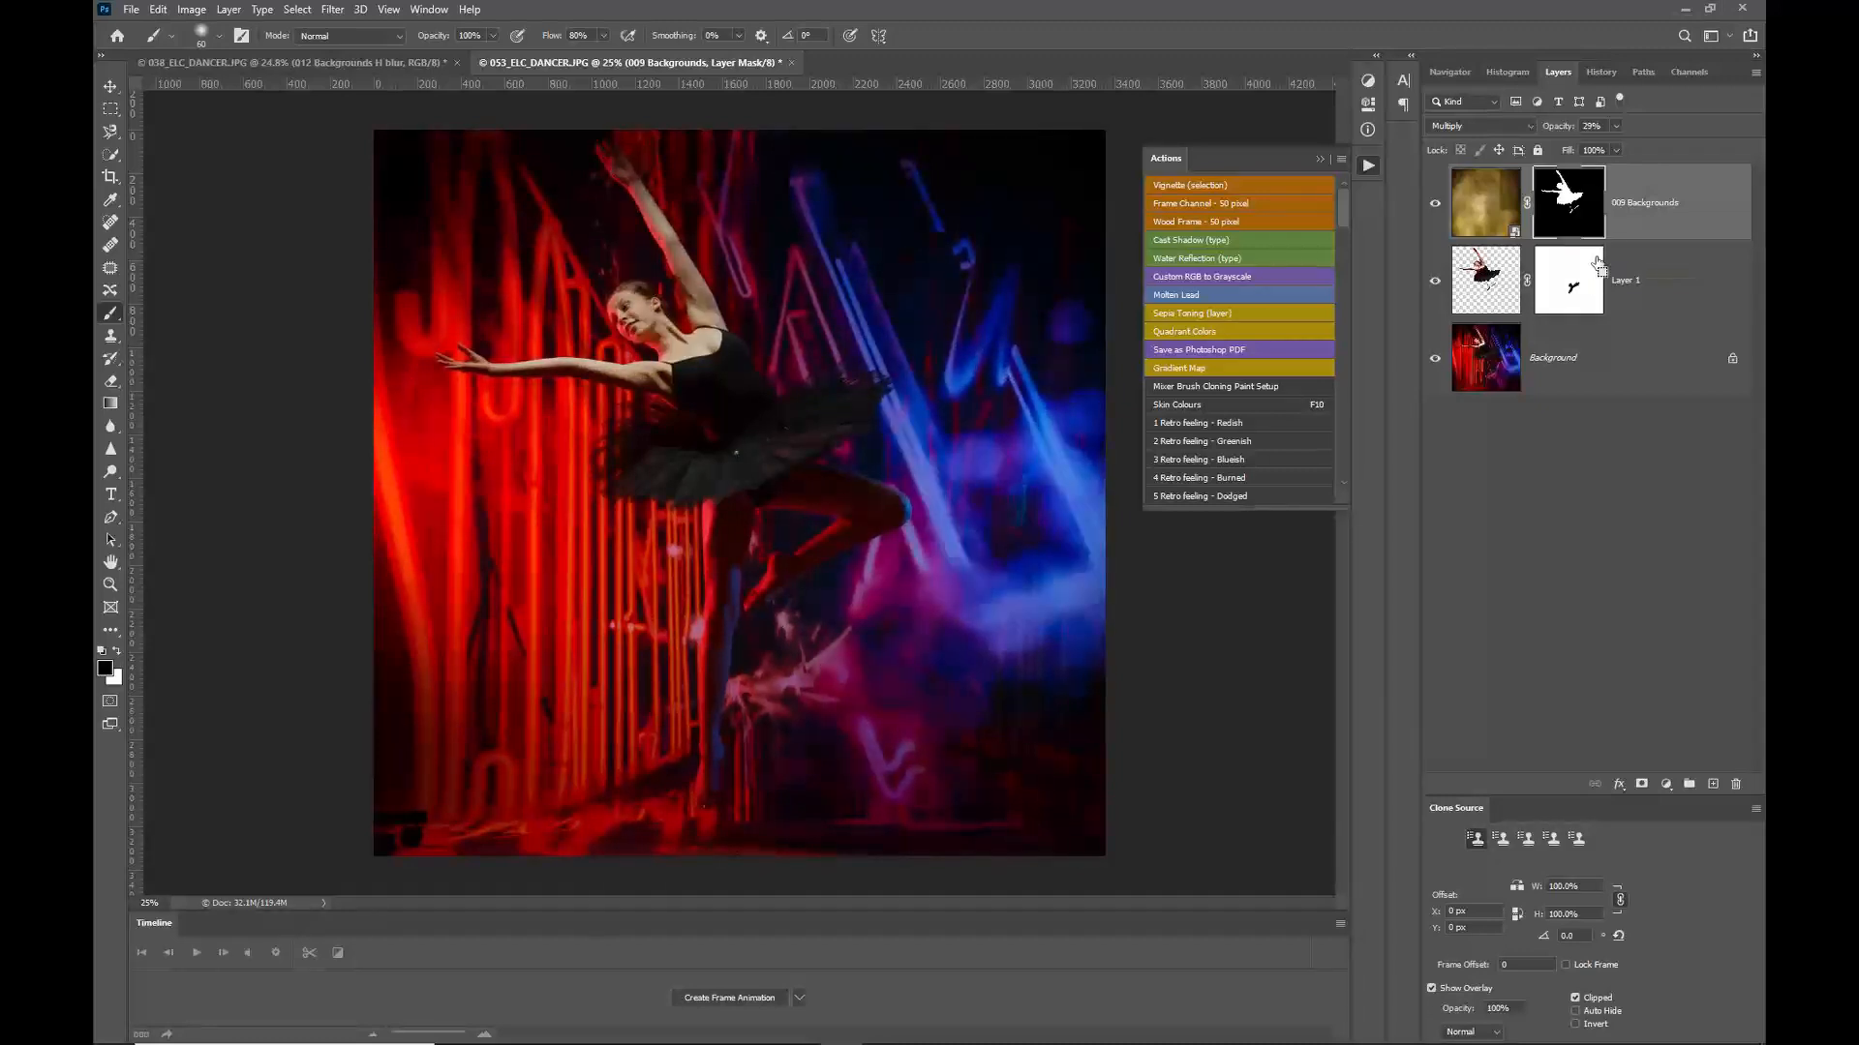
pyautogui.hotkey('ctrl', 'i')
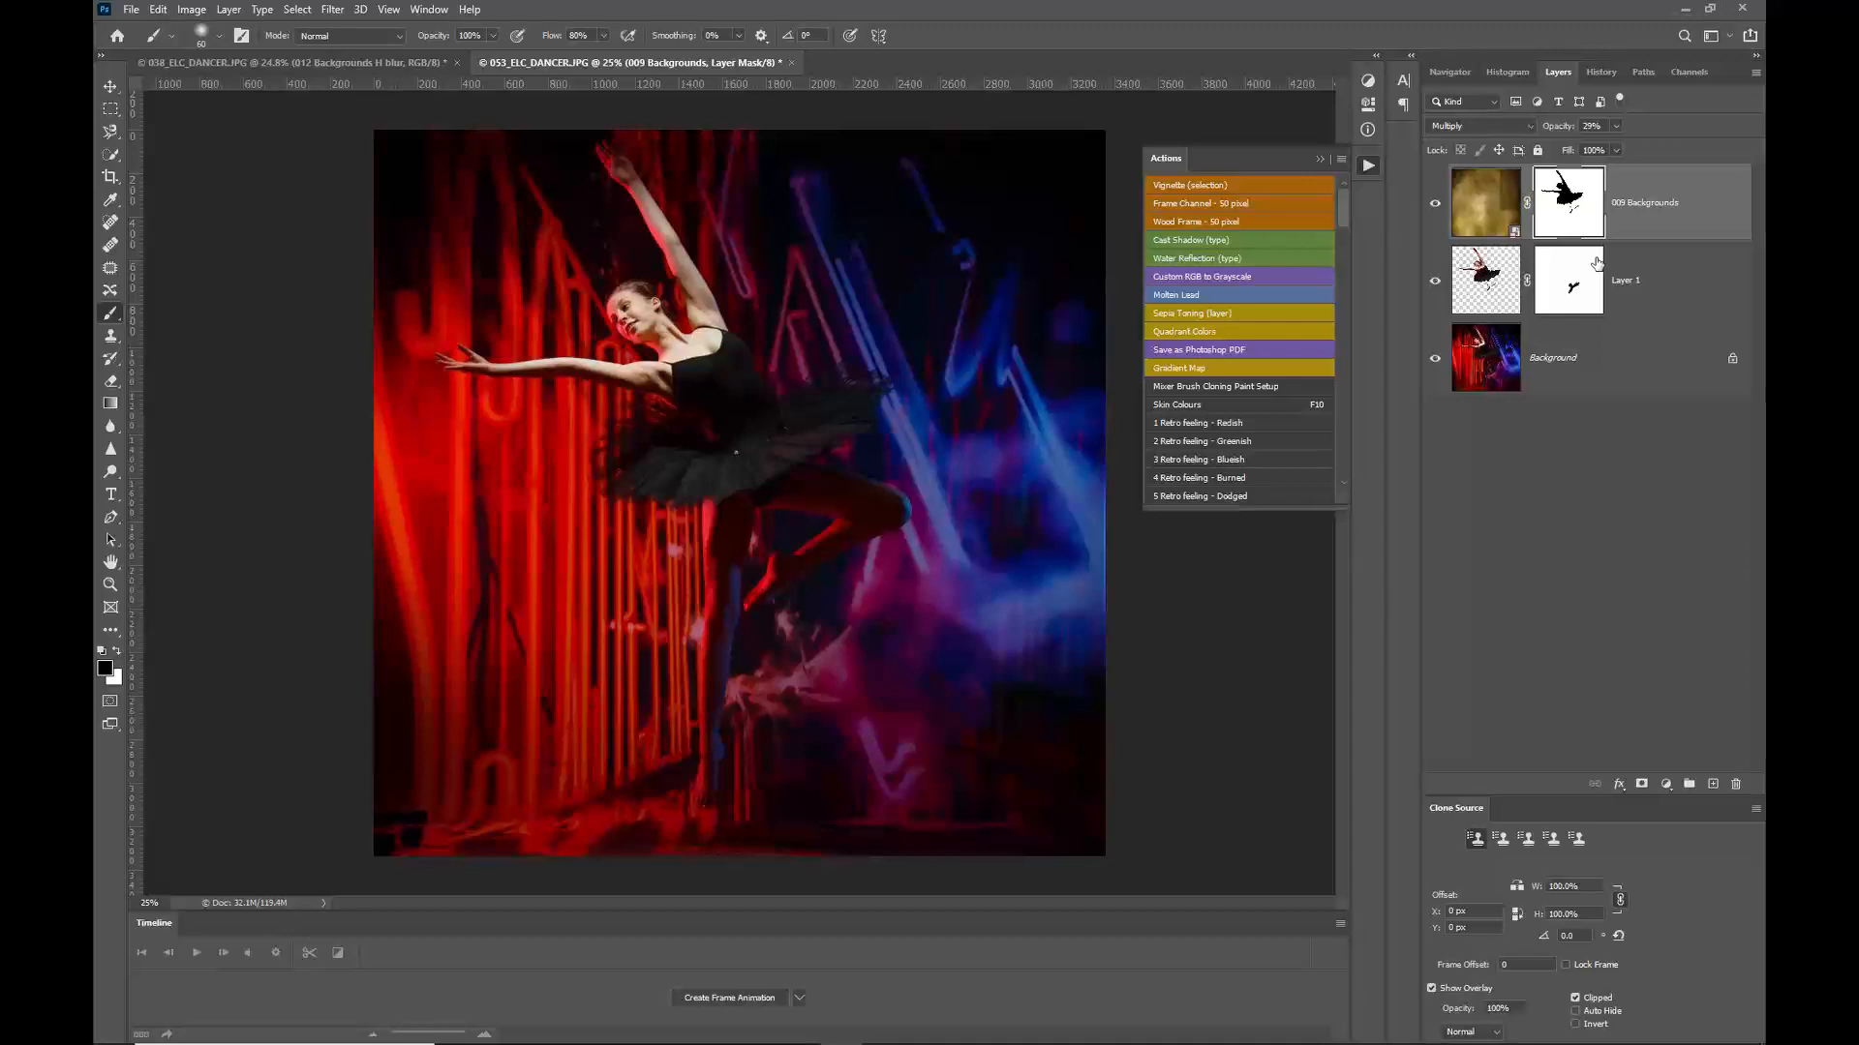
pyautogui.hotkey('ctrl', 'i')
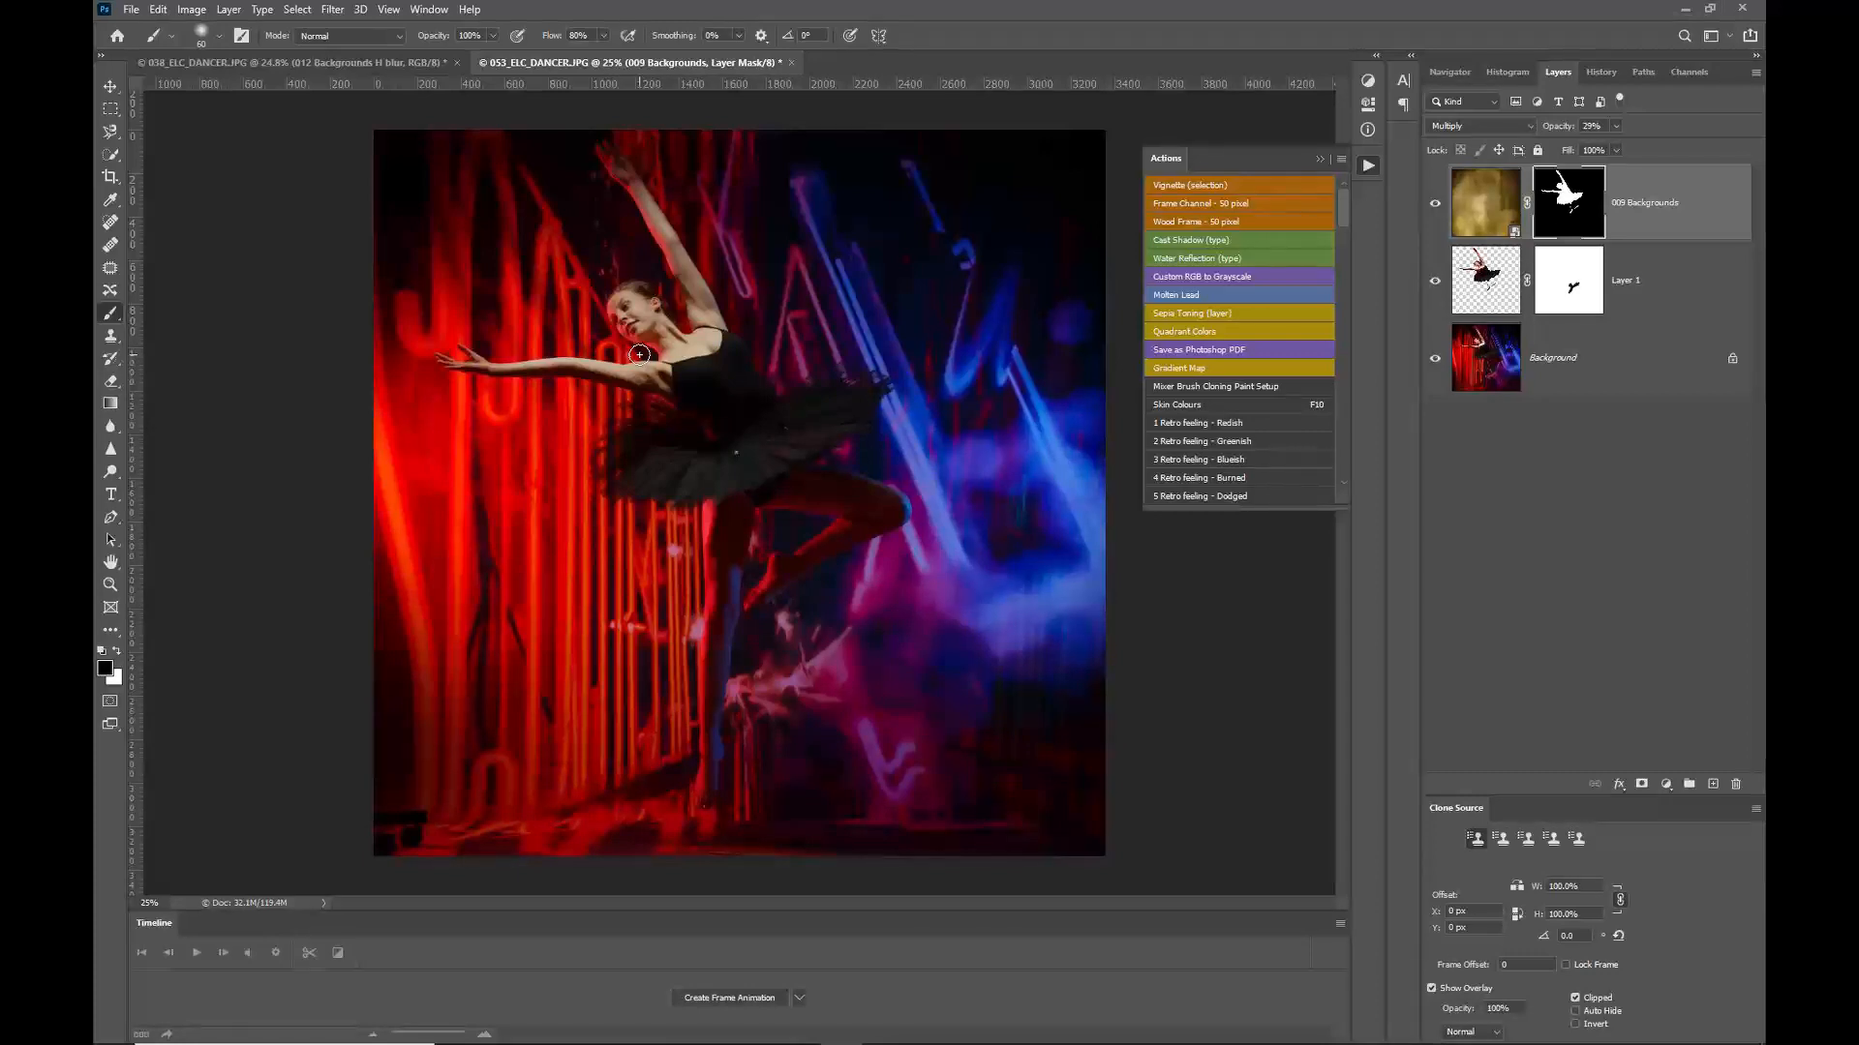
# Step: Switch to the 038_ELC_DANCER document and zoom in to inspect the dancer's arms and legs
pyautogui.click(399, 64)
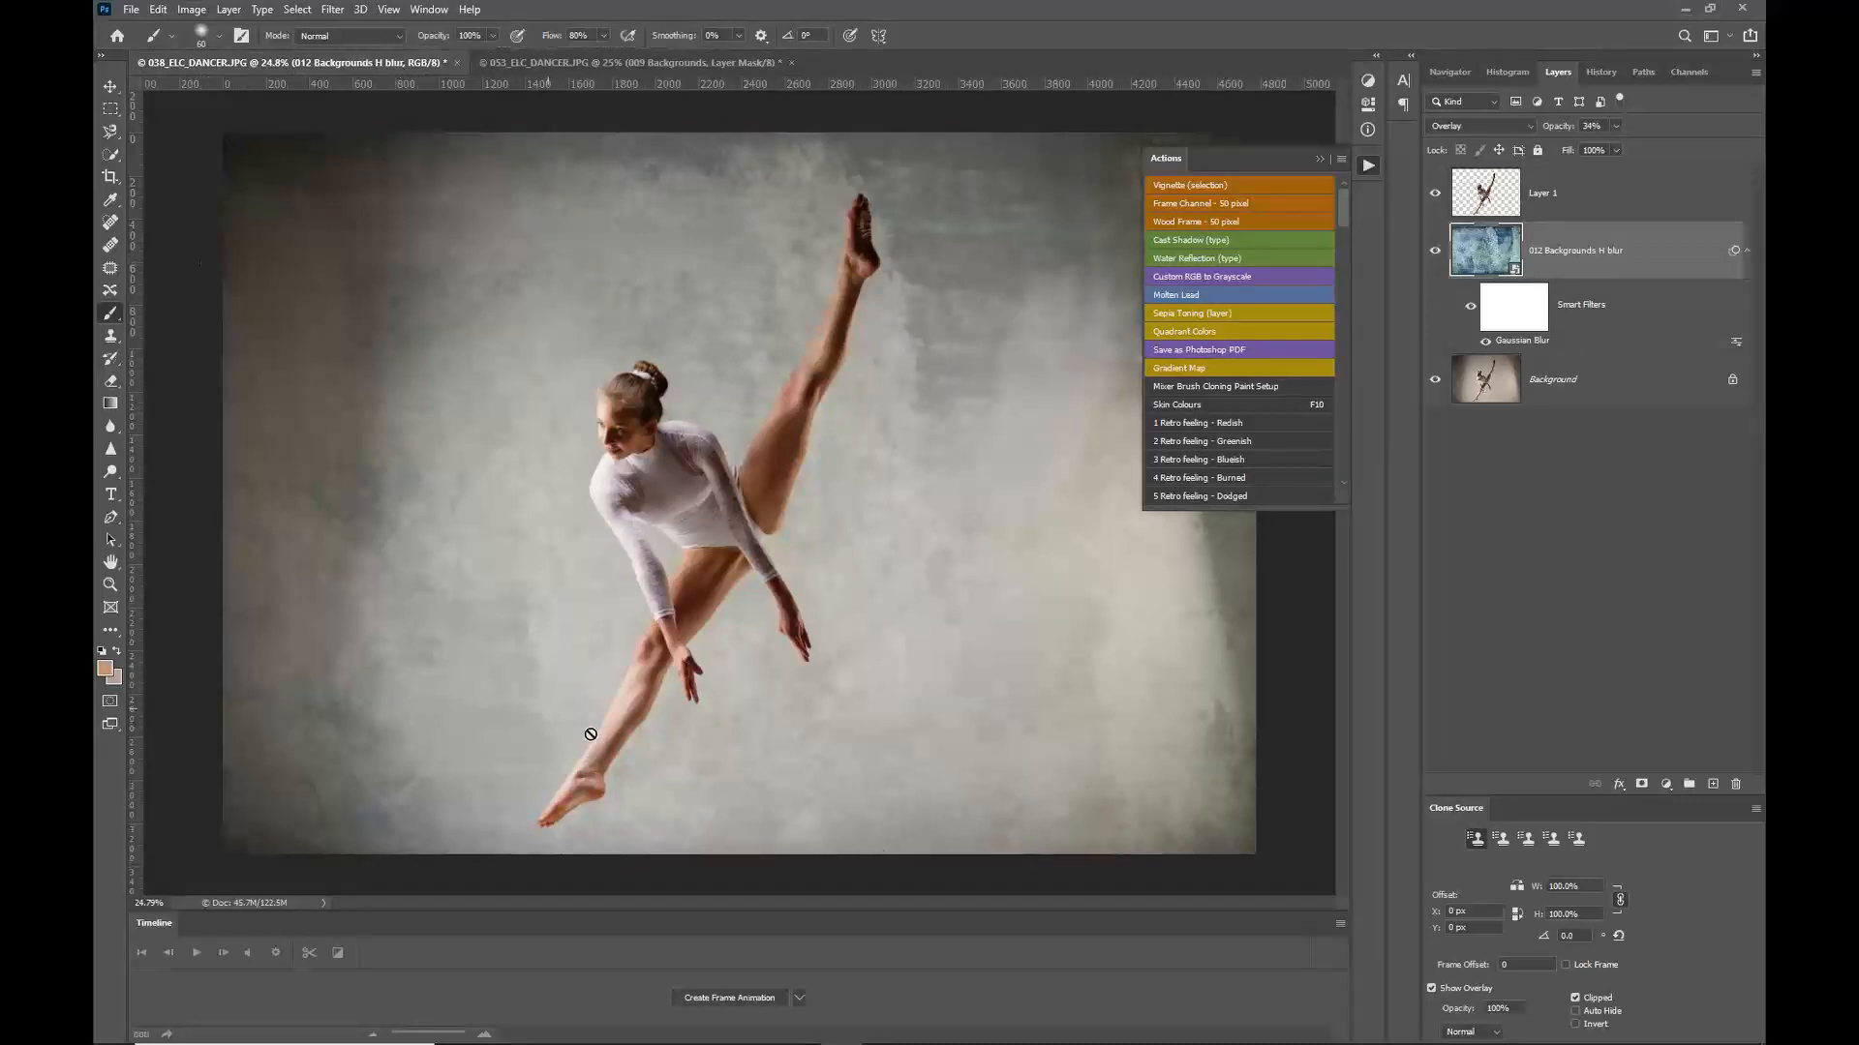
pyautogui.scroll(2, 741, 639)
pyautogui.scroll(5, 731, 629)
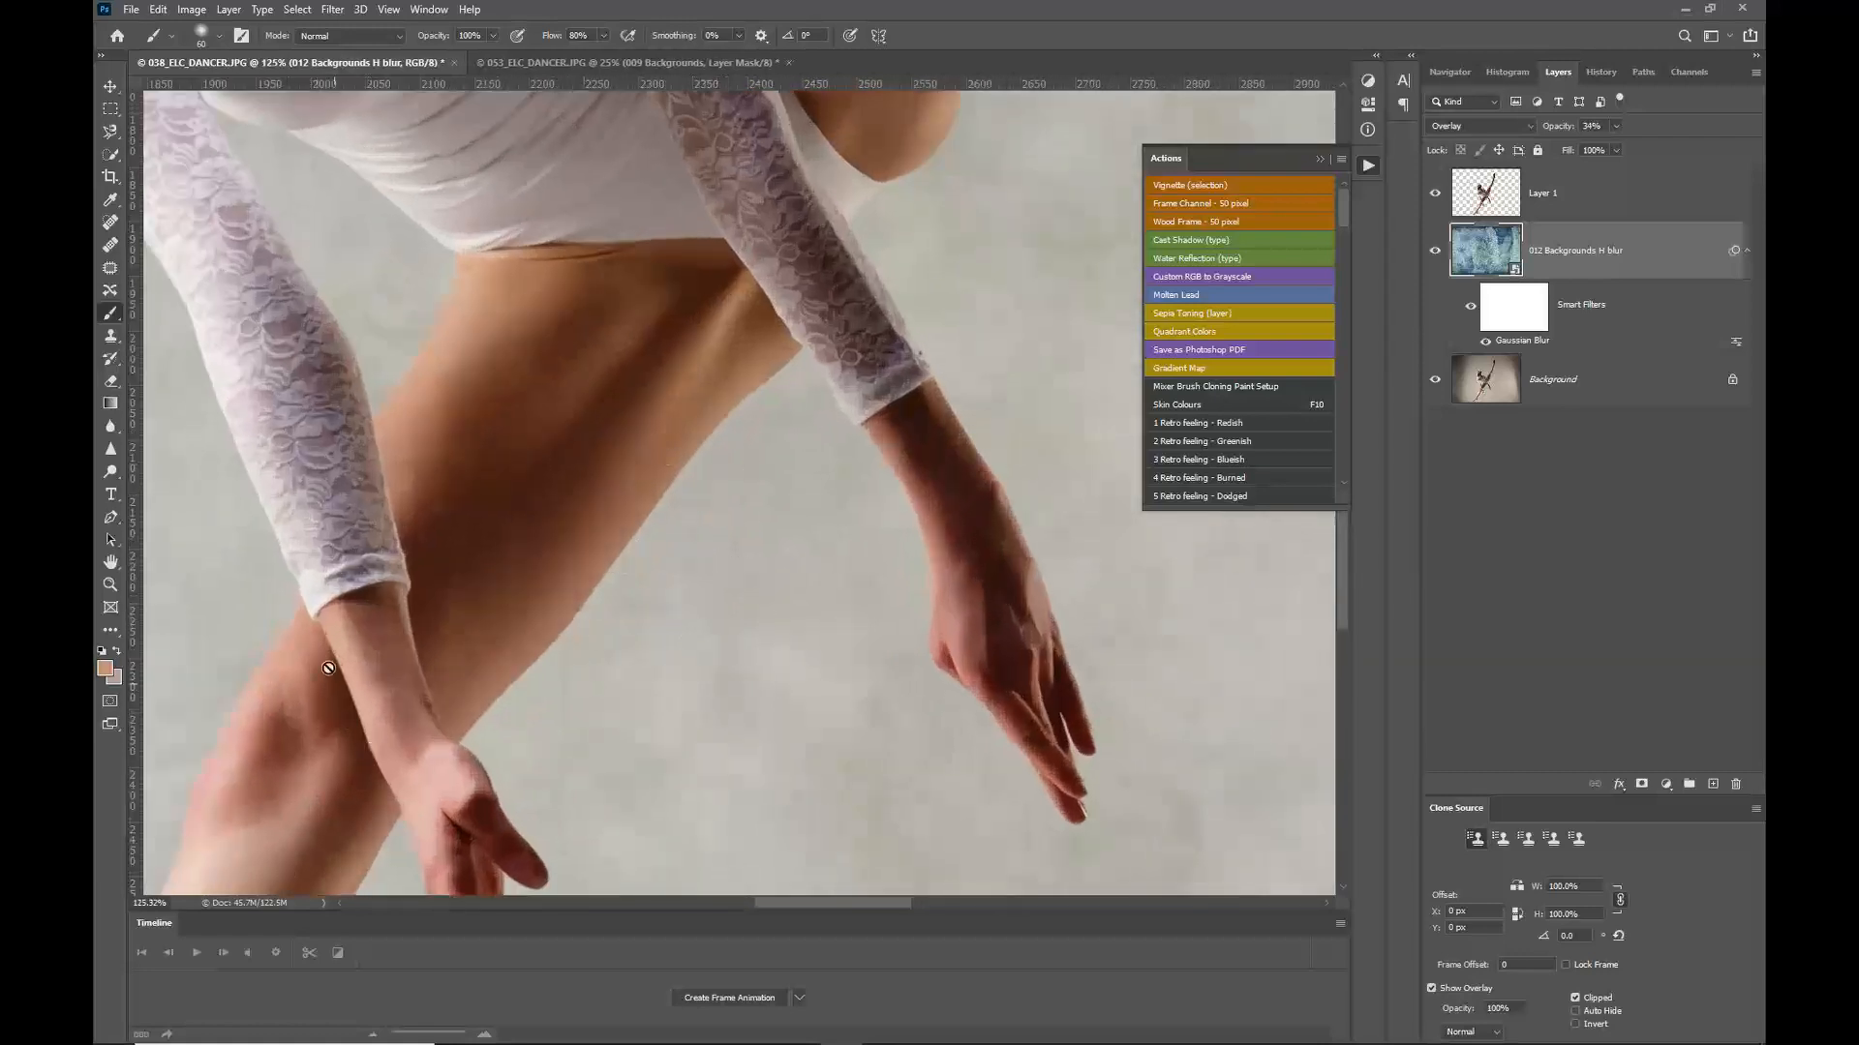
pyautogui.moveTo(256, 559); pyautogui.dragTo(585, 639)
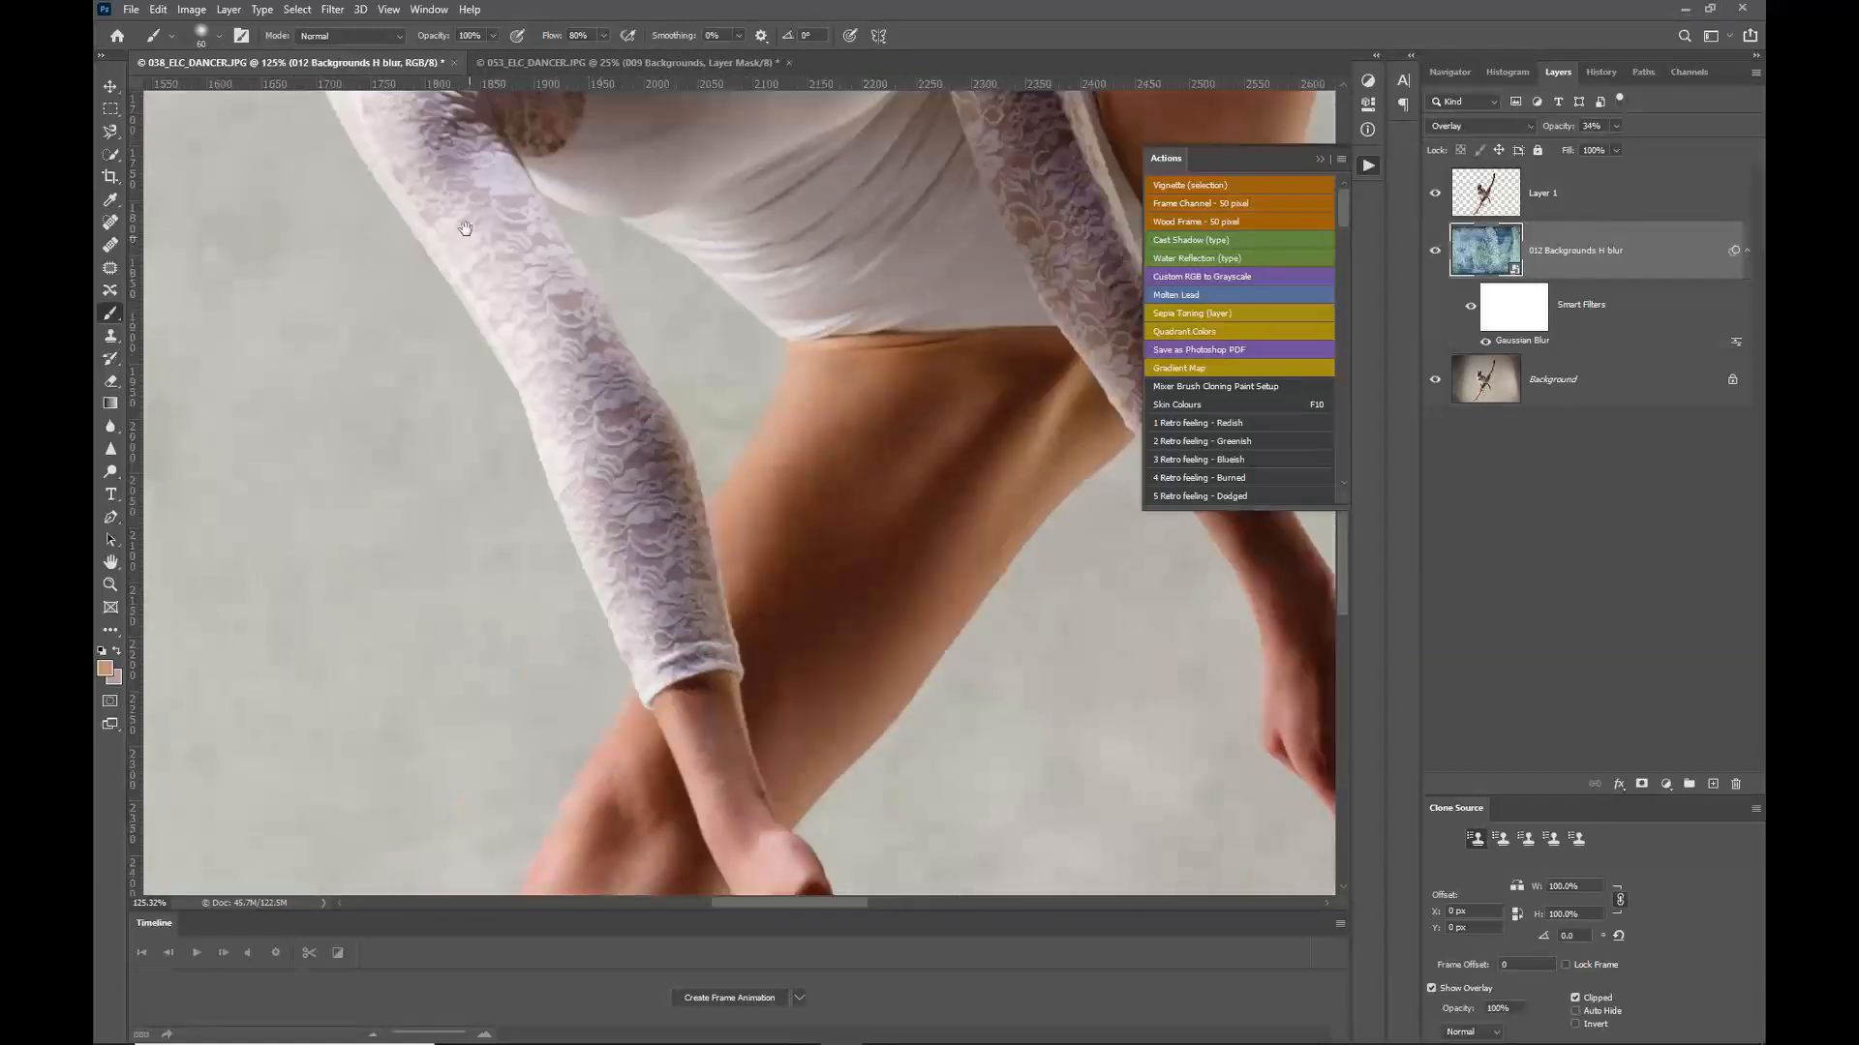
pyautogui.hotkey('ctrl', '0')
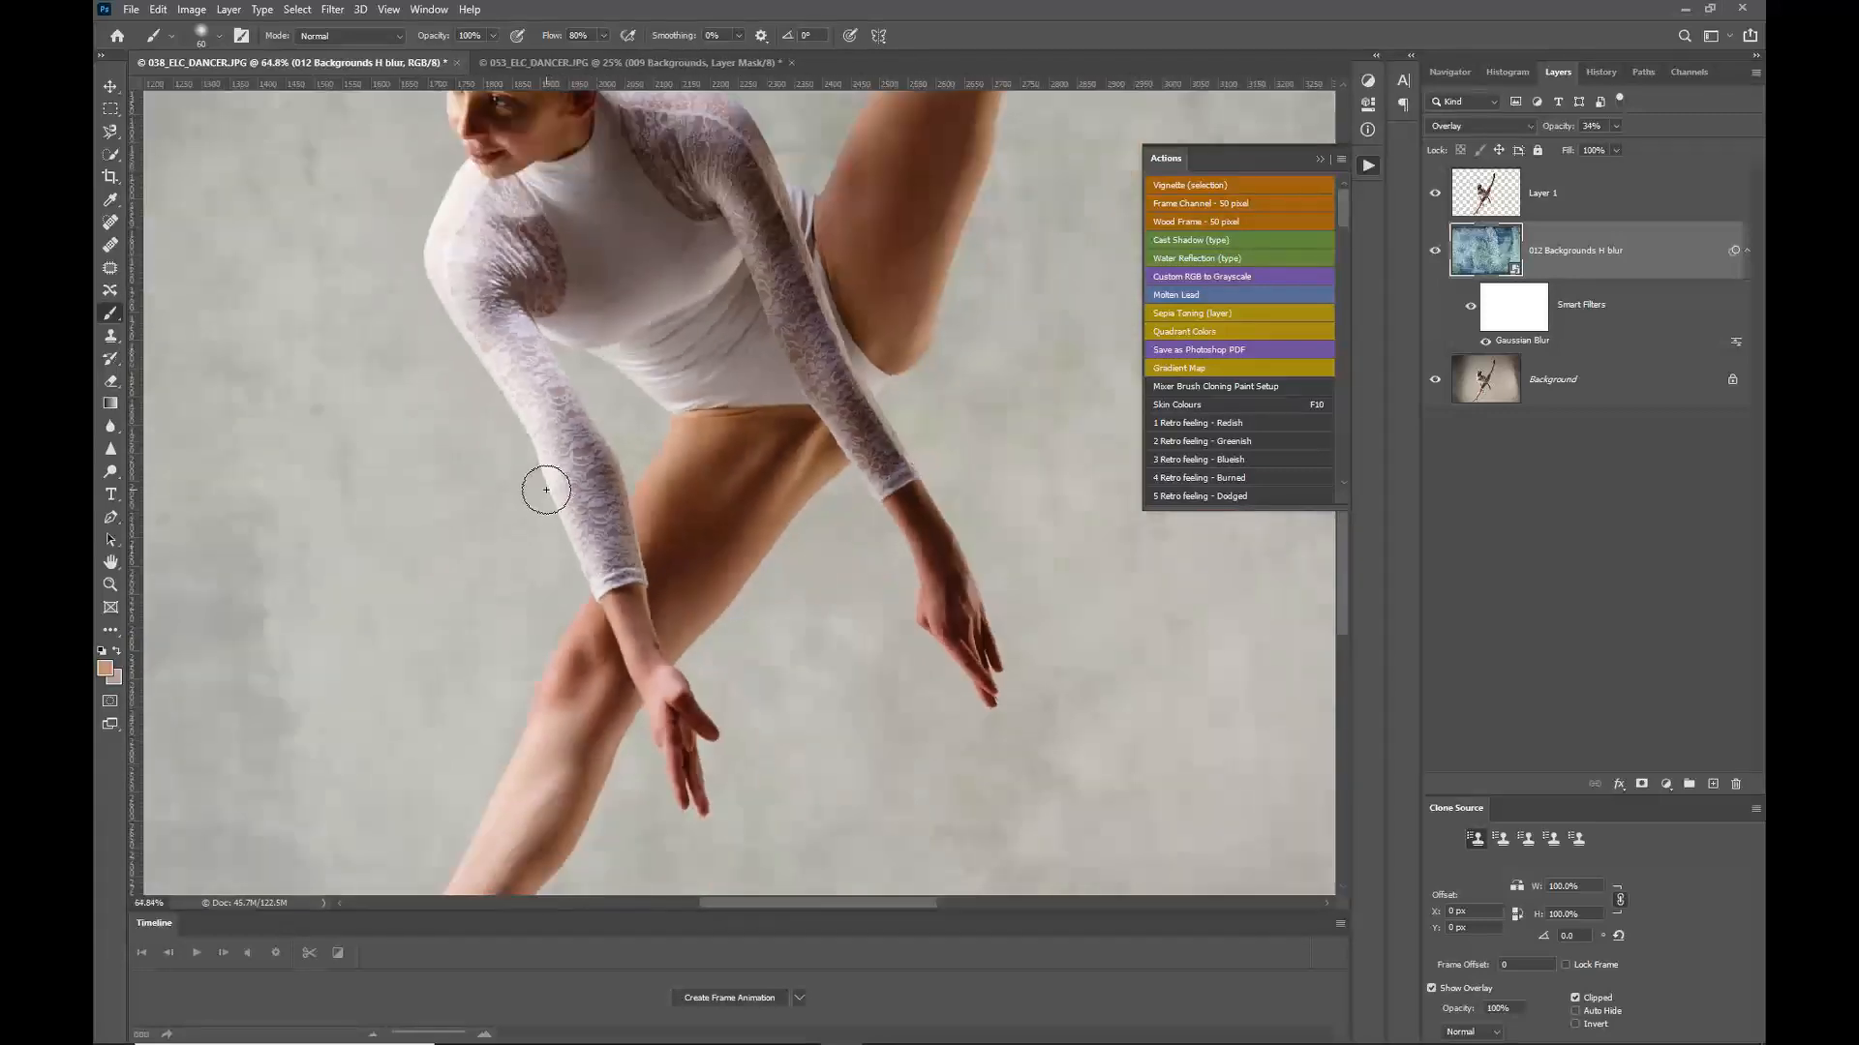